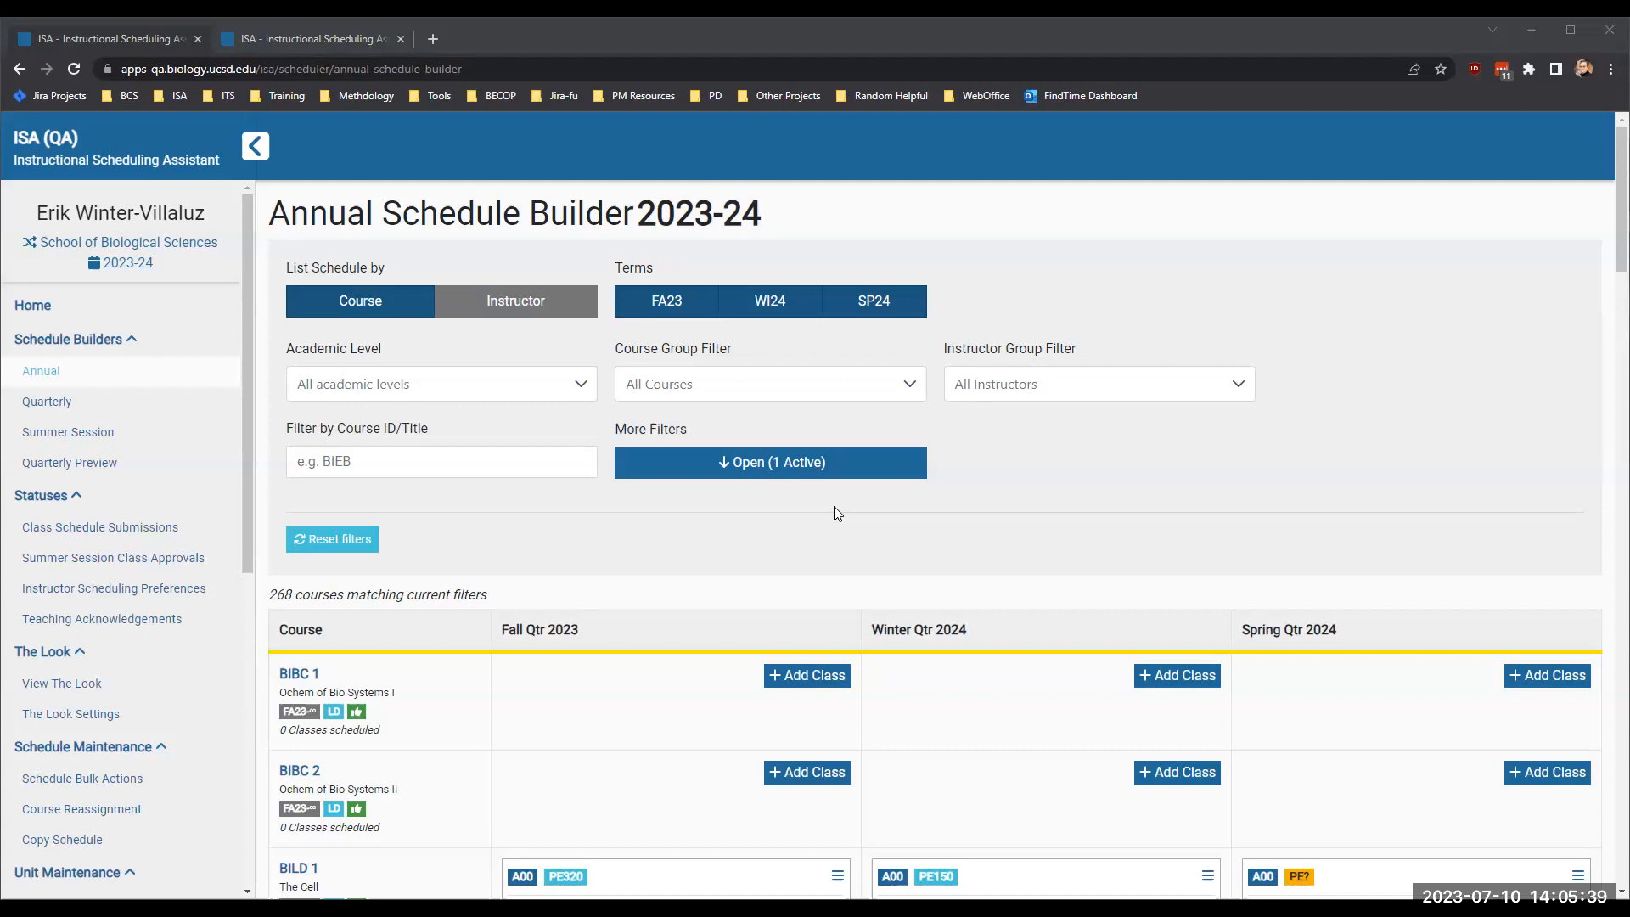
- Show only cross-enrolled courses and check the cross-enrolment details of BIEB 134 and BIMM 166
left_click(758, 474)
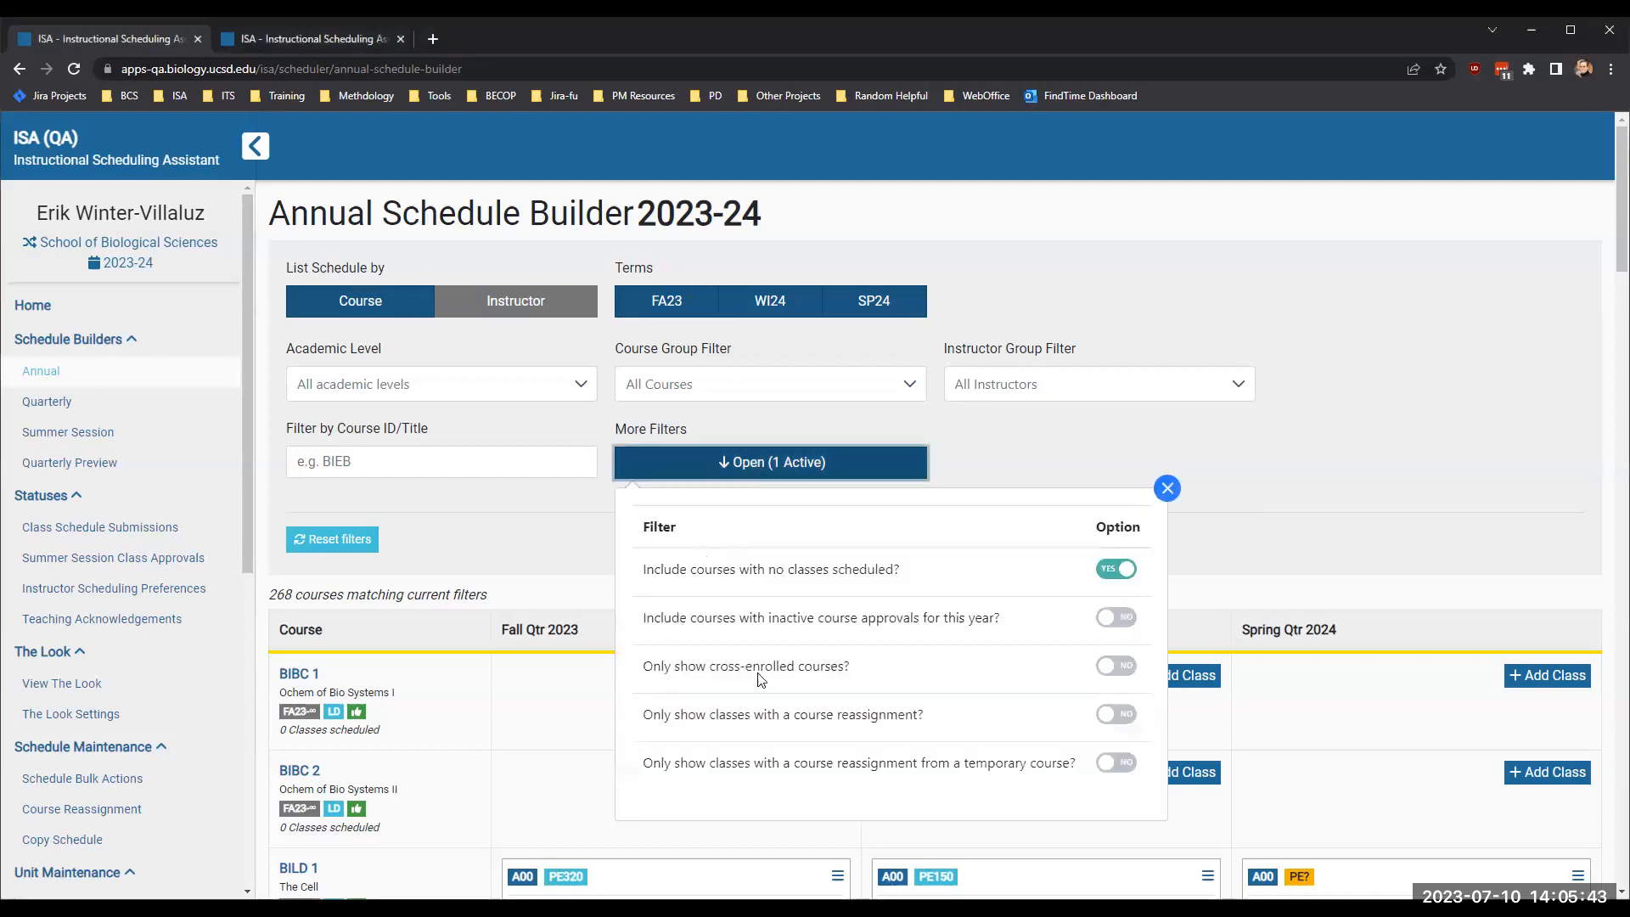
left_click(1112, 676)
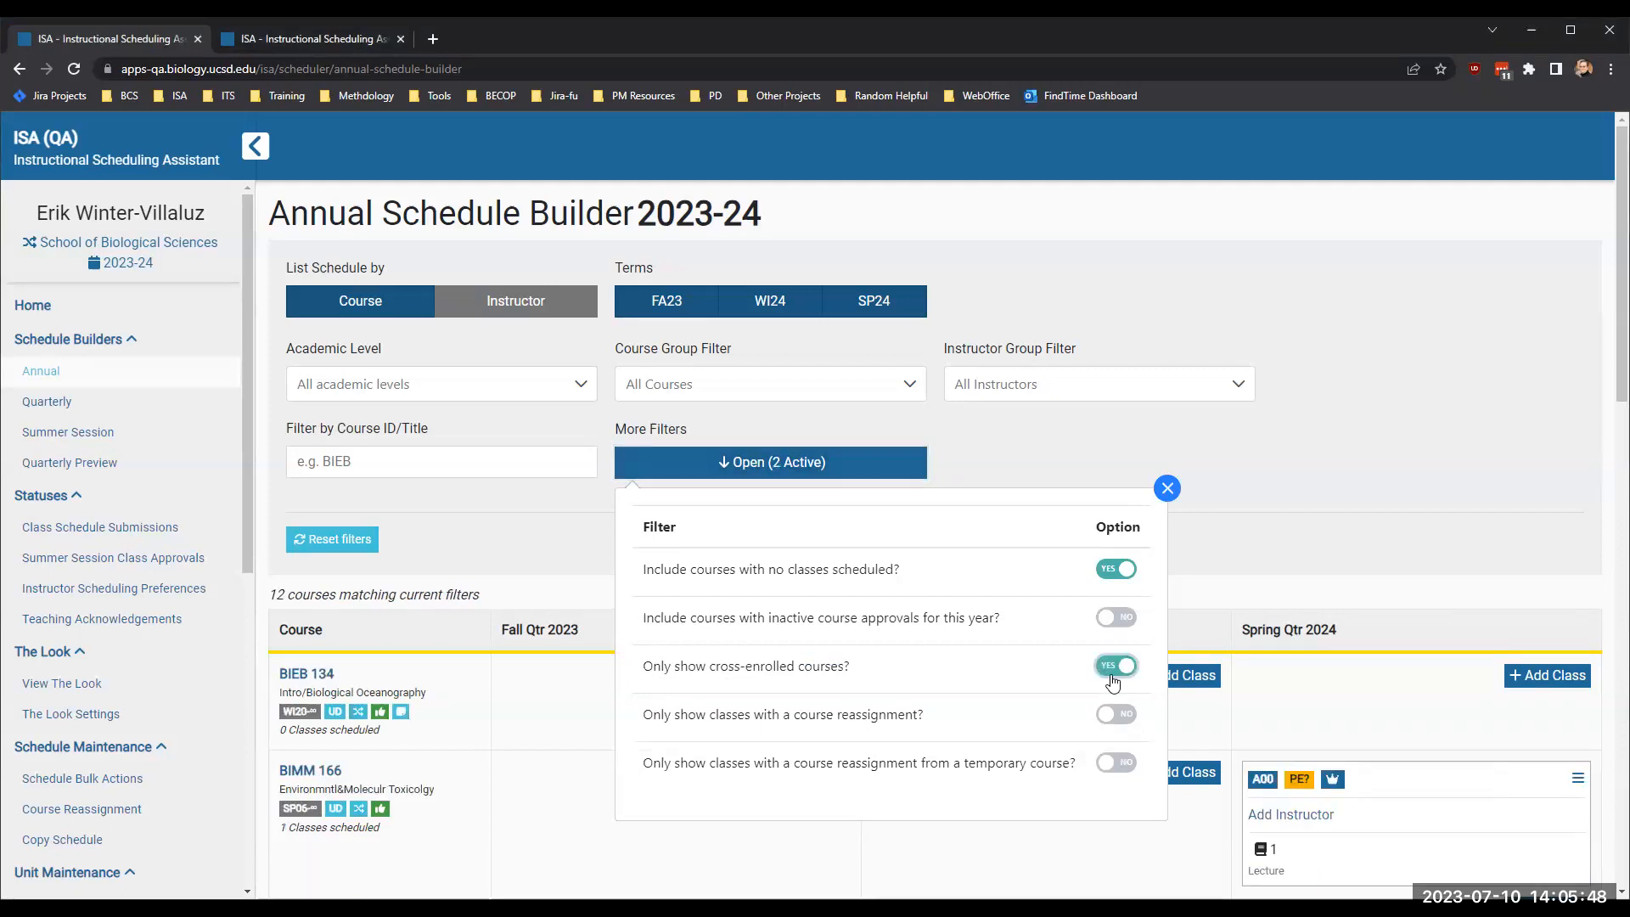
left_click(1226, 581)
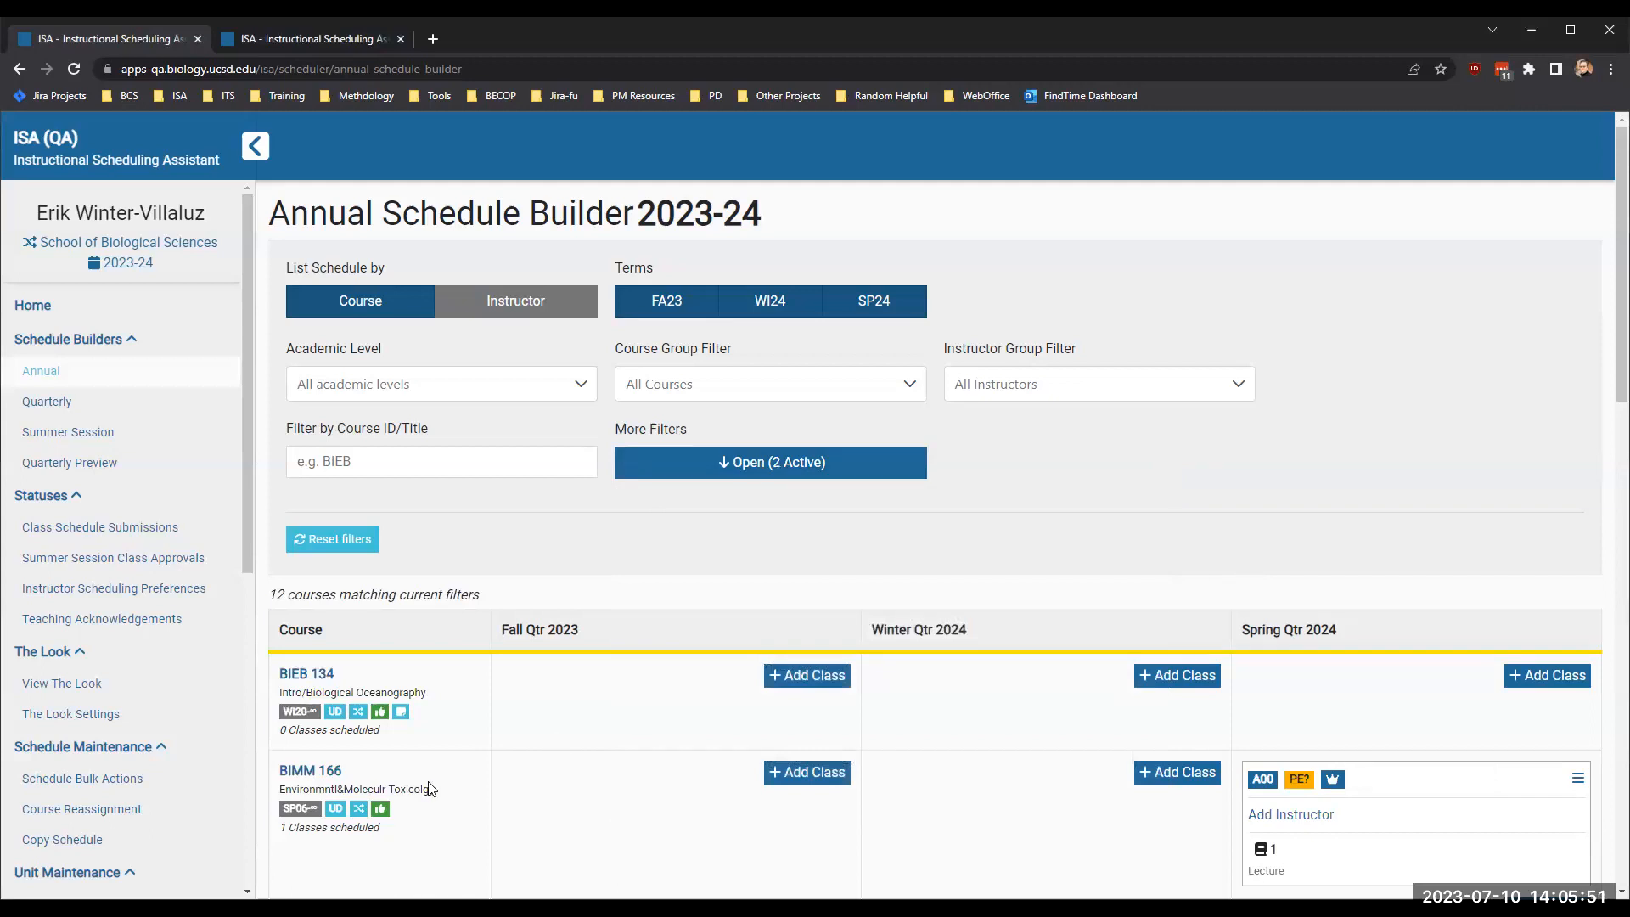
mouse_move(354, 722)
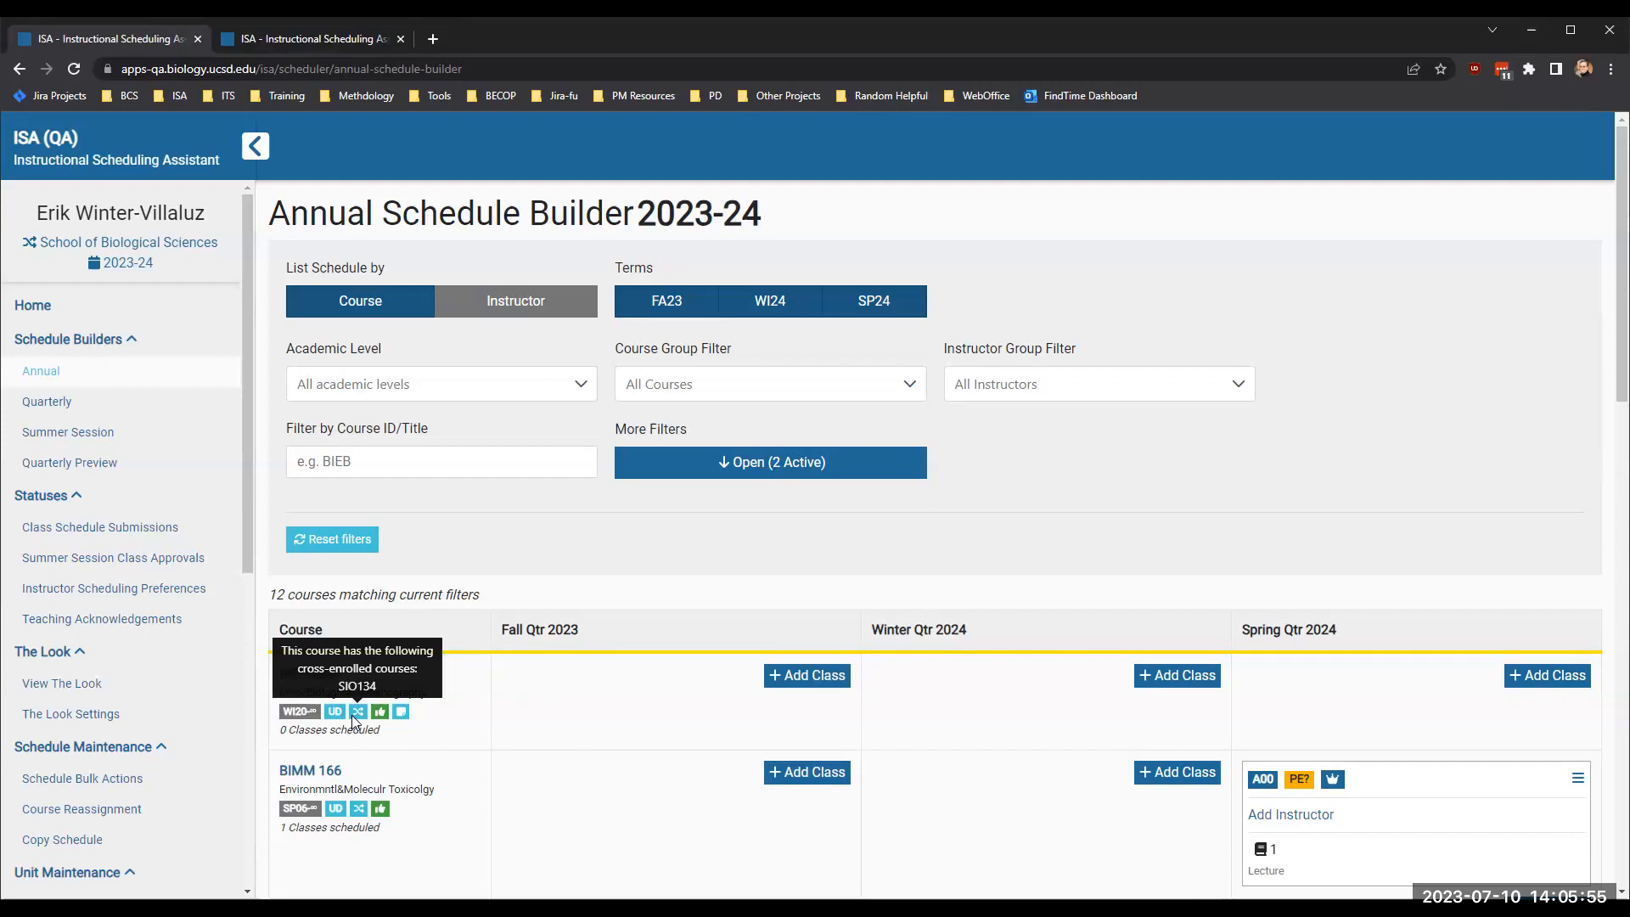
mouse_move(357, 817)
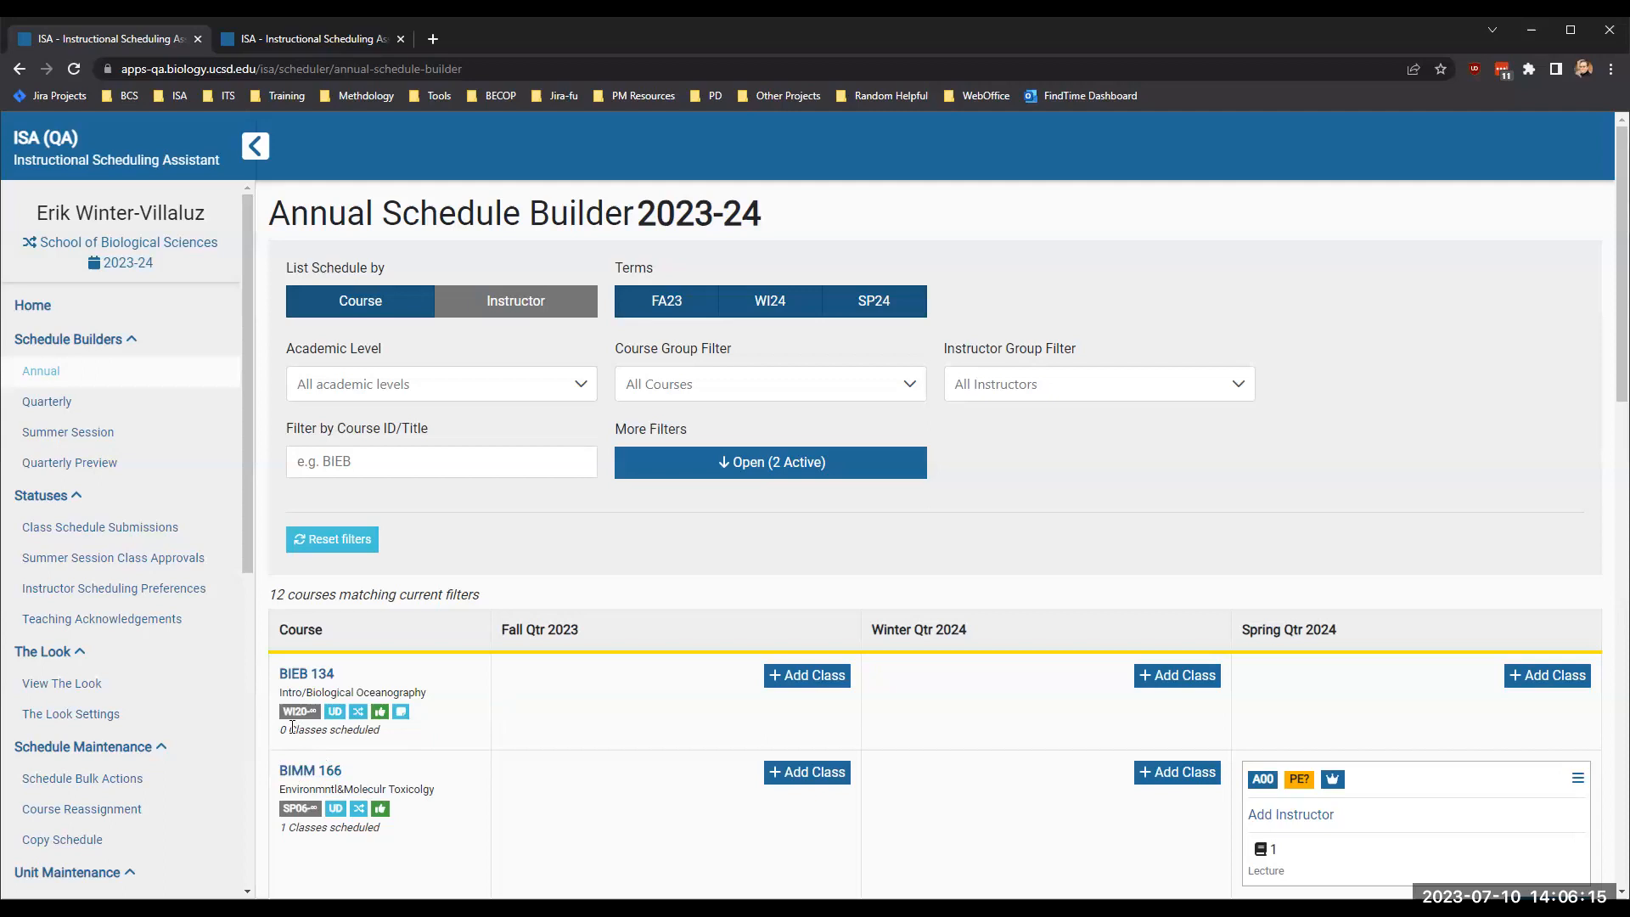
left_click_drag(287, 709, 316, 713)
left_click(507, 722)
- Turn off the filter that shows only cross-enrolled courses
left_click(817, 467)
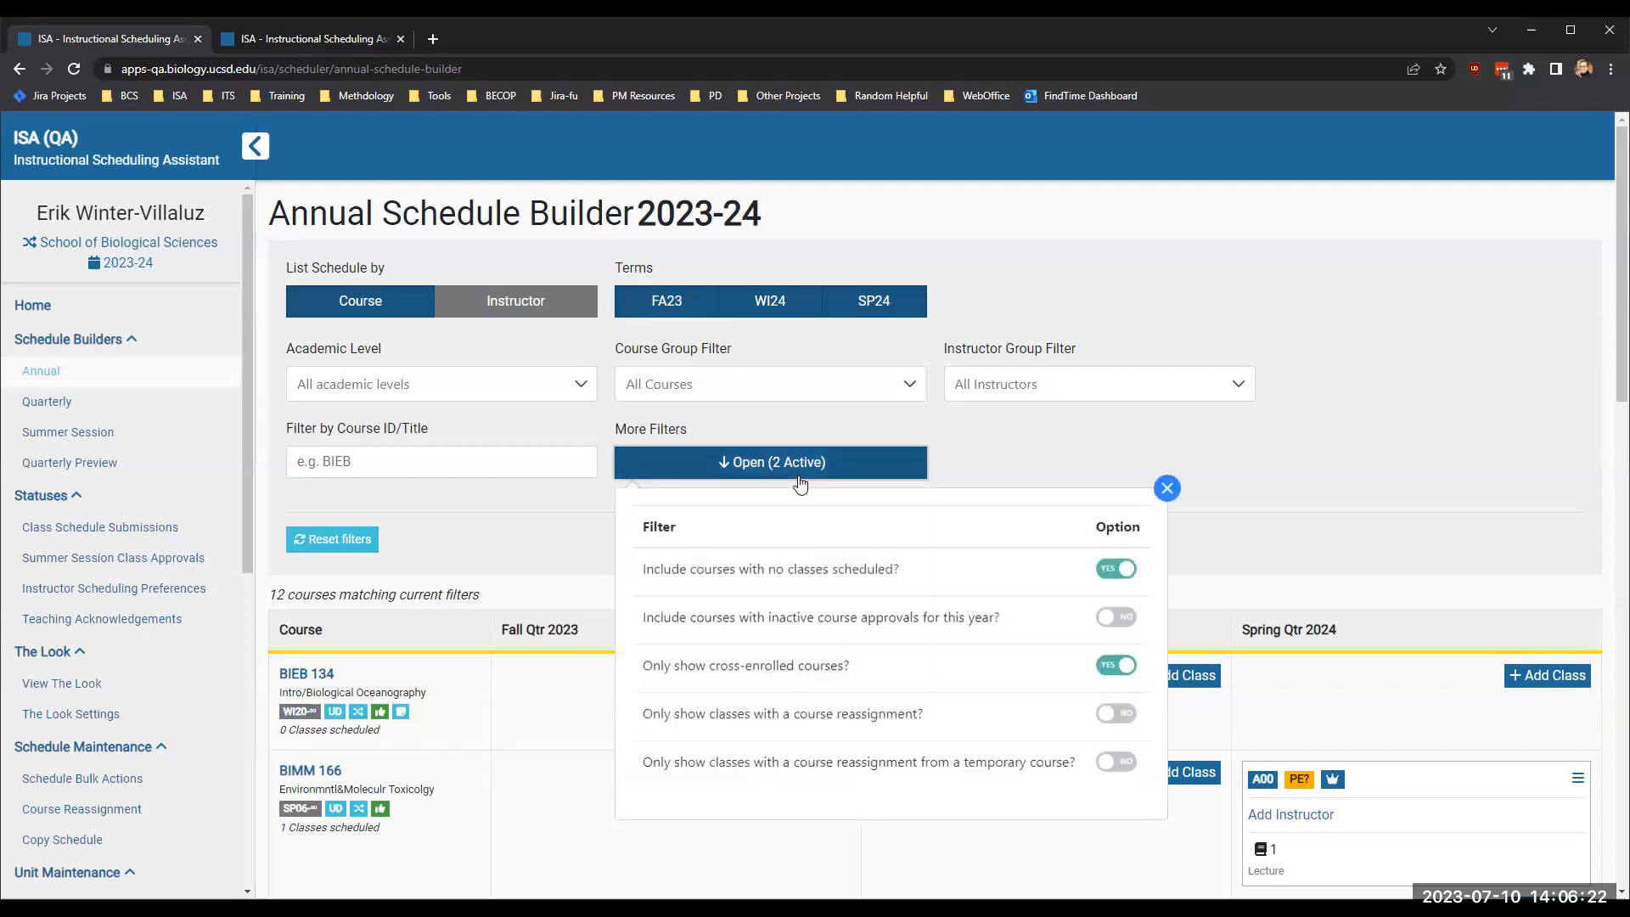
left_click(1116, 666)
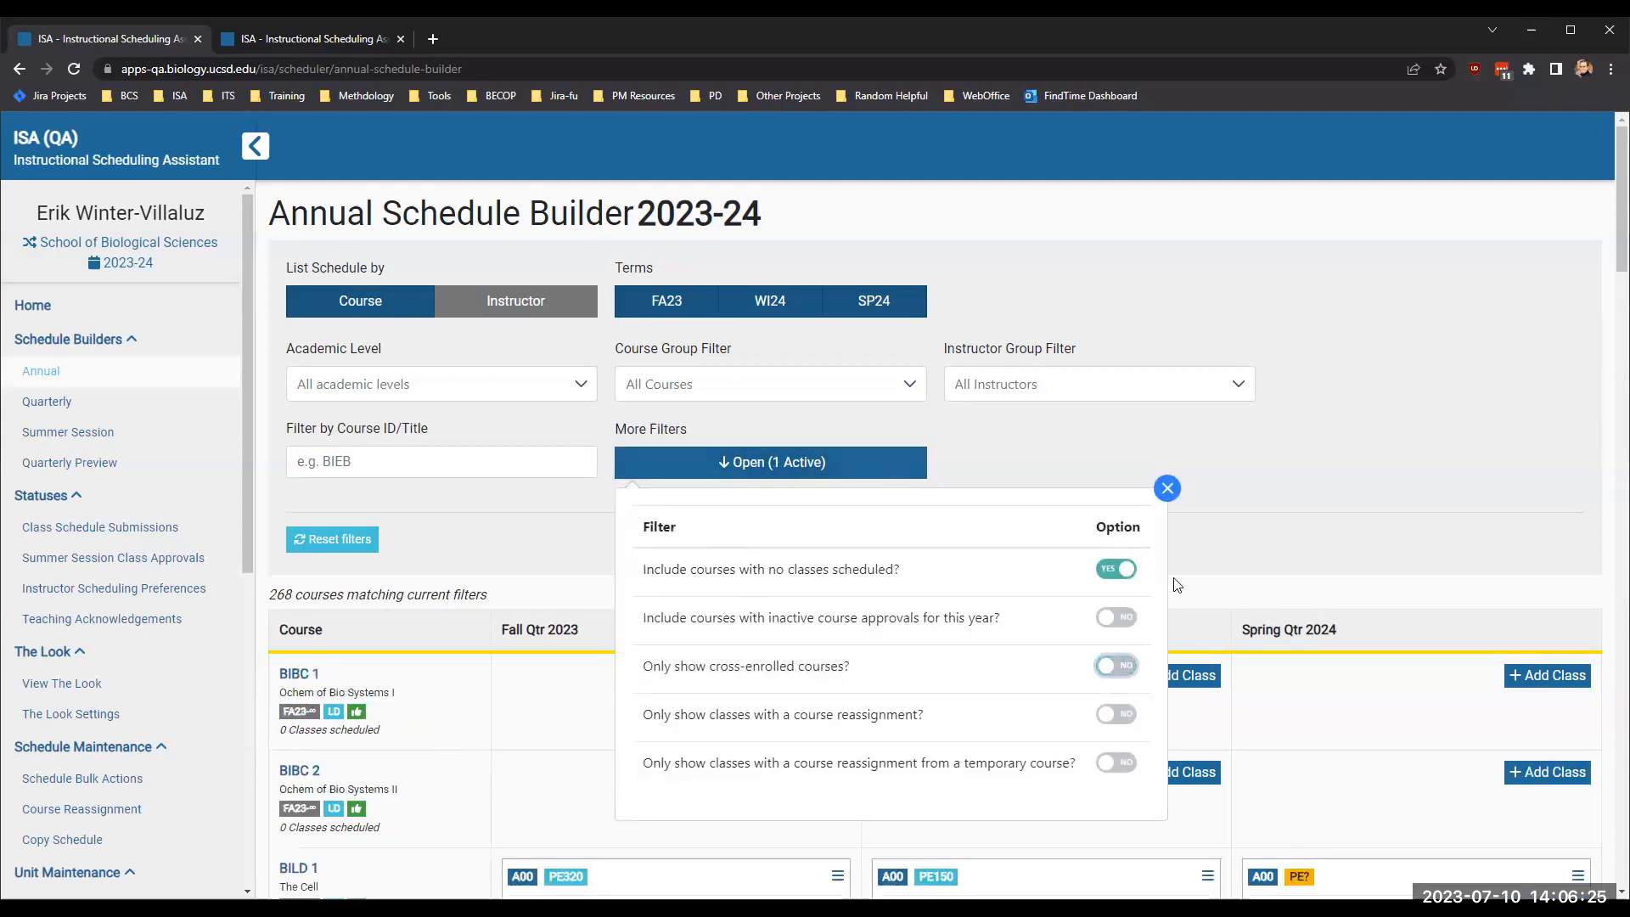
left_click(1215, 534)
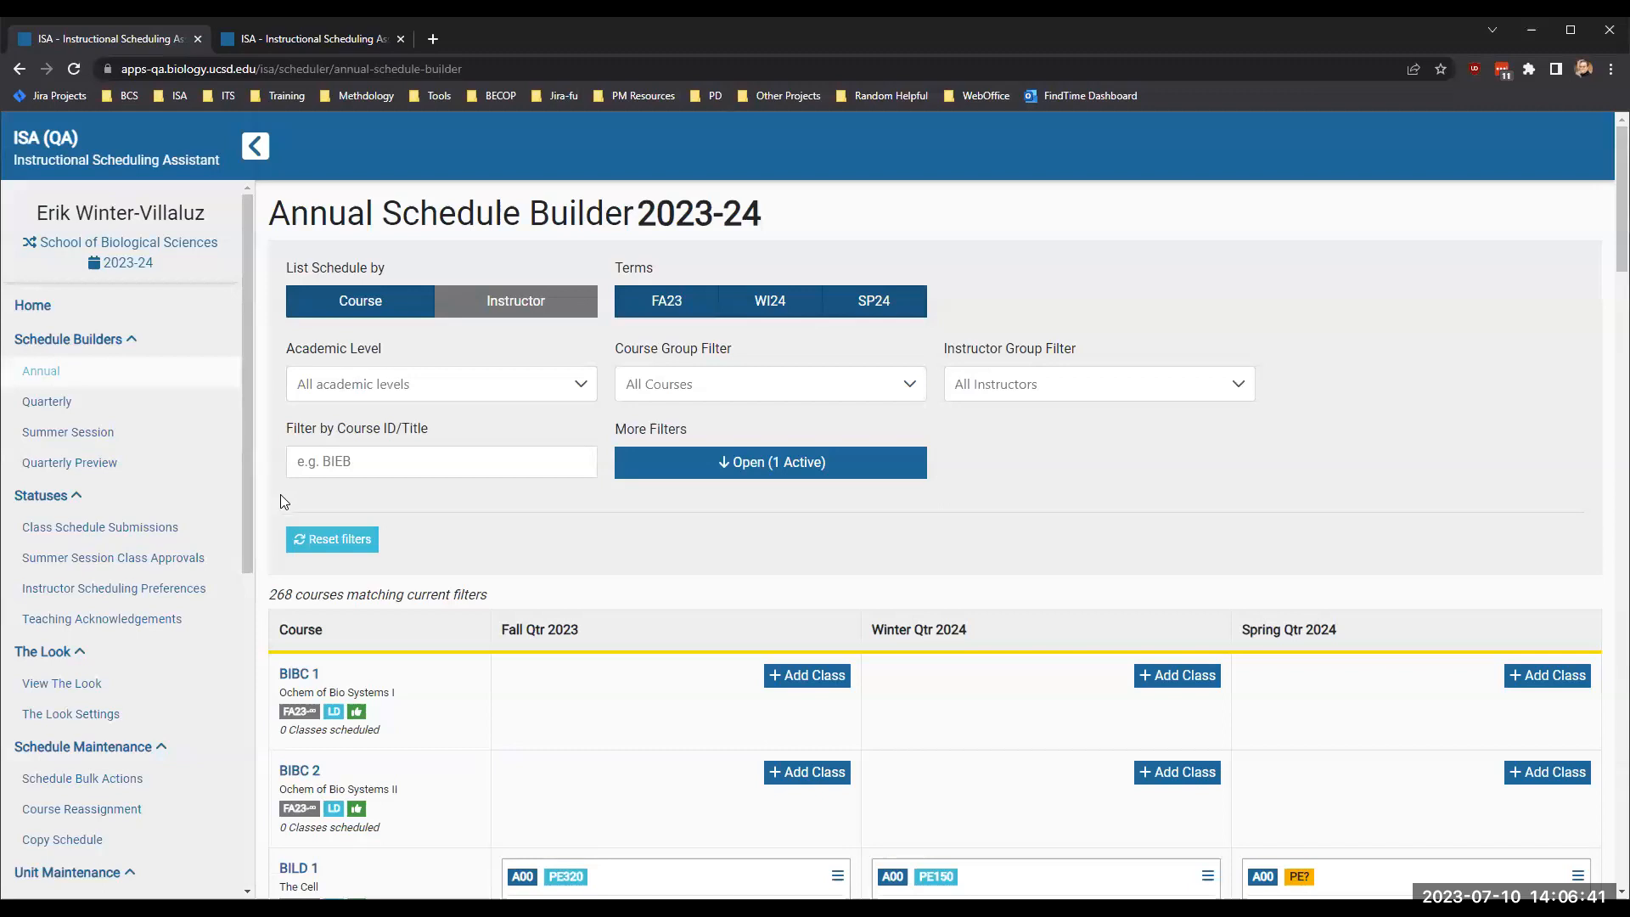
scroll(283, 510, "down", 1)
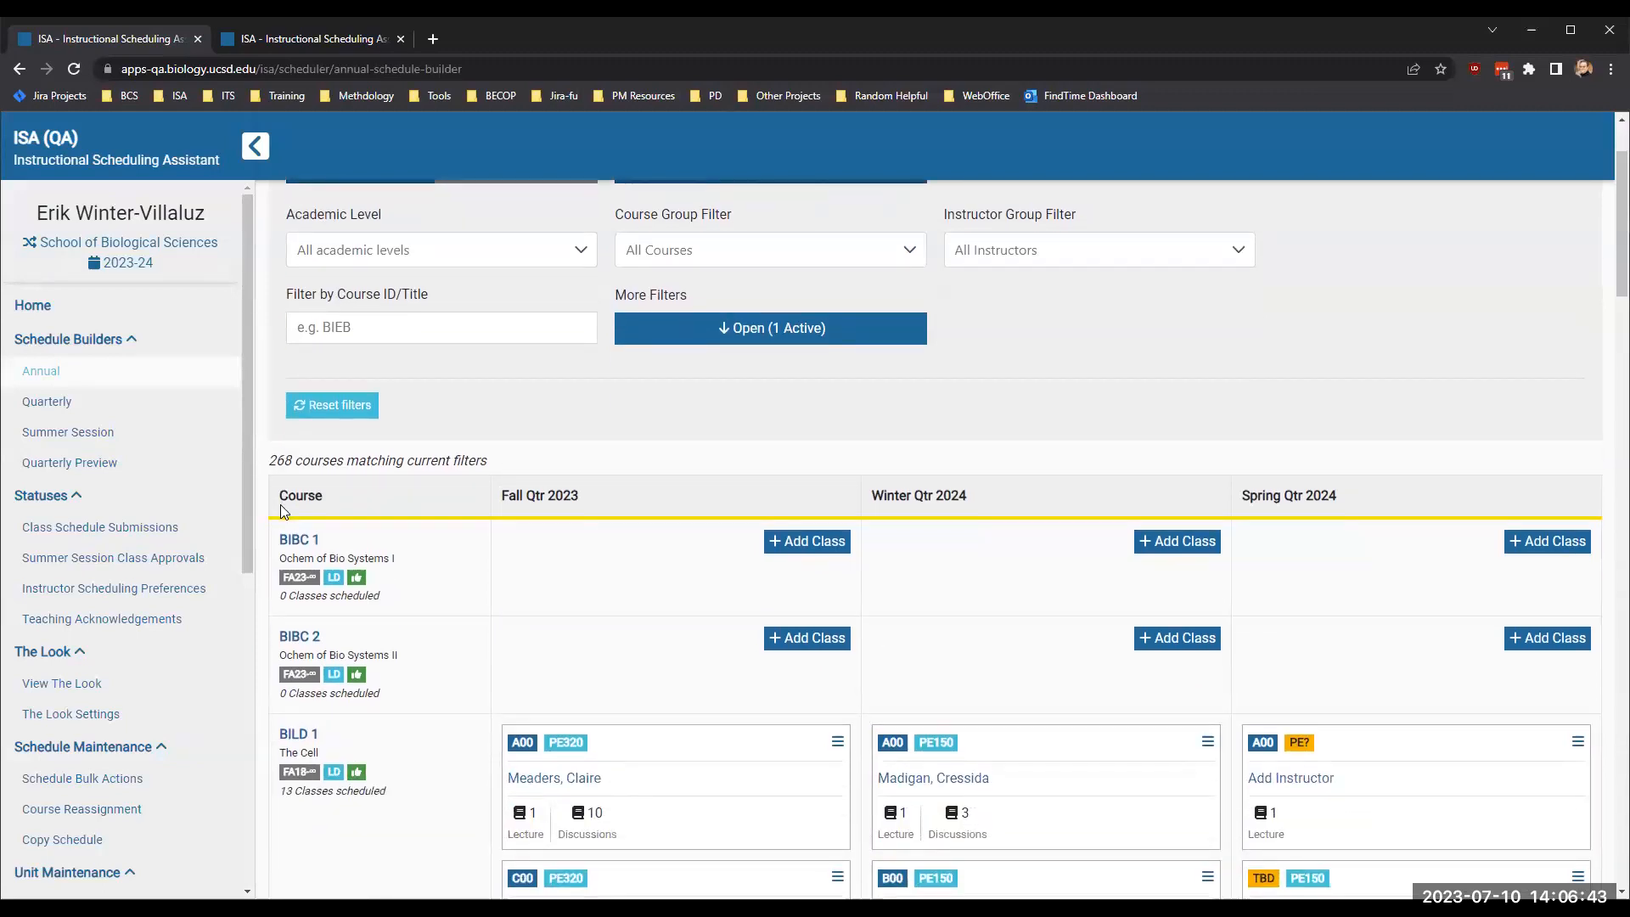
scroll(281, 507, "up", 1)
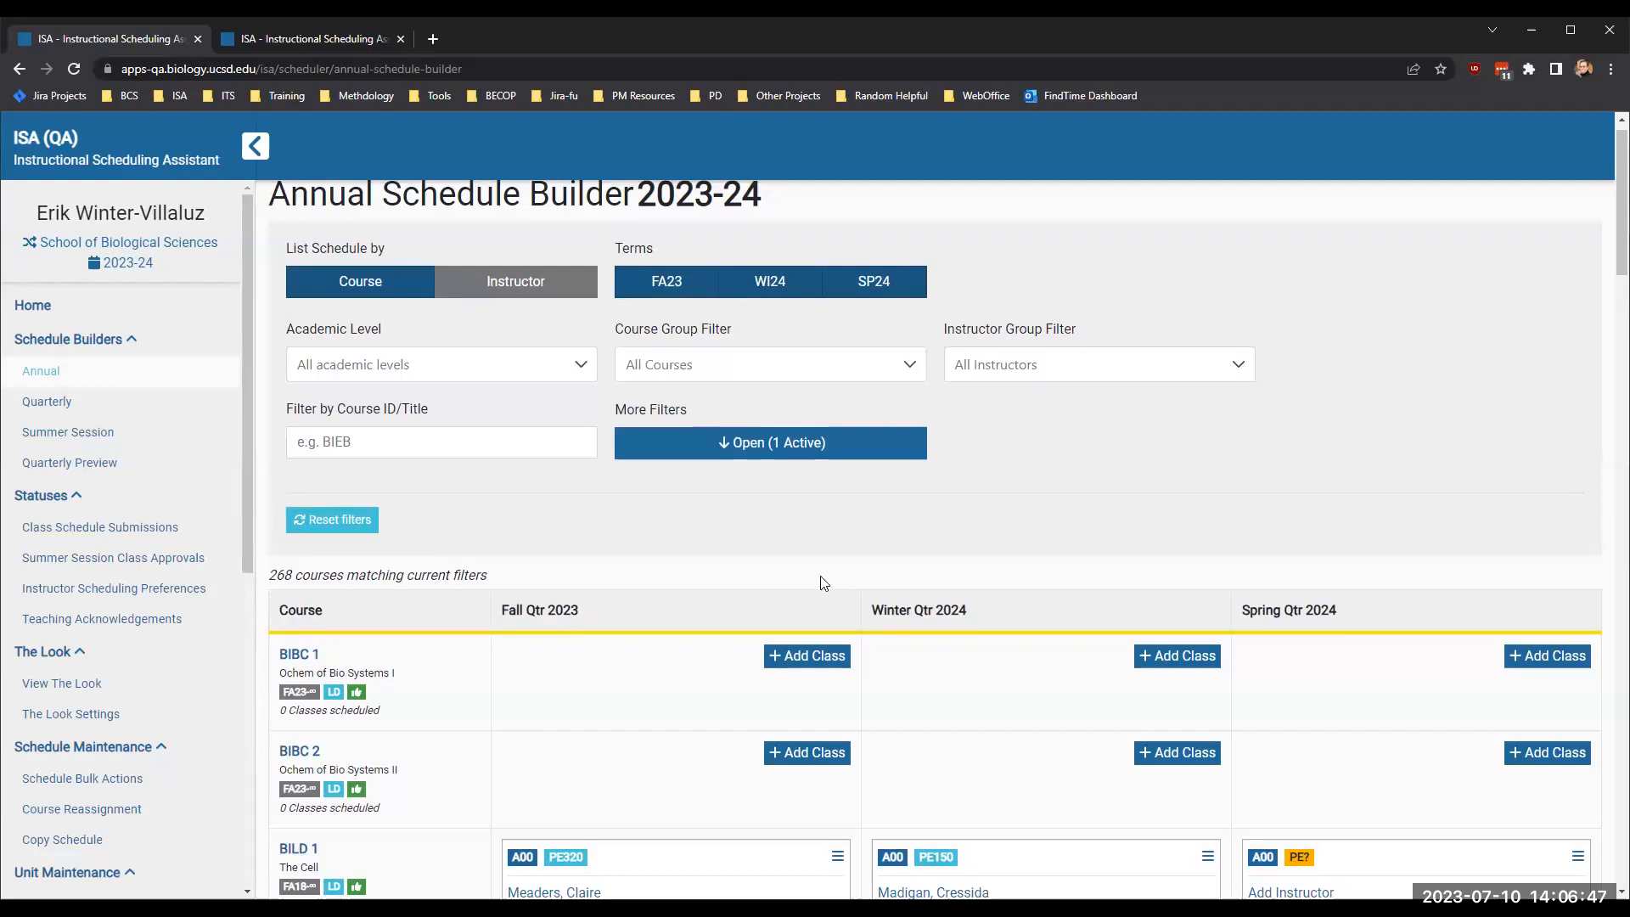
- Restrict the annual schedule to cross-enrolled courses and look through the filtered list
left_click(808, 457)
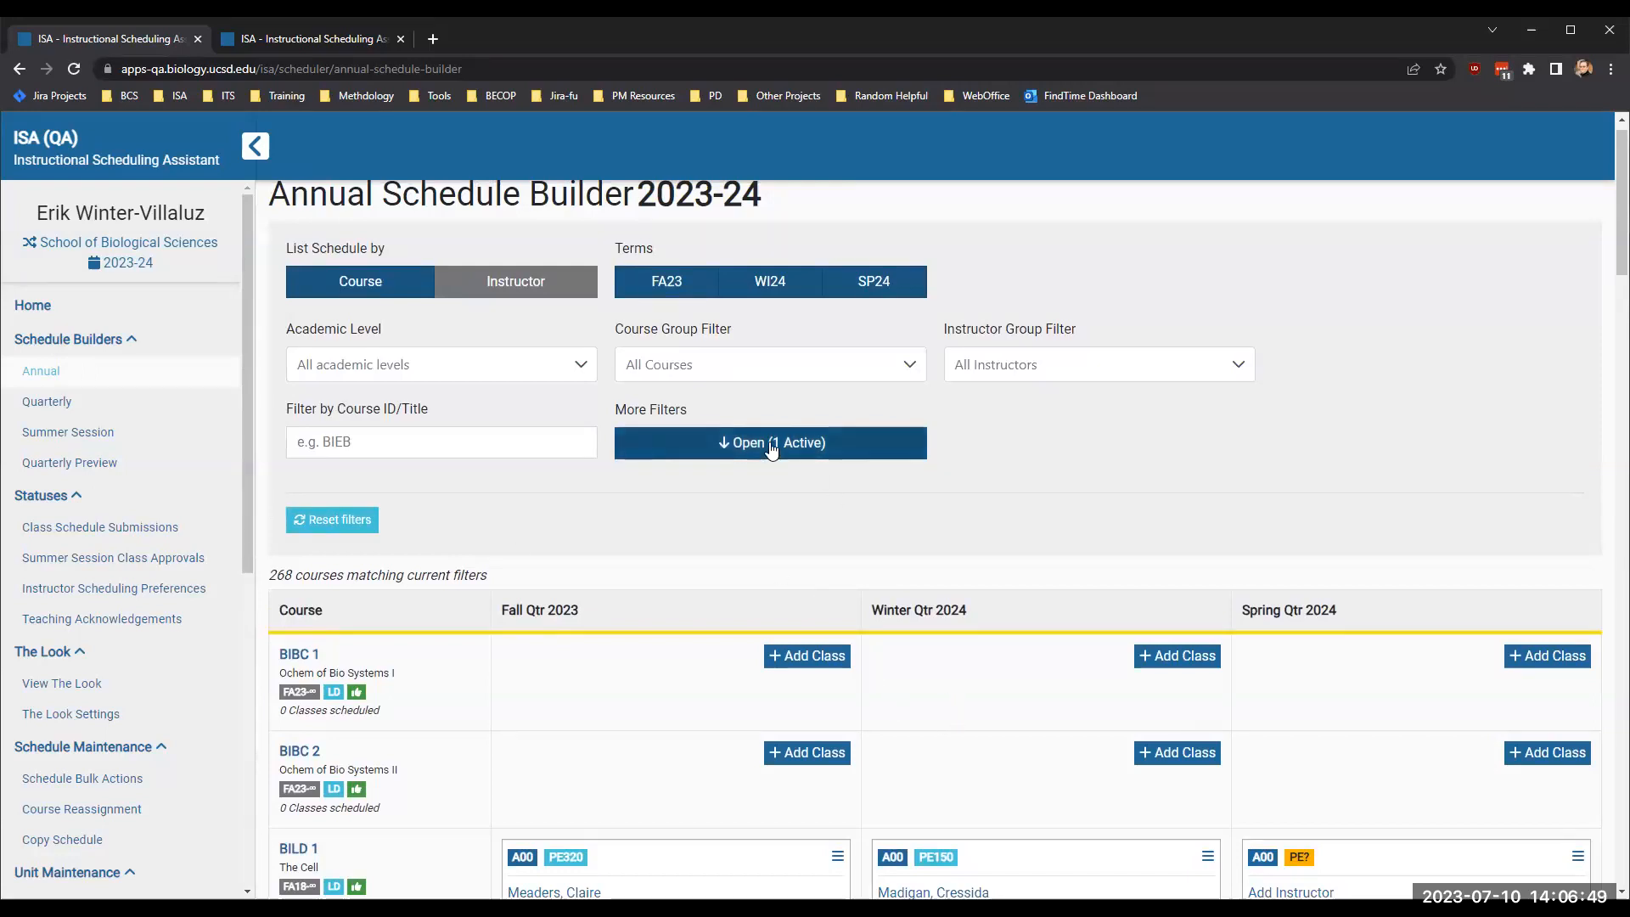
left_click(1127, 648)
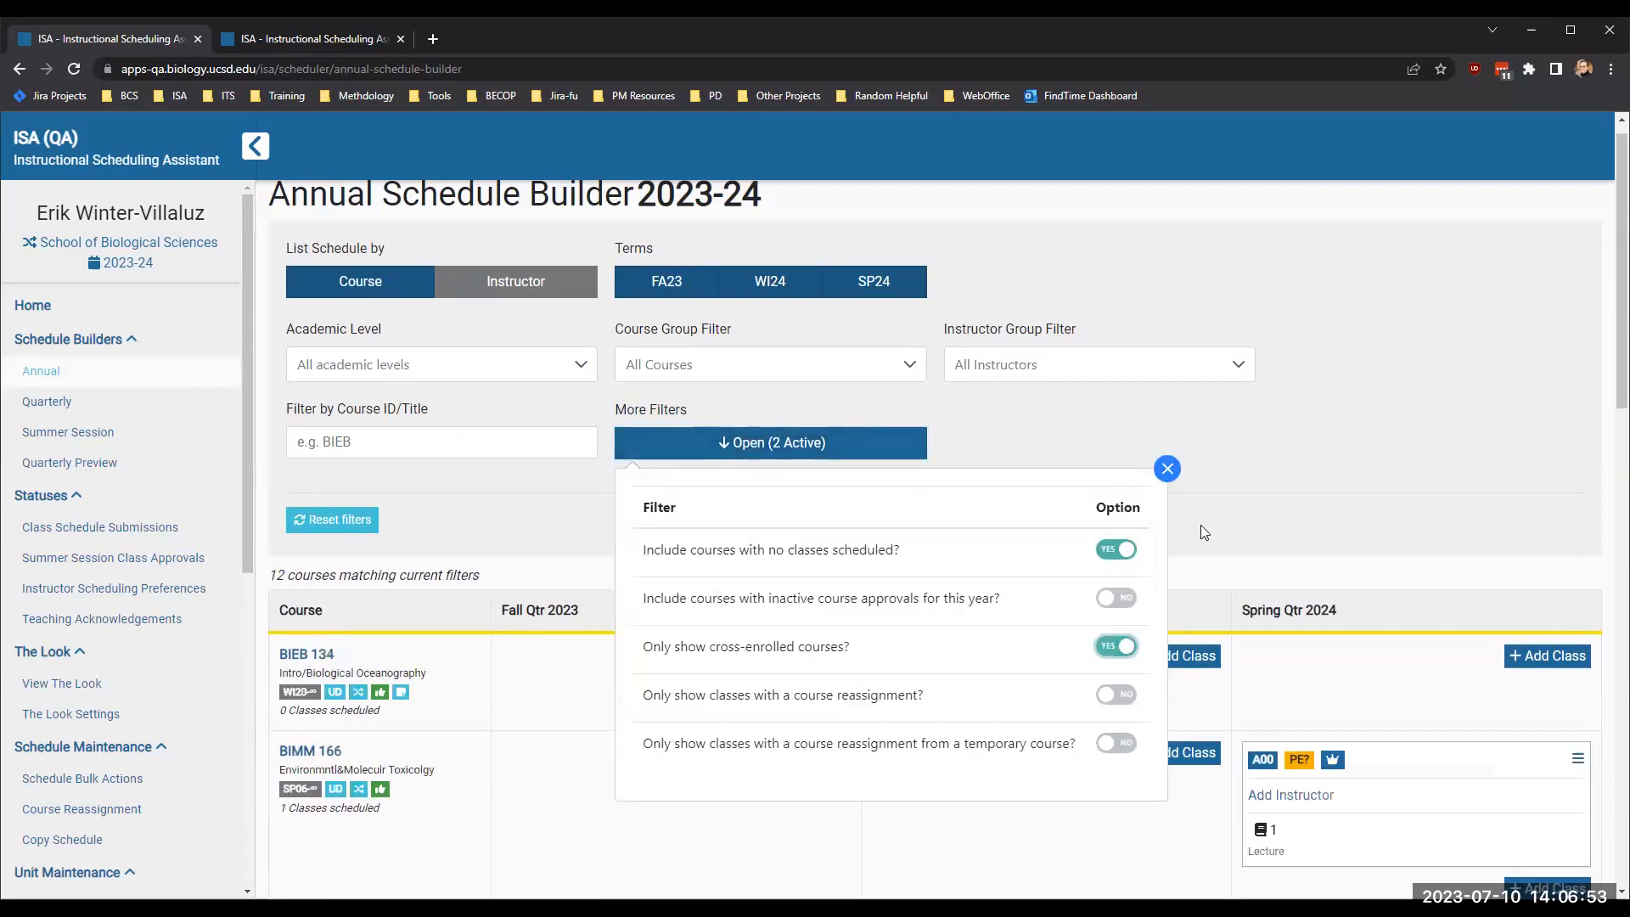
left_click(1200, 570)
scroll(1028, 587, "down", 1)
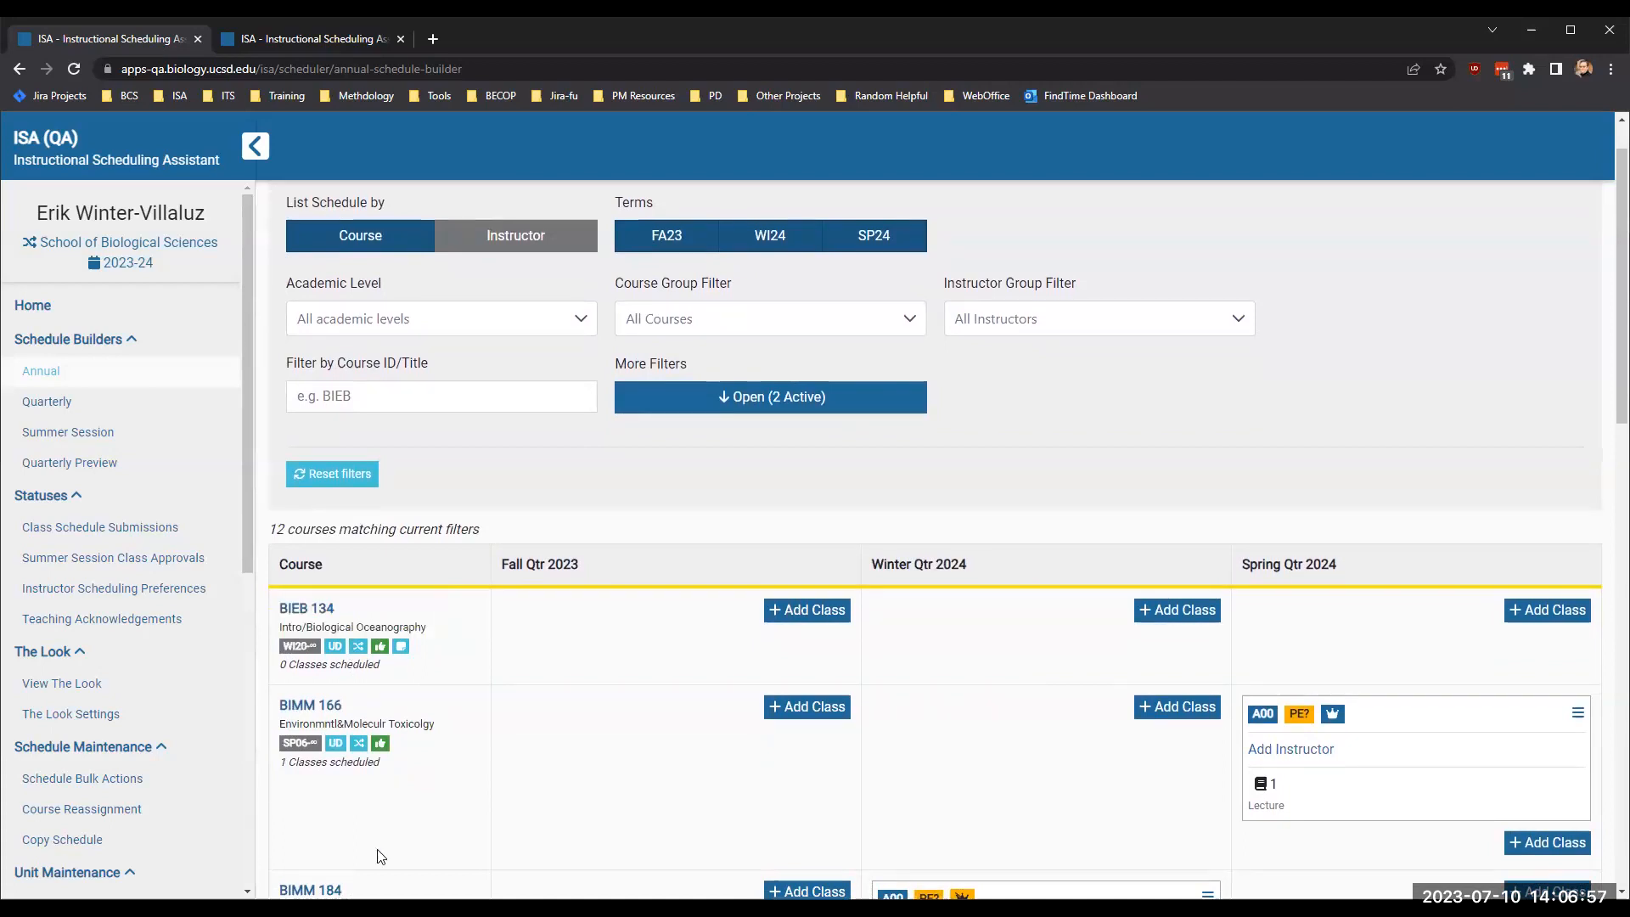
scroll(1132, 696, "down", 2)
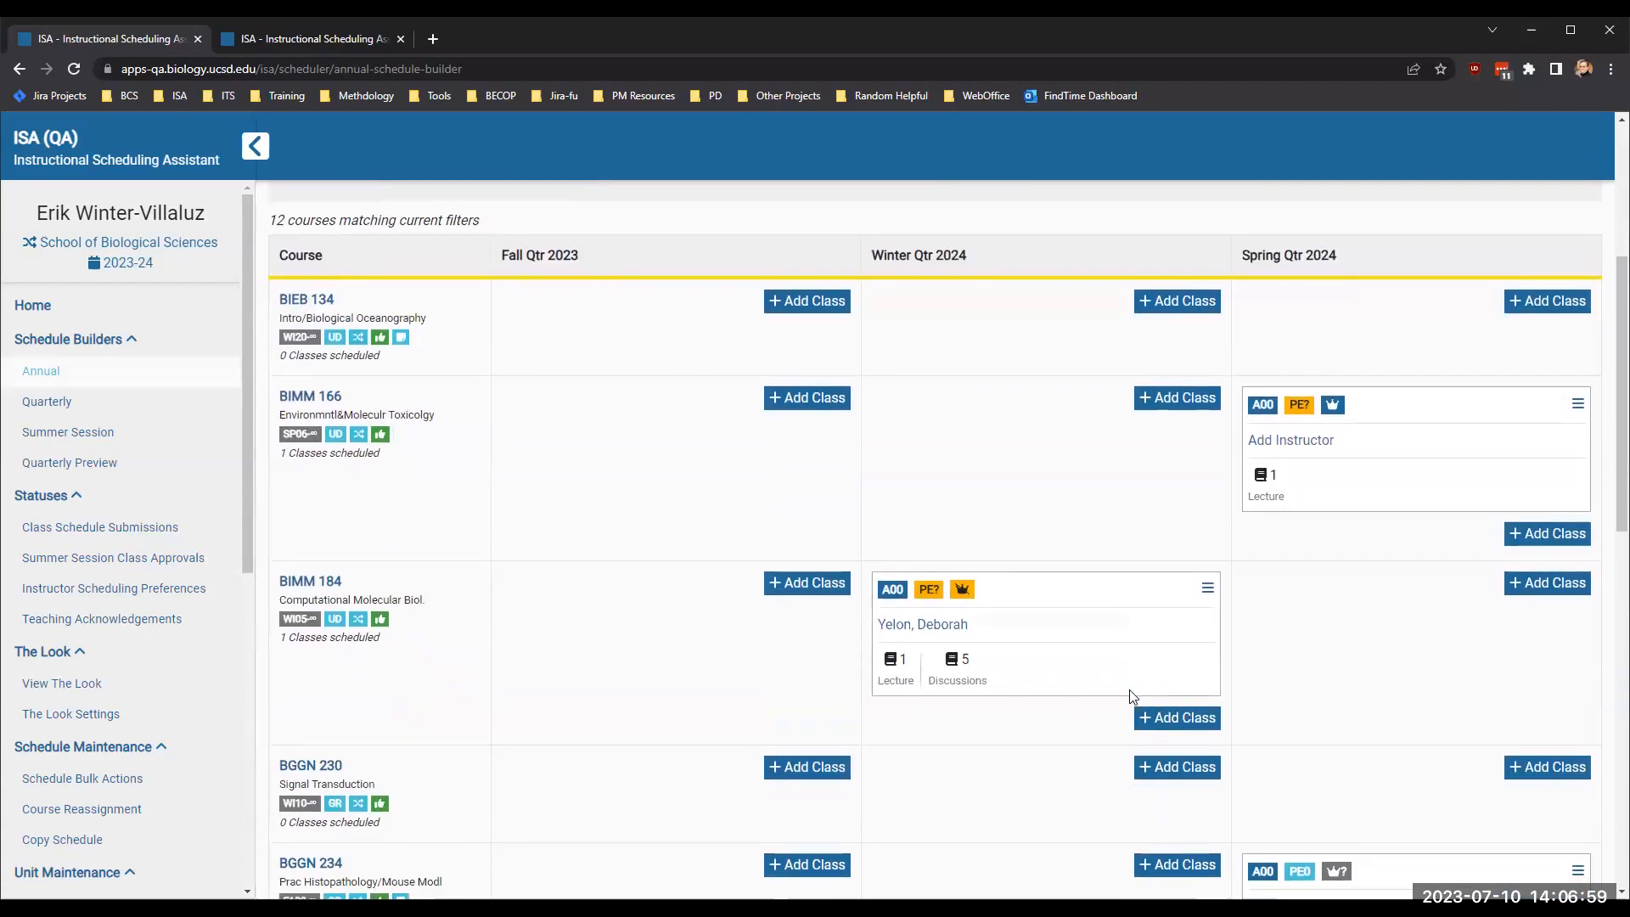
- Start a new Winter Quarter 2024 class for BIEB 134 with the instruction type LE - Lecture, leaving projected enrollment blank
scroll(1132, 696, "up", 4)
left_click(1176, 679)
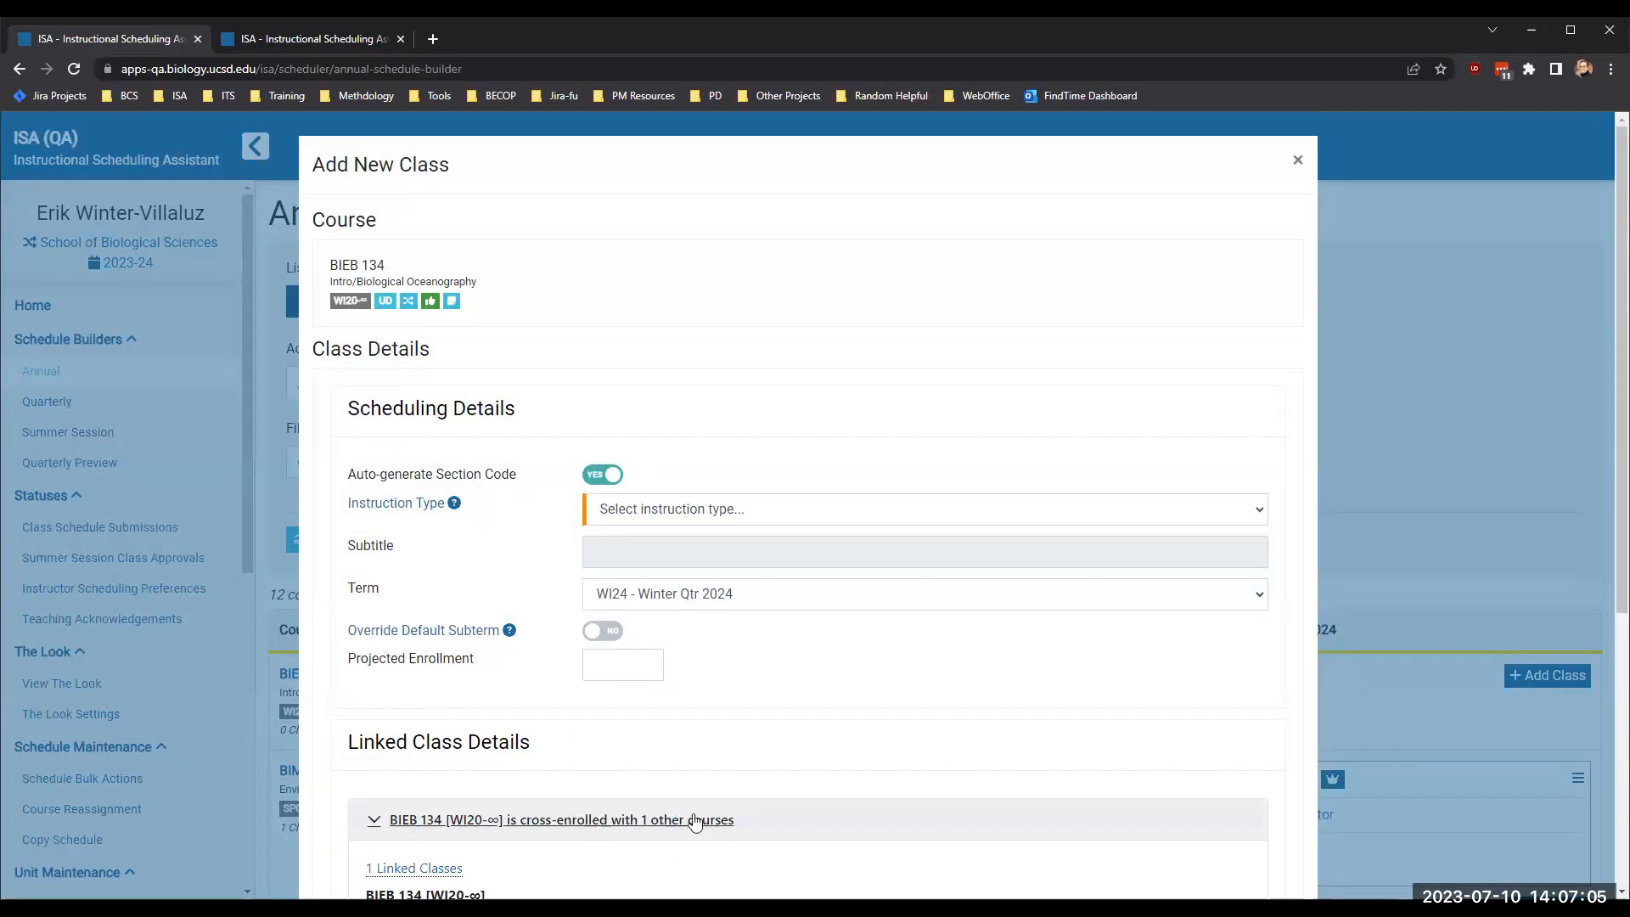
left_click(720, 512)
left_click(704, 575)
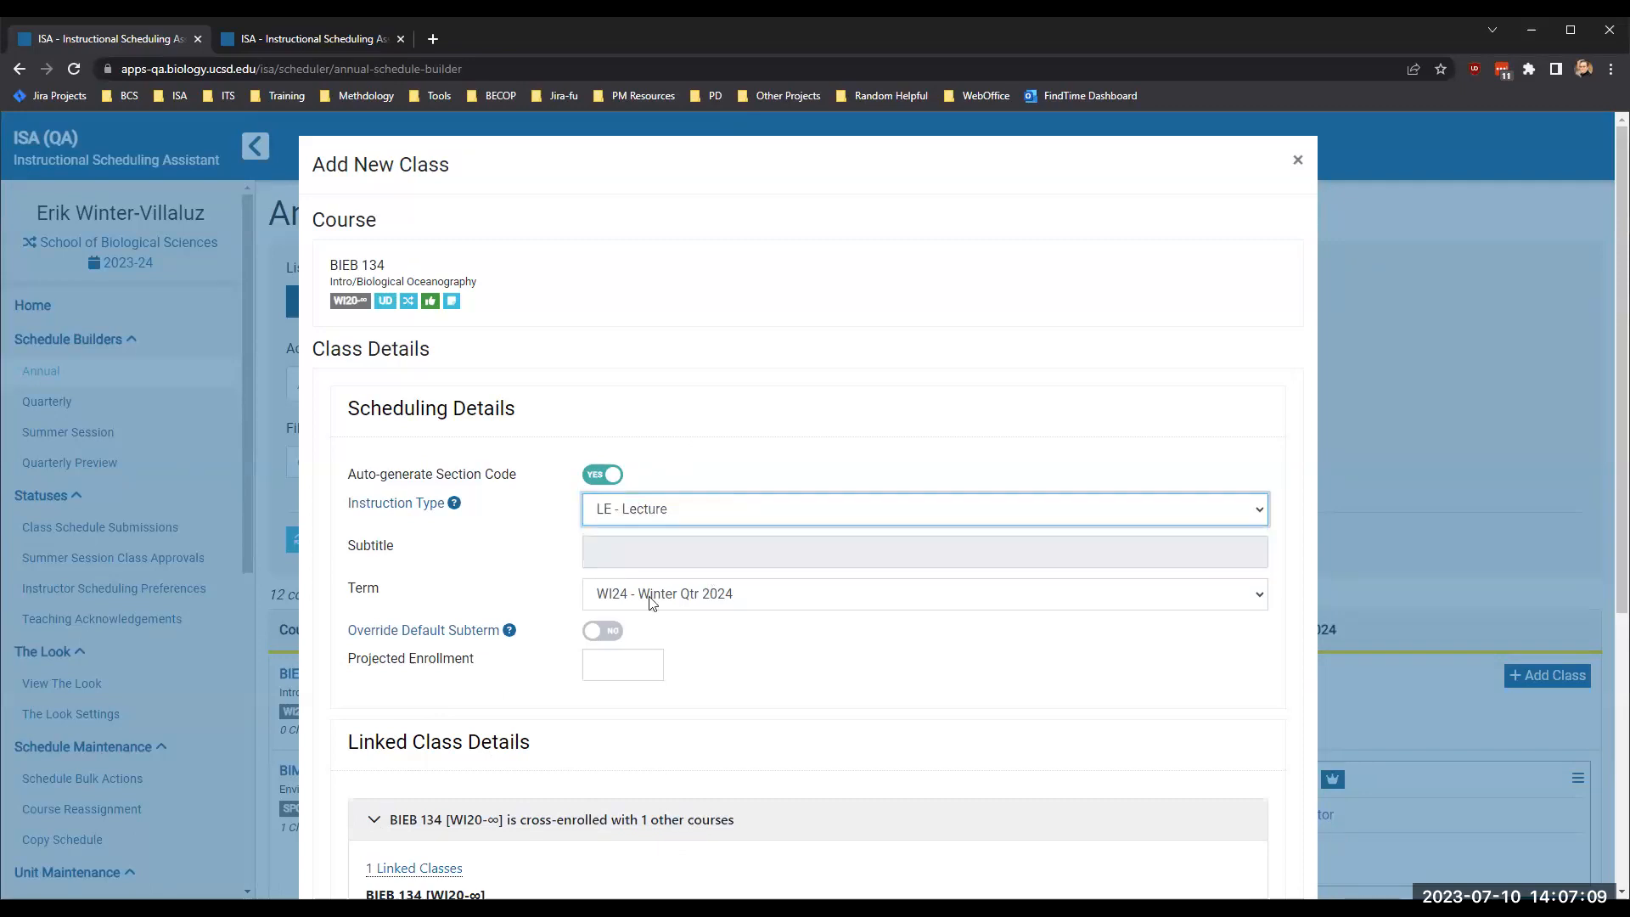
left_click(598, 653)
left_click(726, 709)
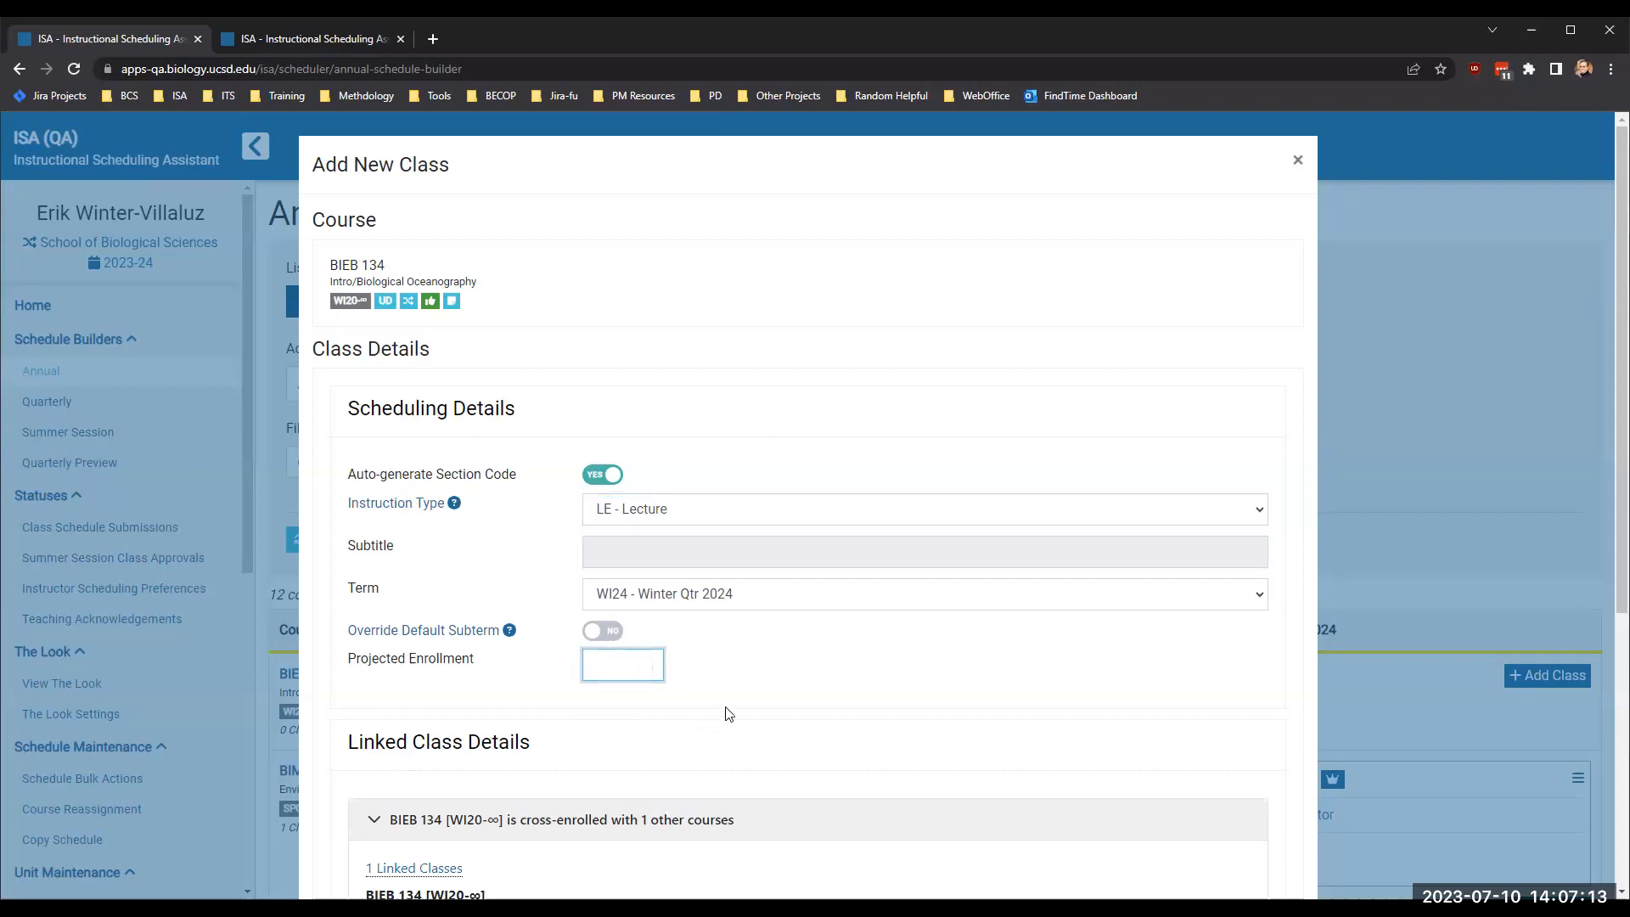
- Review the linked SIO 134 course, set School of Biological Sciences as the lead unit and create the class
scroll(779, 662, "down", 5)
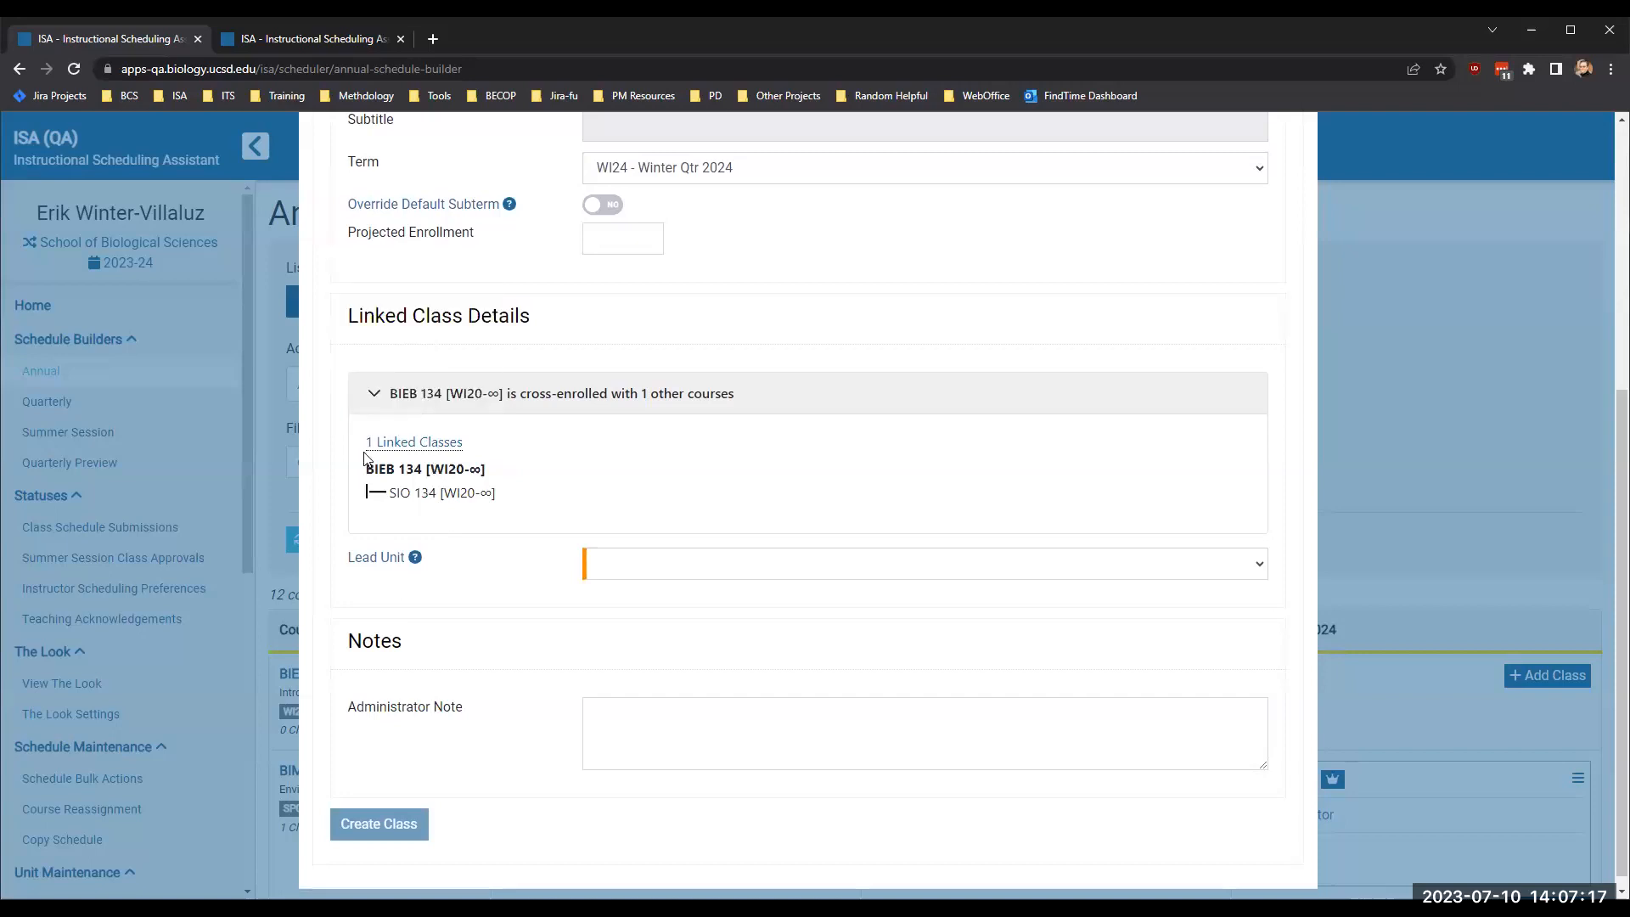
left_click_drag(361, 469, 331, 495)
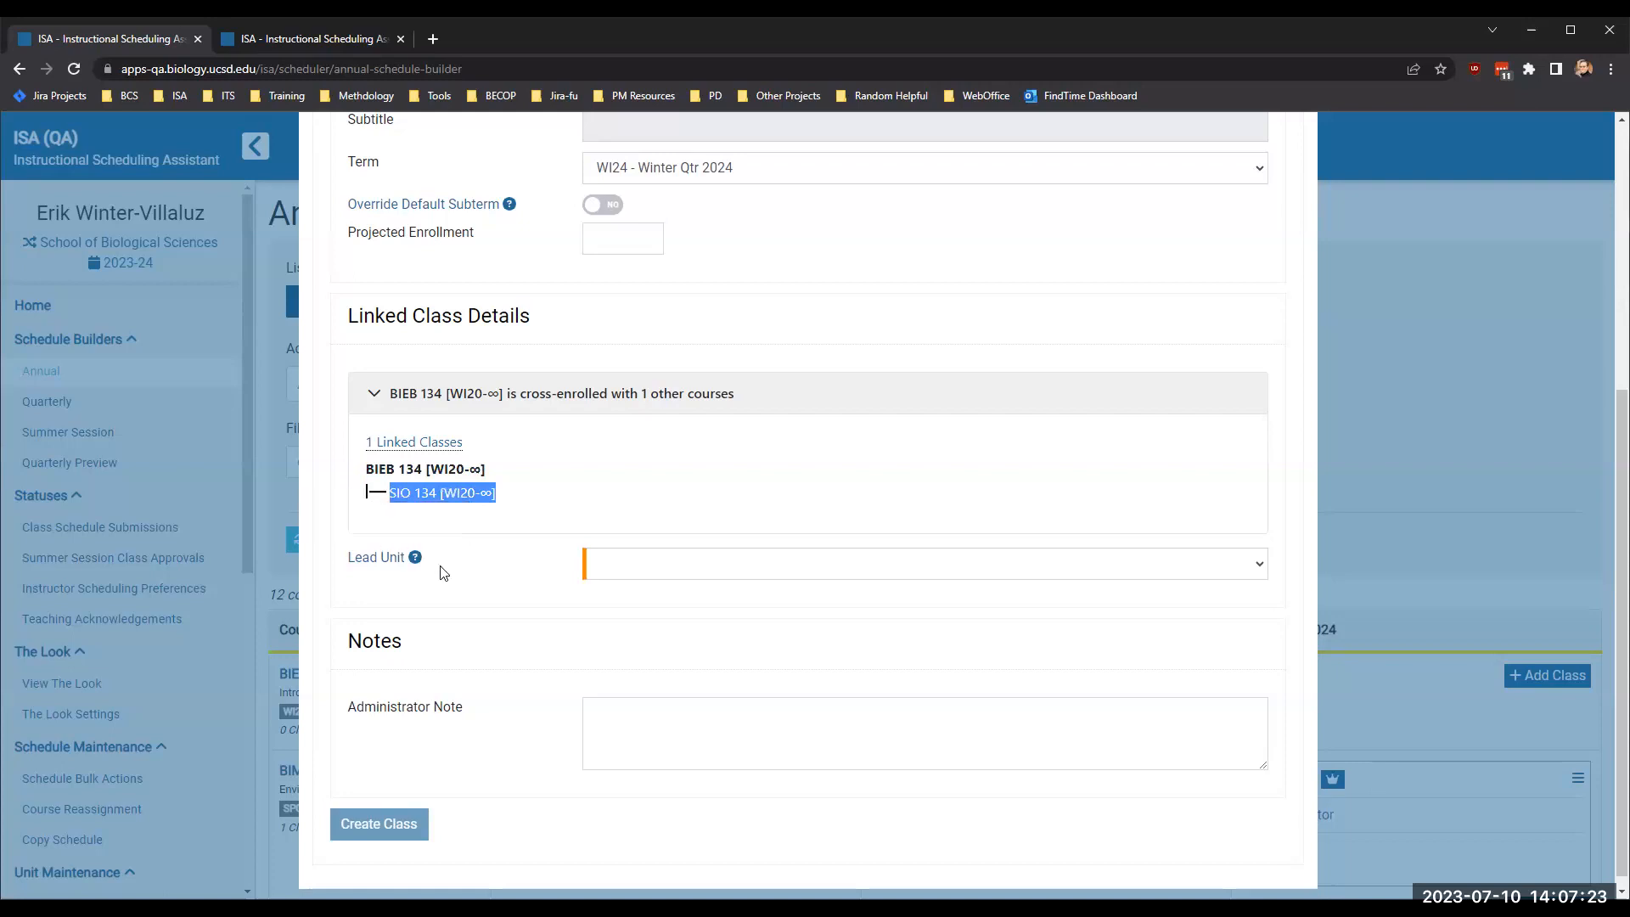
left_click(498, 512)
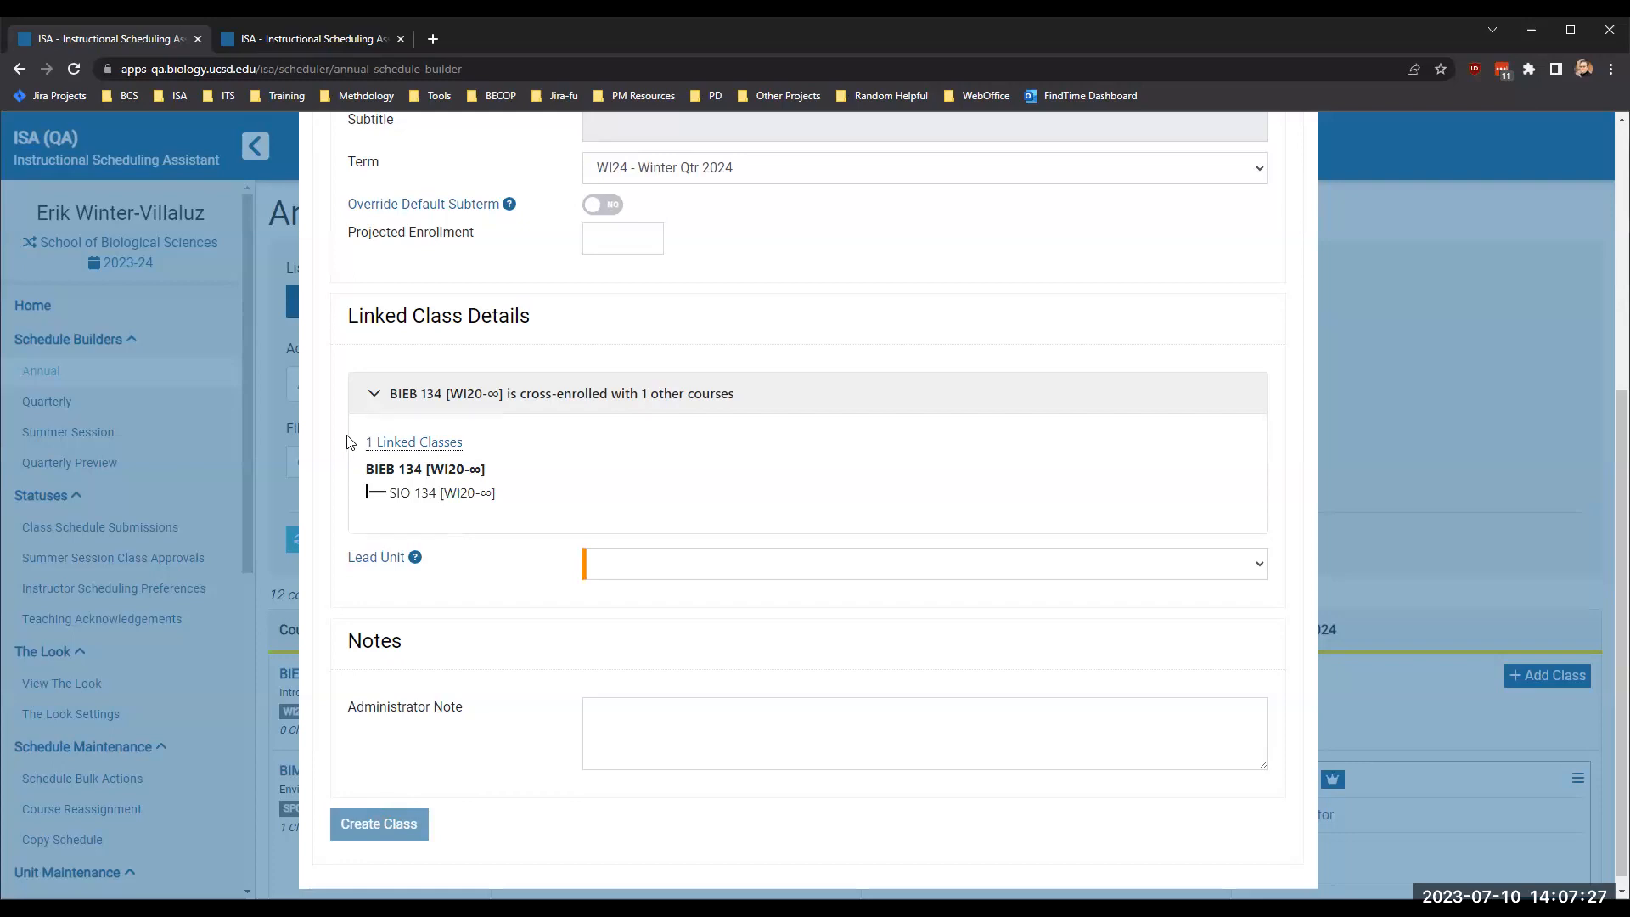
left_click_drag(496, 493, 392, 497)
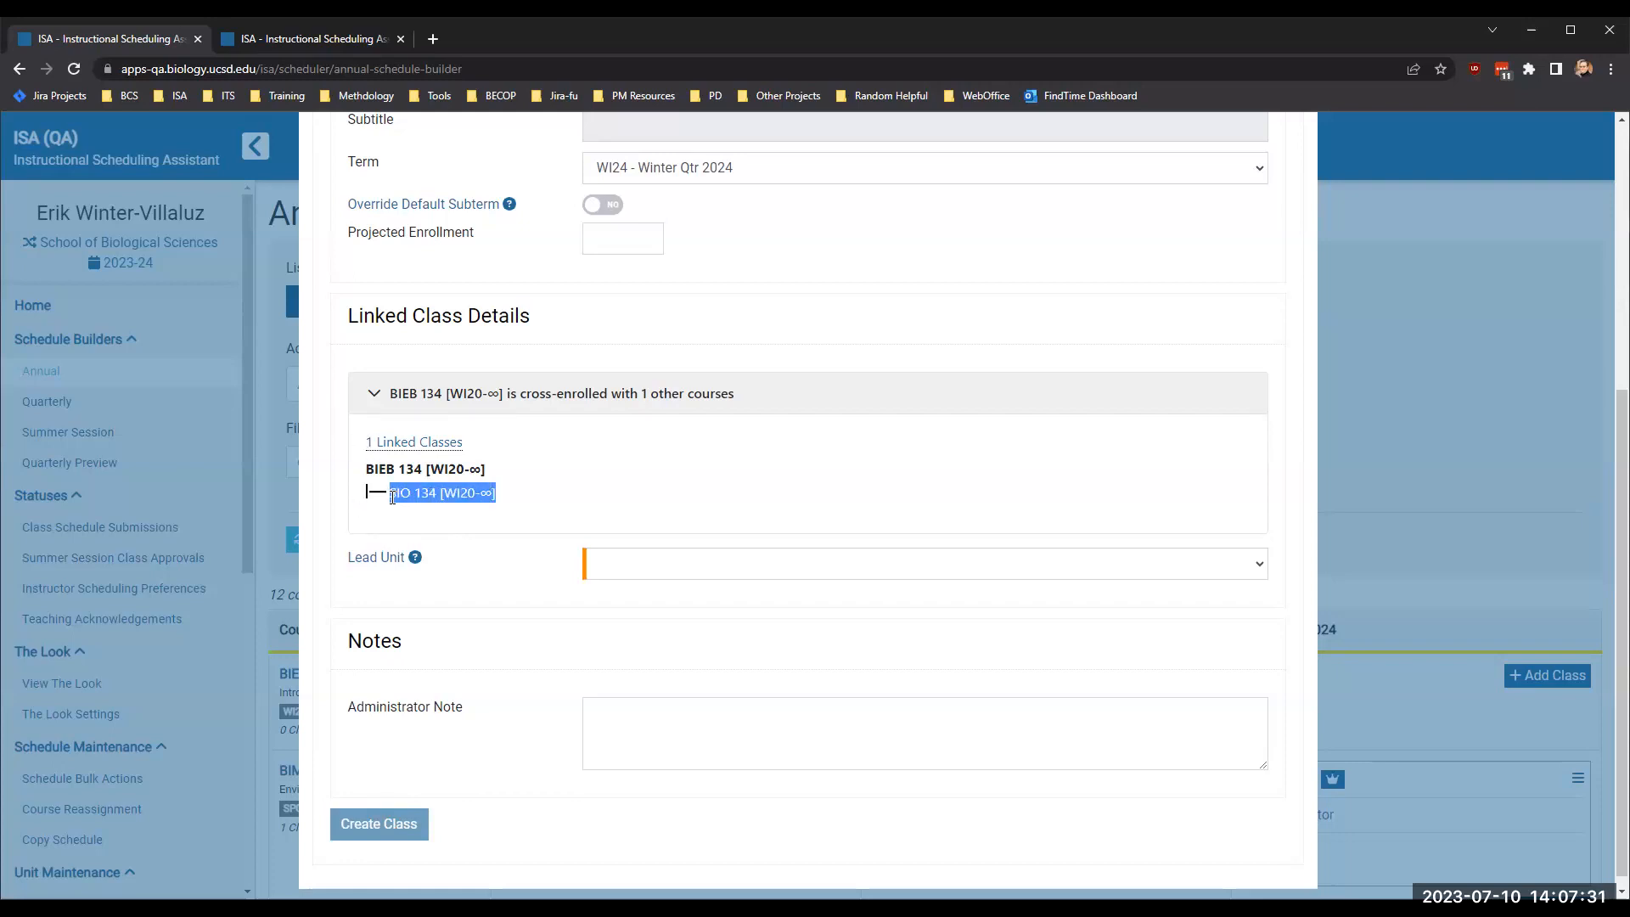
left_click(520, 499)
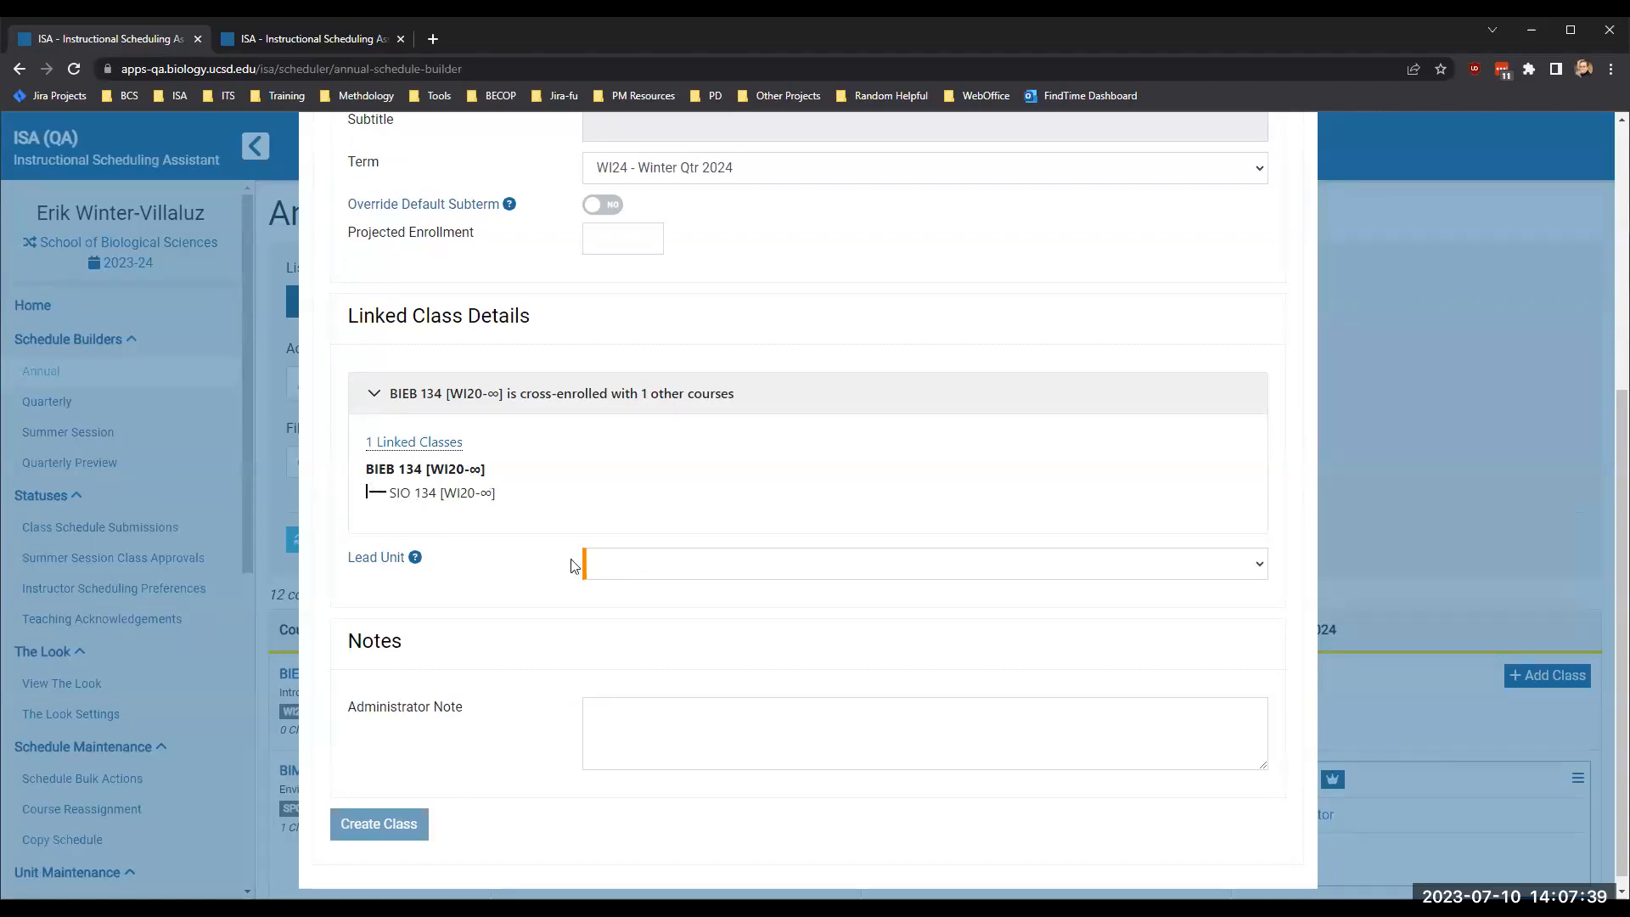
left_click(655, 572)
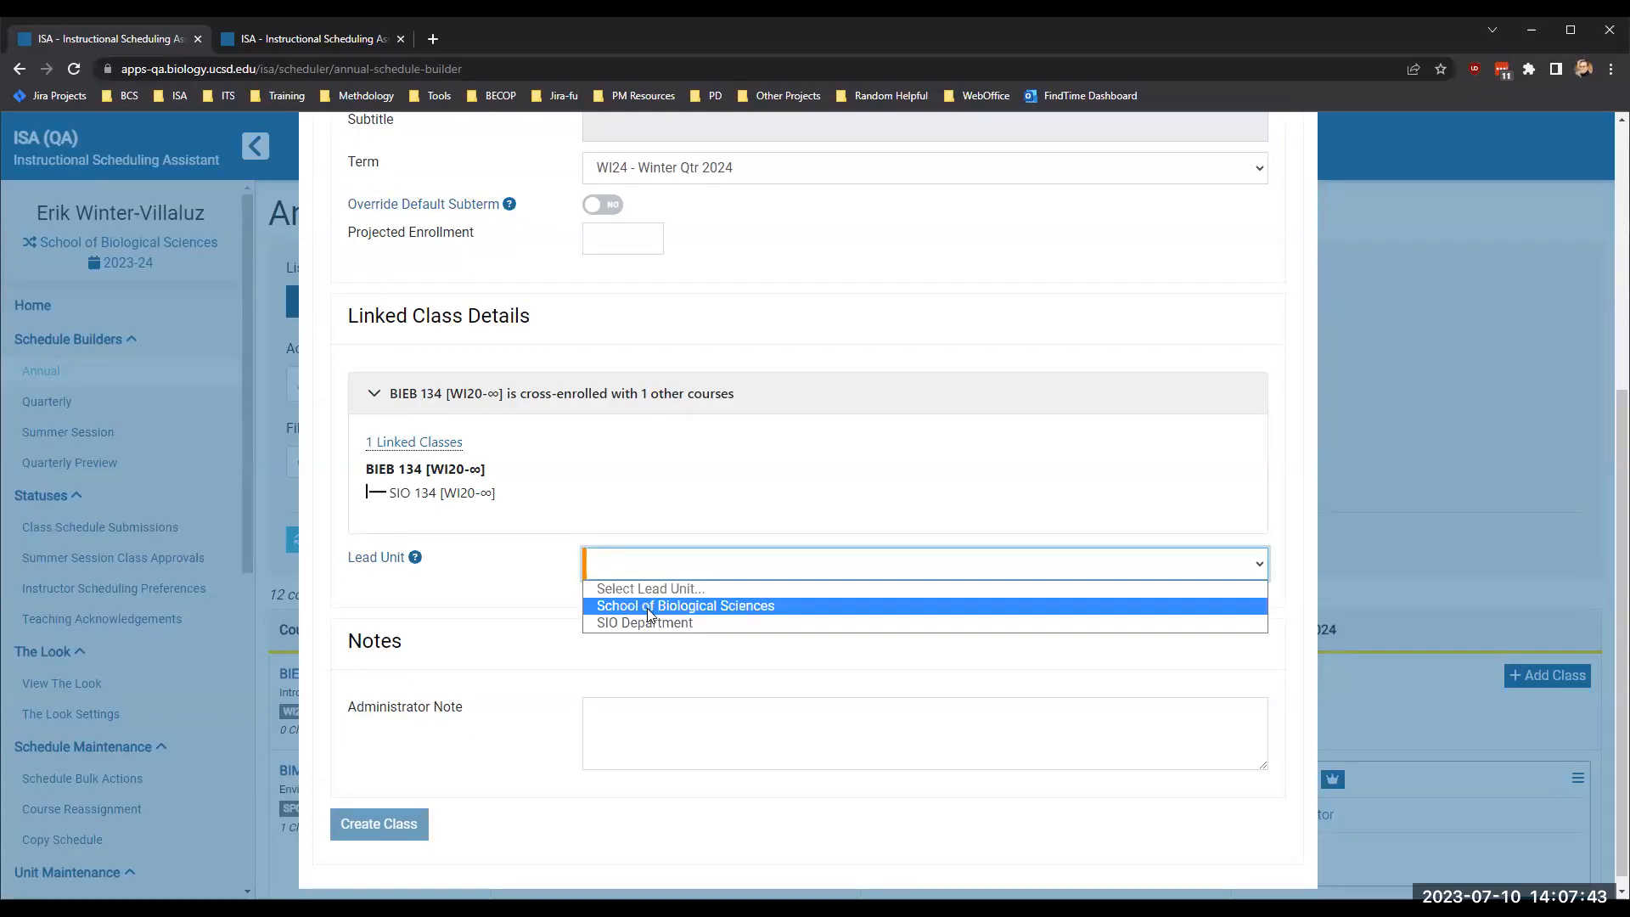
left_click(646, 606)
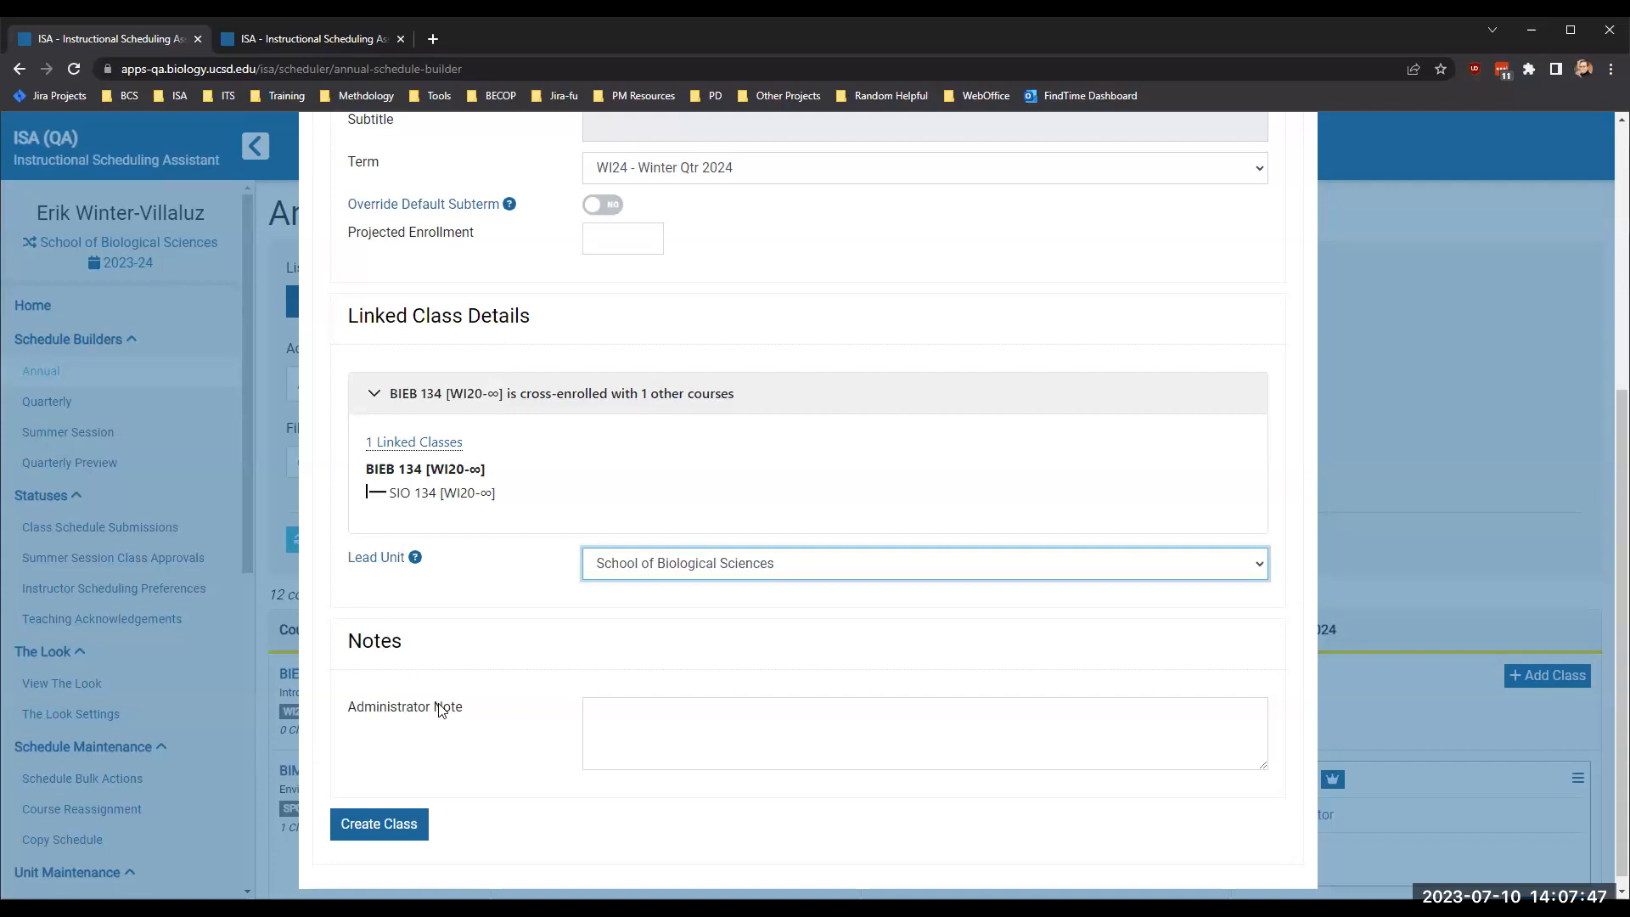
scroll(506, 640, "down", 1)
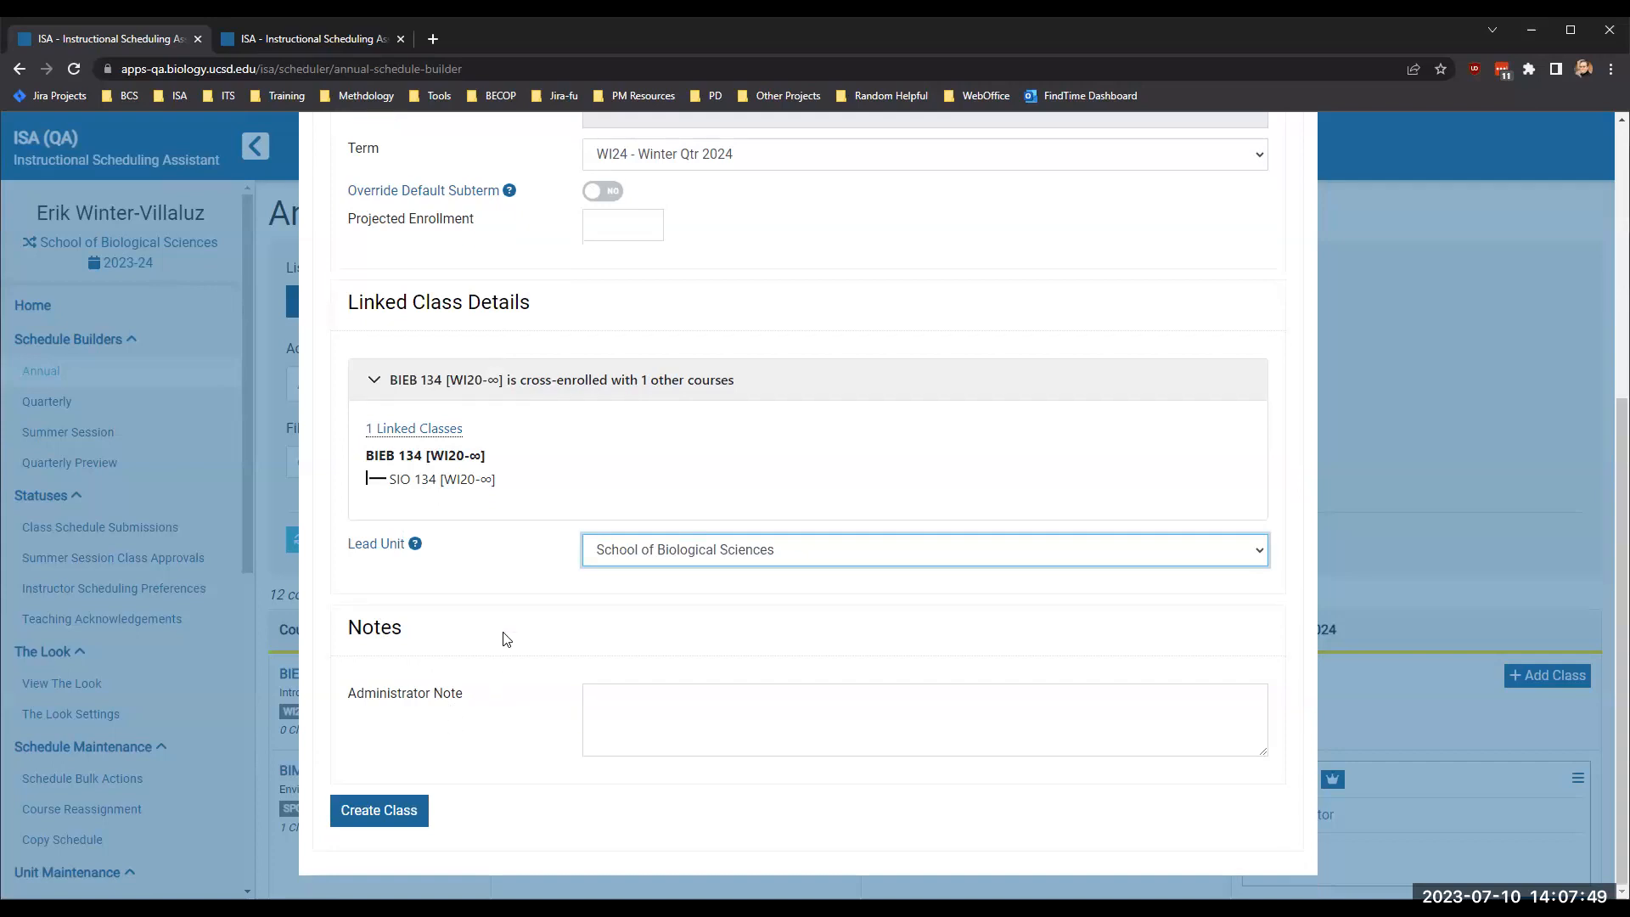
left_click(349, 806)
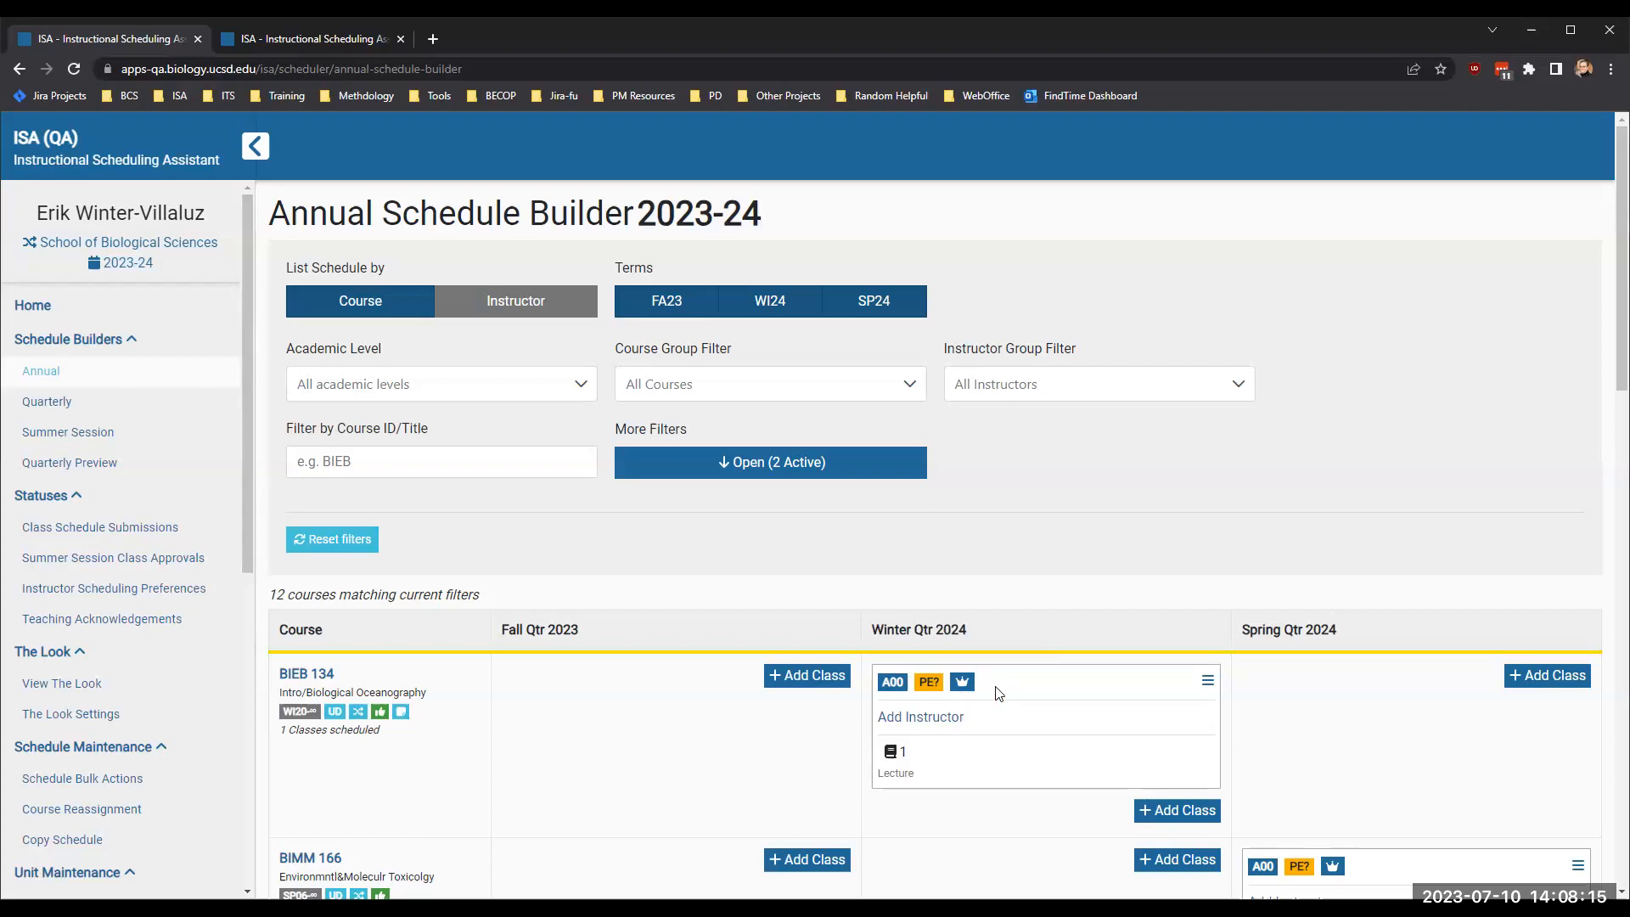
scroll(999, 751, "down", 3)
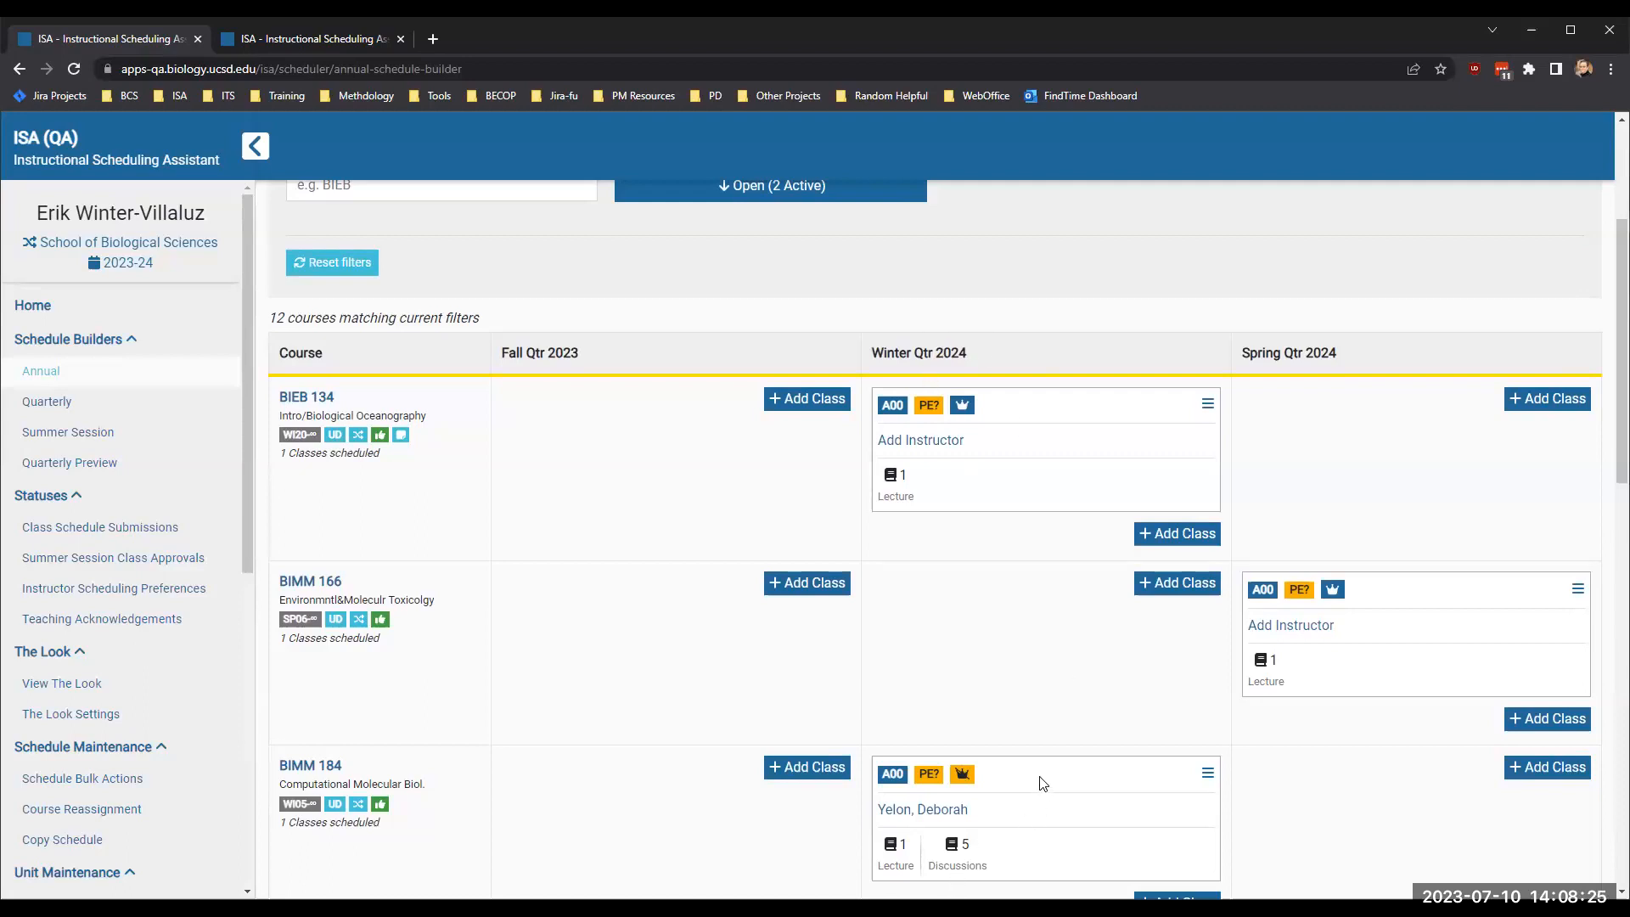
scroll(1043, 782, "up", 1)
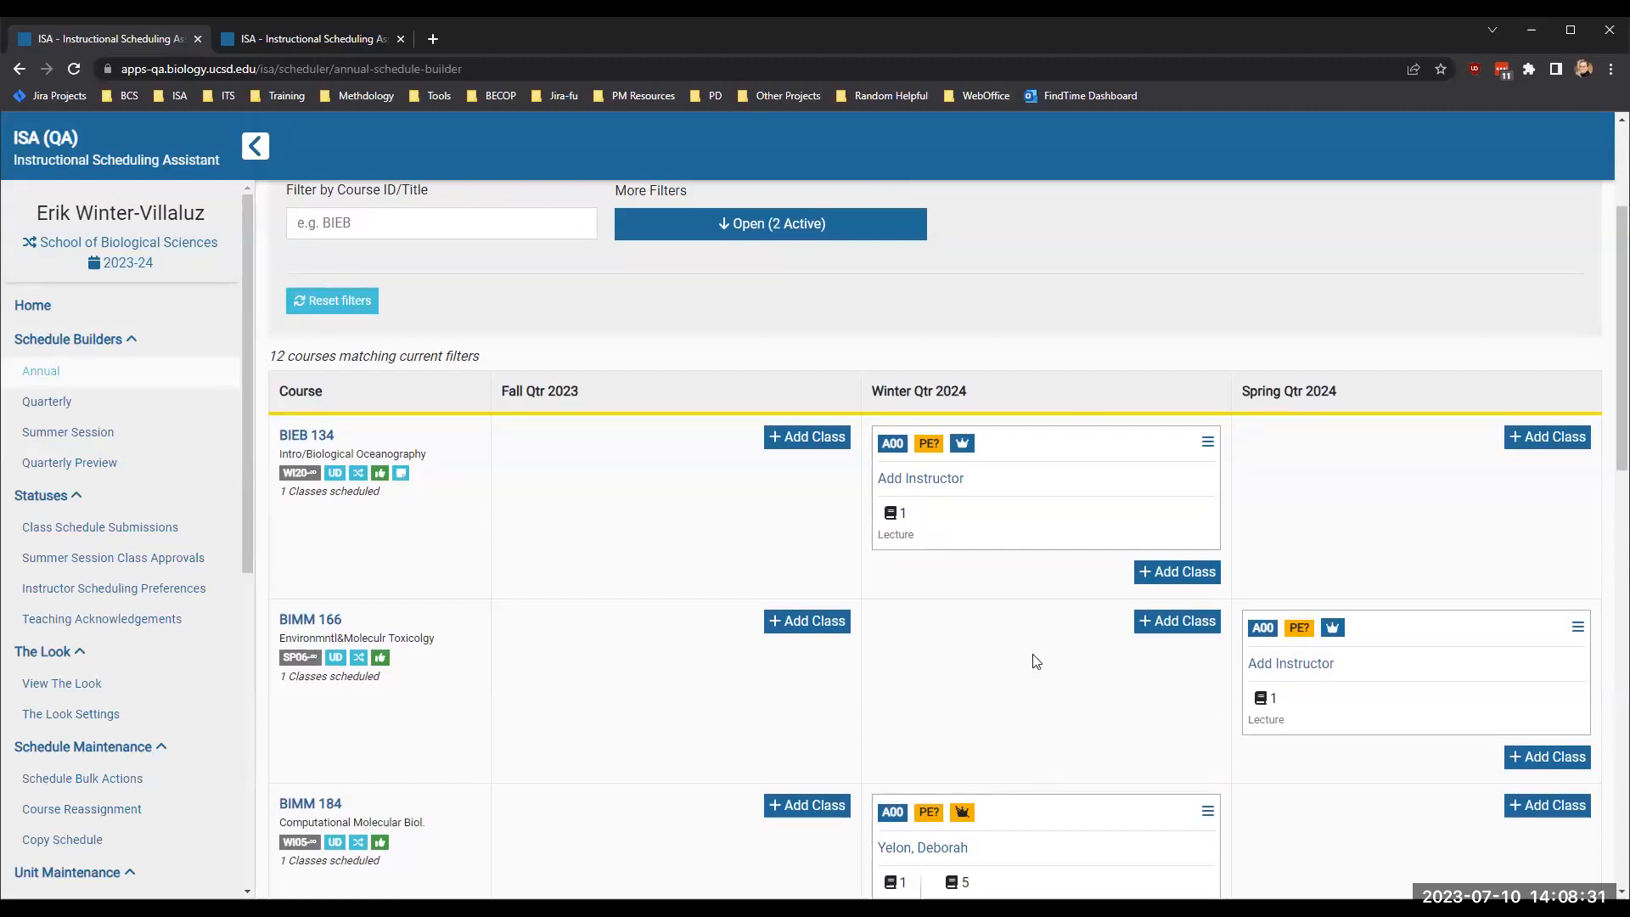
scroll(1035, 661, "down", 2)
scroll(1035, 661, "up", 1)
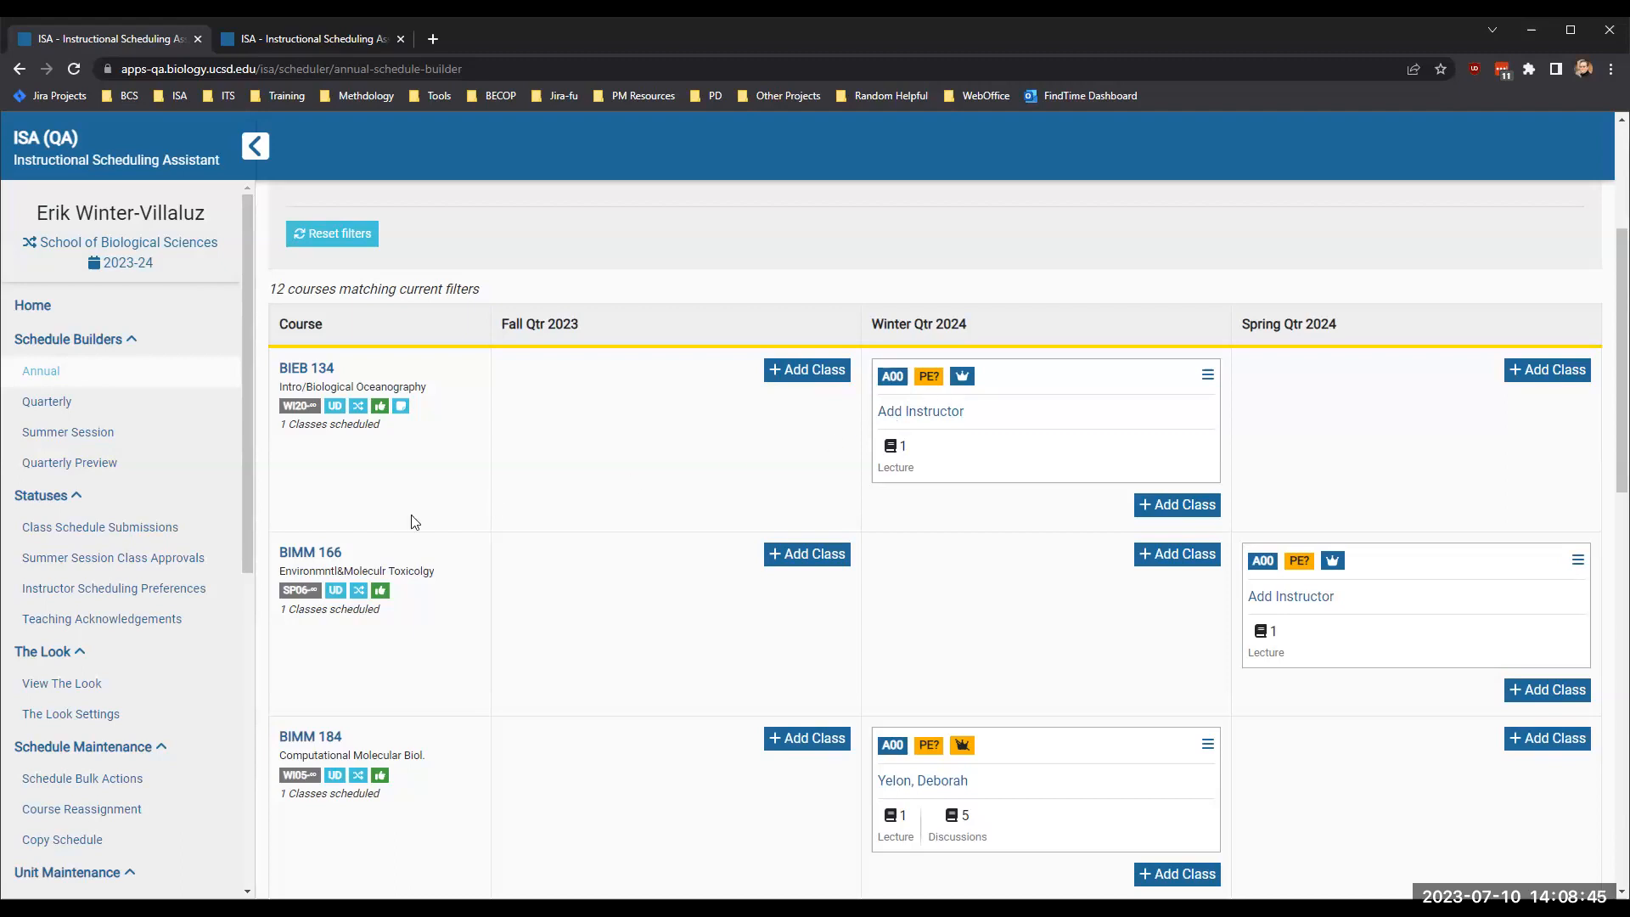
- Open the Copy Schedule page for the School of Biological Sciences
scroll(133, 447, "down", 5)
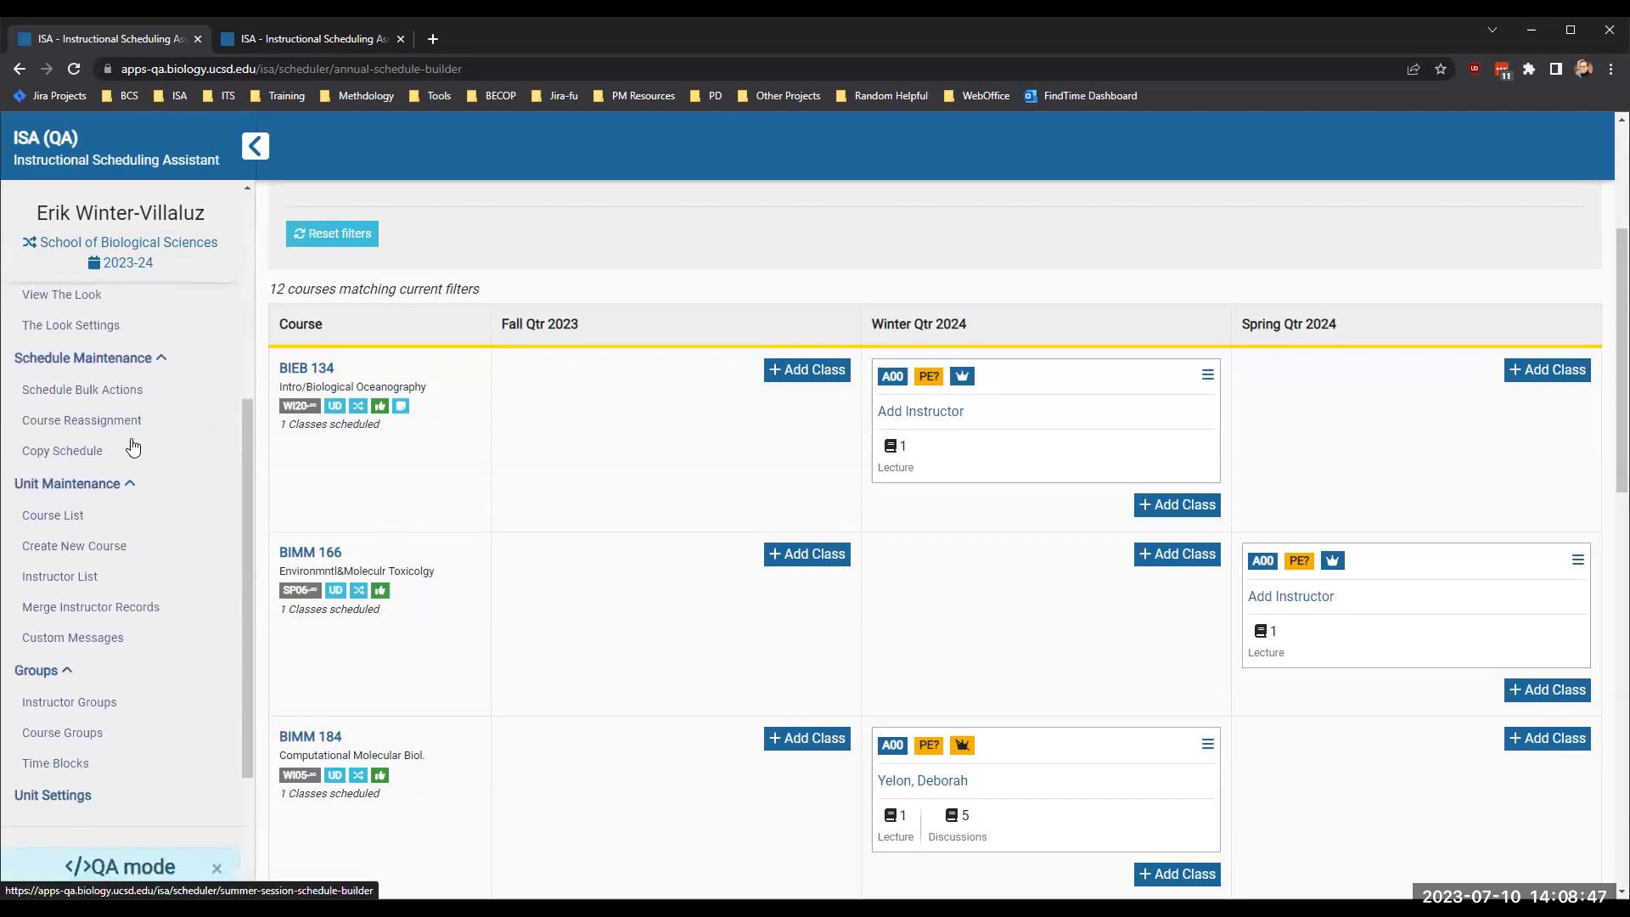
scroll(133, 448, "down", 1)
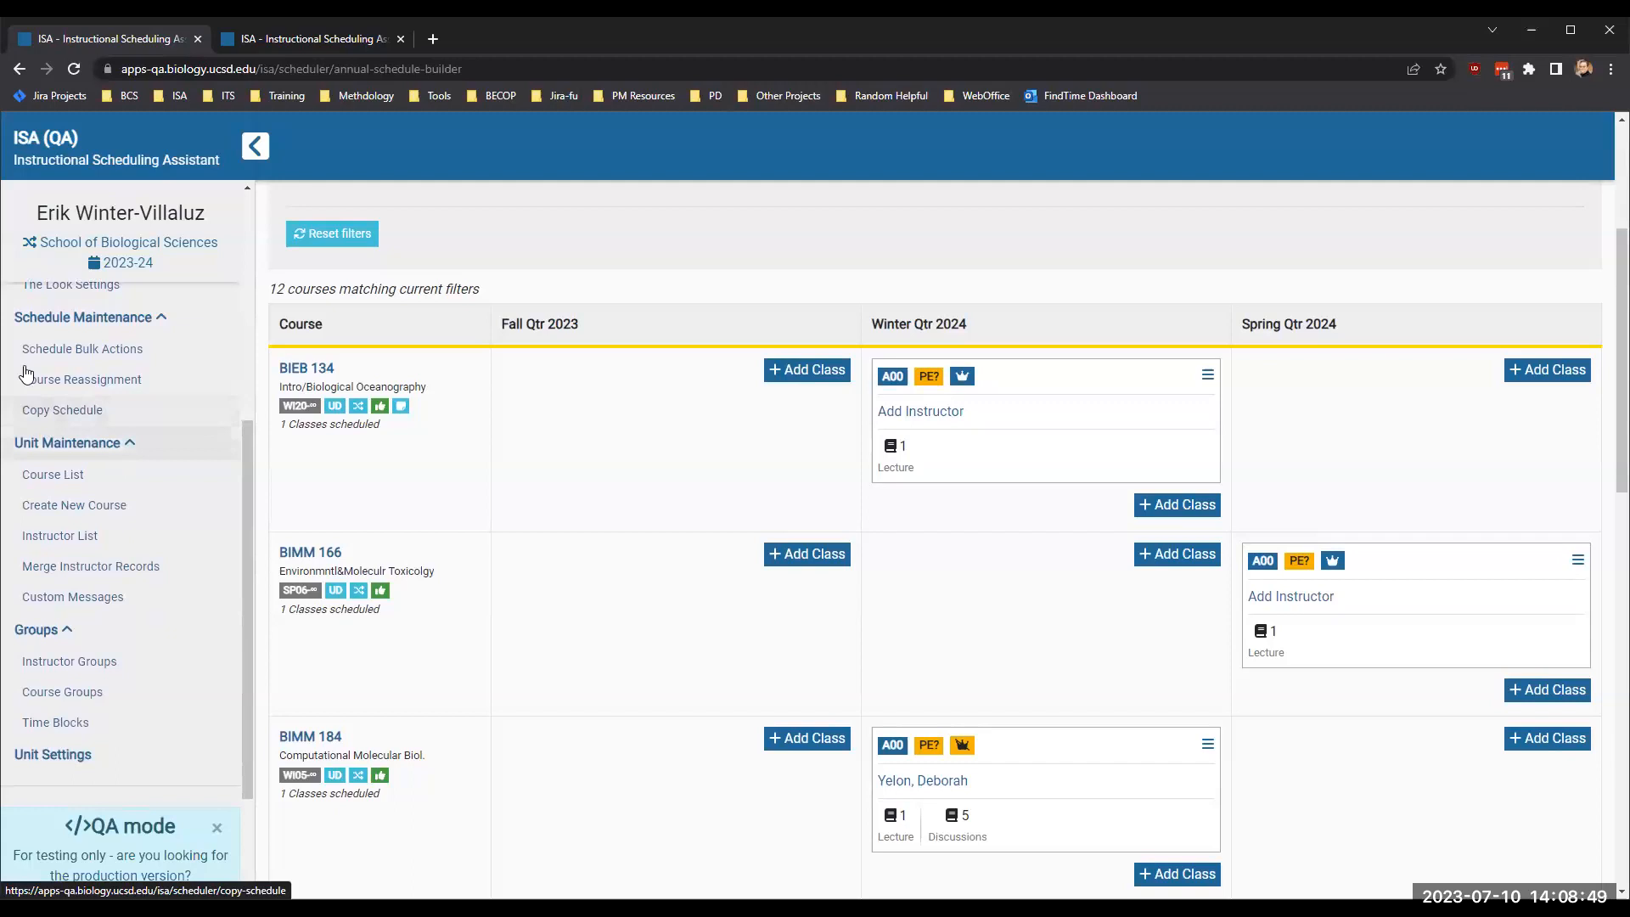
left_click(44, 412)
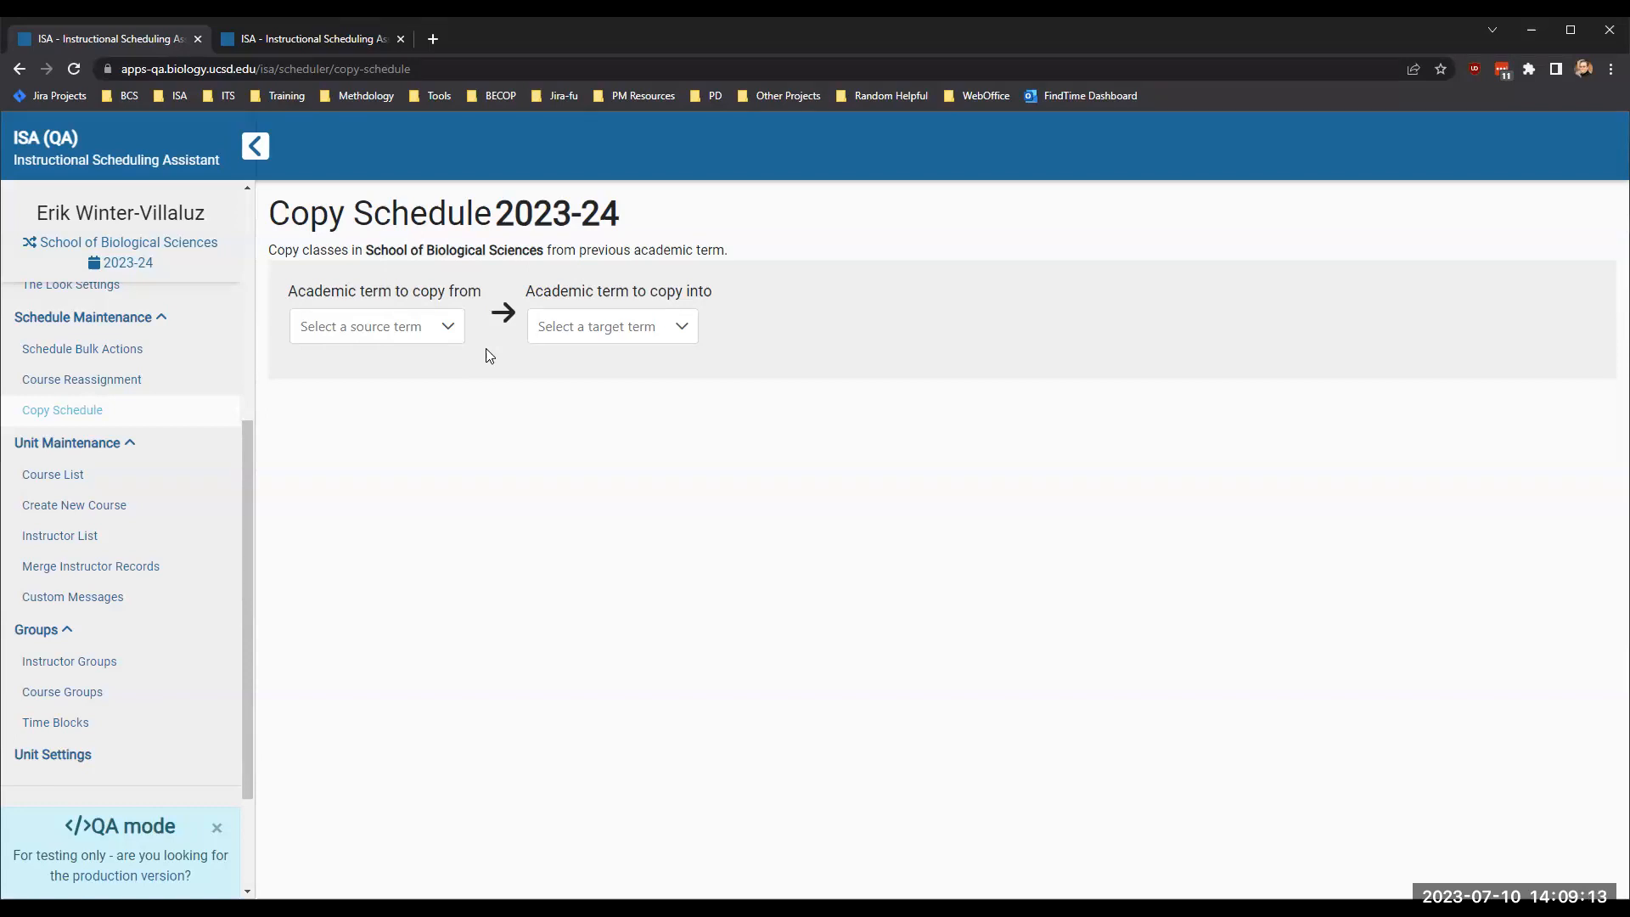
- Choose FA23 - Fall Qtr 2023 as the term to copy from and WI24 - Winter Qtr 2024 as the term to copy into
left_click(449, 340)
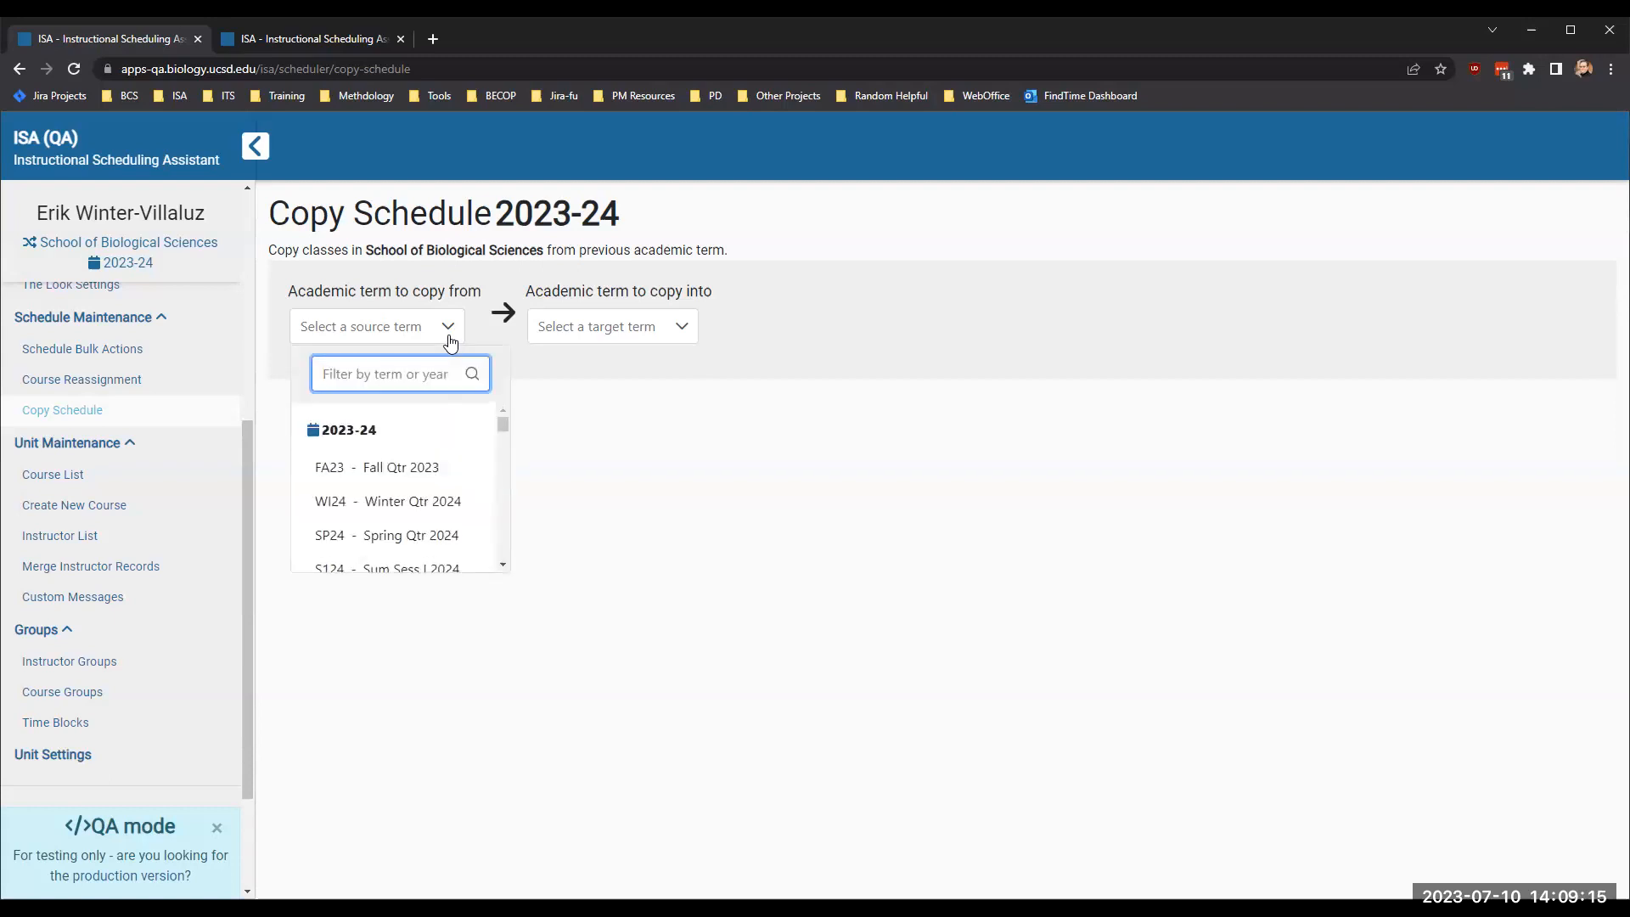
type("fa")
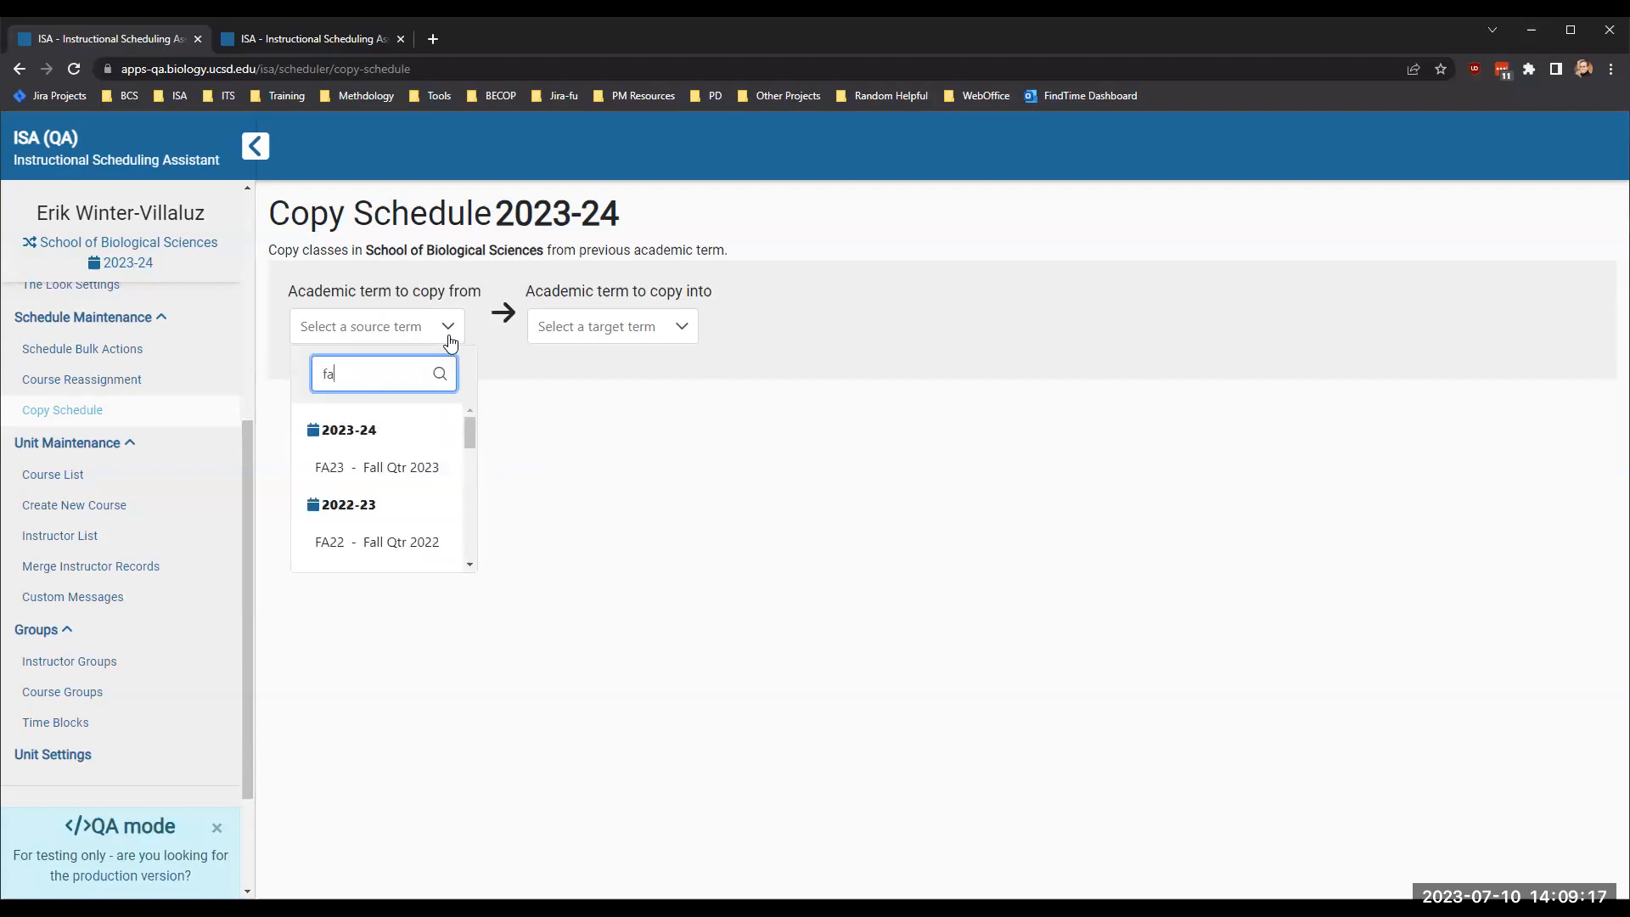
type("23")
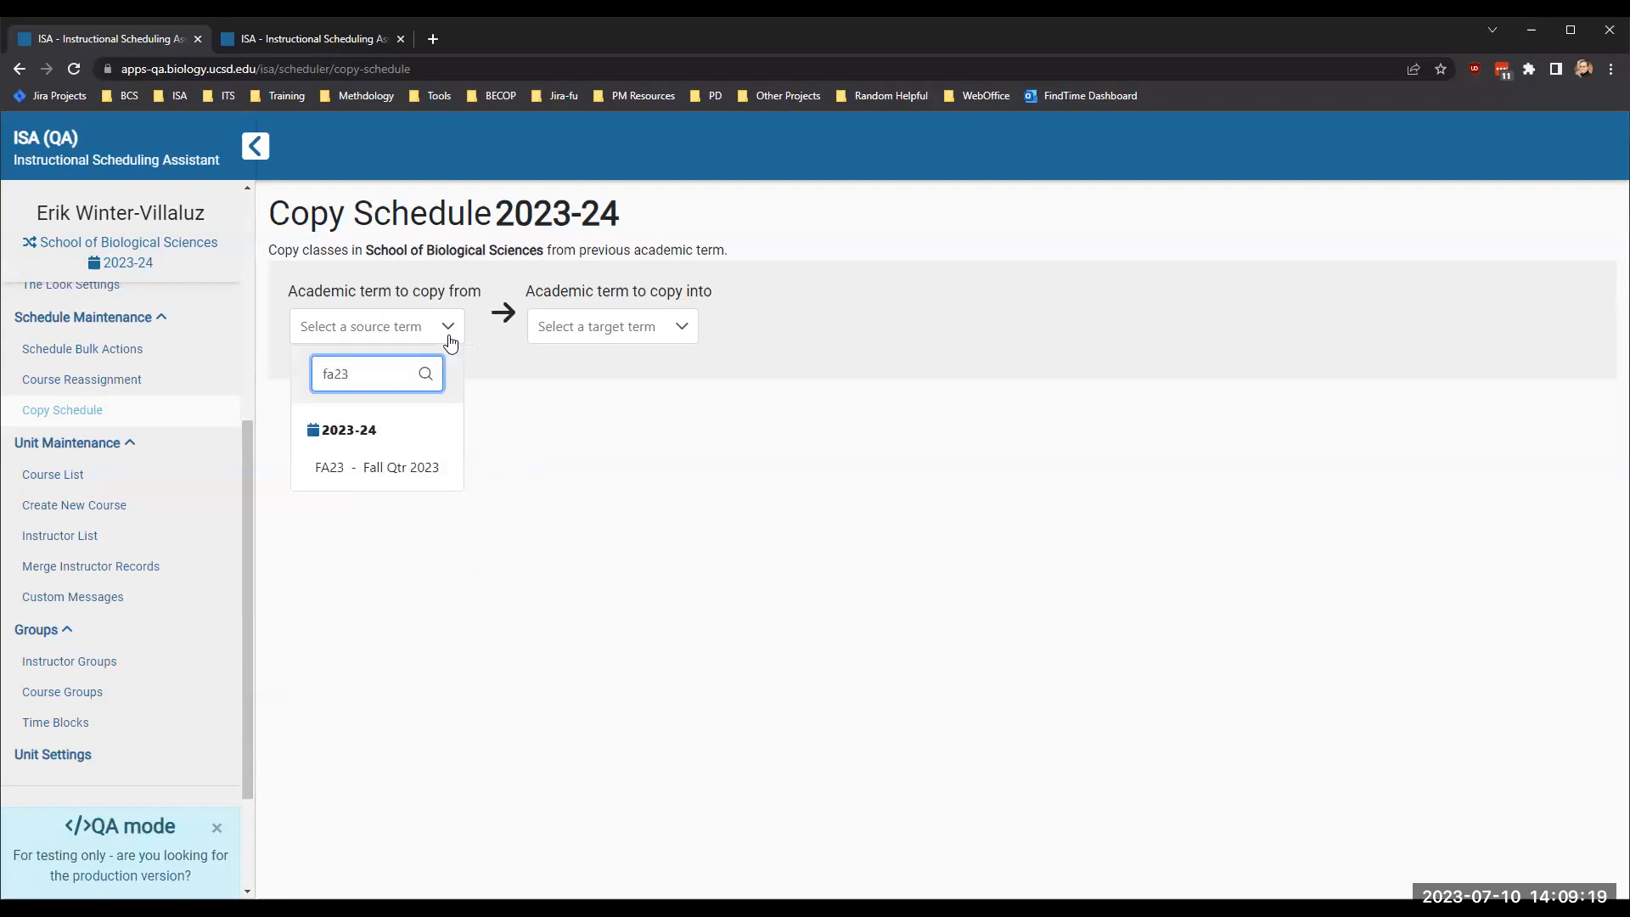
left_click(386, 465)
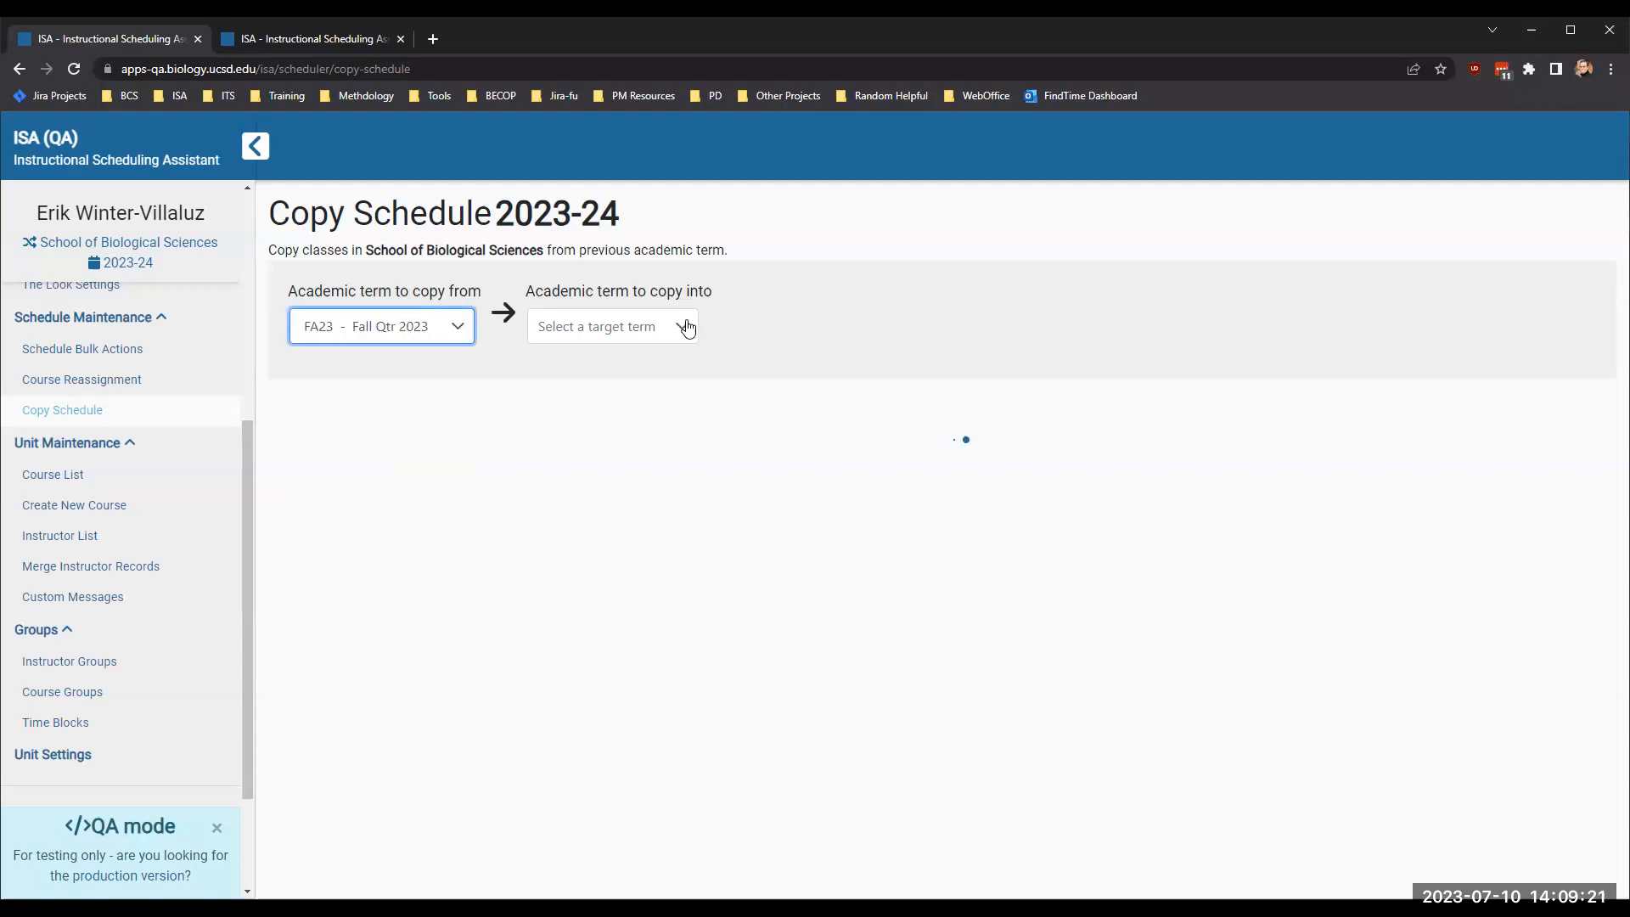
left_click(687, 329)
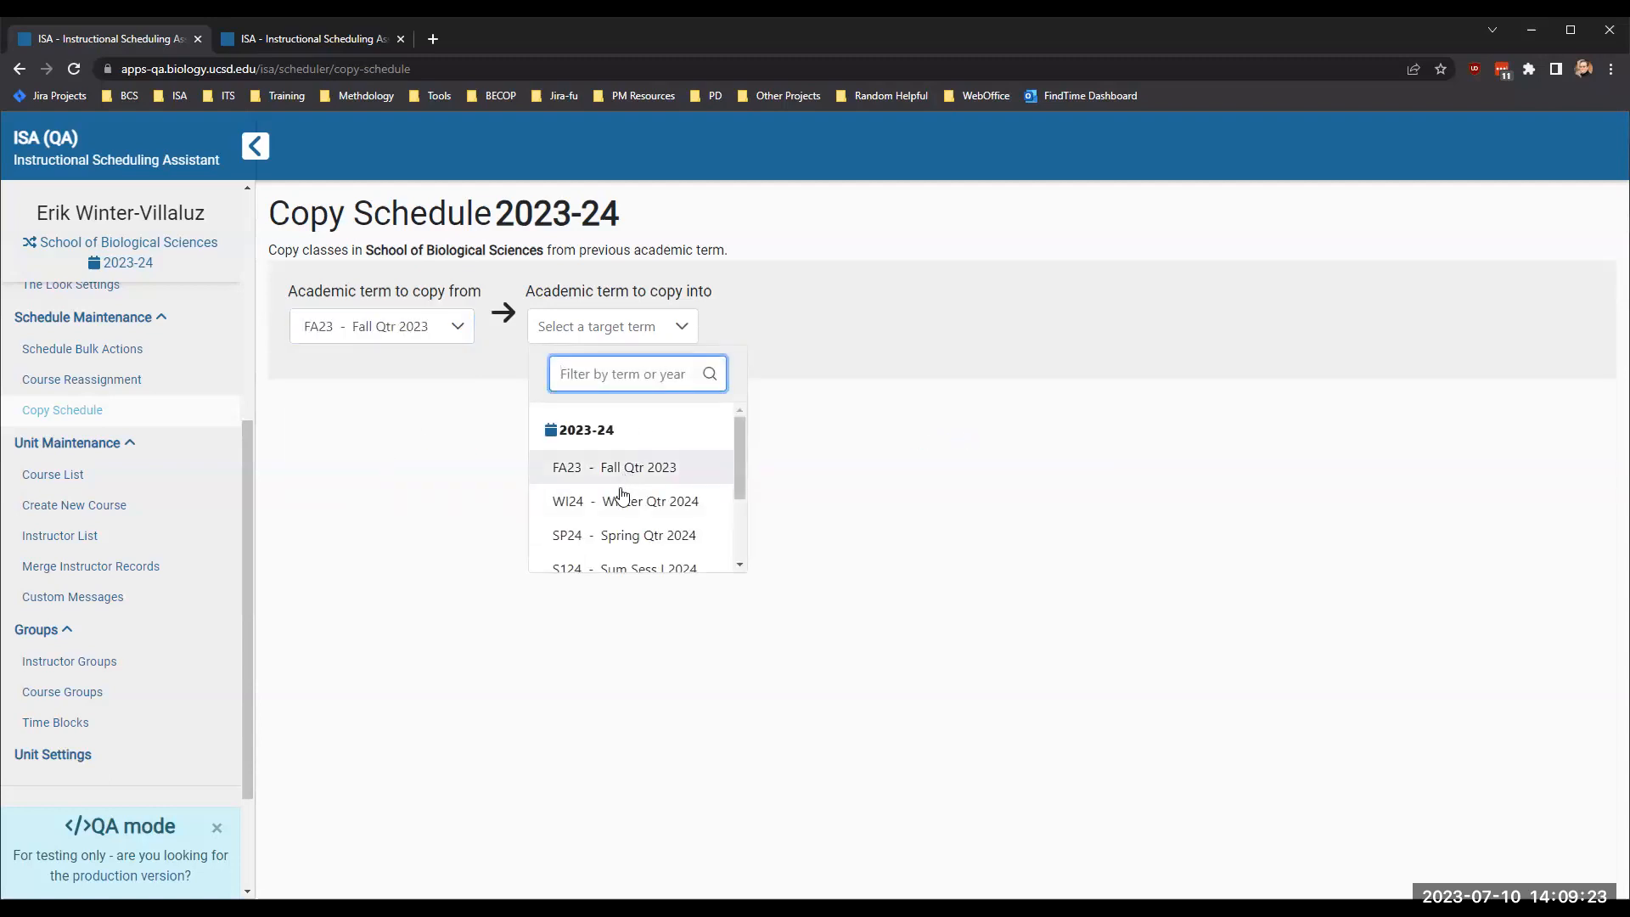
scroll(578, 476, "down", 2)
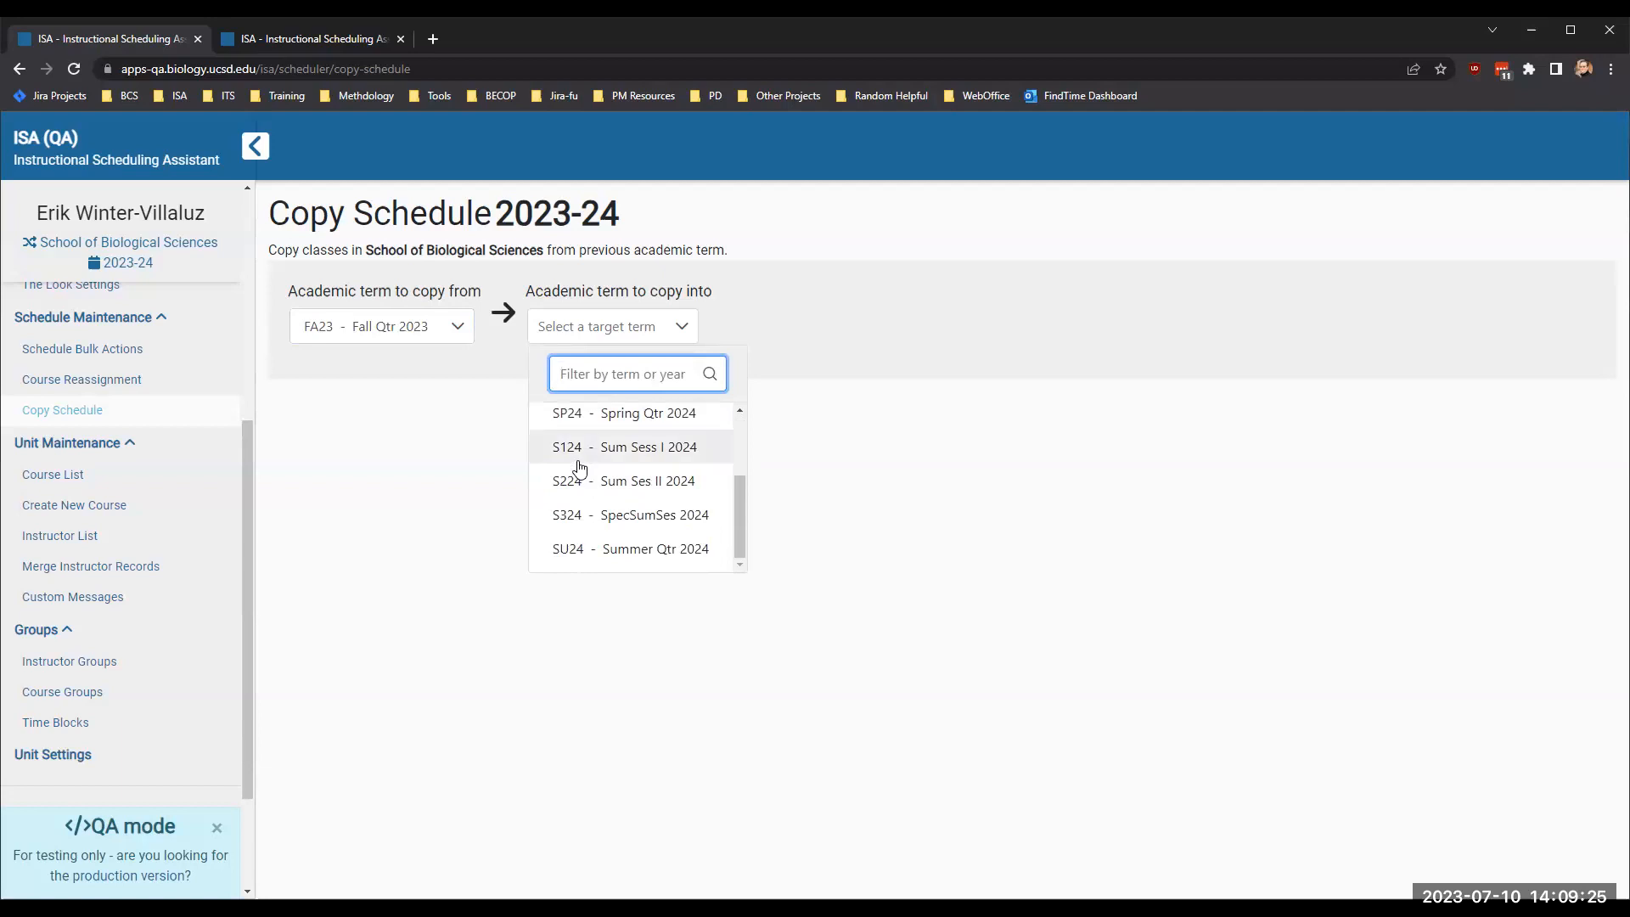
scroll(577, 492, "up", 2)
left_click(577, 501)
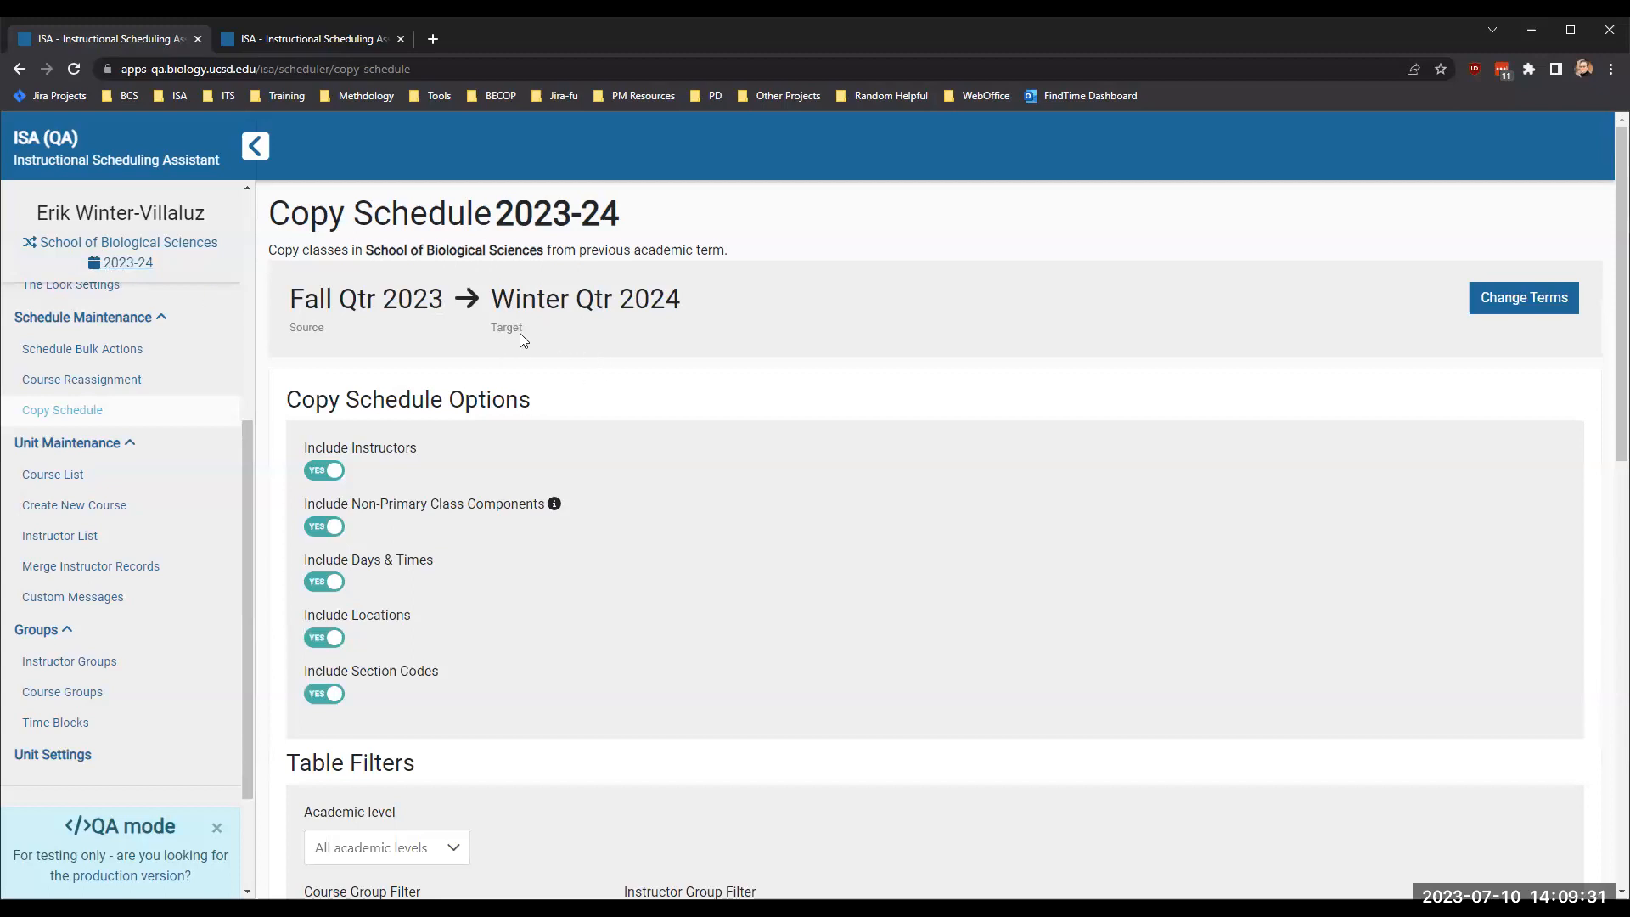
- Try the cross-enrolled filter on the Fall Qtr 2023 classes, turn it off again and look through the full class list
scroll(613, 454, "down", 2)
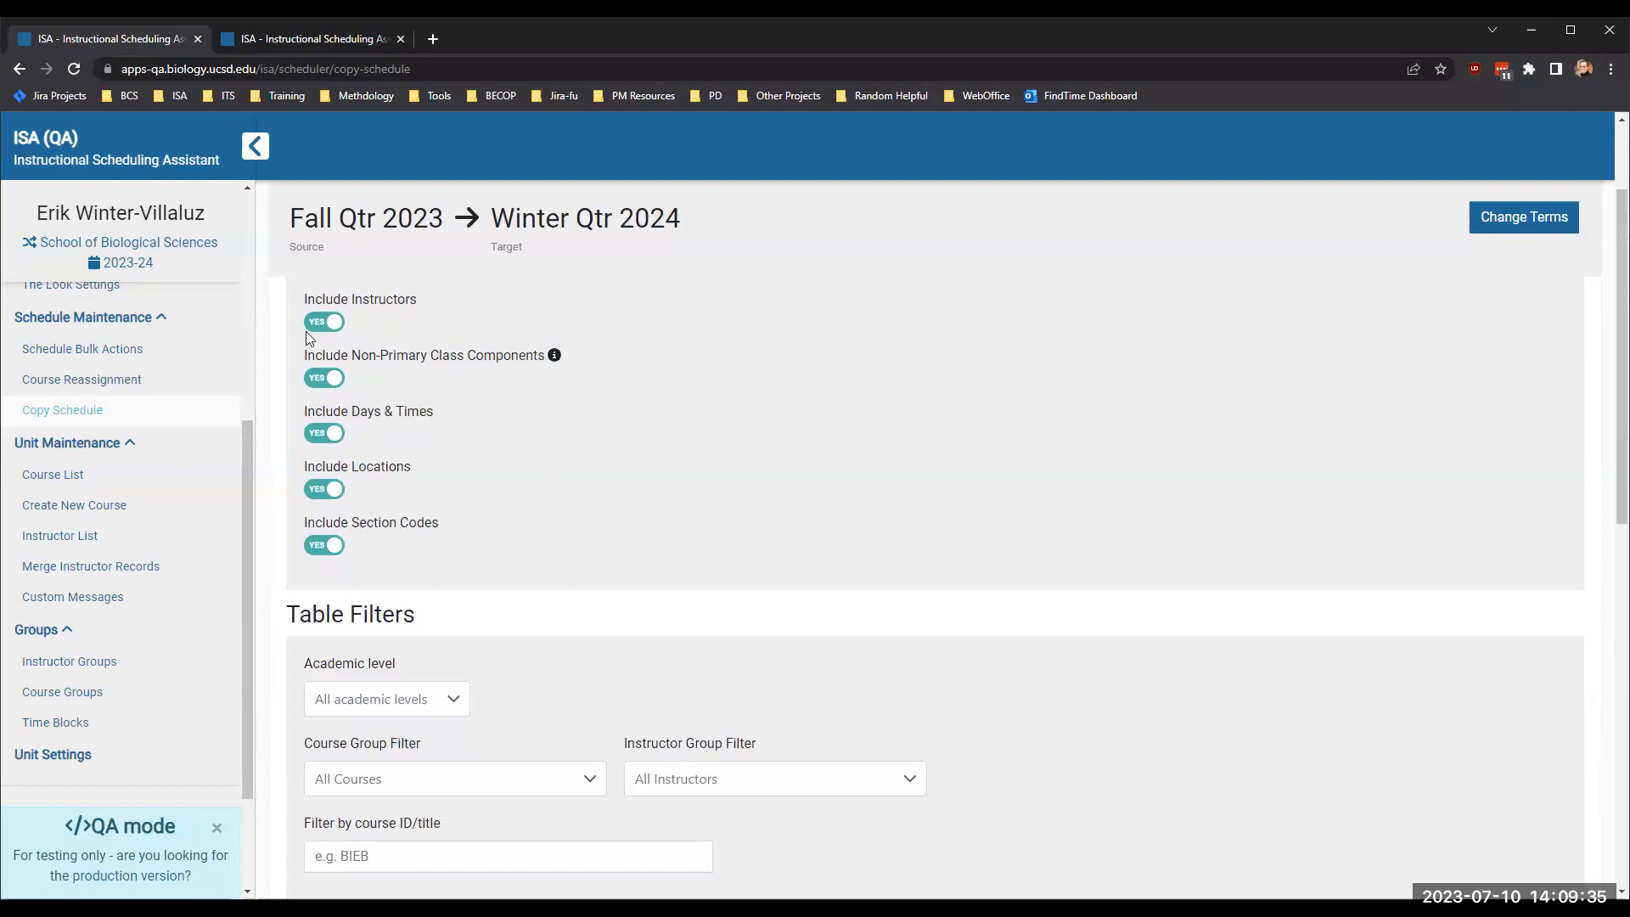
scroll(478, 471, "down", 1)
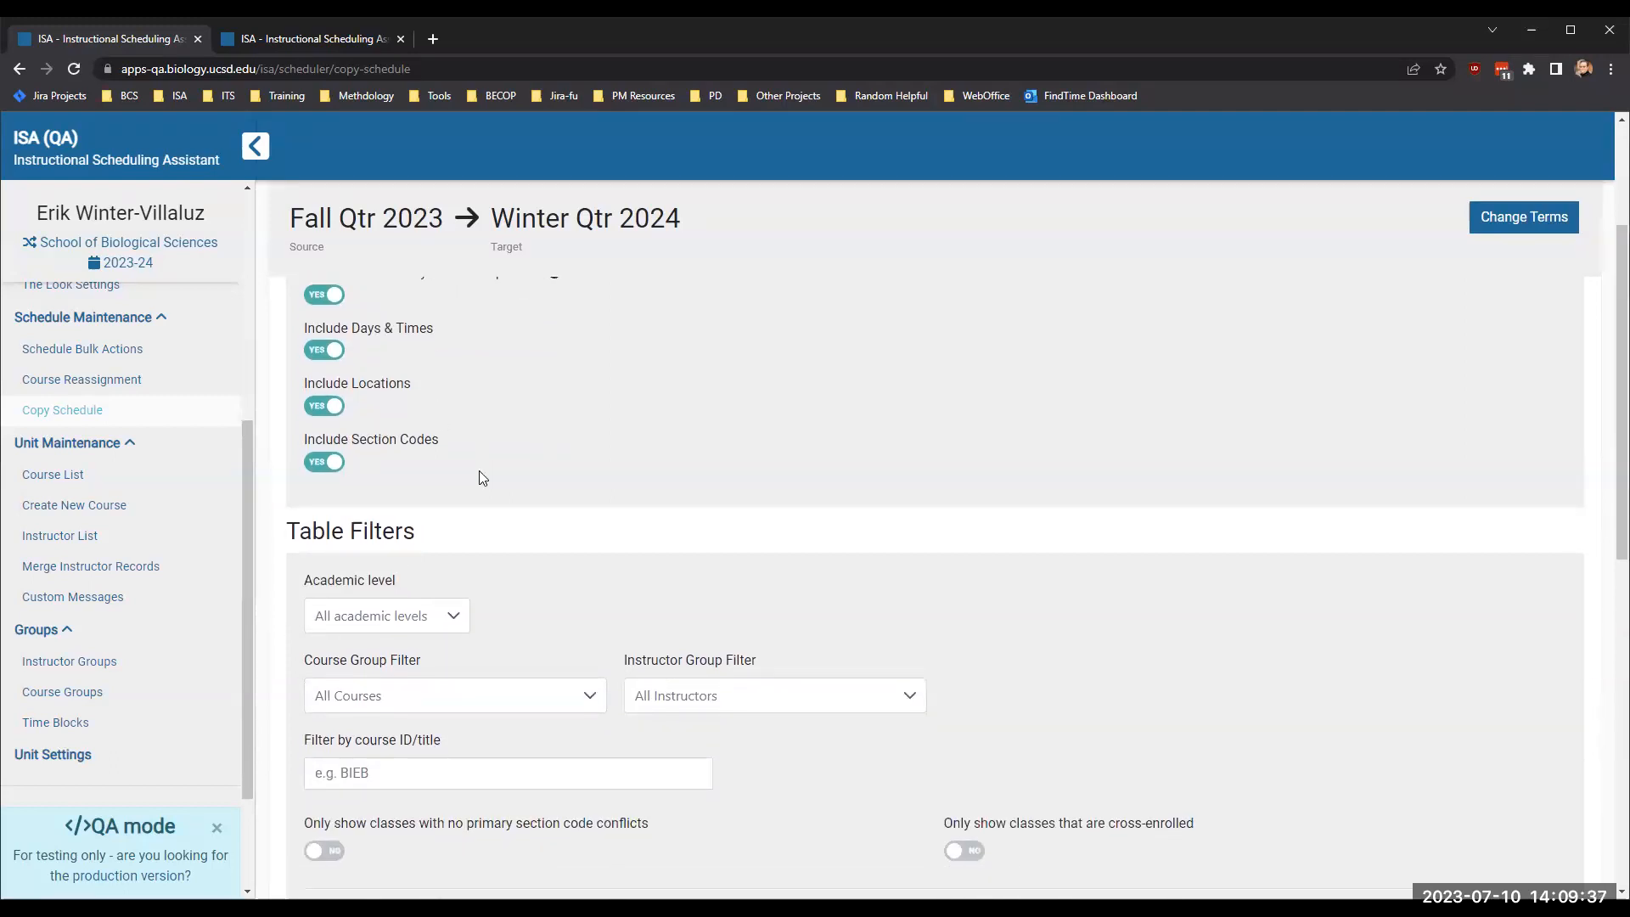
scroll(478, 477, "down", 5)
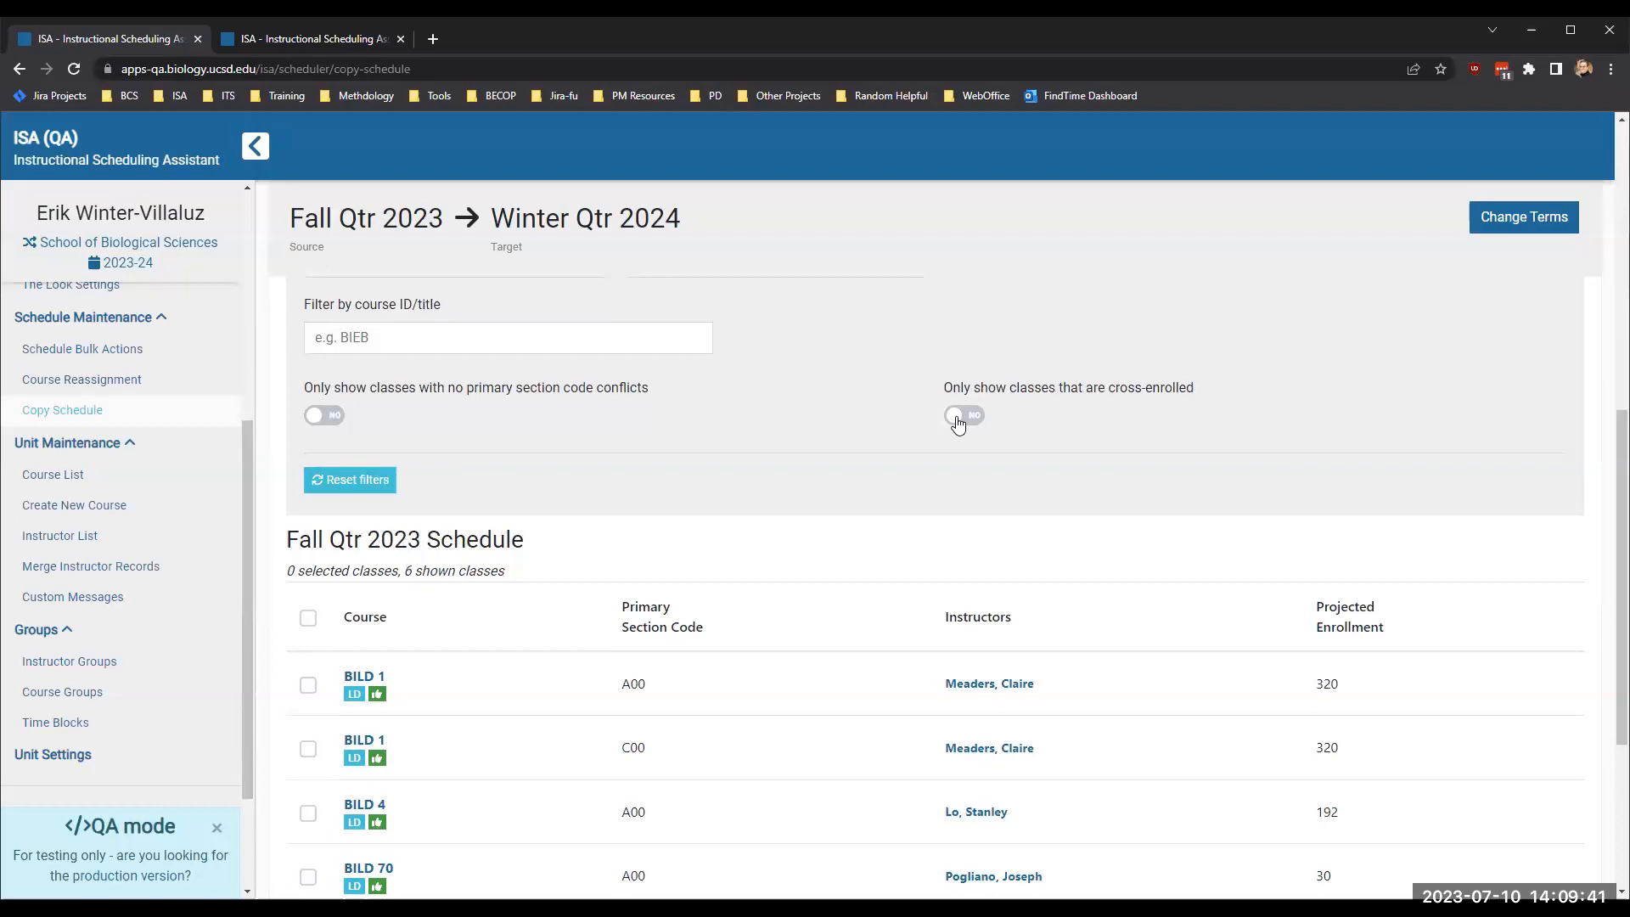
left_click(956, 416)
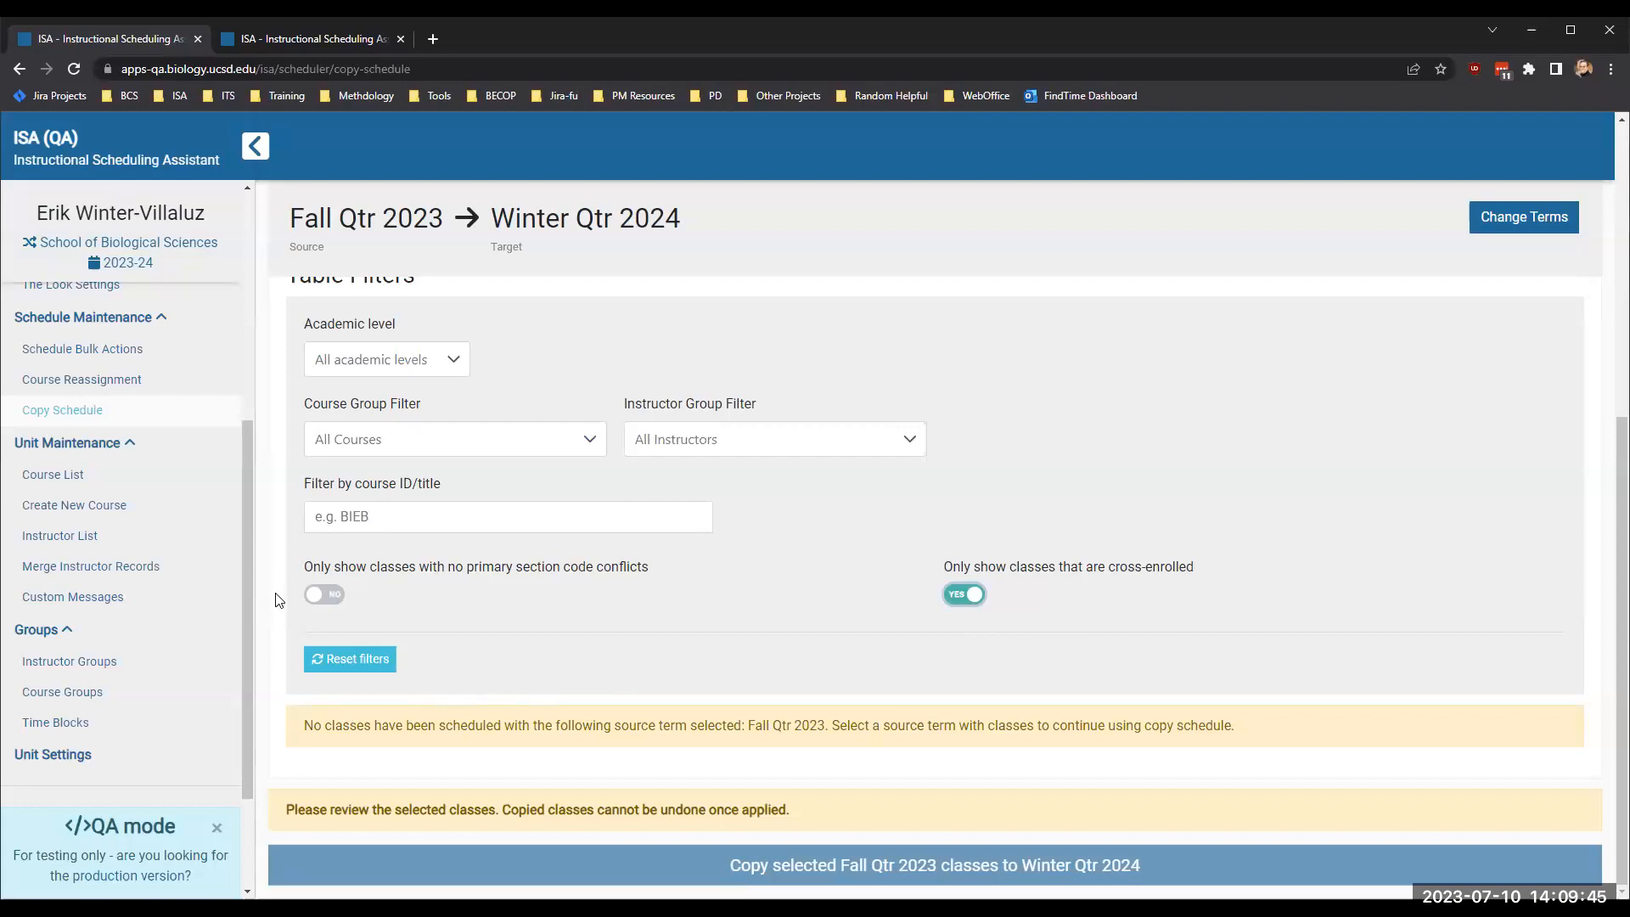
left_click(963, 595)
scroll(696, 628, "down", 2)
scroll(696, 628, "down", 2)
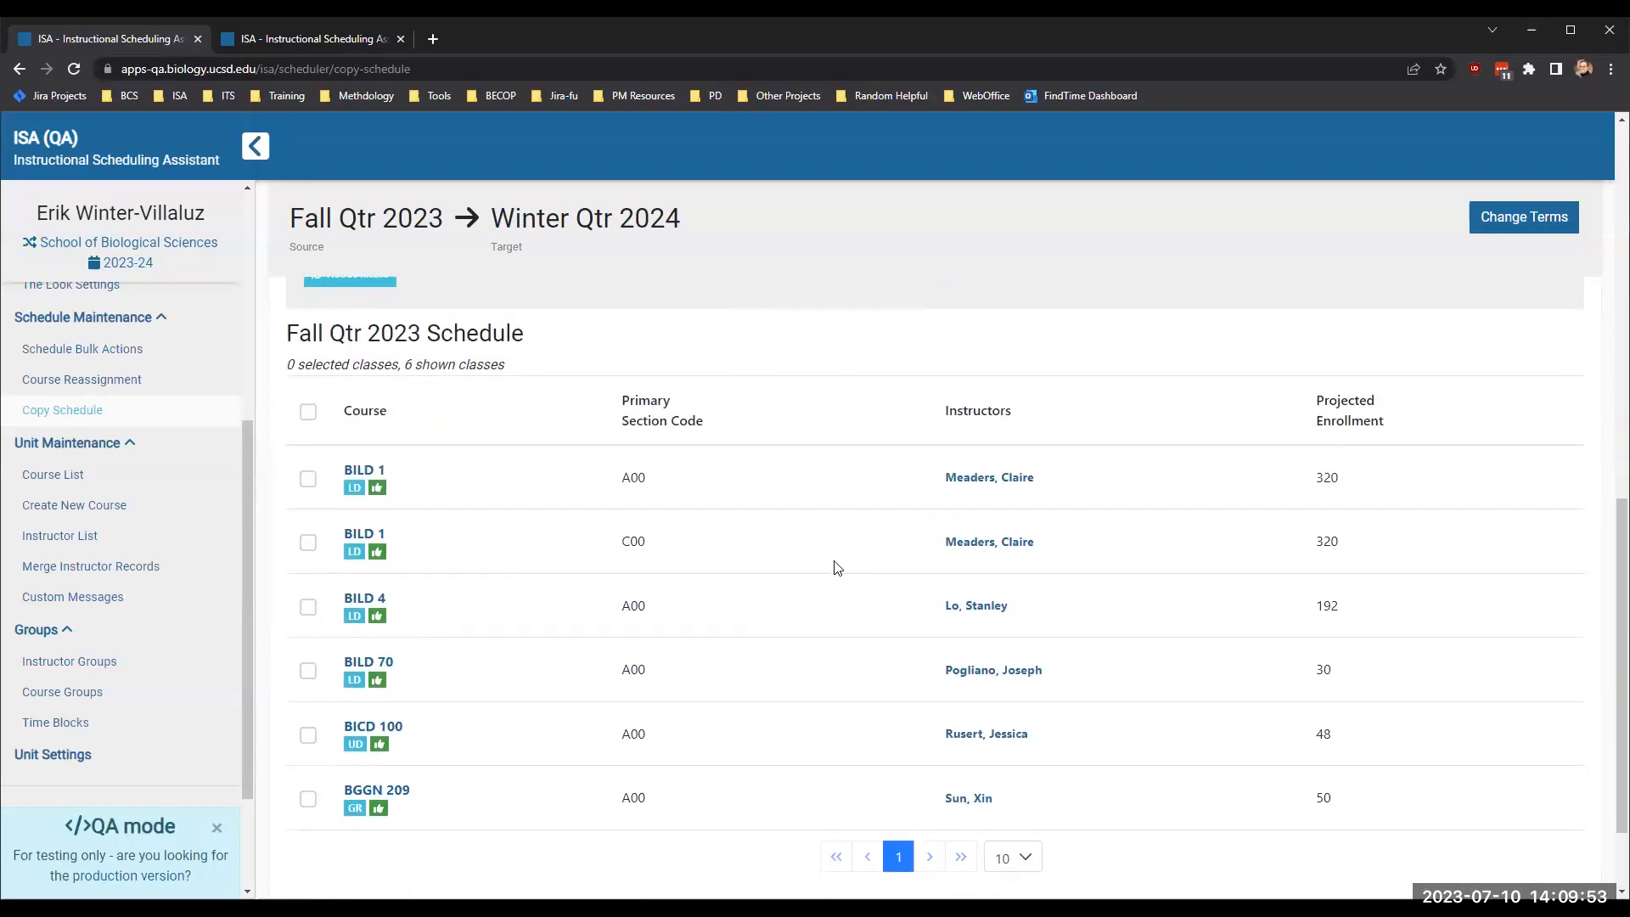
scroll(837, 563, "up", 5)
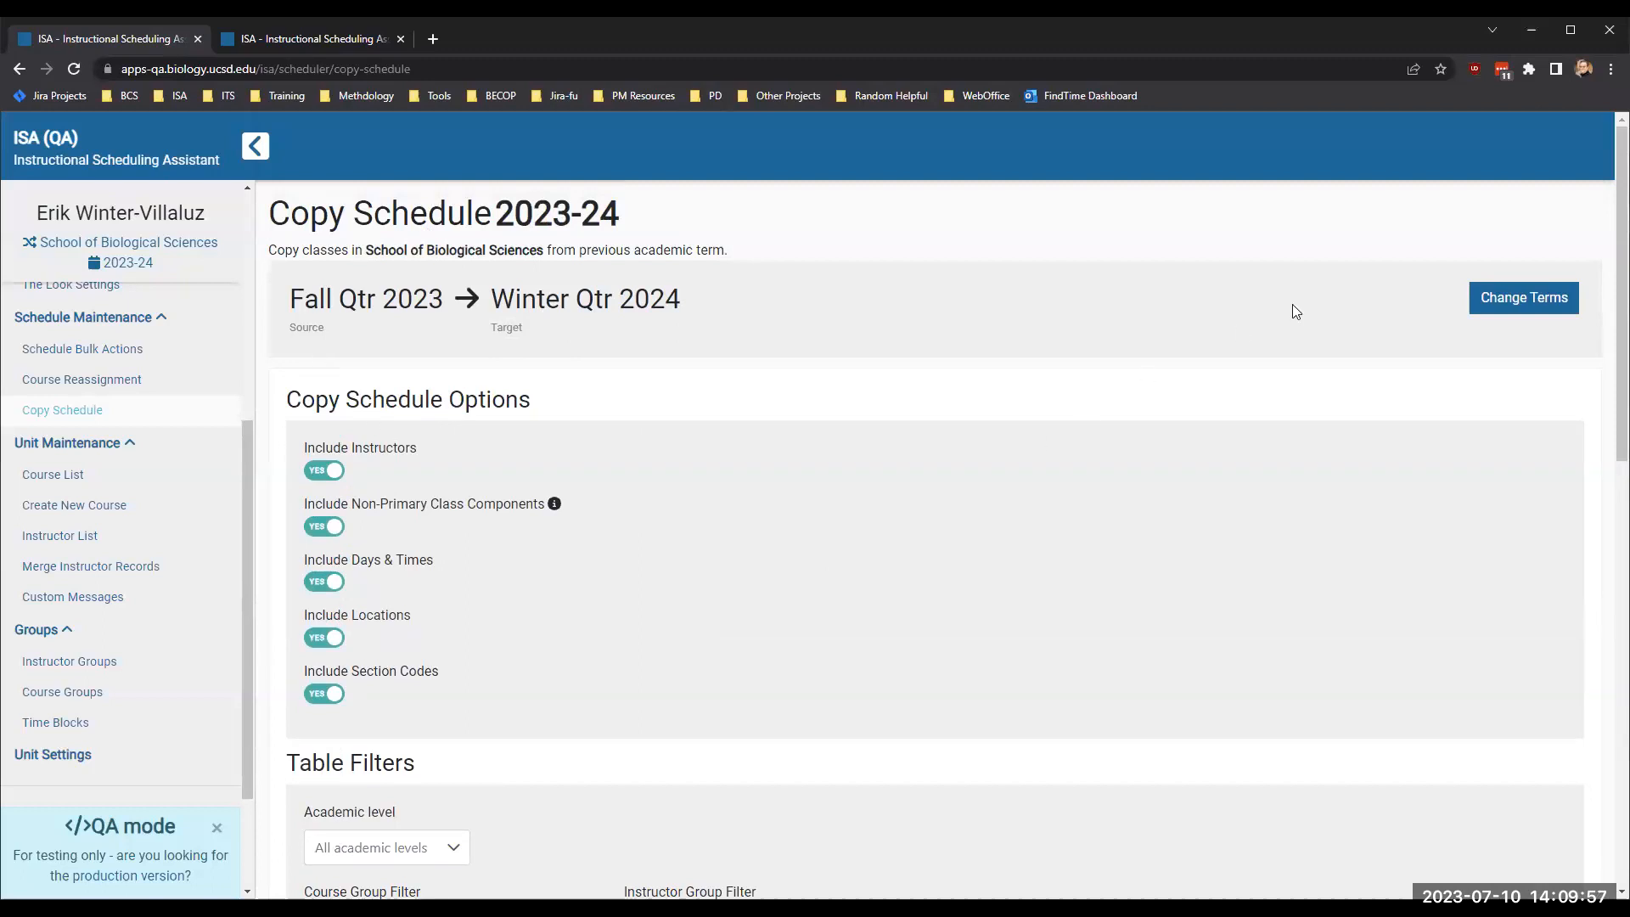
- Change the copy terms to WI24 - Winter Qtr 2024 as the source and SP24 - Spring Qtr 2024 as the target
left_click(1496, 302)
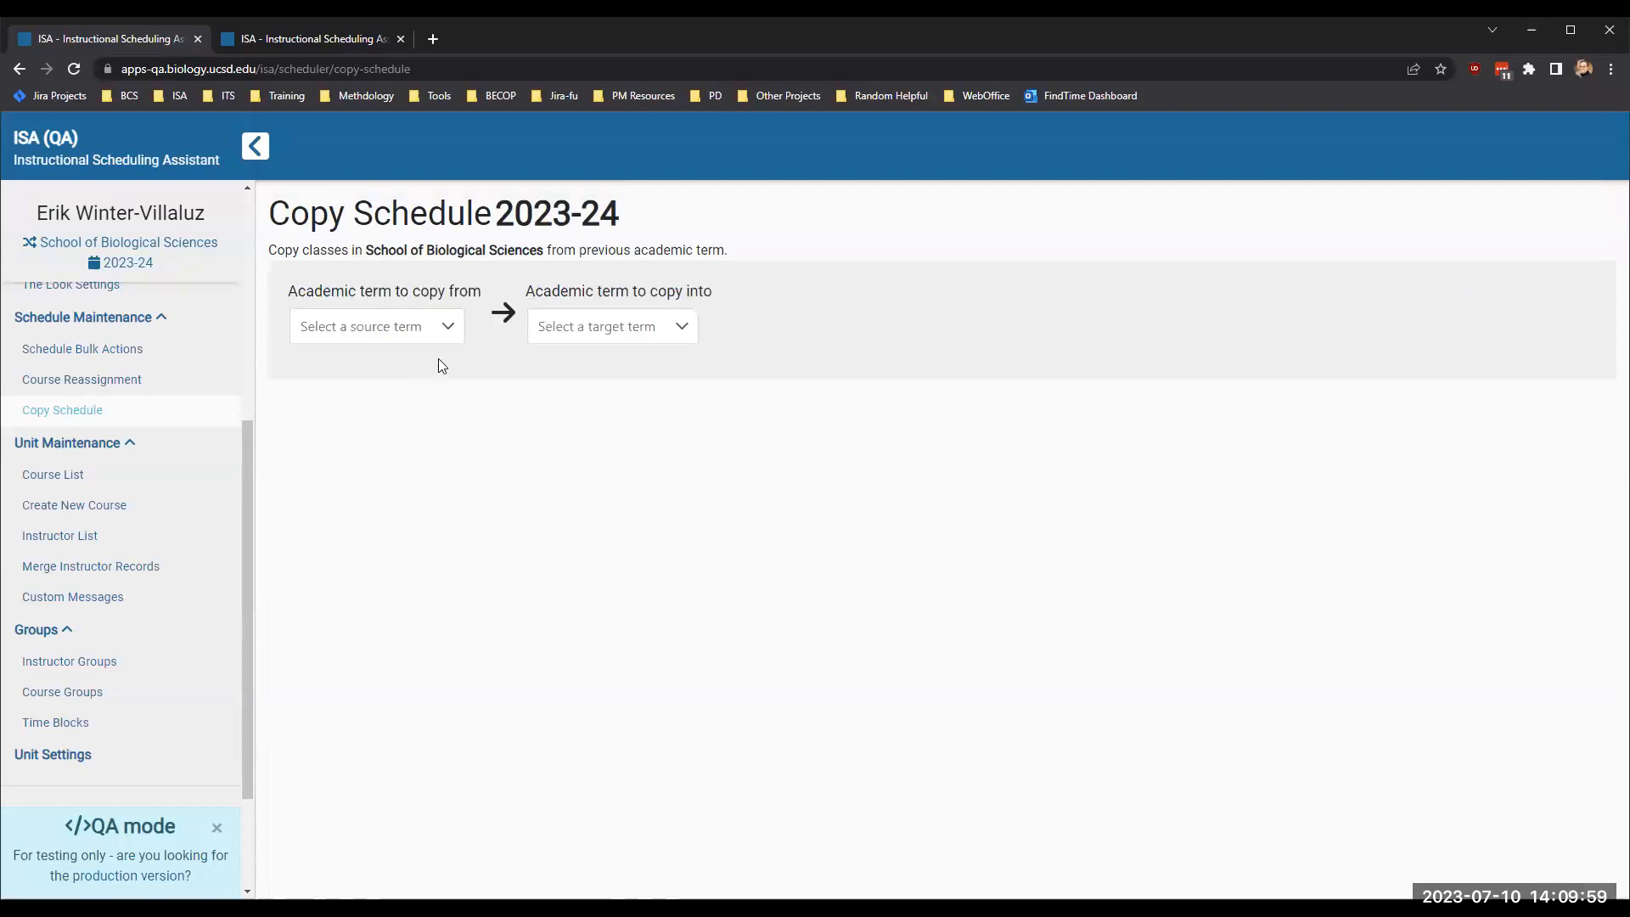
left_click(447, 328)
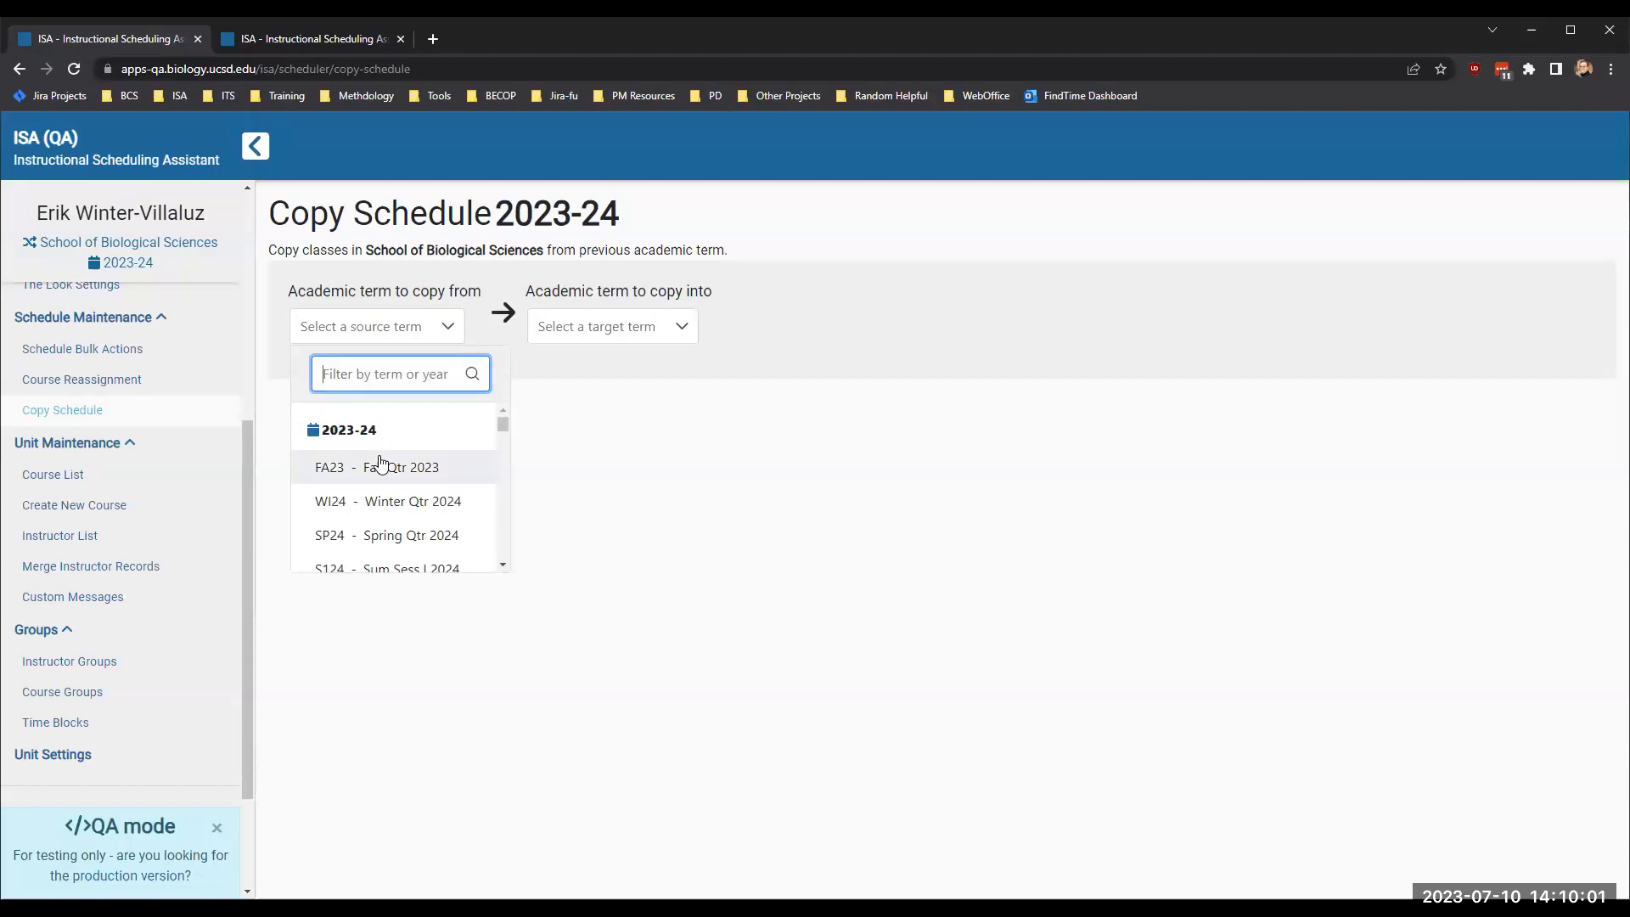
left_click(409, 501)
left_click(659, 335)
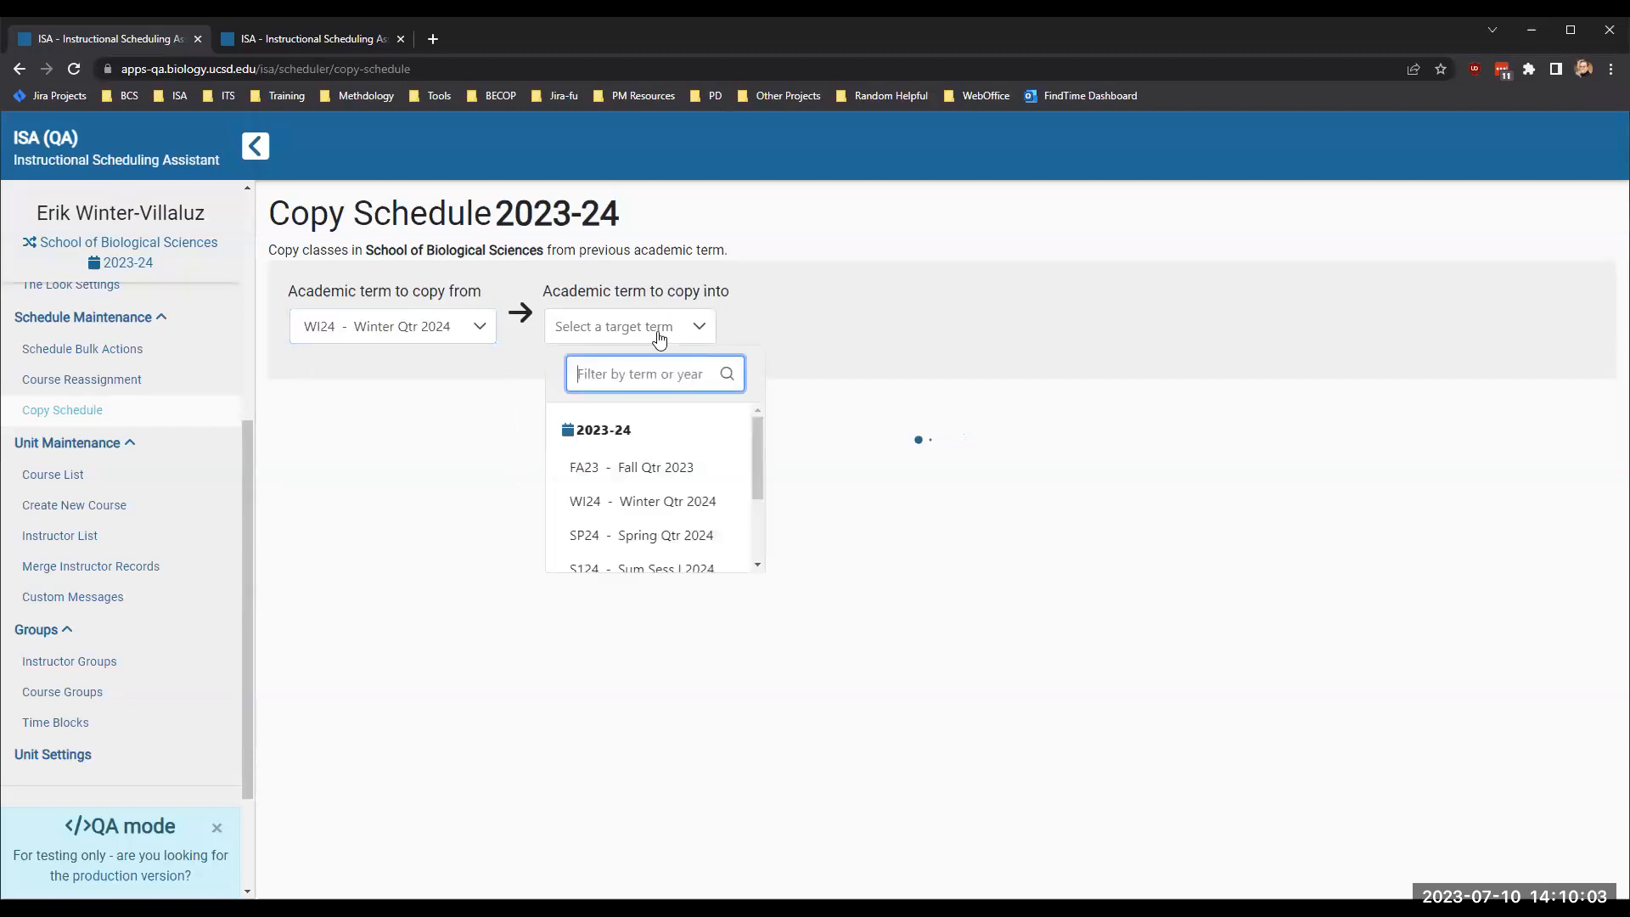
left_click(623, 537)
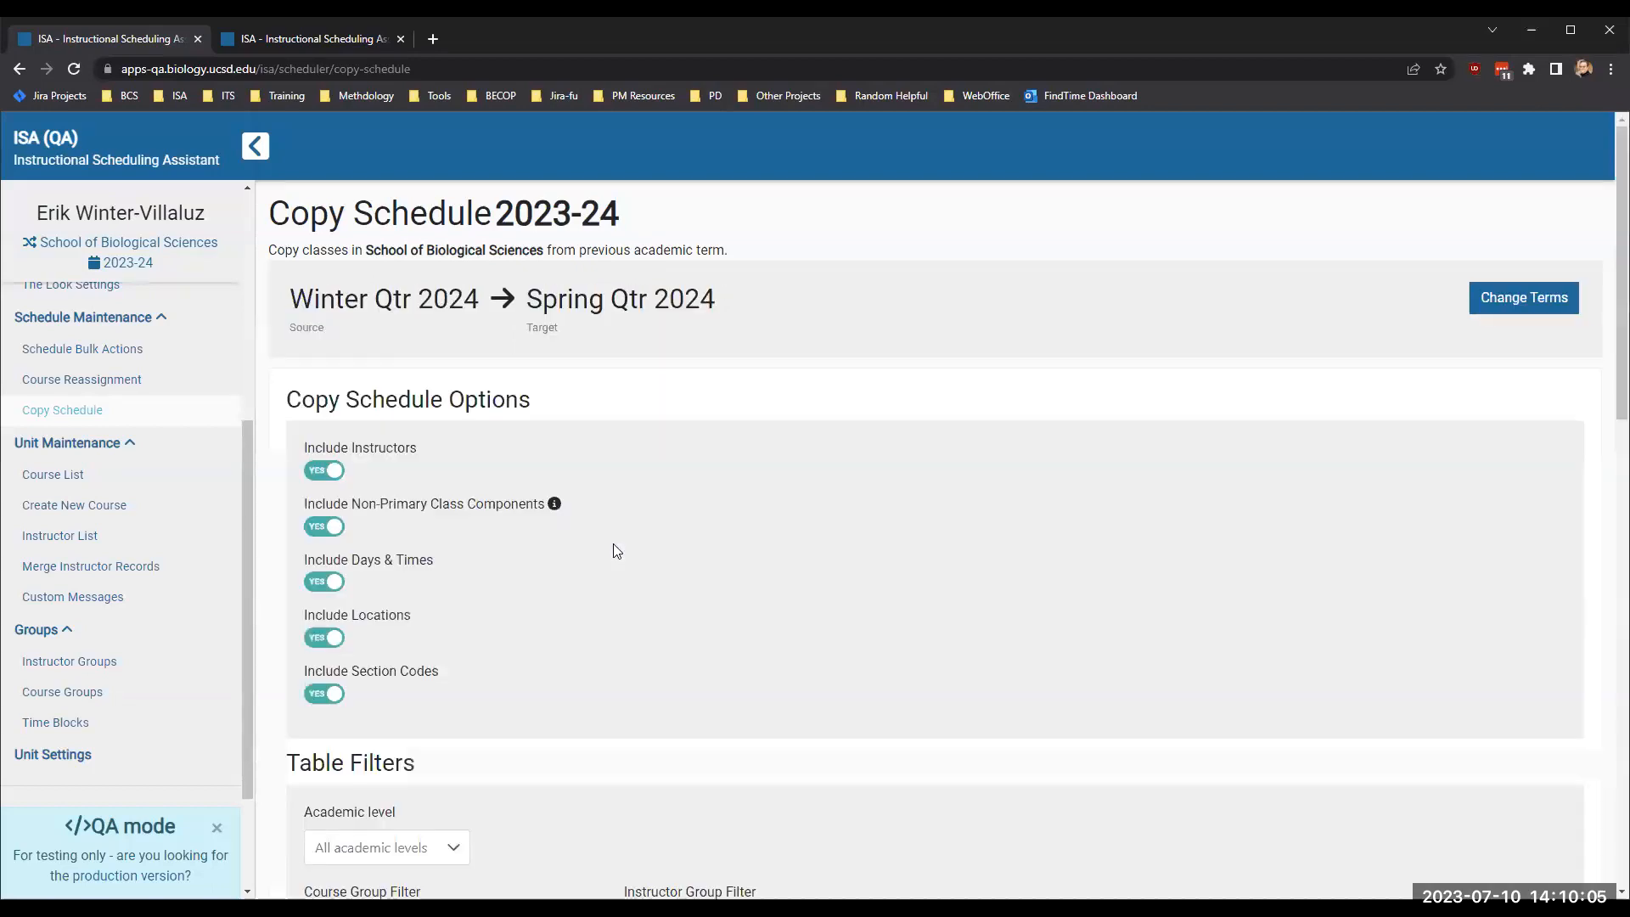
- Restrict the Winter Qtr 2024 classes available for copying to cross-enrolled ones
scroll(786, 564, "down", 4)
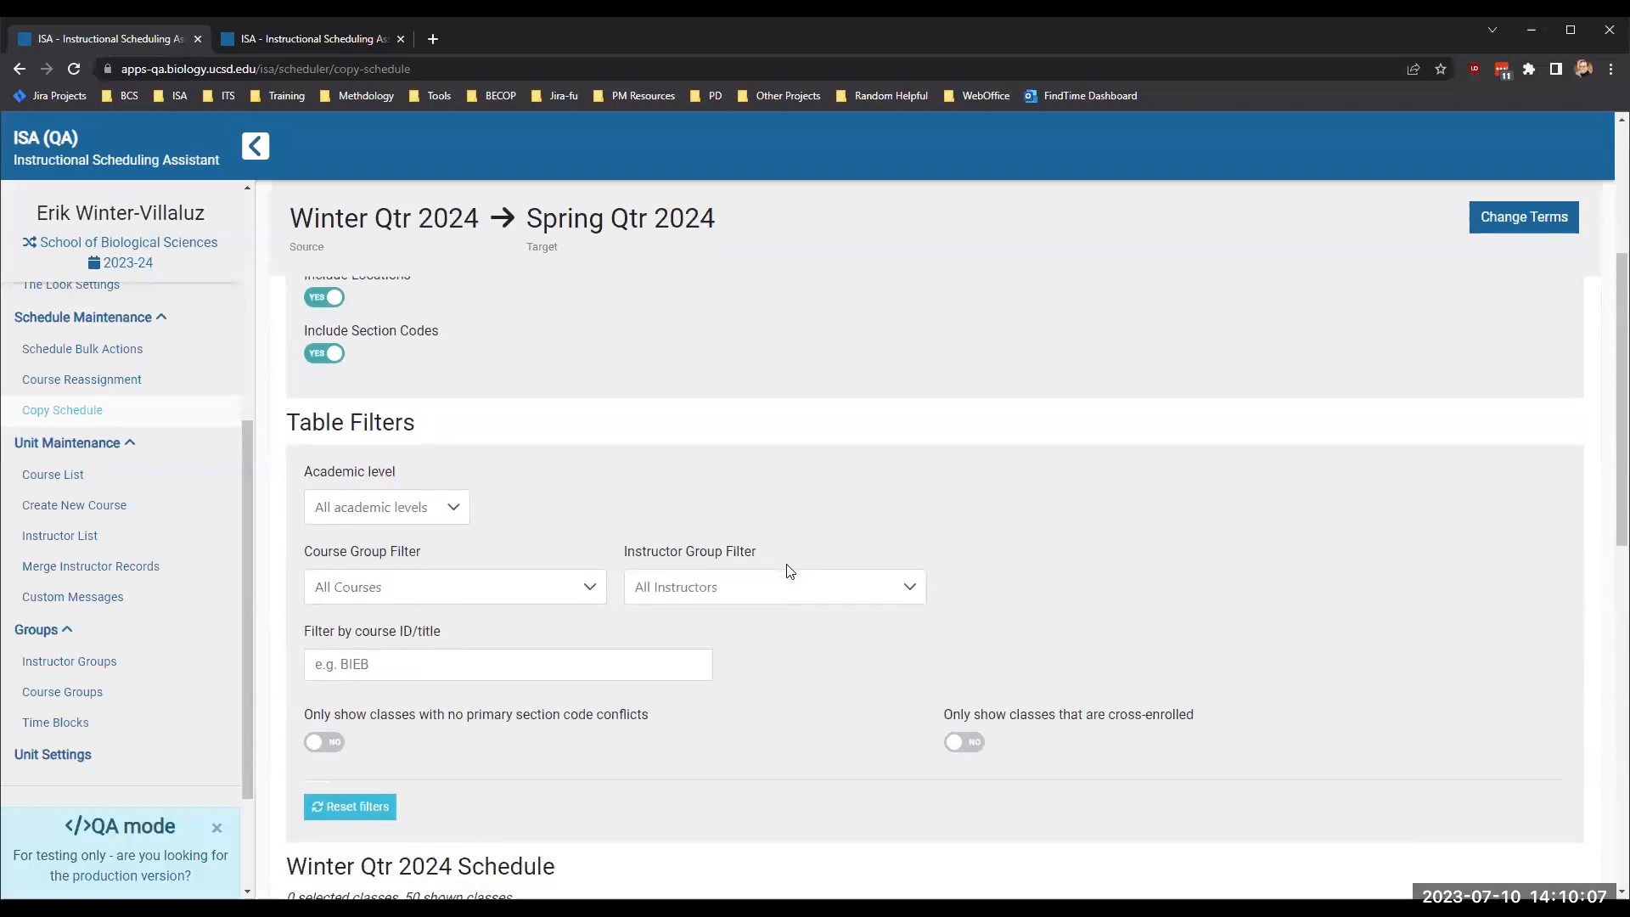
left_click(963, 741)
scroll(874, 679, "down", 4)
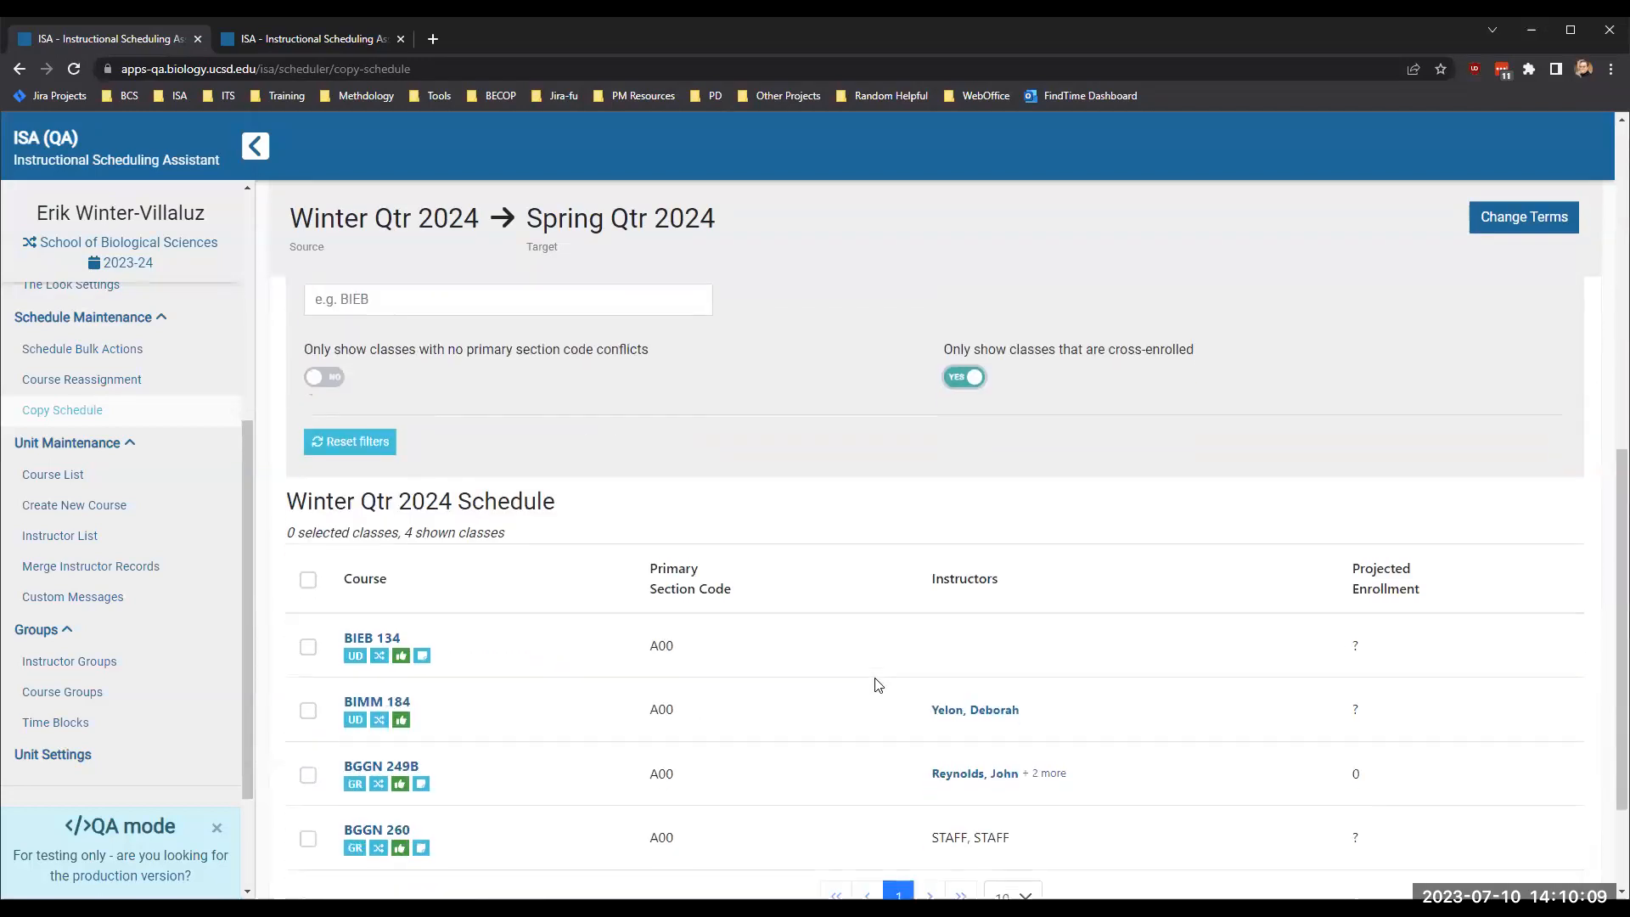
- Select the BIEB 134 class with section code A00 and copy it from Winter Qtr 2024 to Spring Qtr 2024
scroll(875, 684, "down", 2)
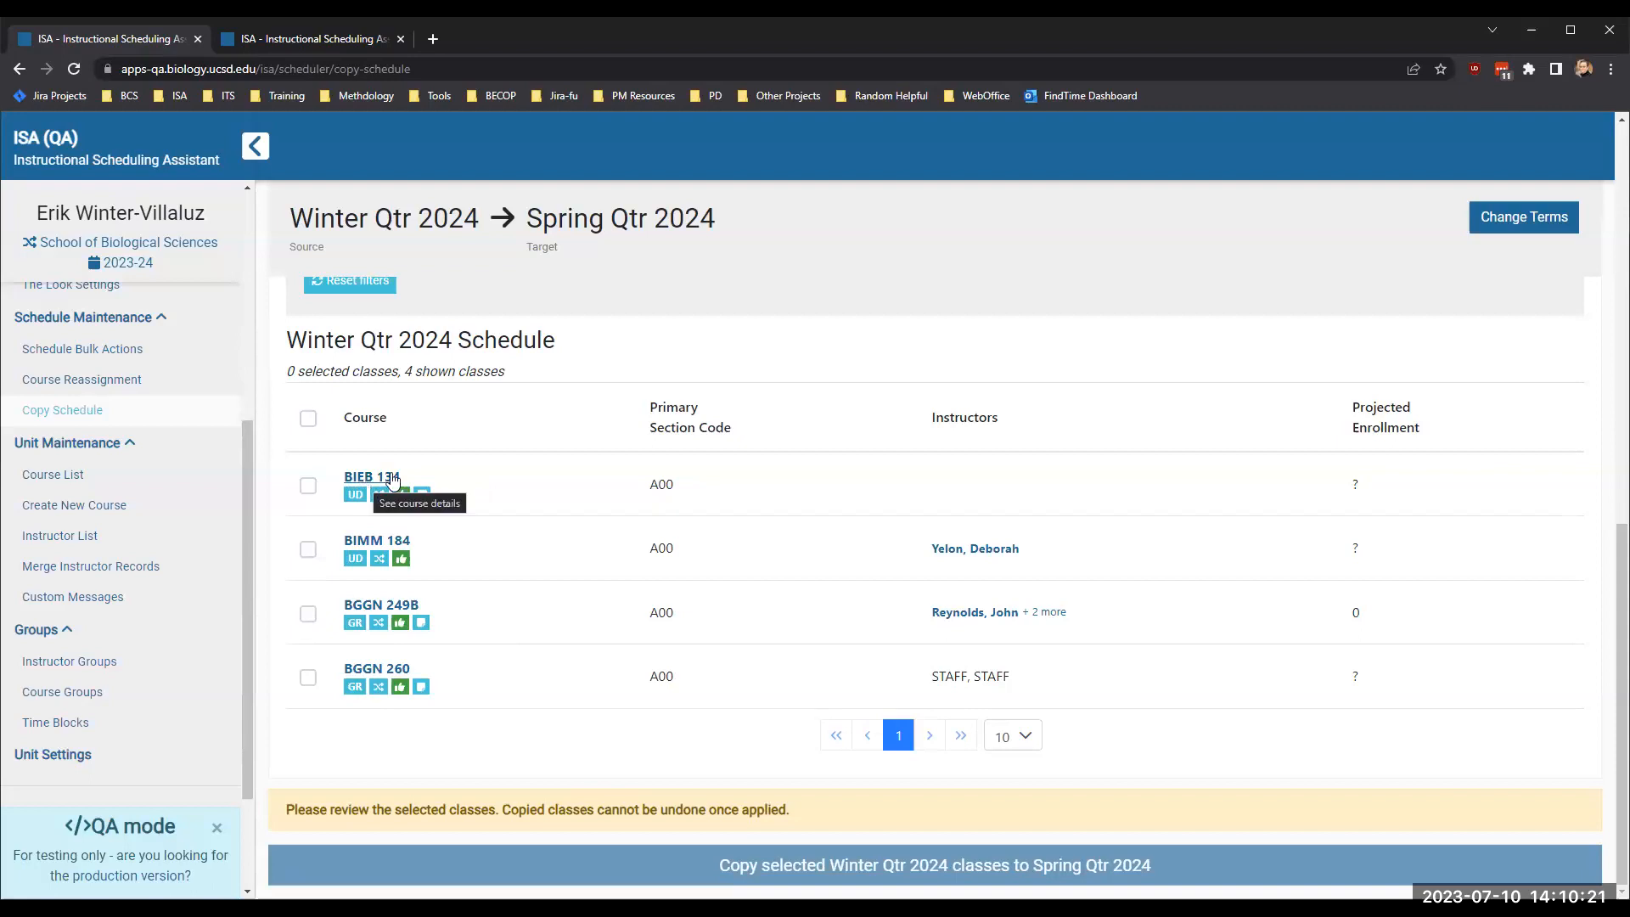
left_click(309, 488)
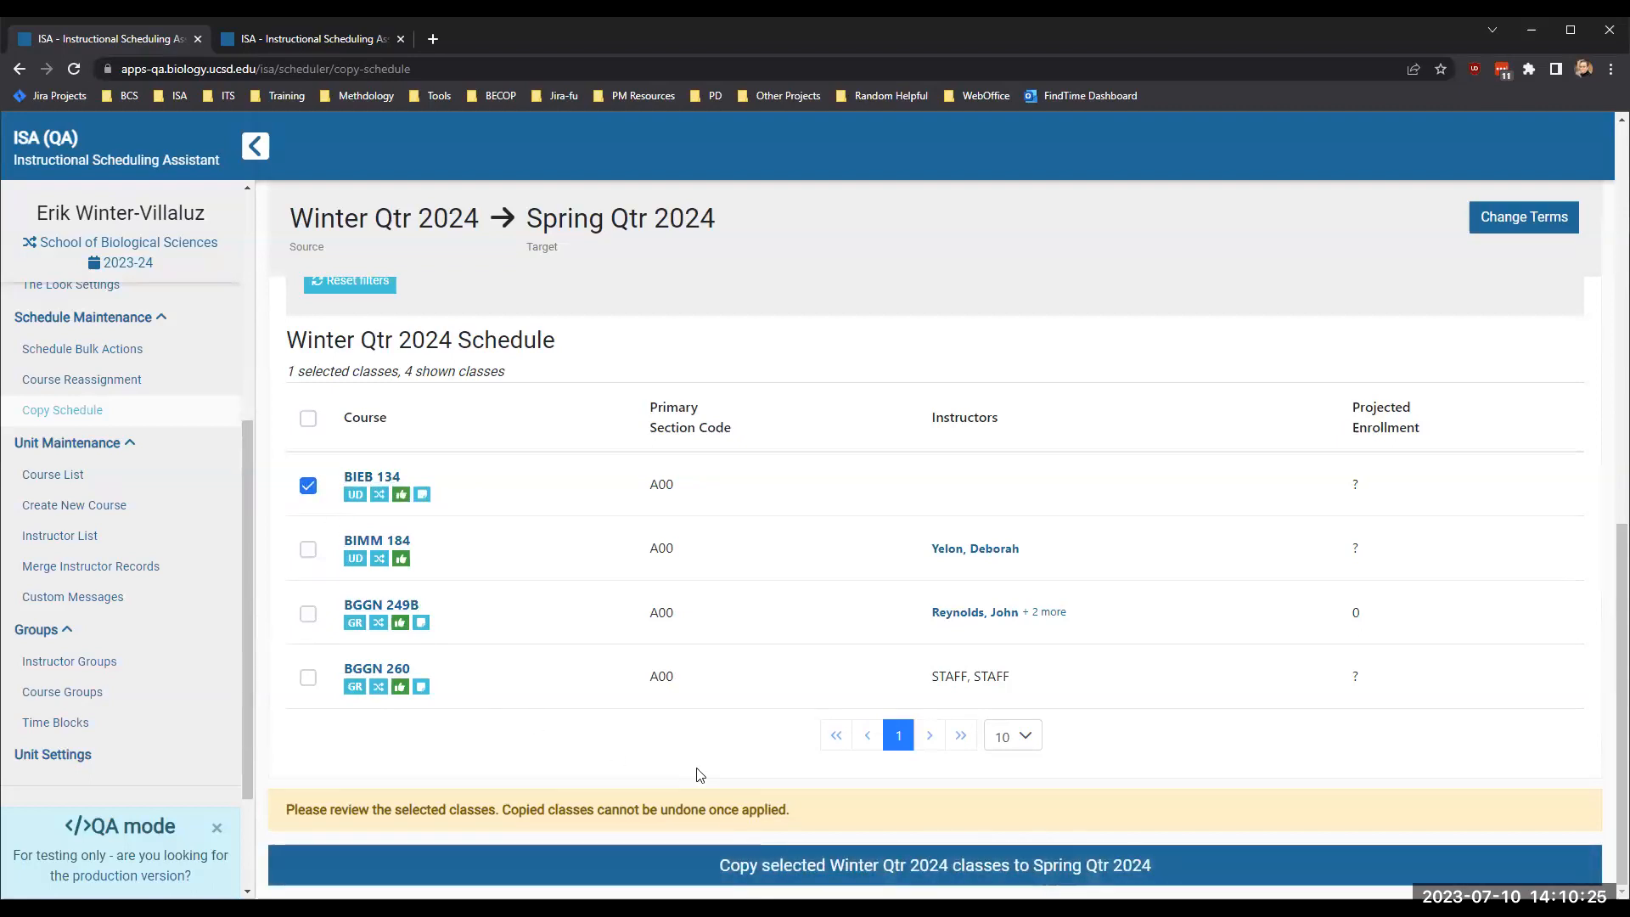
left_click(937, 871)
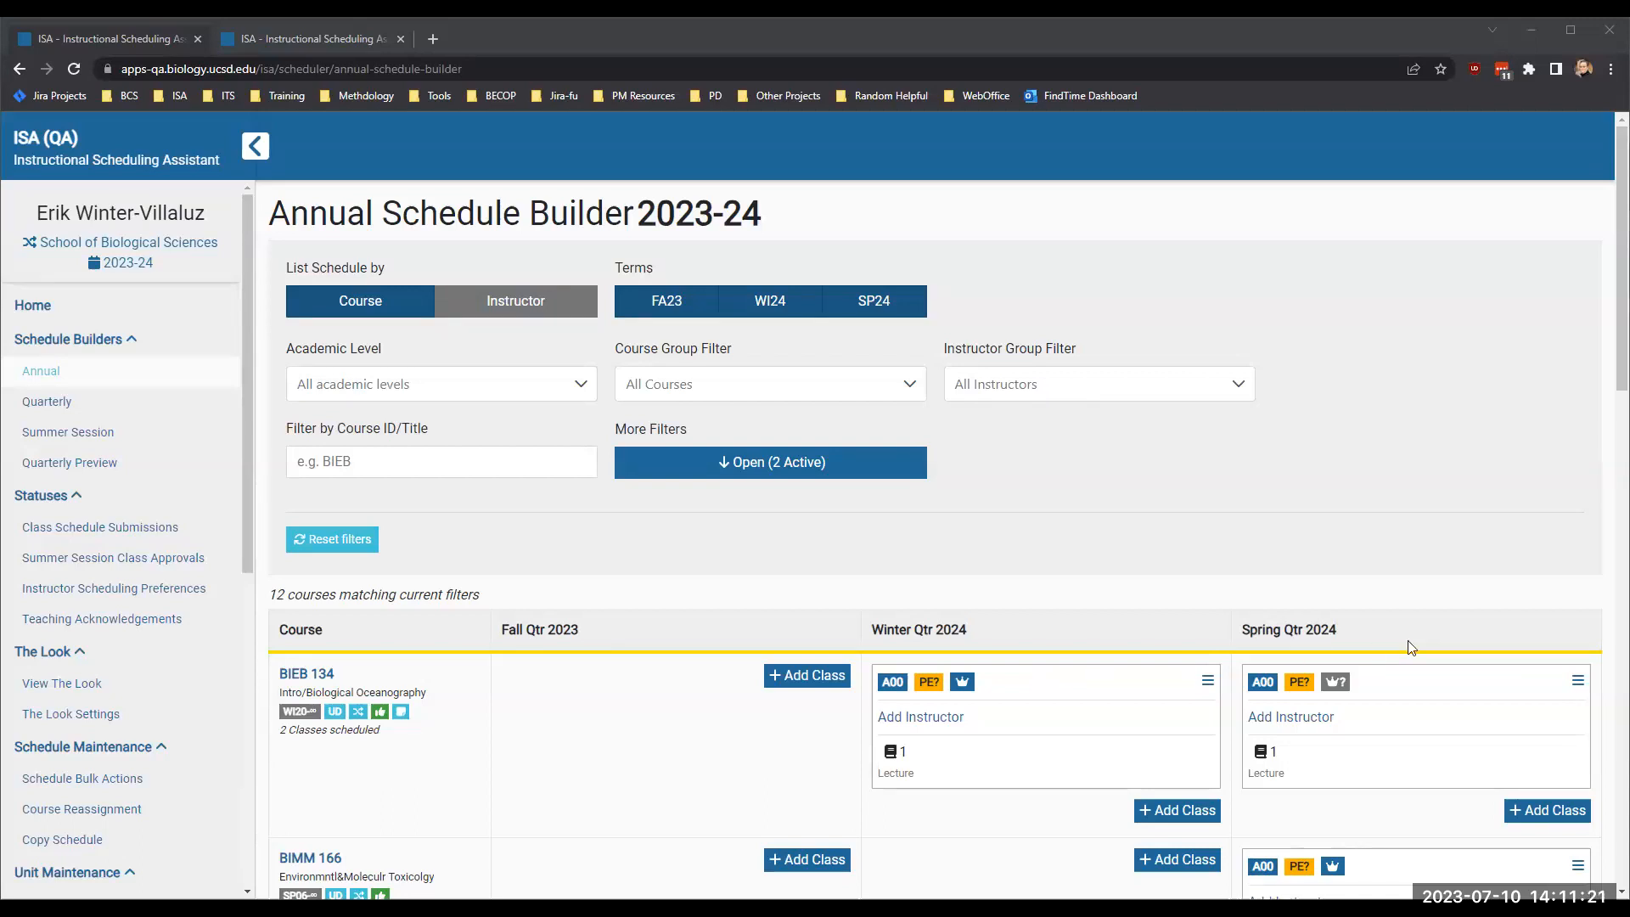
- Examine the BIEB 134 row in the annual schedule and the lead unit indicator on its Spring Qtr 2024 class
scroll(1388, 709, "down", 2)
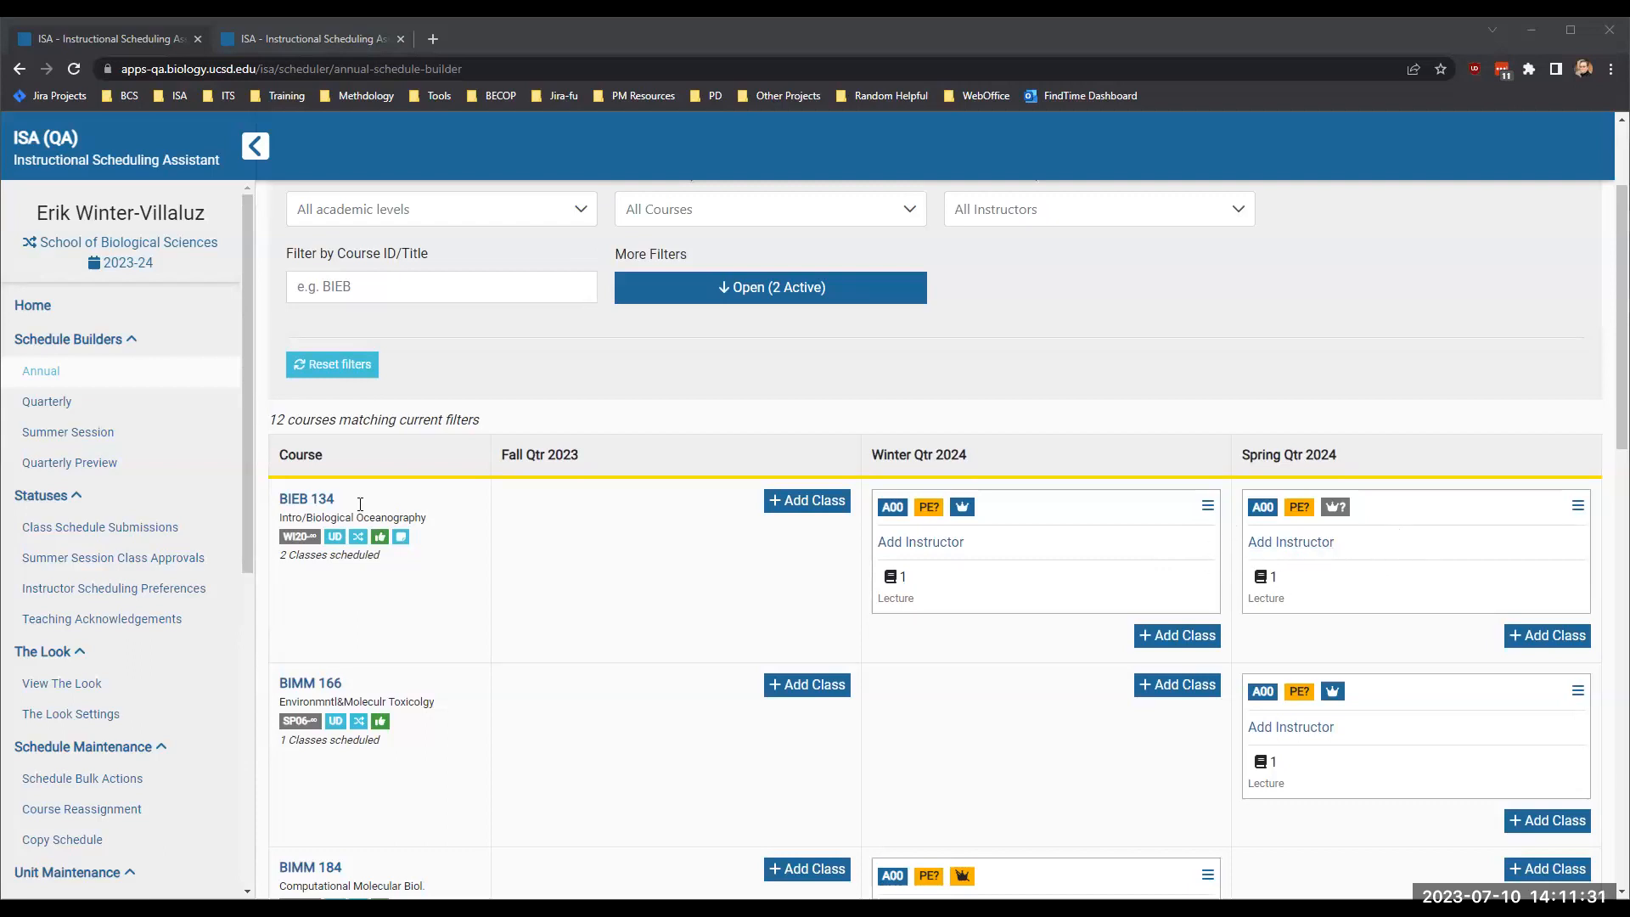
mouse_move(357, 544)
mouse_move(1337, 509)
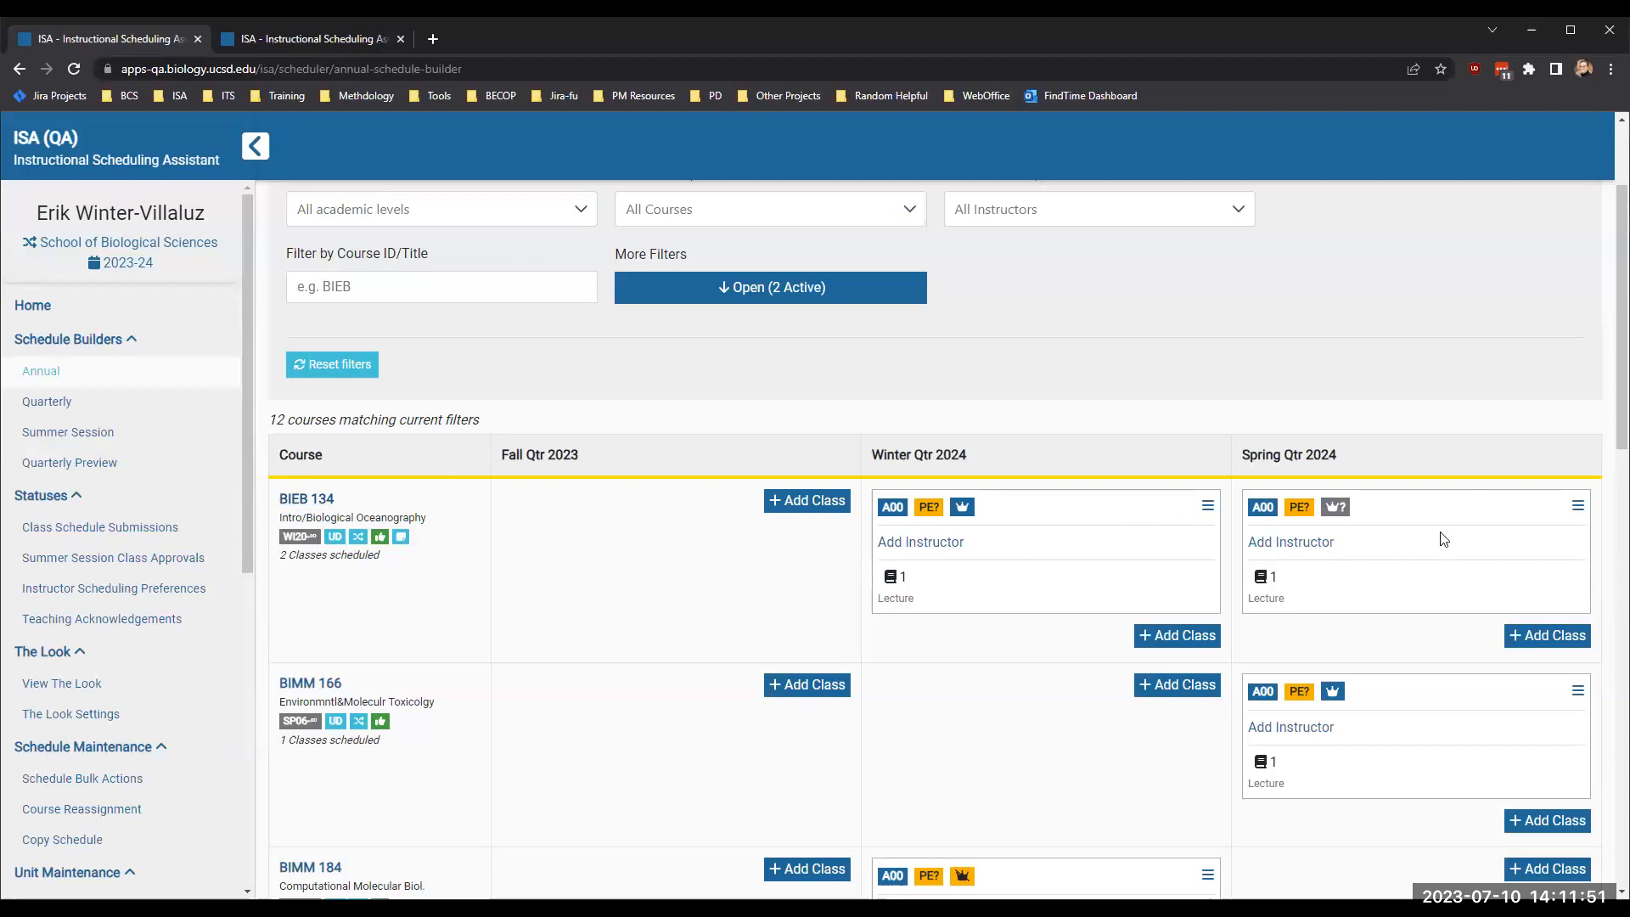
- Switch the scheduling unit from School of Biological Sciences to SIO Department
scroll(1430, 543, "up", 1)
scroll(1430, 535, "up", 2)
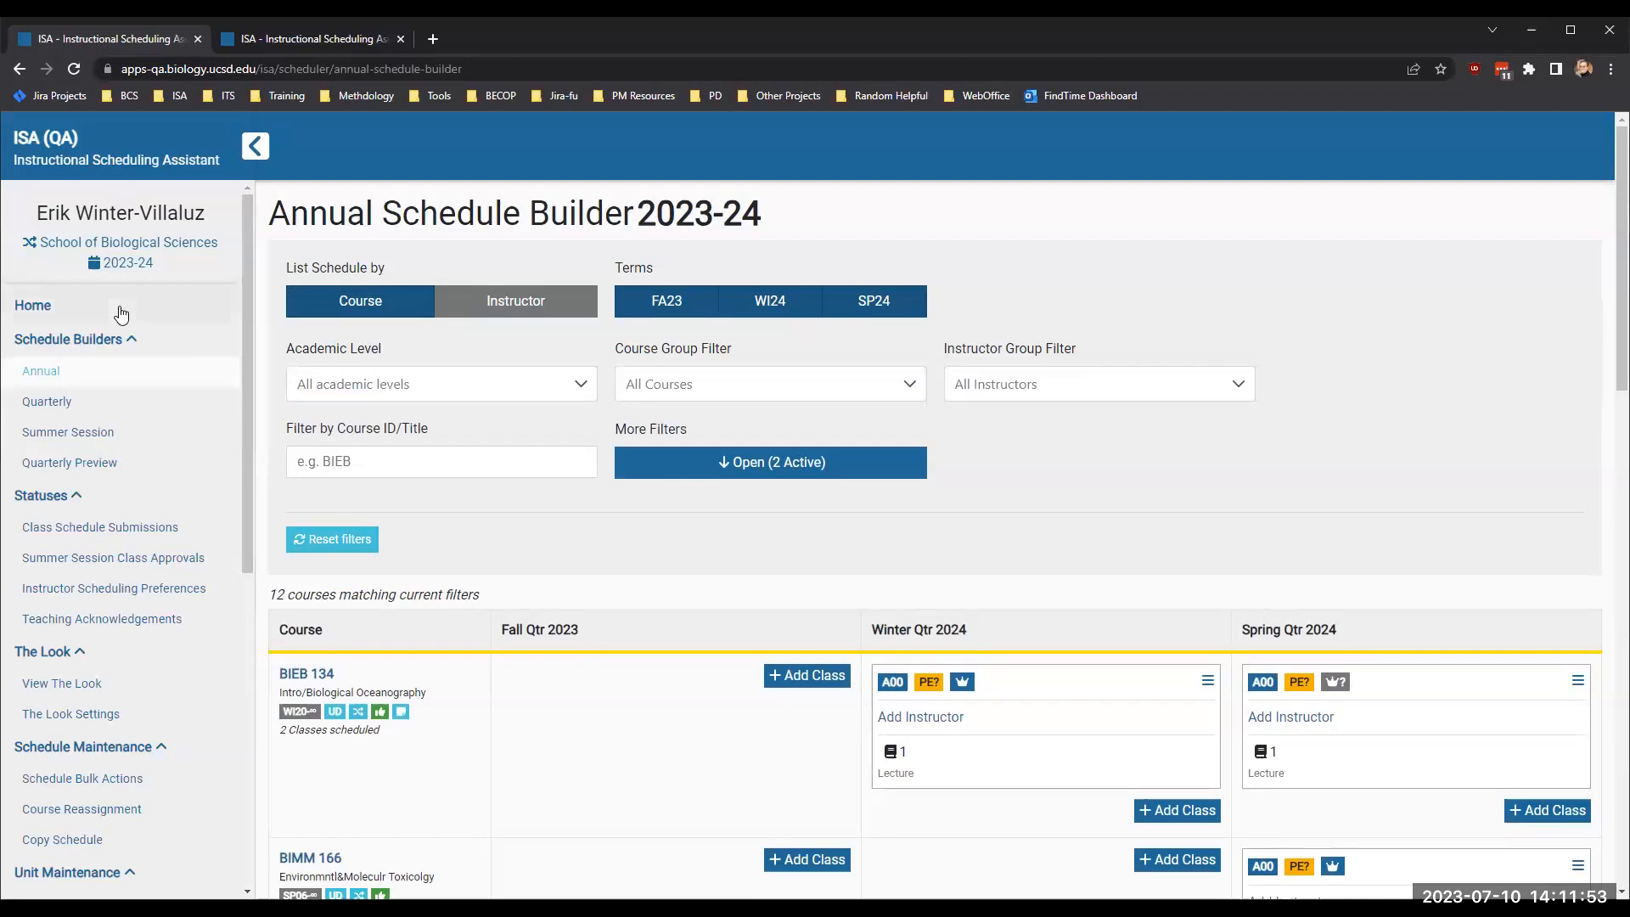
left_click(123, 244)
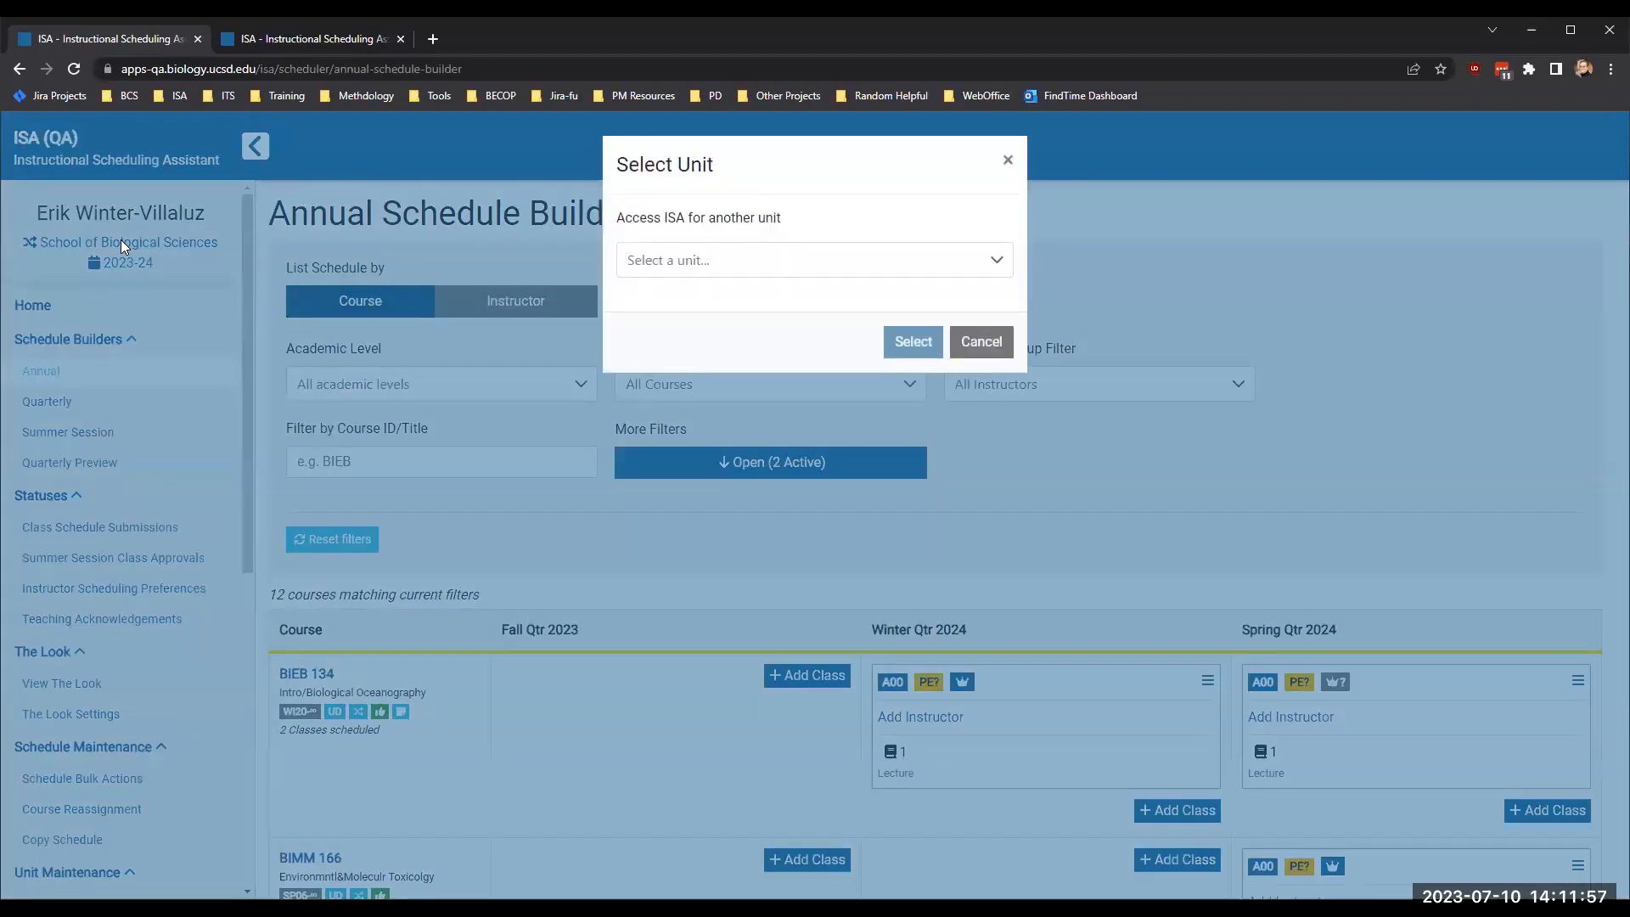
type("sio de")
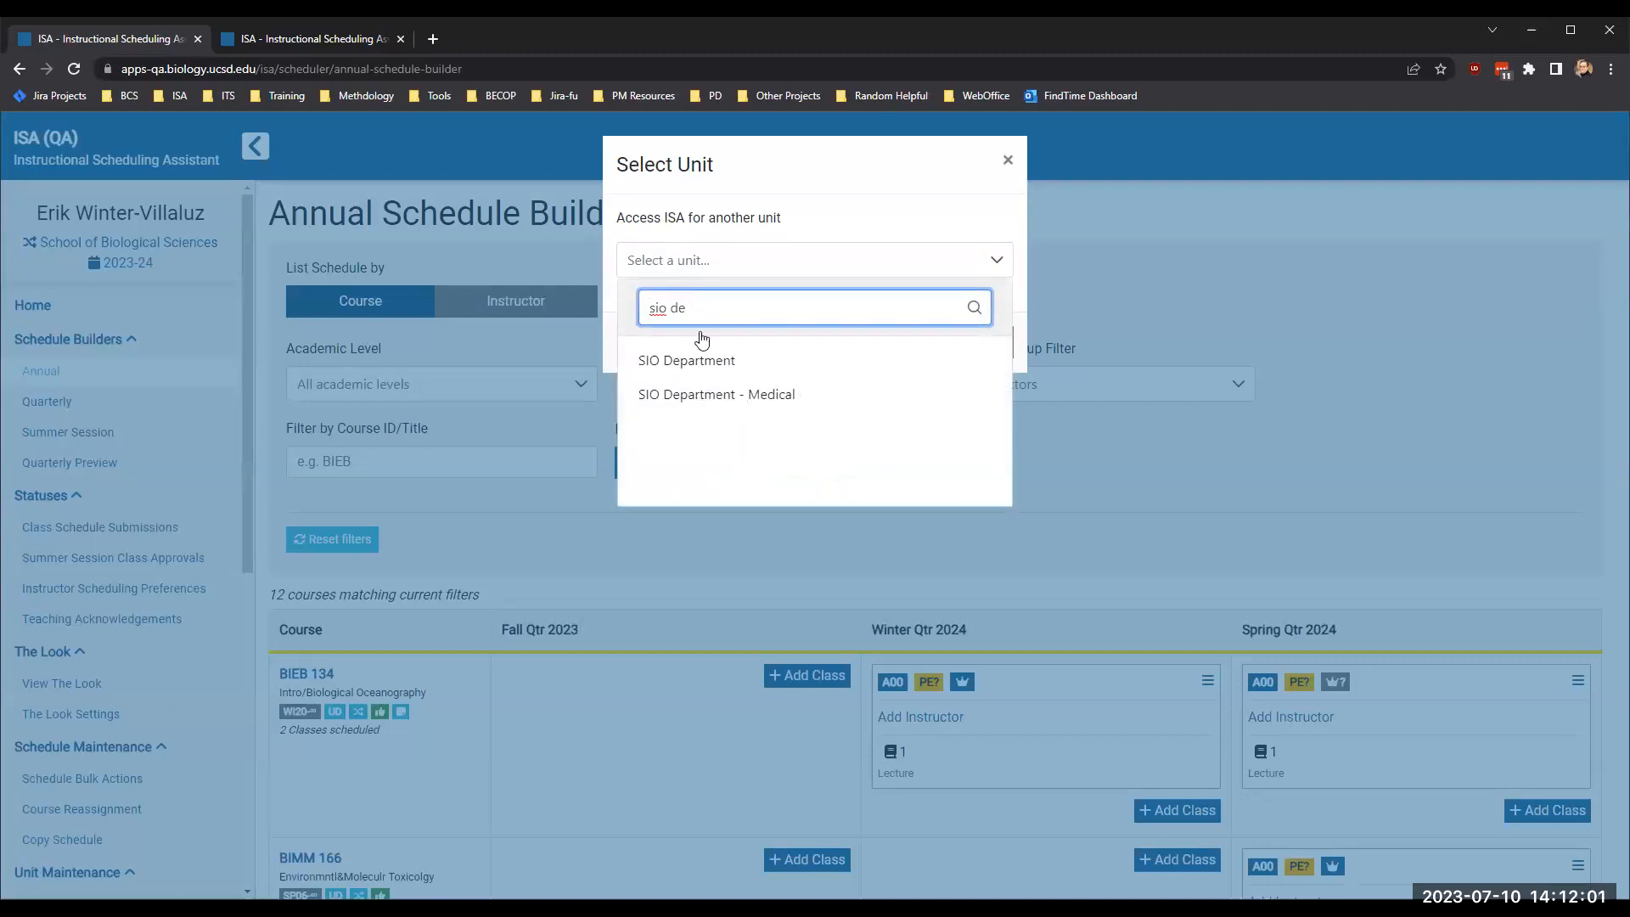
left_click(687, 360)
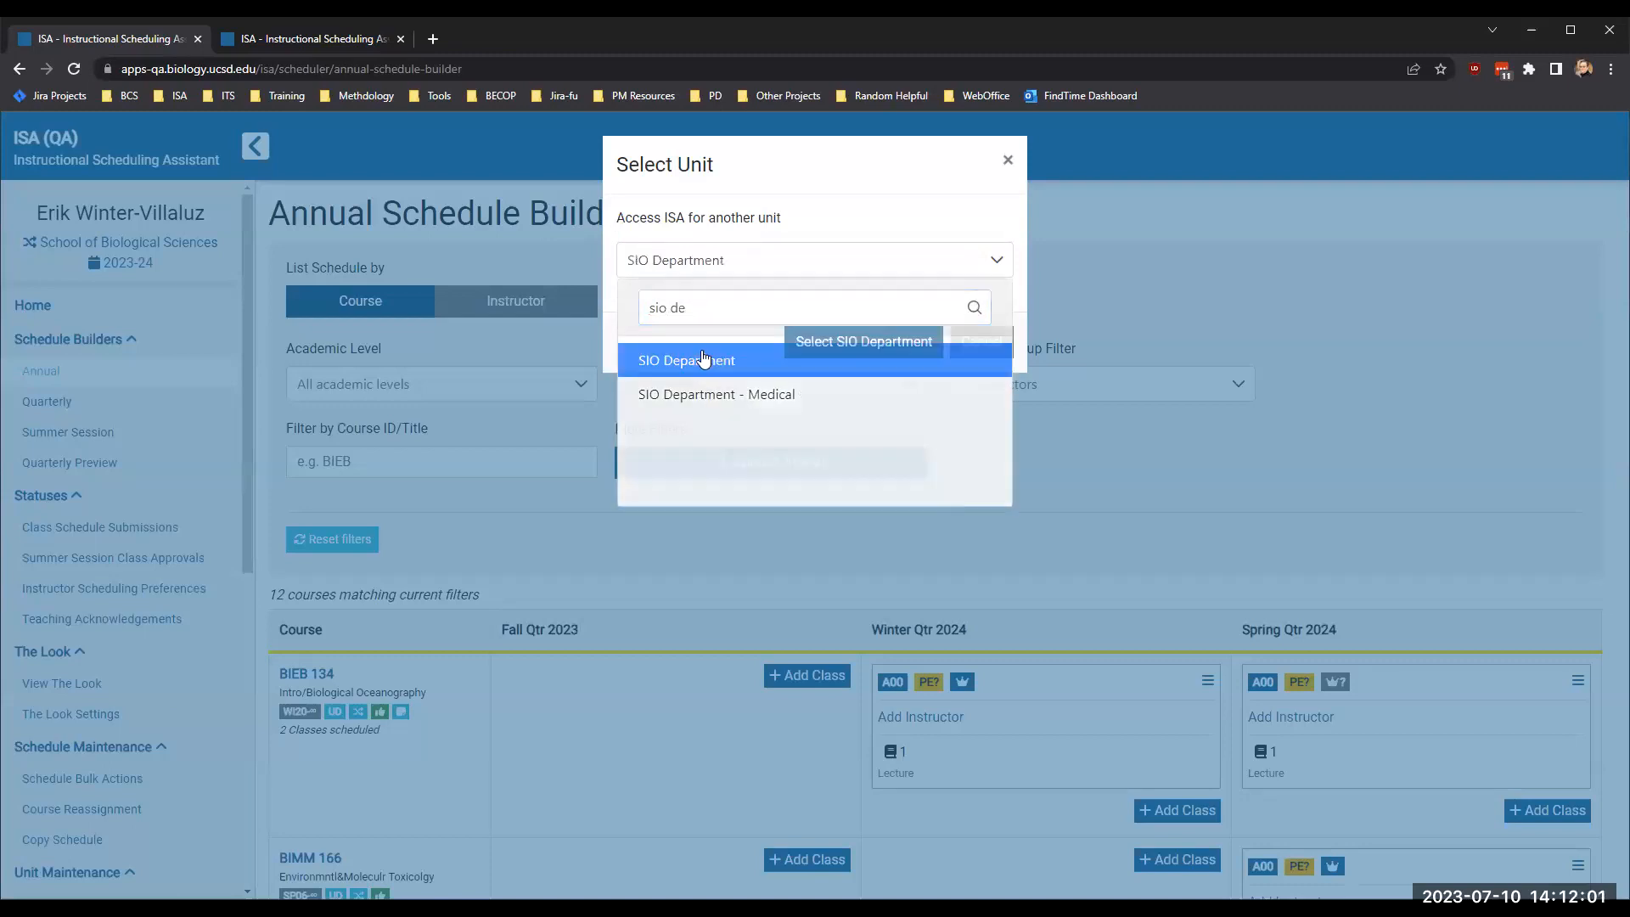
left_click(844, 335)
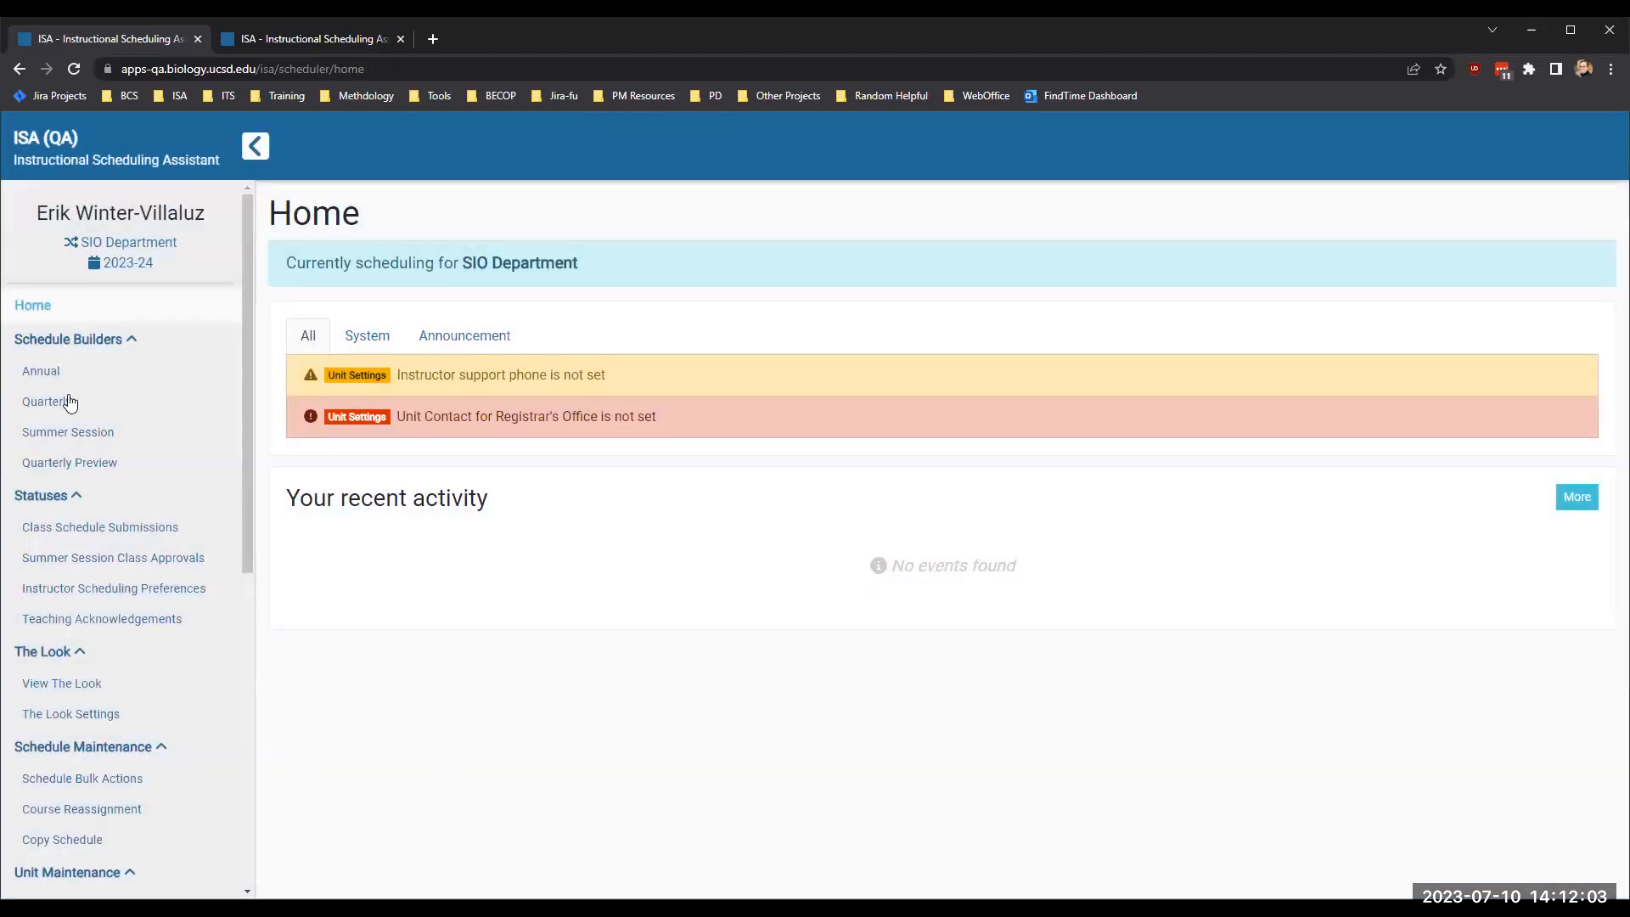
- Open the annual schedule for SIO Department and check whether the cross-enrolled courses filter is active
left_click(34, 371)
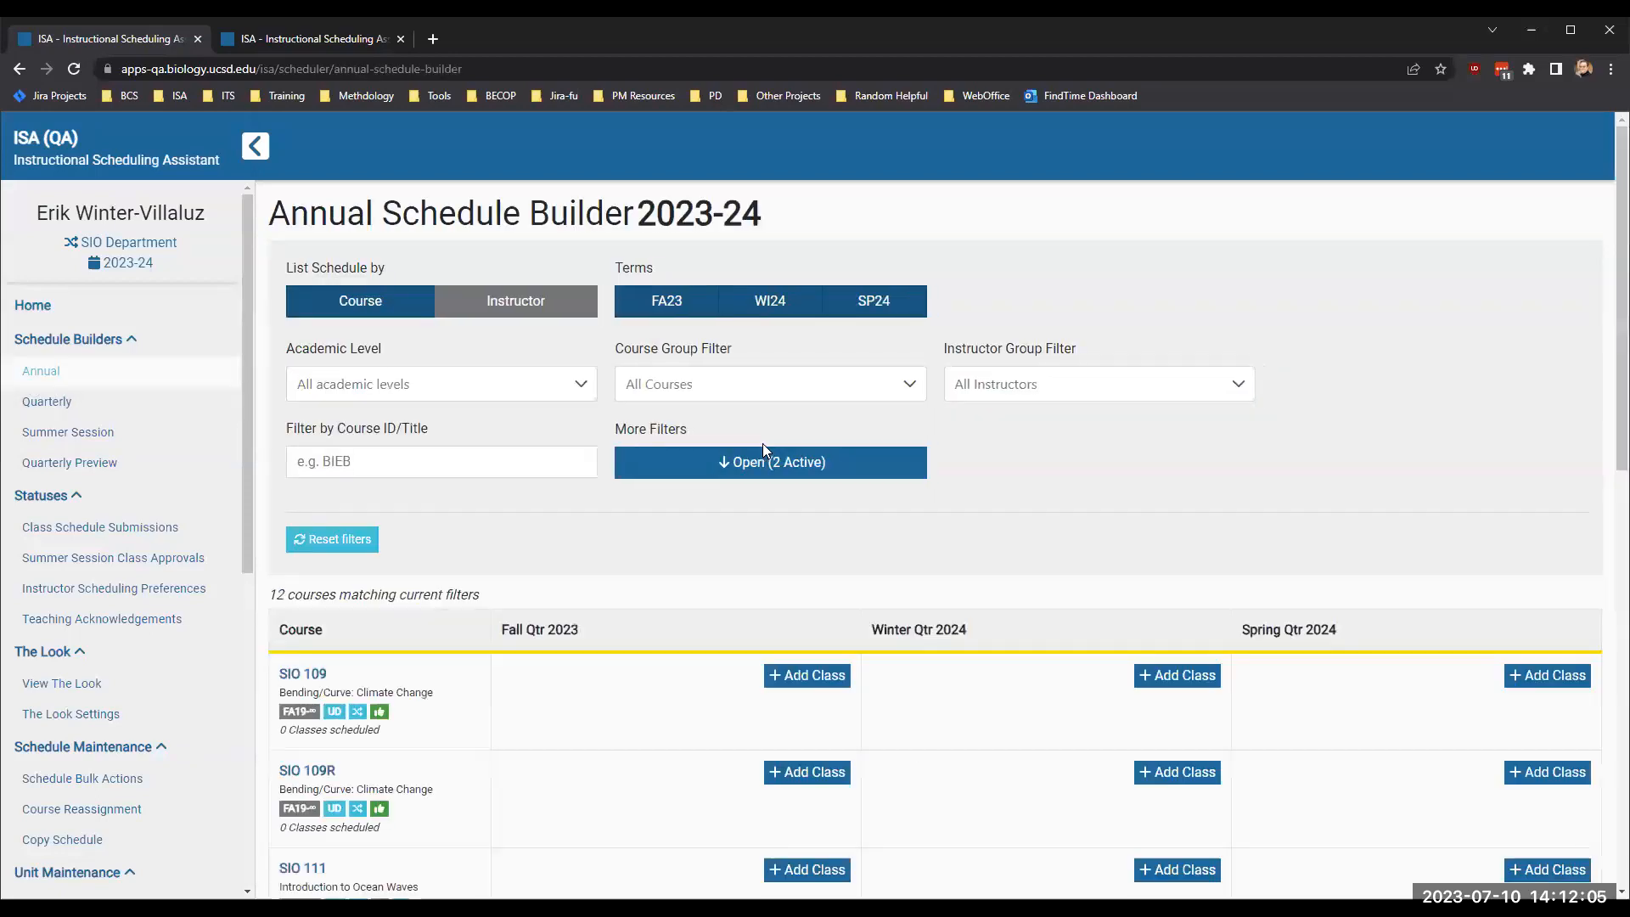
left_click(764, 463)
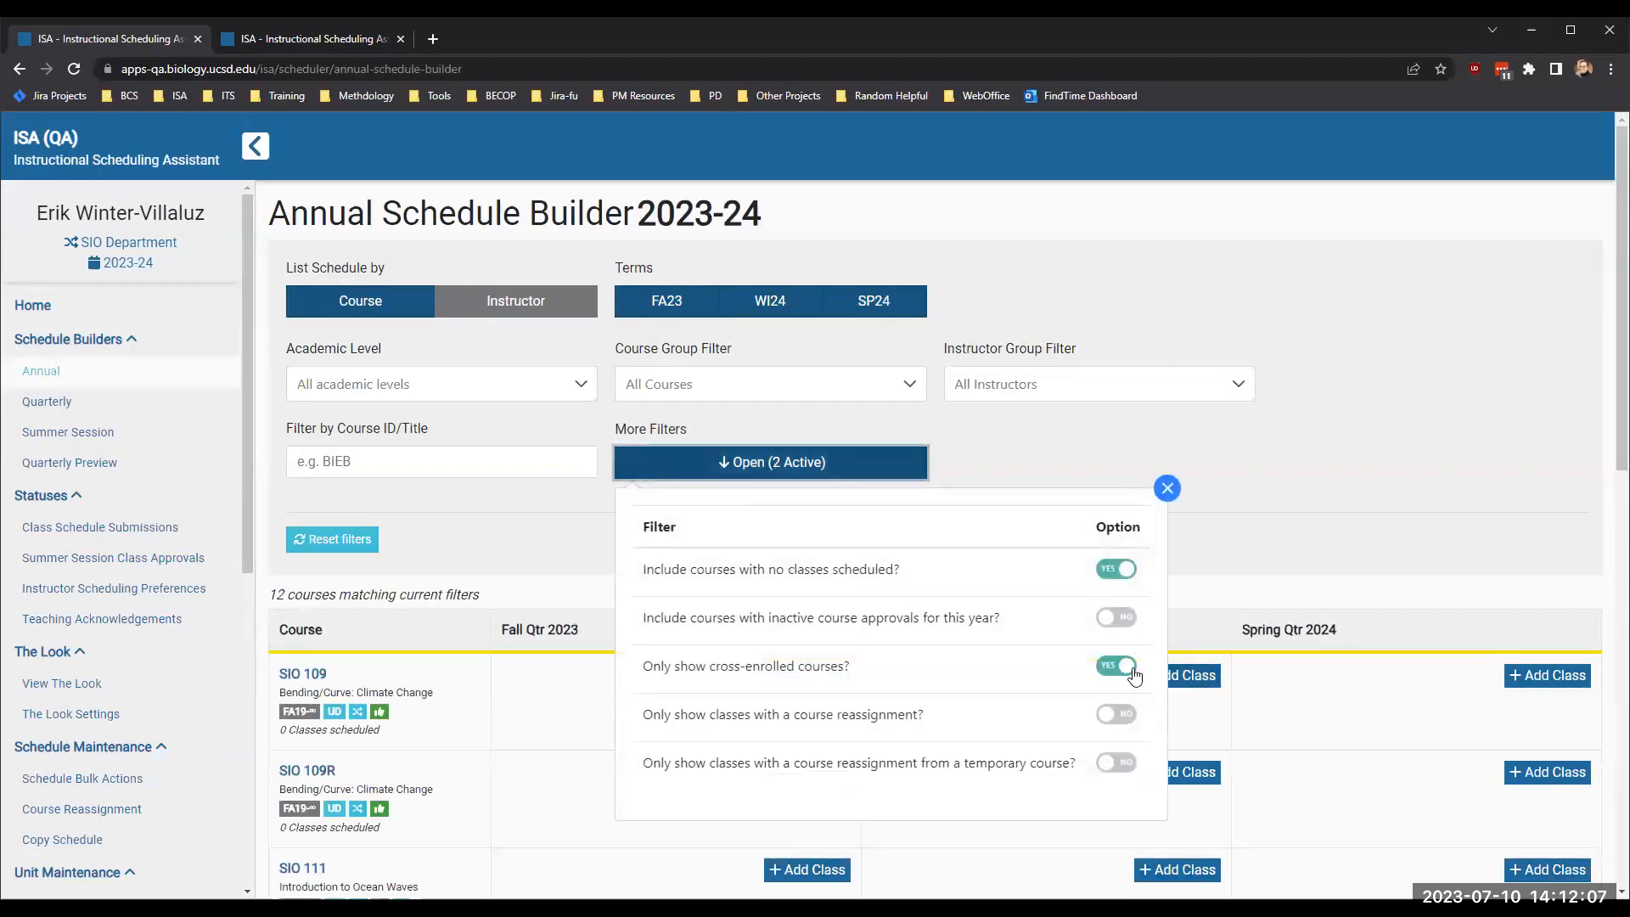
left_click(1236, 546)
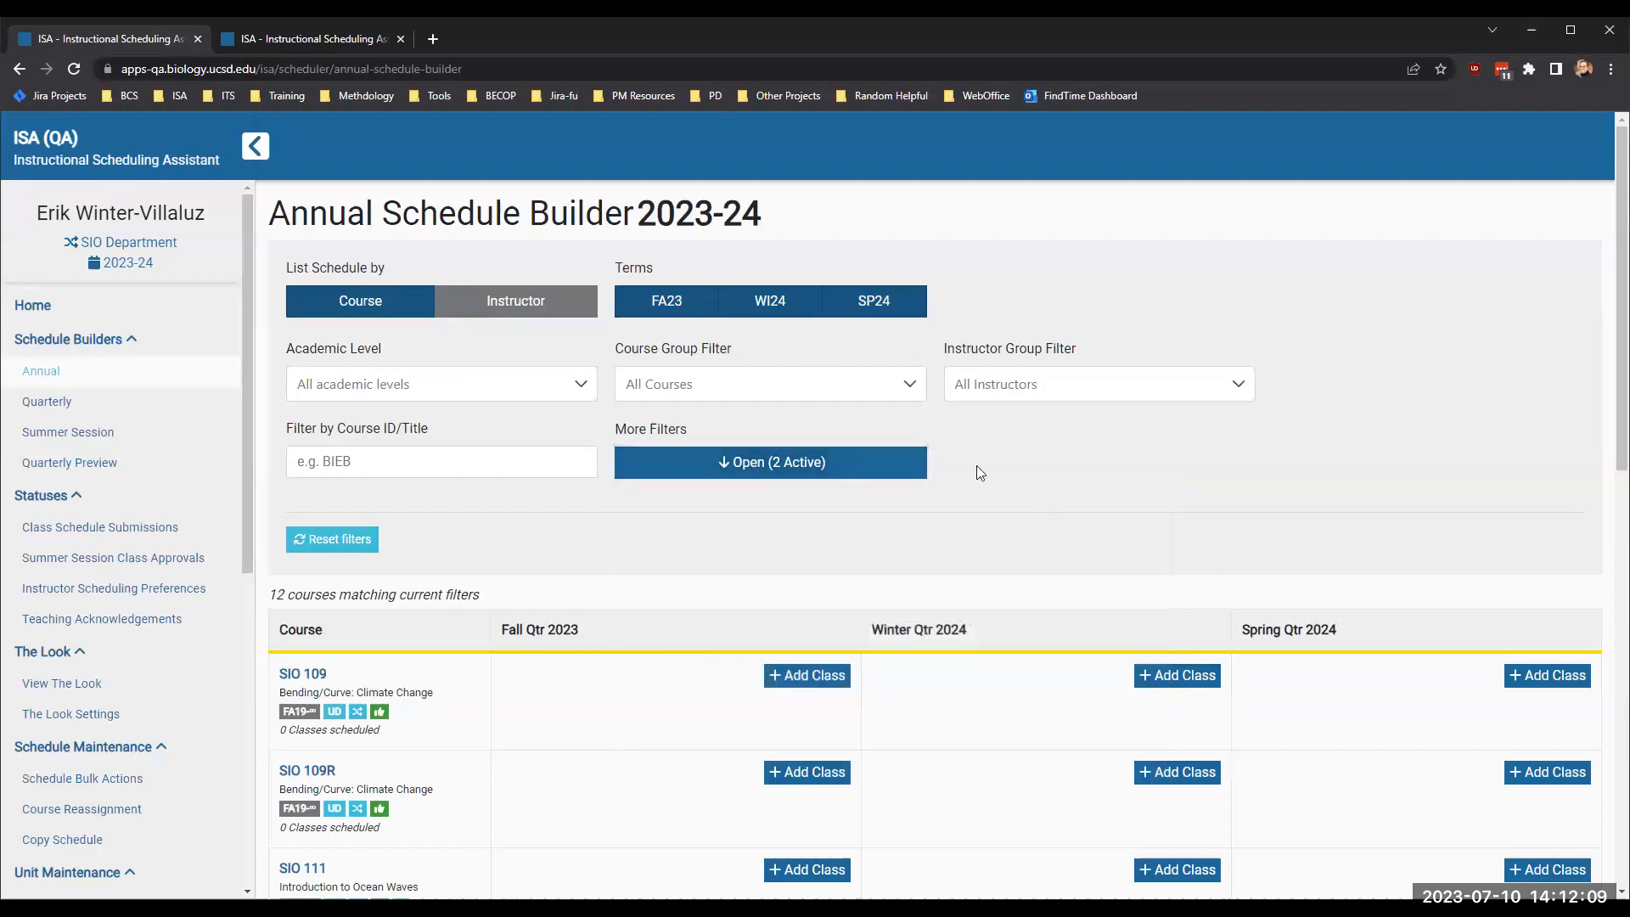
- Exclude courses with no classes scheduled and check the lead unit indicators on SIO 134's Winter and Spring Qtr 2024 classes
left_click(903, 462)
left_click(1117, 568)
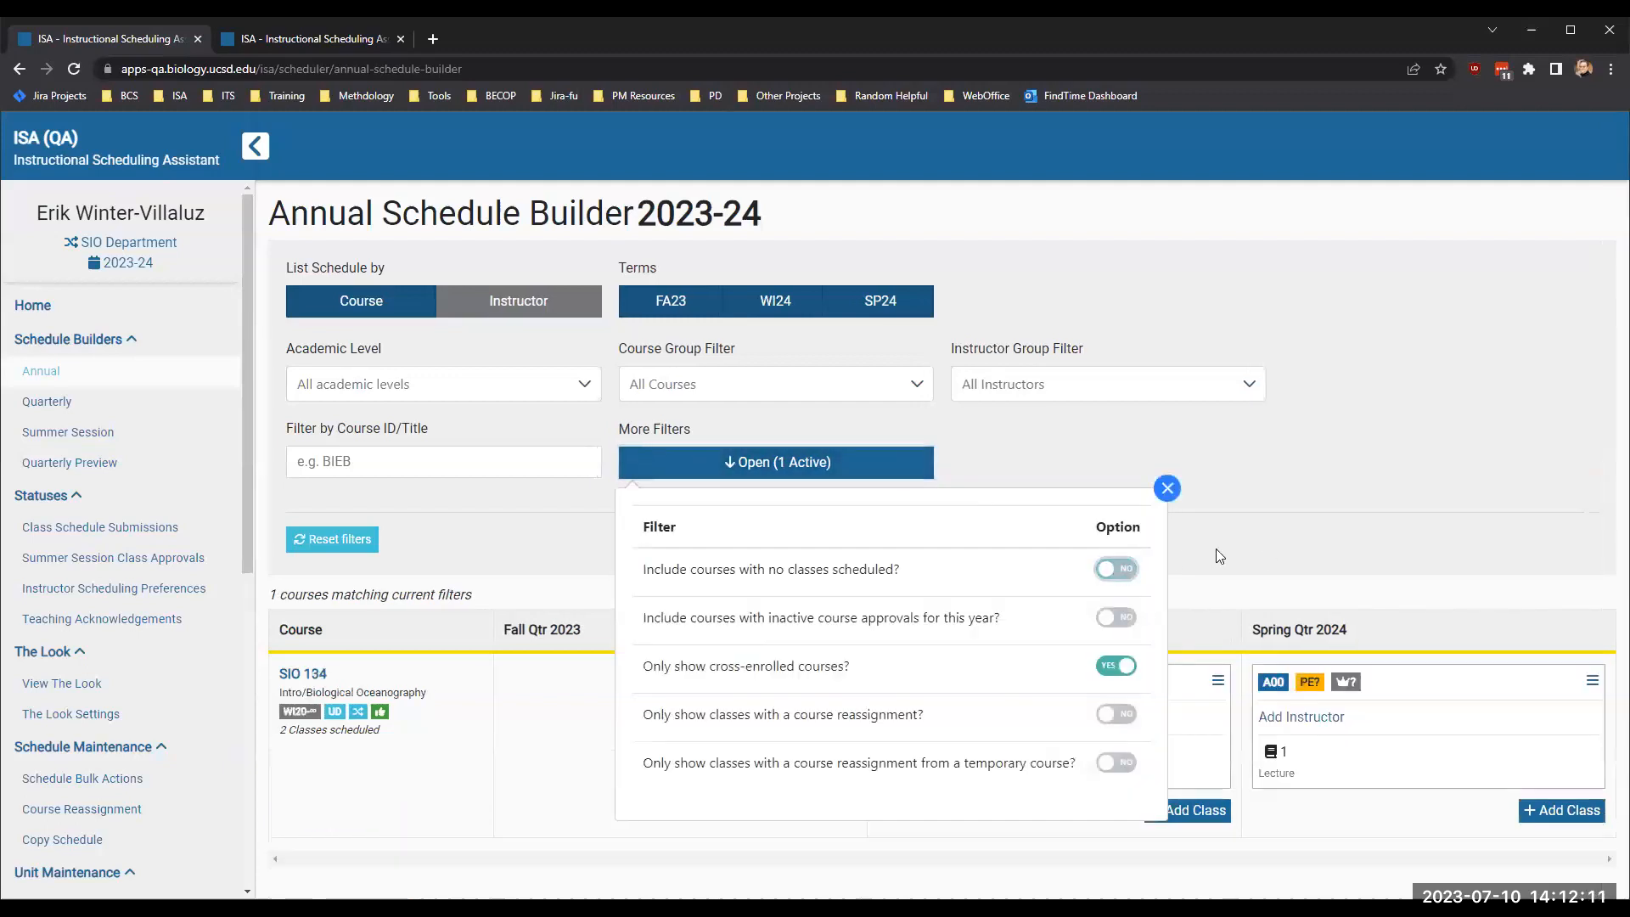
left_click(1265, 550)
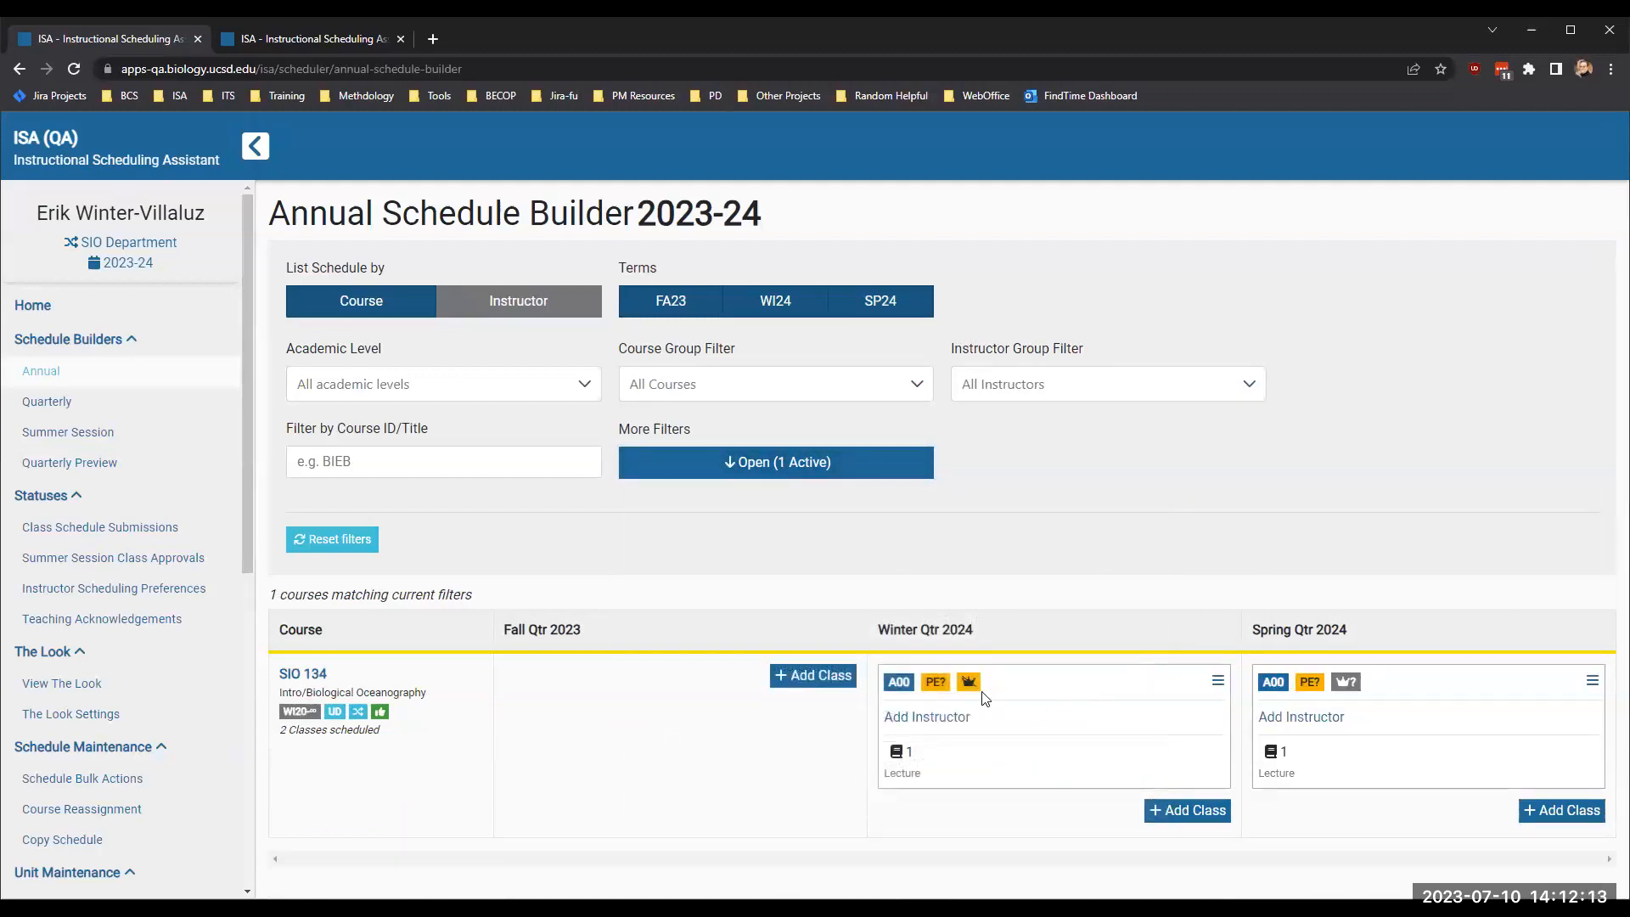
mouse_move(971, 691)
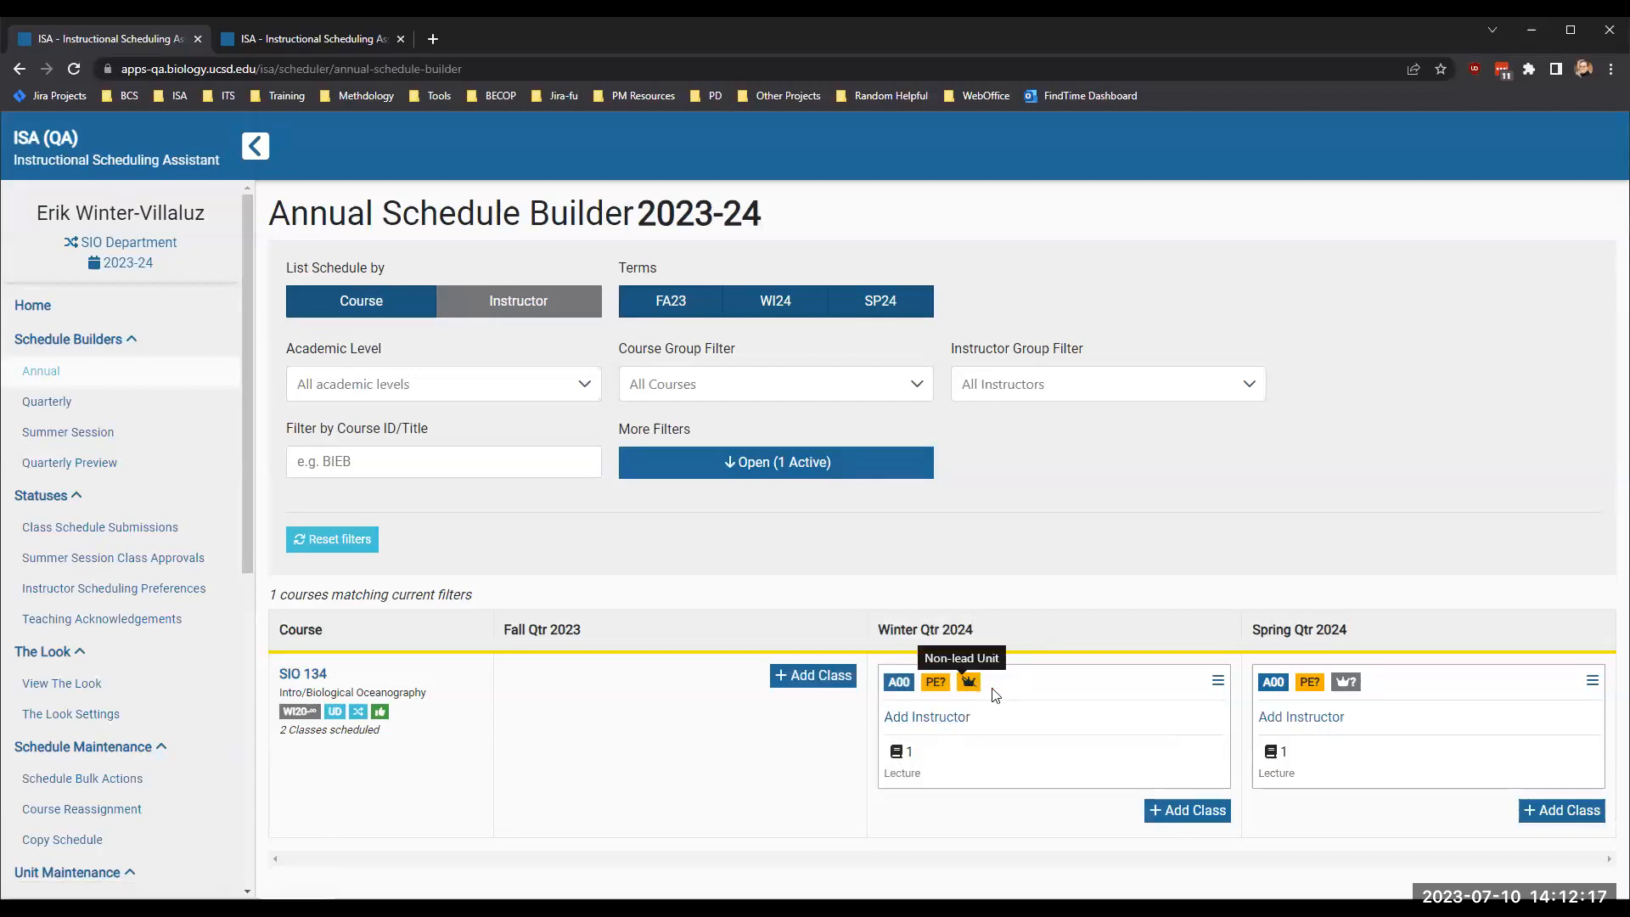
mouse_move(1351, 694)
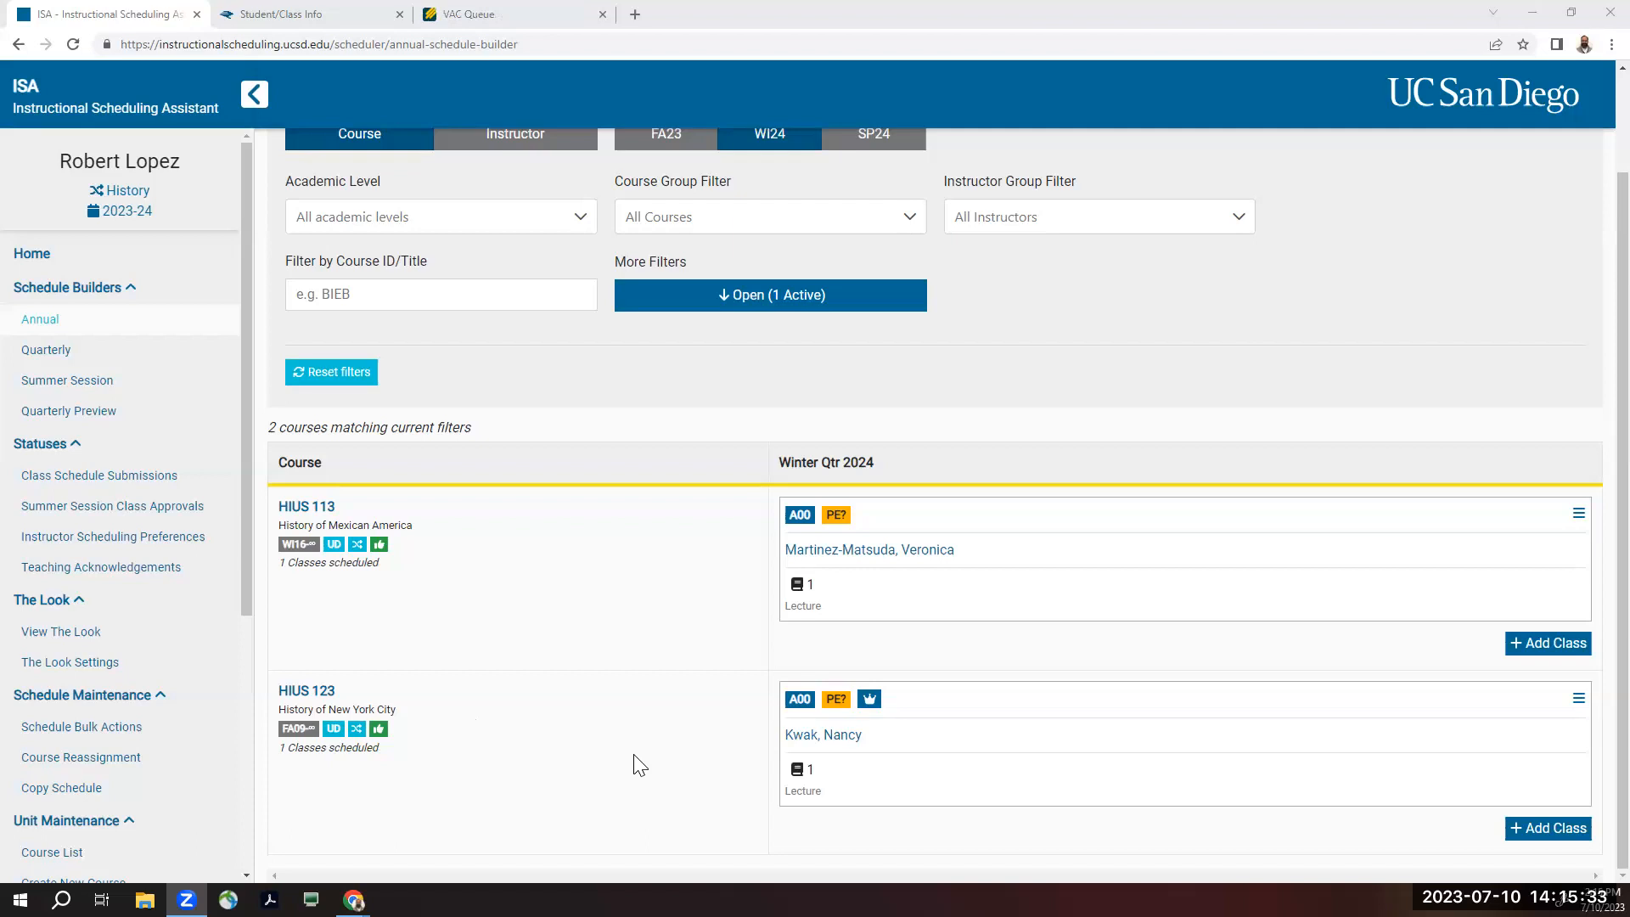
- Open the History unit's Quarterly Preview and set the term to Winter Qtr 2024
mouse_move(869, 702)
left_click(68, 414)
scroll(920, 658, "down", 15)
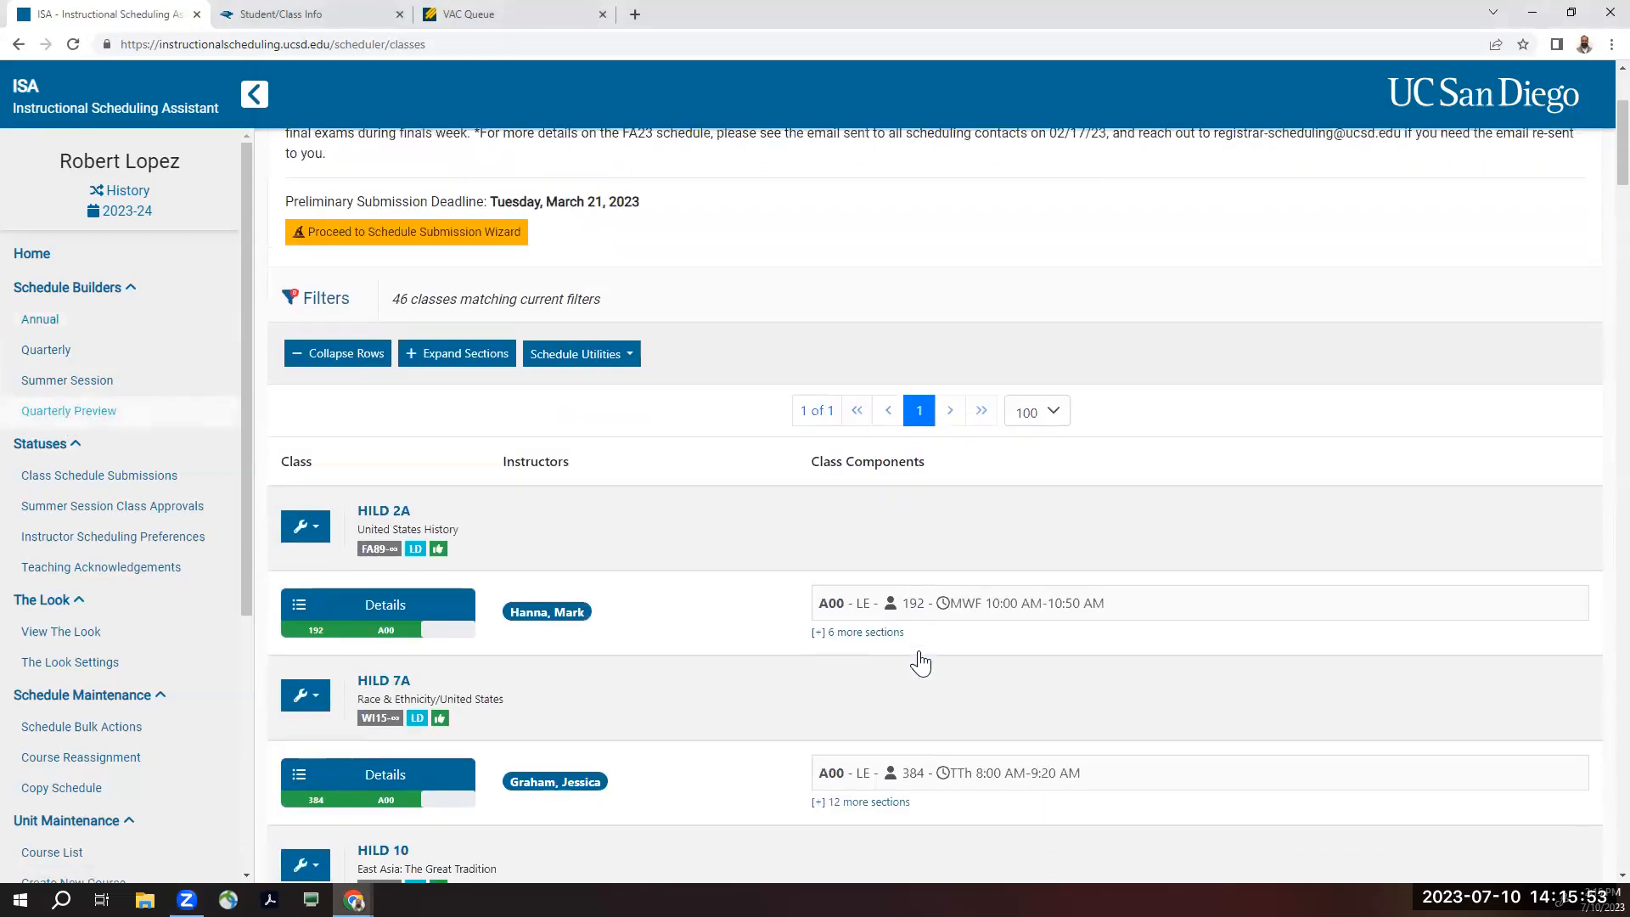
scroll(920, 658, "up", 15)
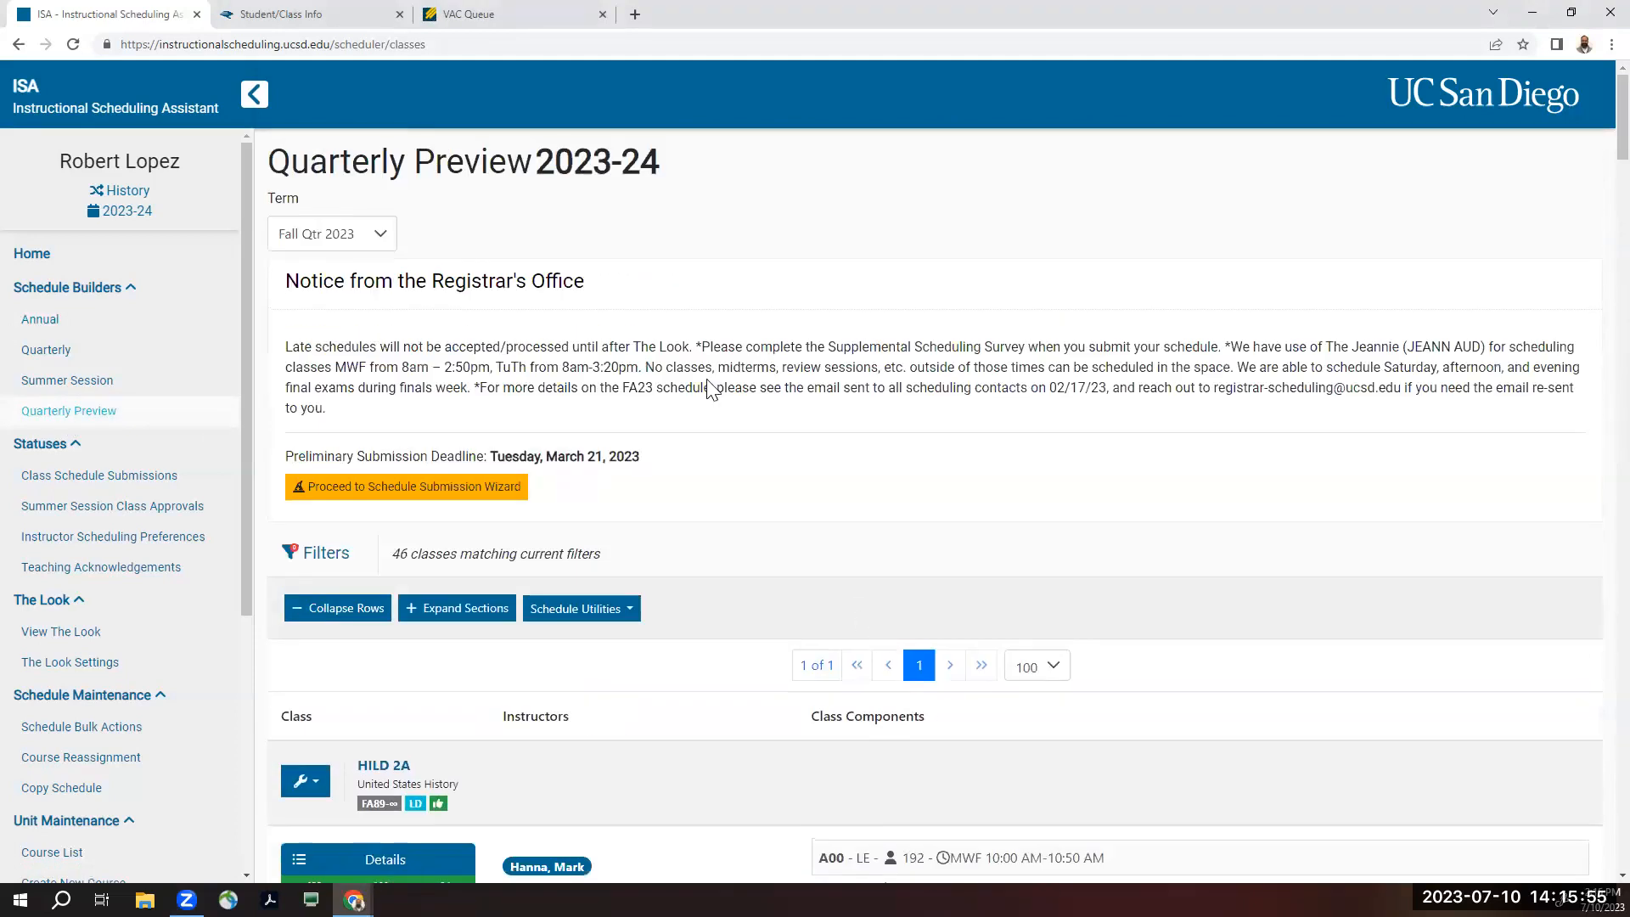
left_click(326, 245)
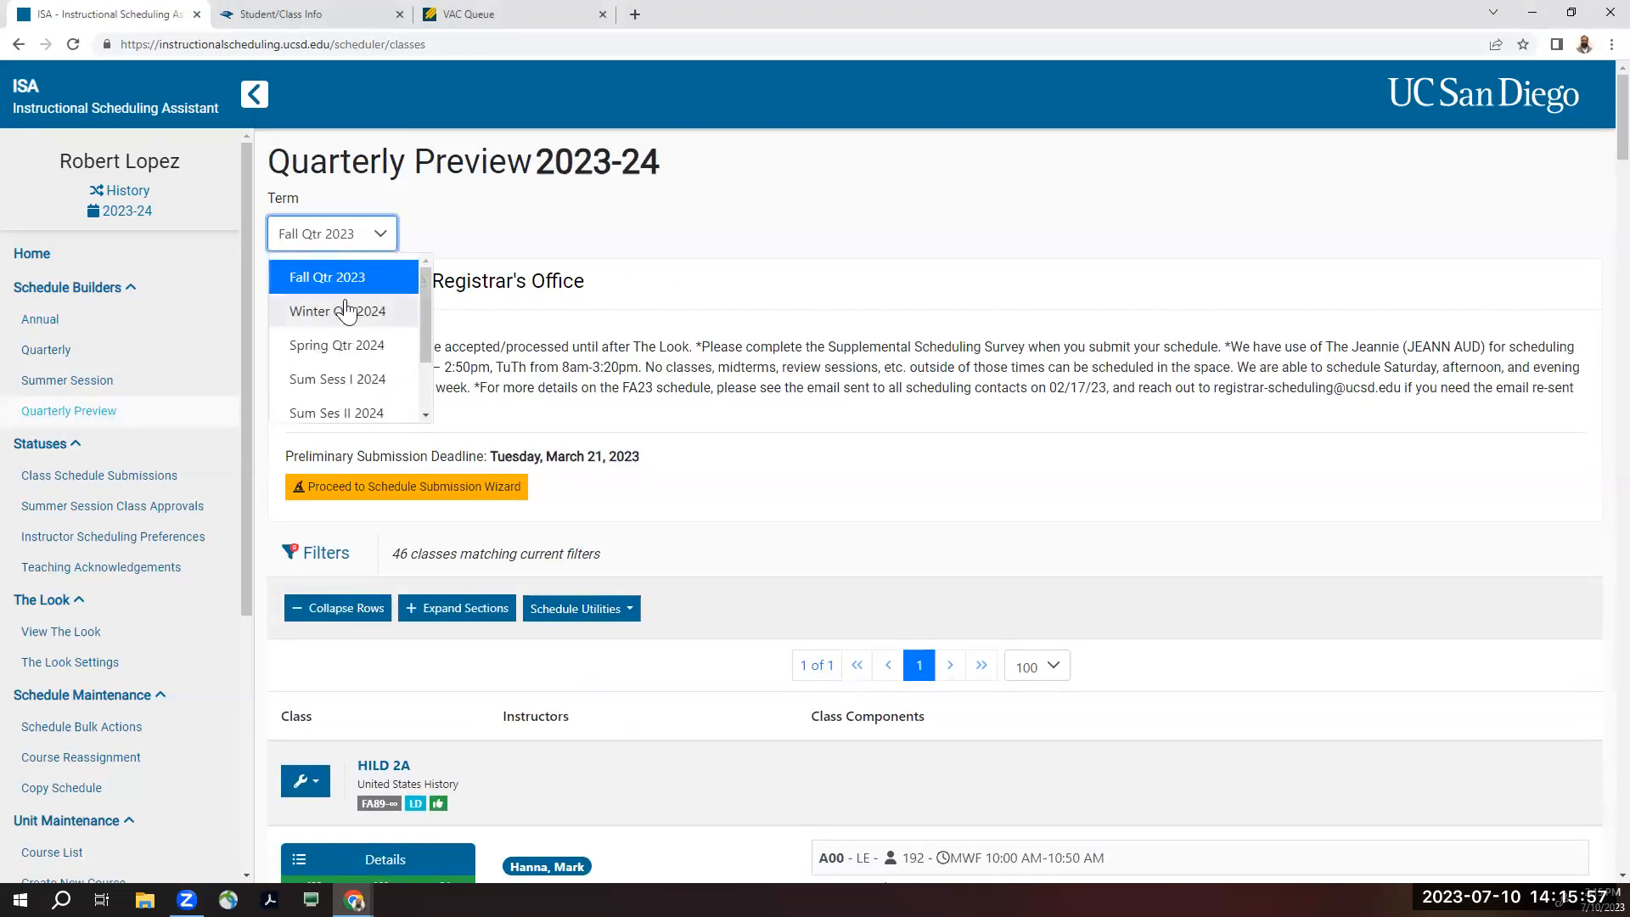
left_click(343, 305)
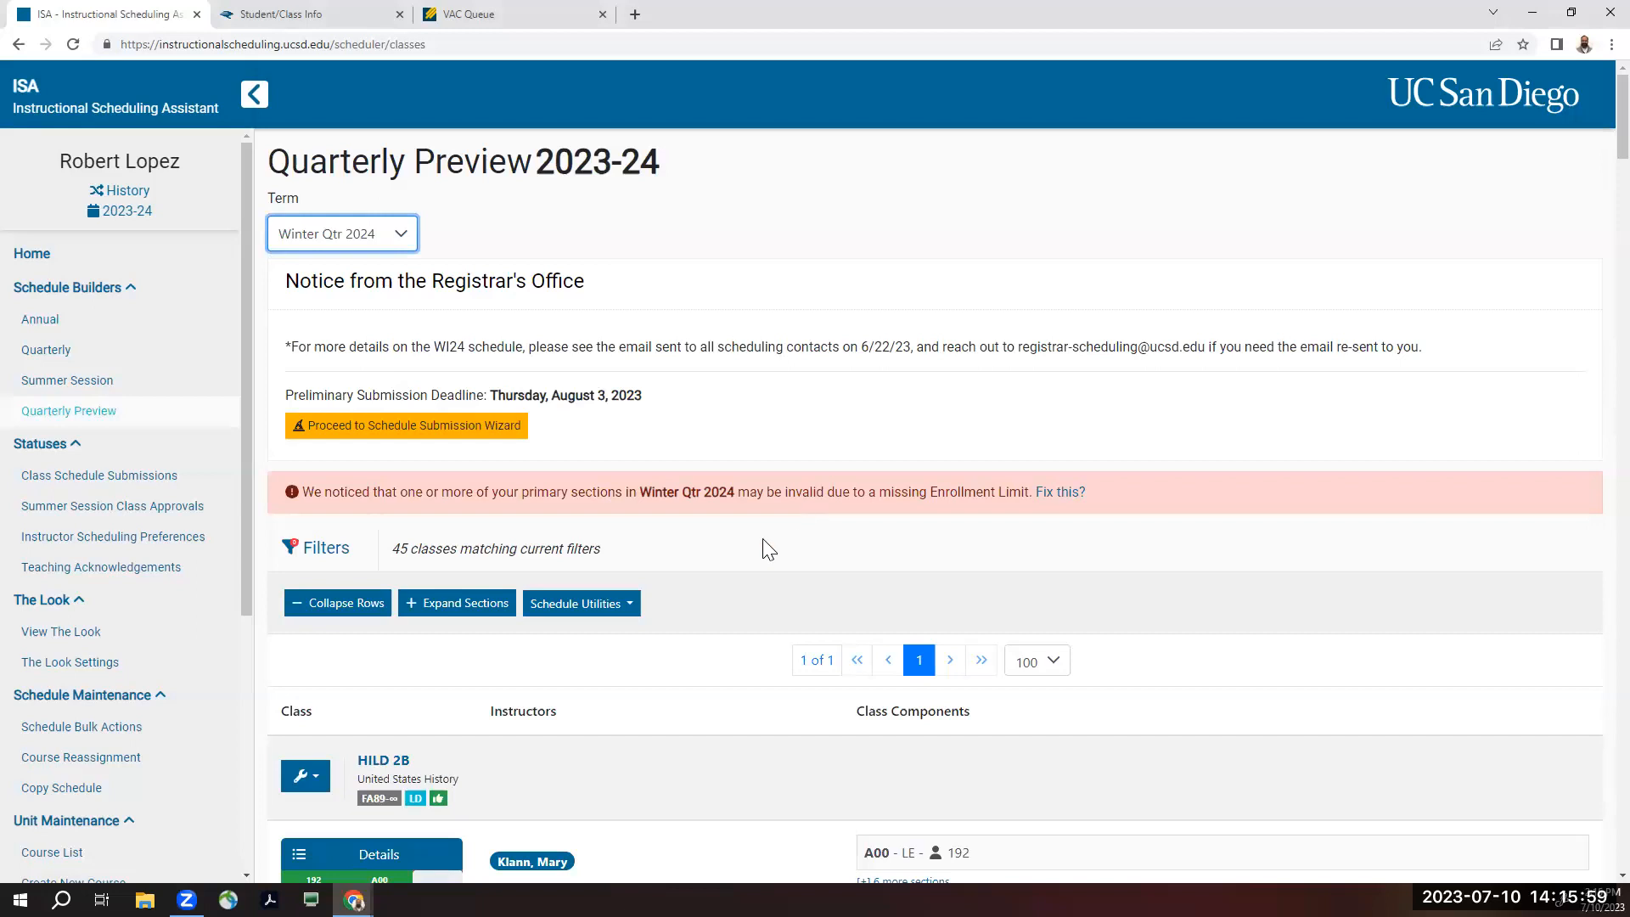
- Find HIUS 113 in the quarterly preview and open the details of its A00 class
scroll(766, 549, "down", 10)
scroll(763, 540, "down", 15)
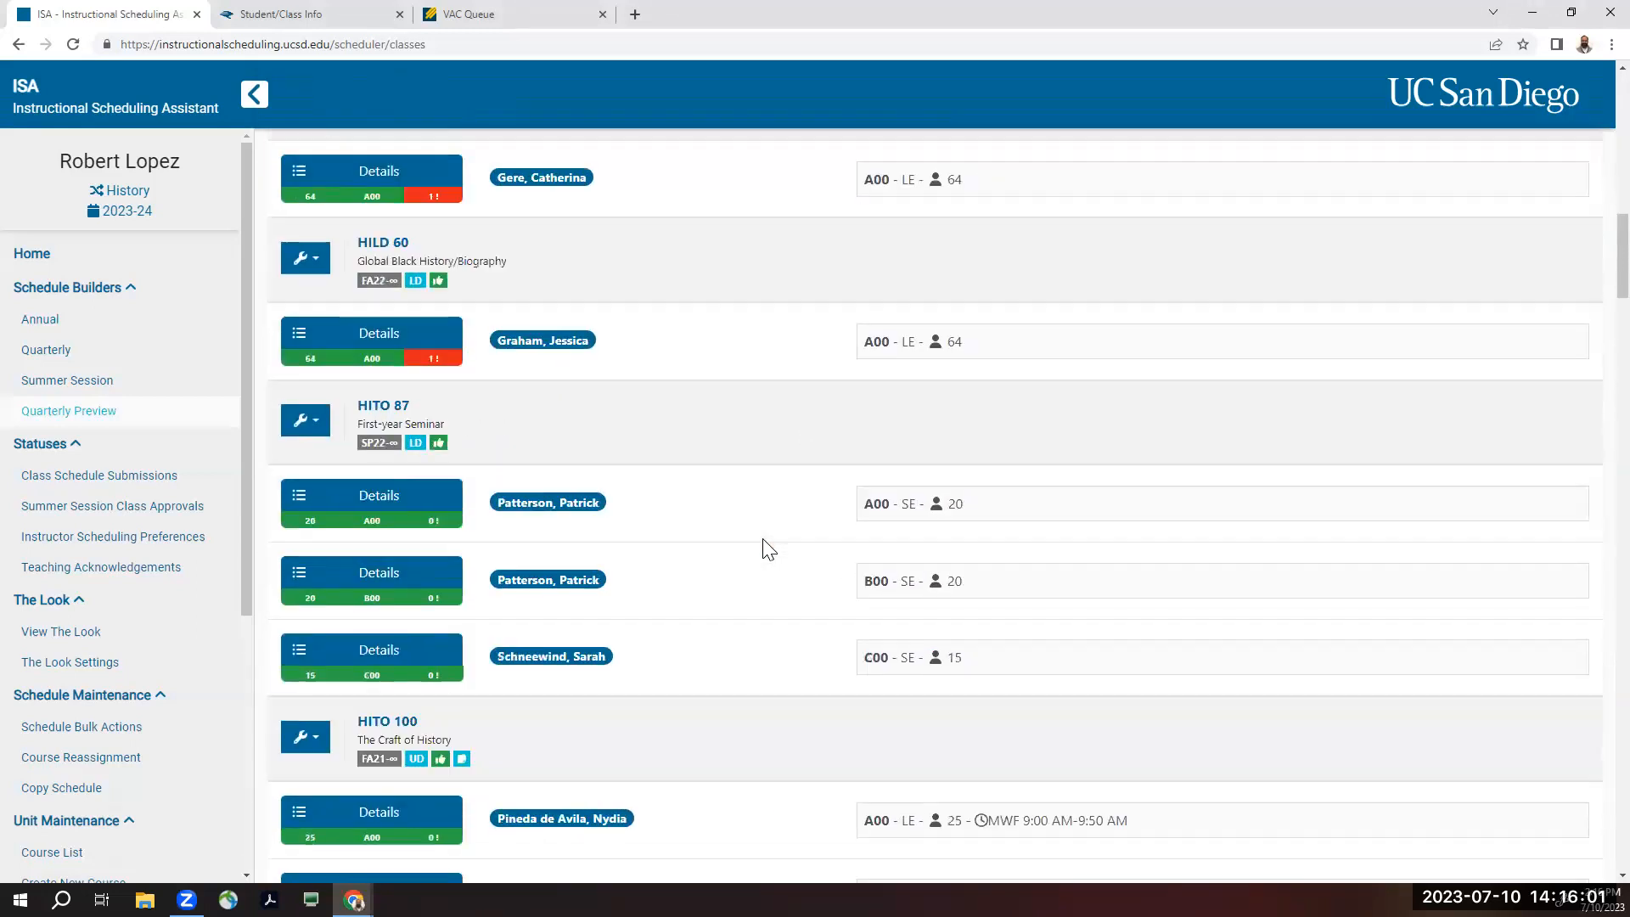
scroll(755, 541, "down", 5)
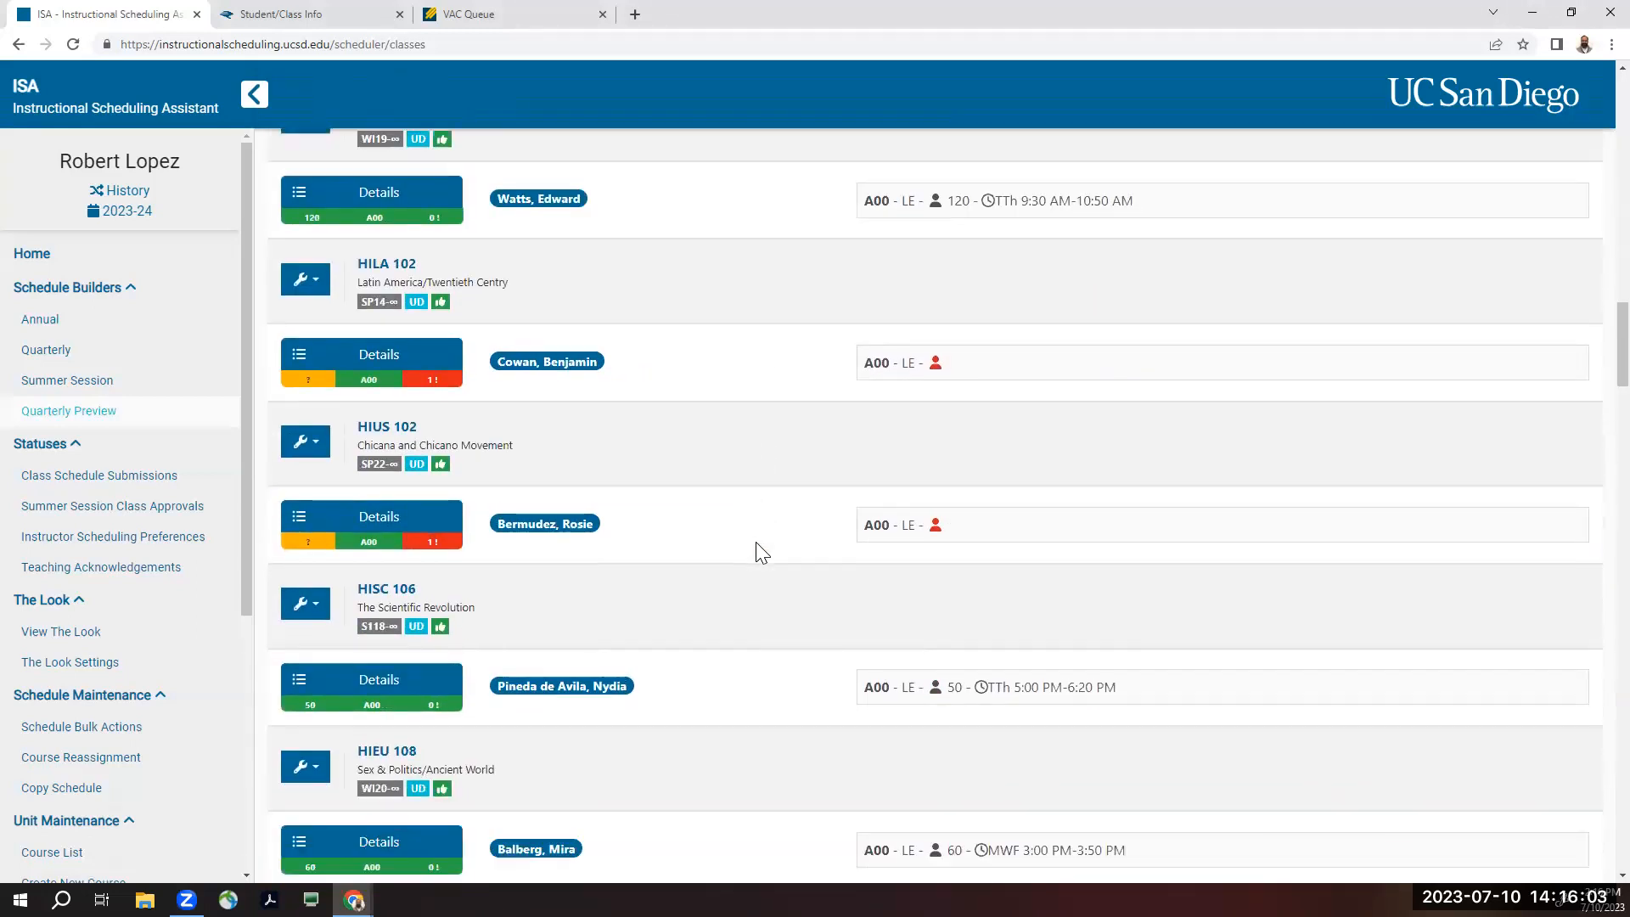
scroll(755, 542, "down", 10)
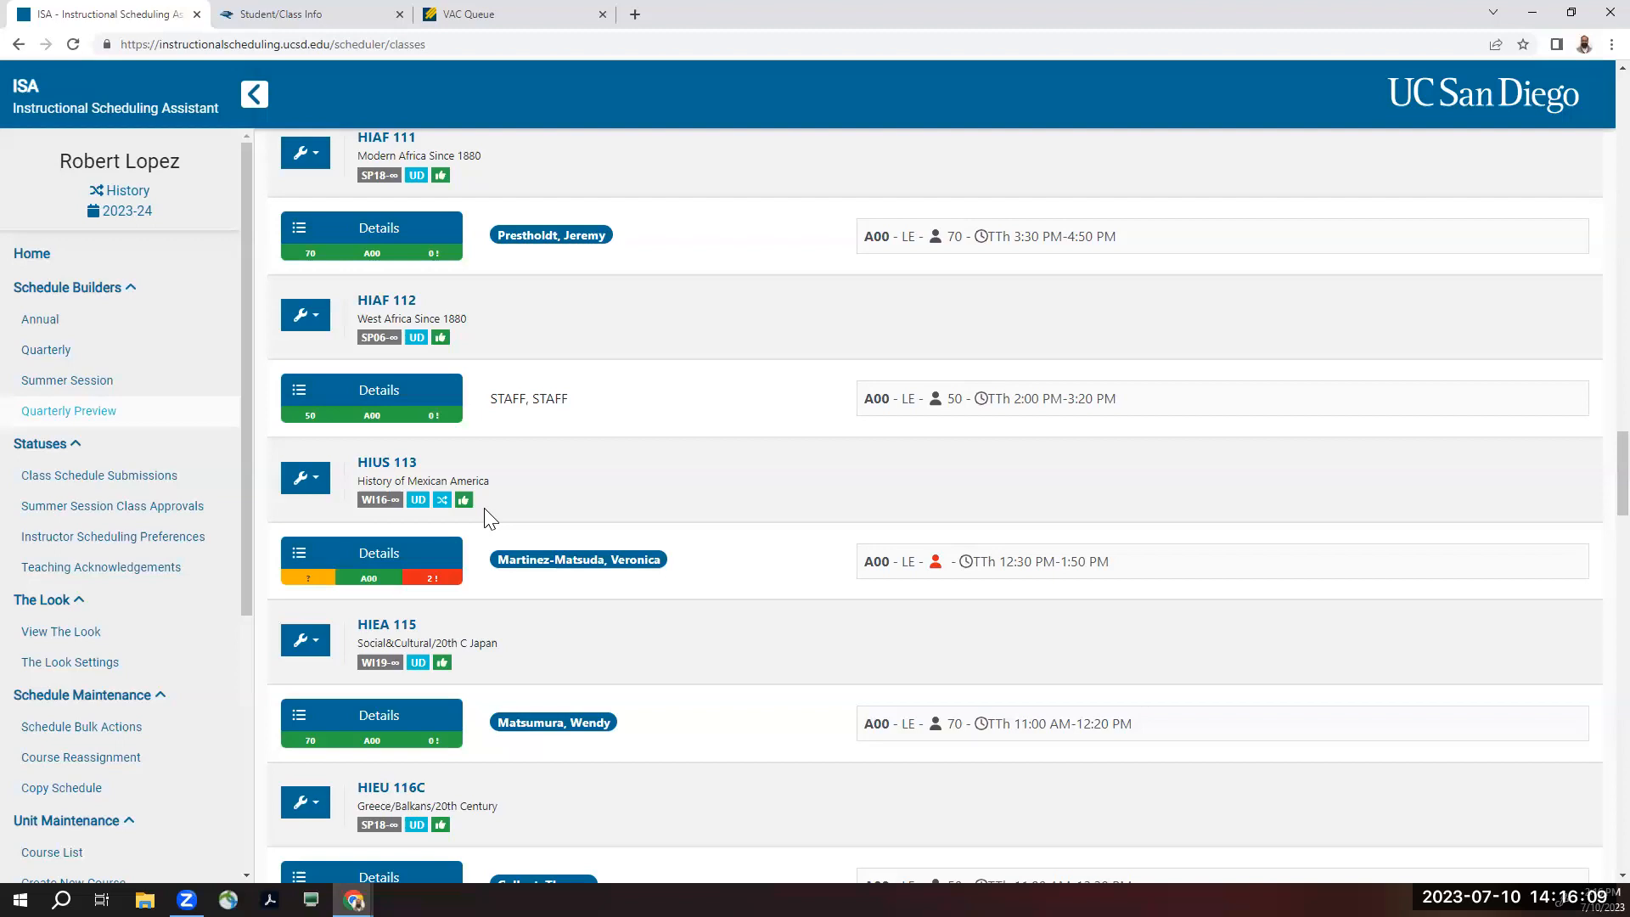
mouse_move(428, 584)
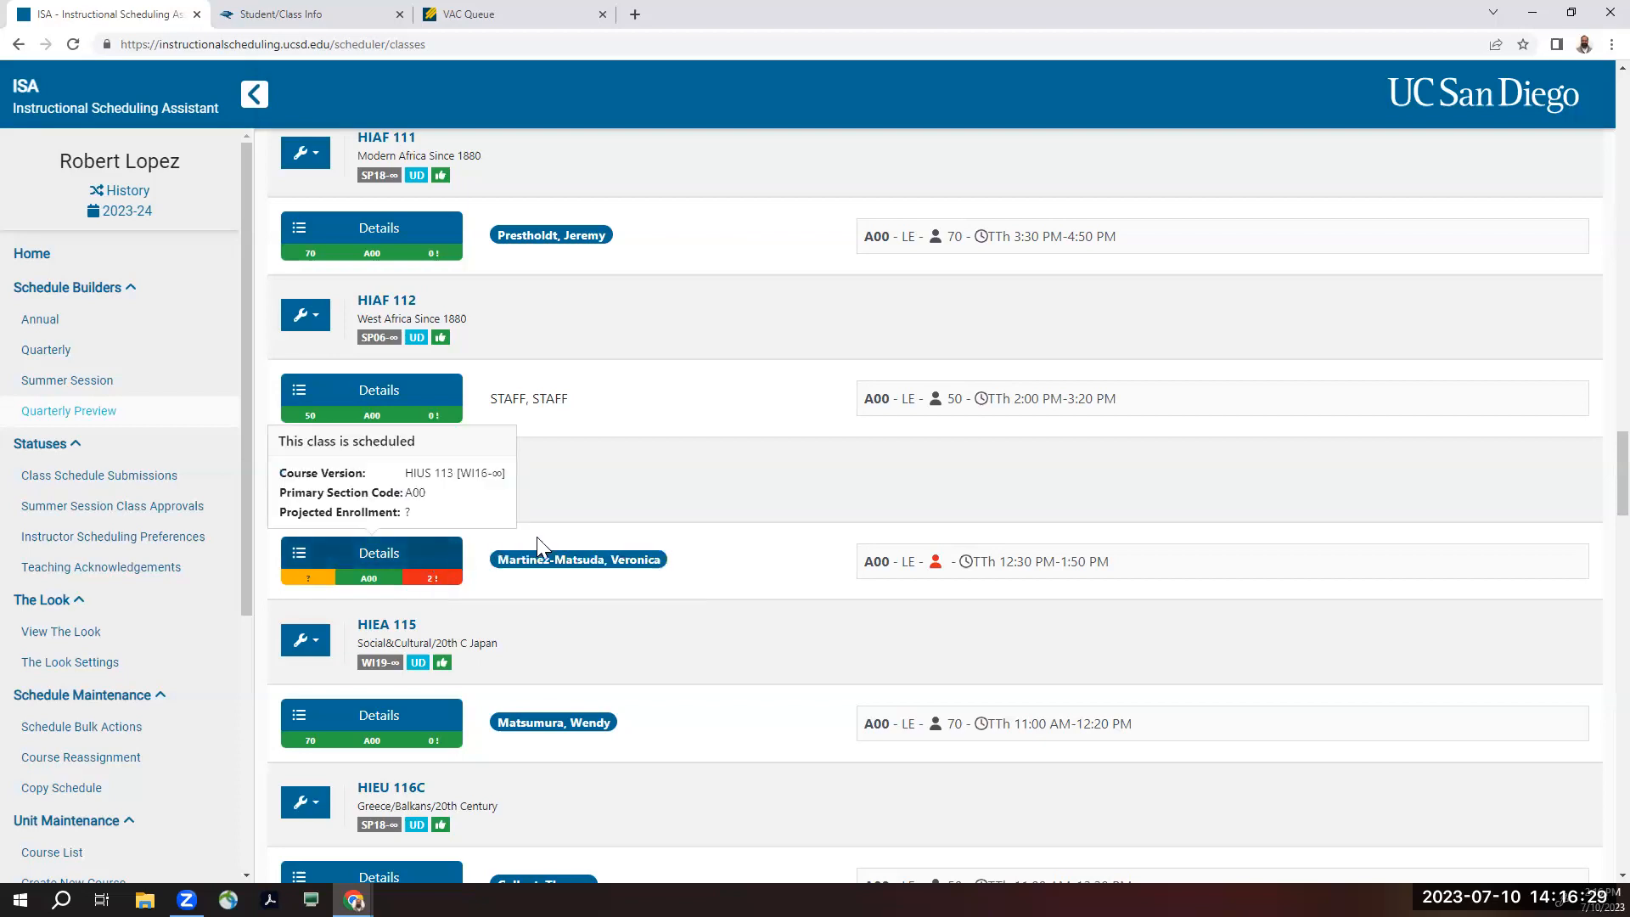
mouse_move(440, 501)
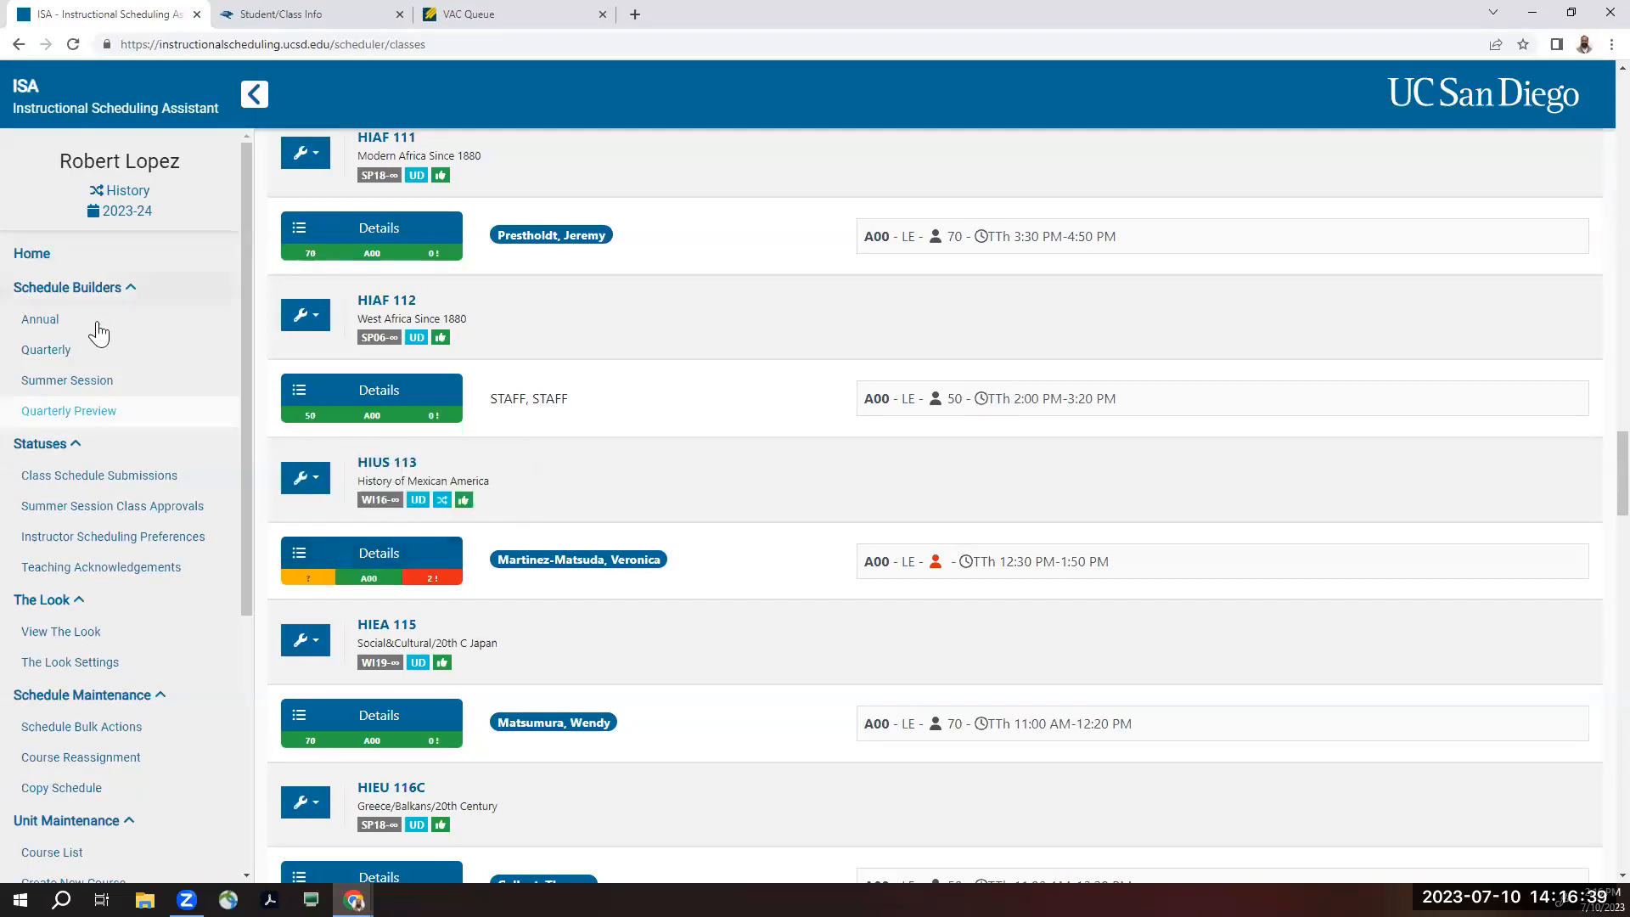
mouse_move(416, 554)
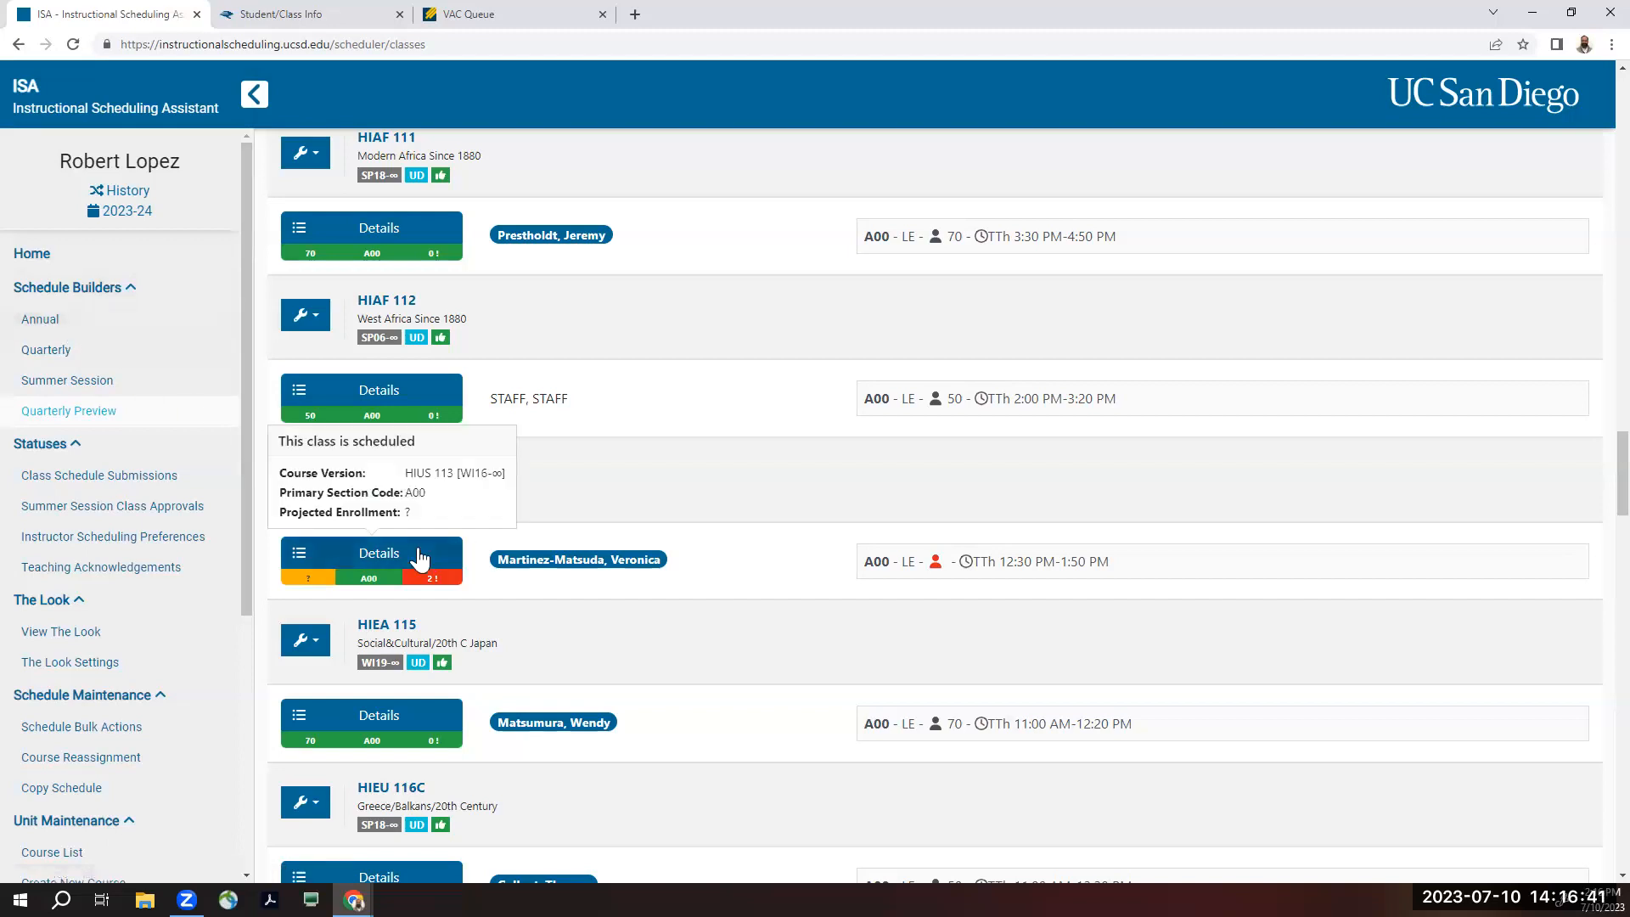
left_click(287, 563)
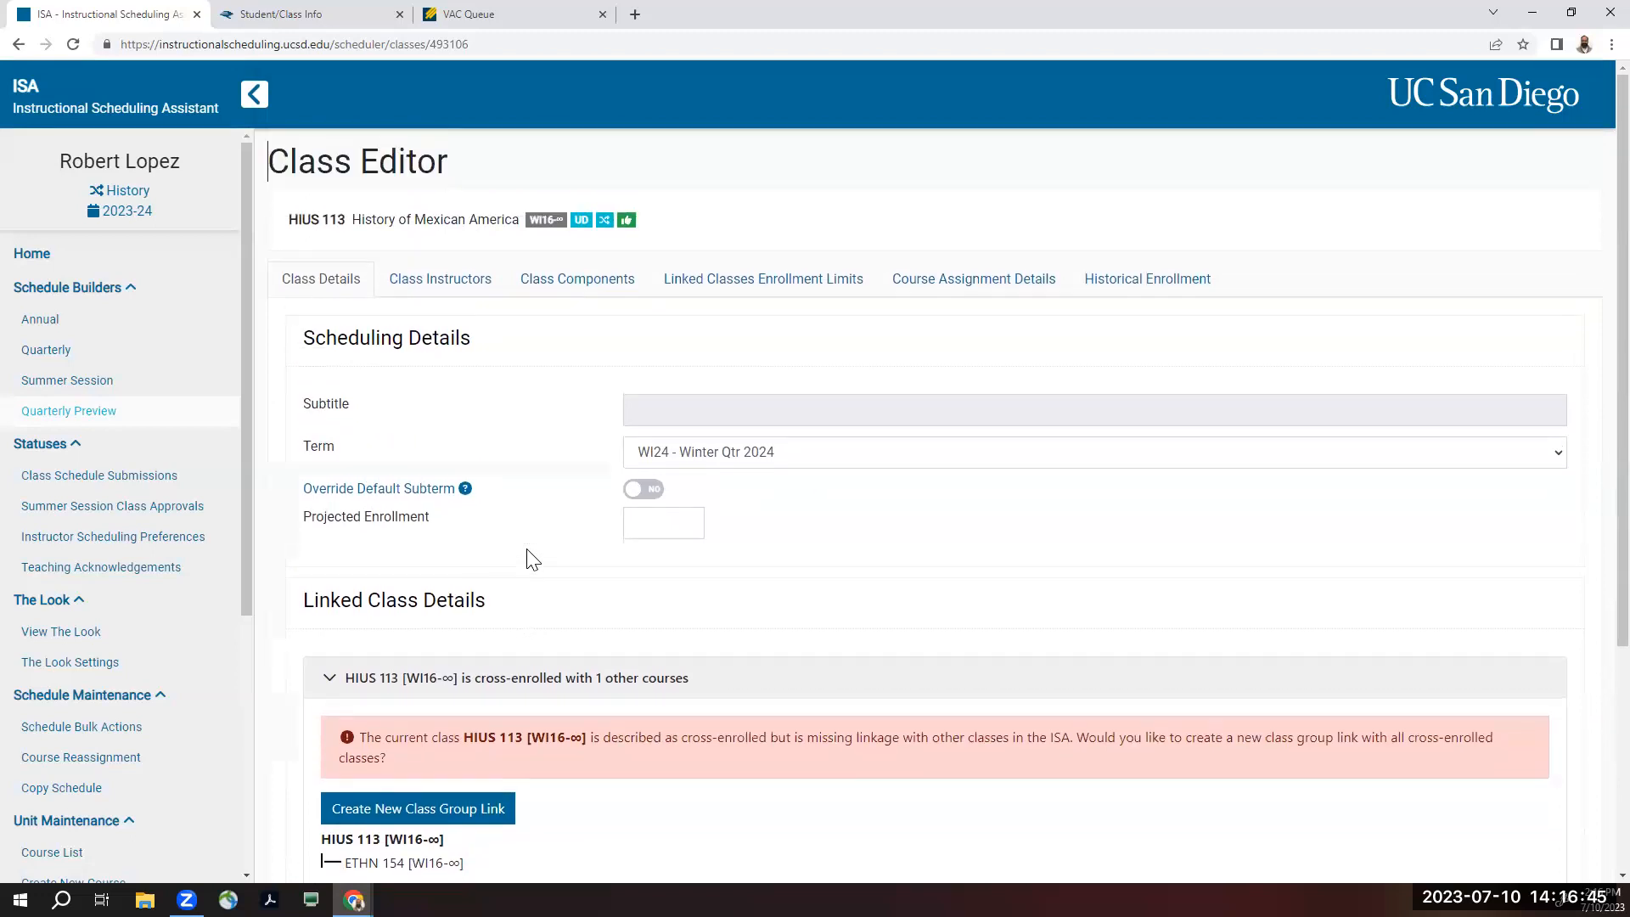
- Create a new class group link for HIUS 113 with the cross-enrolled ETHN 154 and save the class details
scroll(607, 593, "down", 4)
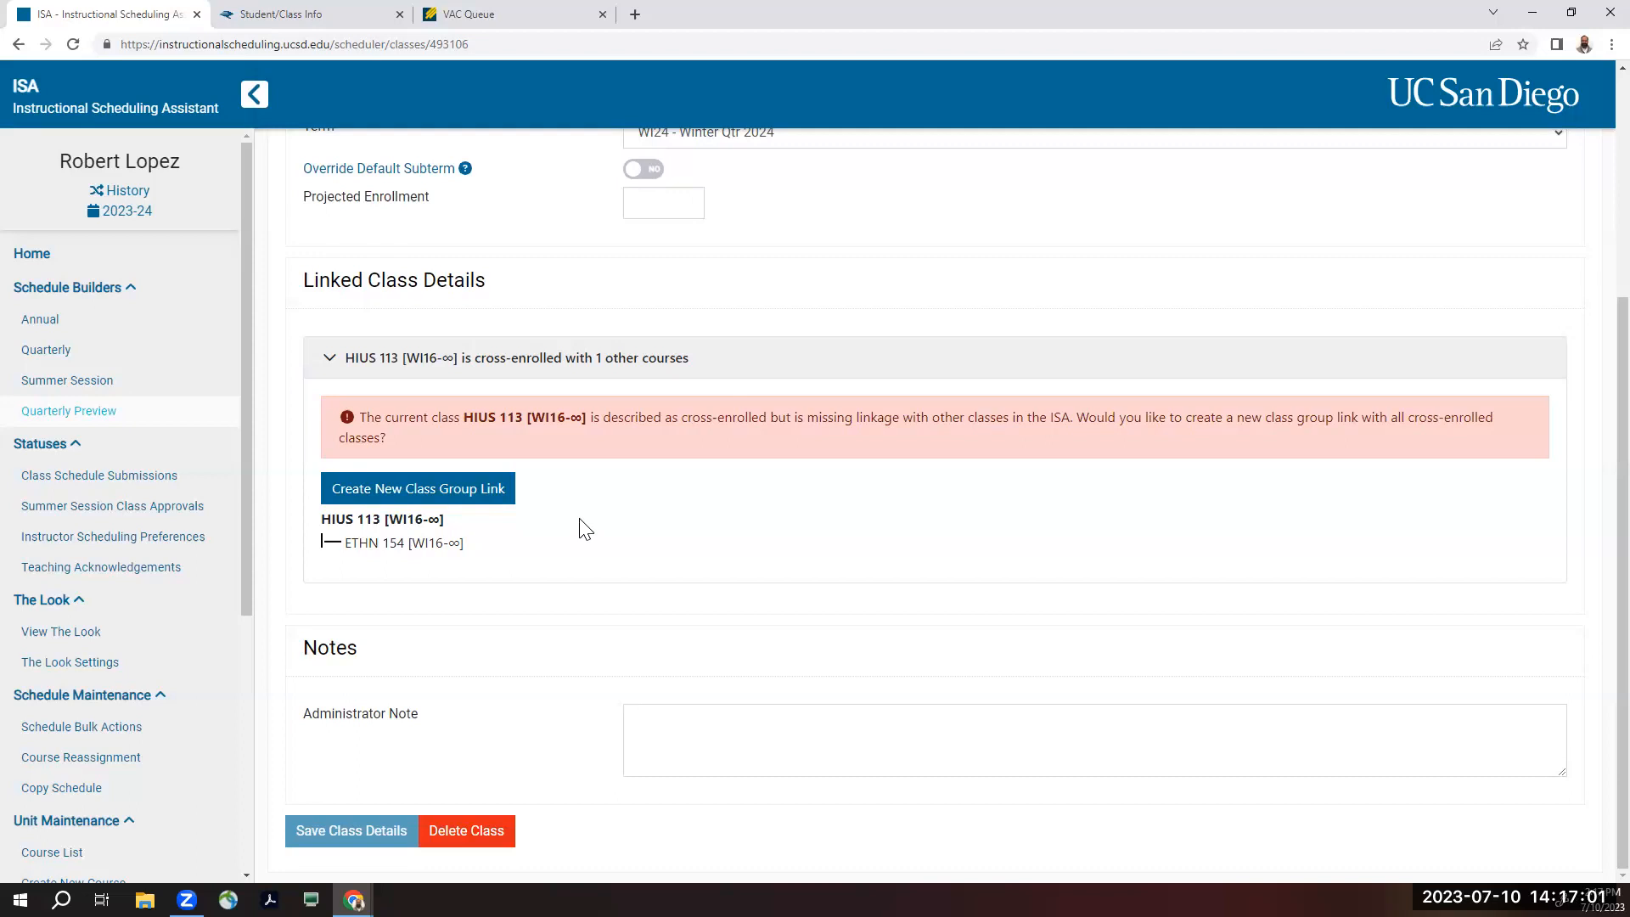
left_click(439, 496)
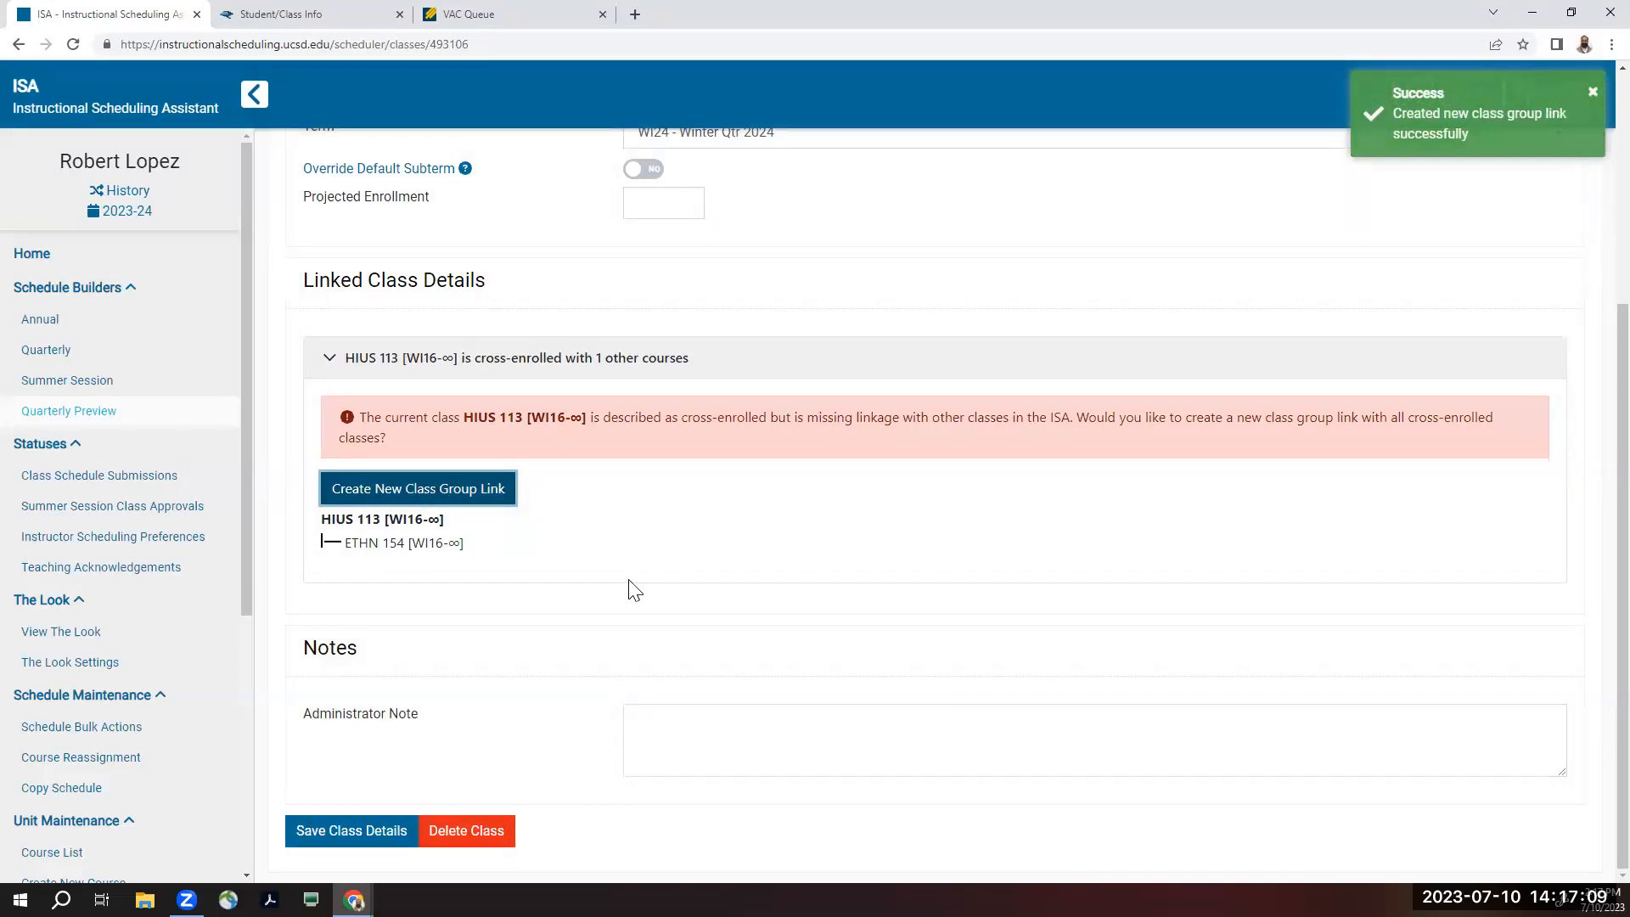
left_click(366, 837)
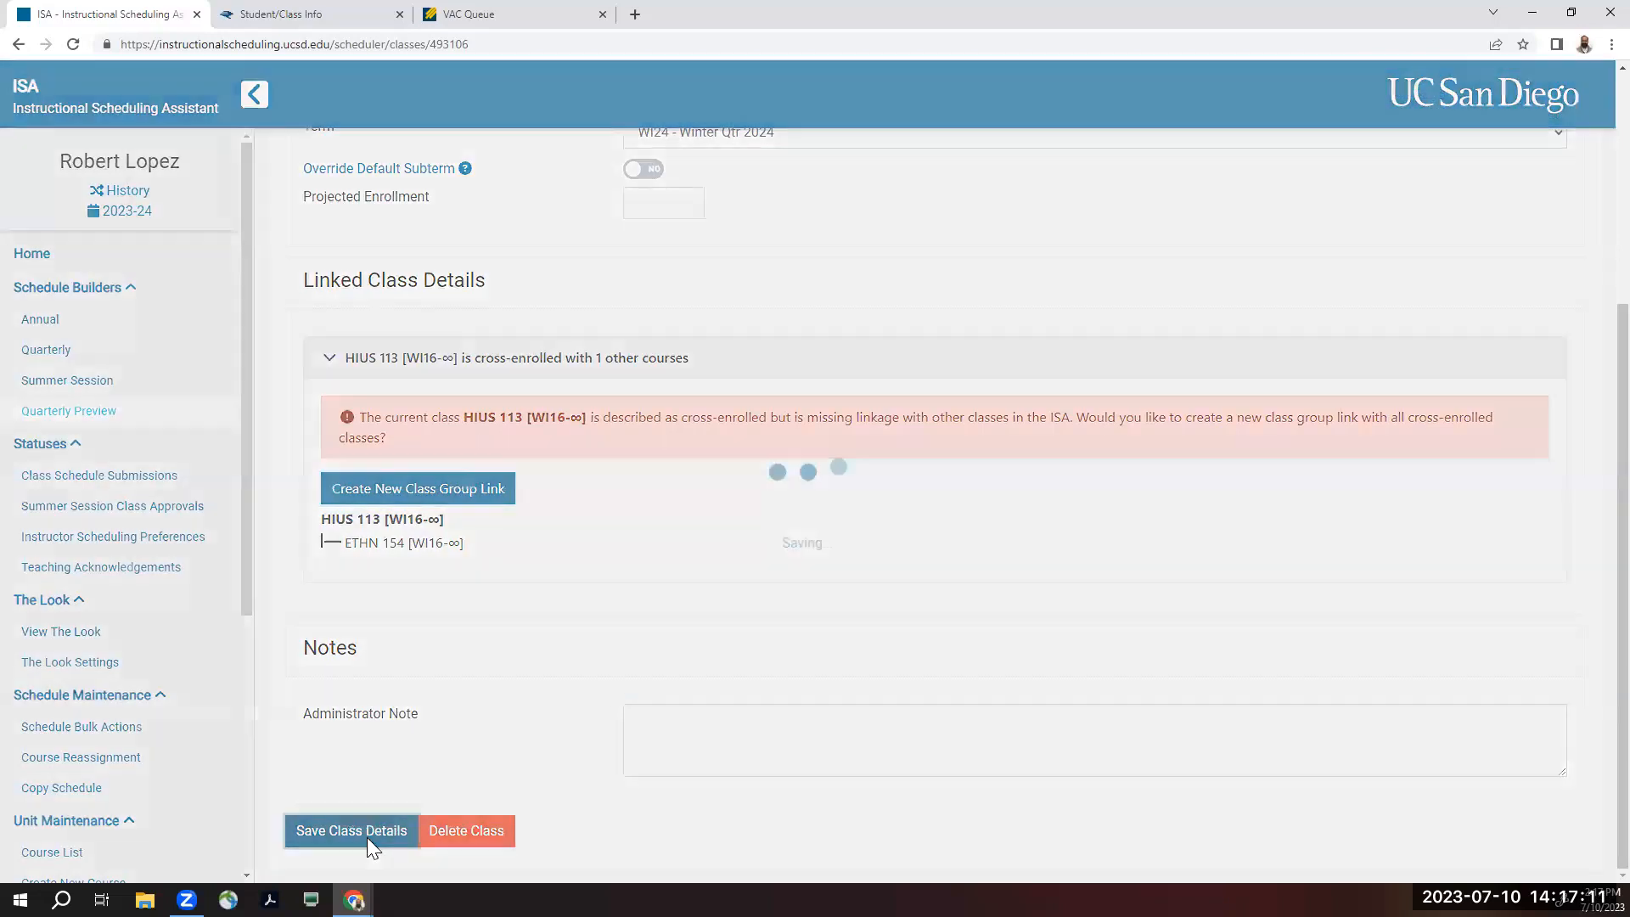
- Return to the annual schedule and check the lead unit indicator on the HIUS 113 class
scroll(835, 767, "down", 1)
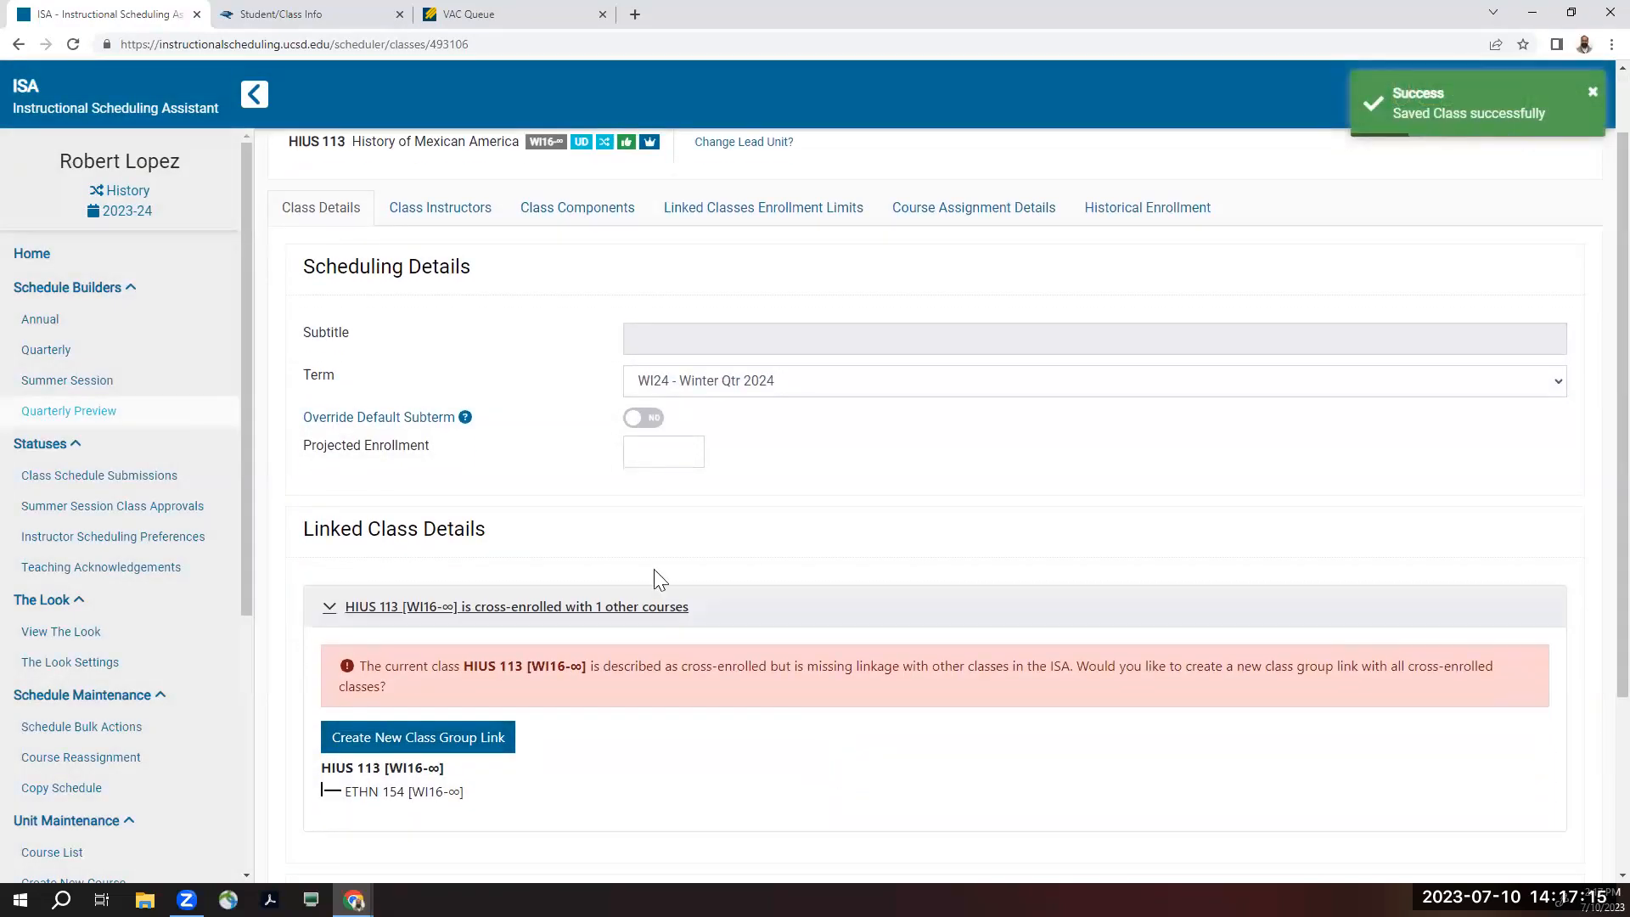
left_click(40, 319)
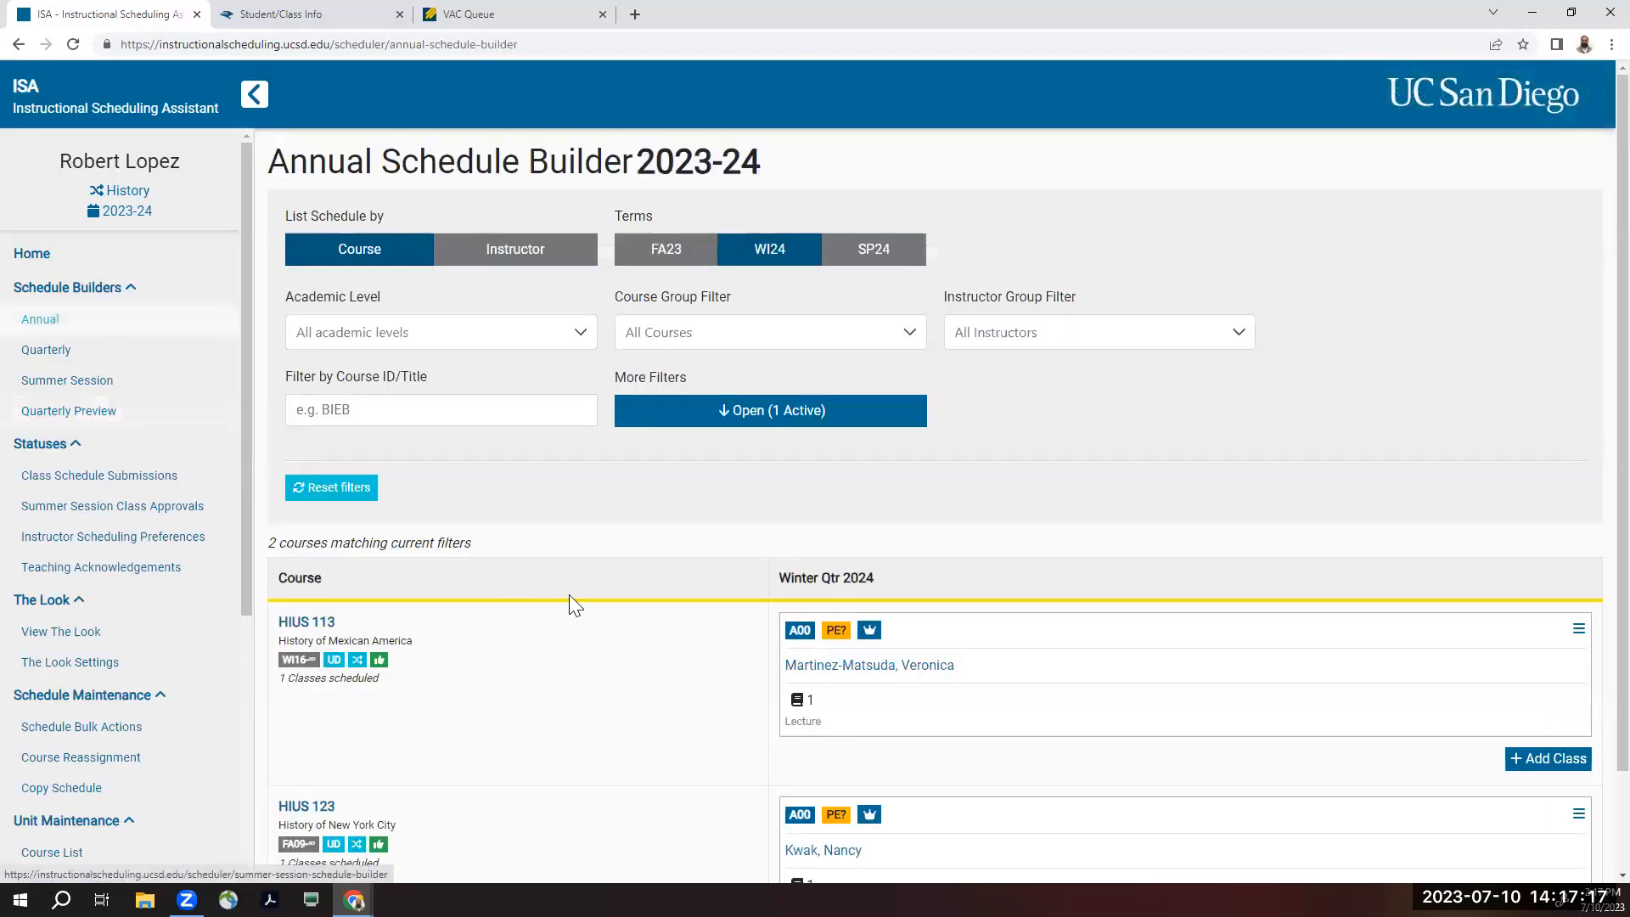
scroll(575, 677, "down", 1)
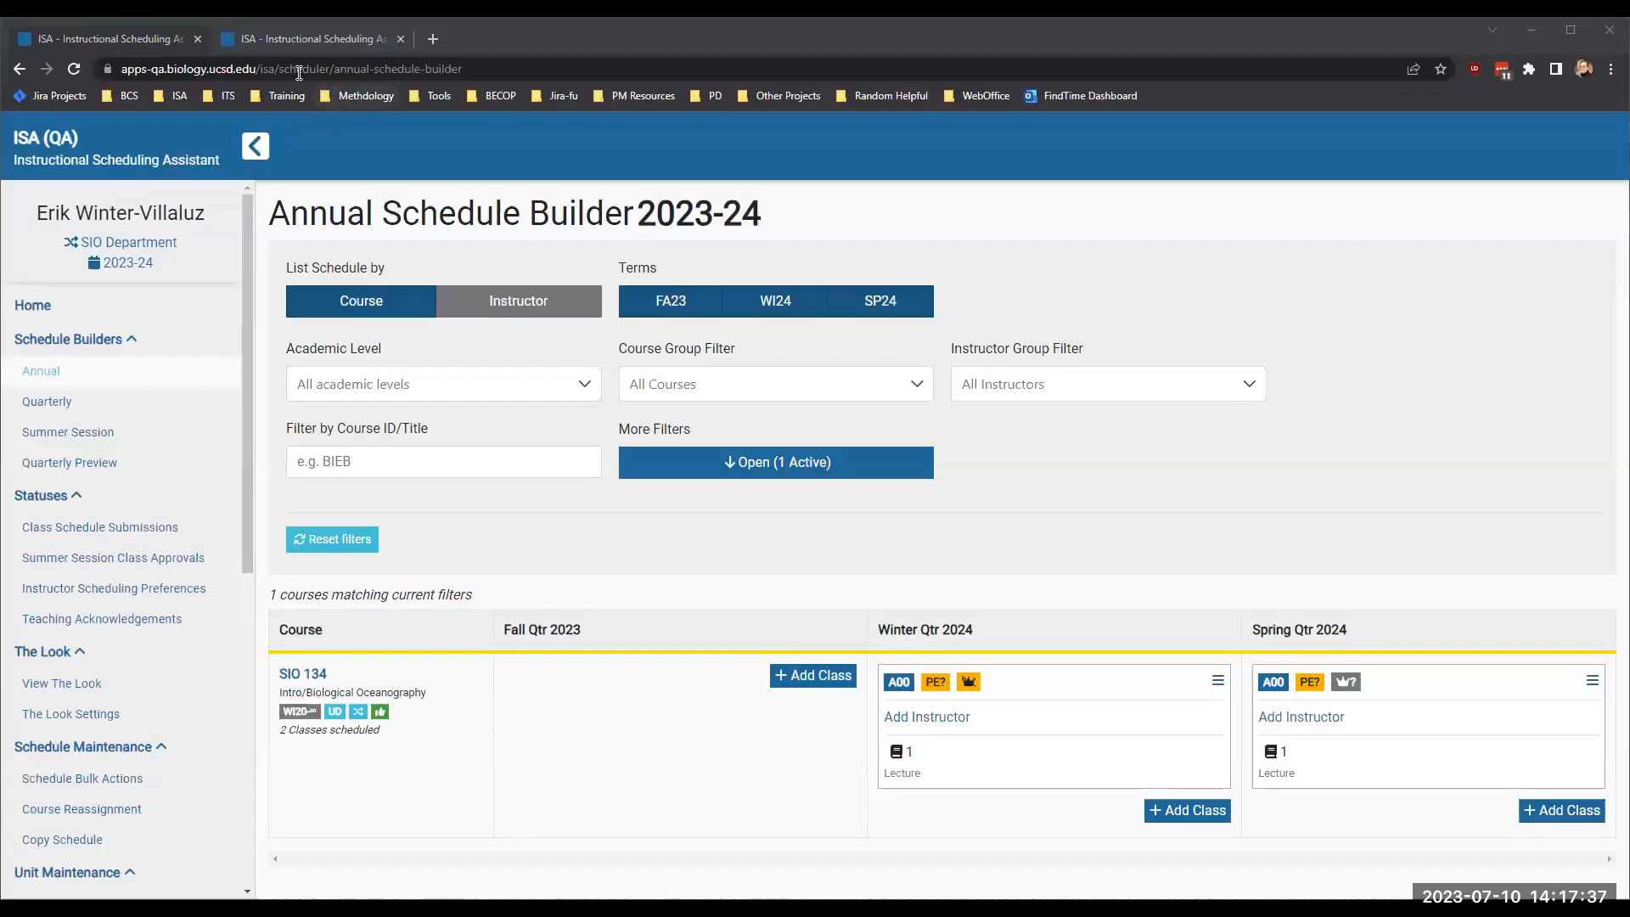
- Reload the Ethnic Studies annual schedule in the other browser tab and show only cross-enrolled courses that have classes scheduled
left_click(274, 39)
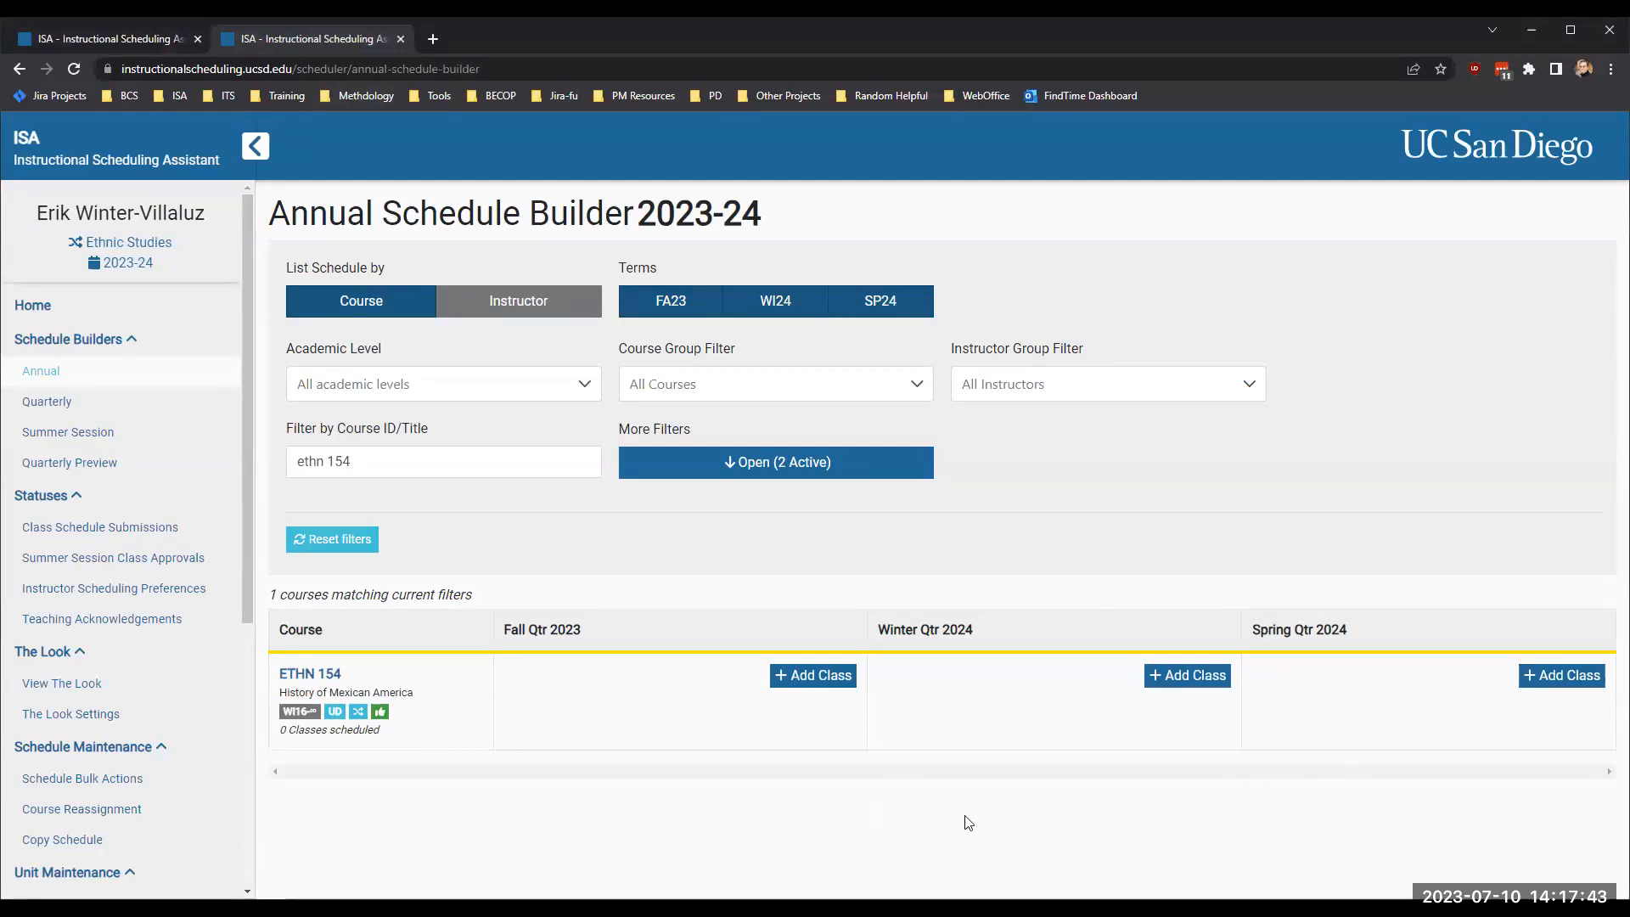
left_click(74, 68)
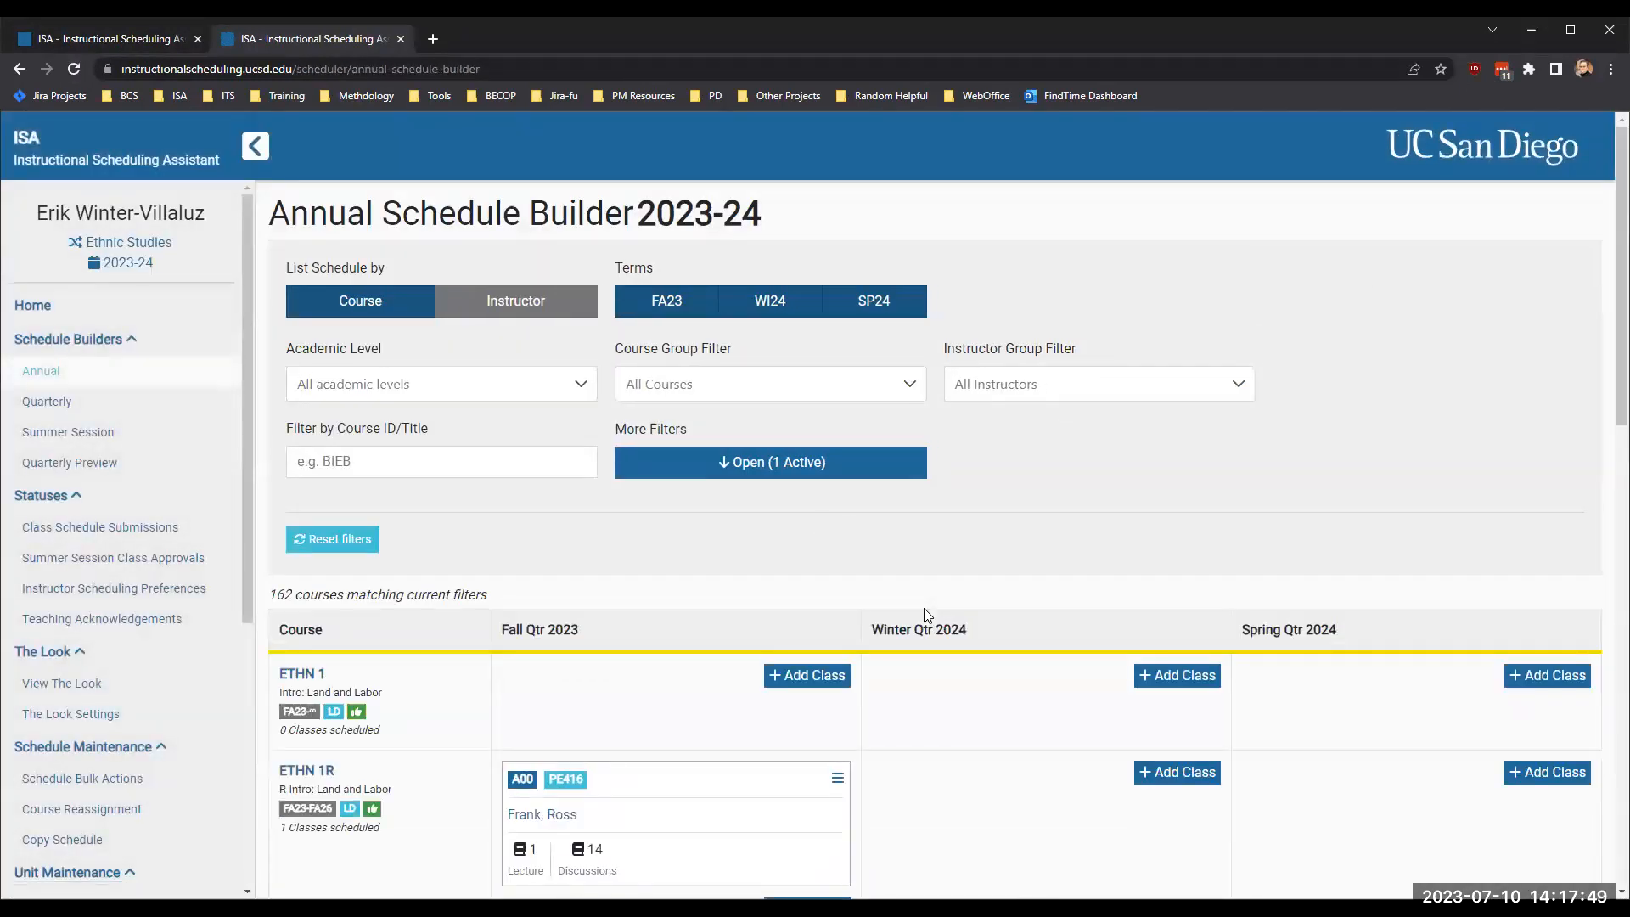
left_click(738, 472)
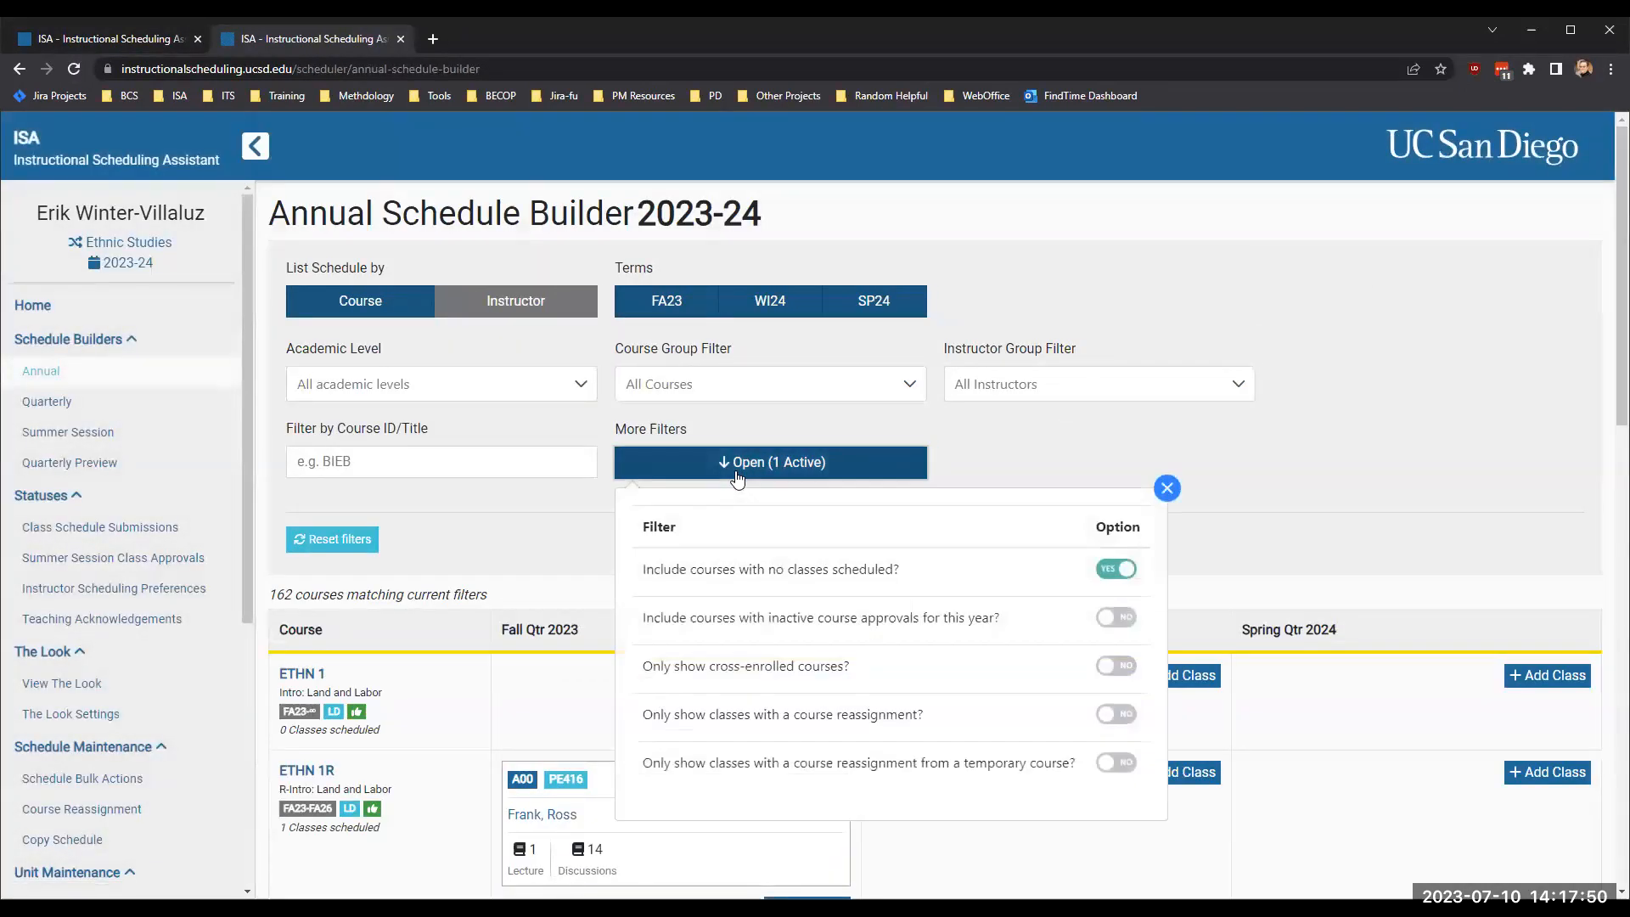
left_click(1115, 665)
left_click(1116, 568)
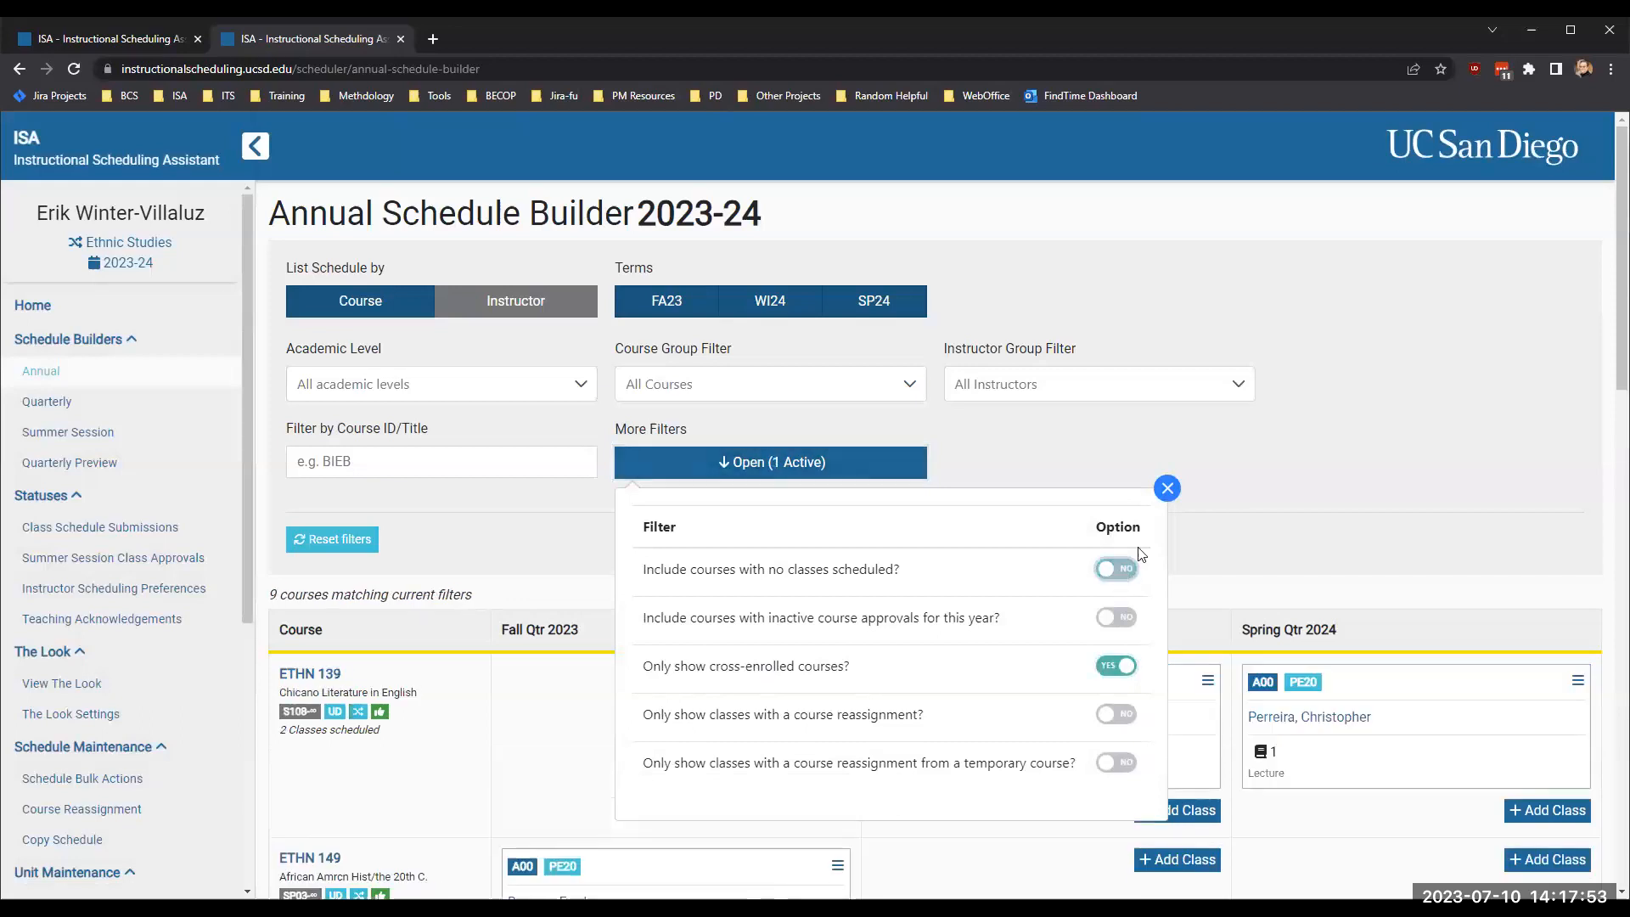
left_click(1246, 554)
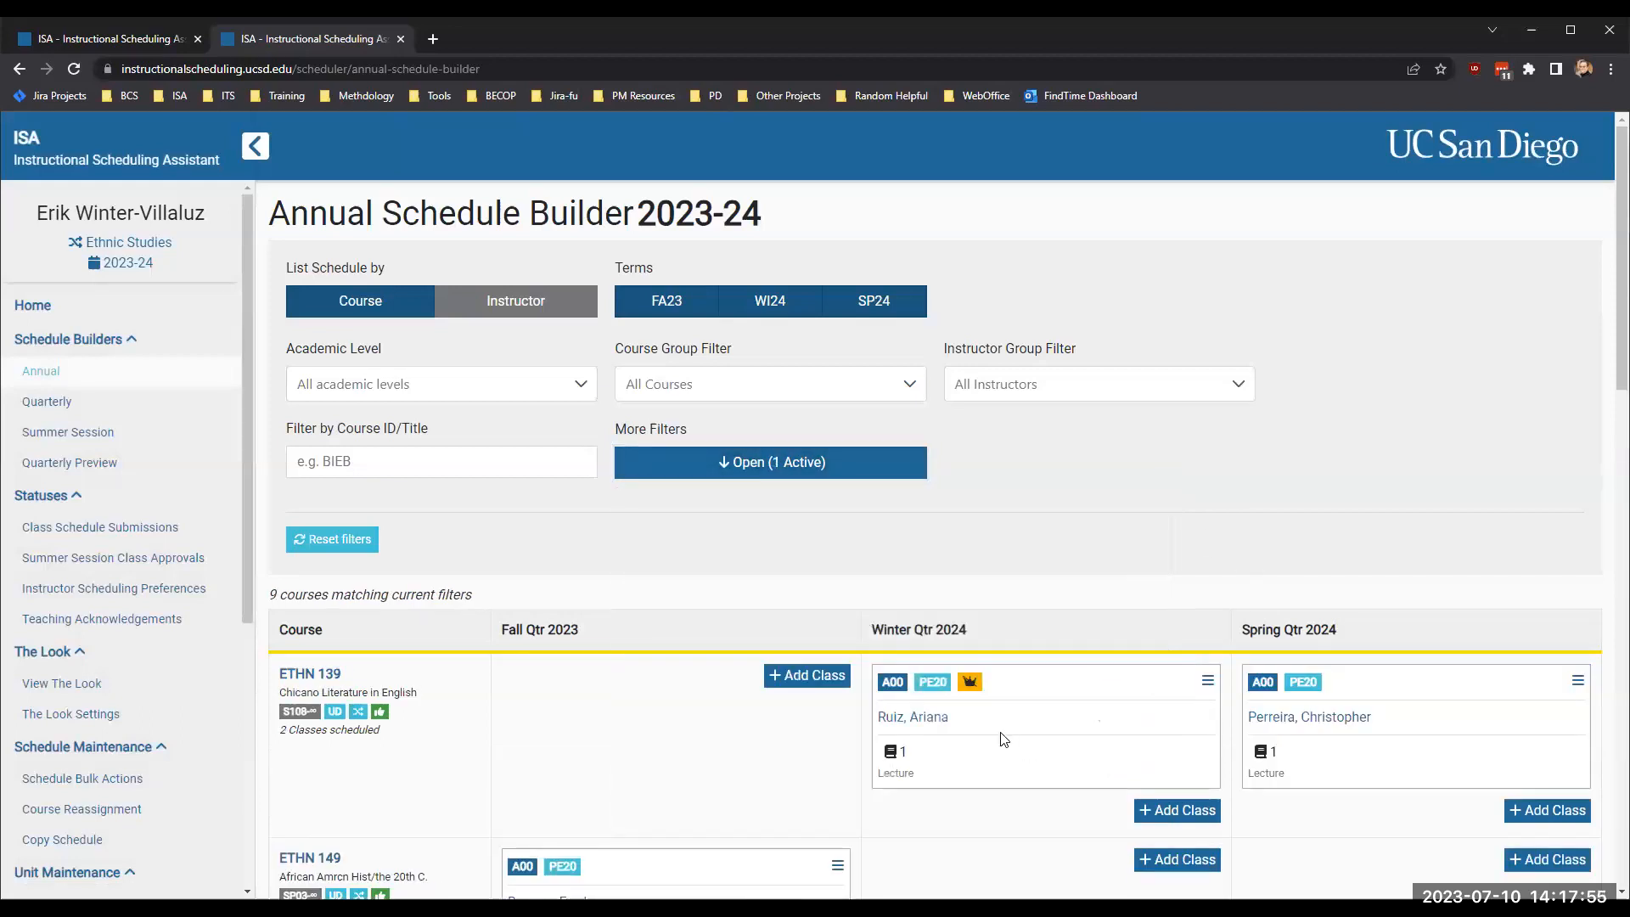
- Check the lead unit indicator on ETHN 154's Winter Qtr 2024 class and close the Ethnic Studies schedule
scroll(1003, 738, "down", 8)
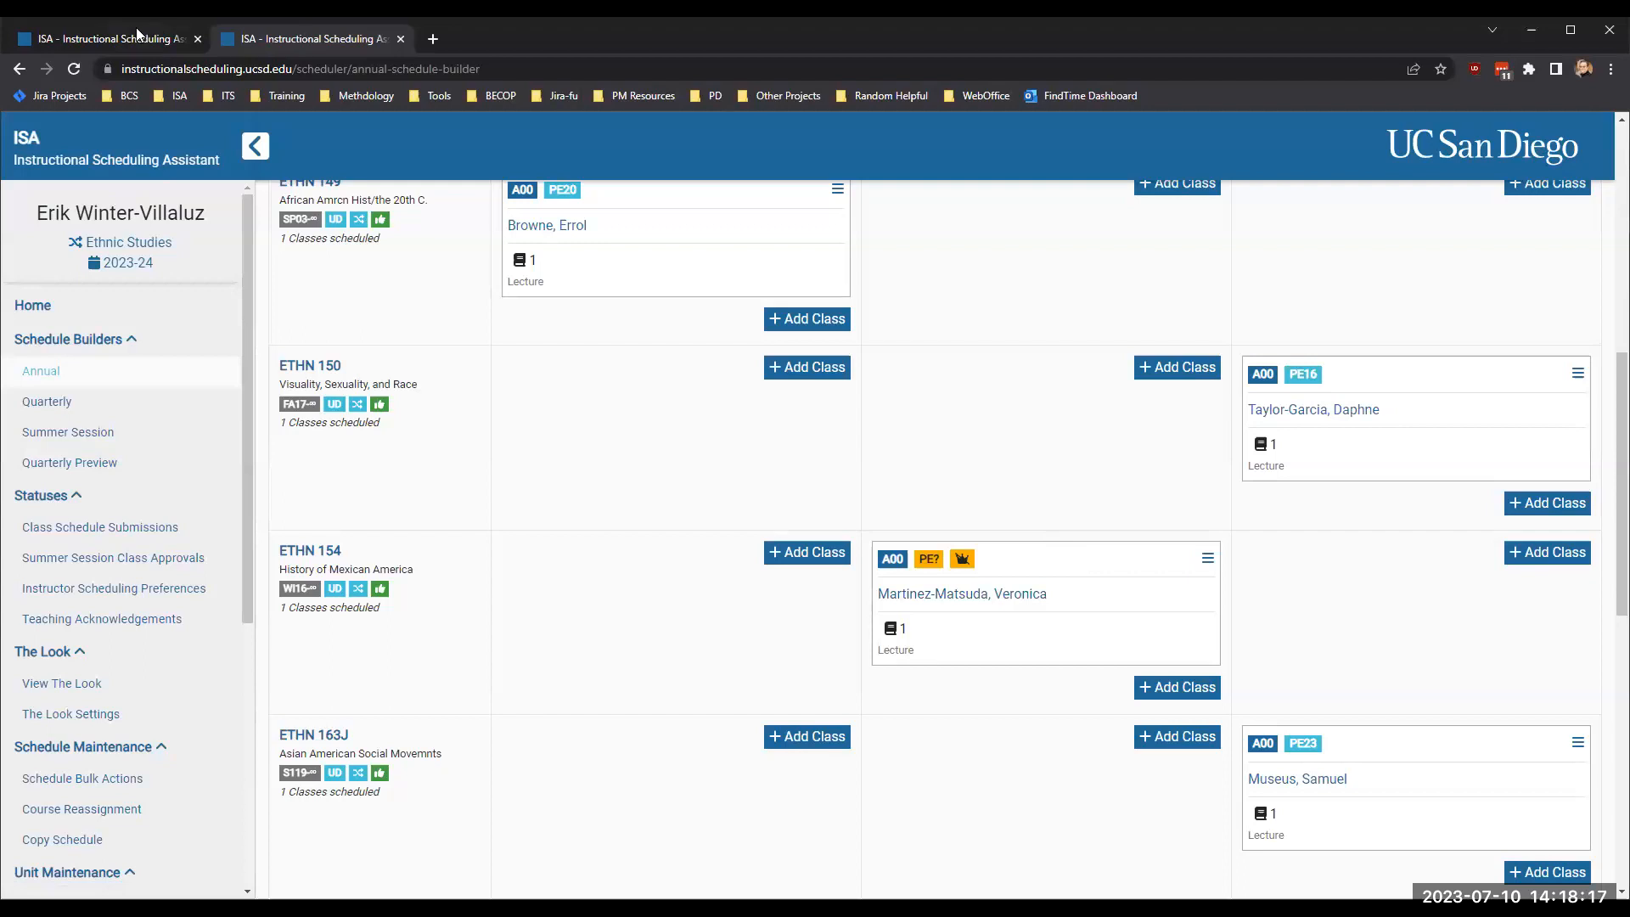
left_click(96, 38)
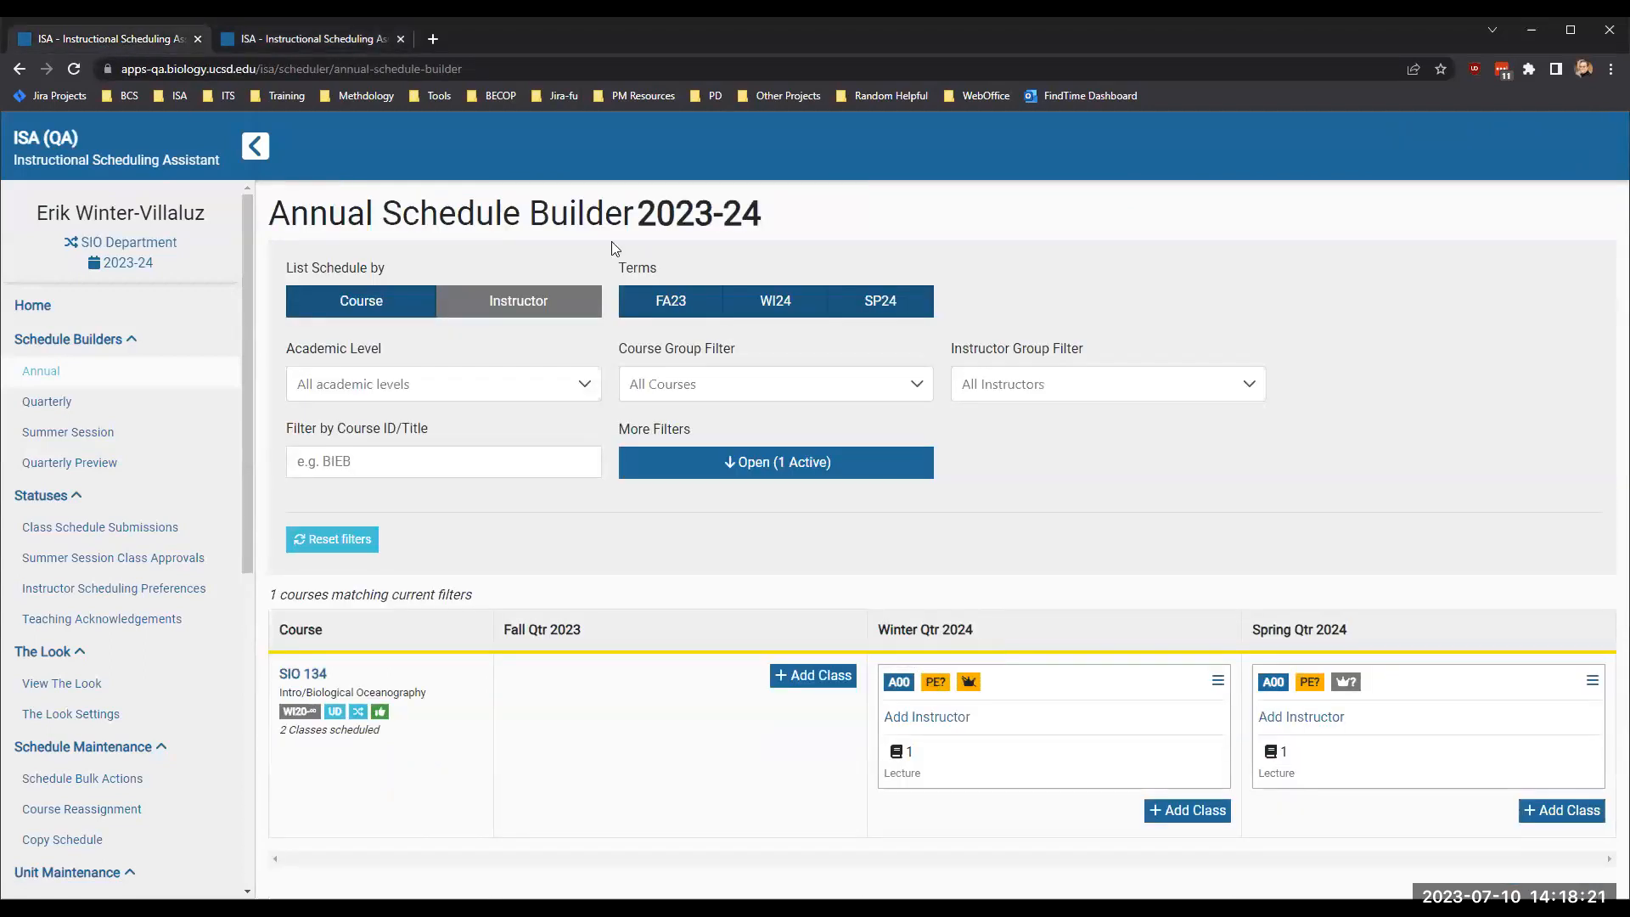
left_click(261, 39)
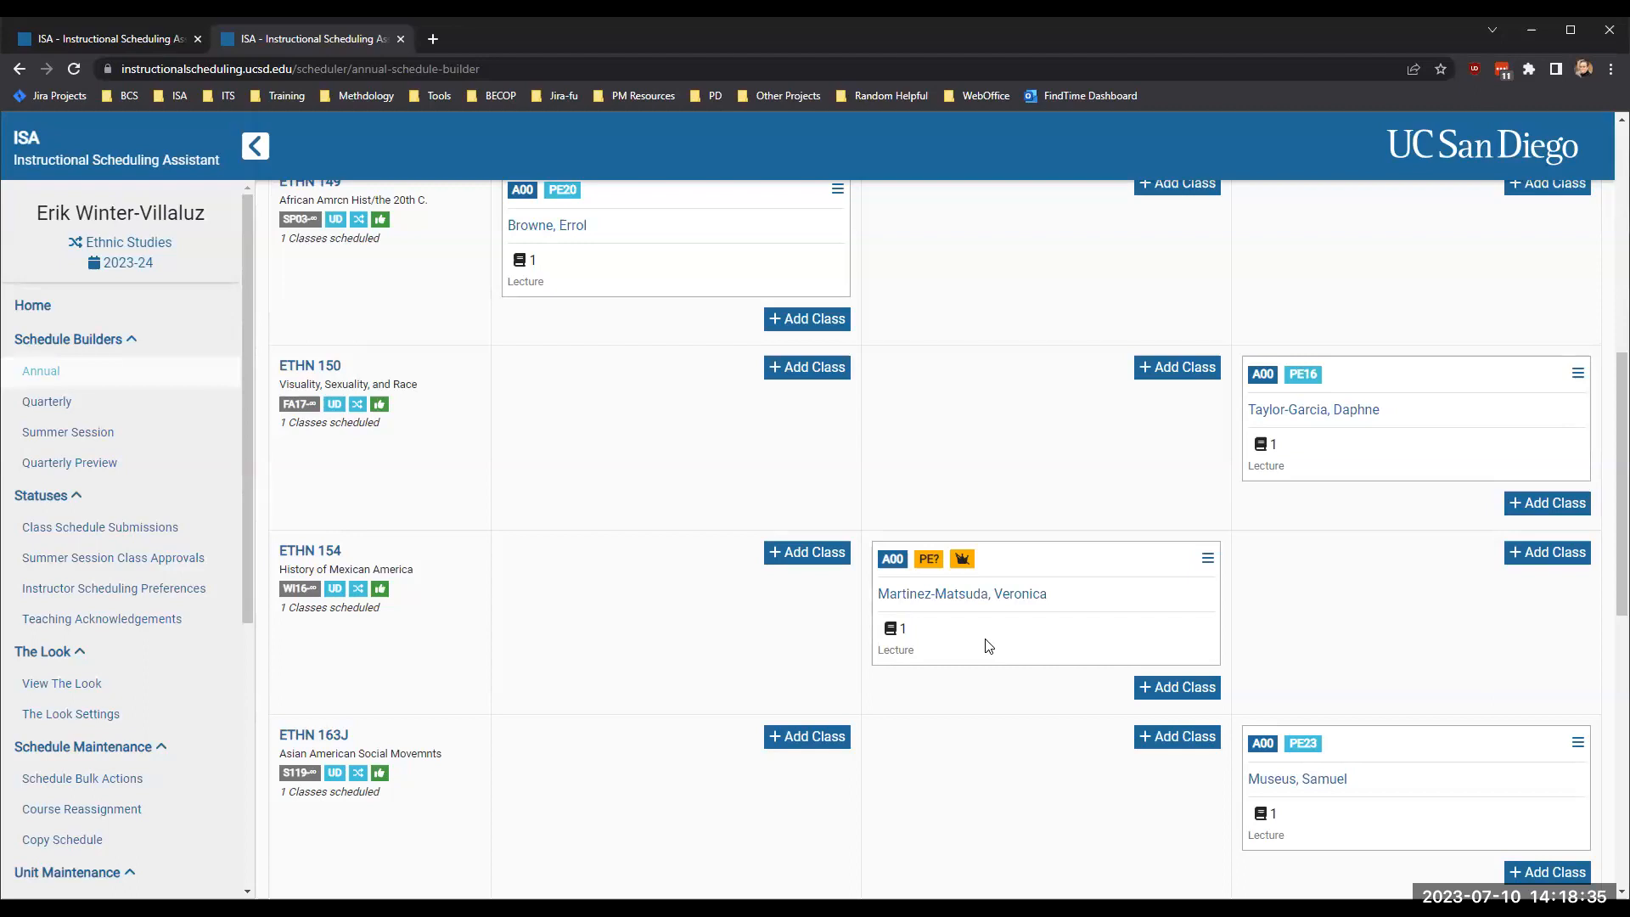
mouse_move(355, 596)
left_click(398, 40)
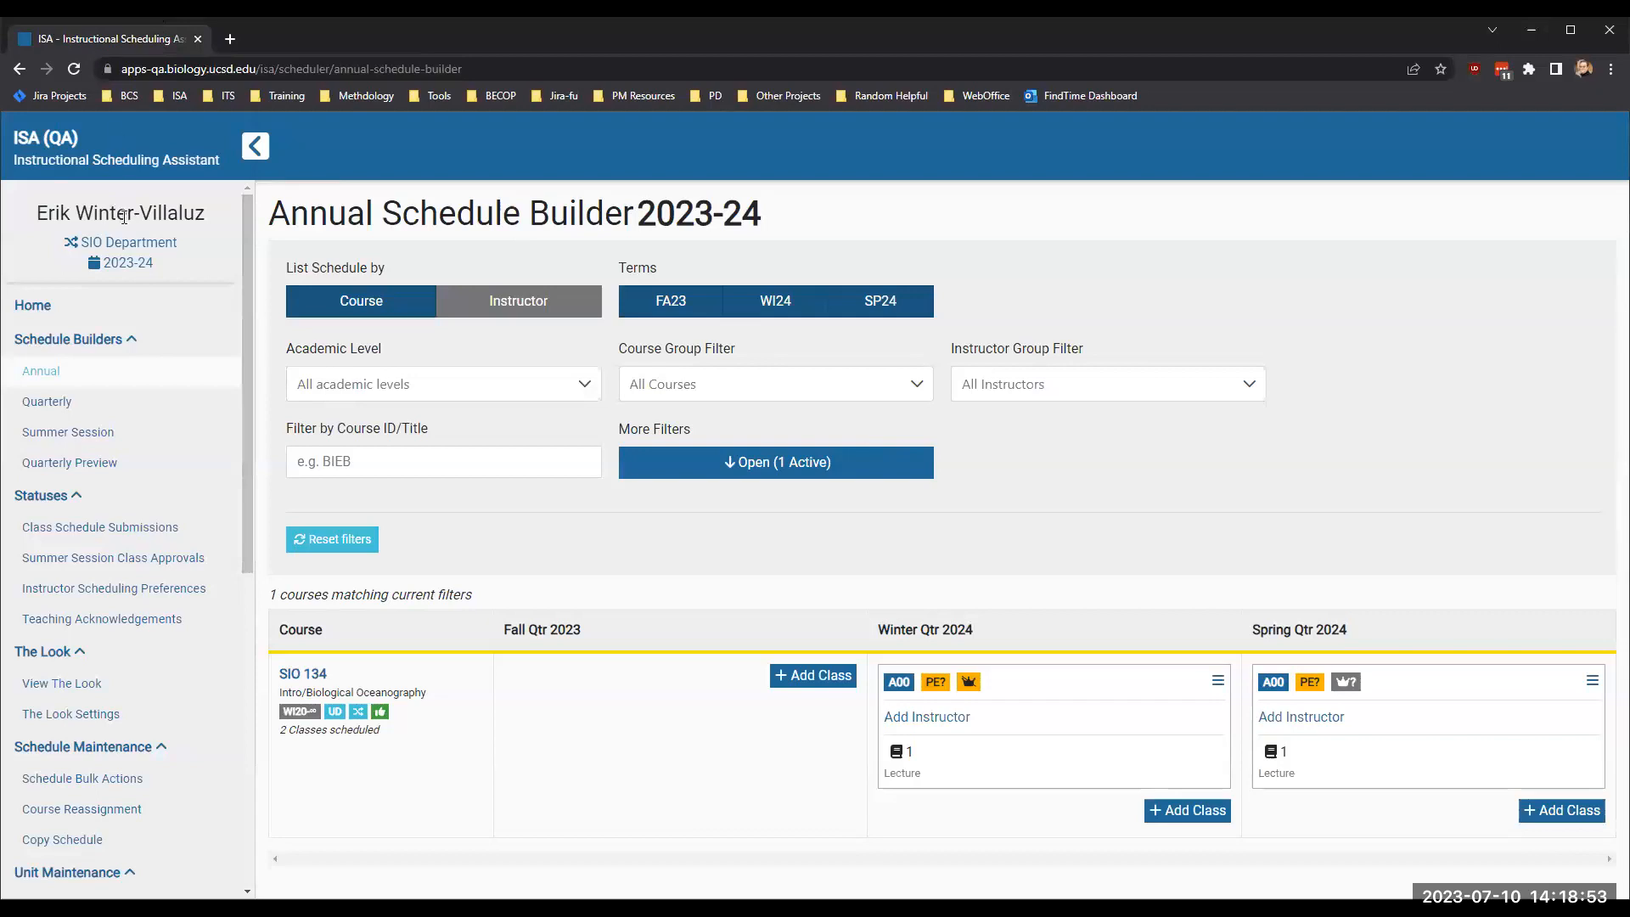
left_click_drag(126, 263, 197, 260)
left_click(197, 261)
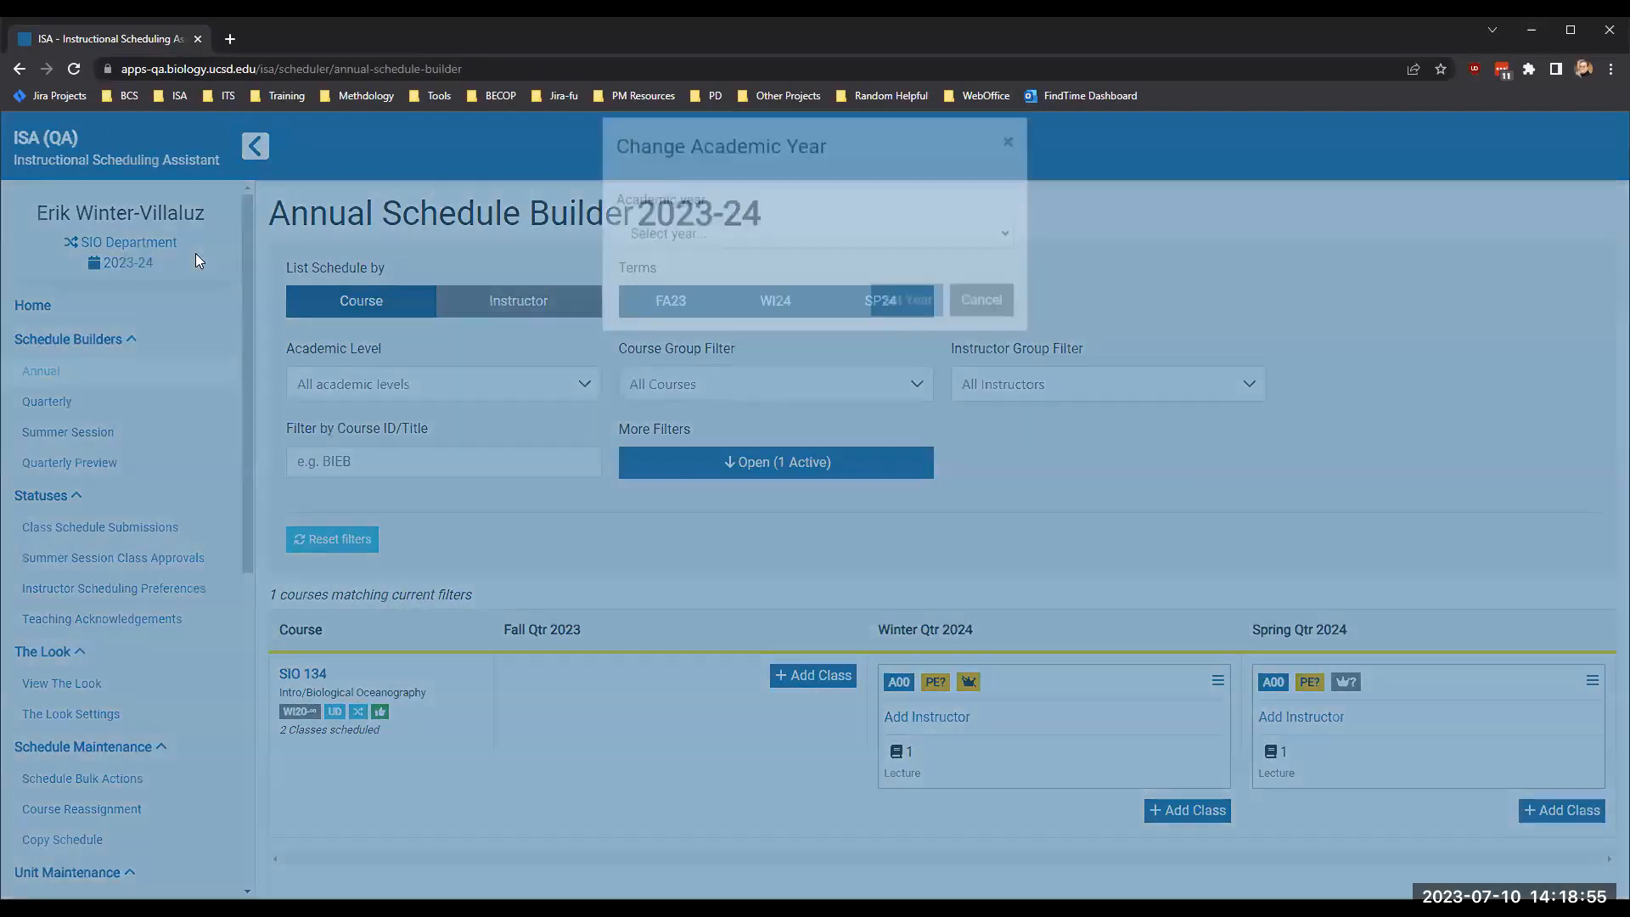
left_click(981, 317)
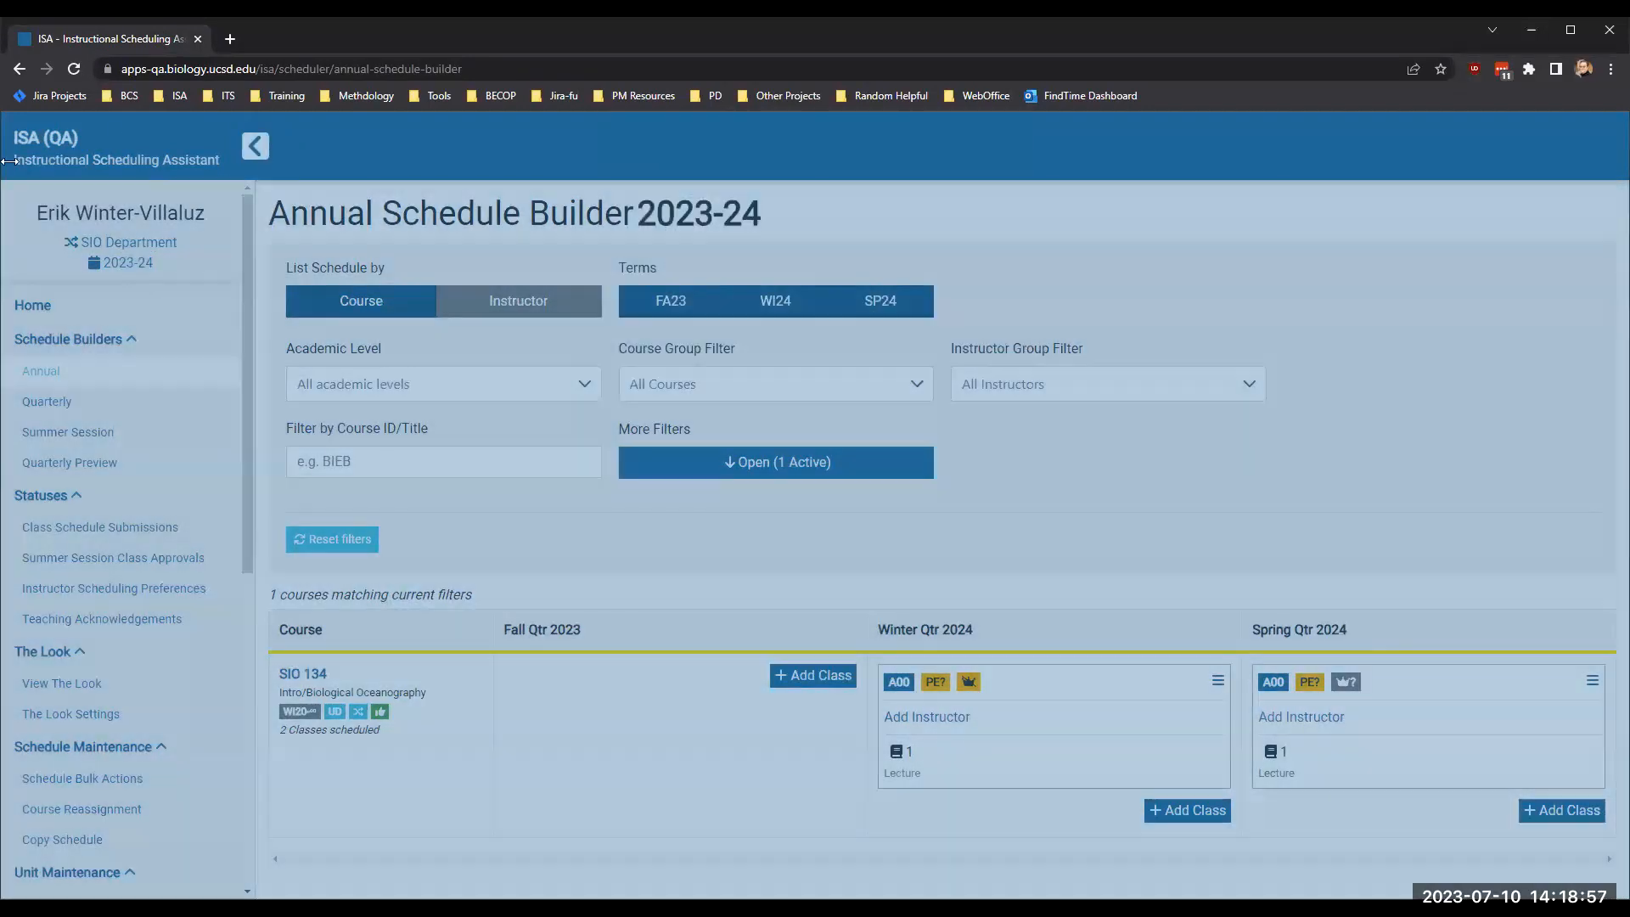
- Switch the active unit from SIO Department to School of Biological Sciences
left_click(124, 246)
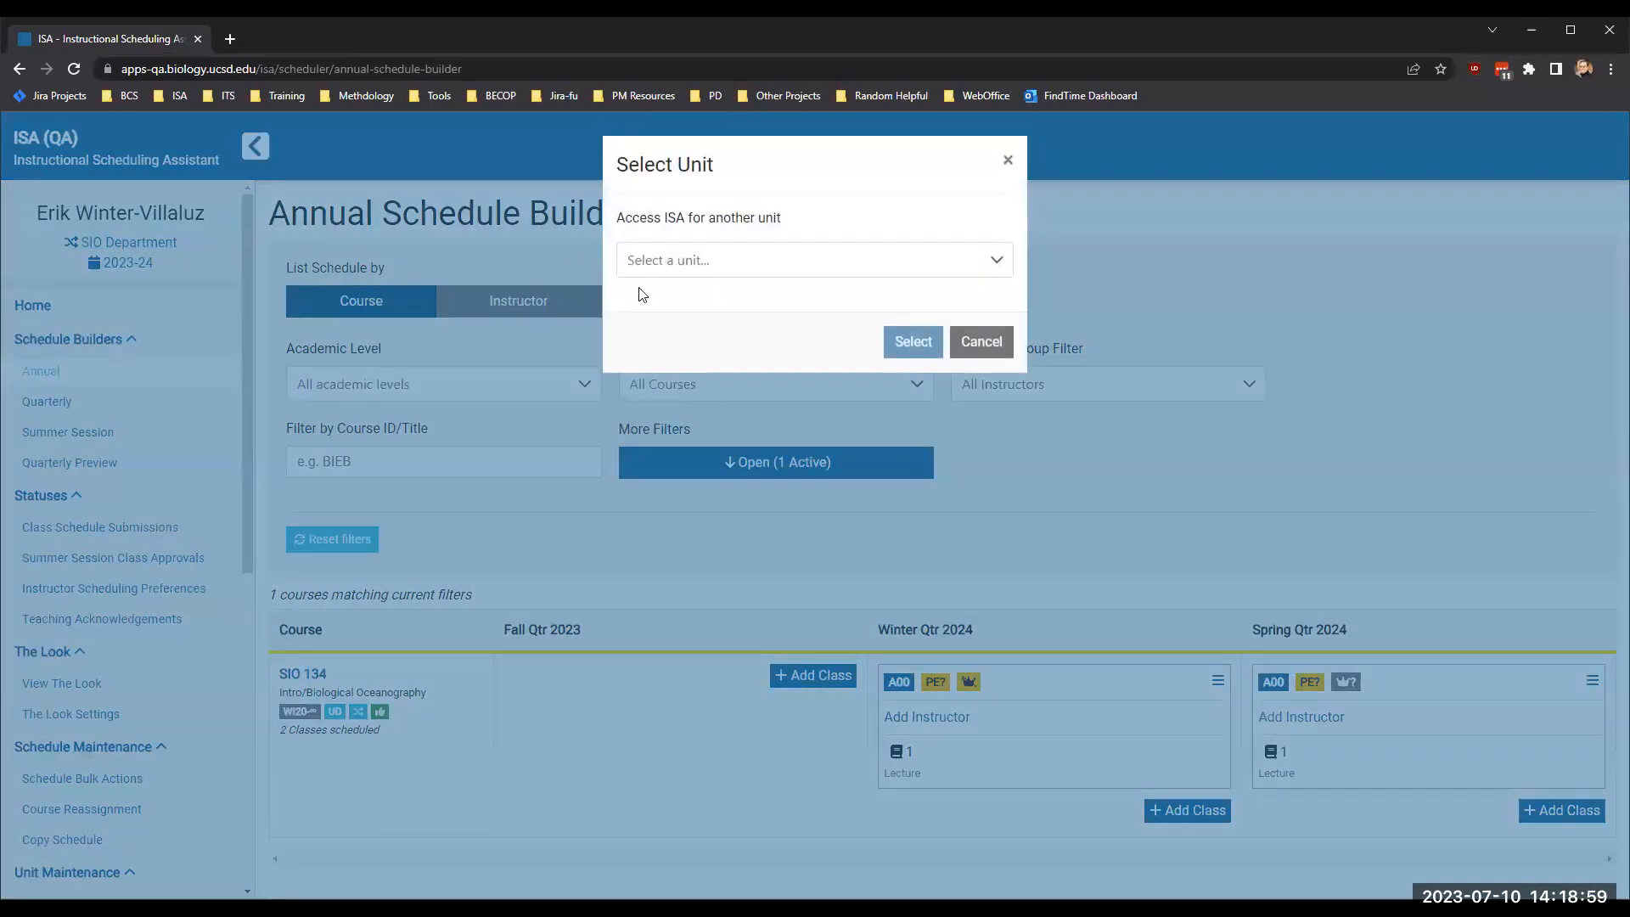
left_click(701, 263)
type("bil")
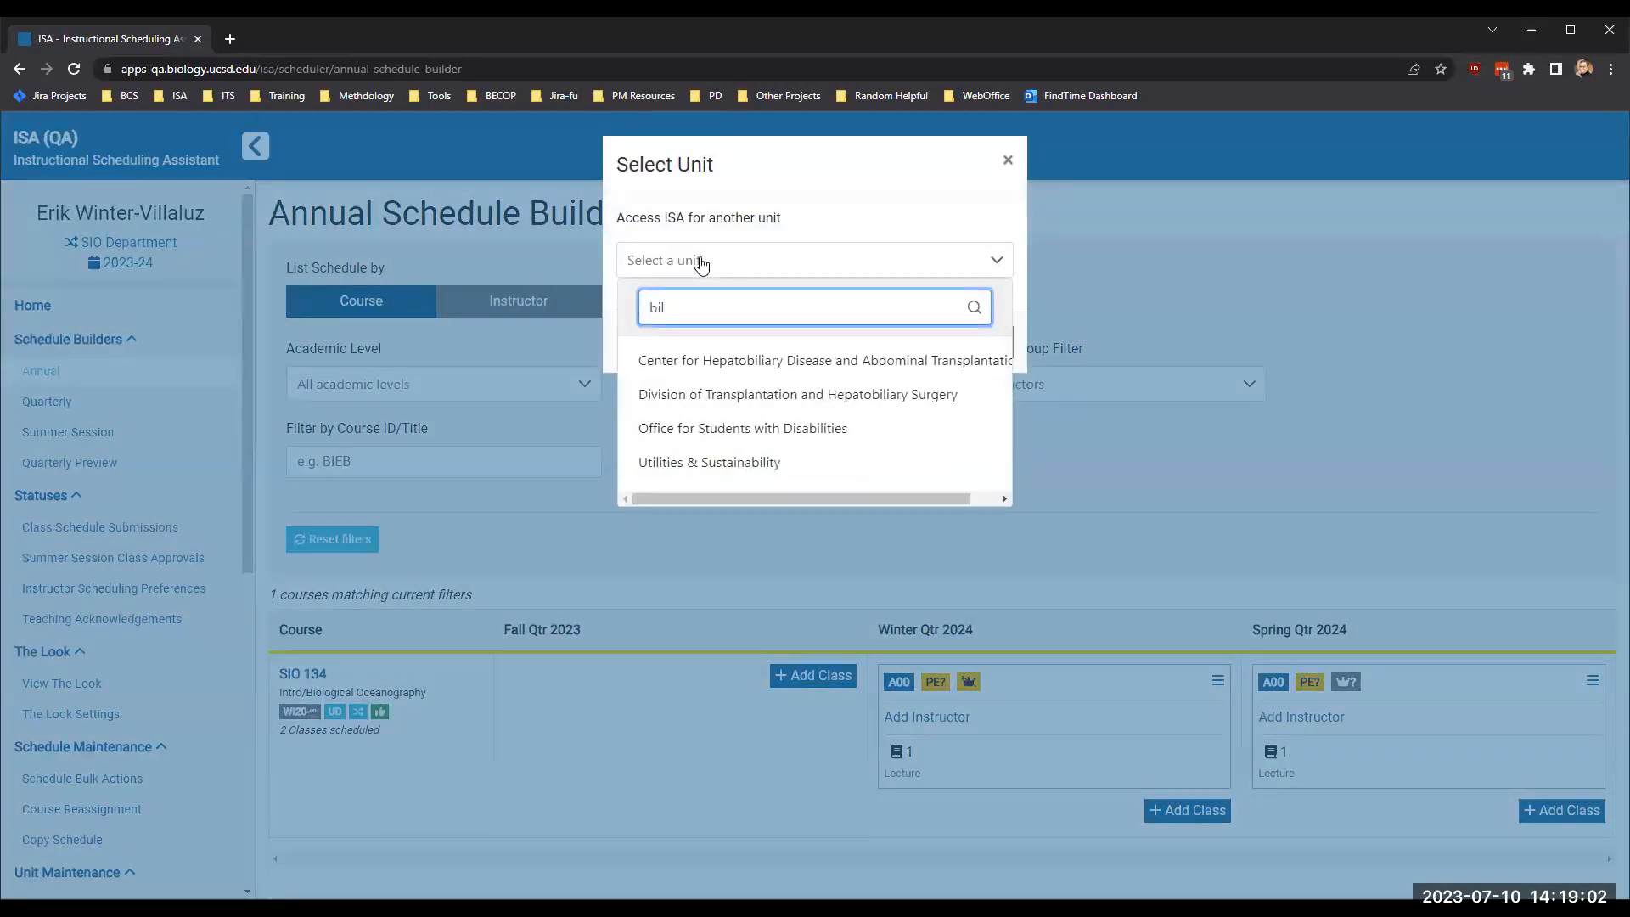
key("BackSpace")
type("ol")
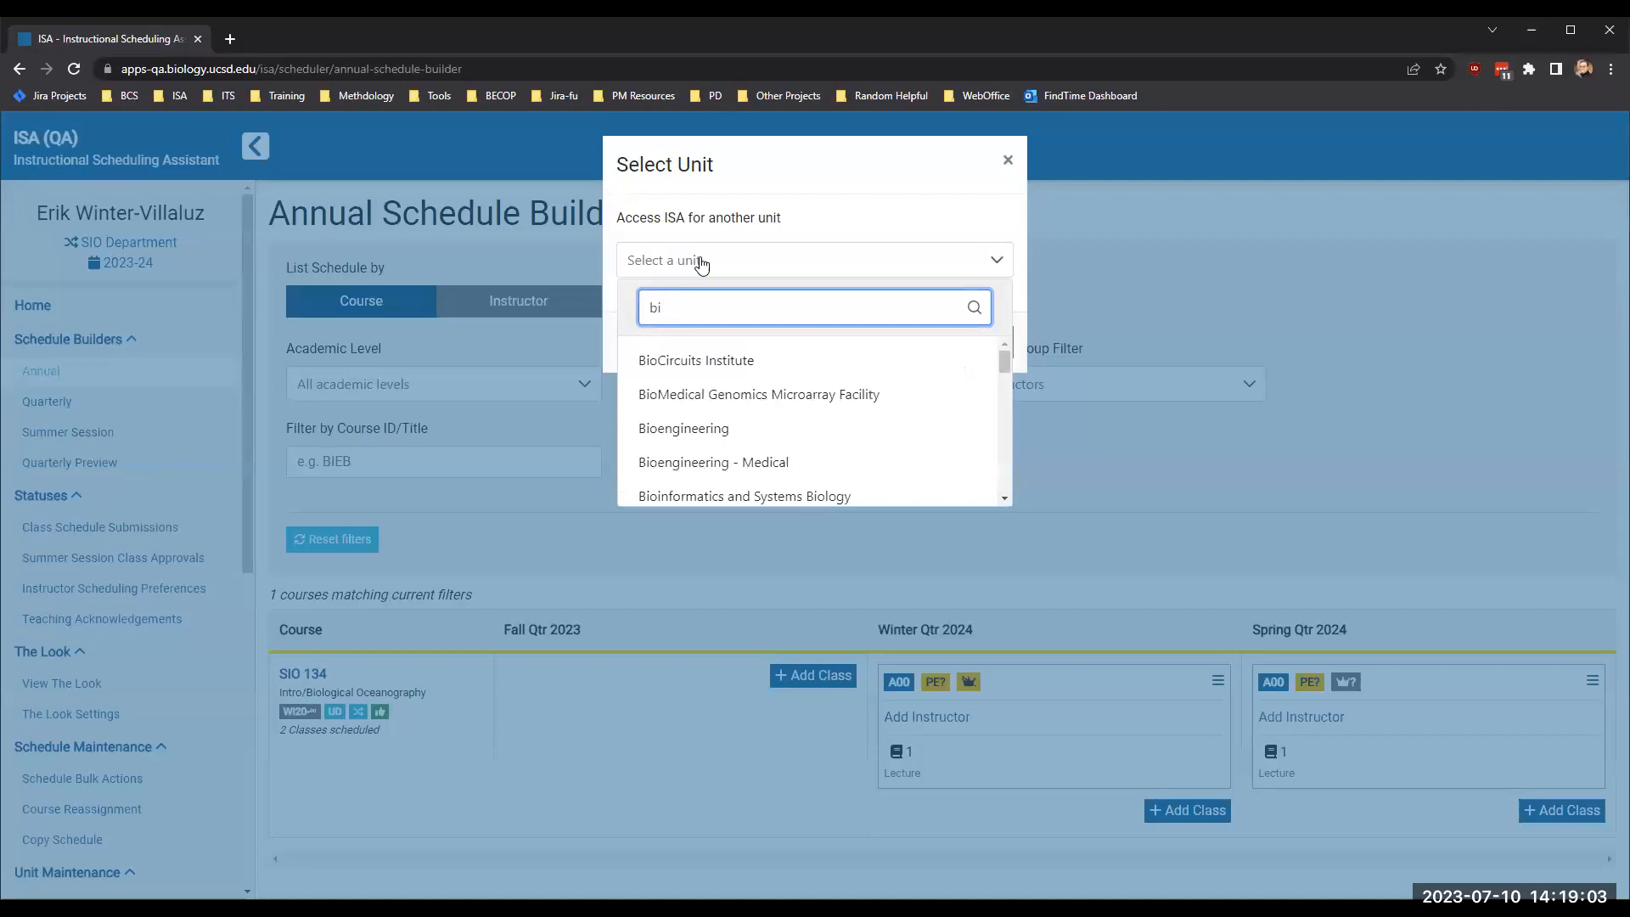
type("ogi")
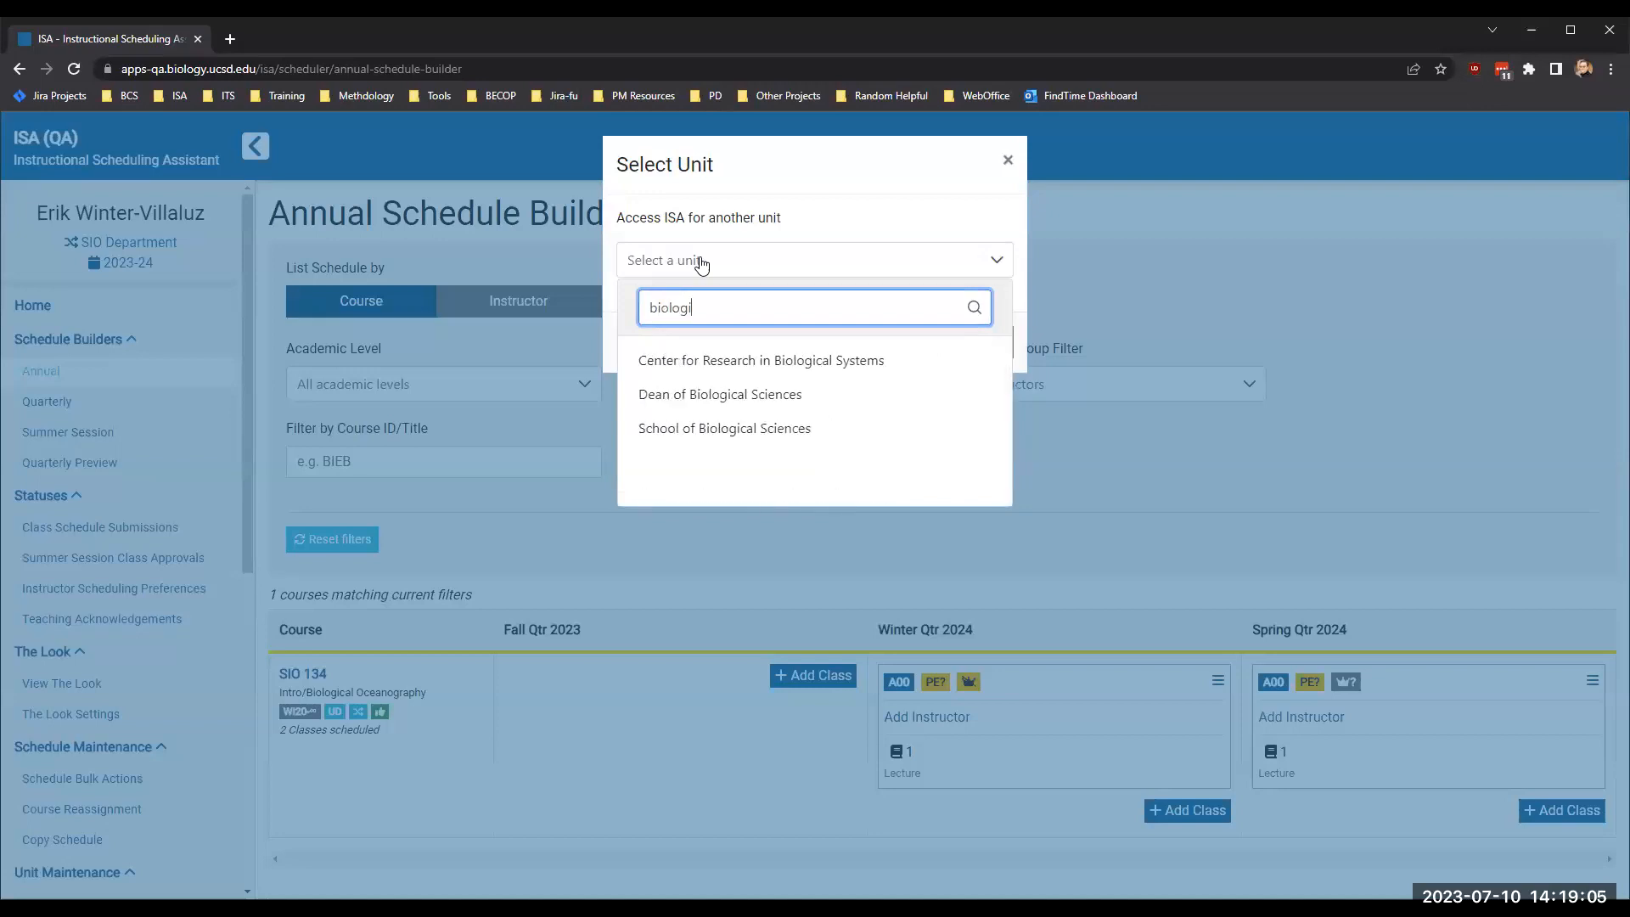
left_click(706, 426)
left_click(815, 339)
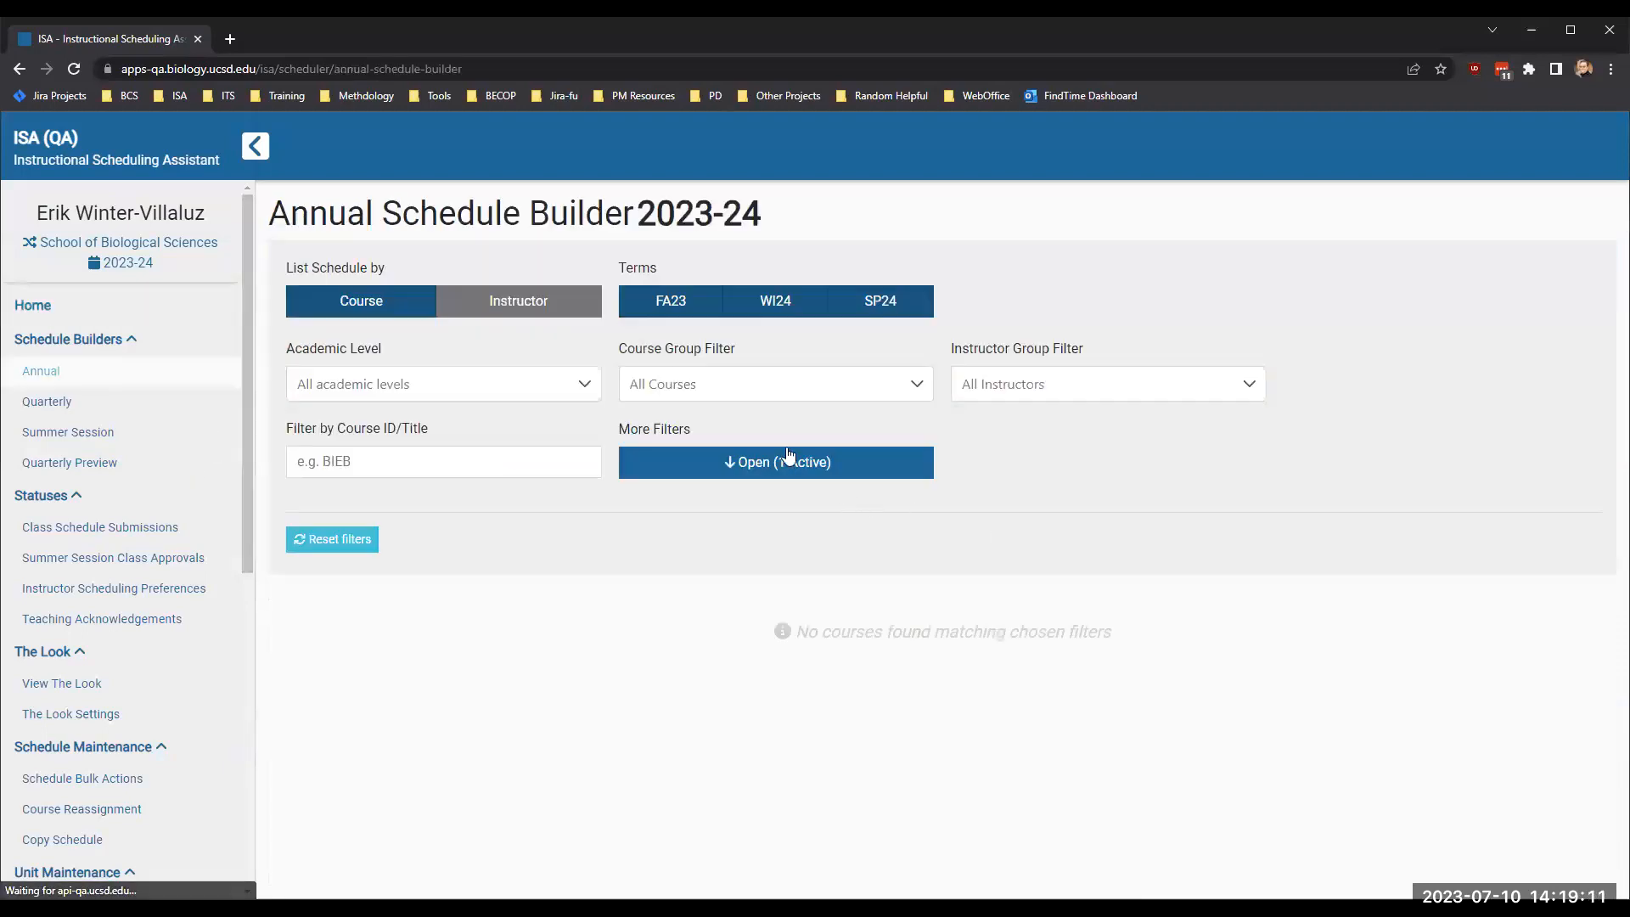
- Review the additional filter options and check the lead unit indicator on BIEB 134's Spring Qtr 2024 class
left_click(785, 460)
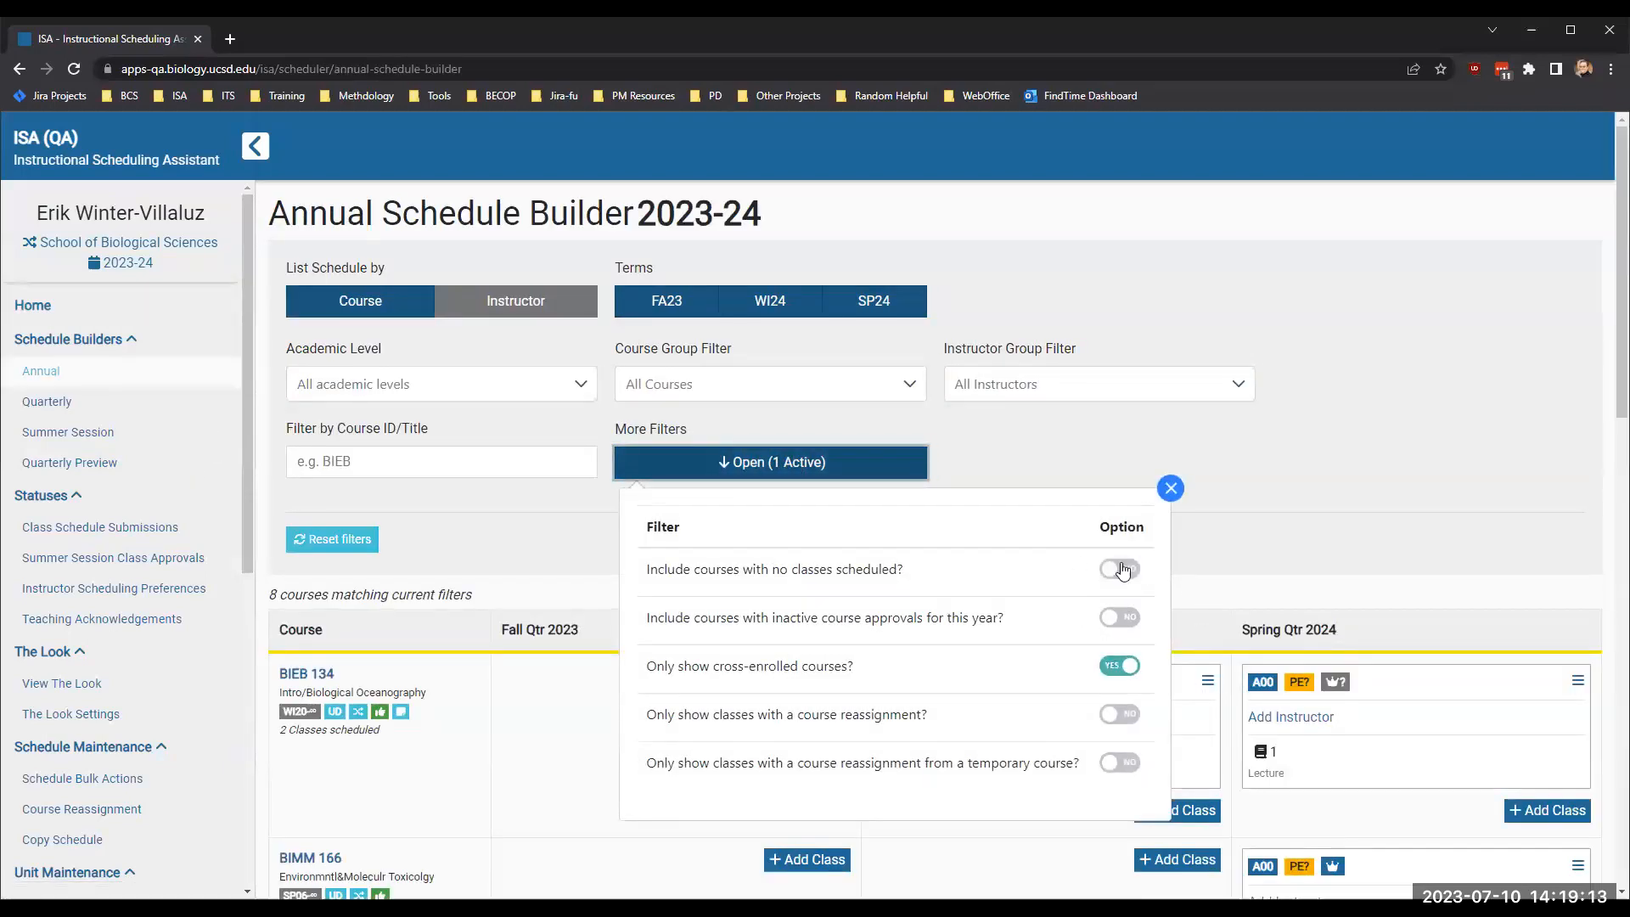
left_click(1266, 548)
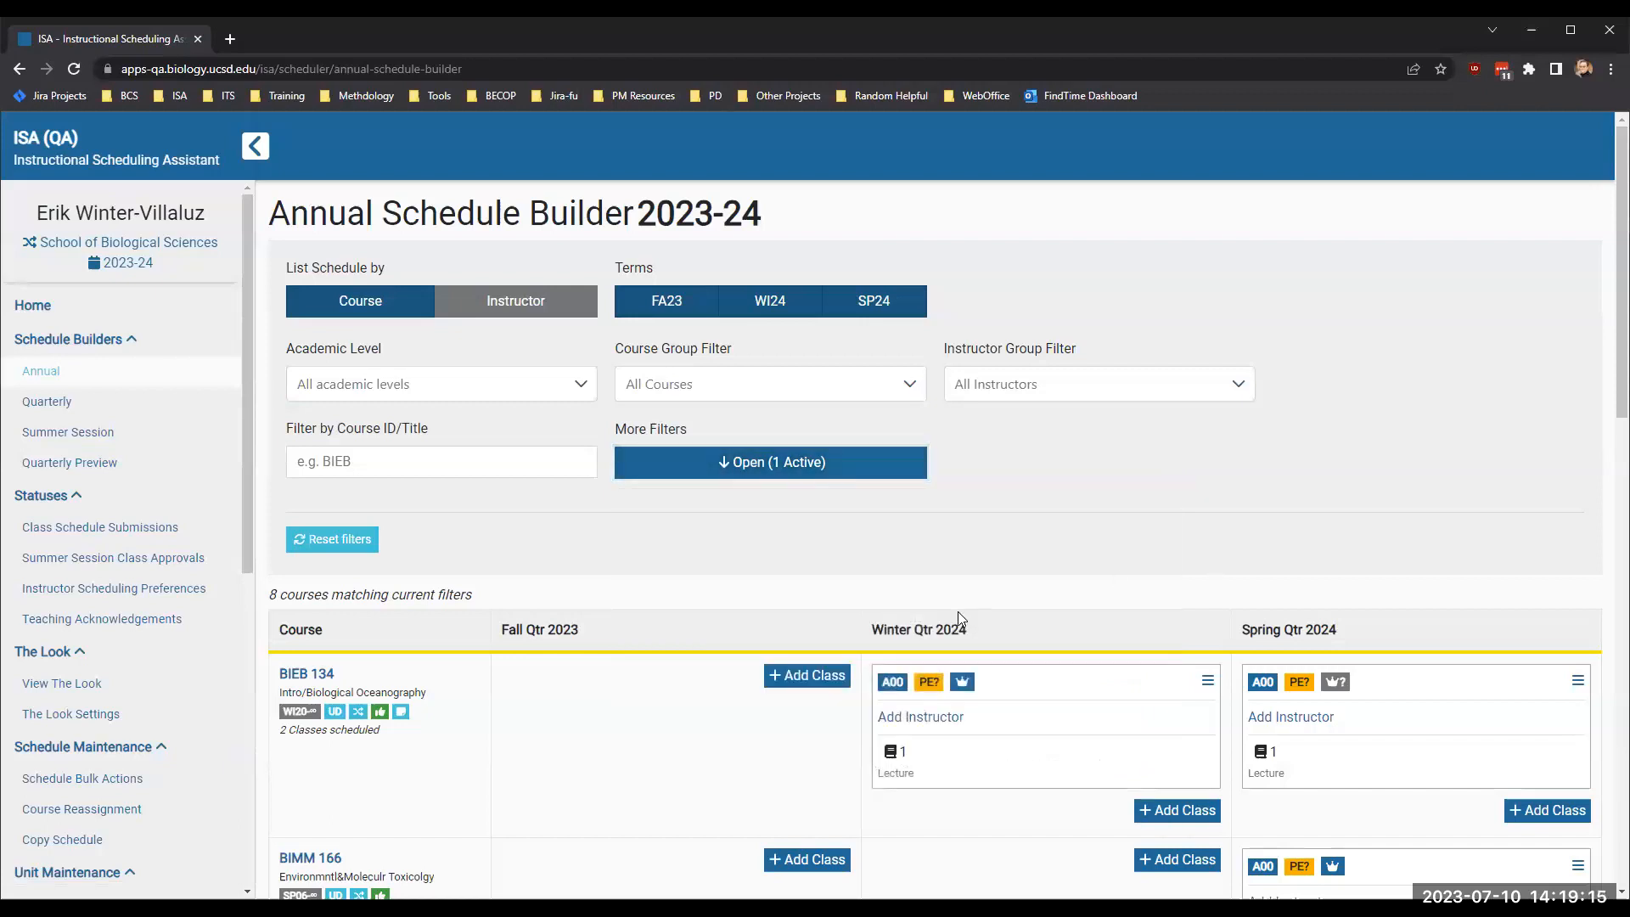
scroll(959, 614, "down", 1)
scroll(959, 615, "down", 2)
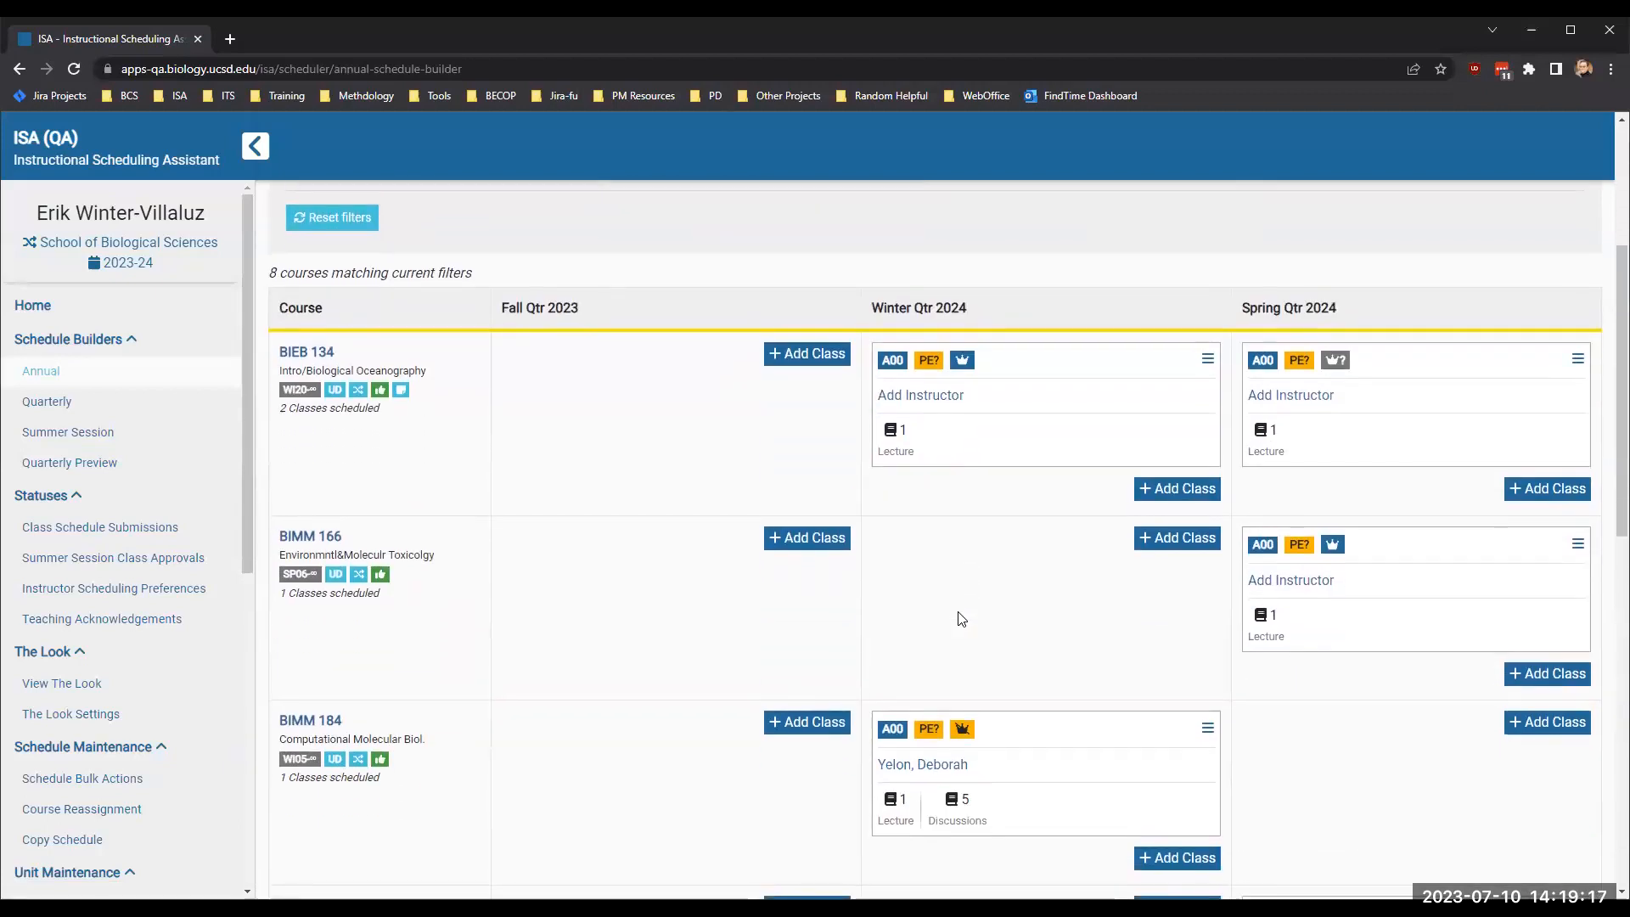
scroll(961, 618, "up", 2)
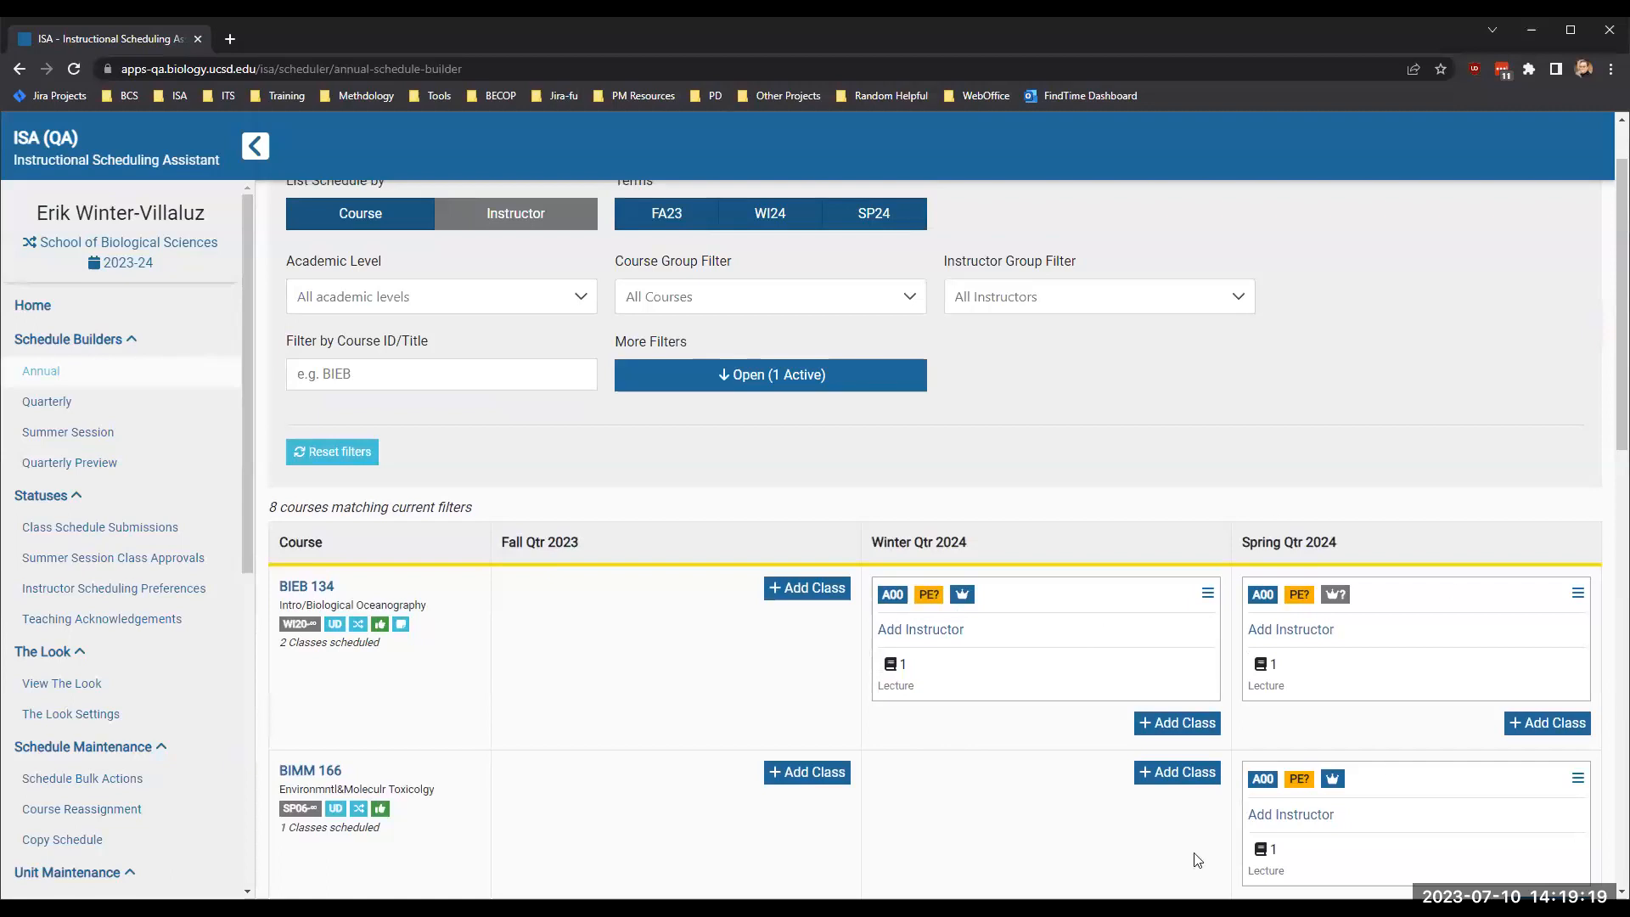
scroll(967, 743, "down", 1)
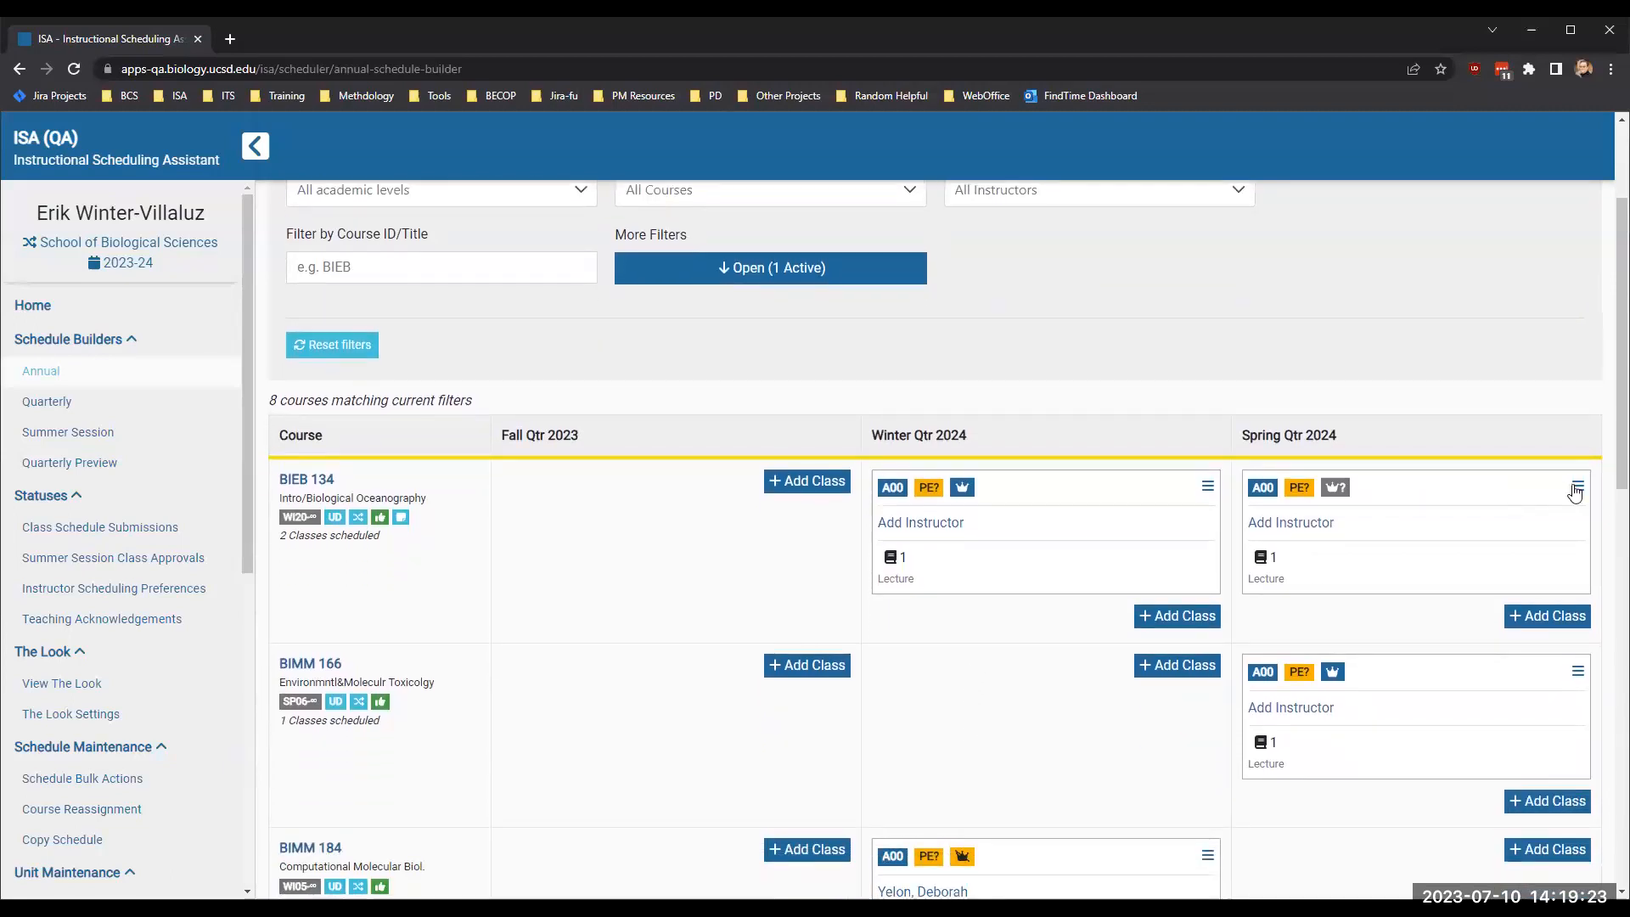
mouse_move(1339, 500)
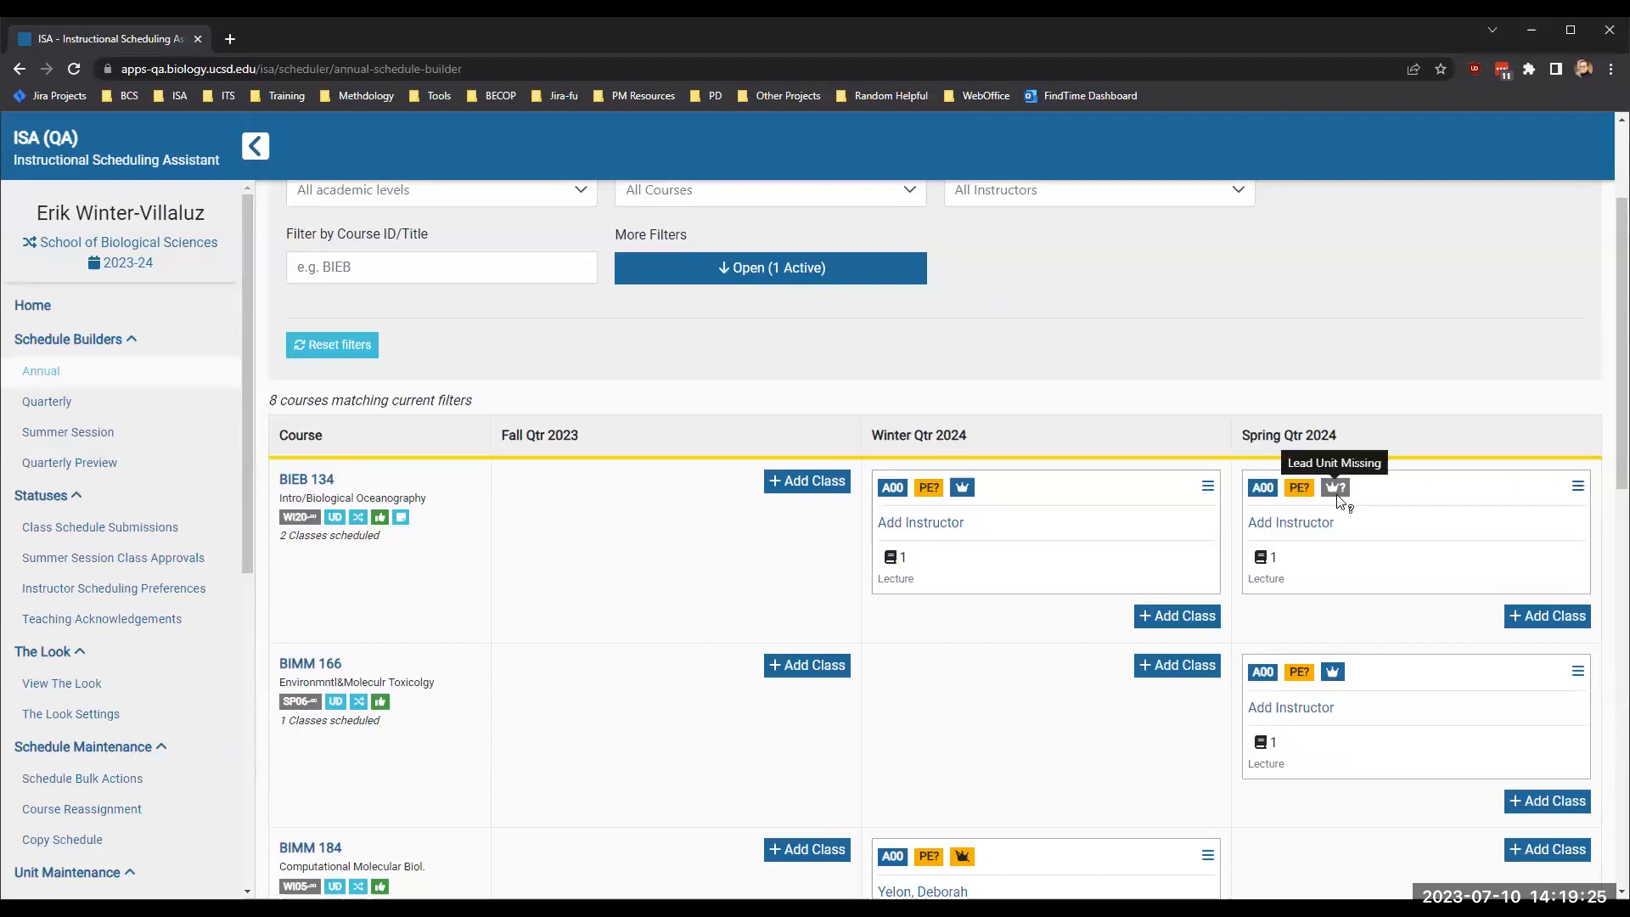
- Open all class details for BIEB 134's Spring Qtr 2024 class and review its linked class details
left_click(1577, 486)
left_click(1471, 525)
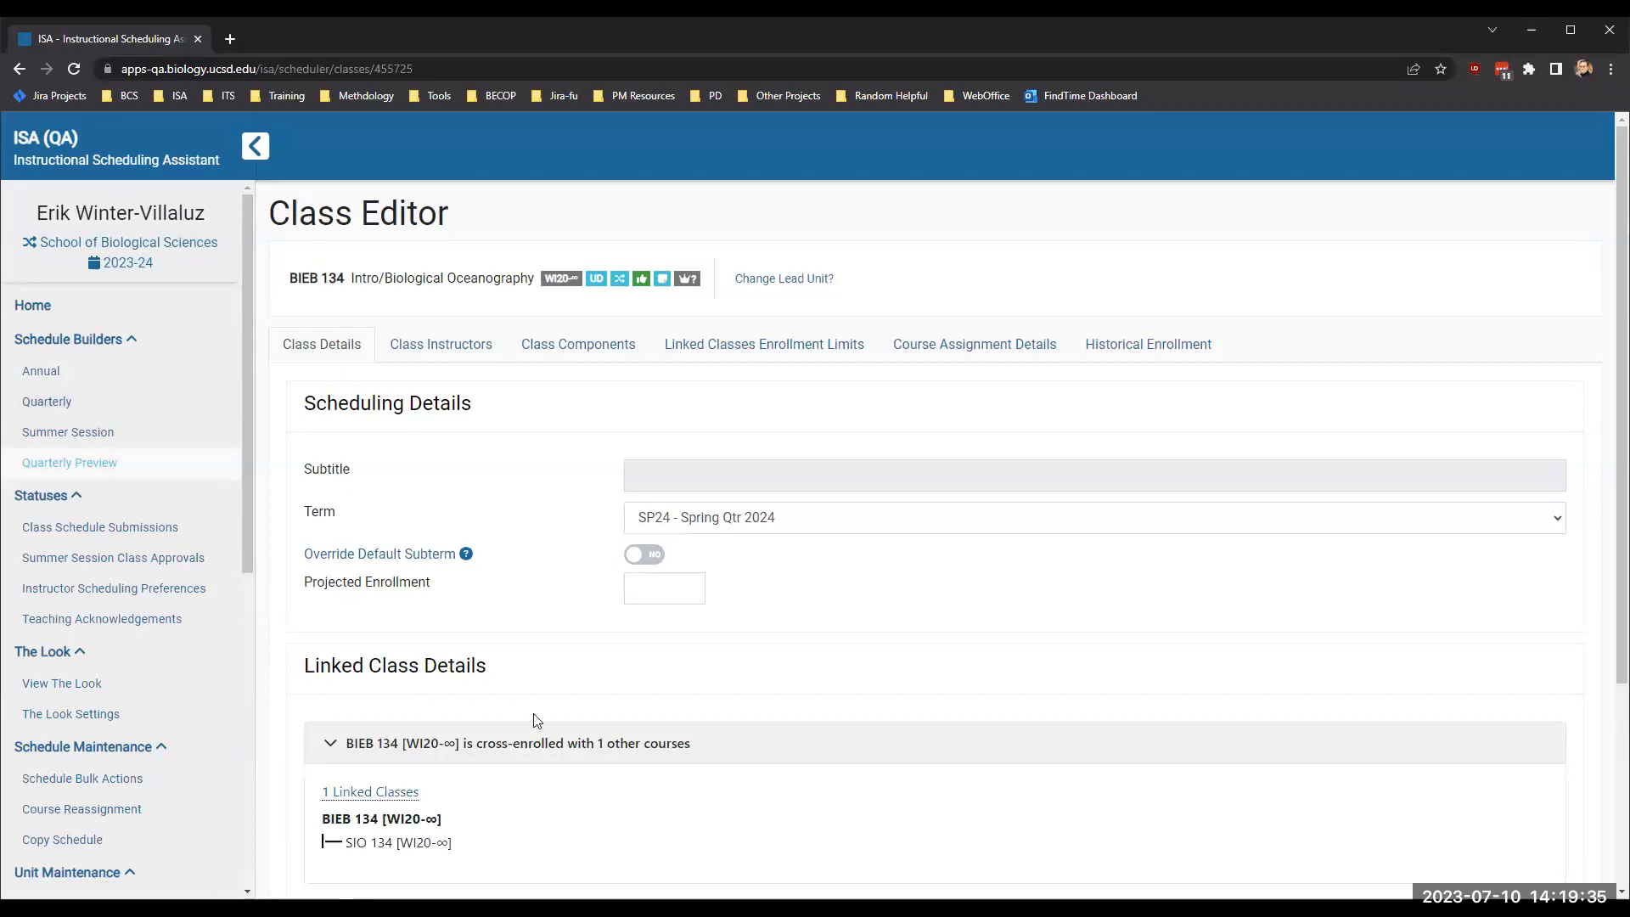
scroll(555, 597, "down", 3)
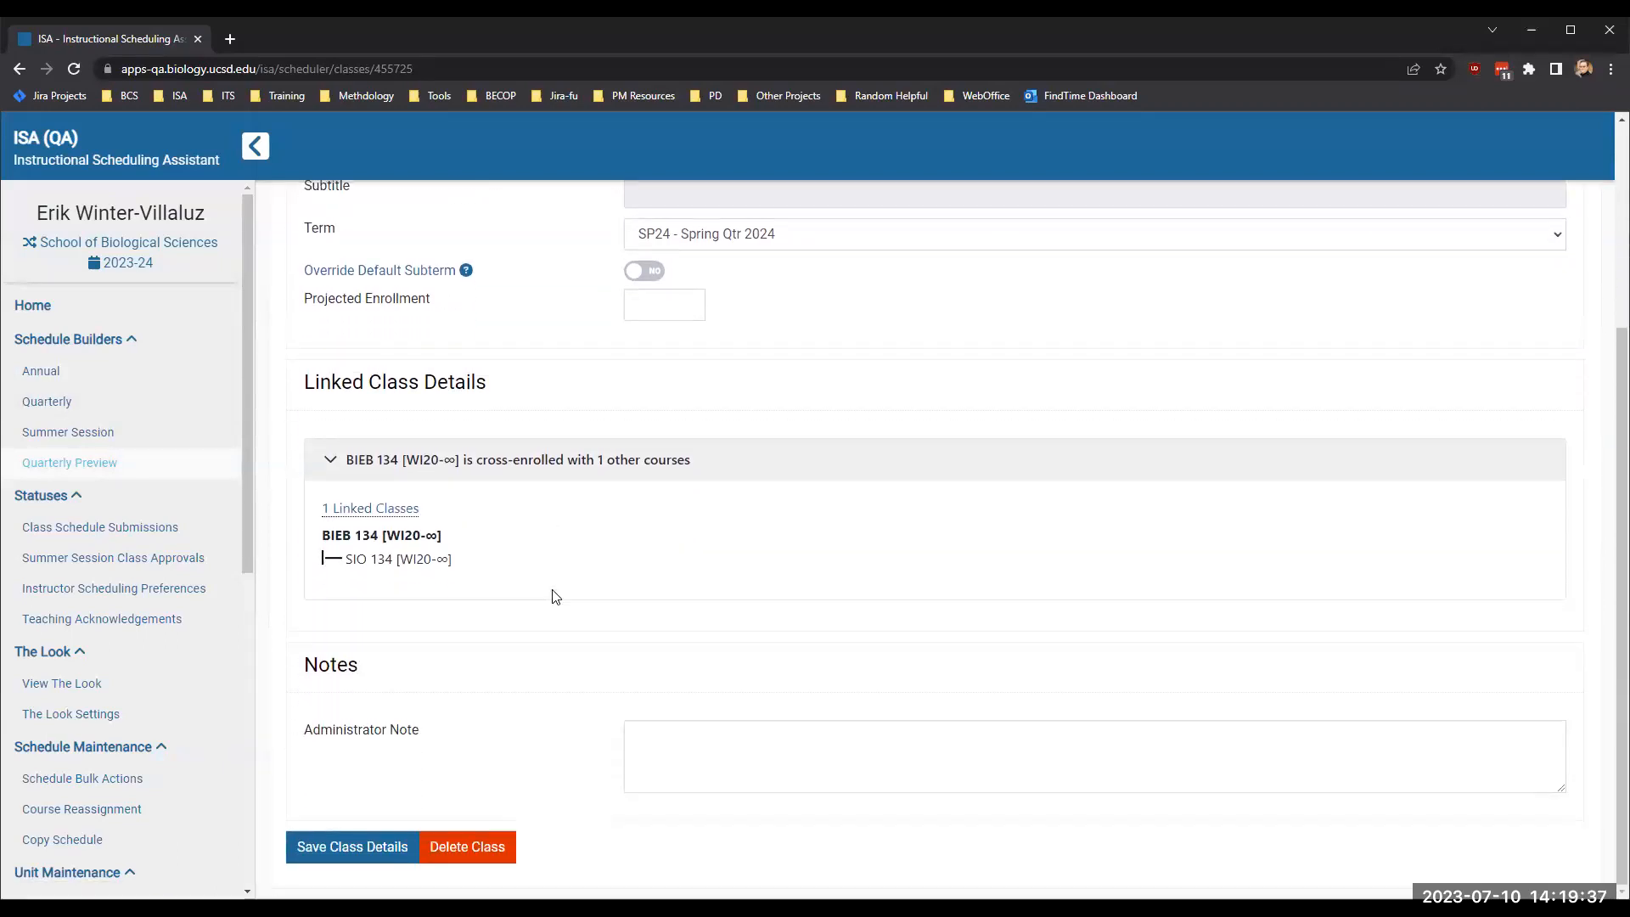
scroll(555, 597, "up", 3)
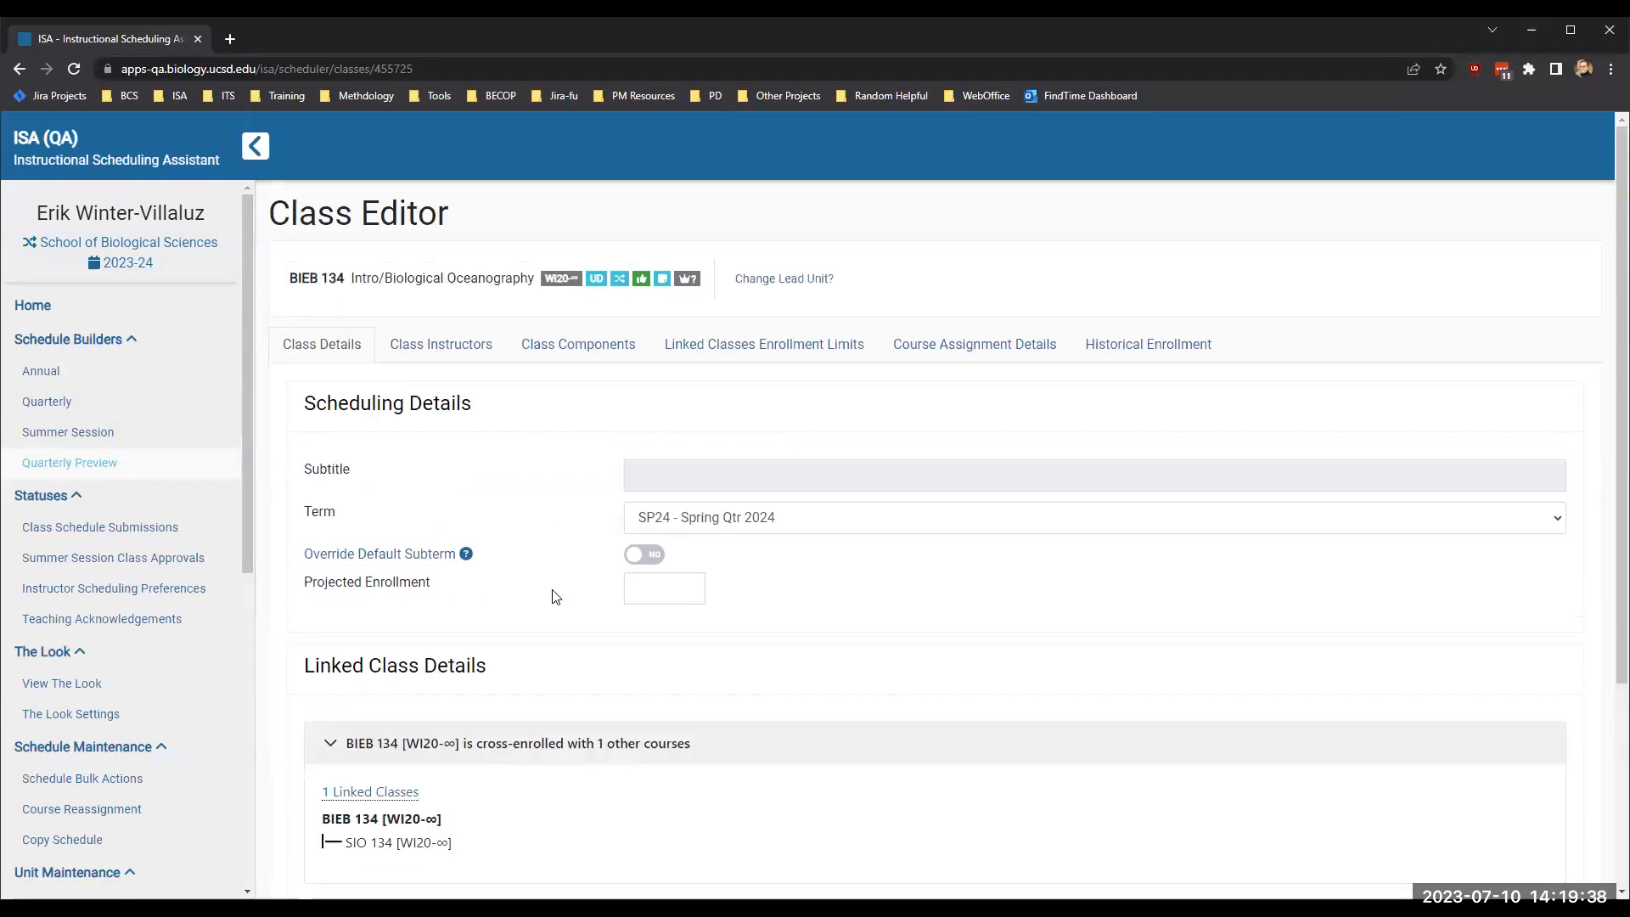
- View the lead unit choices for BIEB 134 from its class editor and cancel without choosing one
left_click(791, 280)
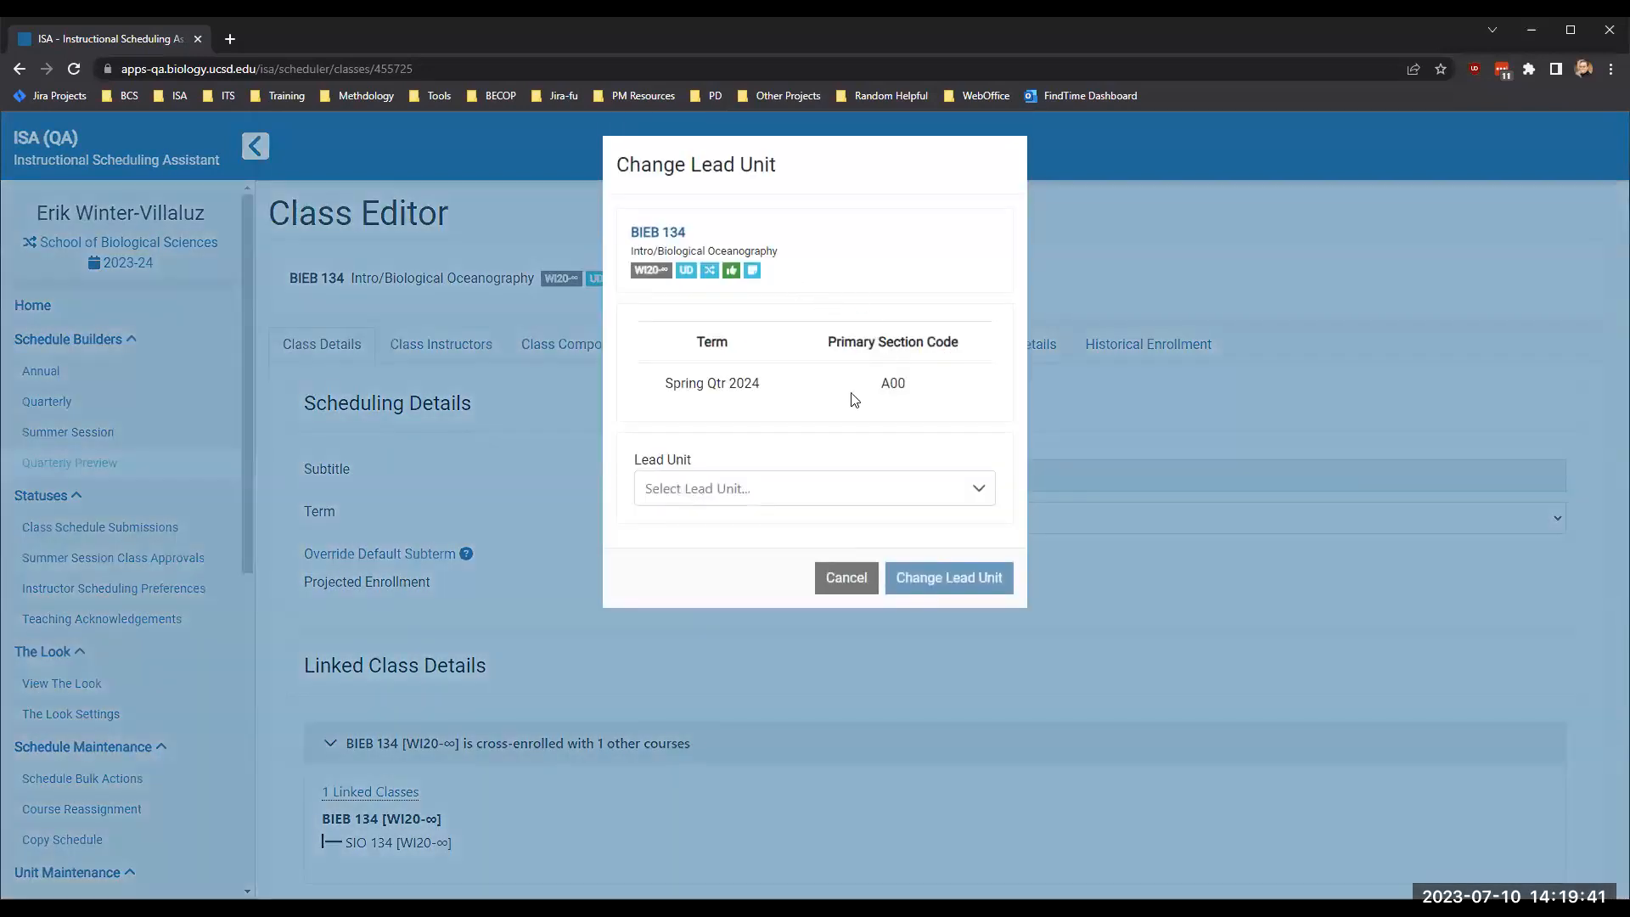
left_click(746, 497)
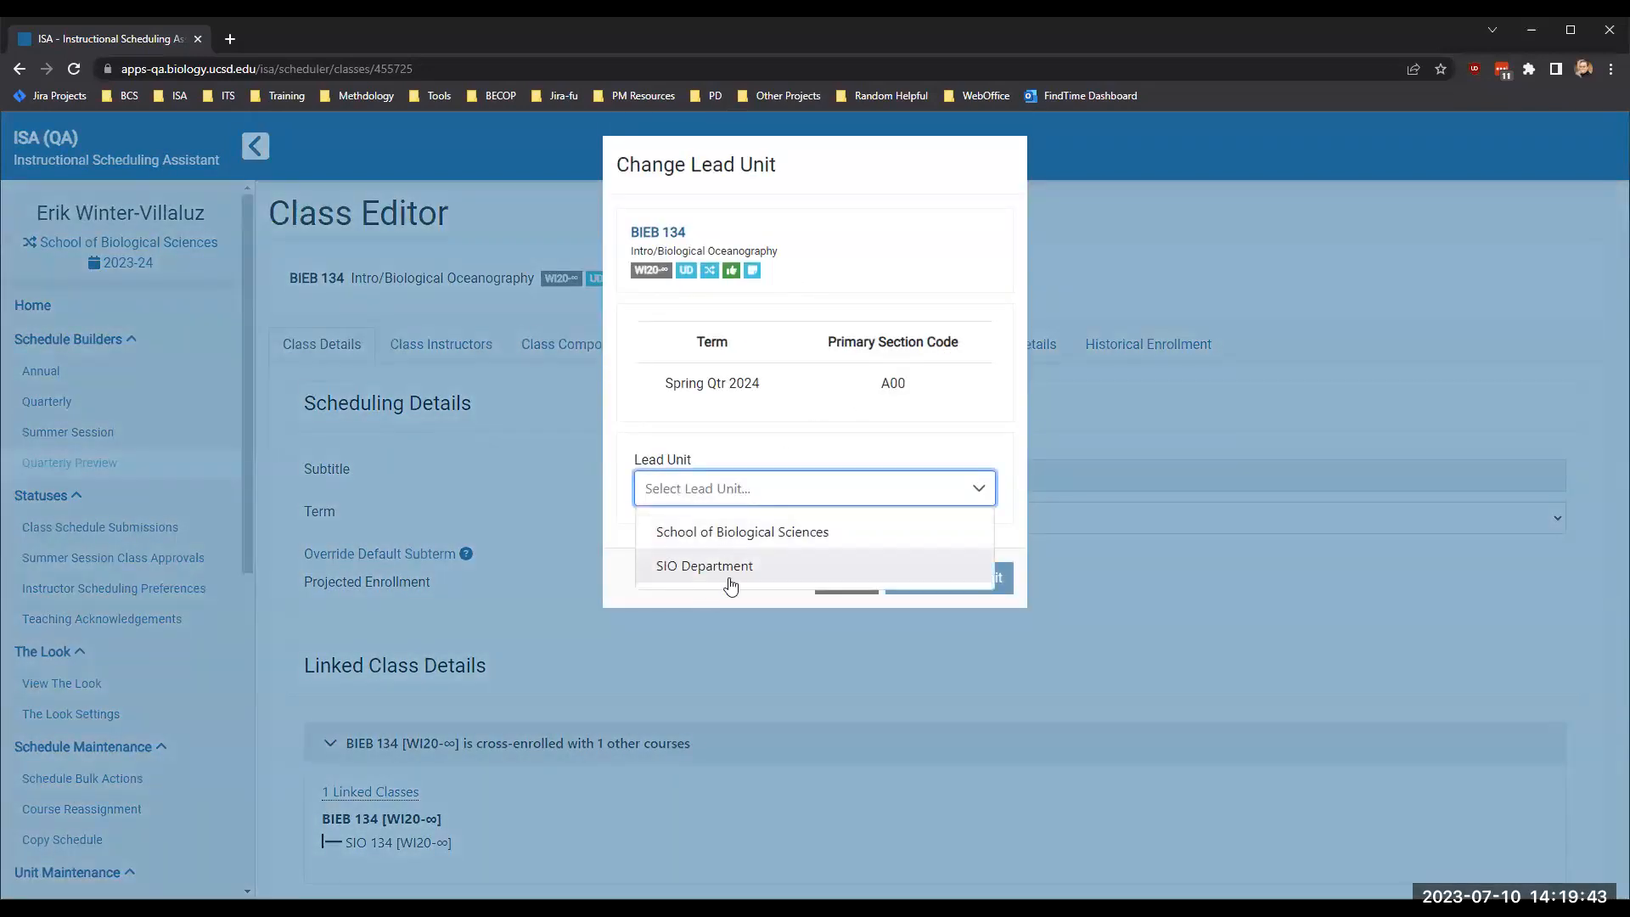
left_click(923, 445)
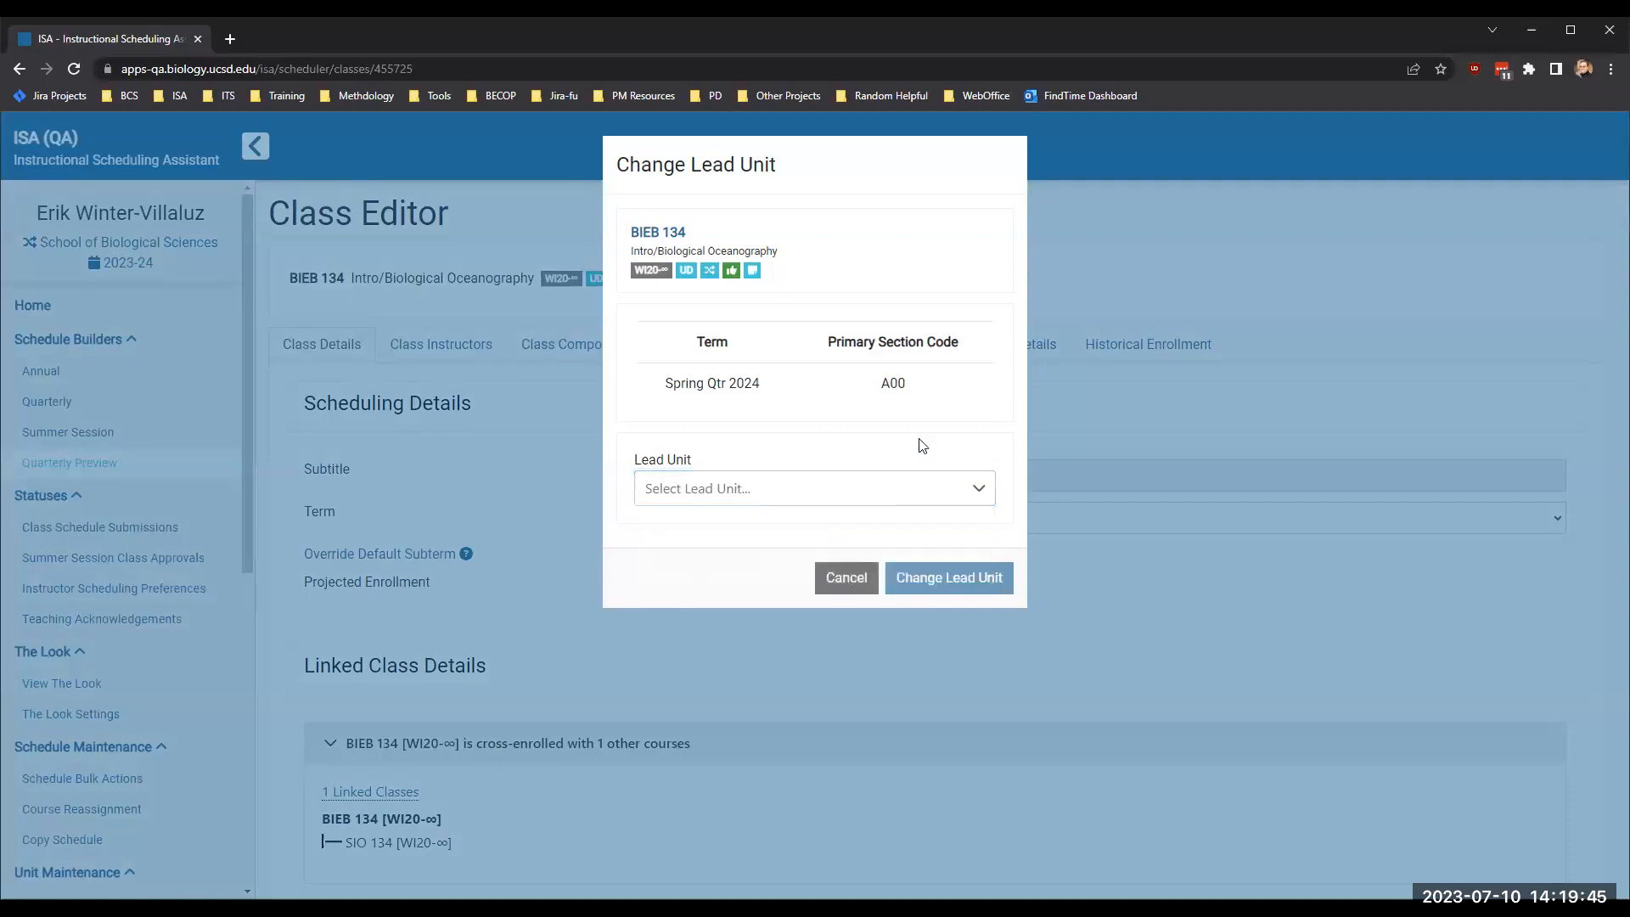
left_click(842, 591)
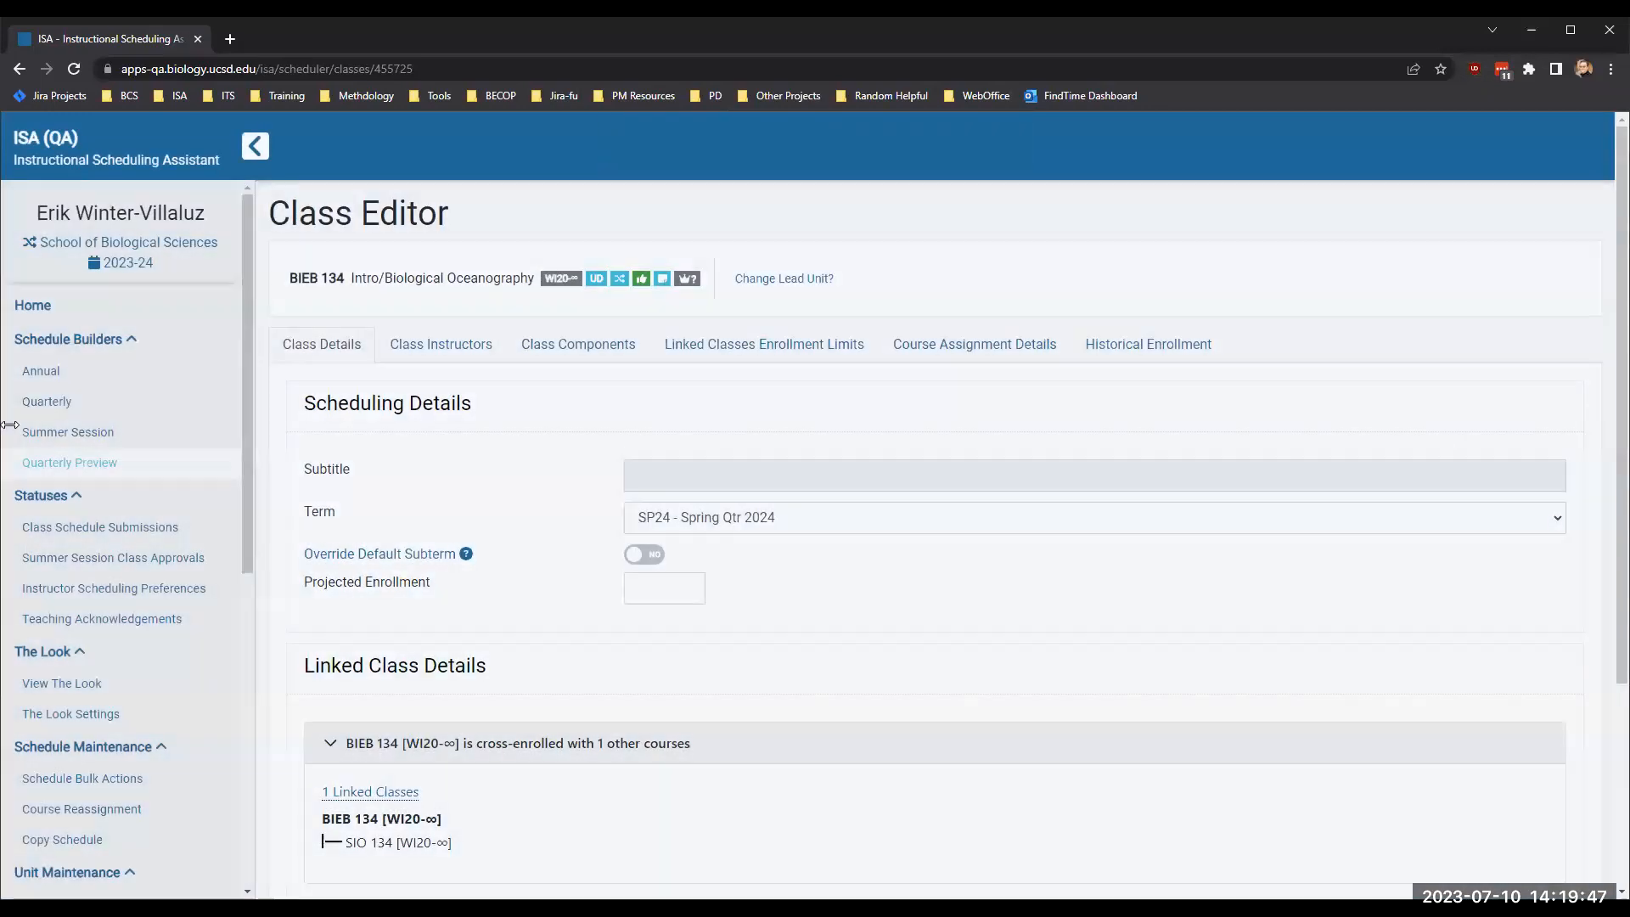
- Return to the annual schedule and change the lead unit of BIEB 134's Spring Qtr 2024 class to SIO Department
left_click(44, 371)
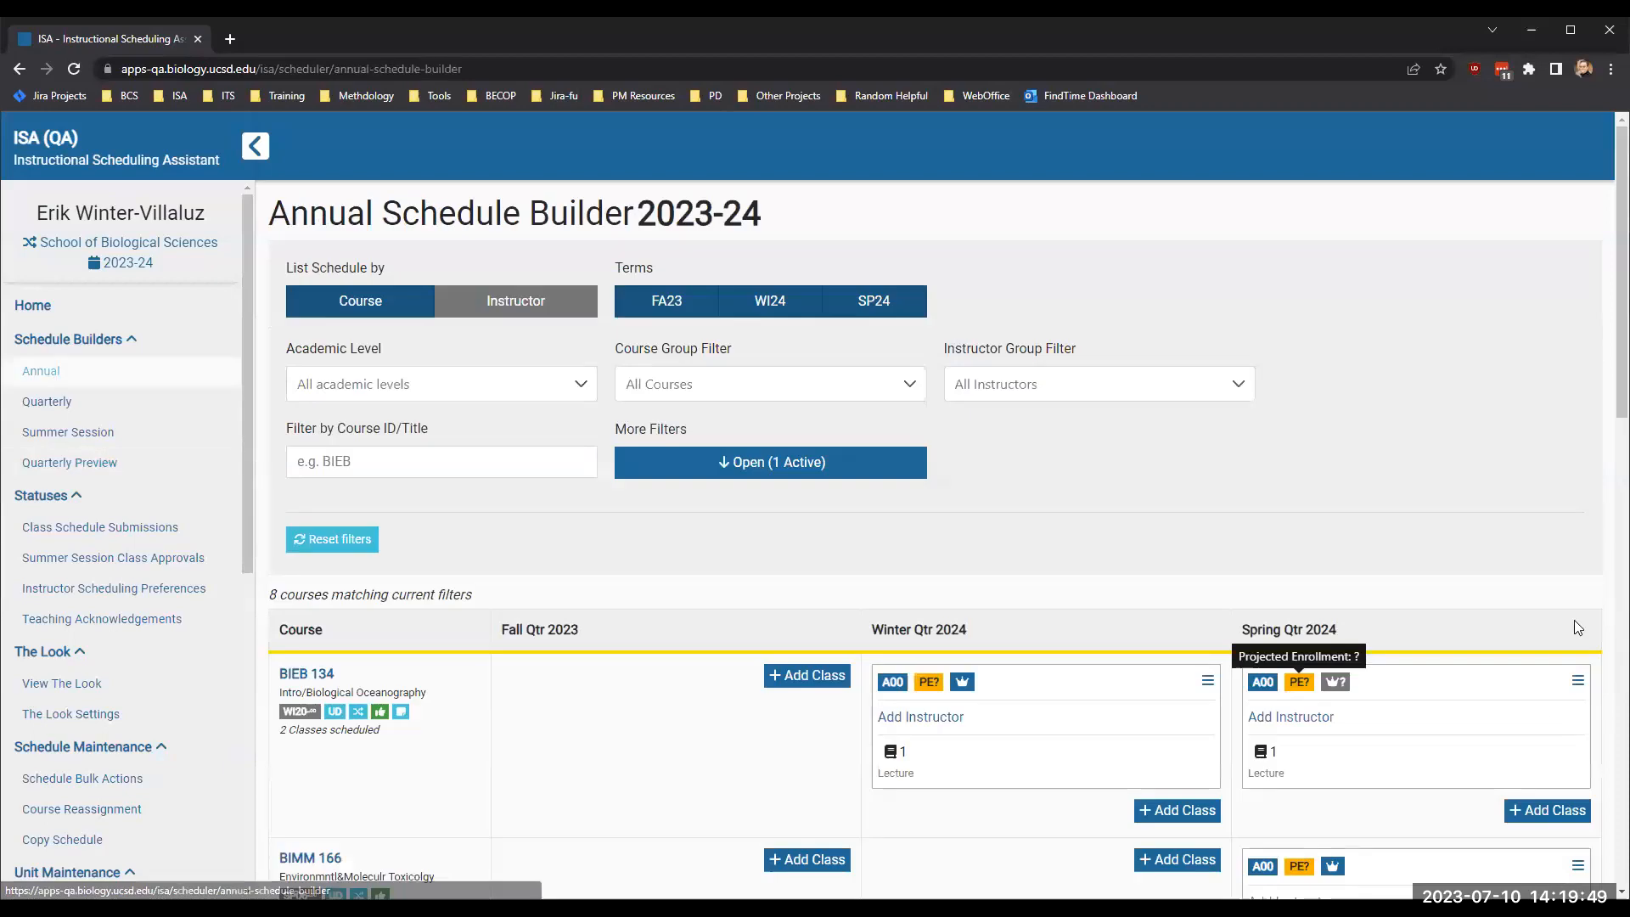
left_click(1577, 683)
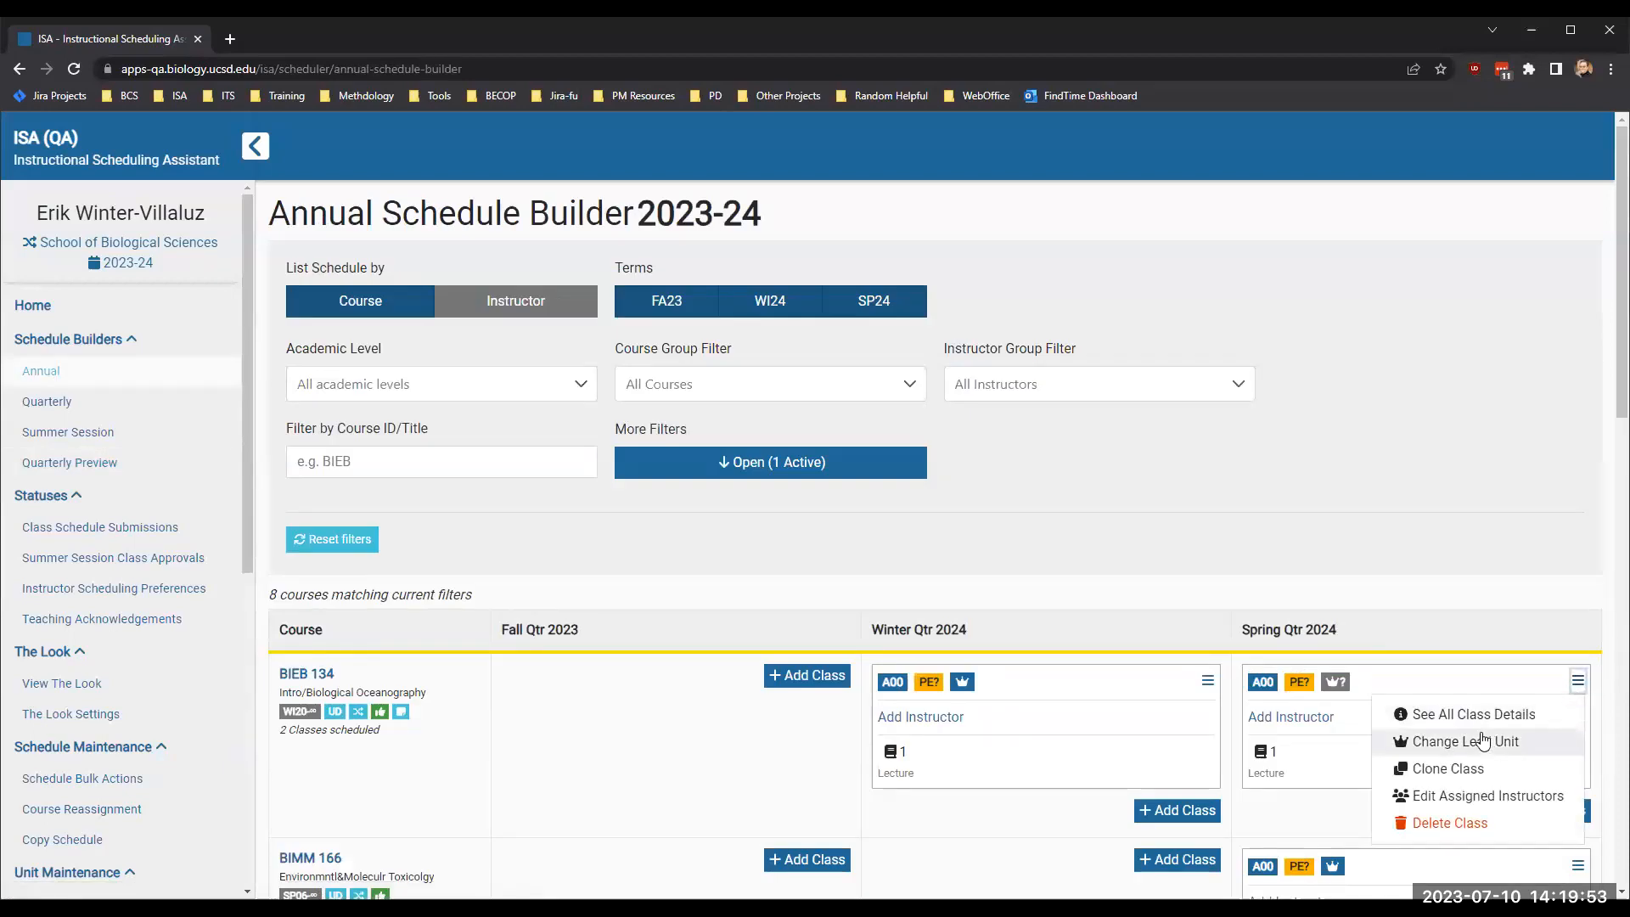
left_click(1506, 744)
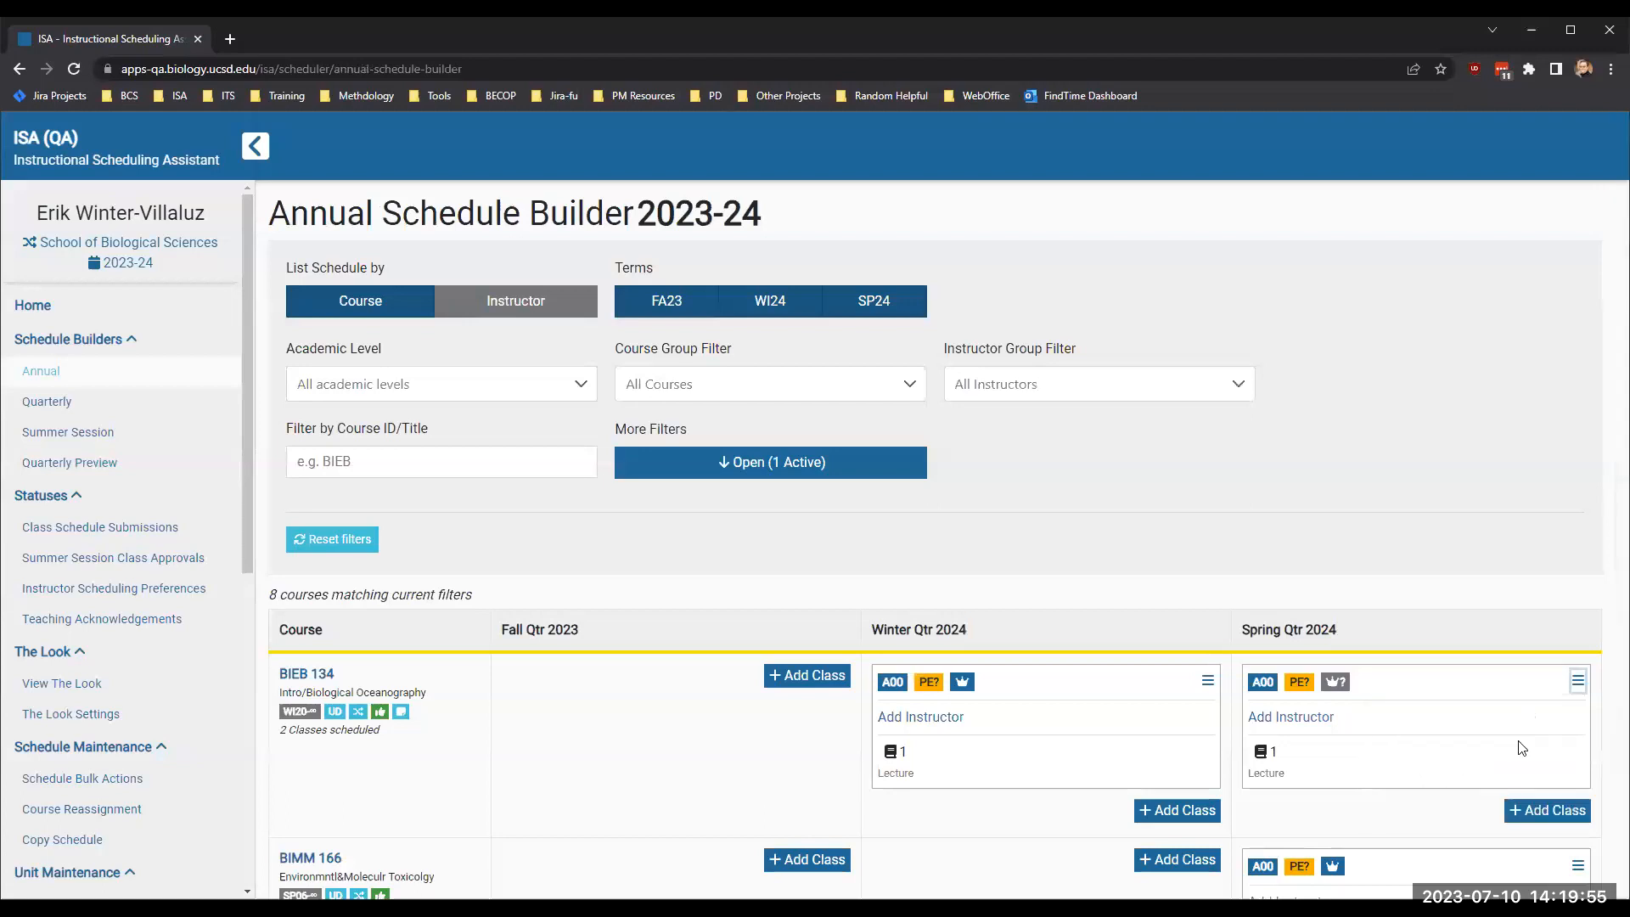
left_click(807, 485)
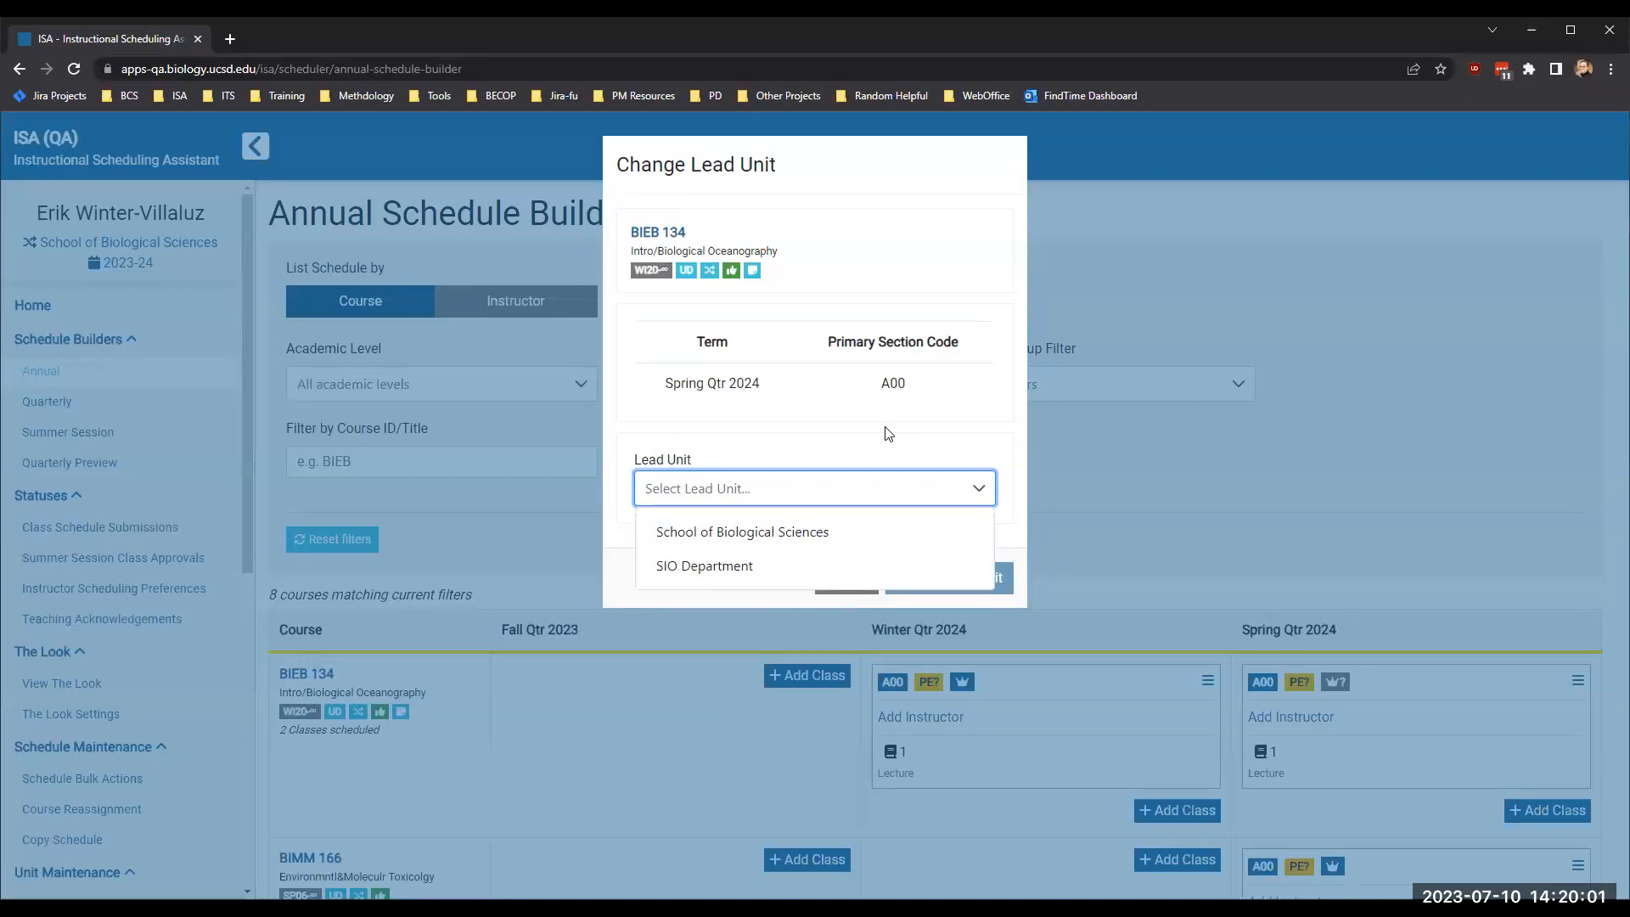
left_click(715, 564)
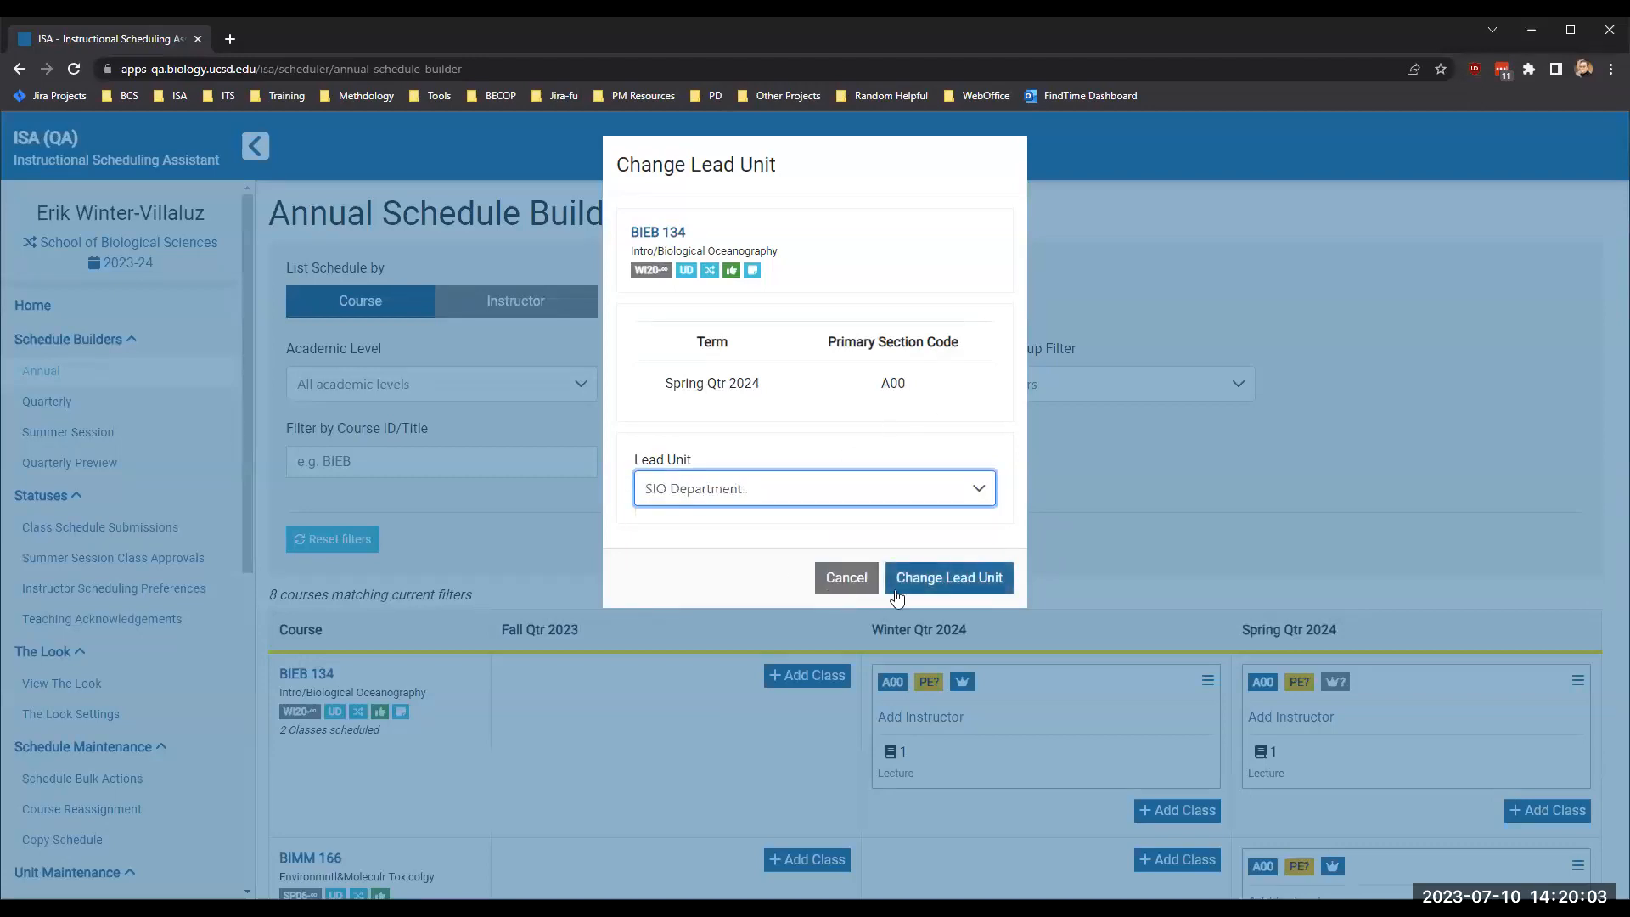
left_click(939, 577)
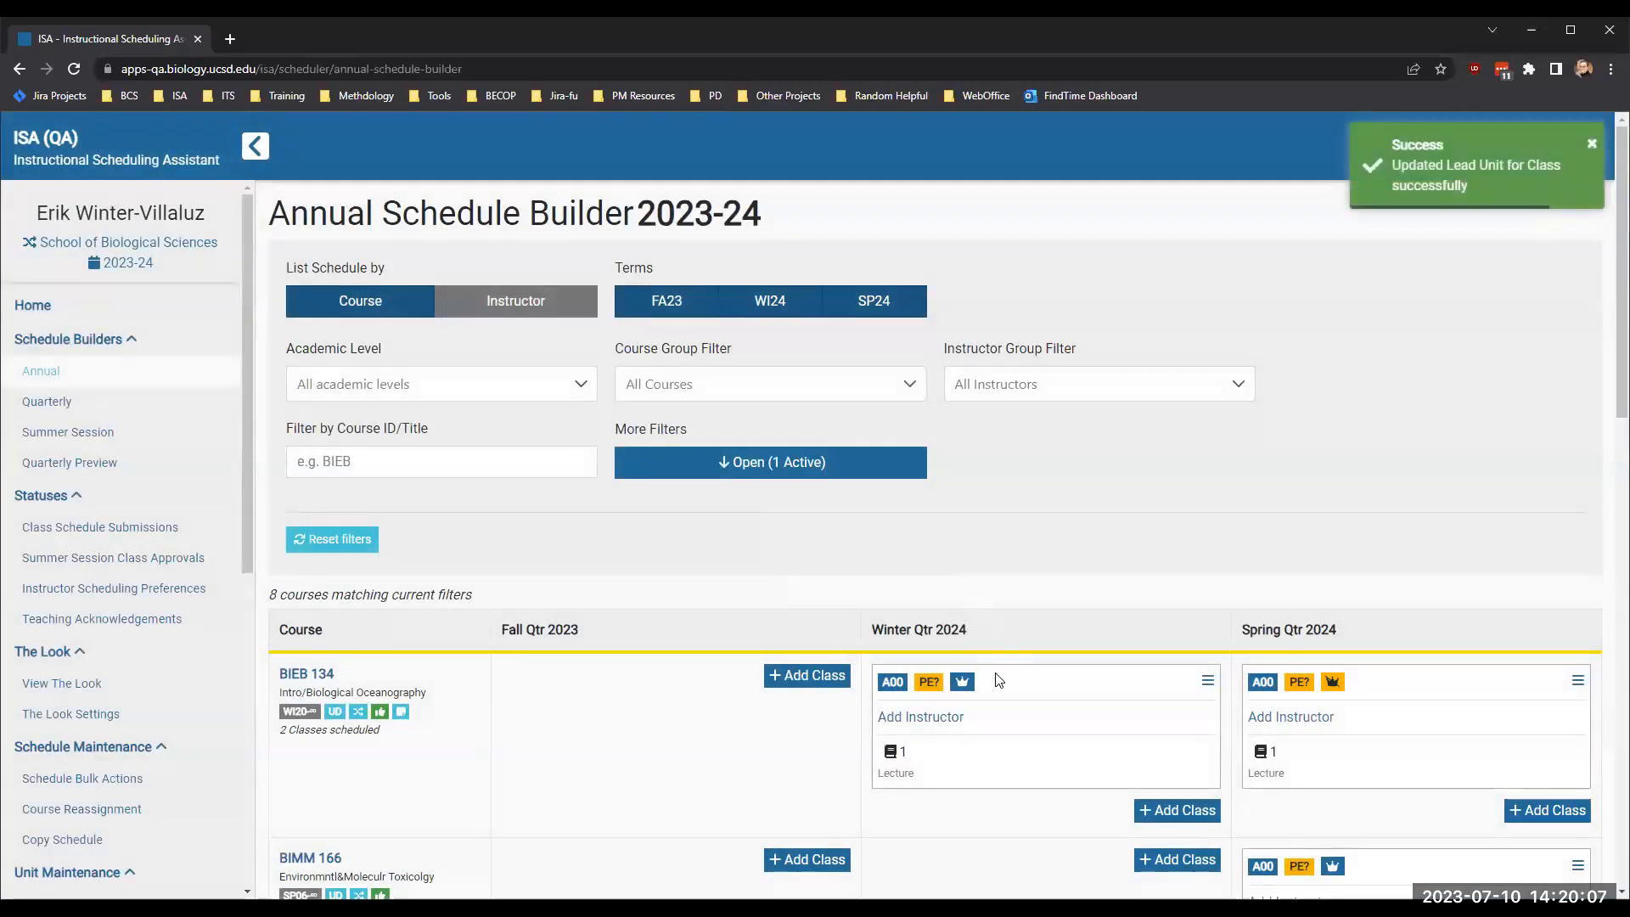
- Check the lead unit indicators on the Winter Qtr 2024 classes of BIEB 134 and BIMM 184
scroll(1030, 686, "down", 4)
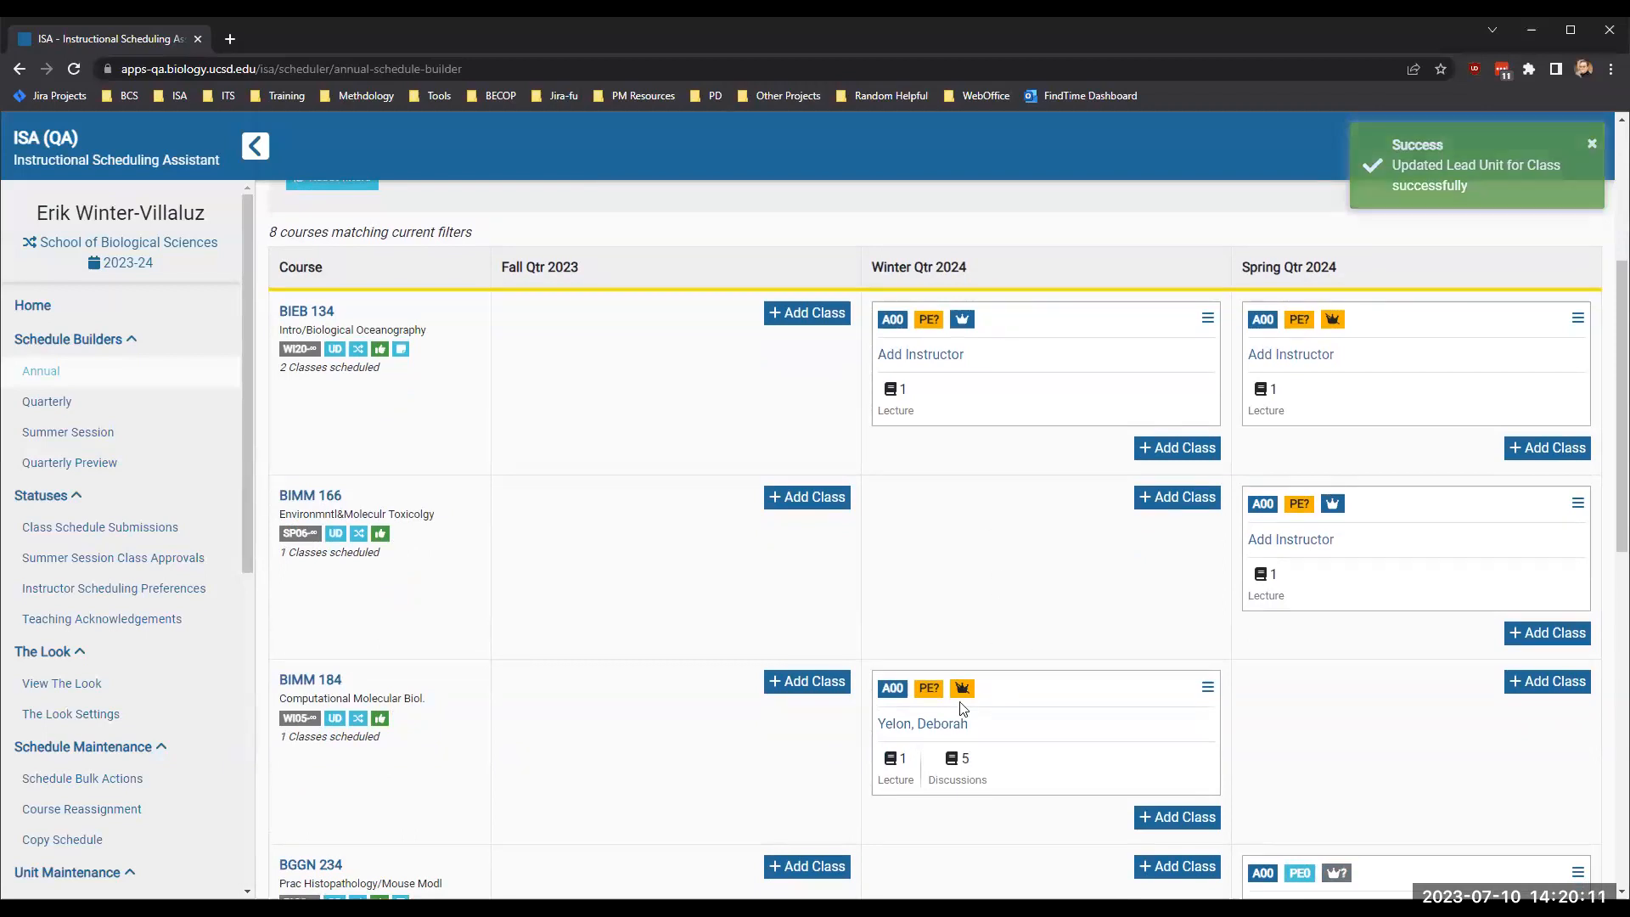
mouse_move(960, 325)
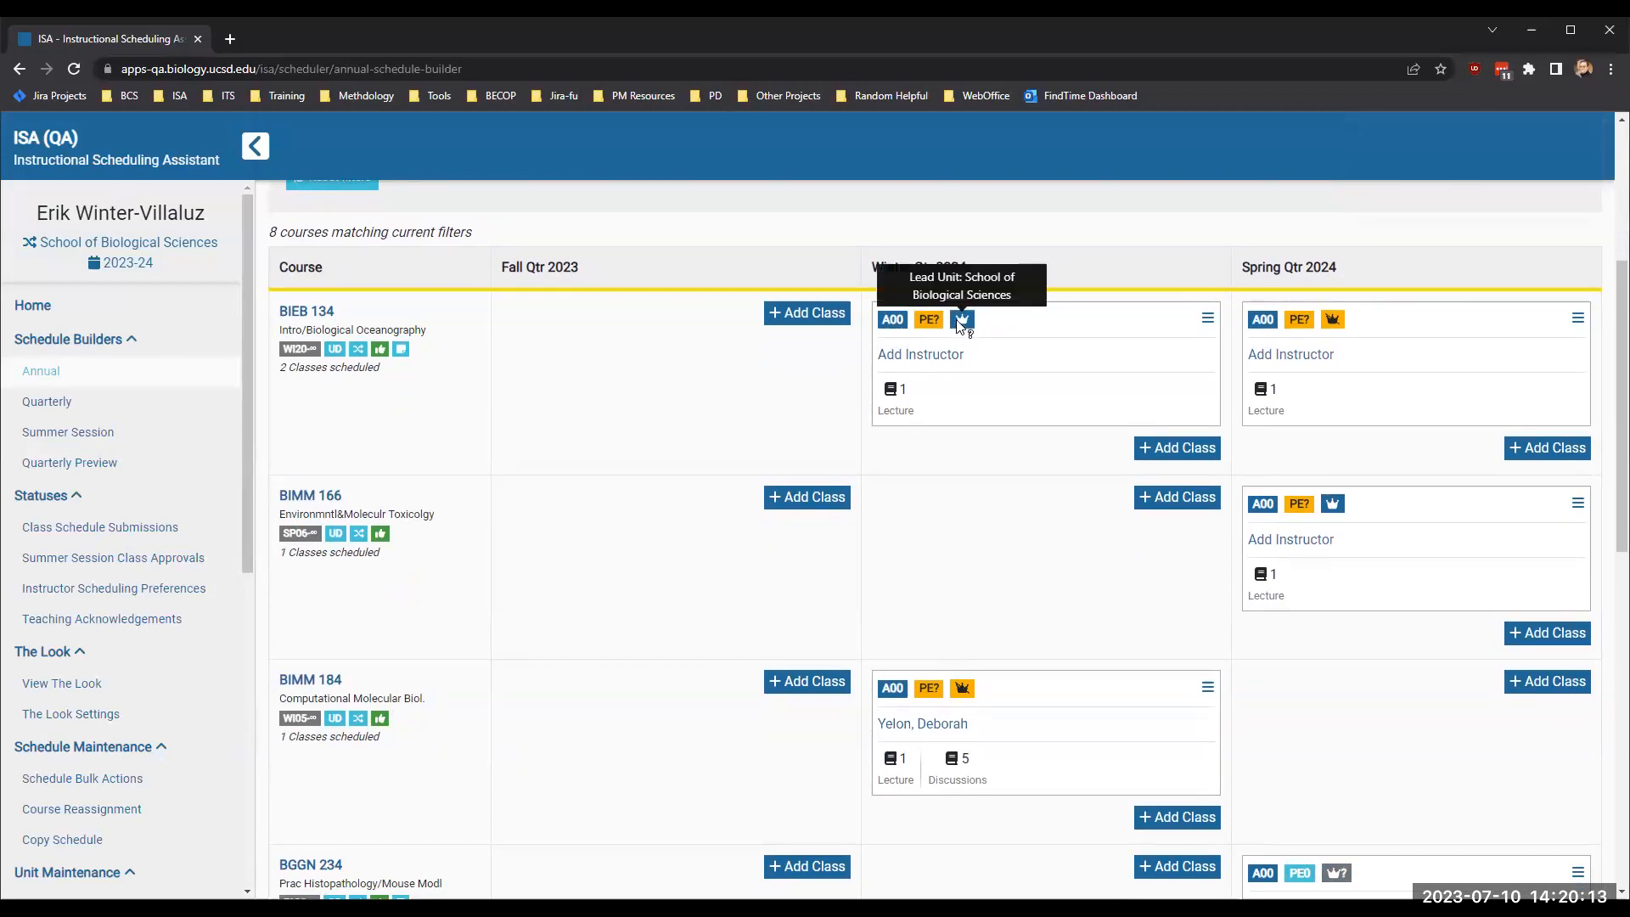
mouse_move(972, 694)
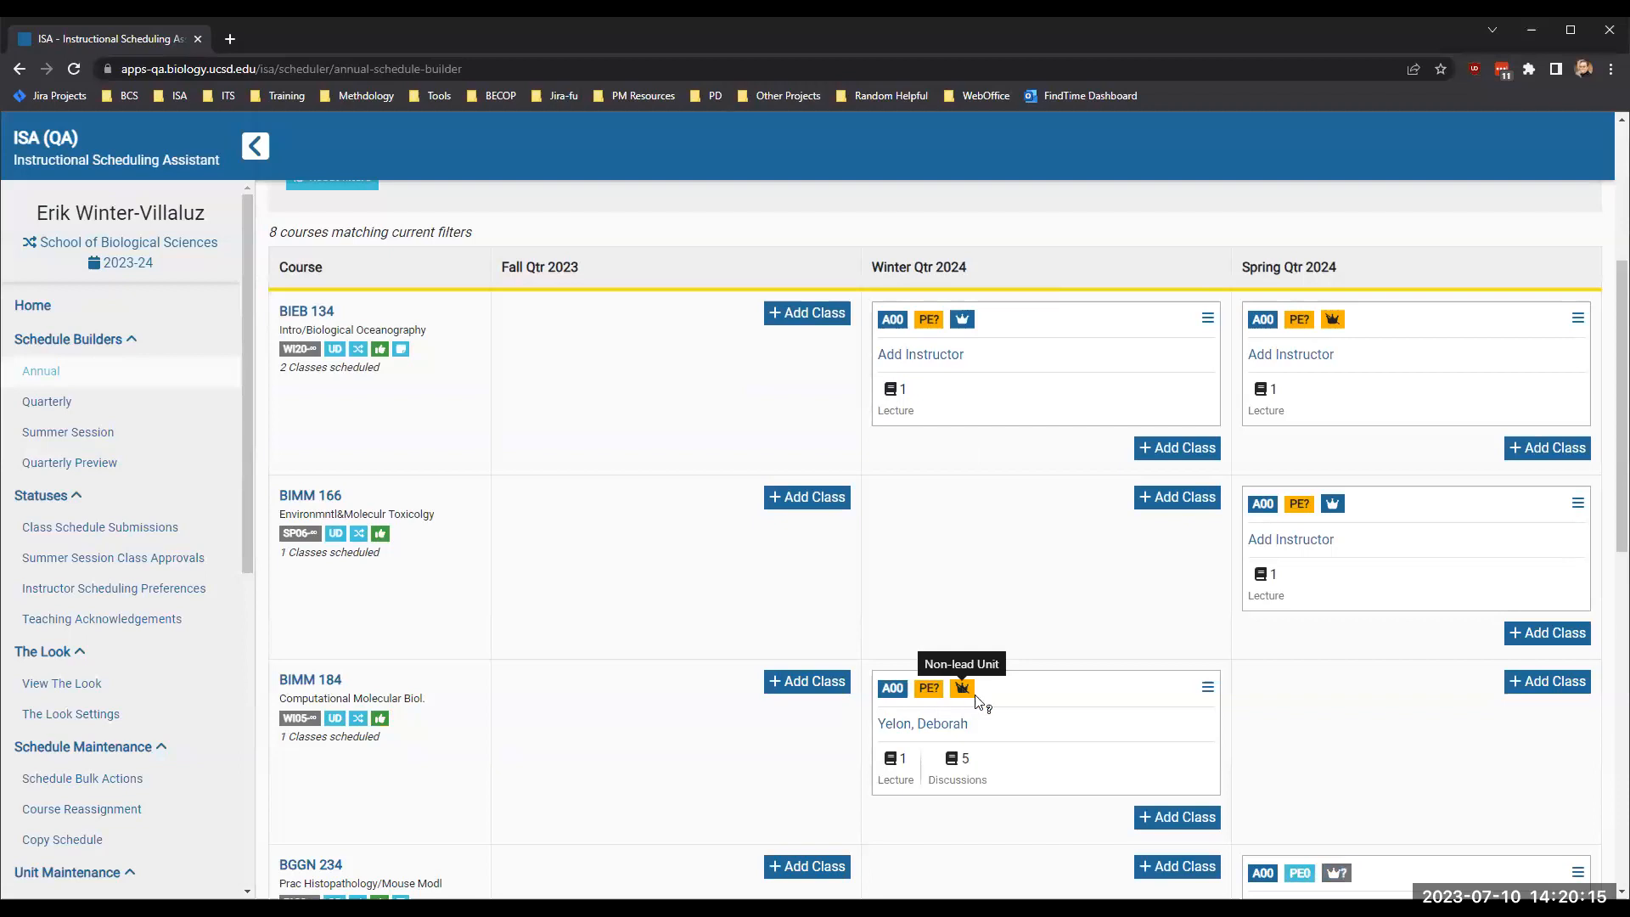
scroll(1058, 578, "up", 2)
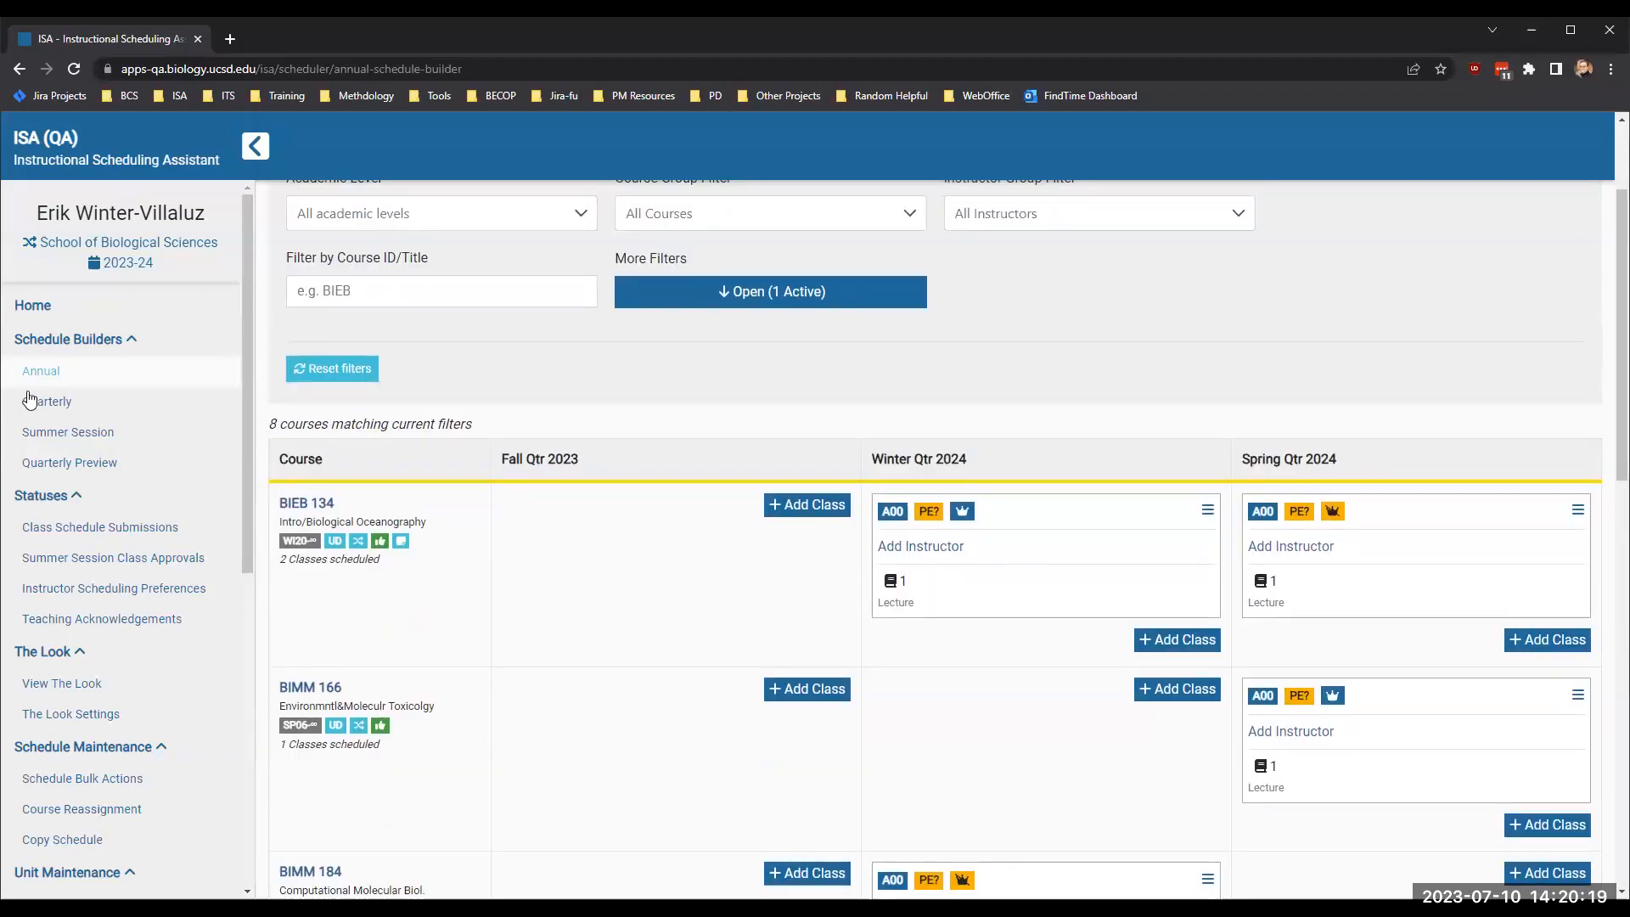
- Open the Quarterly Preview for Winter Qtr 2024 and filter it to show only cross-enrolled classes
left_click(70, 463)
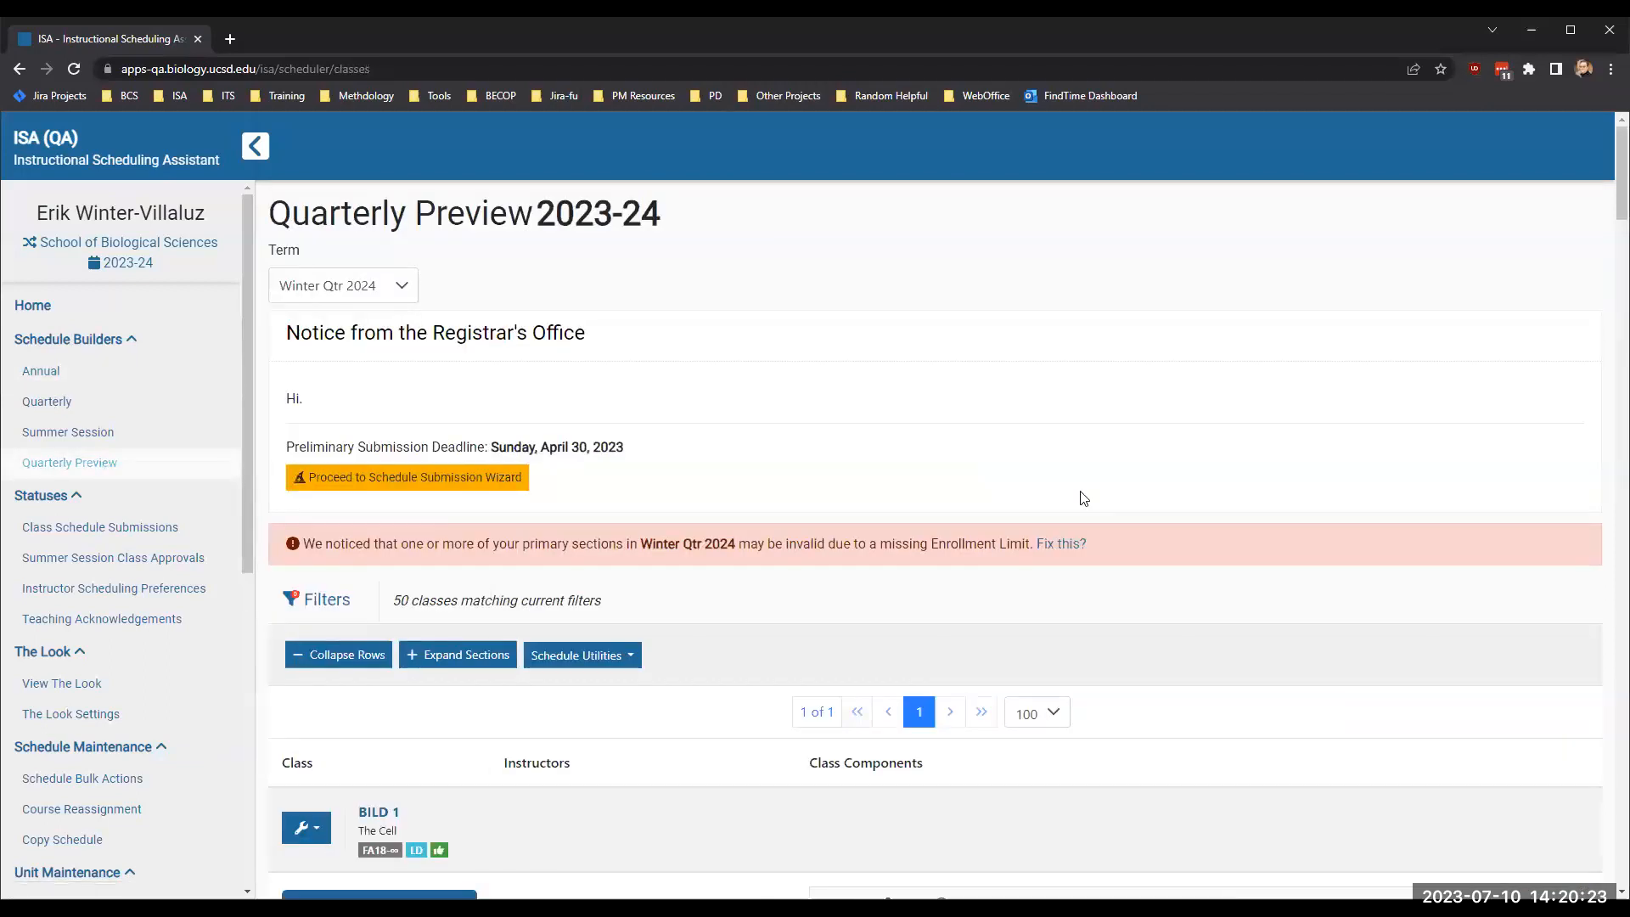
left_click(323, 610)
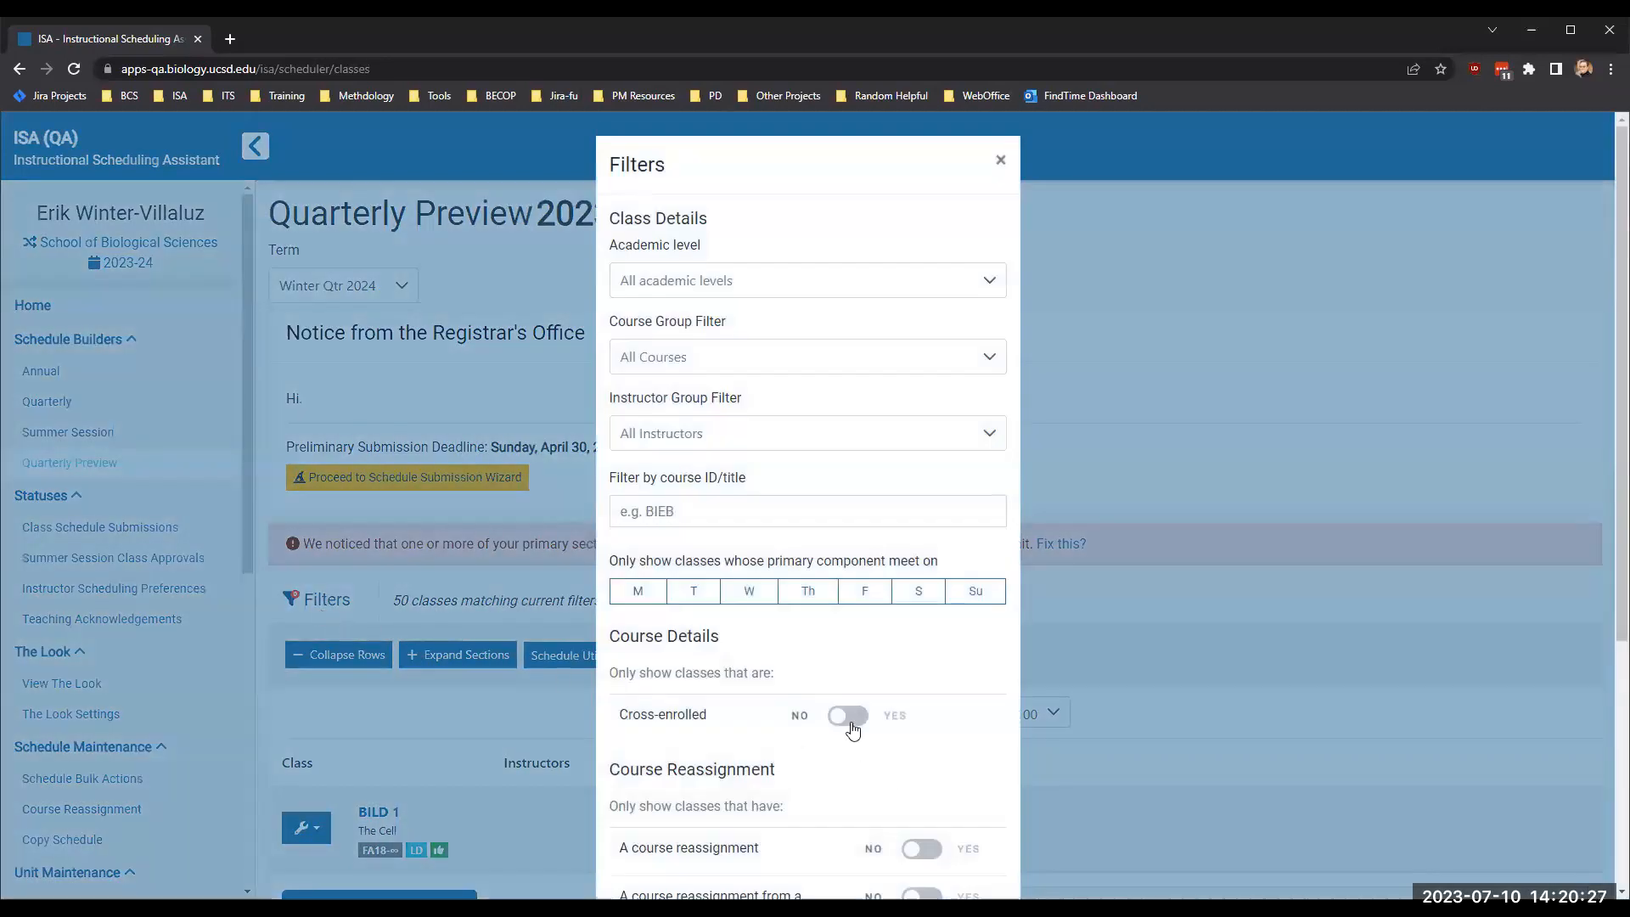
left_click(851, 723)
scroll(945, 802, "down", 2)
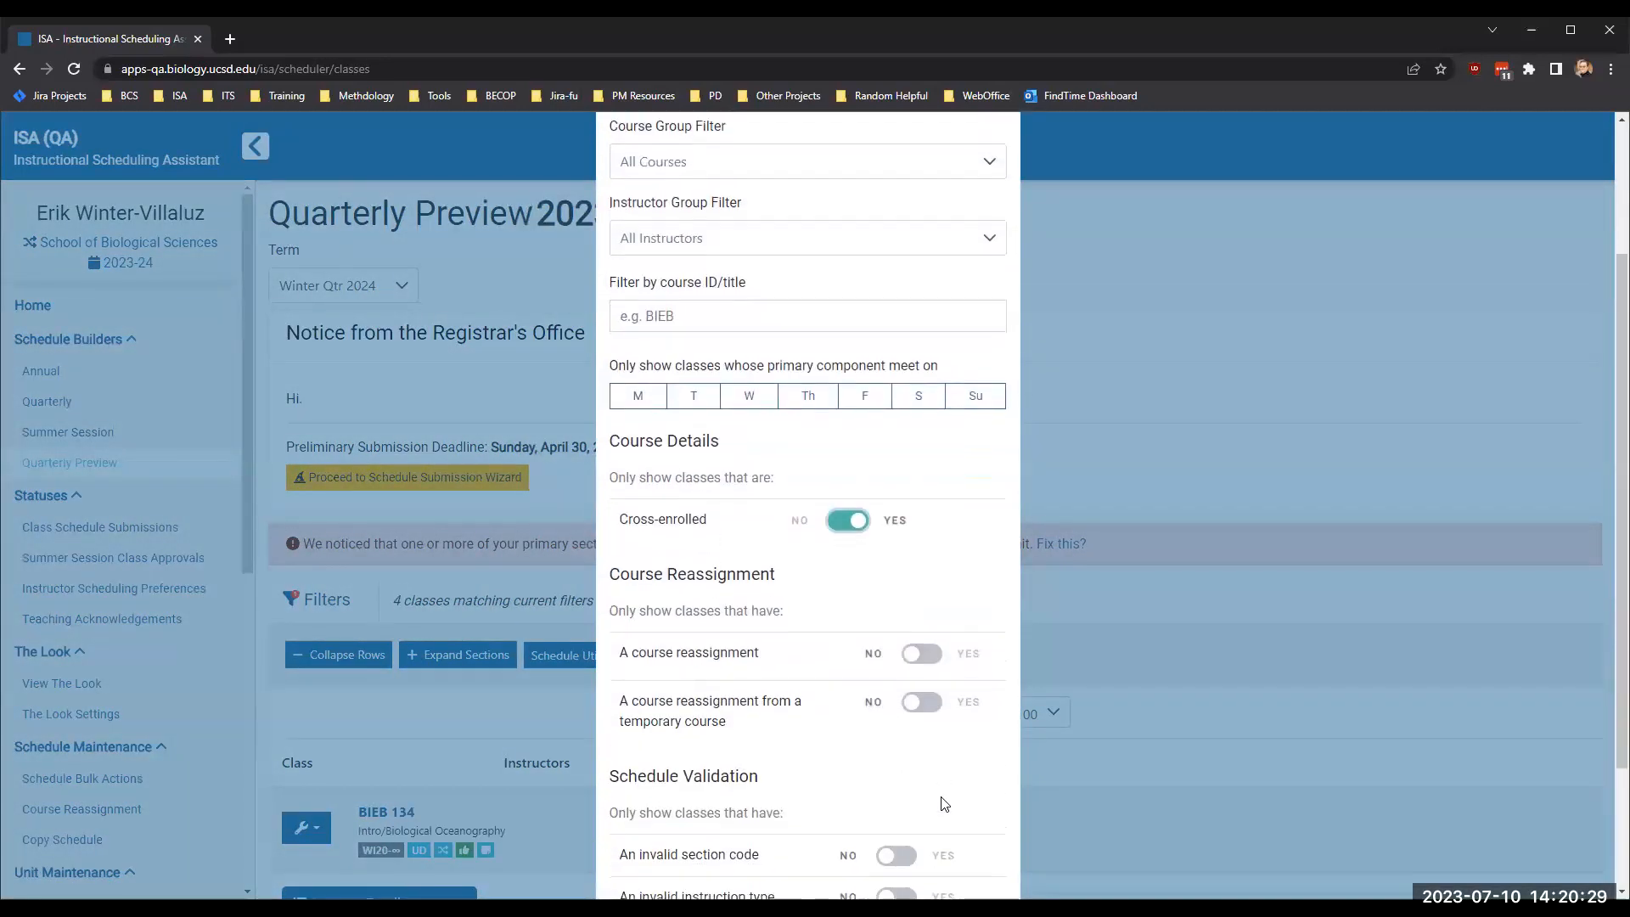
scroll(945, 803, "down", 2)
left_click(977, 843)
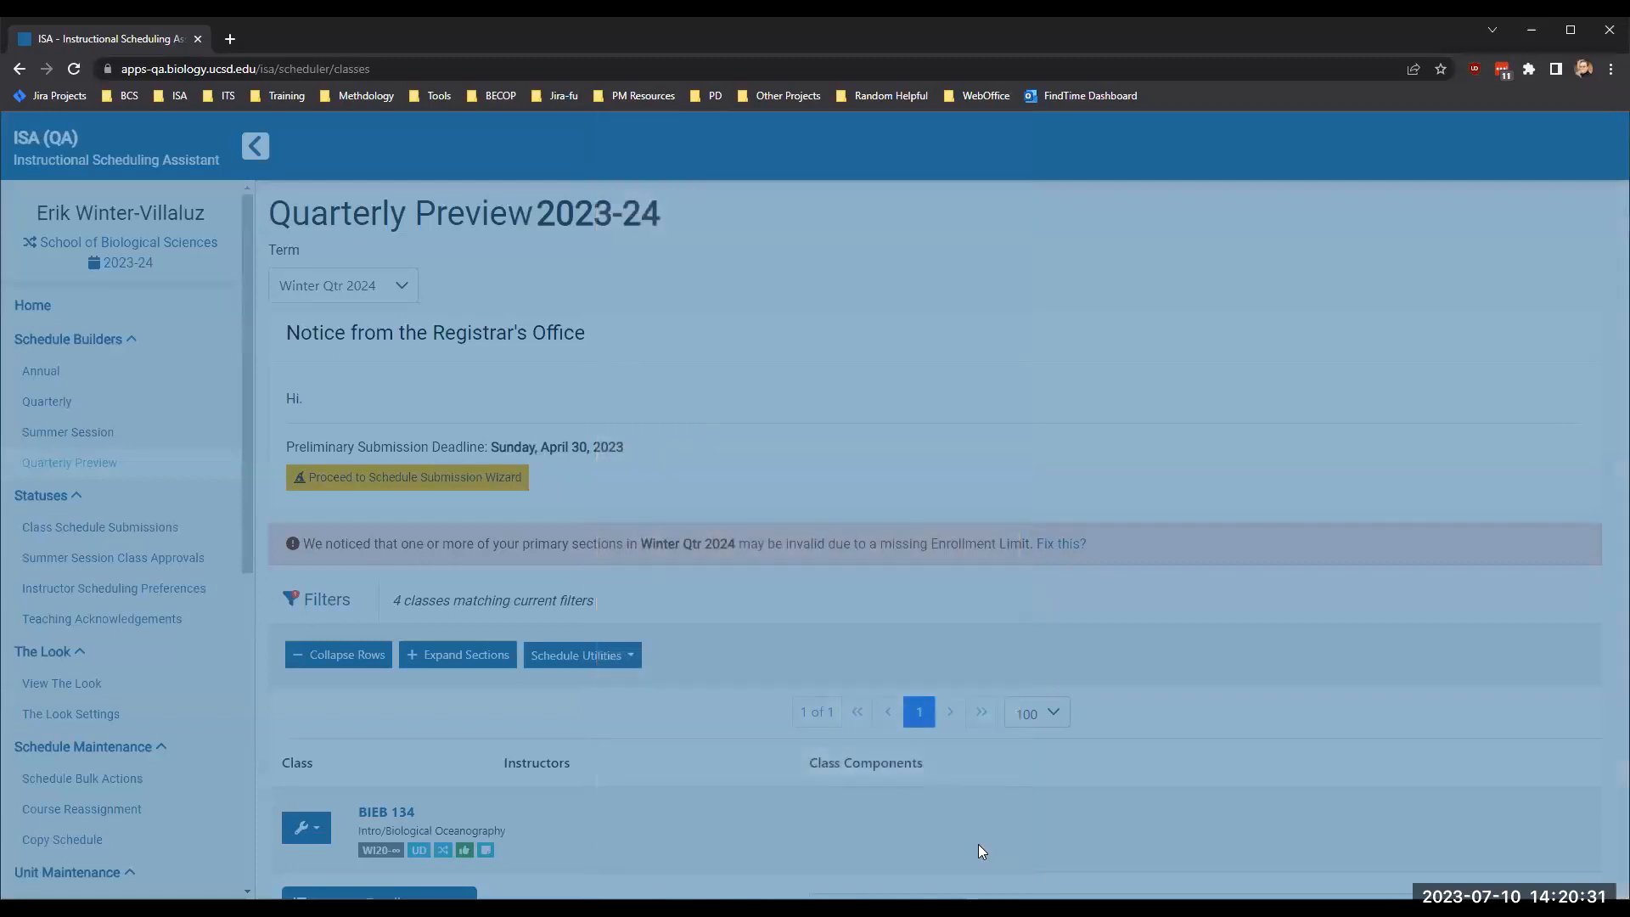
- Examine the filtered cross-enrolled classes in the Quarterly Preview, including the validation indicators under their details
scroll(771, 754, "down", 4)
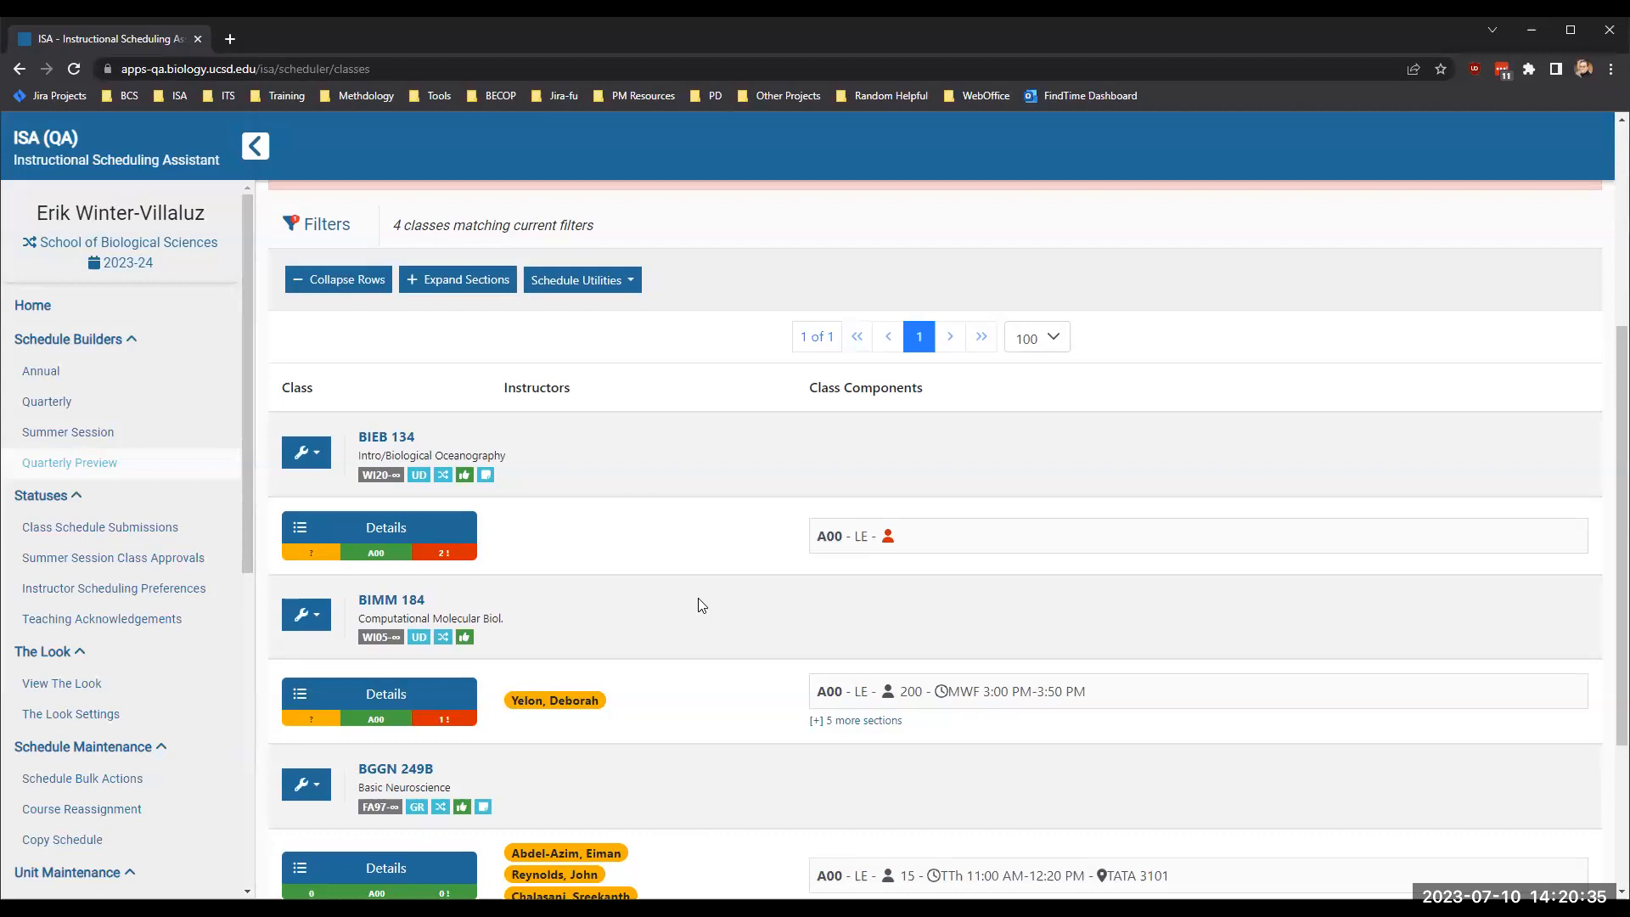
mouse_move(454, 556)
scroll(583, 629, "down", 1)
mouse_move(442, 648)
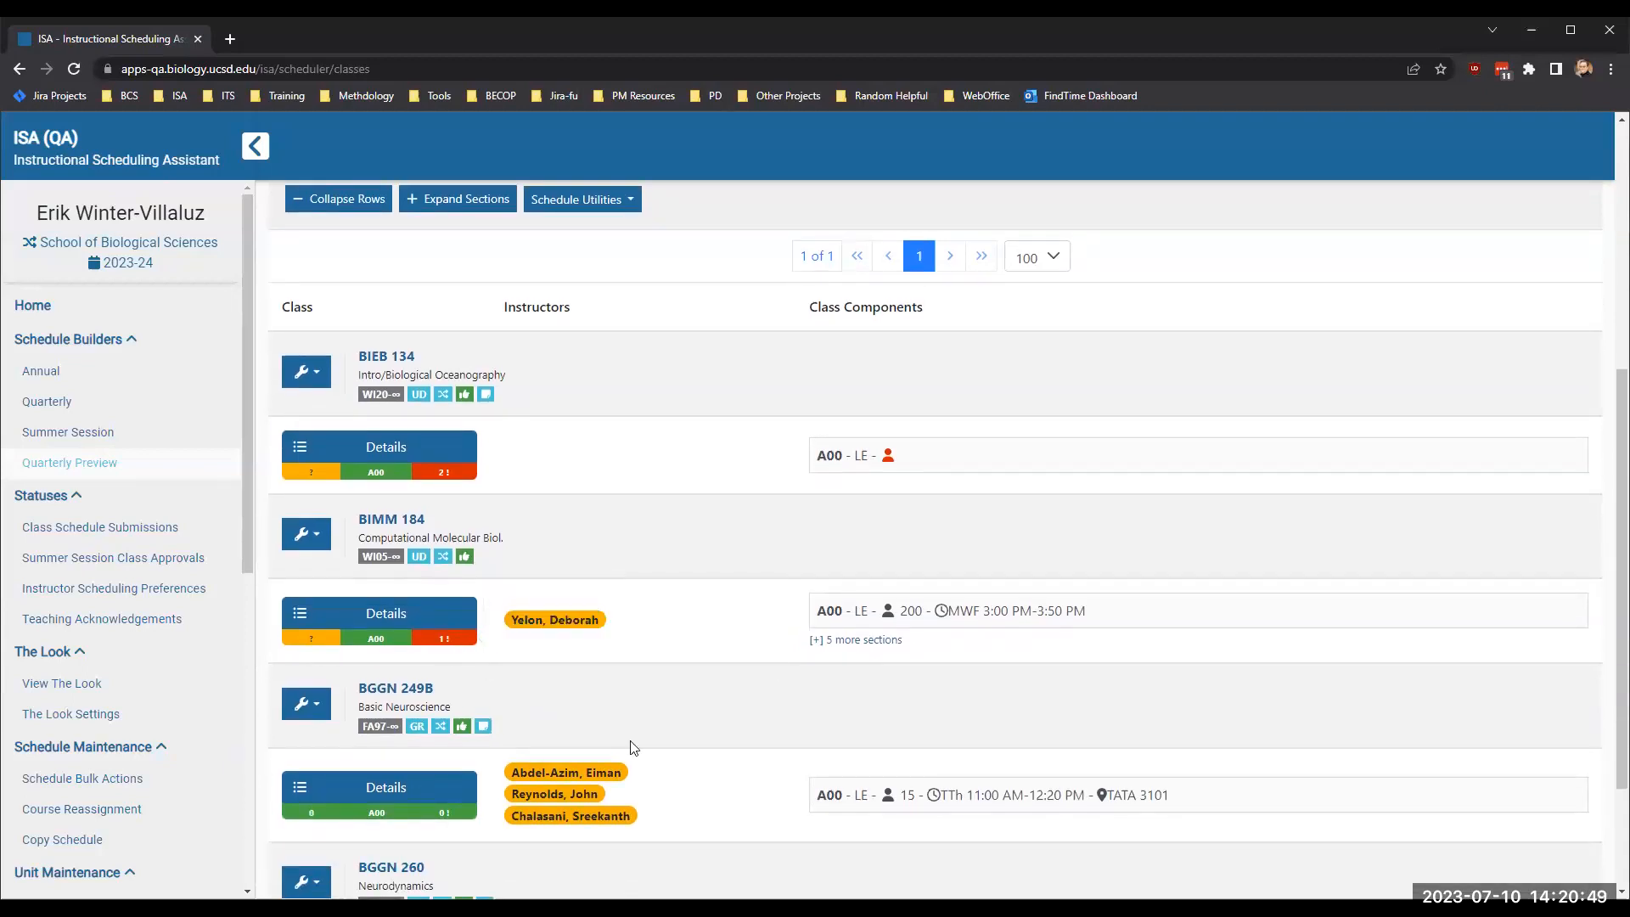
scroll(631, 747, "down", 2)
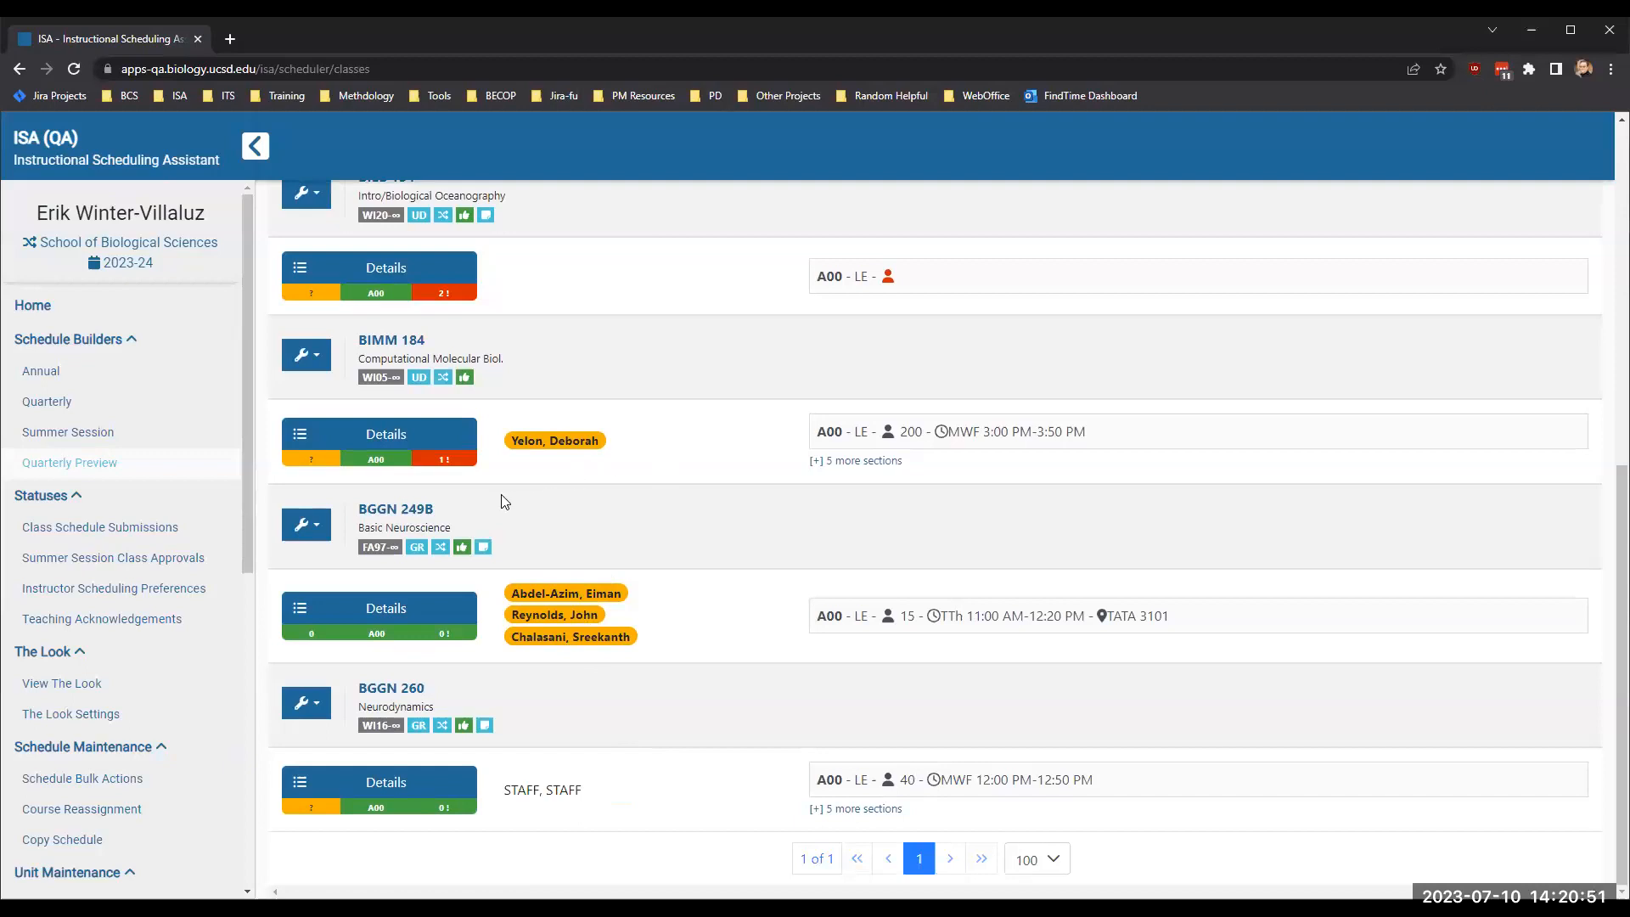
- Open the Winter Qtr 2024 class of BIEB 134 in the Class Editor and check its linked classes and lead unit indicator
scroll(638, 486, "up", 5)
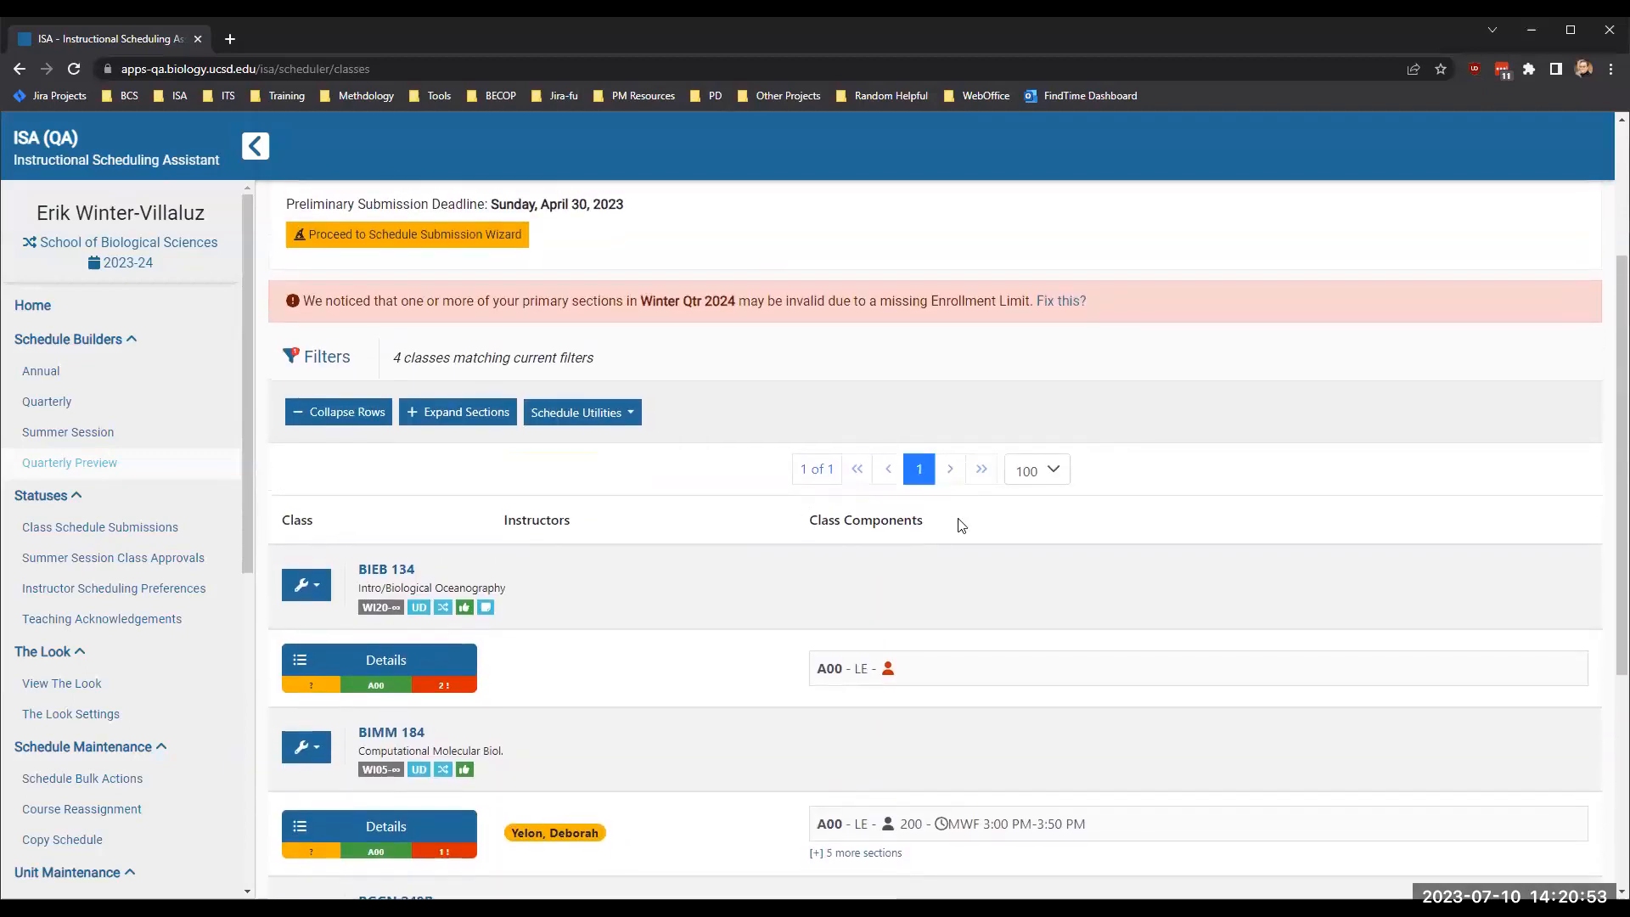
mouse_move(396, 663)
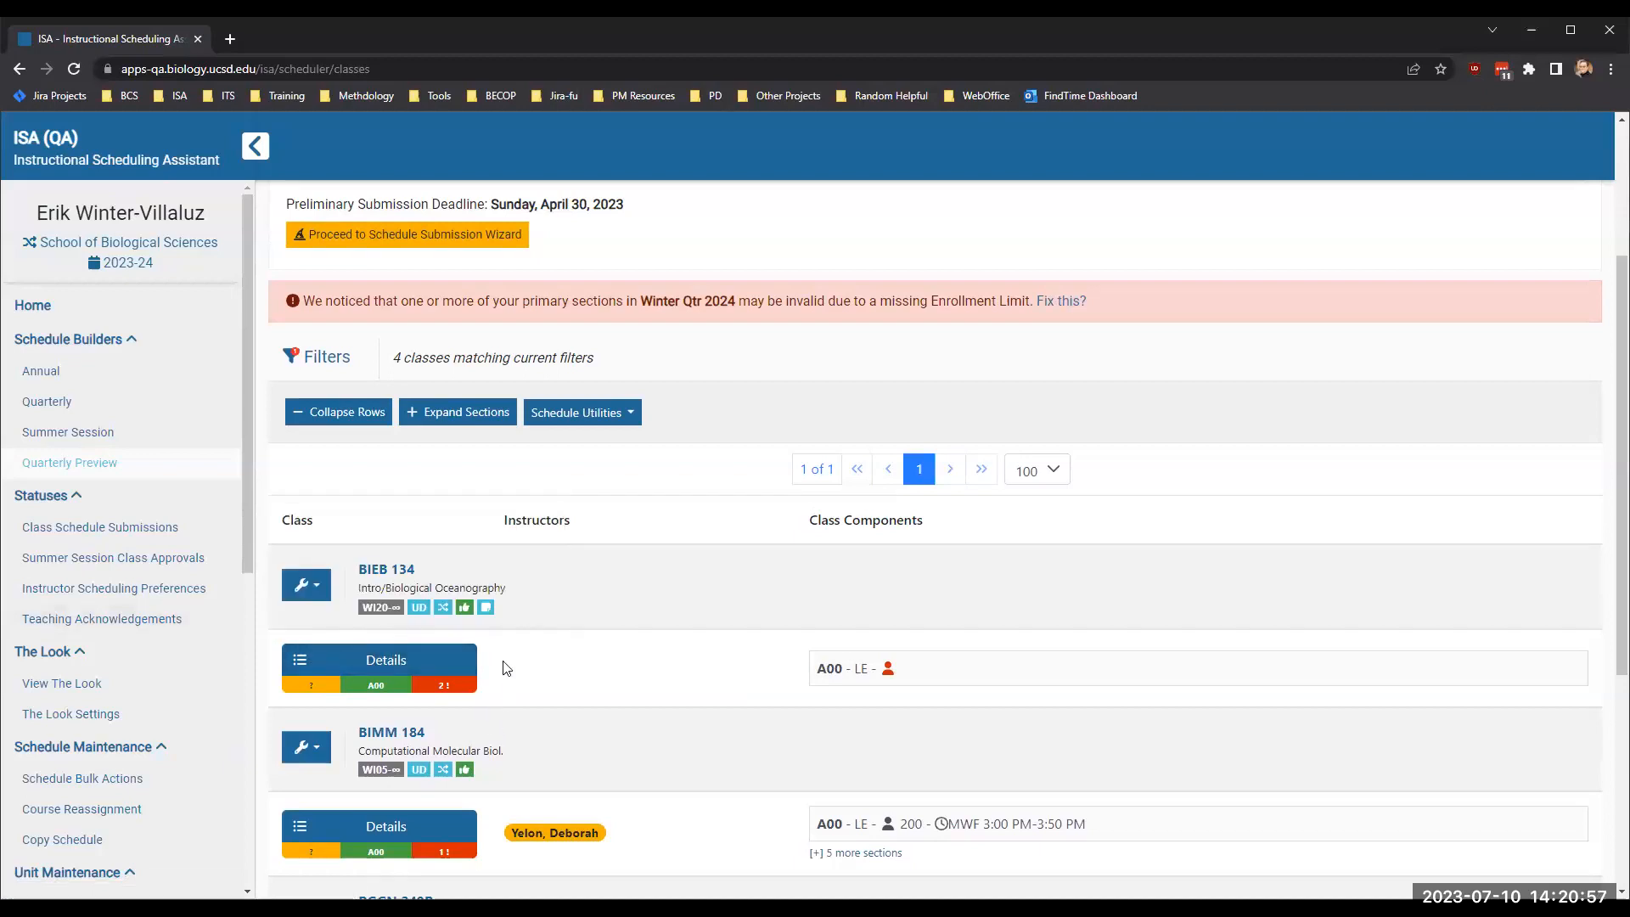
scroll(498, 647, "up", 1)
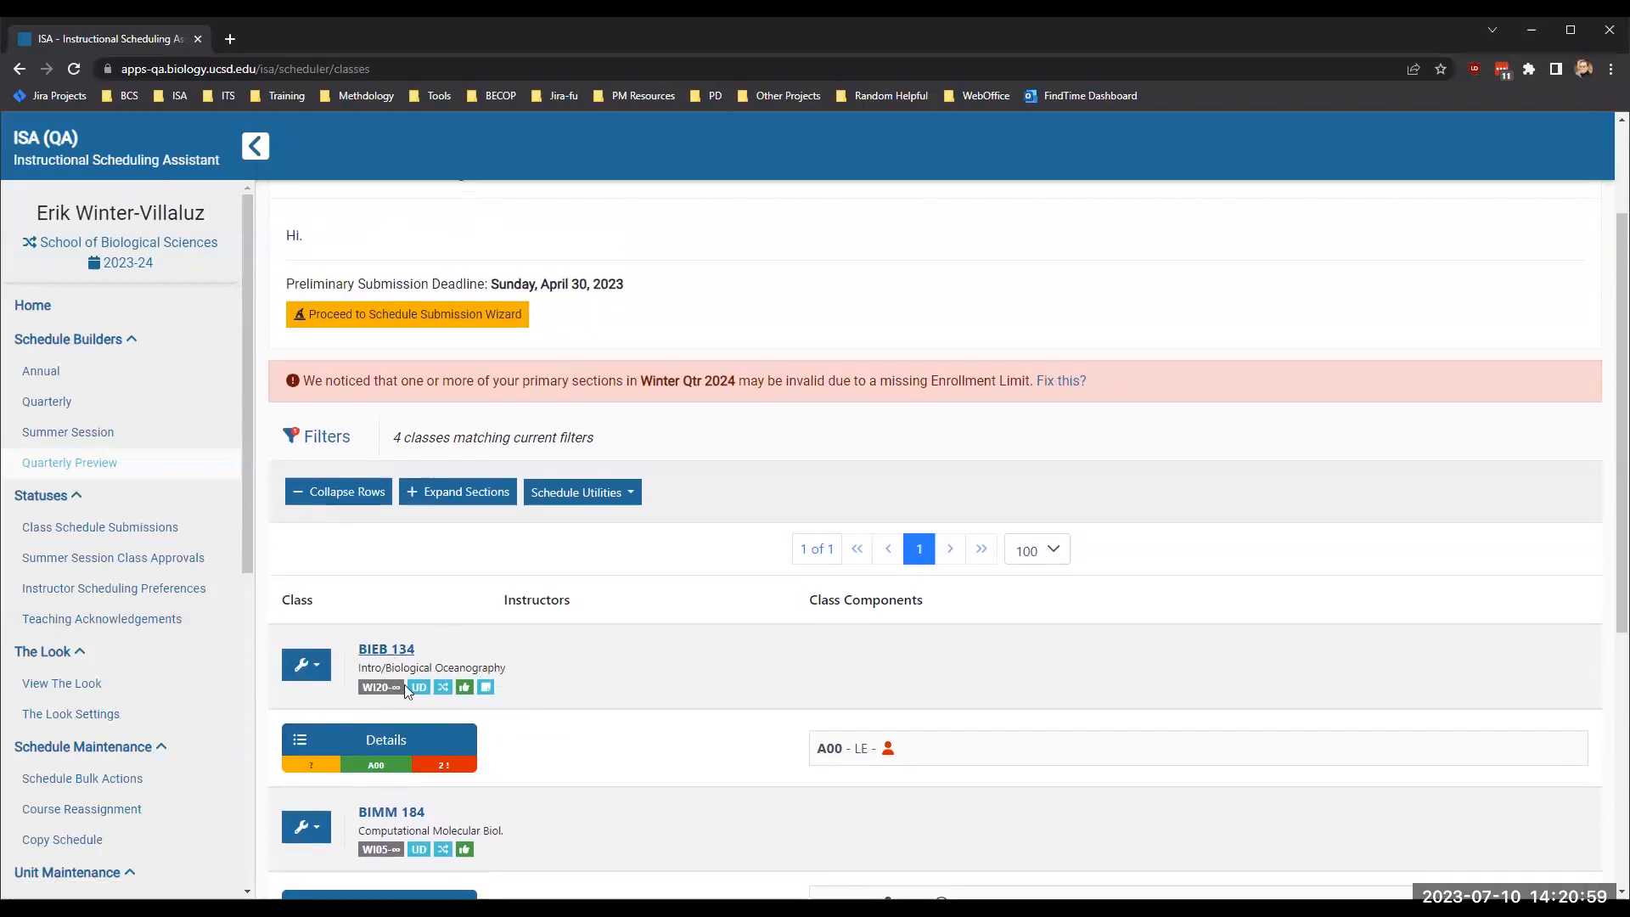
left_click(407, 741)
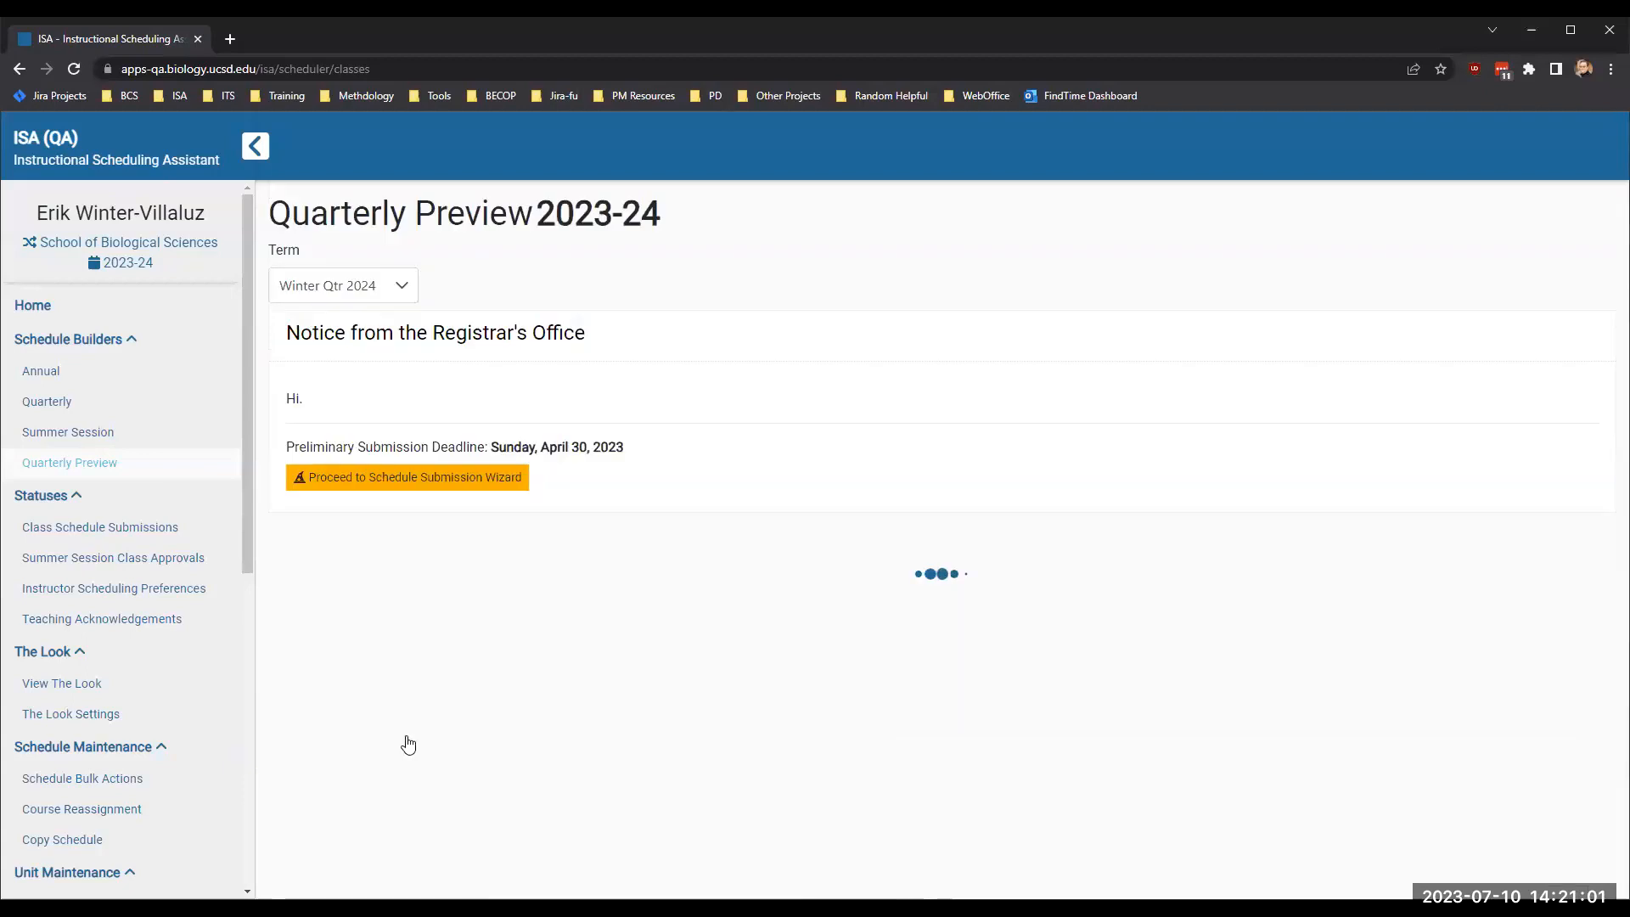
scroll(626, 552, "down", 3)
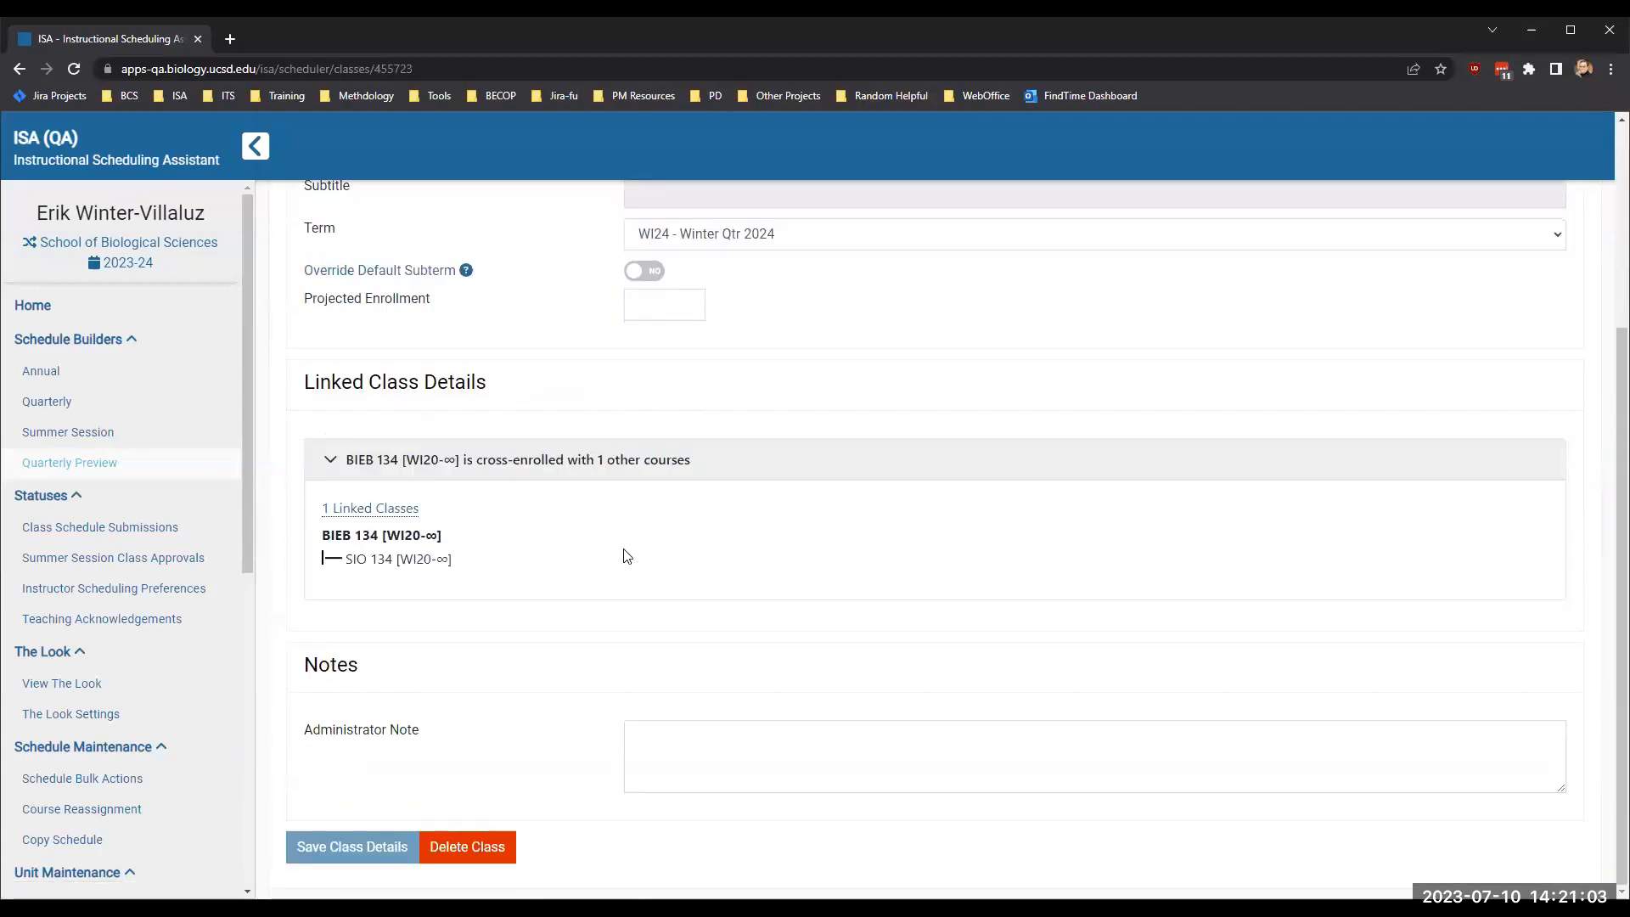
scroll(626, 552, "up", 3)
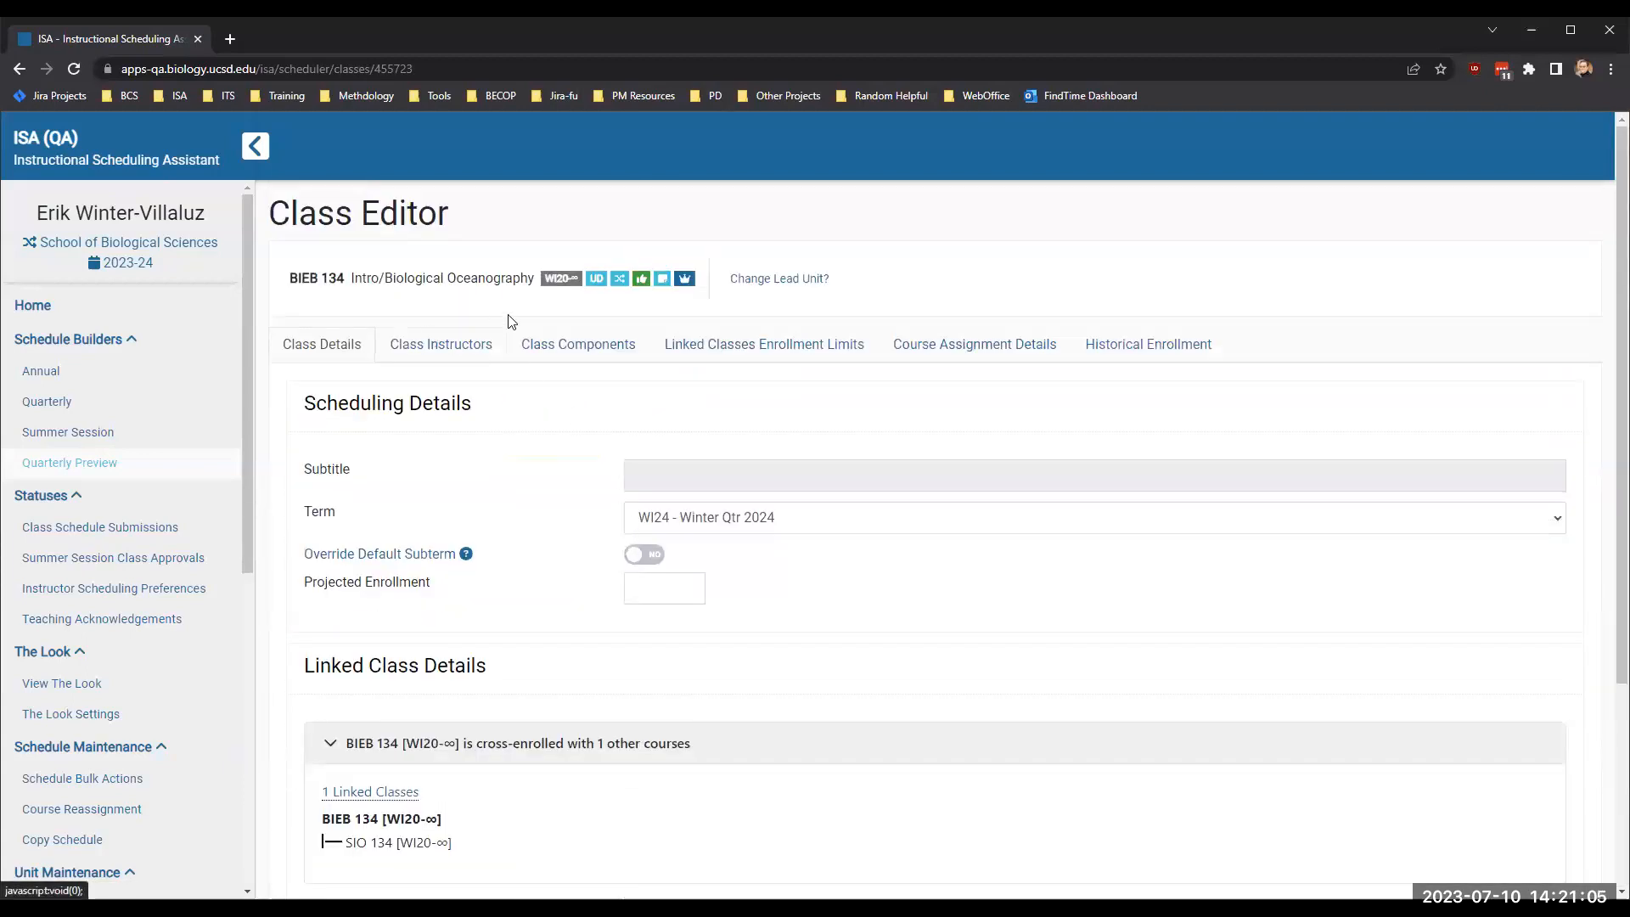
mouse_move(690, 279)
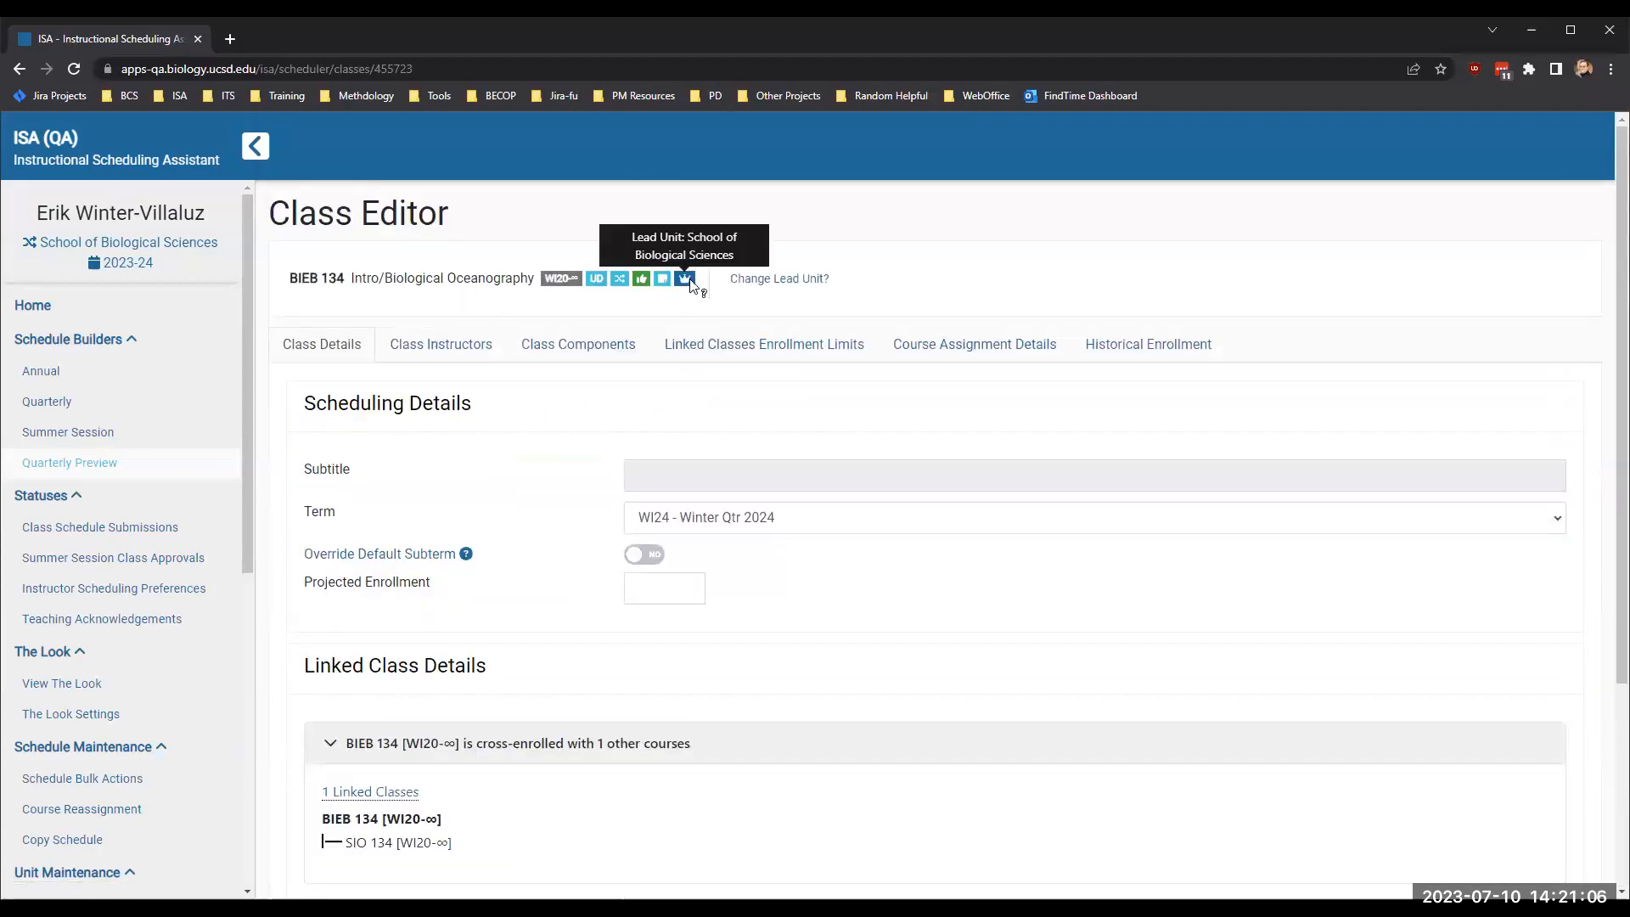
- Find the instructor by last name and add them as the primary class instructor of BIEB 134
left_click(425, 350)
left_click(1526, 389)
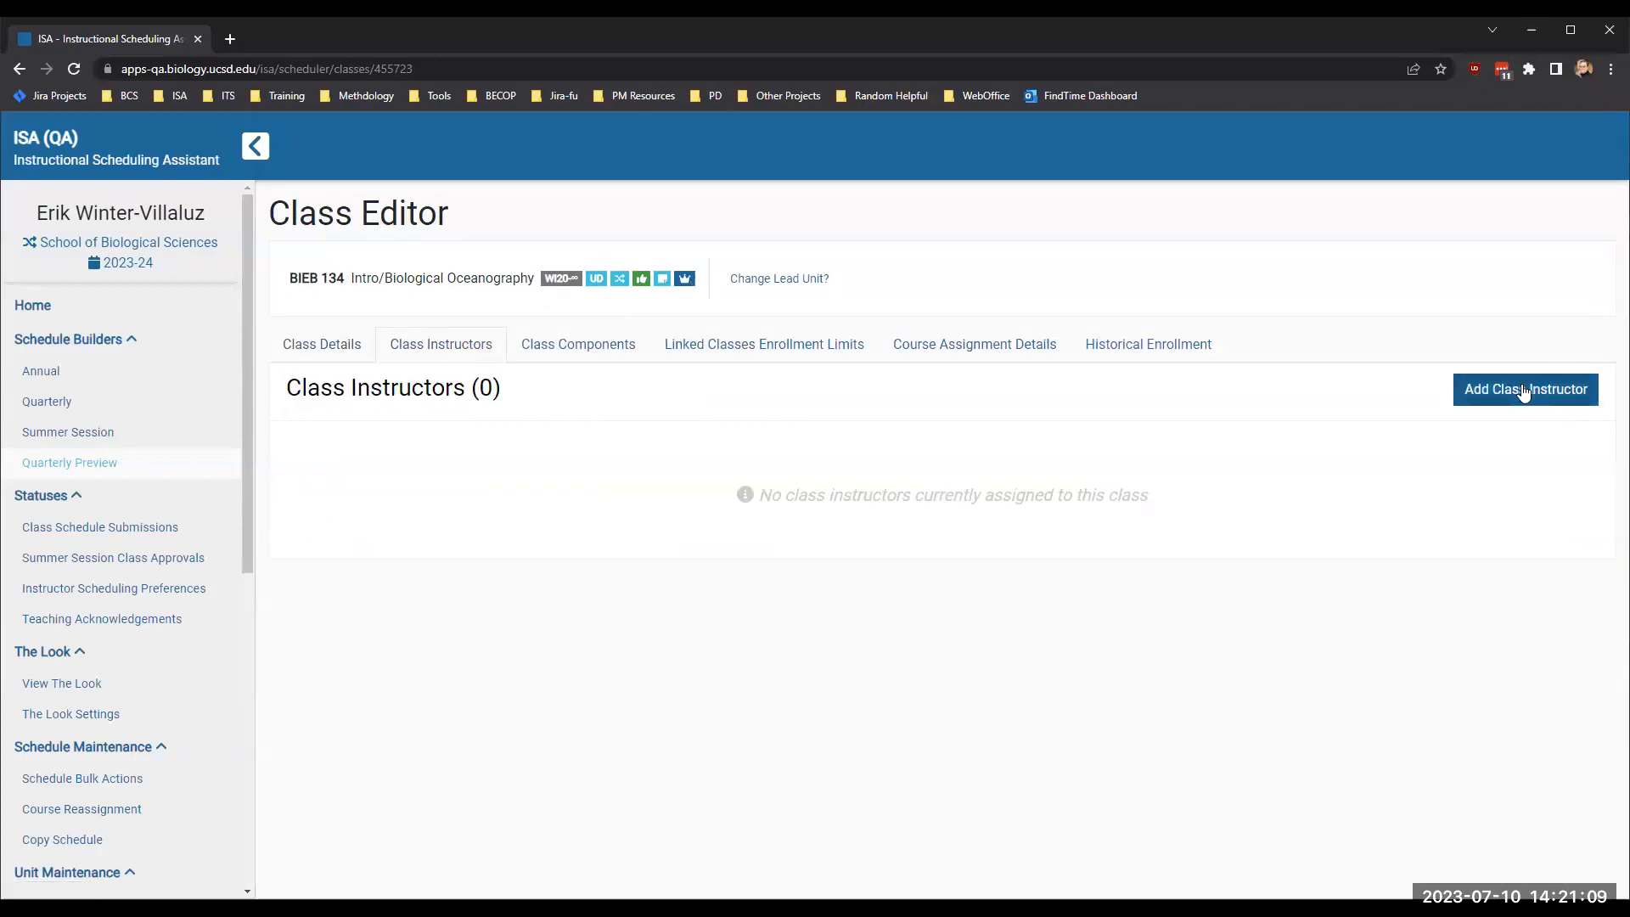
left_click(647, 611)
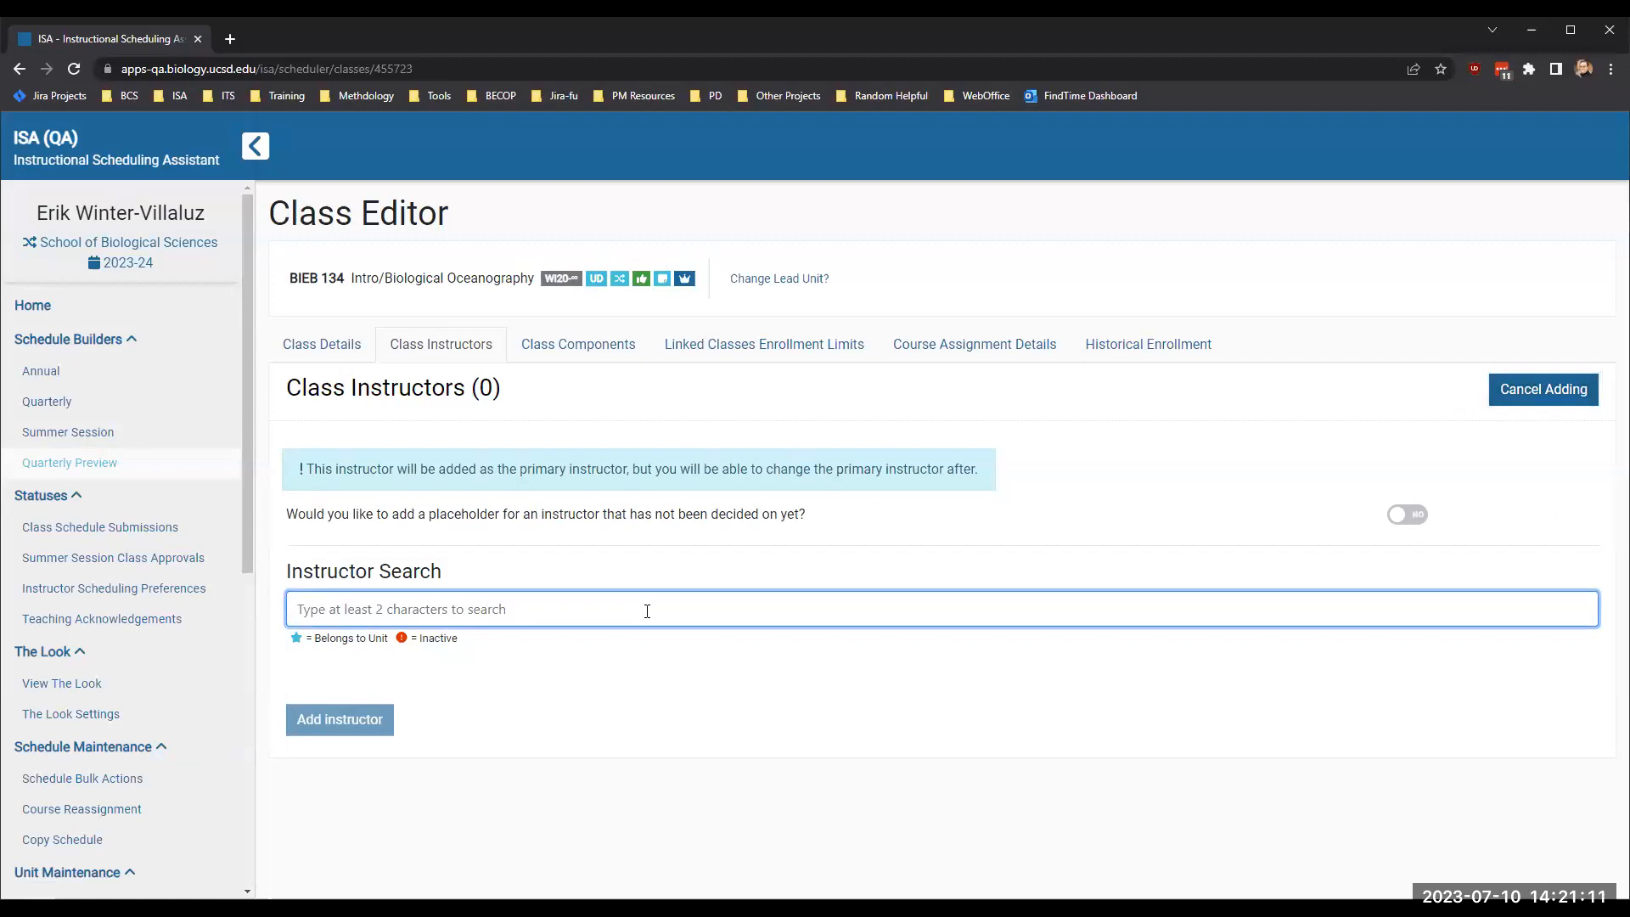
type("yelon")
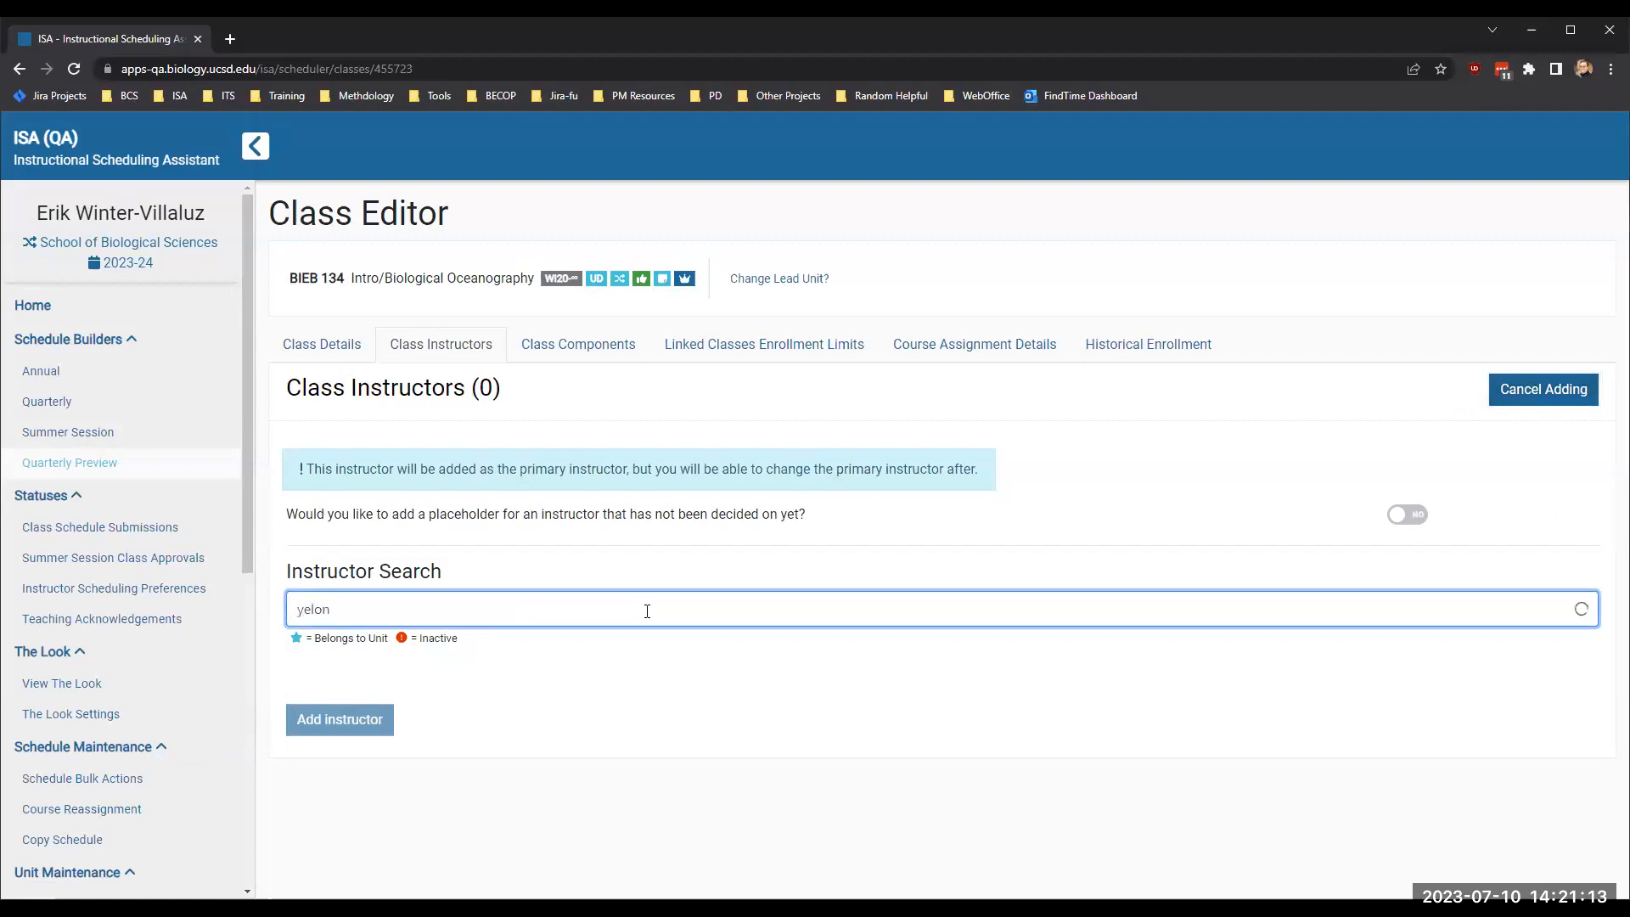
left_click(469, 654)
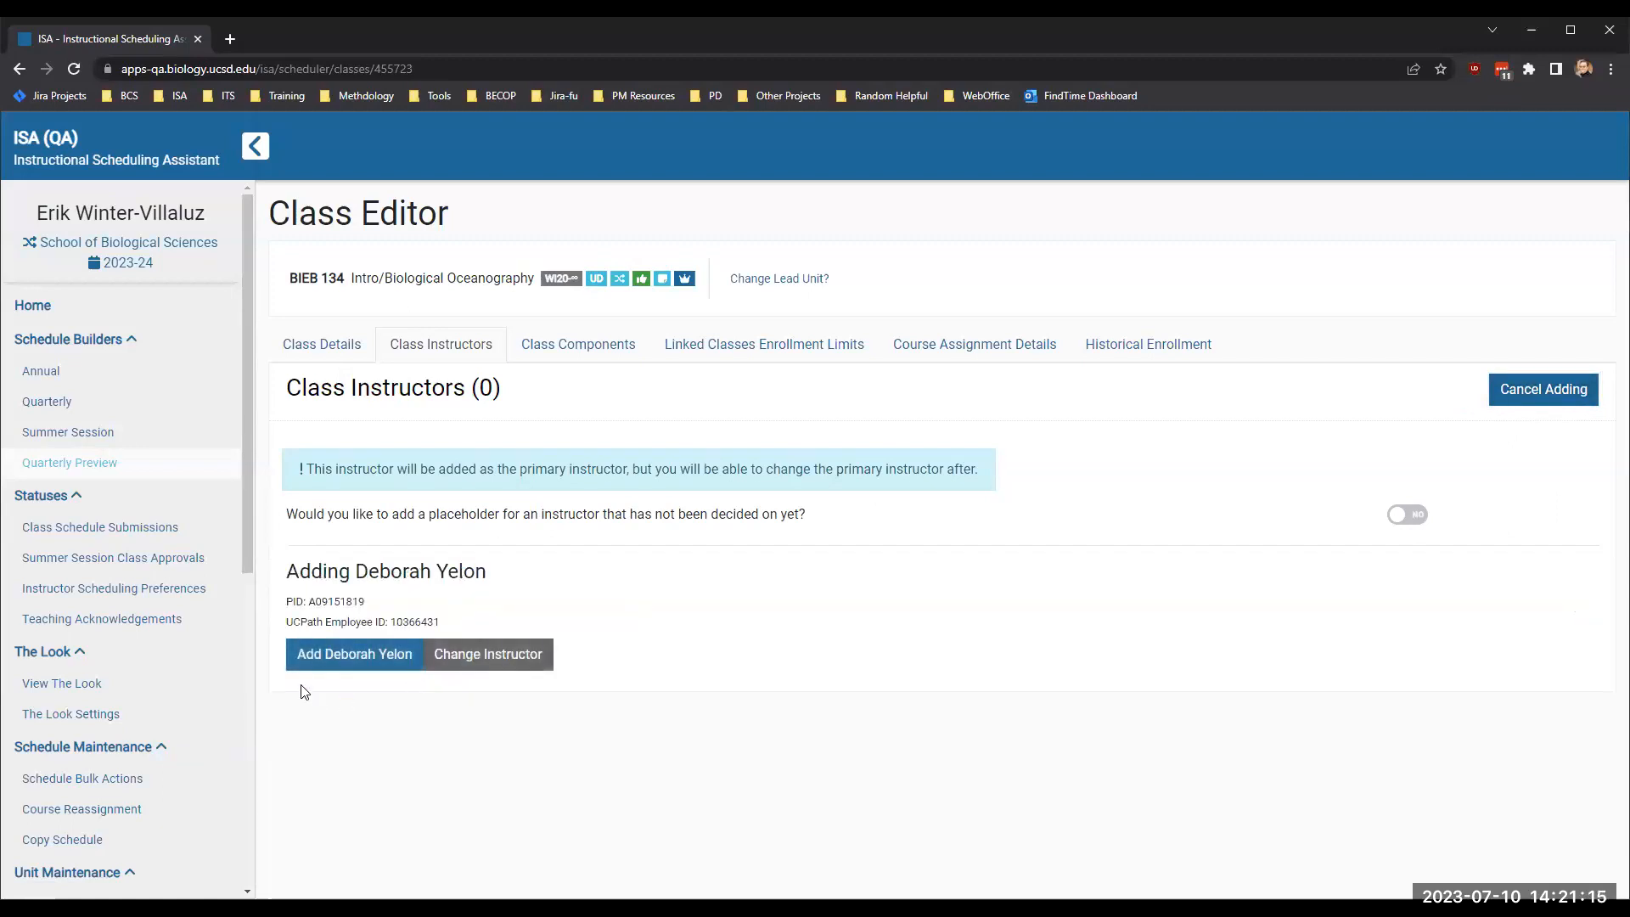
left_click(374, 646)
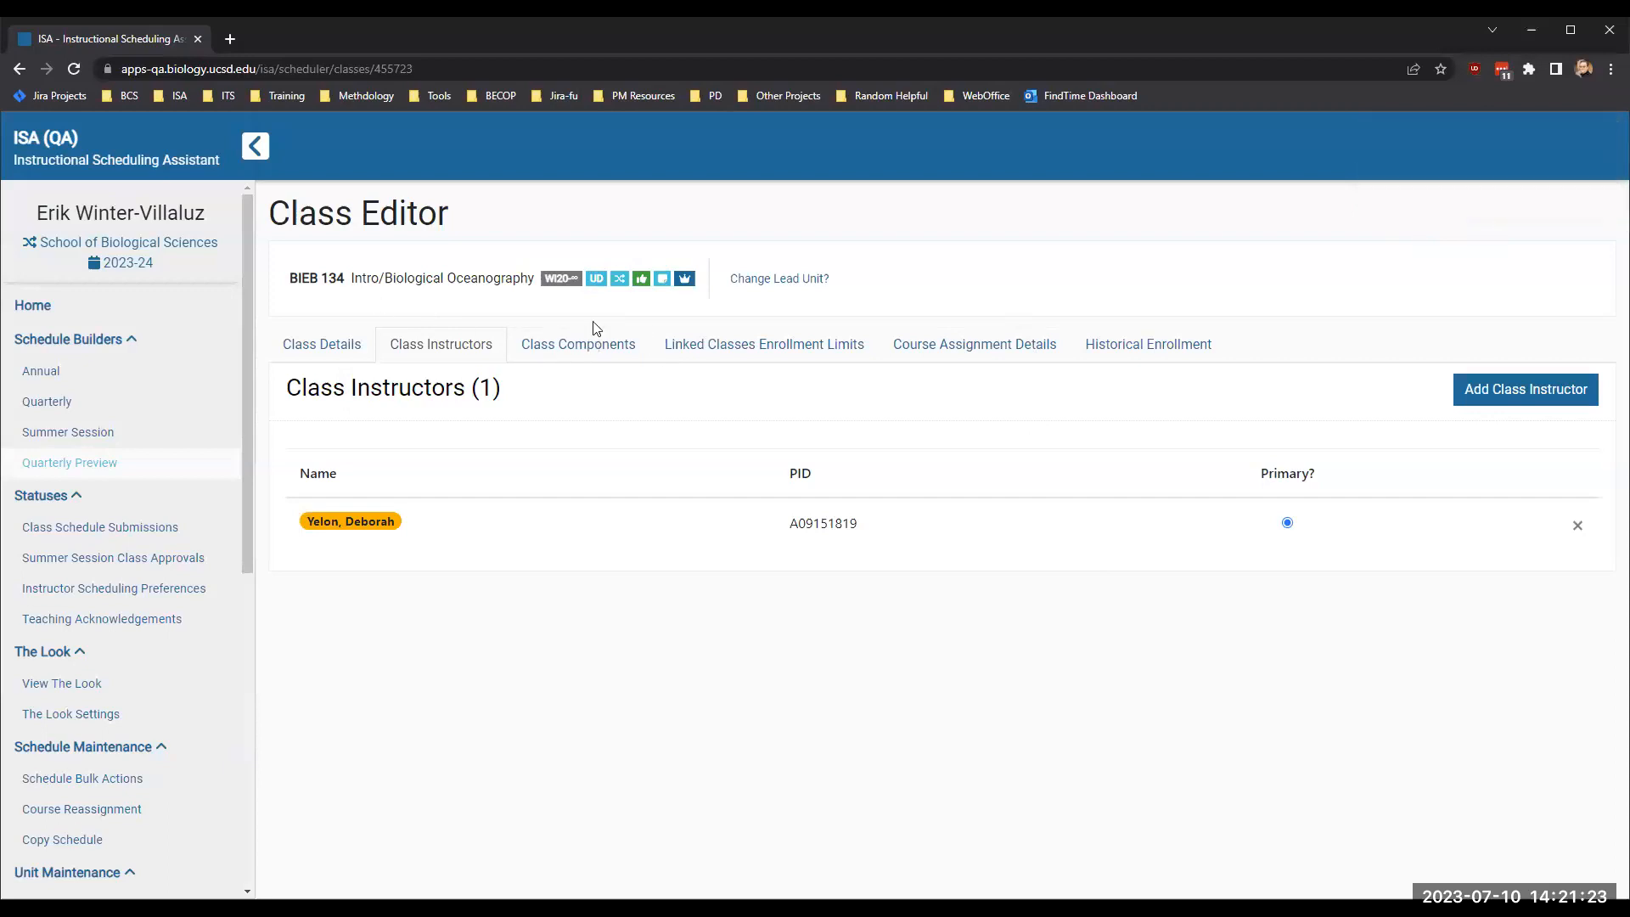
- Add five secondary Discussion sections to BIEB 134's class components, each with an enrollment limit of 10
left_click(594, 345)
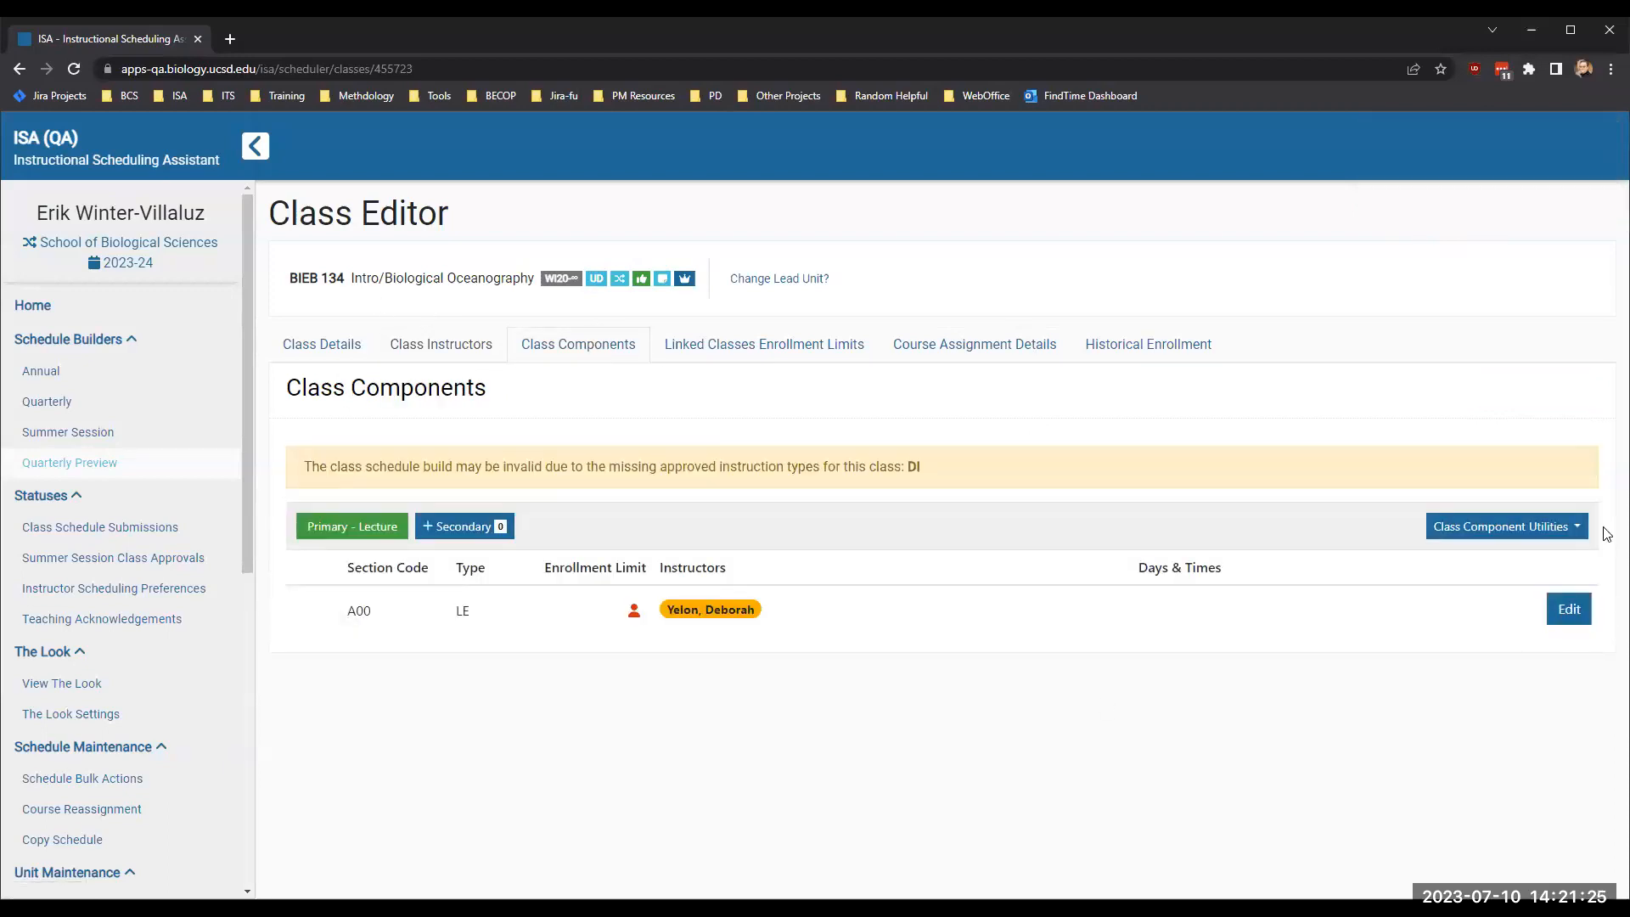
left_click(1526, 527)
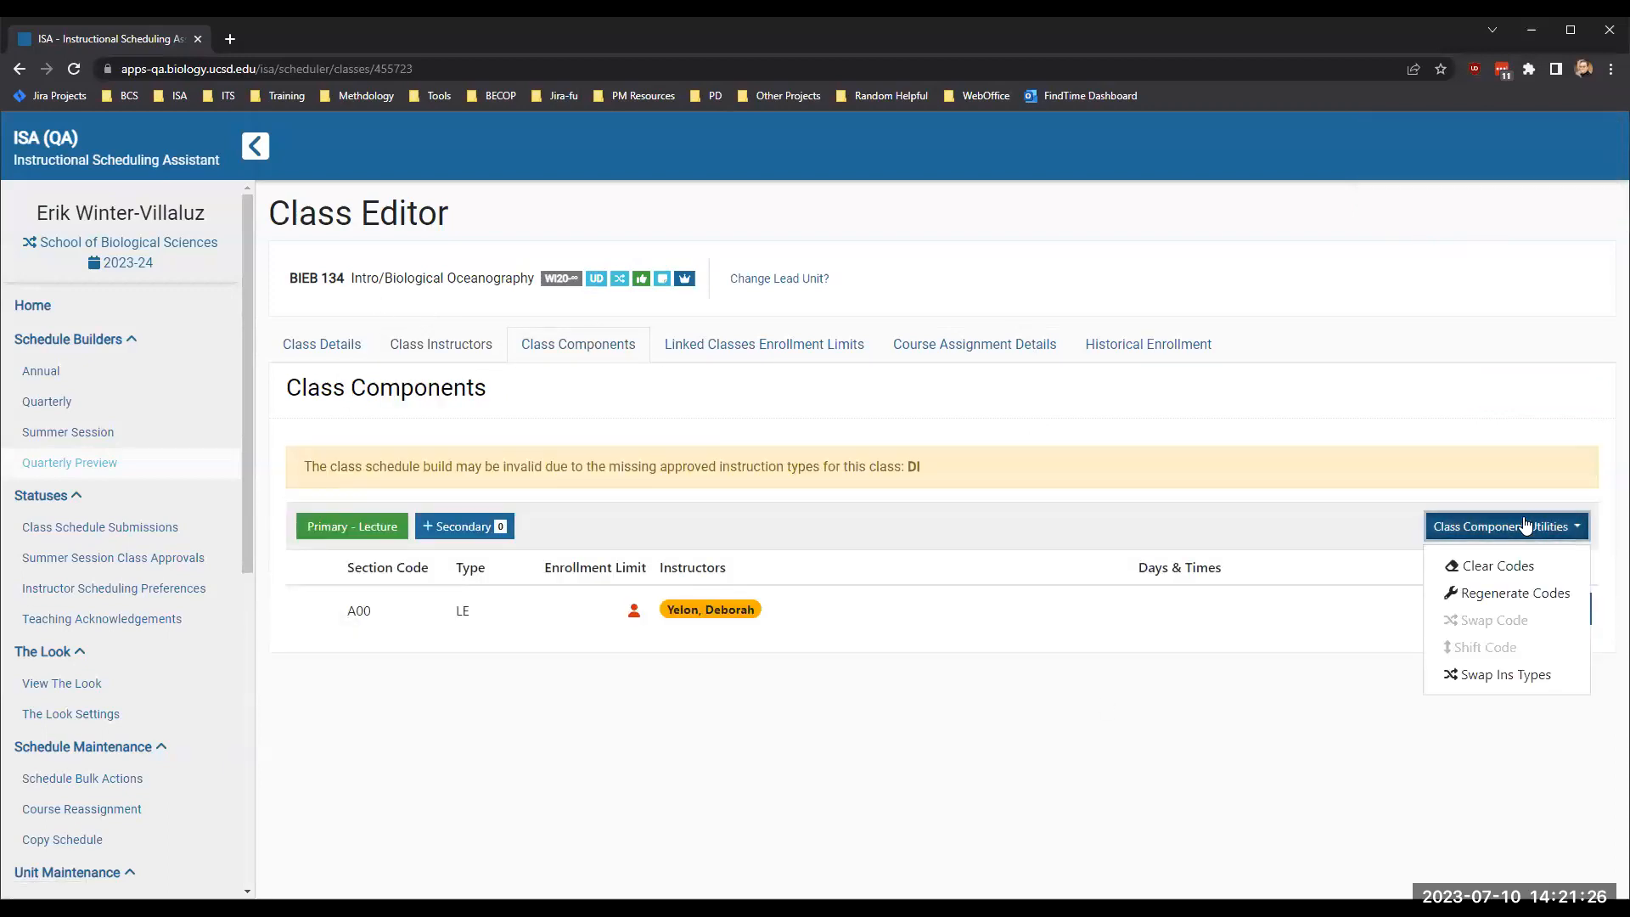
left_click(1335, 689)
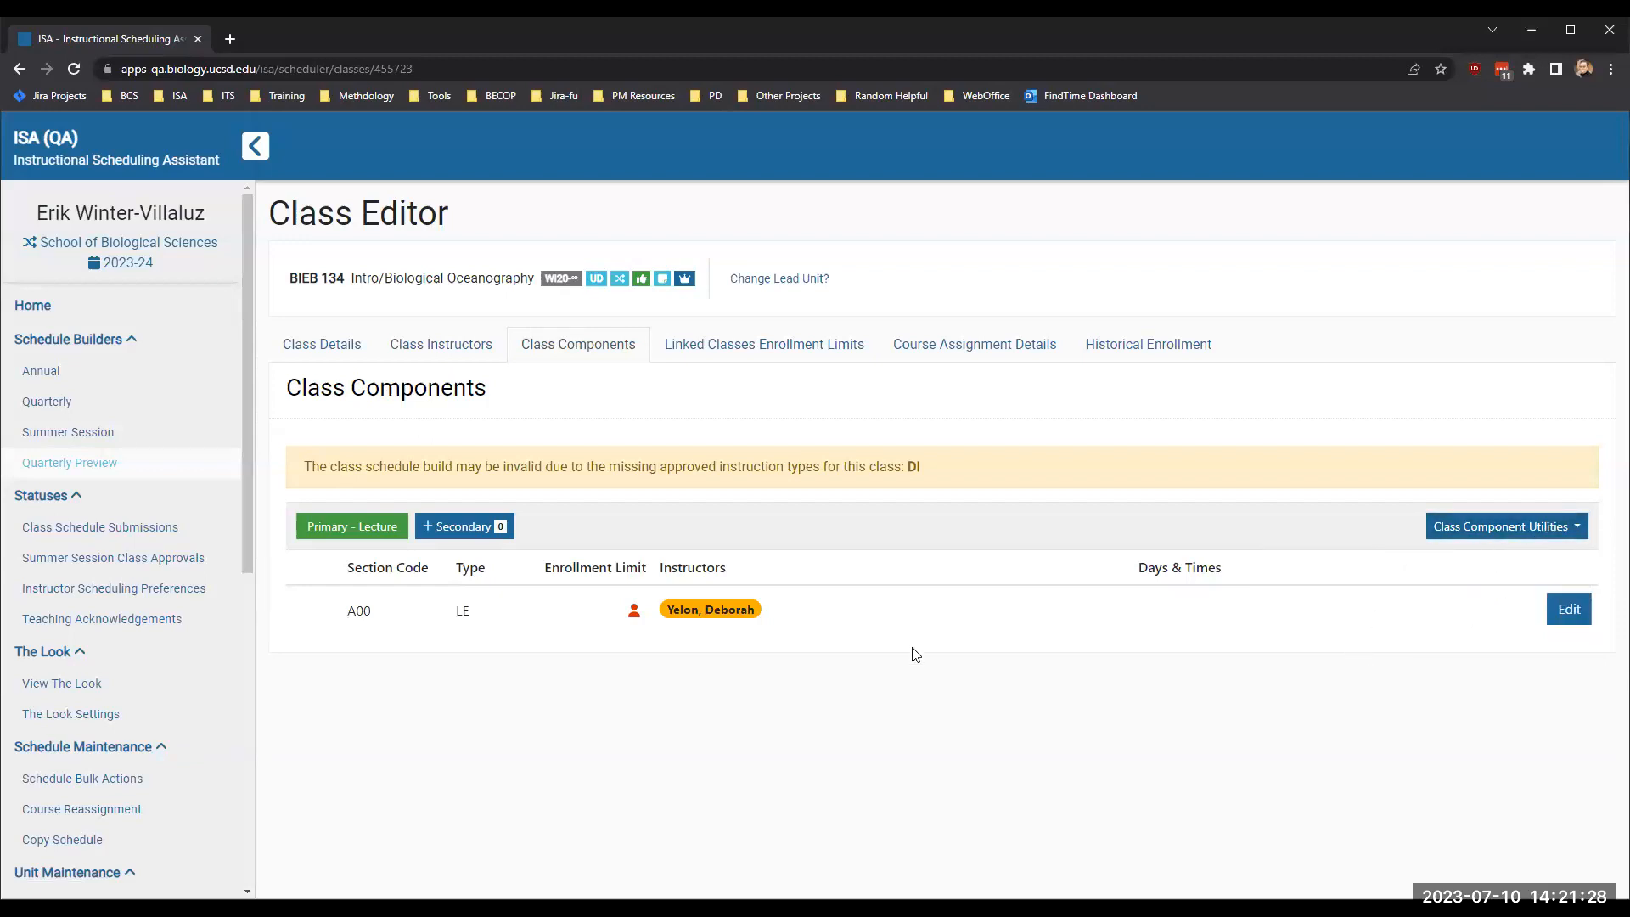
left_click(461, 525)
left_click(1149, 360)
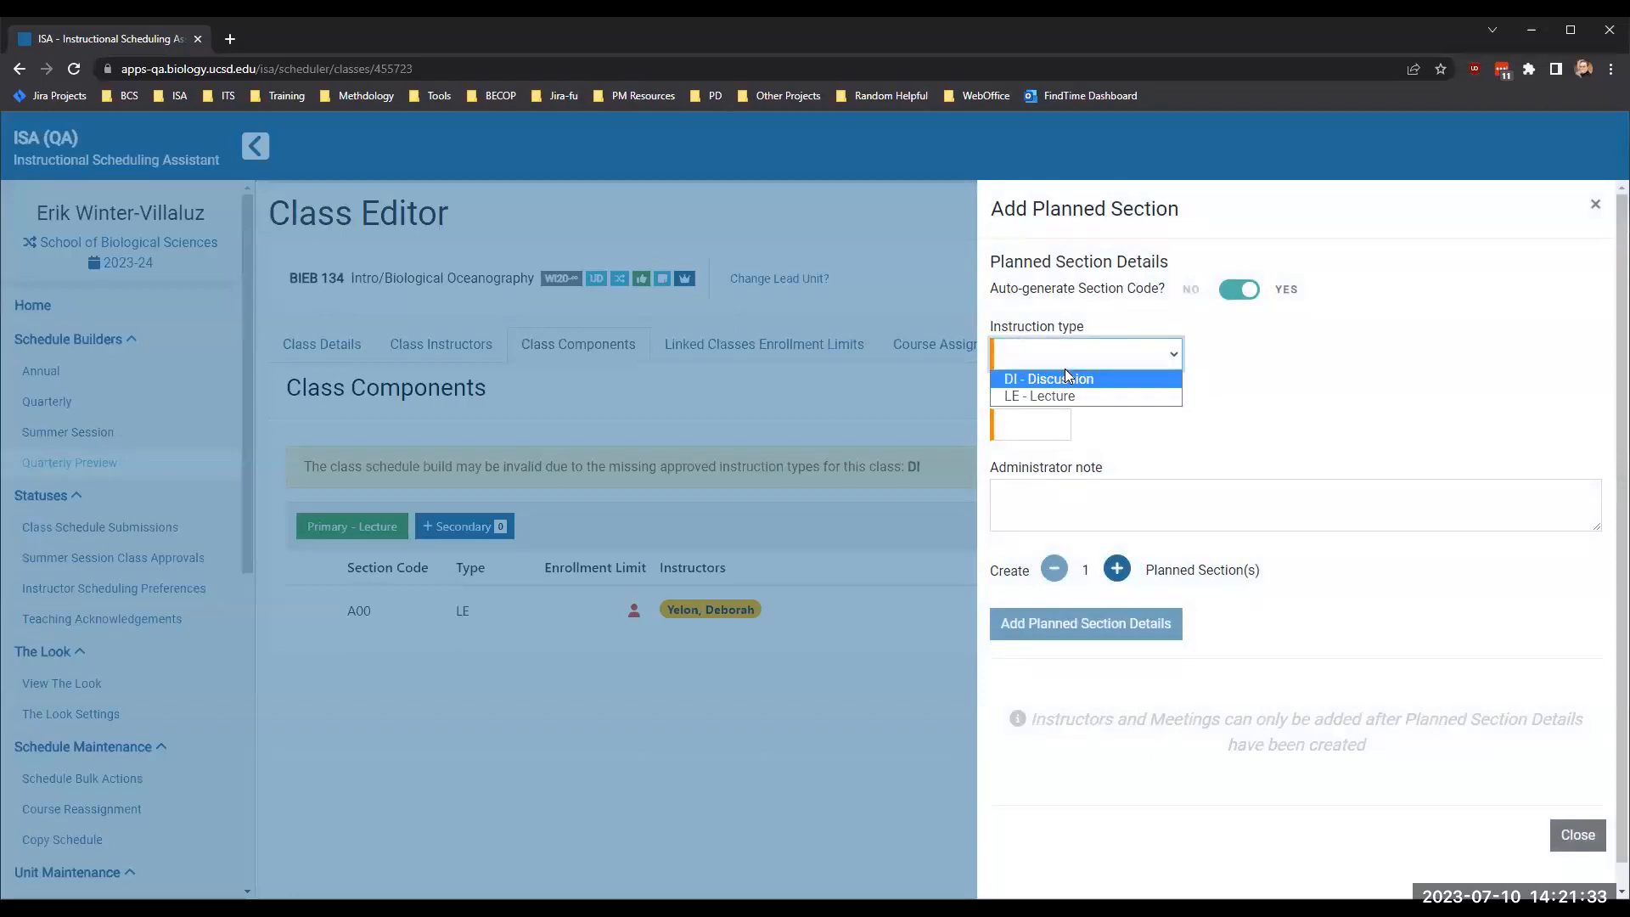
left_click(1066, 379)
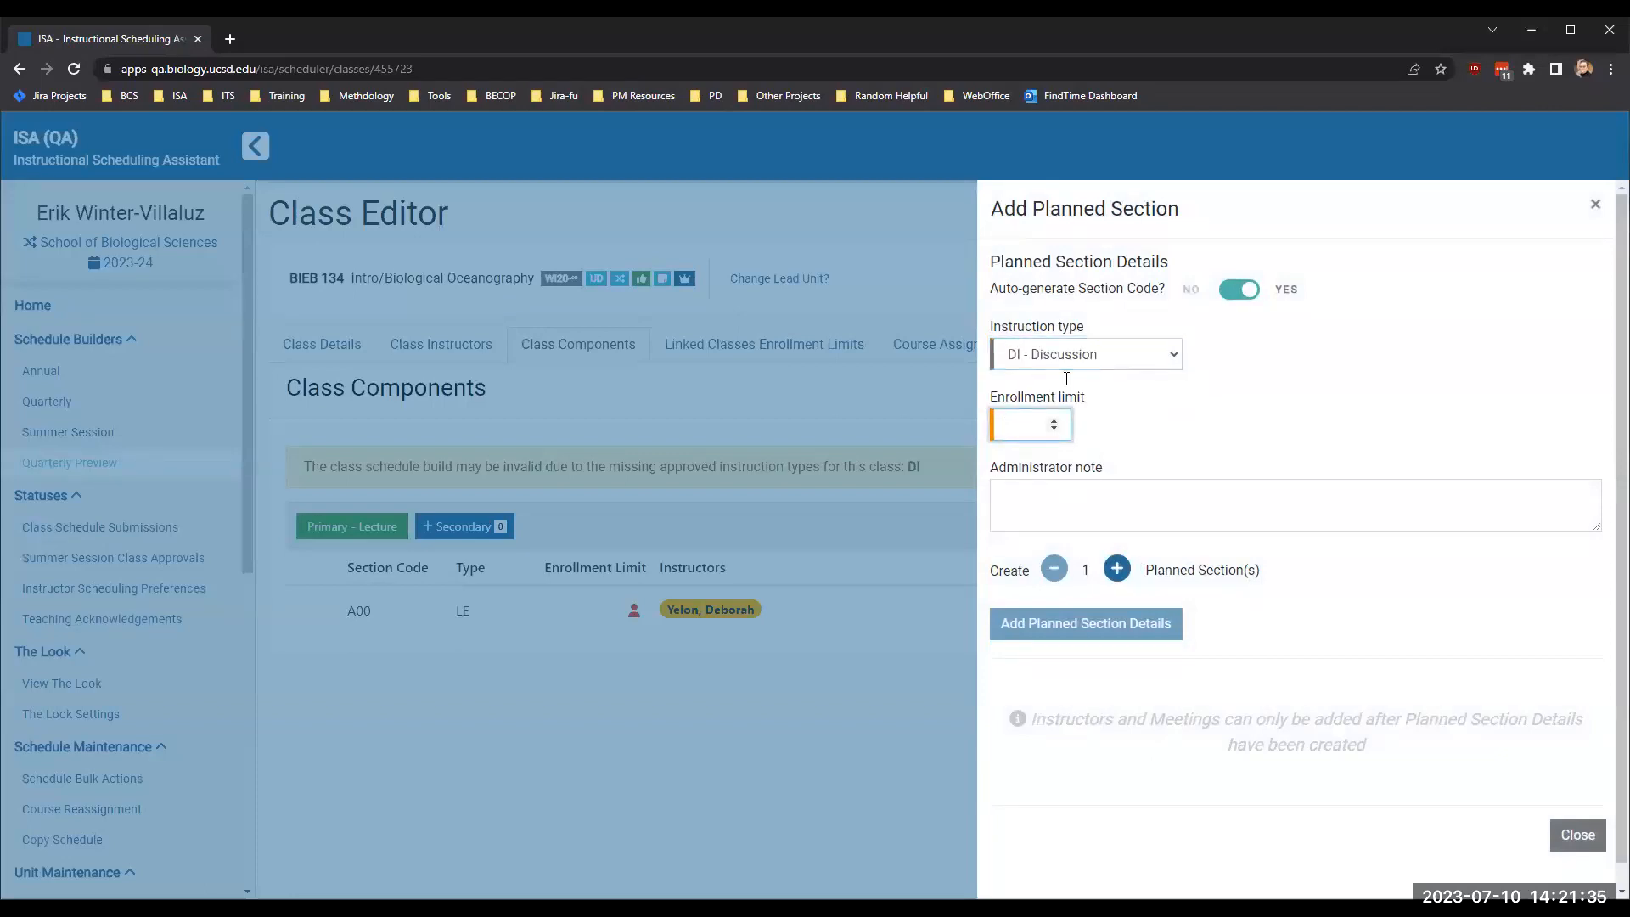
type("10")
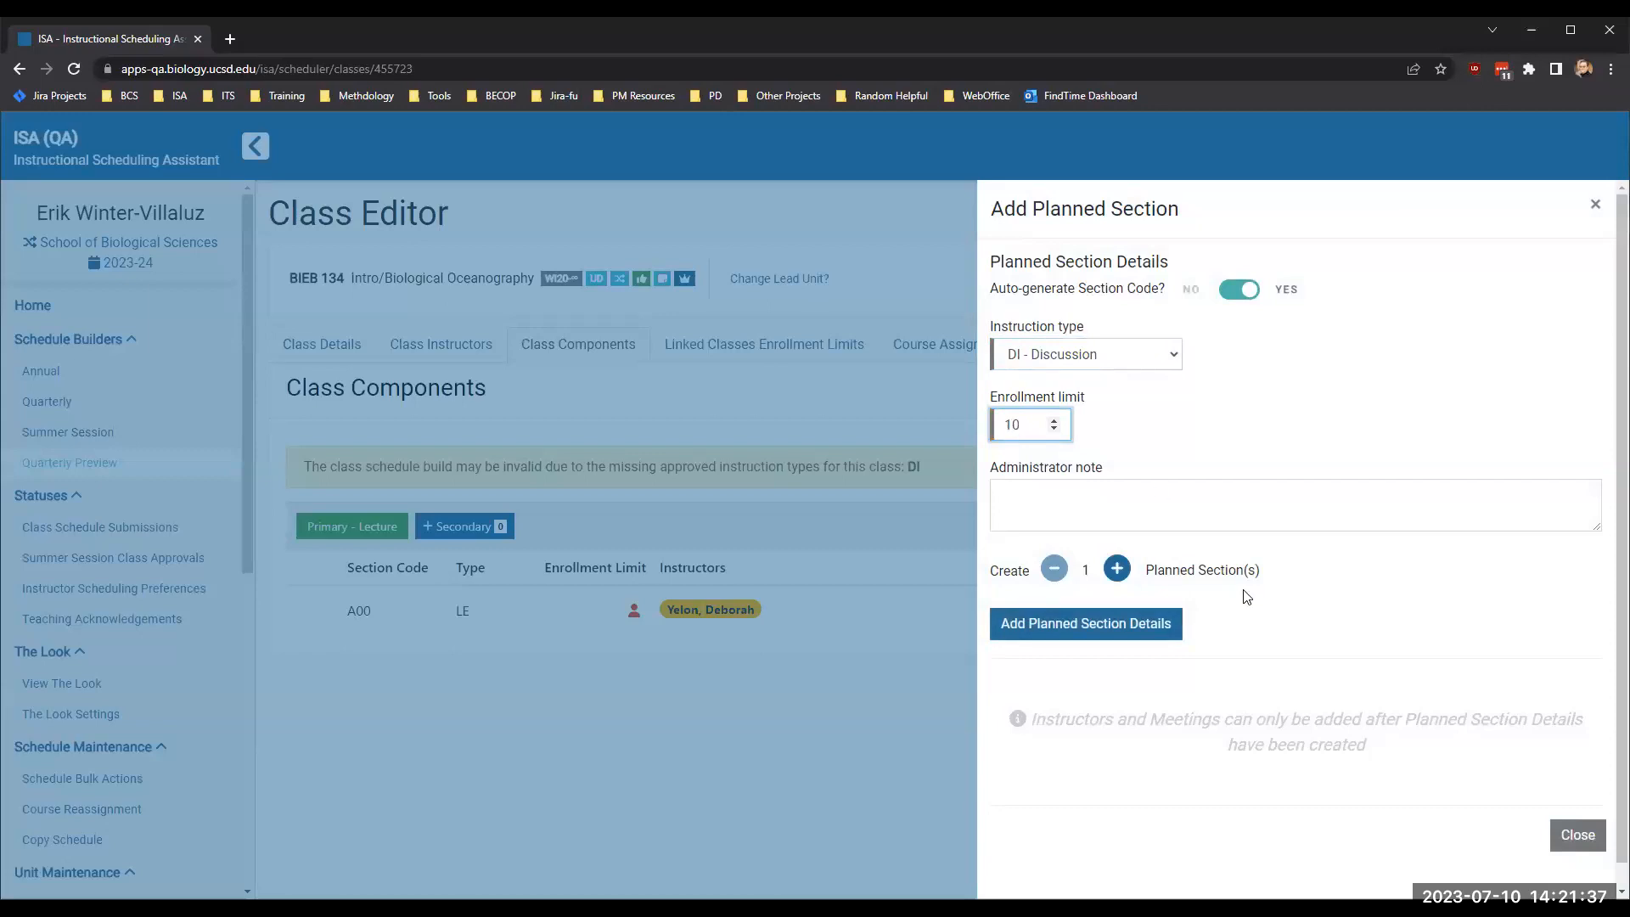
left_click(1117, 569)
left_click(1117, 568)
left_click(1117, 569)
left_click(1067, 619)
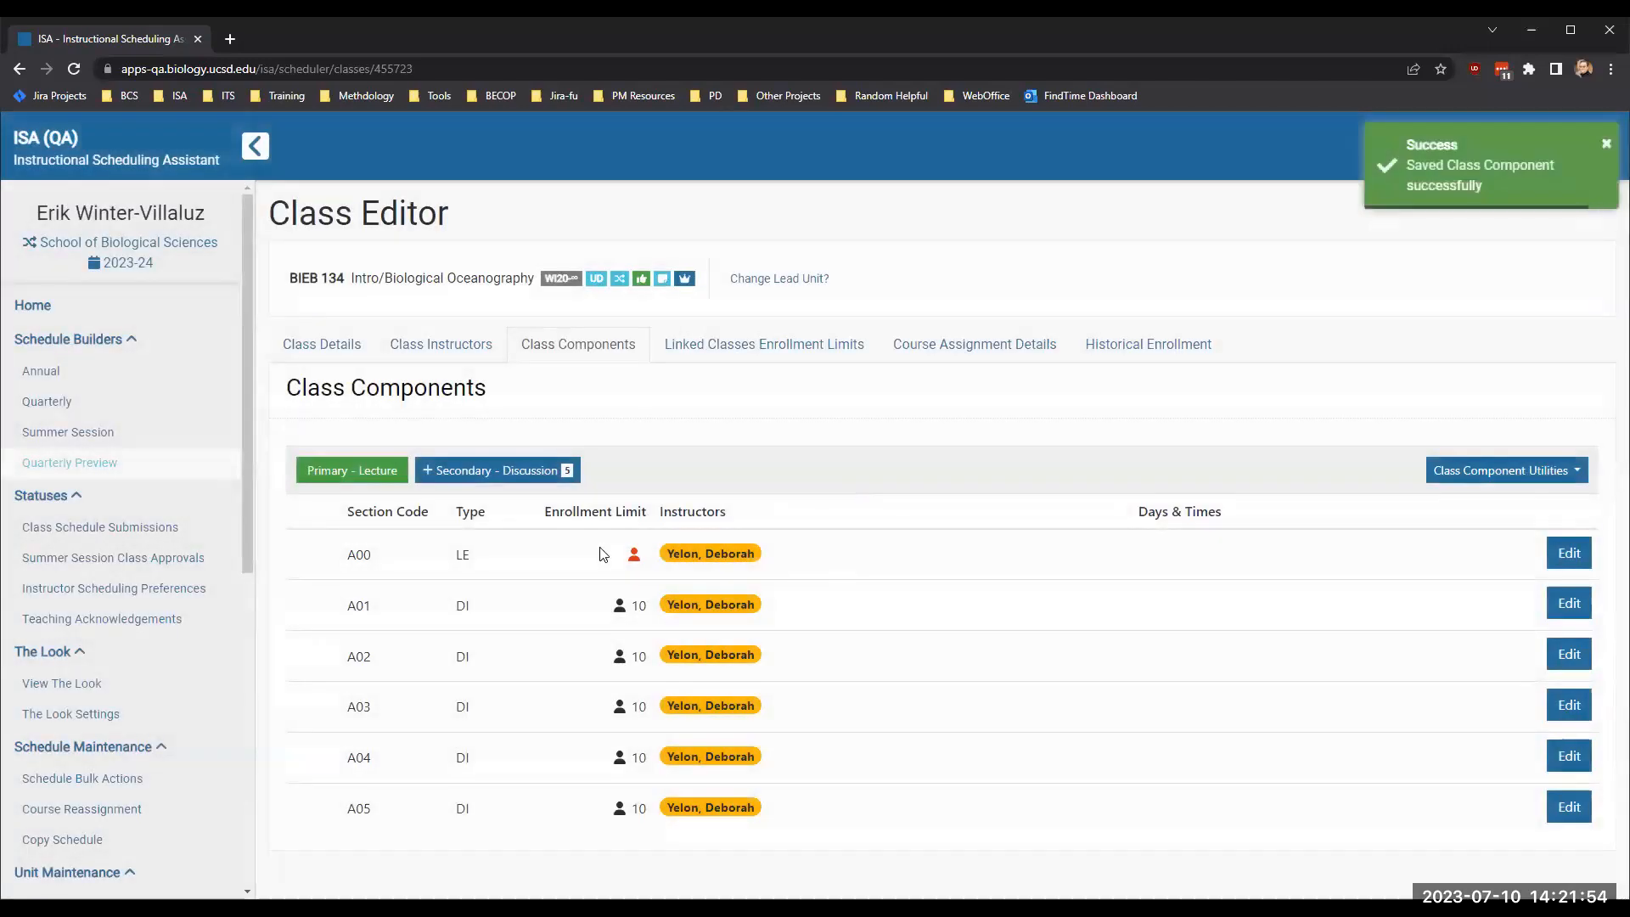
- Set the enrollment limit of lecture section A00 to 40 and save the planned section details
mouse_move(634, 561)
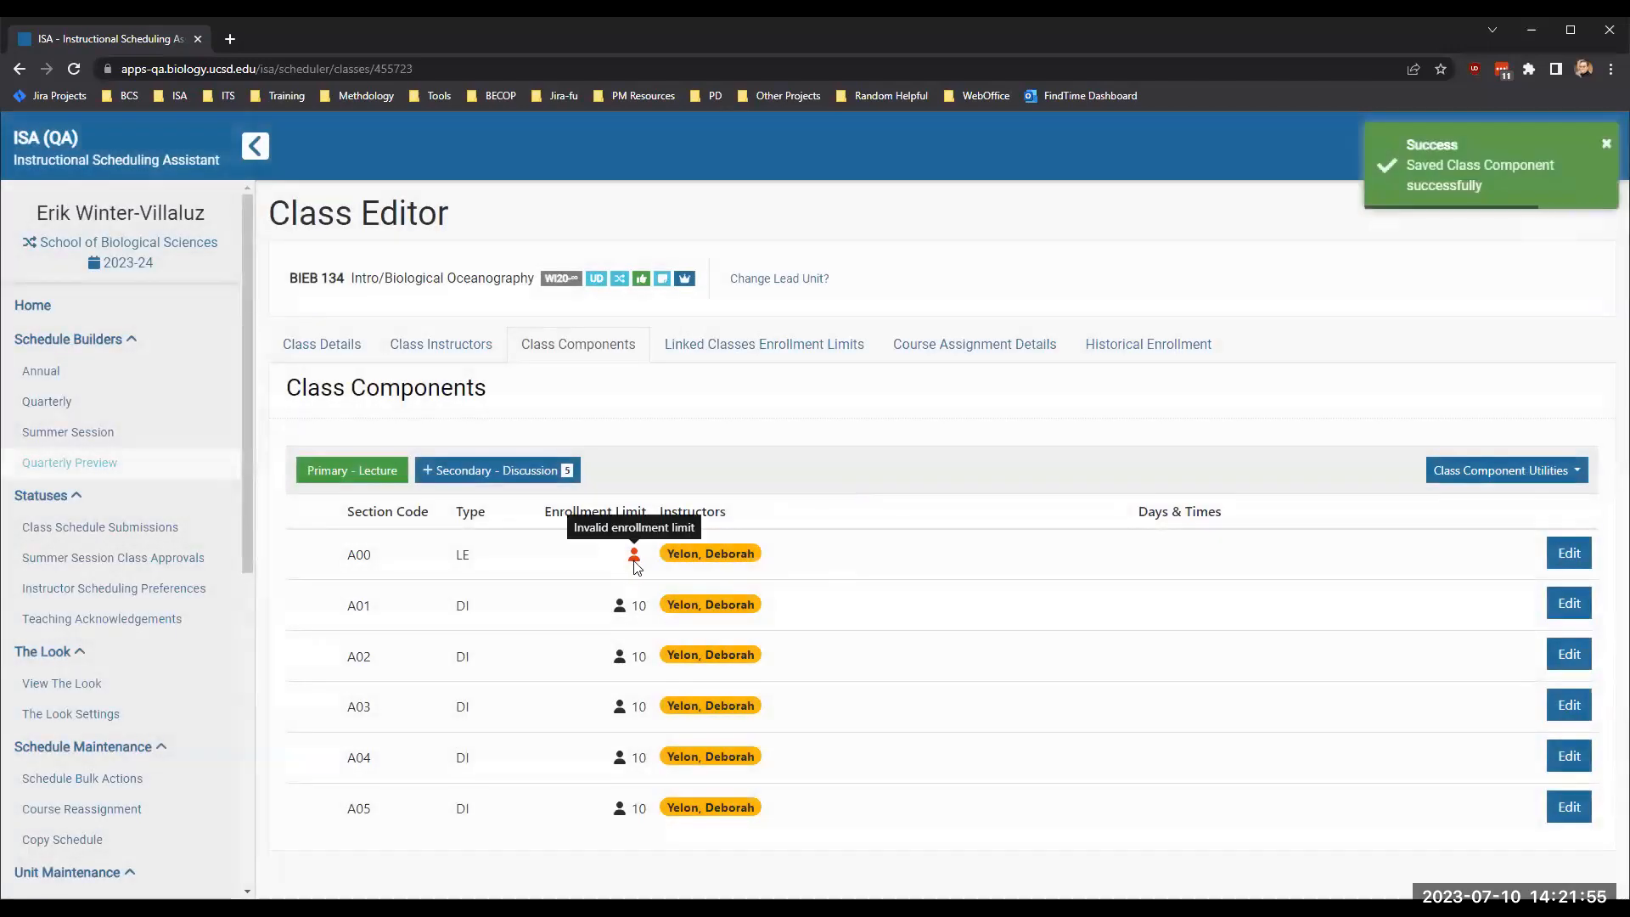
left_click(1569, 554)
left_click(1026, 456)
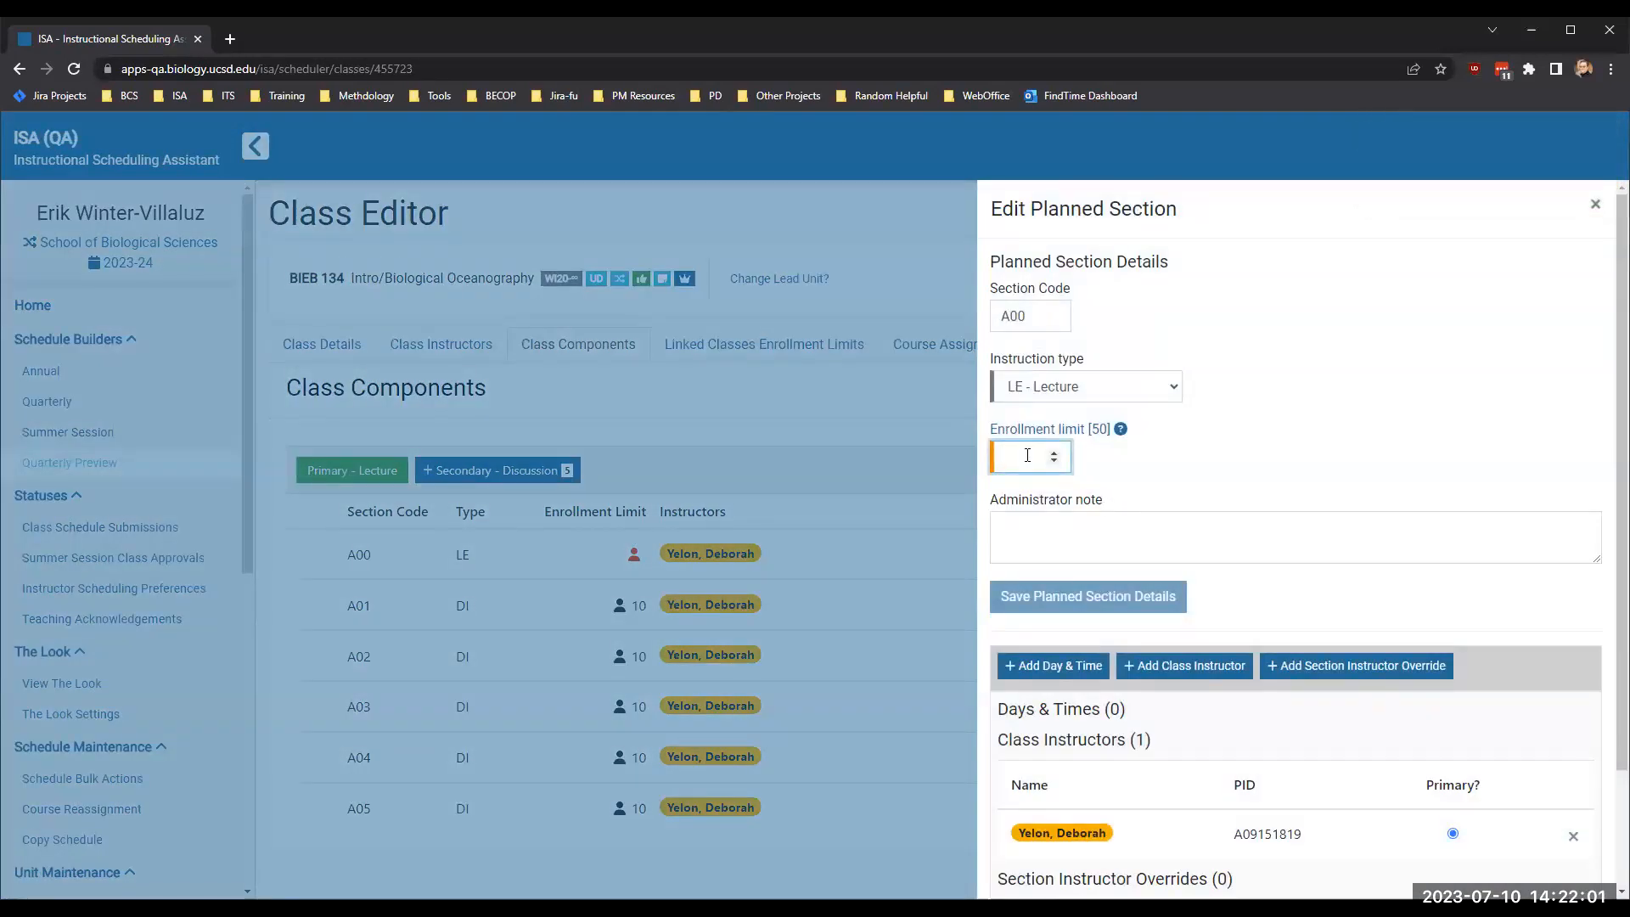
type("40")
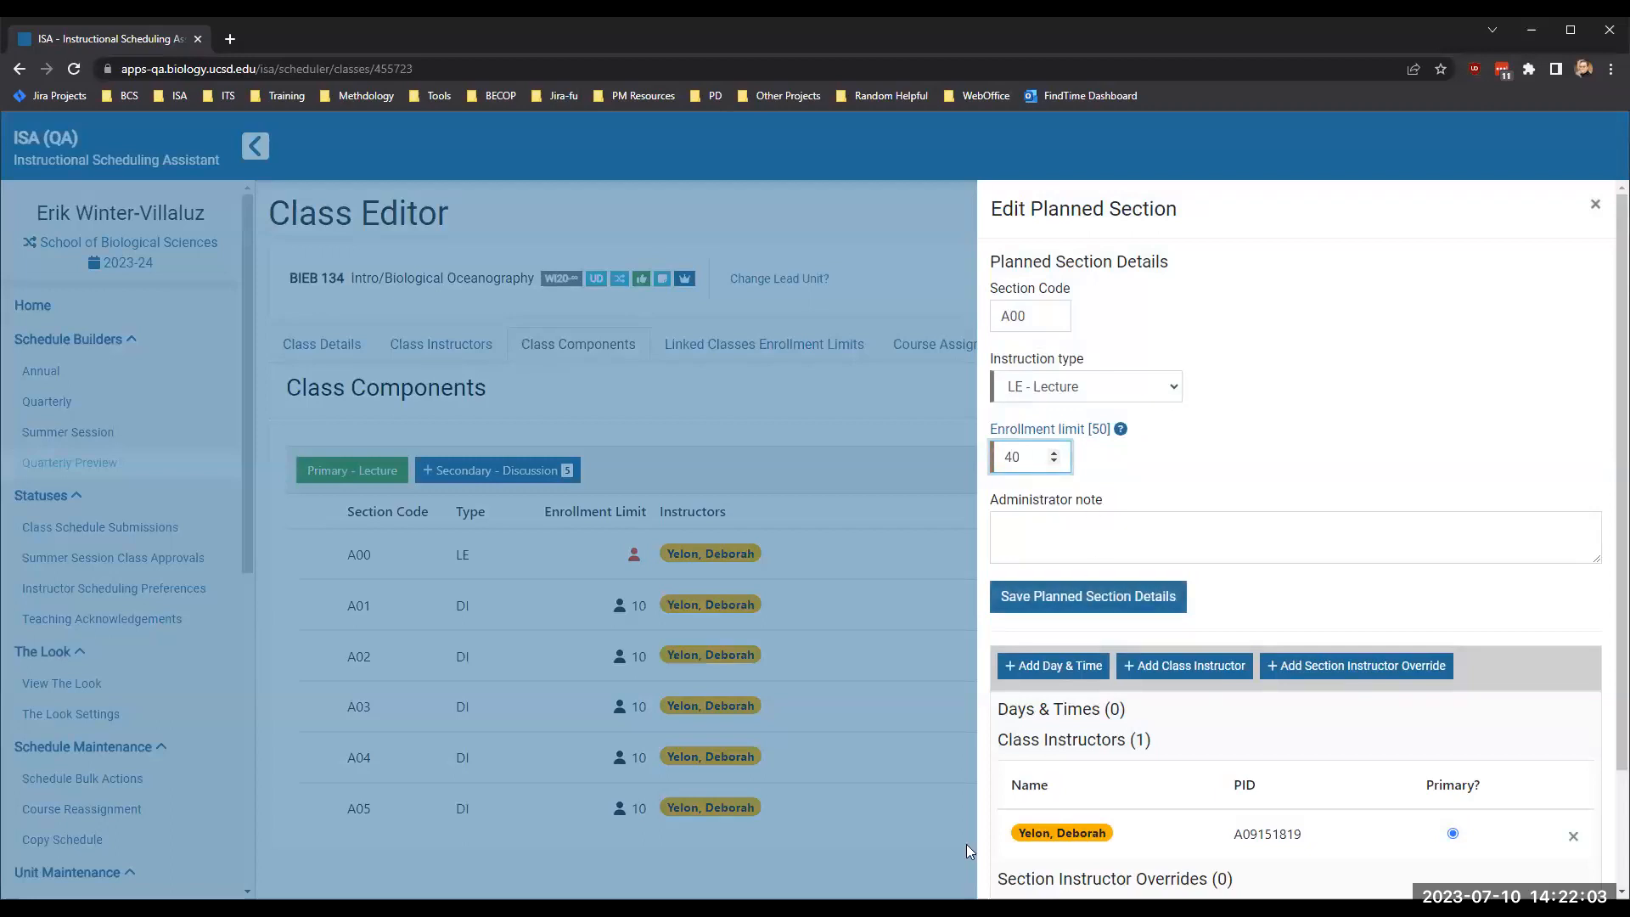
left_click(1023, 599)
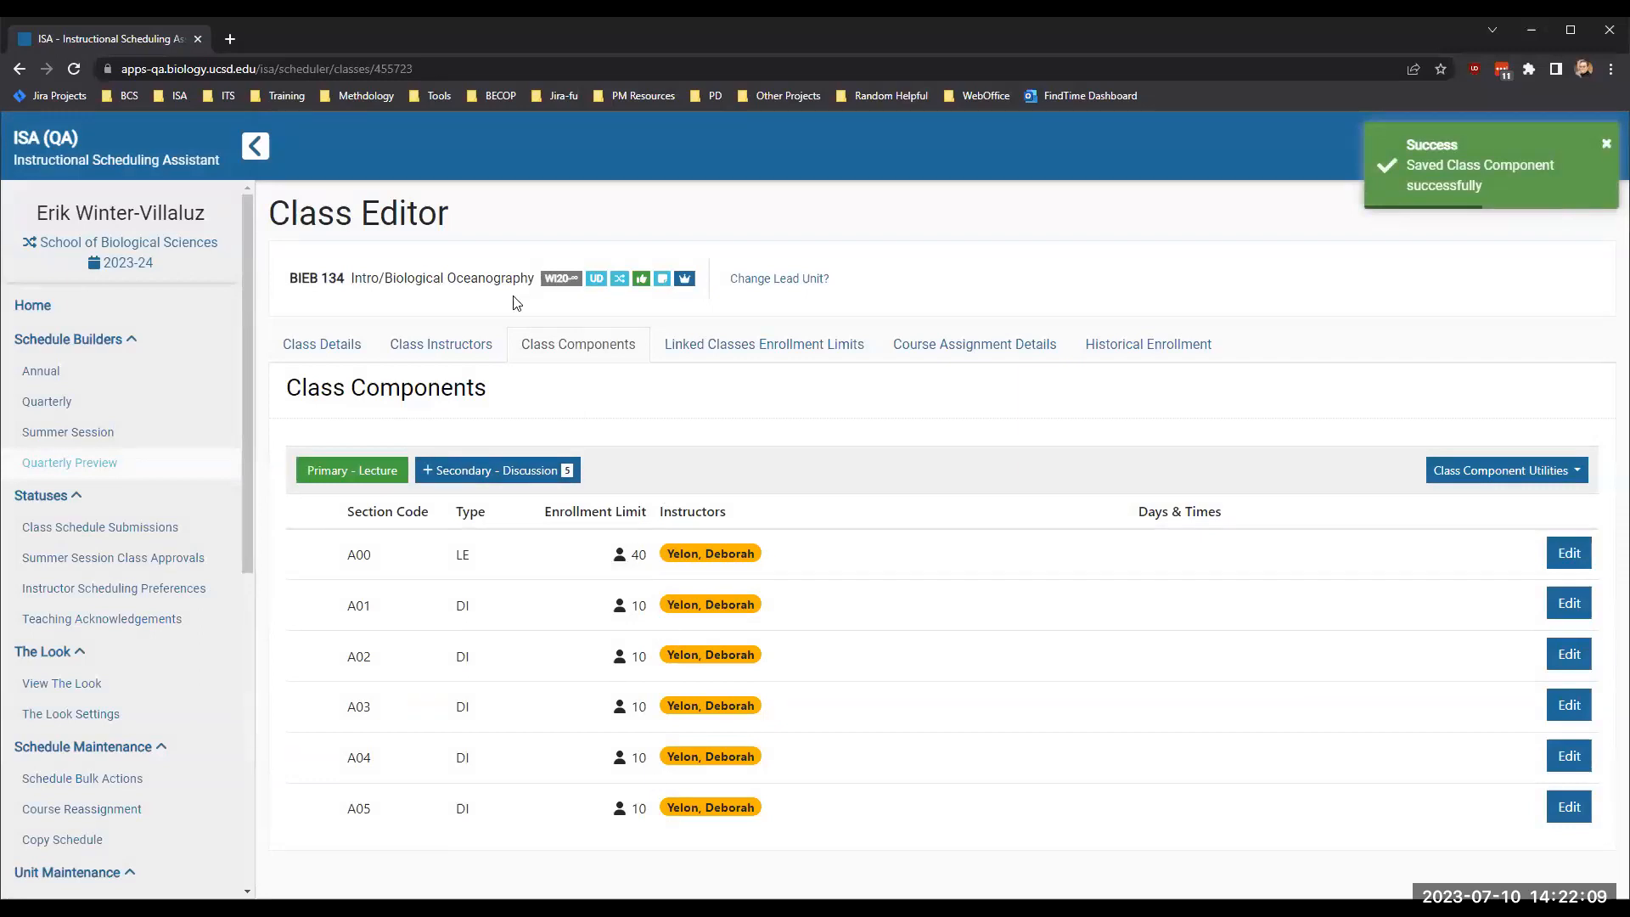
- Examine the linked classes enrollment limits, comparing the BIEB 134, SIO 134, Overall Limit and EL Sum columns
left_click(771, 358)
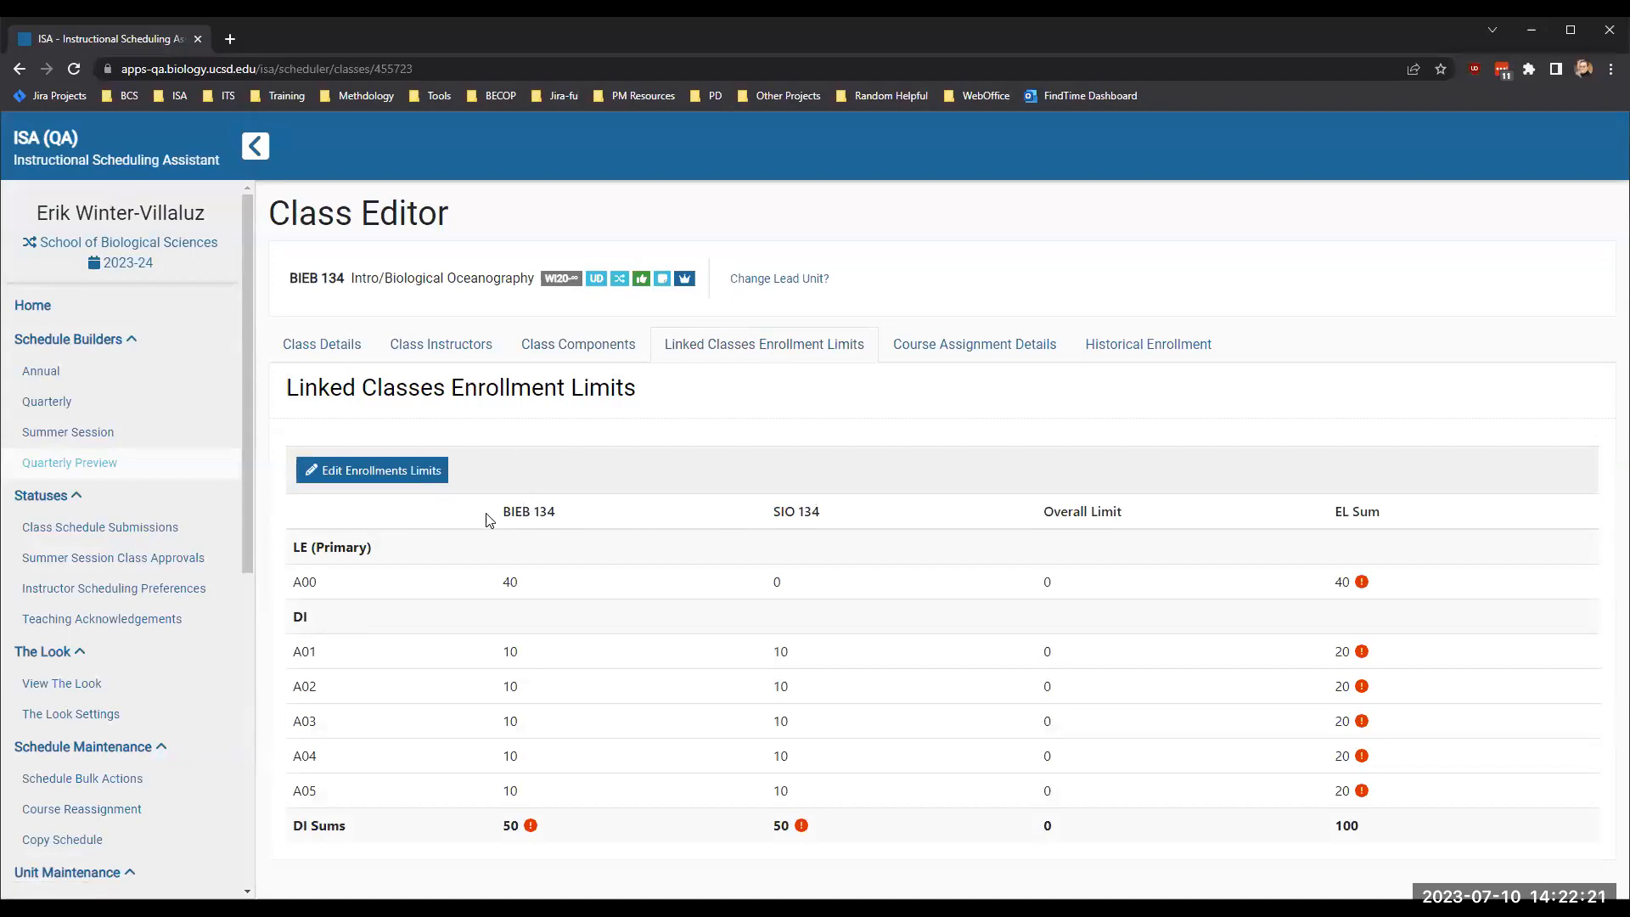
left_click_drag(499, 512, 567, 513)
left_click_drag(768, 521, 840, 523)
left_click(1056, 529)
left_click_drag(1334, 515, 1386, 514)
left_click(1389, 515)
left_click_drag(491, 645, 537, 791)
left_click(537, 791)
double_click(510, 581)
- Start editing the linked enrollment limits and set BIEB 134's limit for lecture A00 to 50
left_click(403, 473)
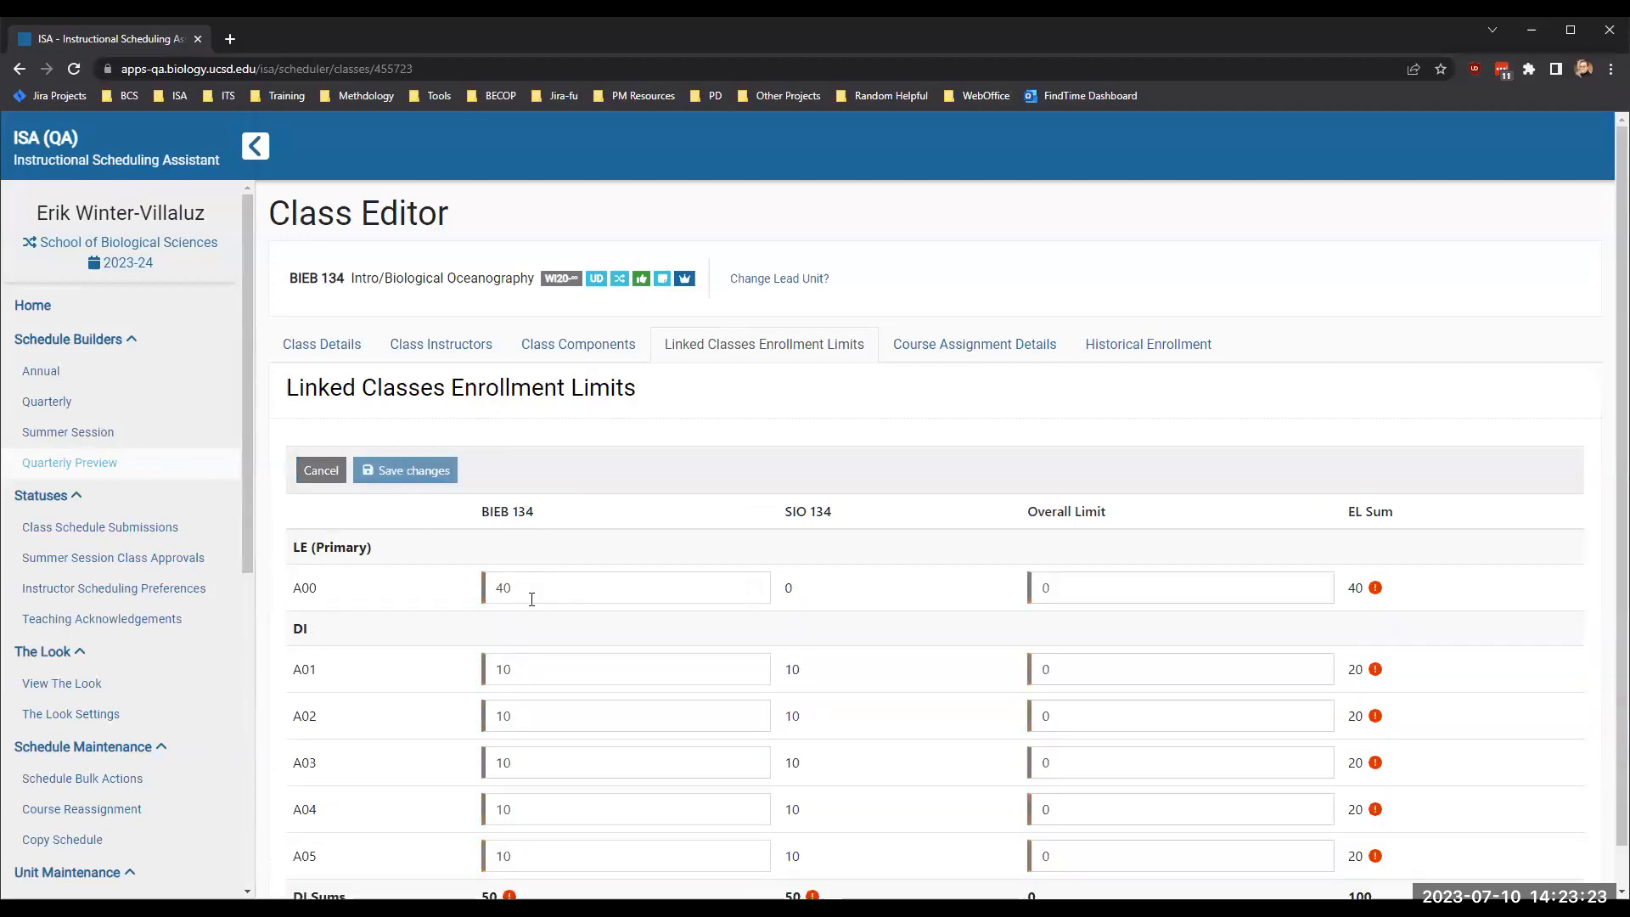
scroll(533, 609, "down", 1)
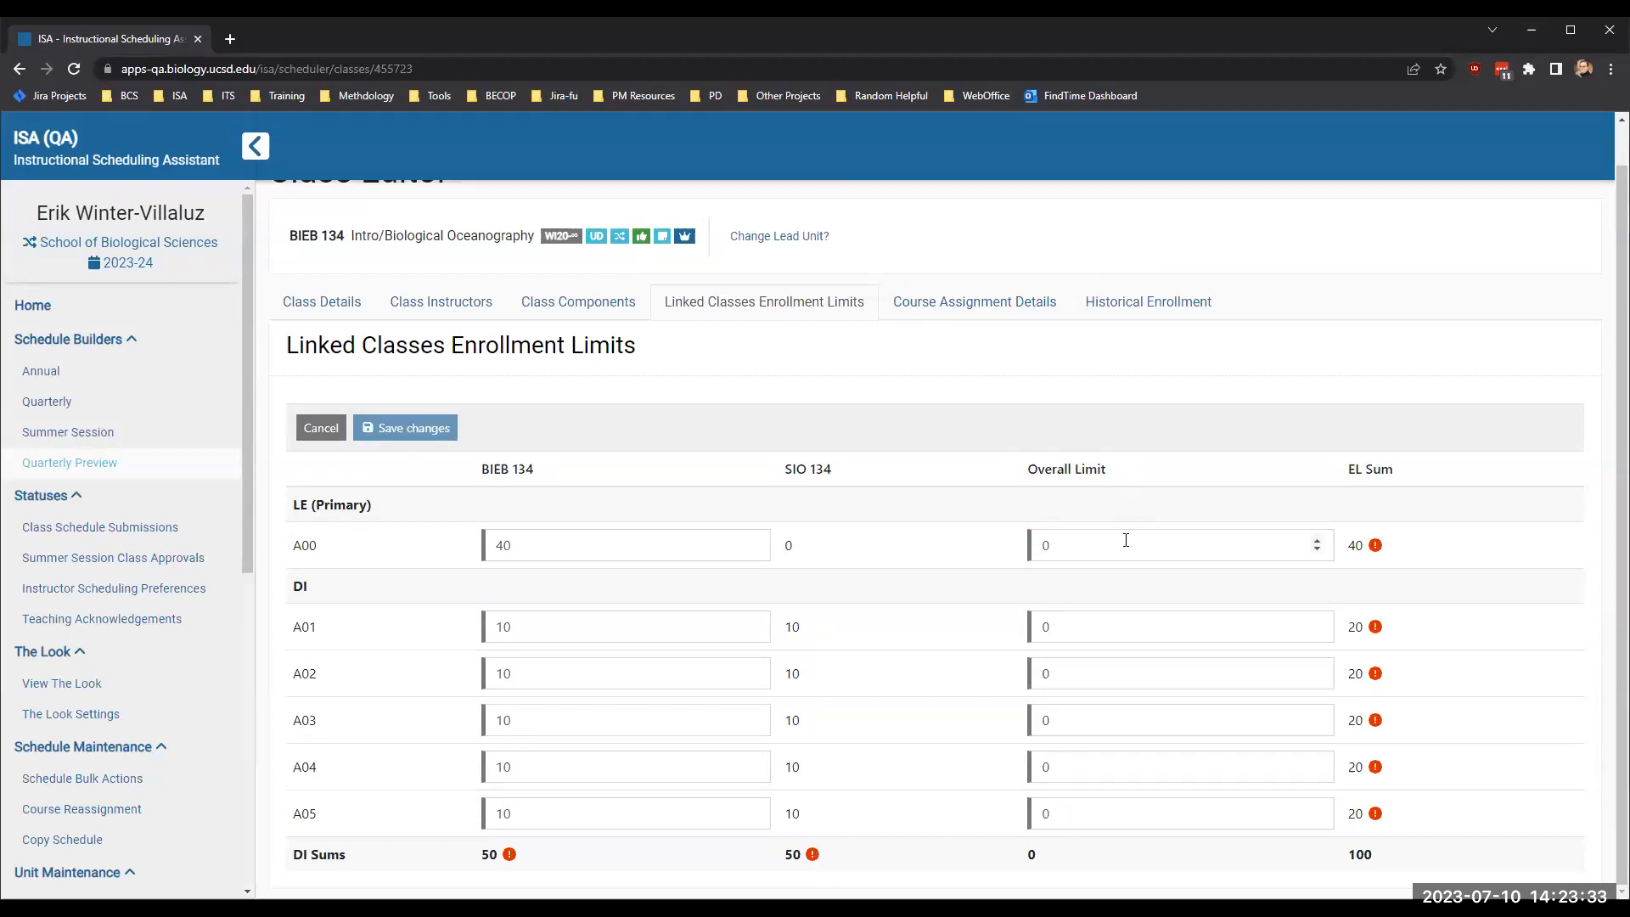
left_click(1064, 547)
double_click(1064, 547)
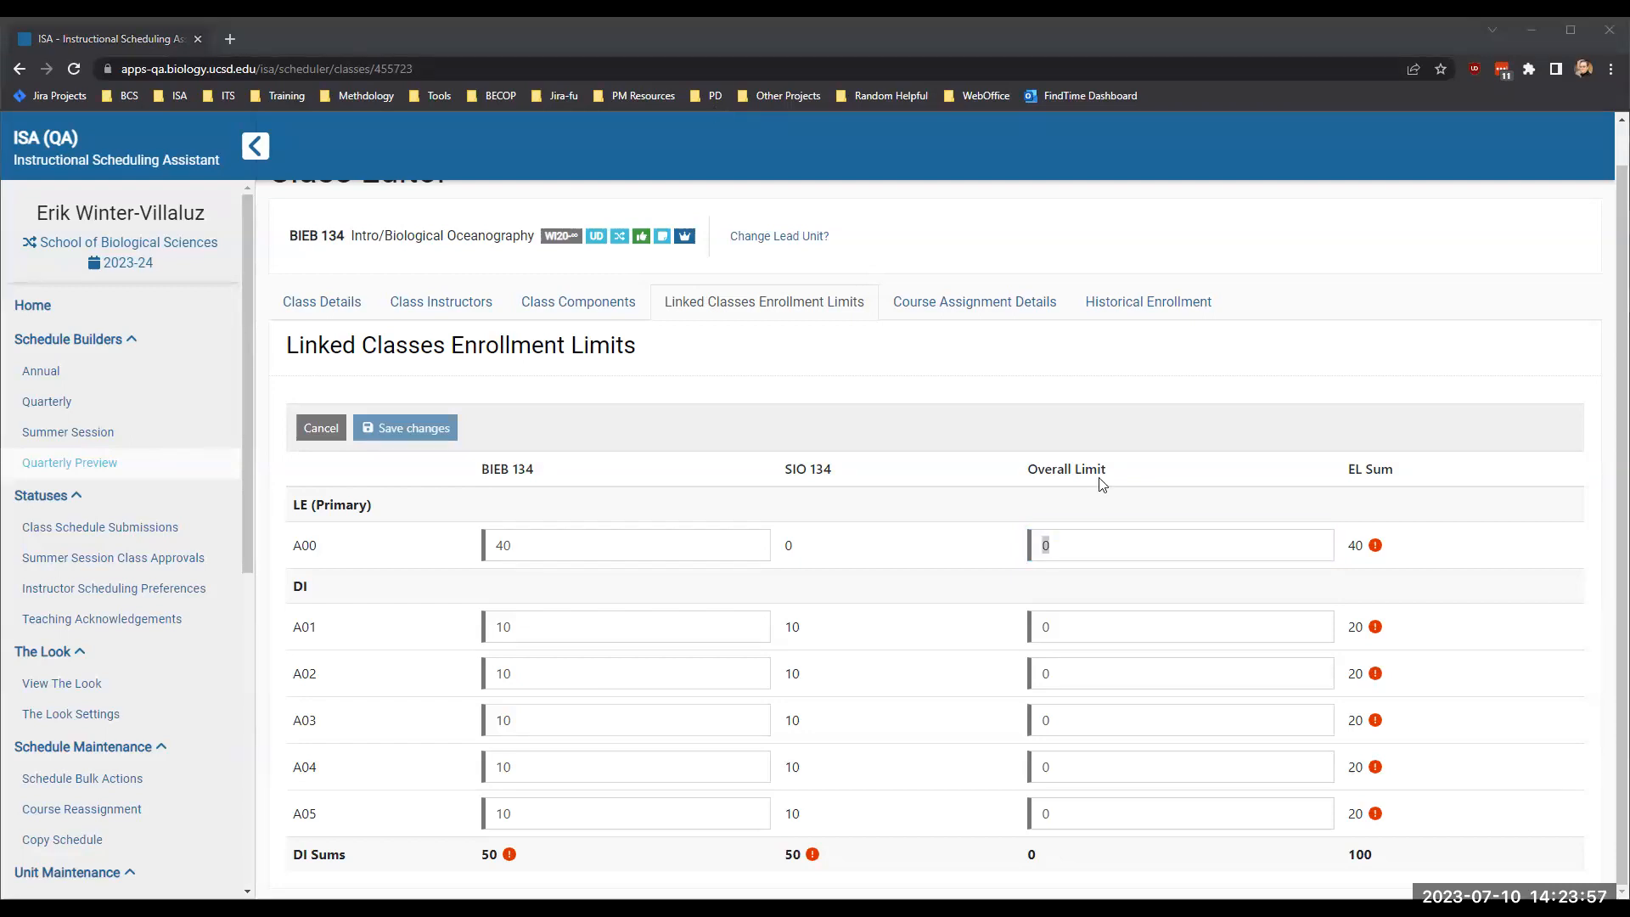
left_click(600, 543)
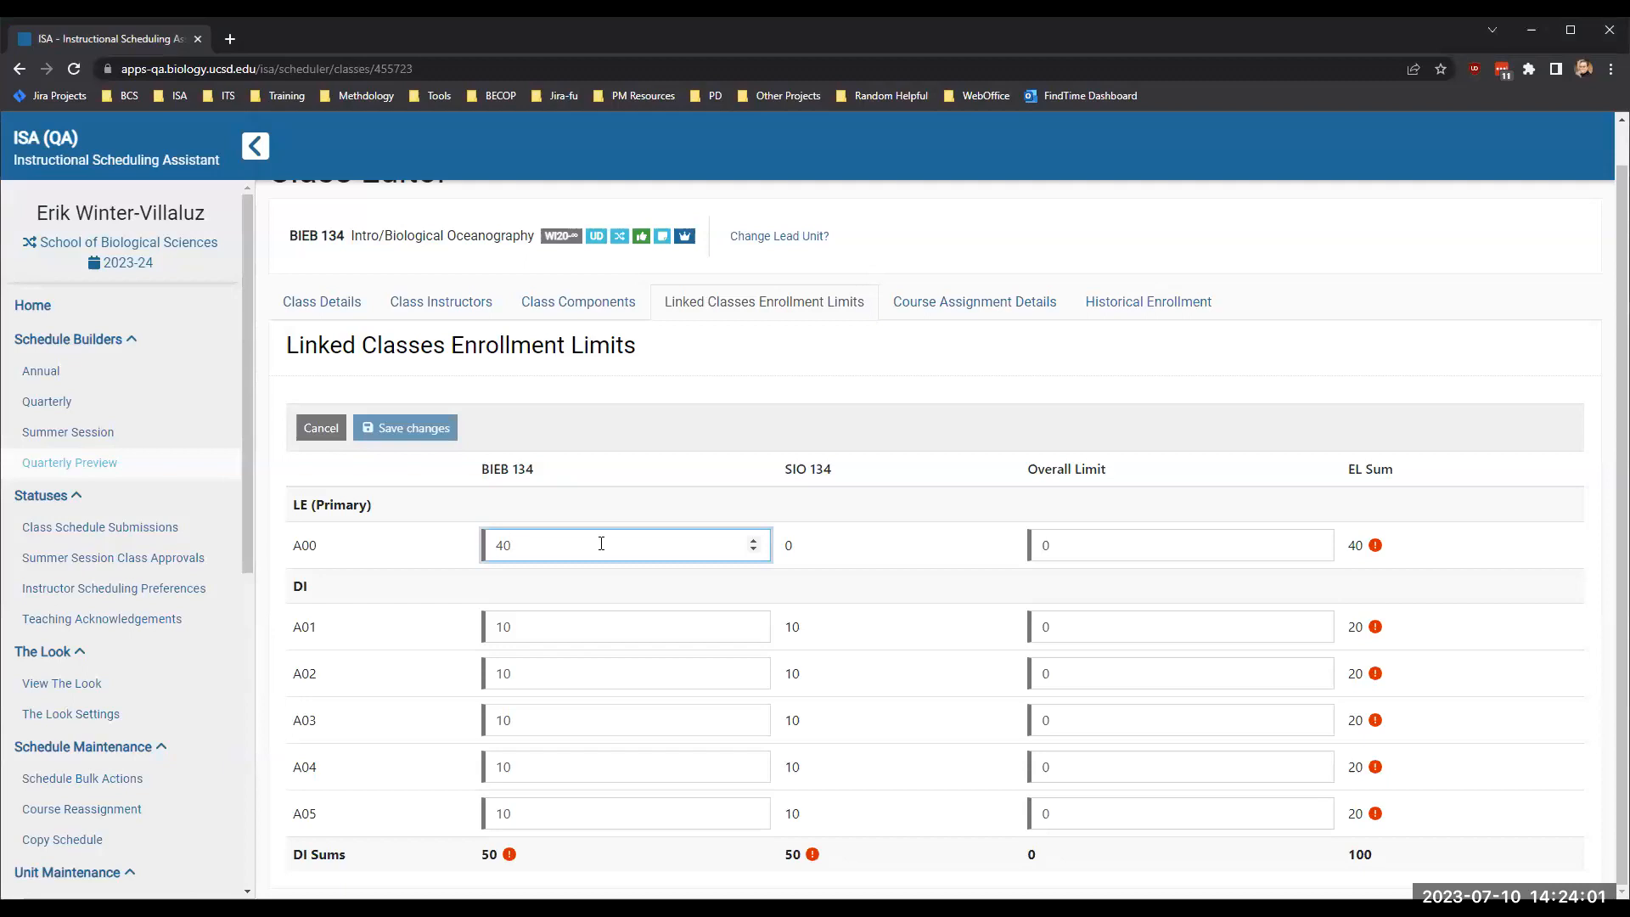
key("BackSpace")
key("BackSpace")
type("50")
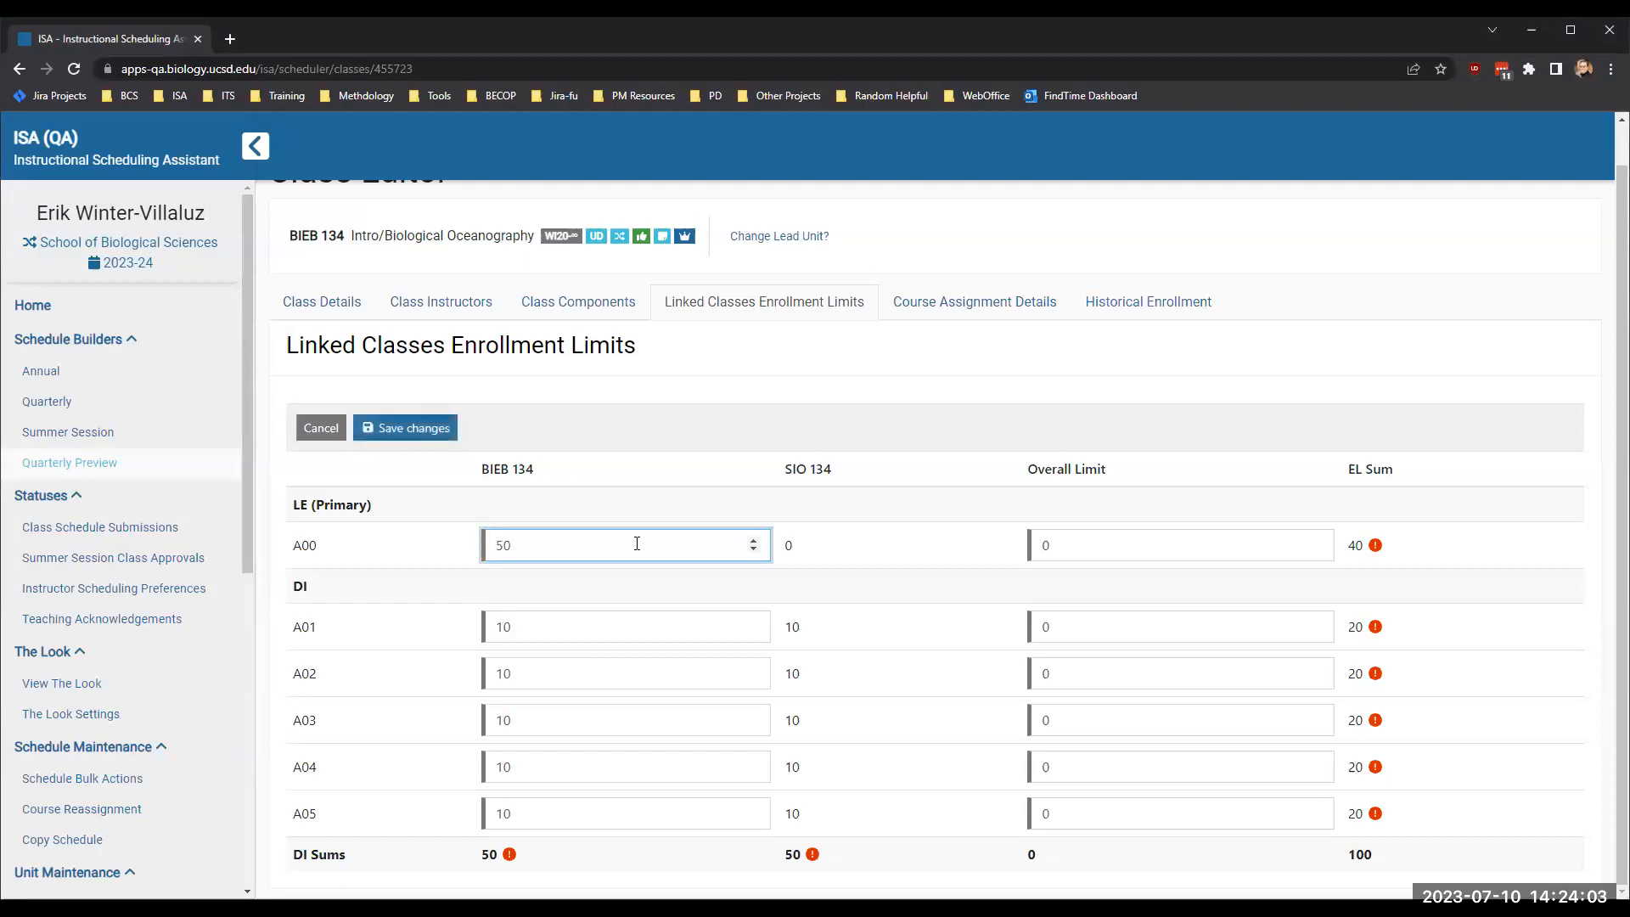
left_click(884, 574)
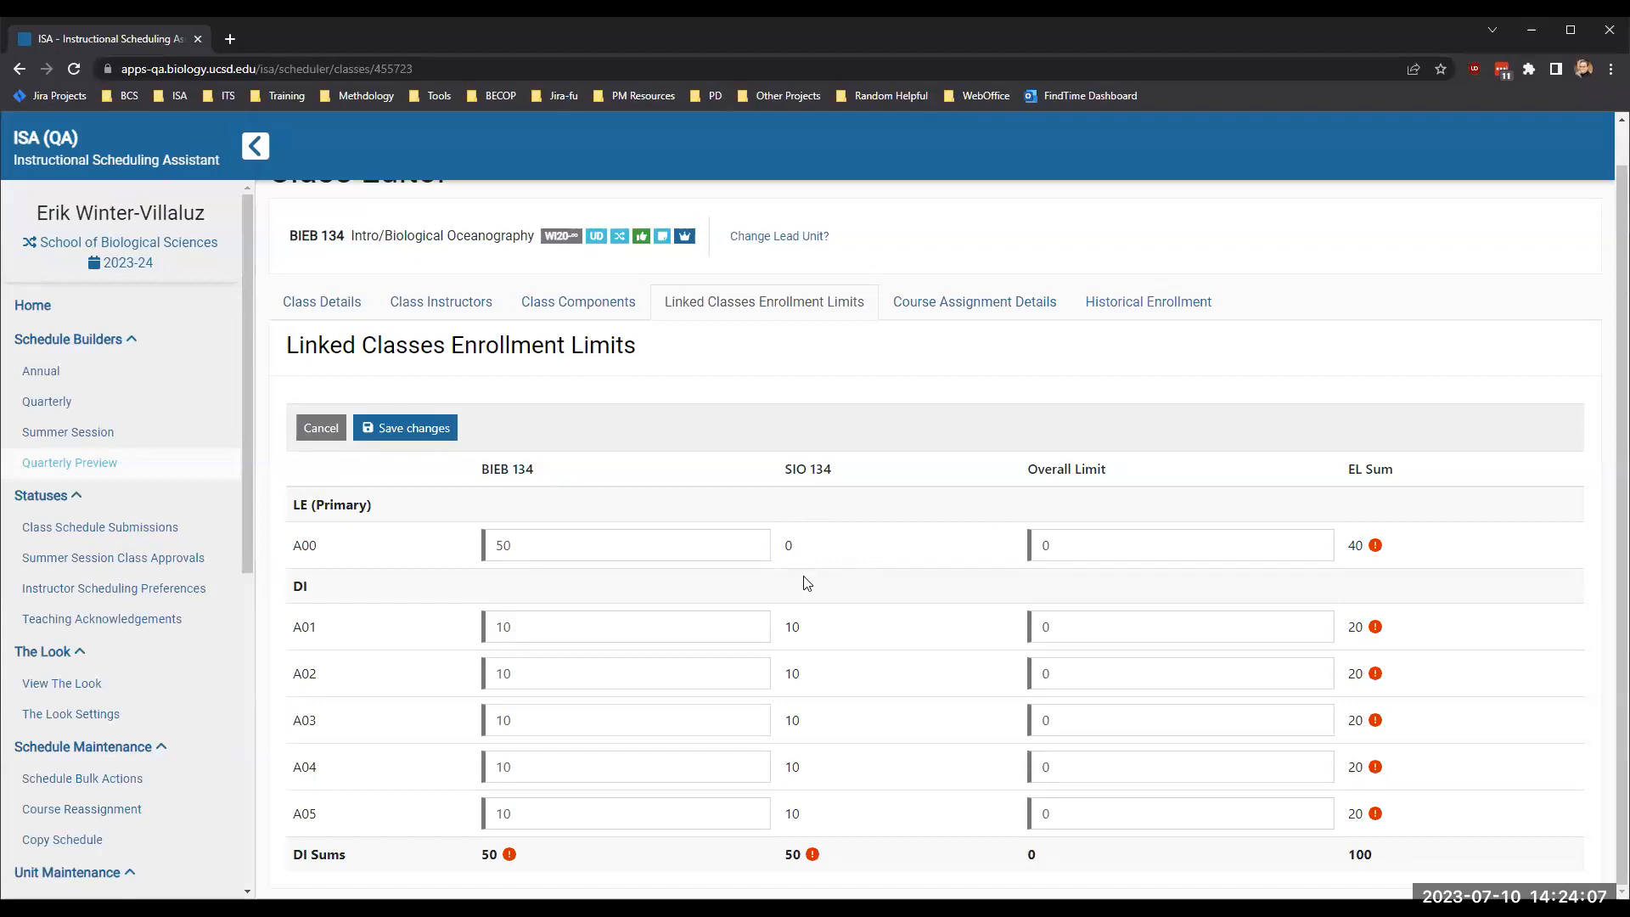
- Set the overall limit of lecture section A00 to 100
left_click(1056, 543)
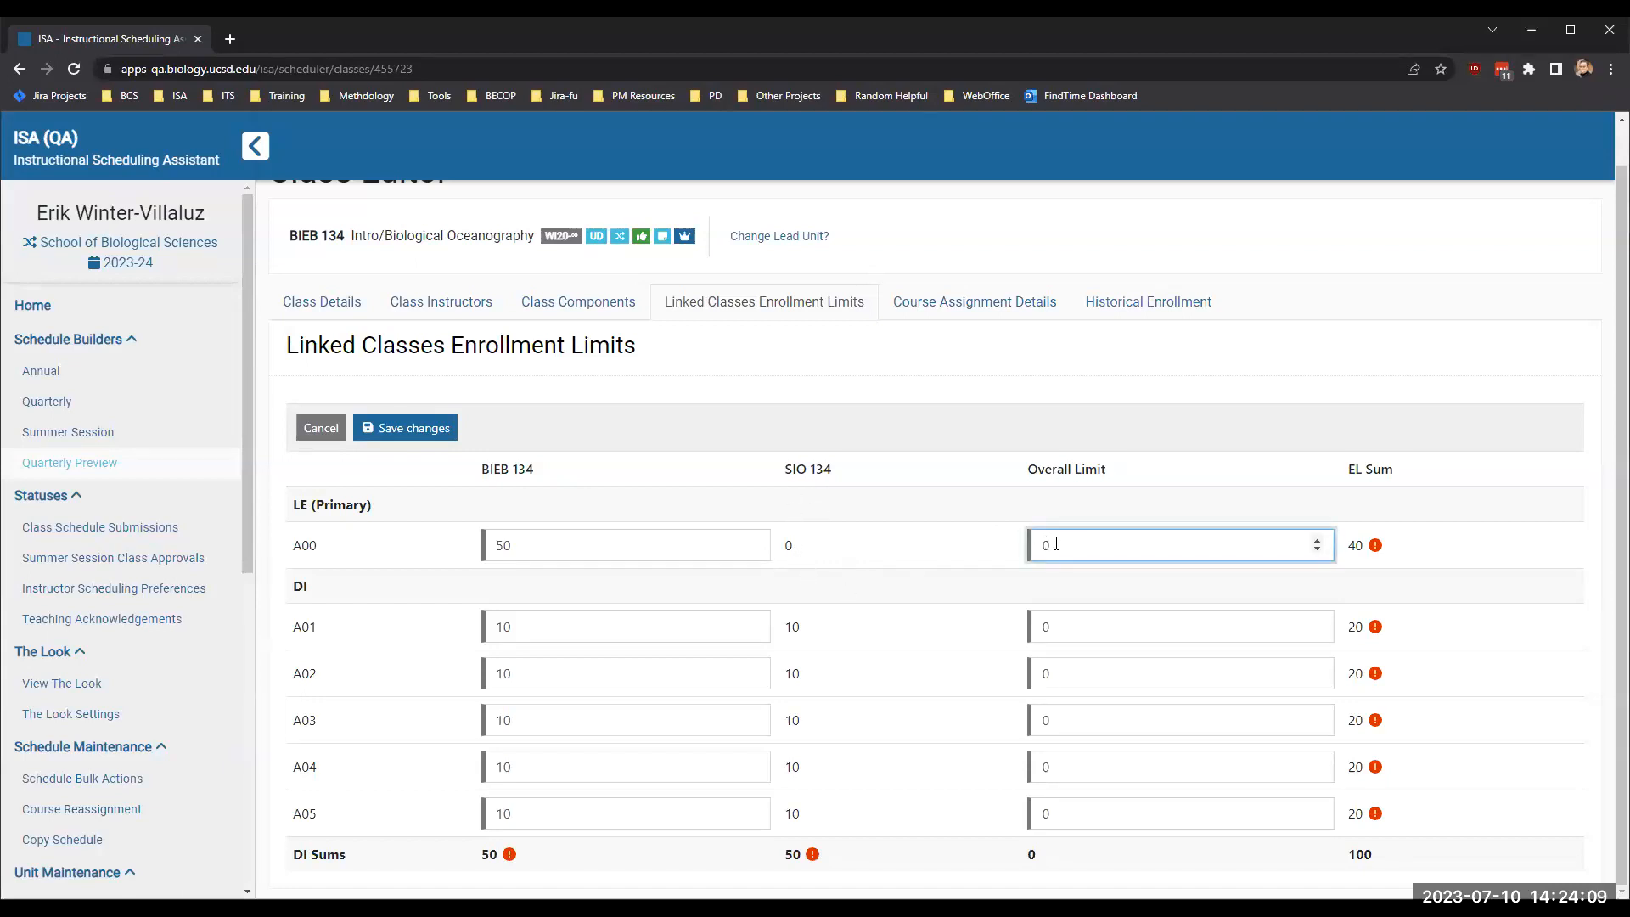
key("BackSpace")
type("100")
key("Tab")
key("Tab")
key("Tab")
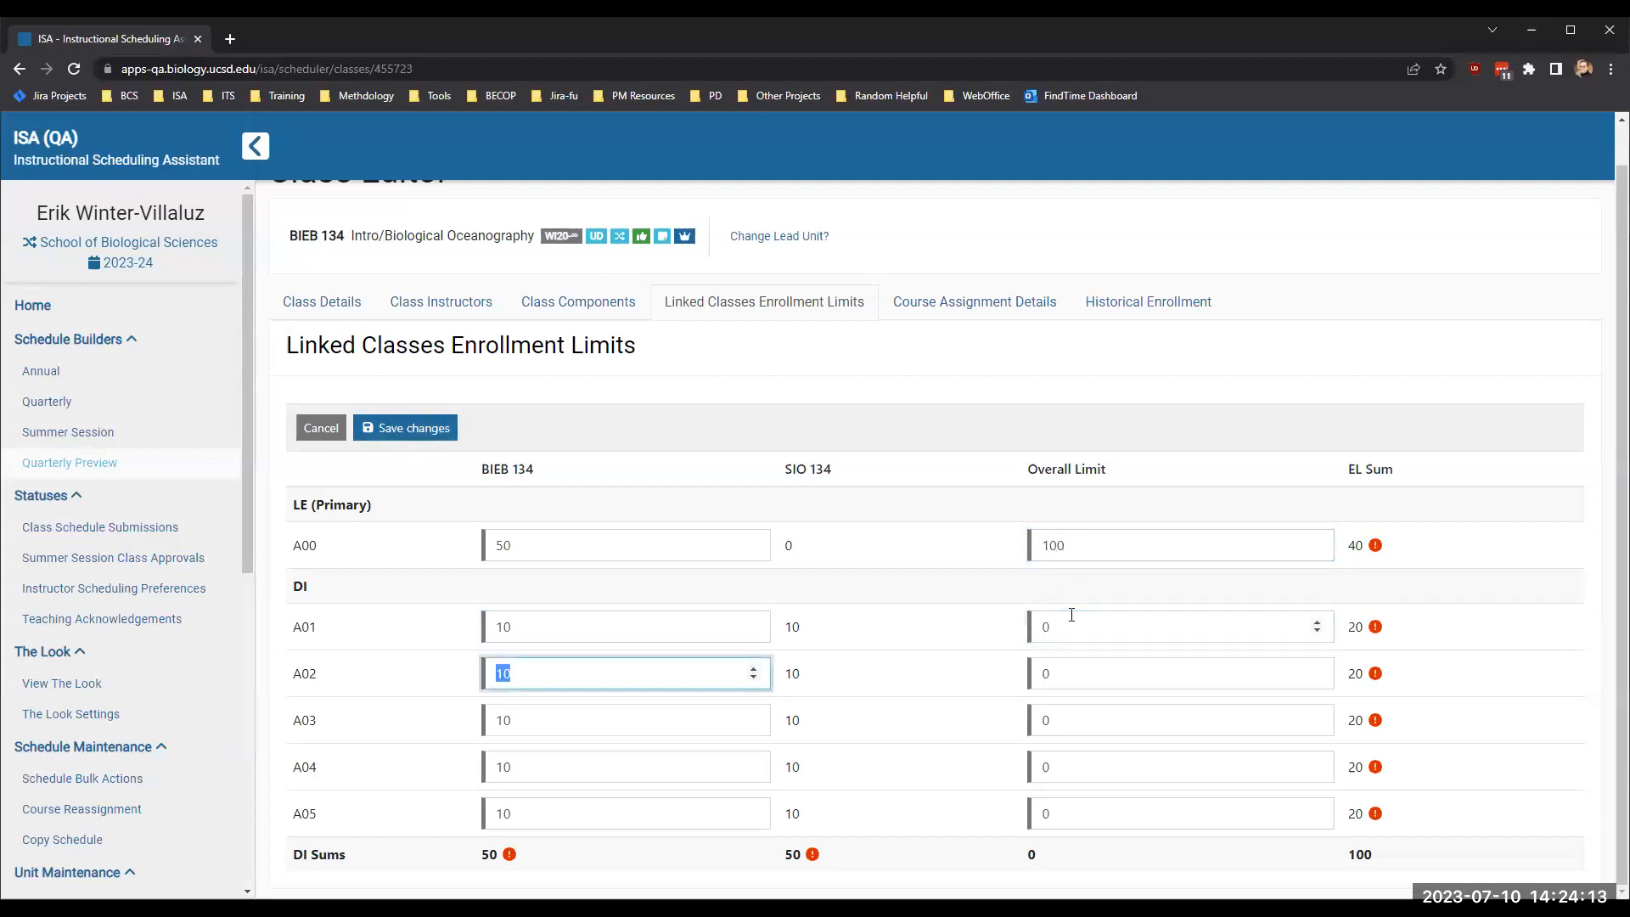
- Set the overall limits of discussion sections A01 through A04 to 20 and A05 to 10, and save the enrollment limits
left_click(1075, 626)
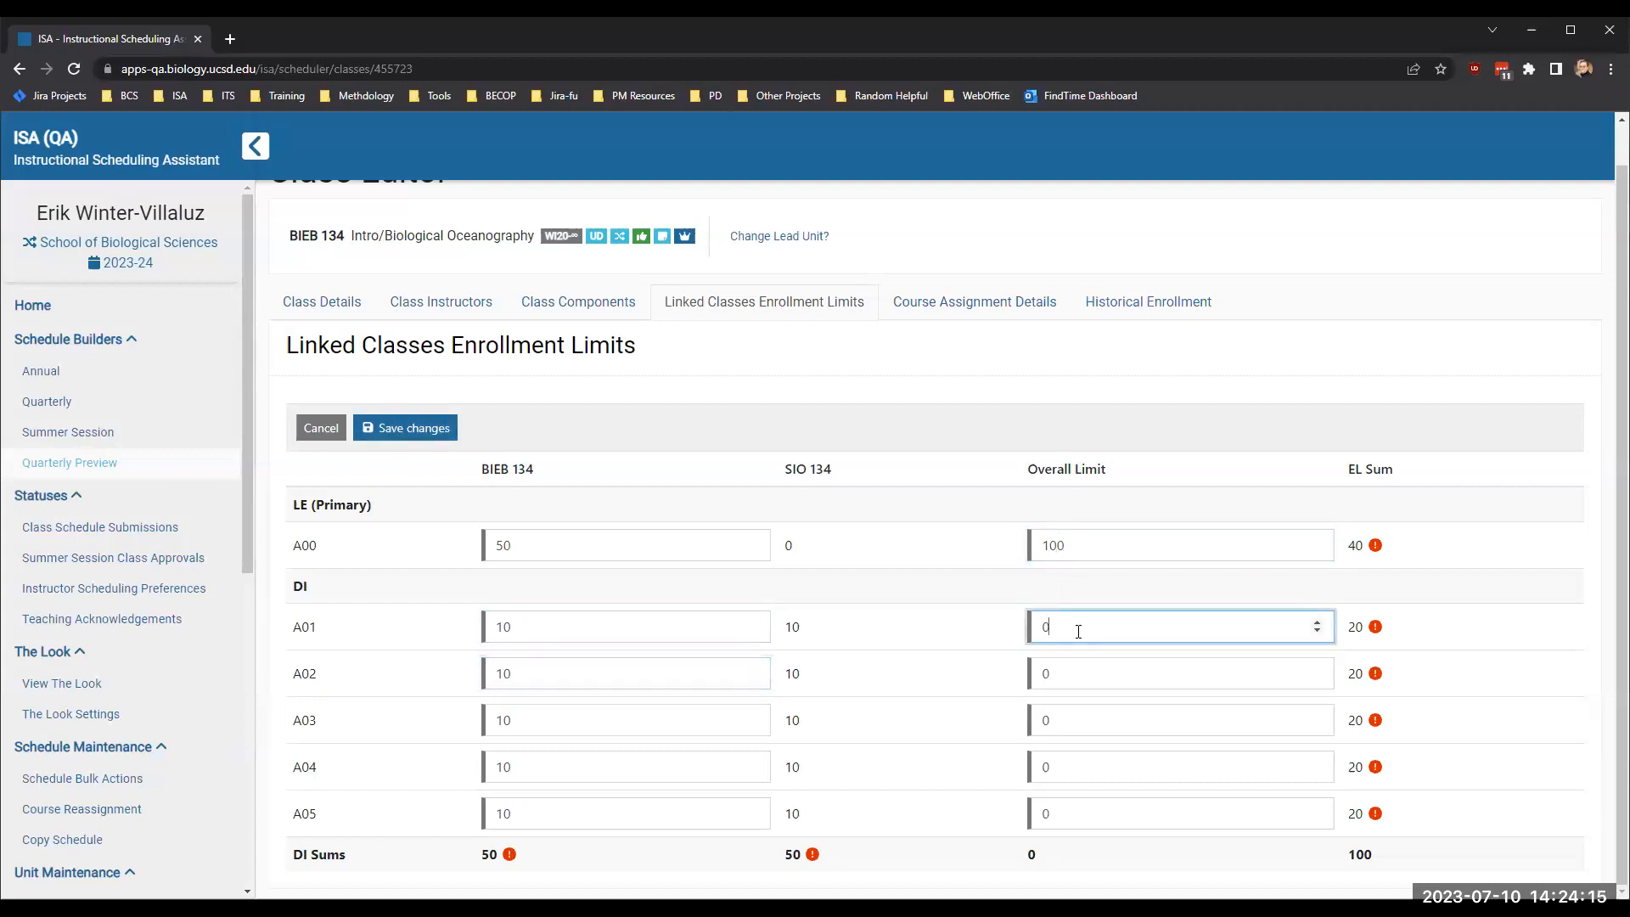
key("BackSpace")
type("20")
key("Tab")
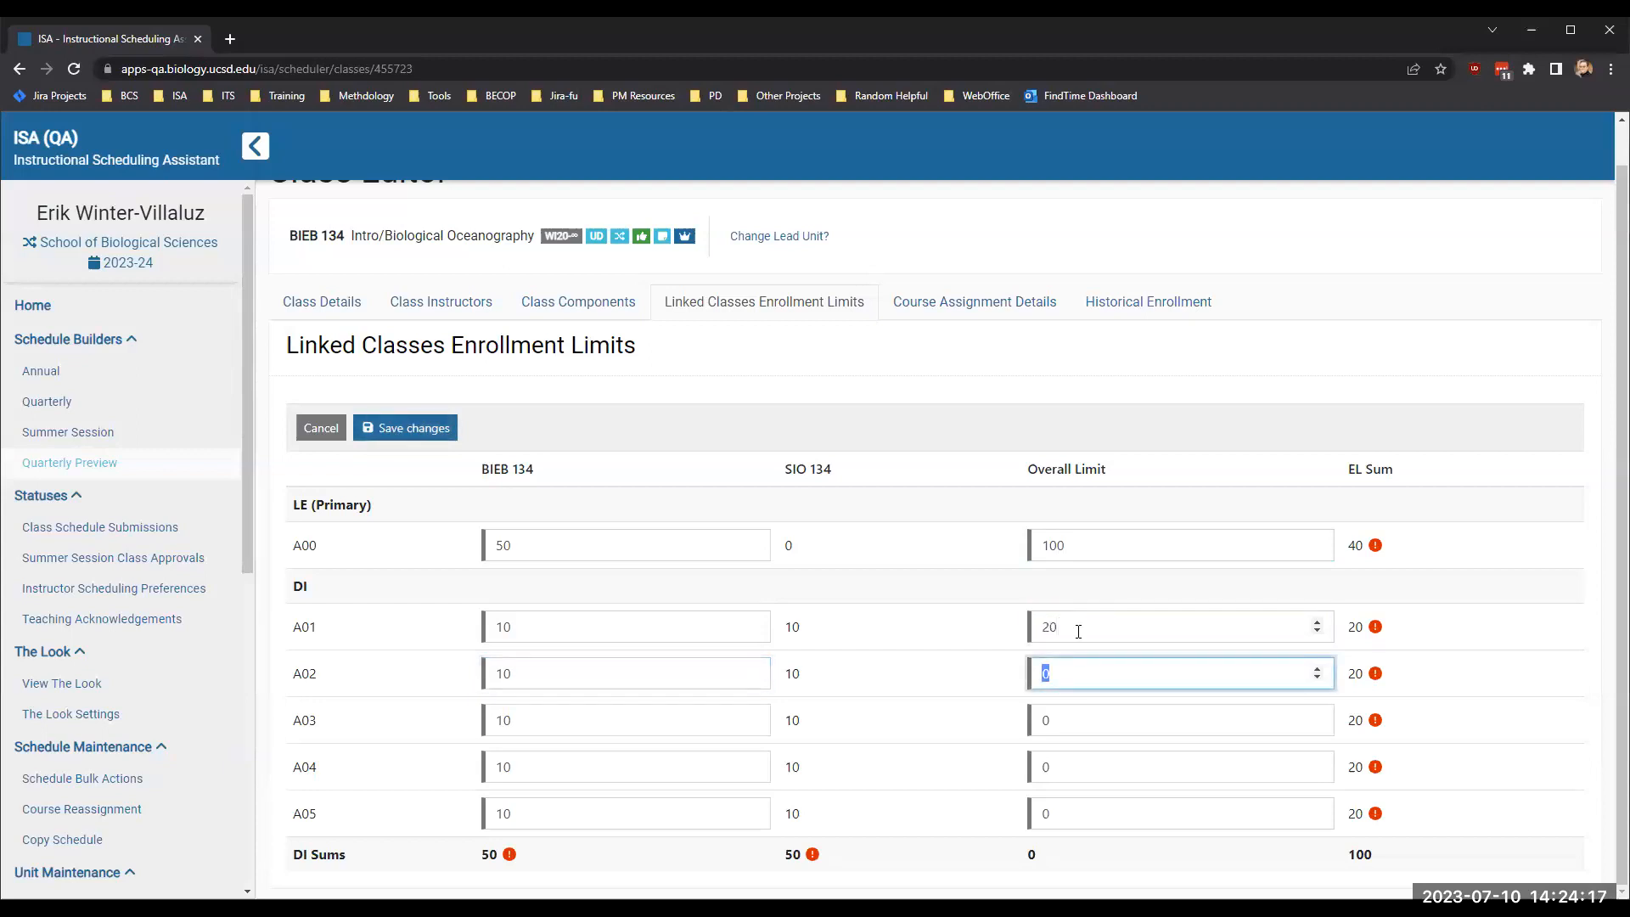
type("20")
key("Tab")
key("Tab")
type("30")
key("BackSpace")
key("BackSpace")
type("20")
key("Tab")
key("Tab")
type("20")
key("Tab")
key("Tab")
type("20")
key("Return")
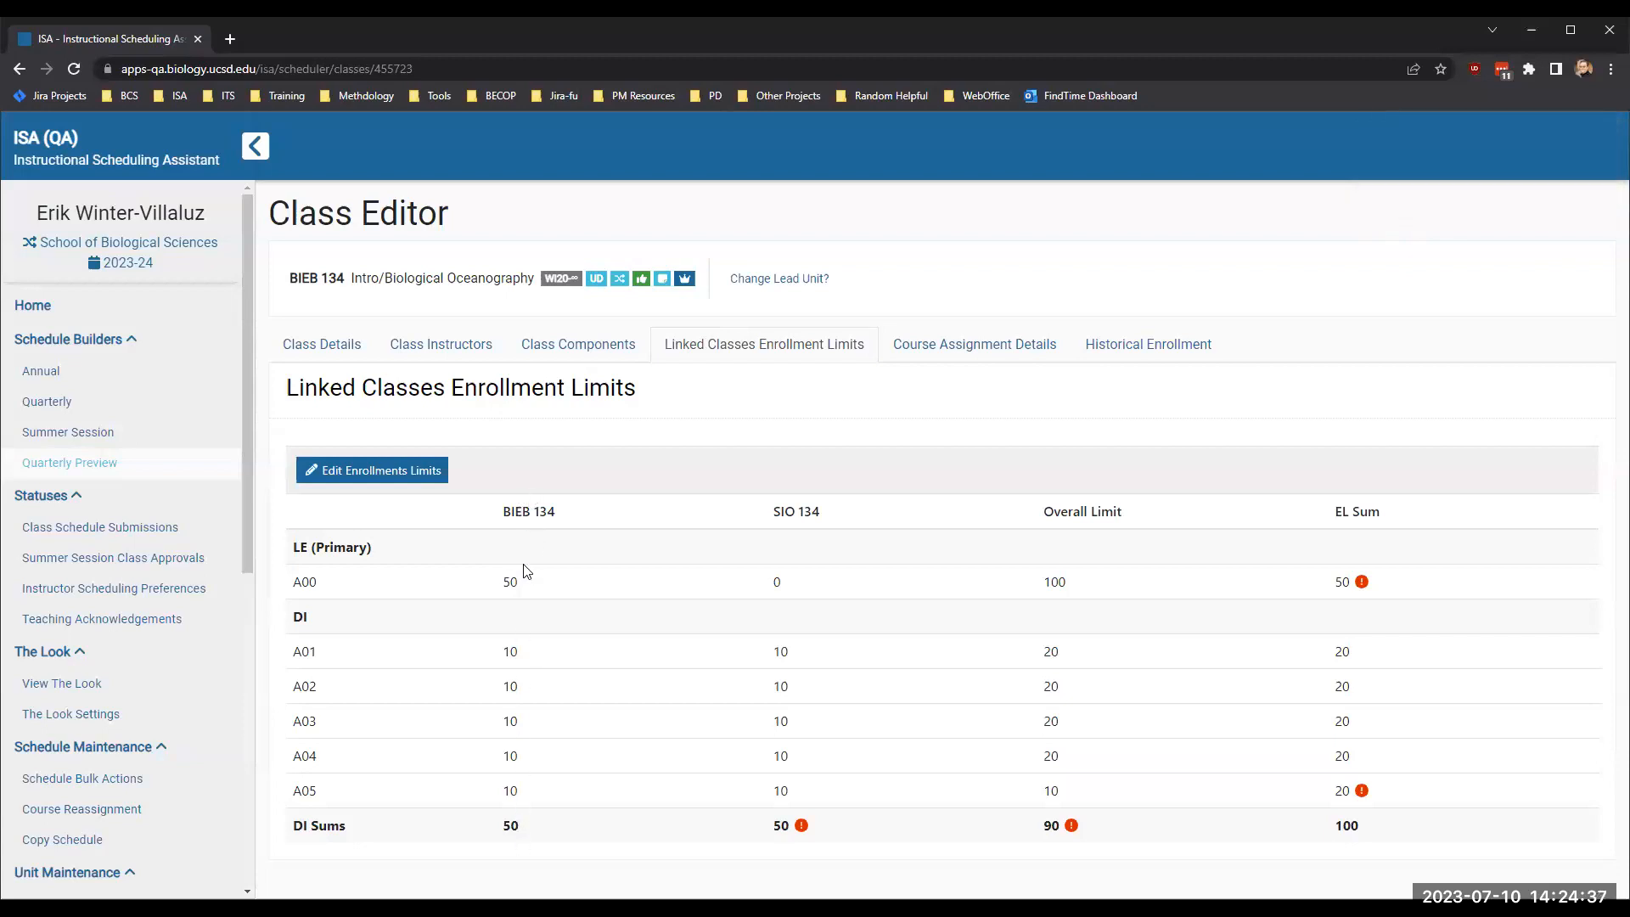
- Review lecture A00's limits per course and the error indicators on the EL Sums of A00 and A05
double_click(808, 587)
double_click(1055, 583)
left_click(779, 579)
double_click(1342, 582)
left_click(1350, 581)
mouse_move(1361, 582)
mouse_move(1363, 791)
- Set the overall limit of discussion section A05 to 20 and save the enrollment limits
left_click(366, 478)
left_click_drag(1067, 854, 1010, 878)
type("20")
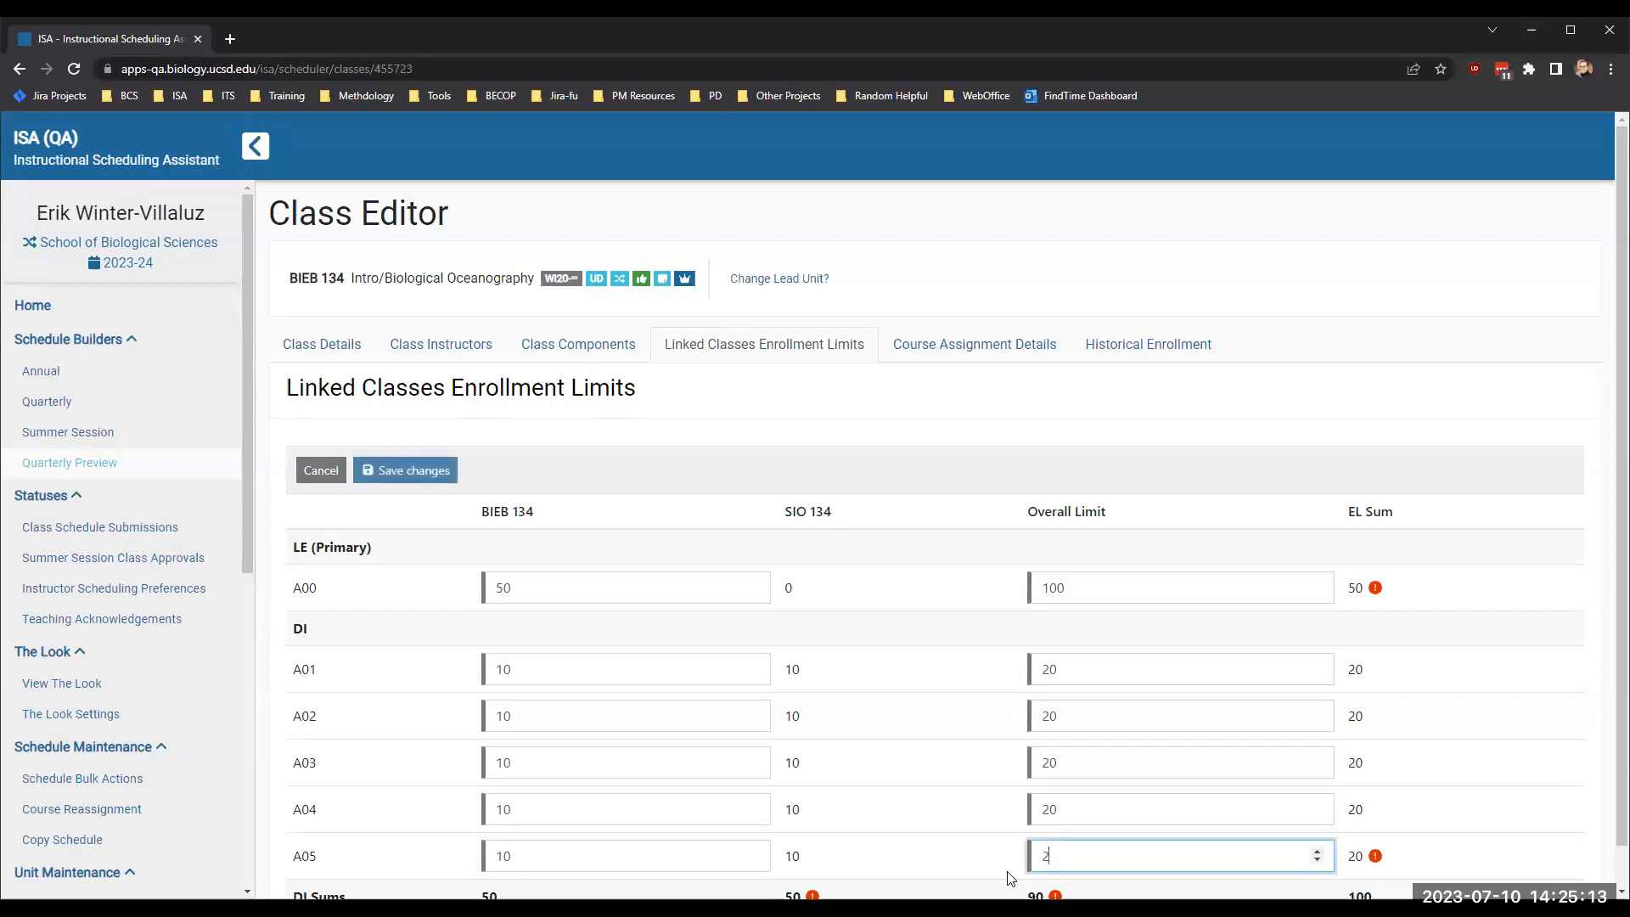
left_click(950, 571)
left_click(398, 465)
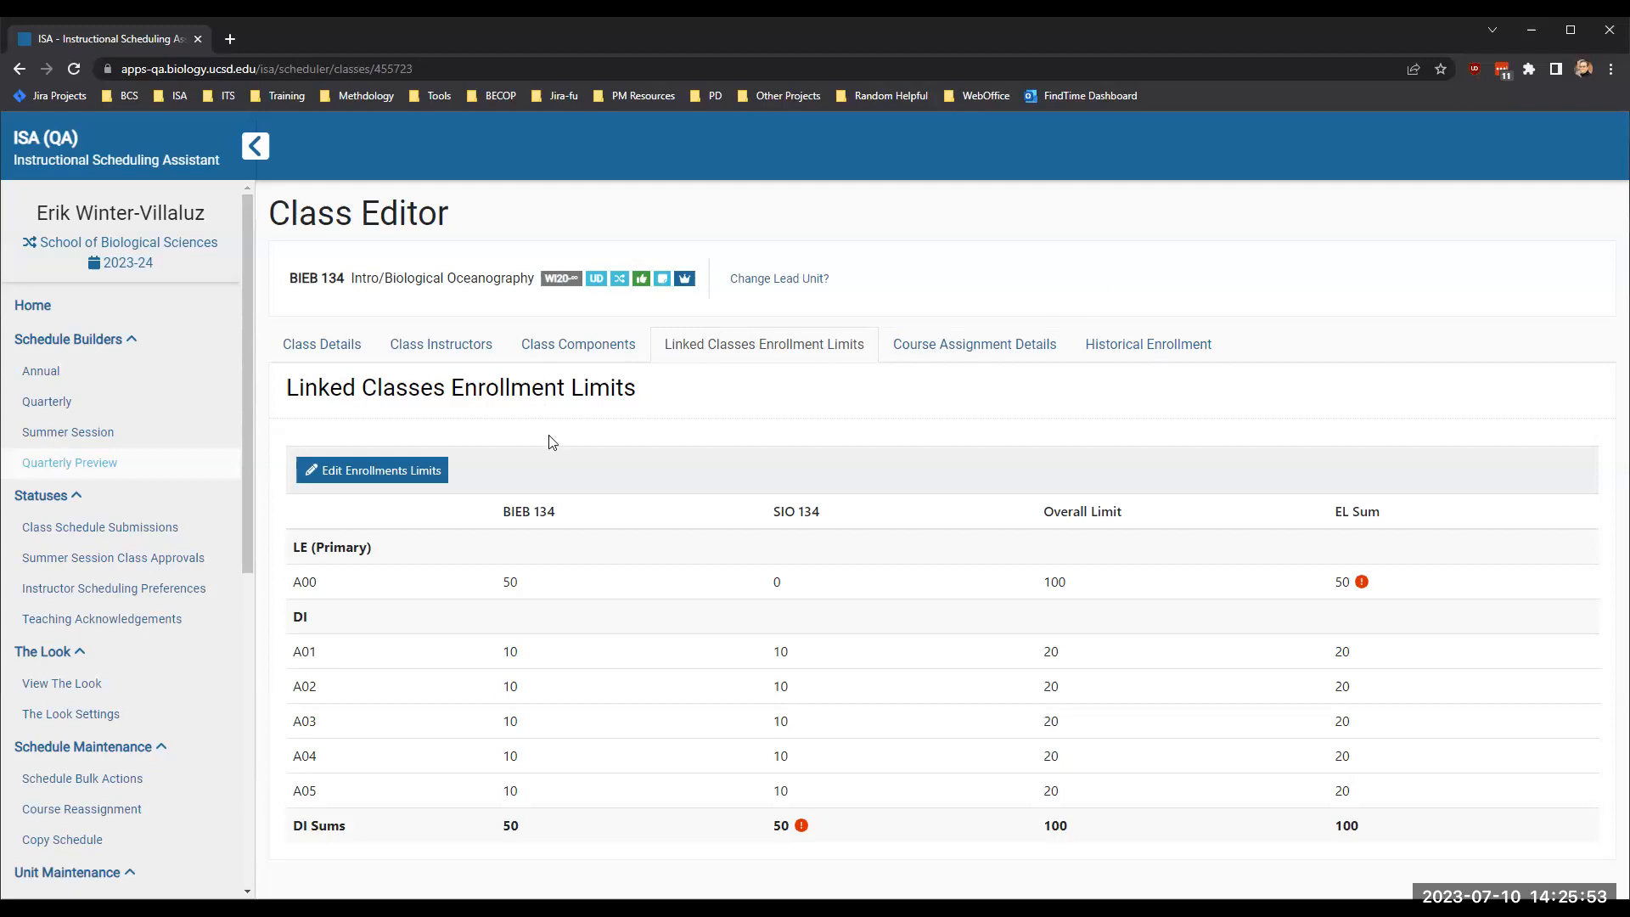
left_click(420, 473)
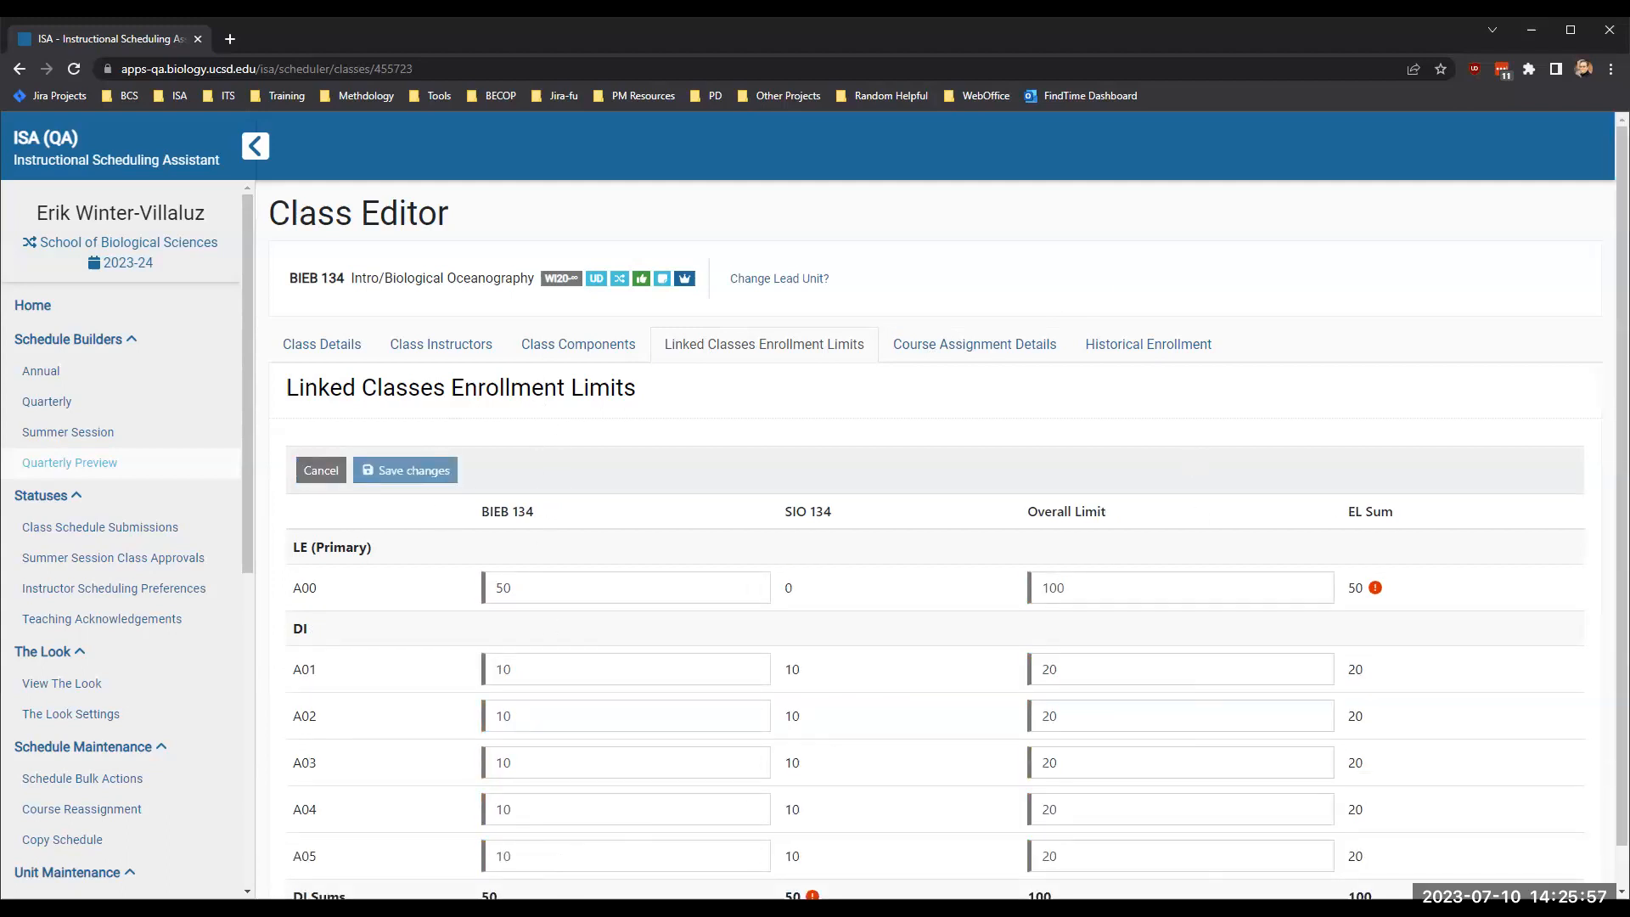
left_click(551, 355)
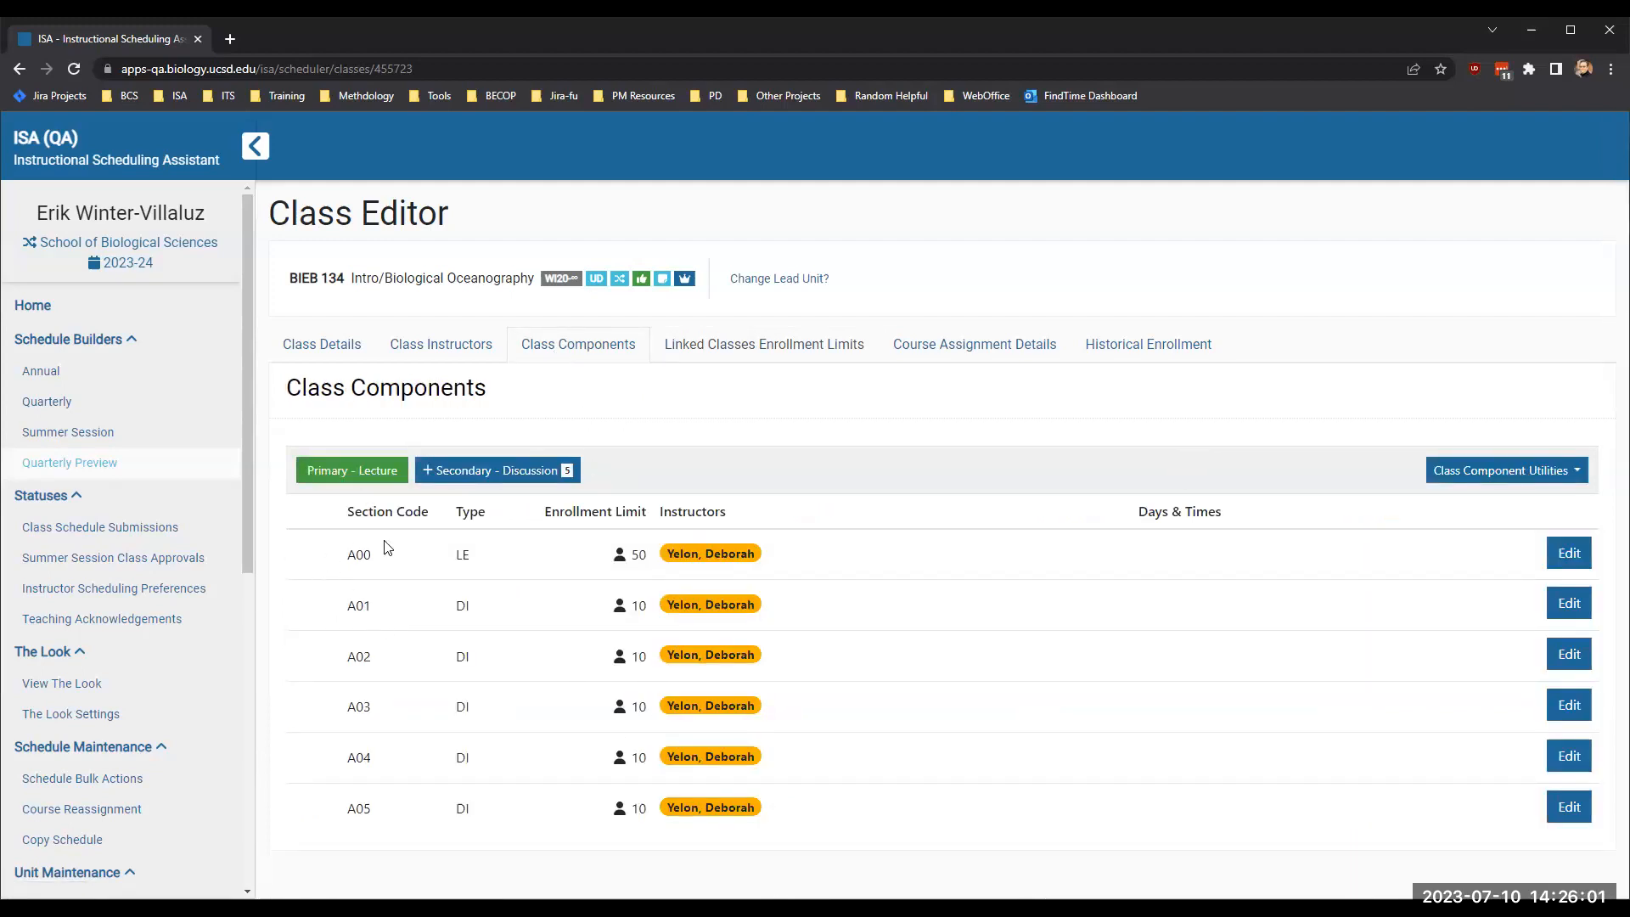
left_click(434, 343)
- Add an MWF 08:00 AM-08:50 AM meeting time to BIEB 134's lecture A00, mark it as needing campus general use space, and close the section
left_click(535, 346)
left_click(1566, 552)
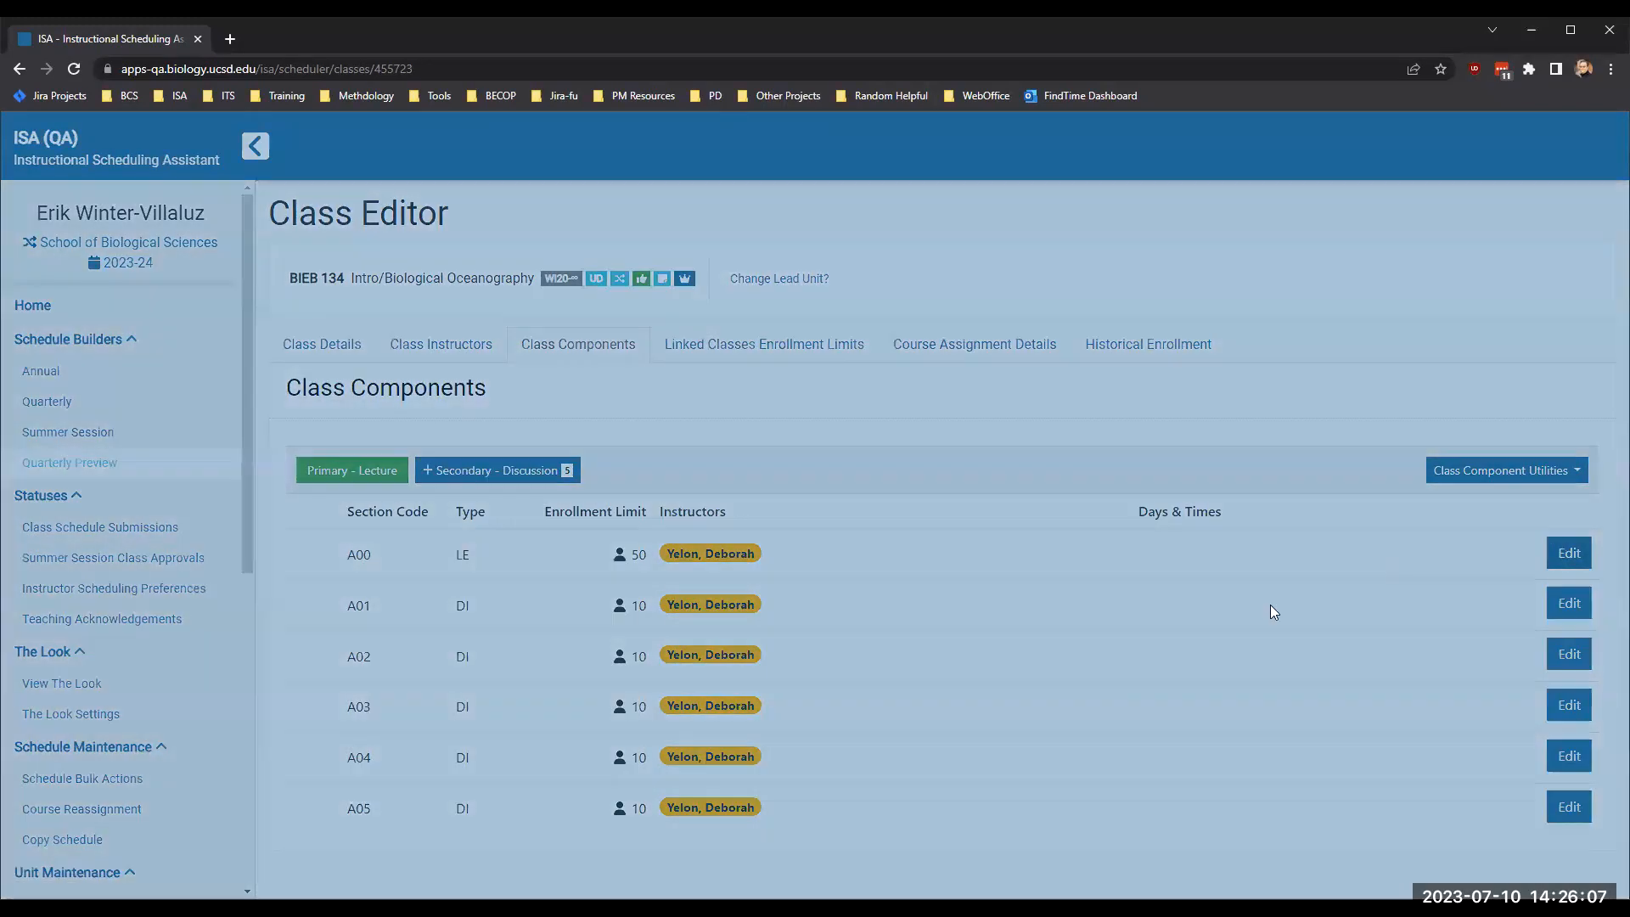
left_click(1048, 666)
left_click(732, 299)
left_click(746, 458)
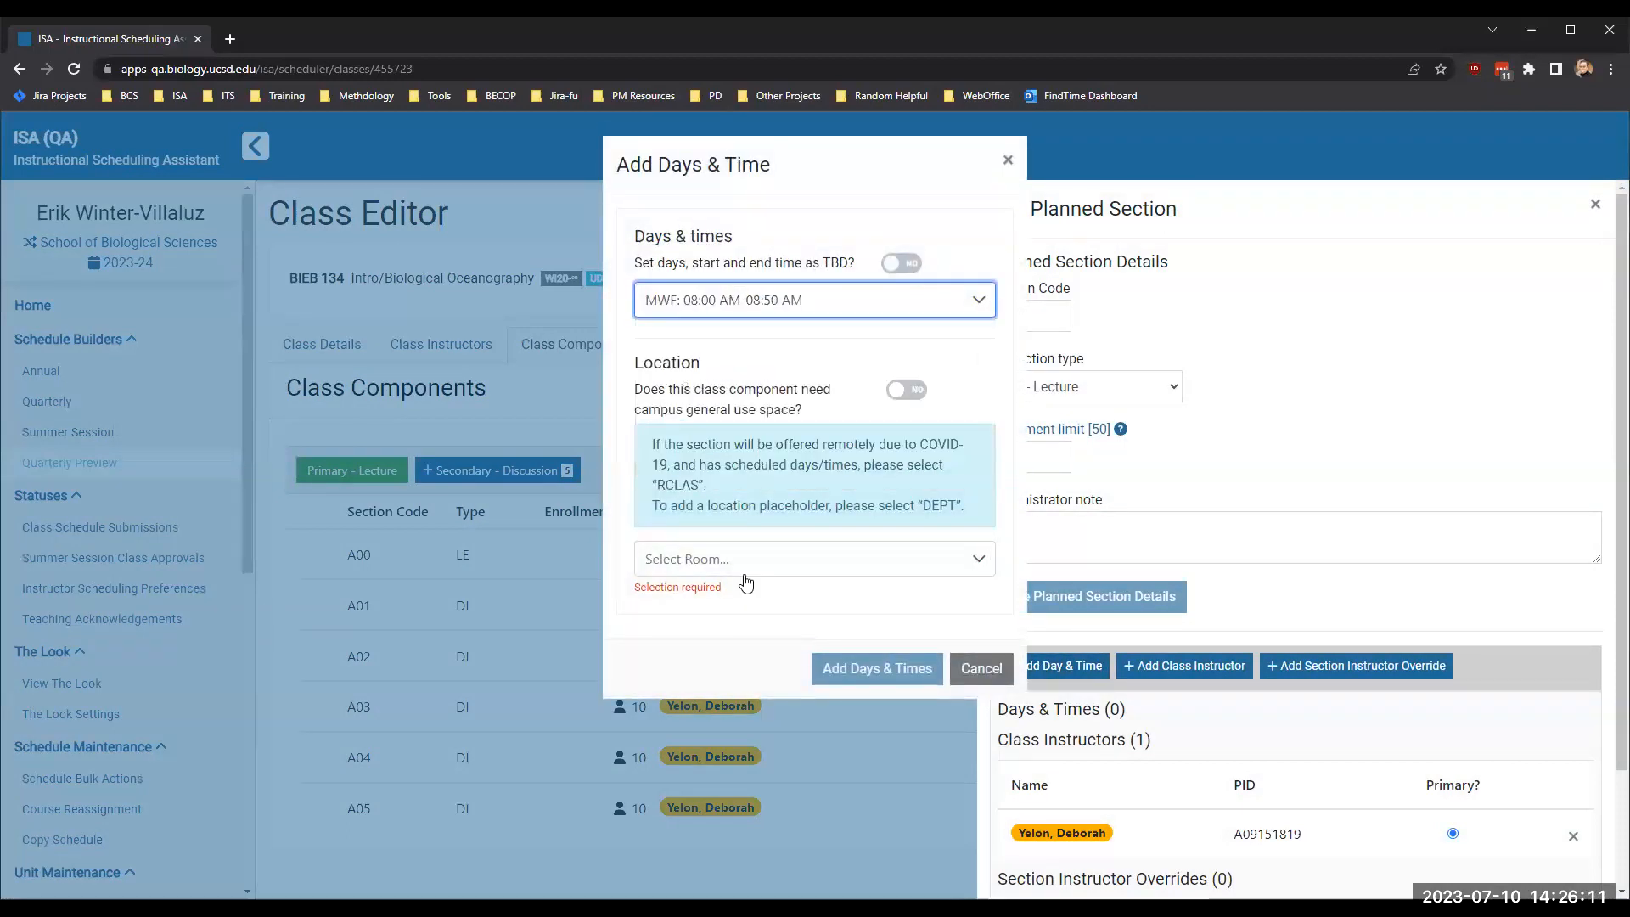
left_click(907, 390)
left_click(871, 491)
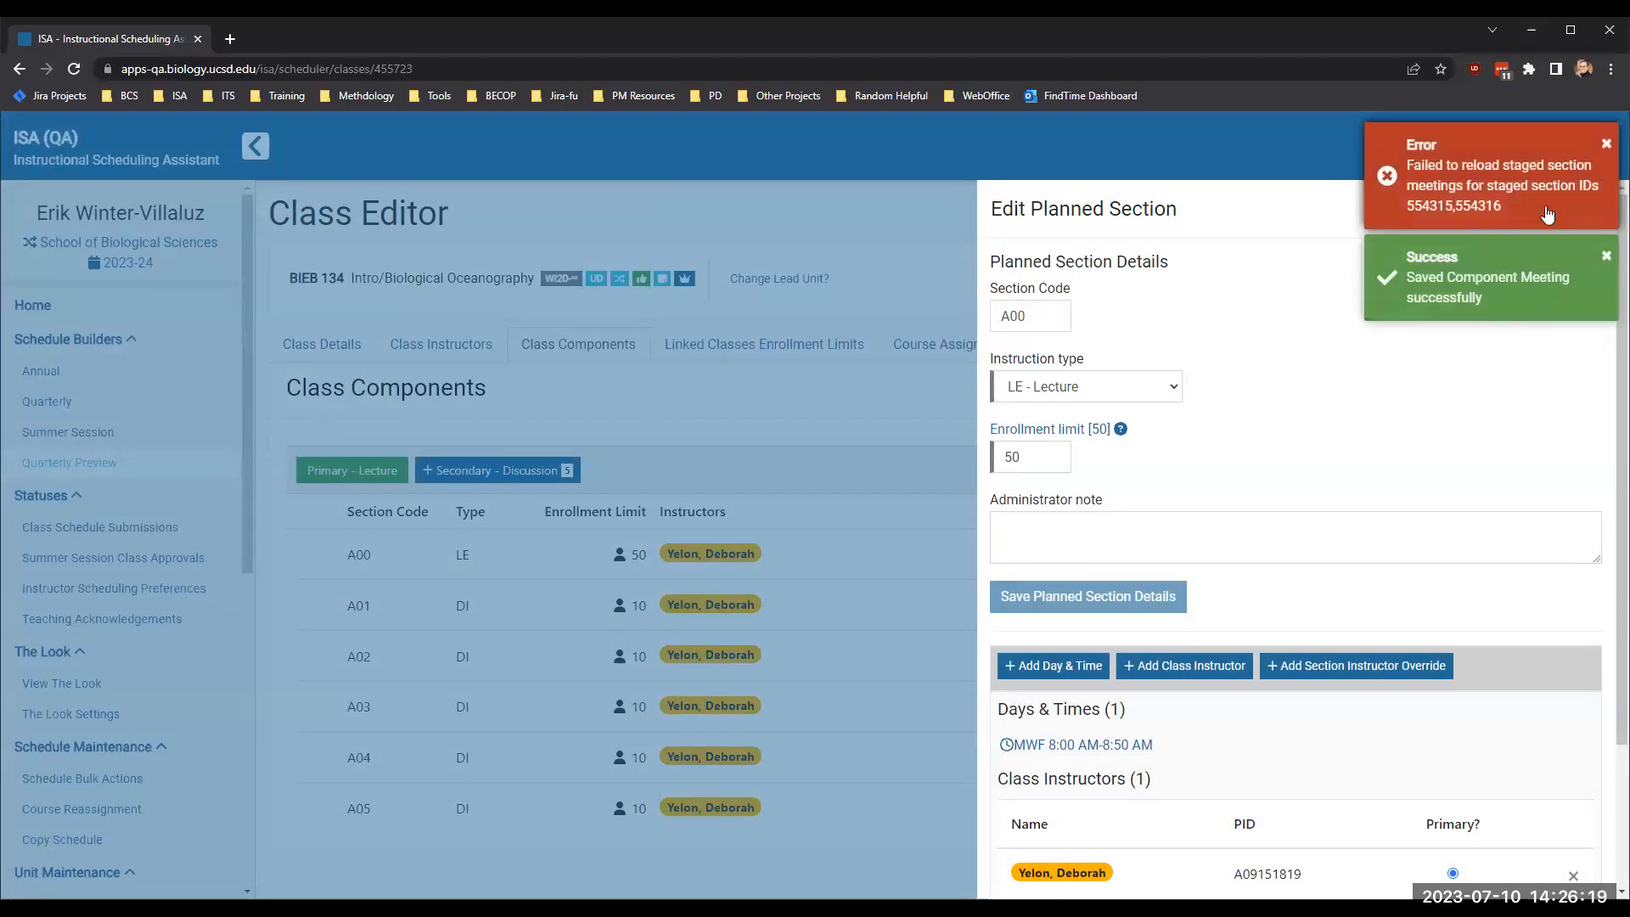
left_click(1606, 148)
left_click(1600, 209)
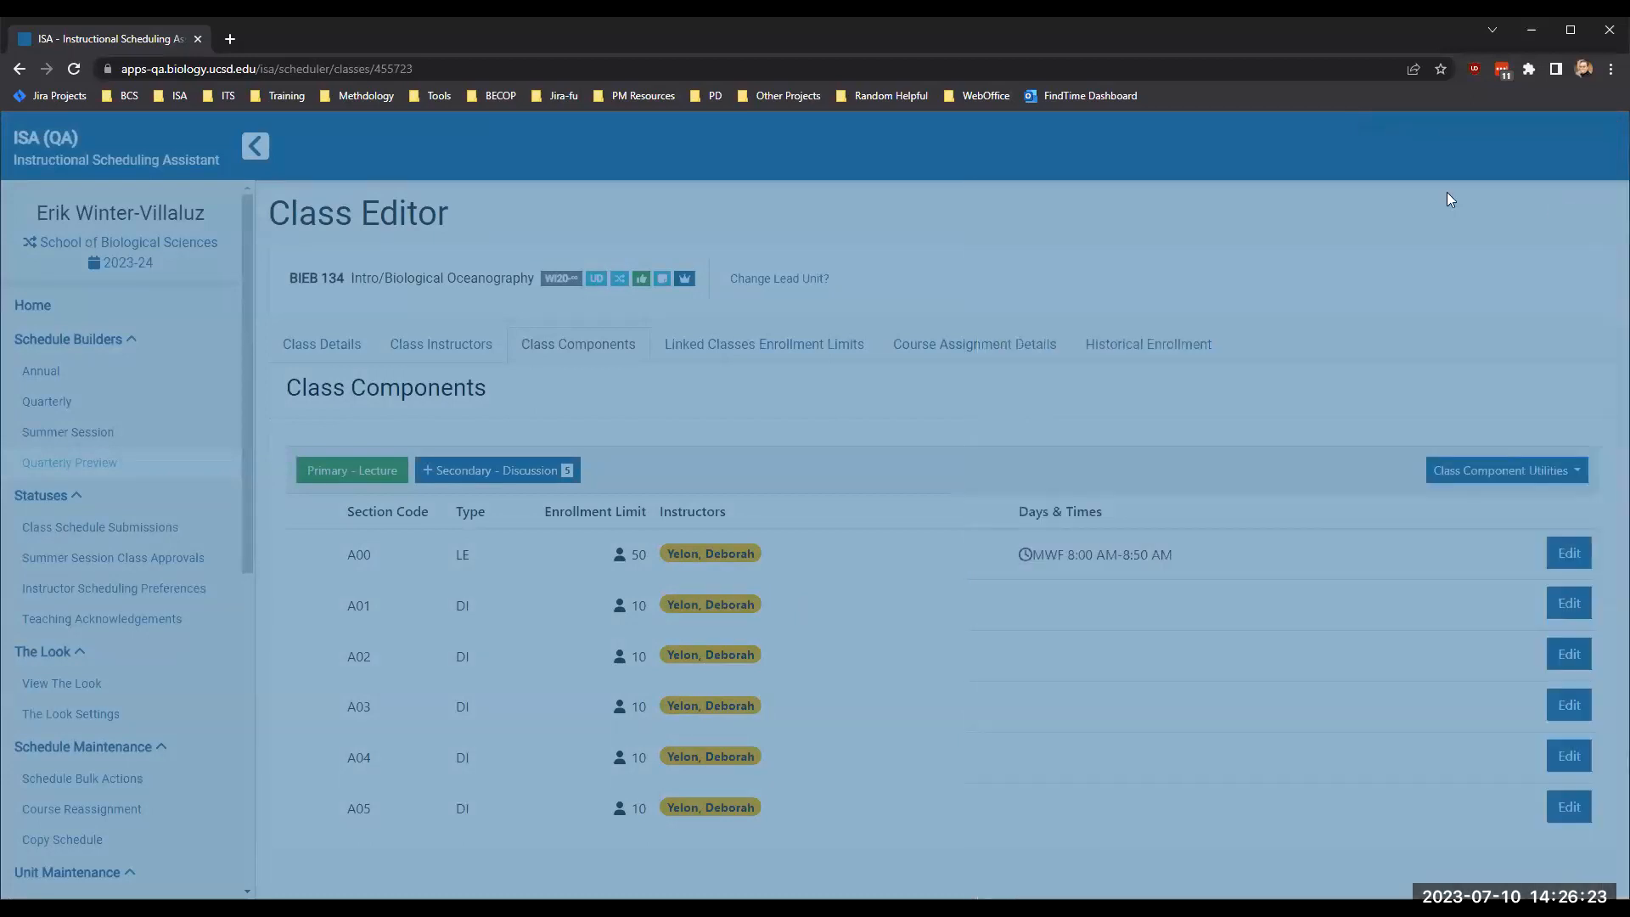
- Reload BIEB 134's class page and reopen its class components
left_click(73, 73)
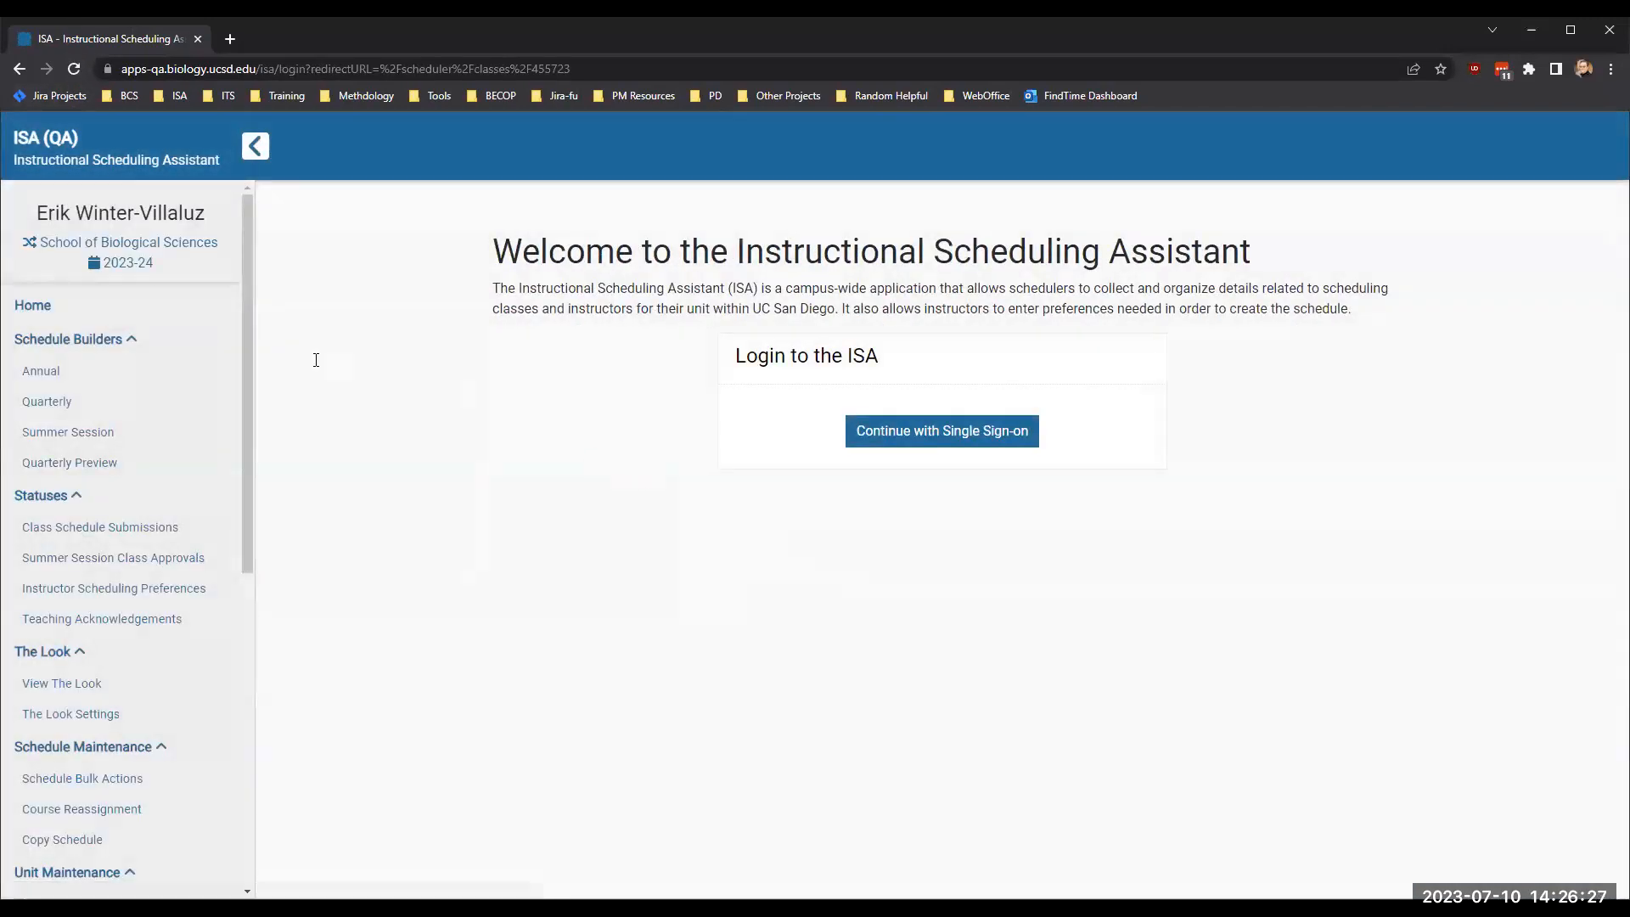
left_click(547, 351)
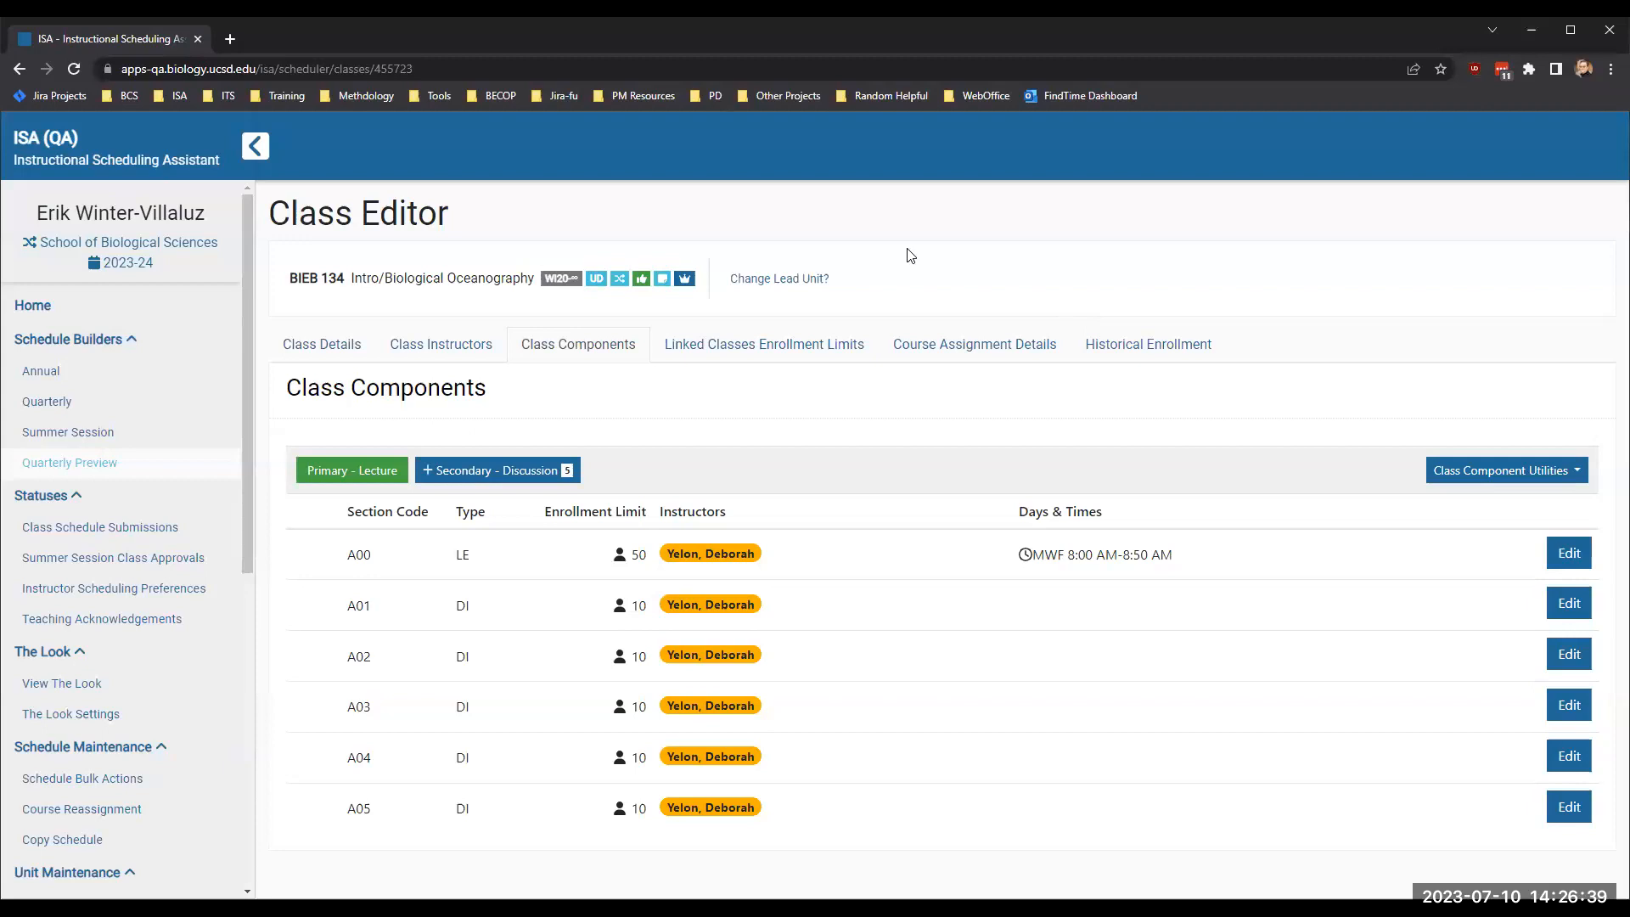
- Filter the Quarterly Preview to show only cross-enrolled classes and switch the term to Winter Qtr 2024
left_click(191, 480)
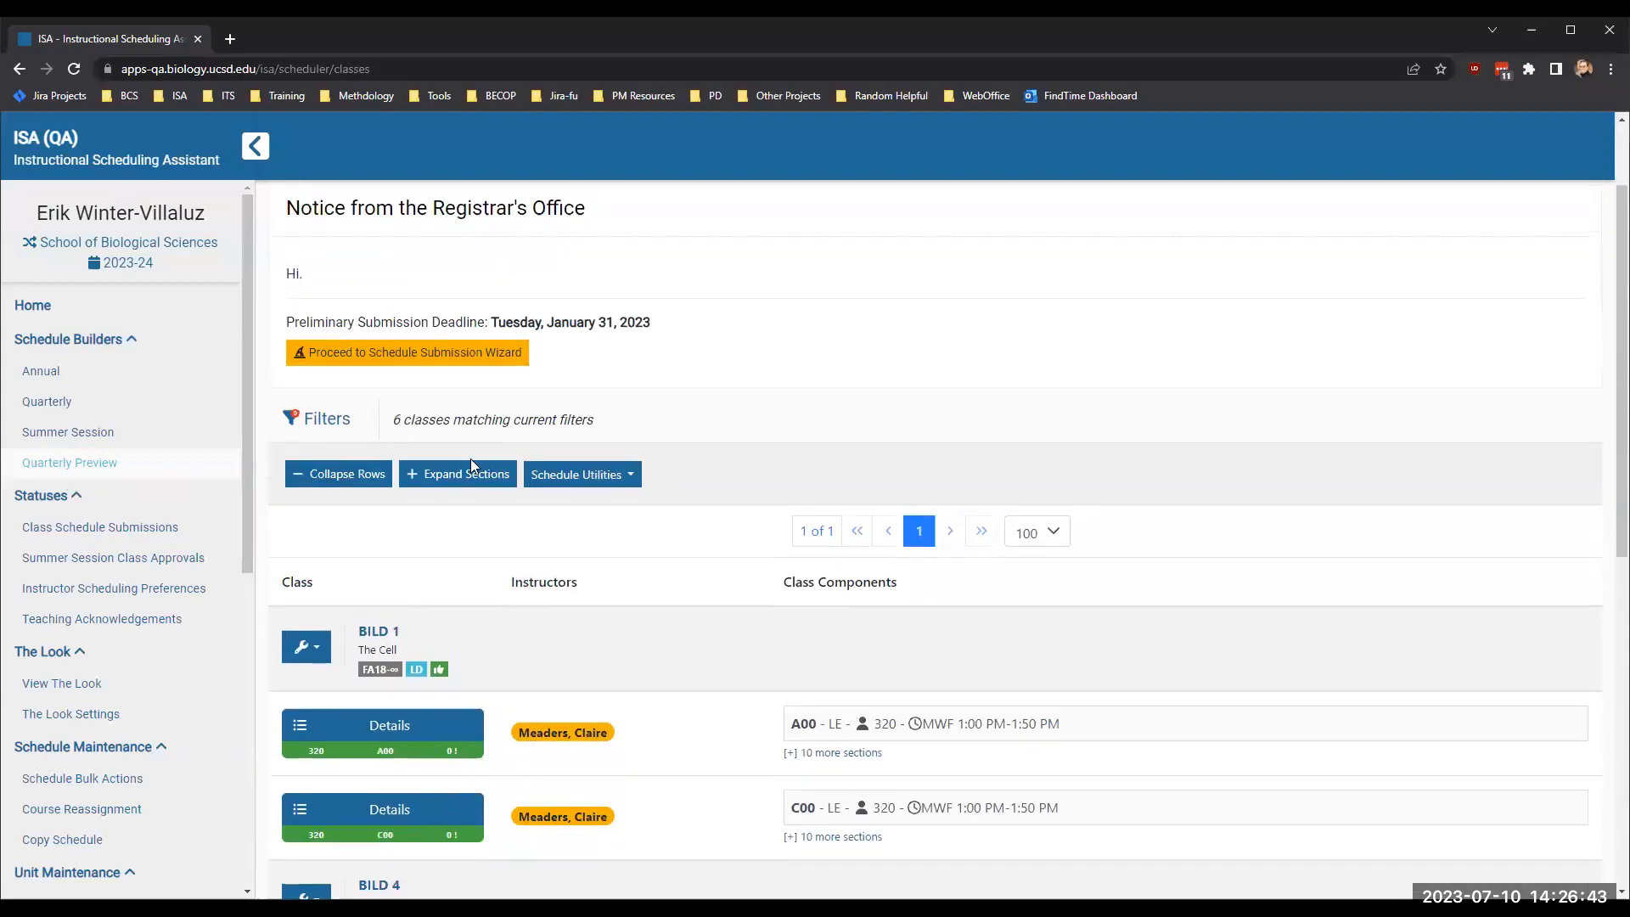
left_click(317, 420)
left_click(847, 715)
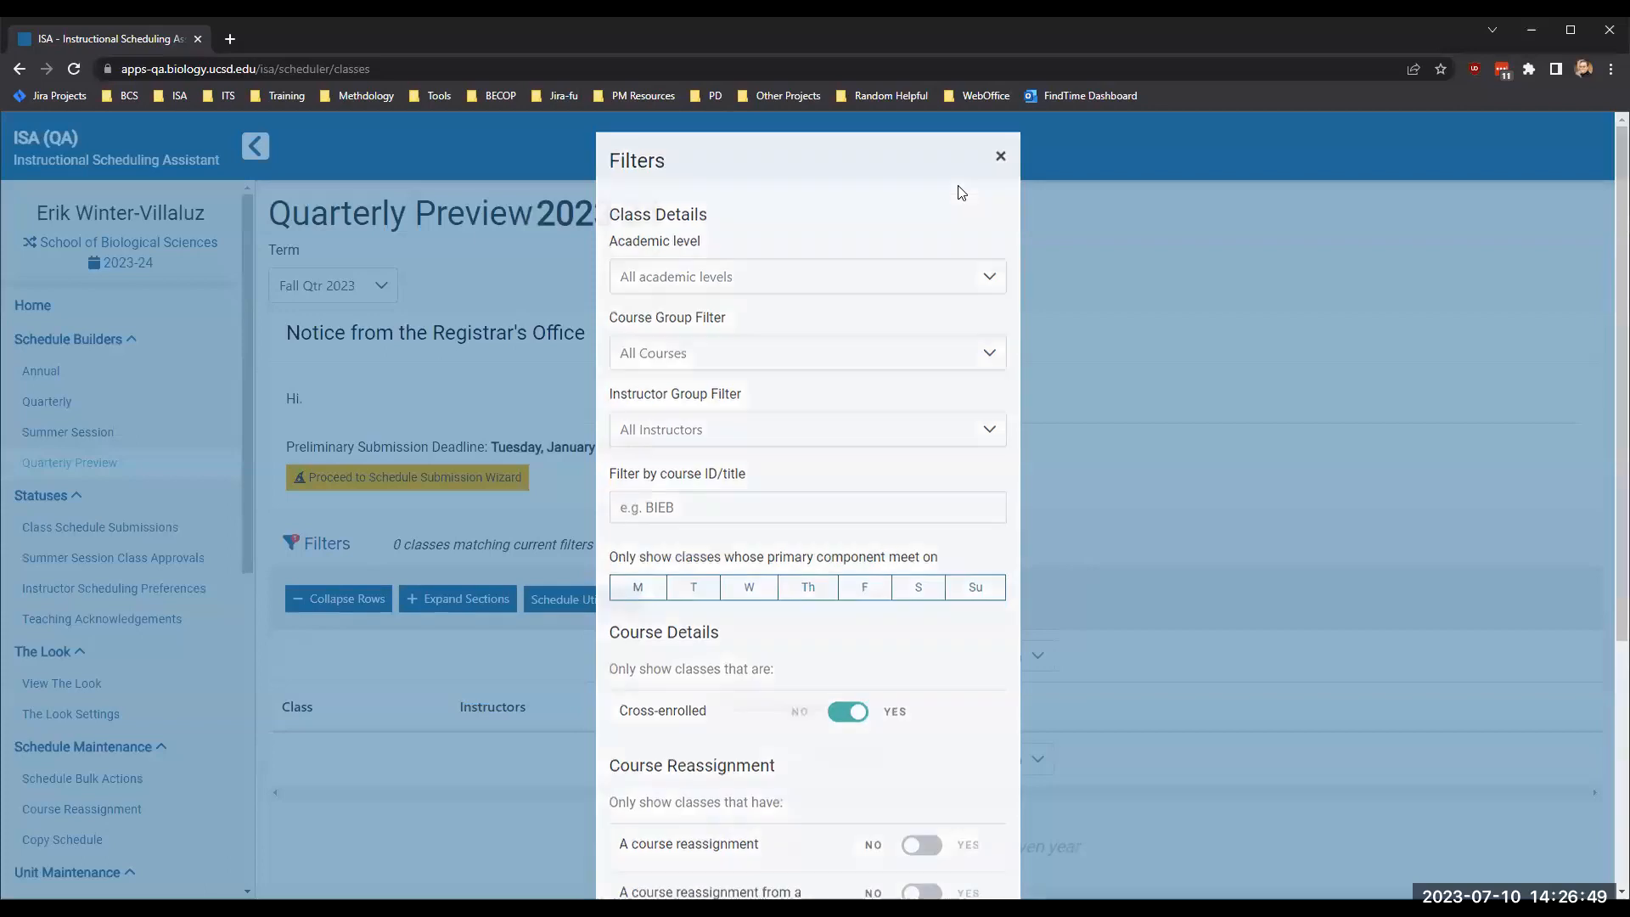
key("Escape")
left_click(333, 285)
left_click(406, 363)
scroll(750, 565, "down", 4)
scroll(750, 565, "down", 2)
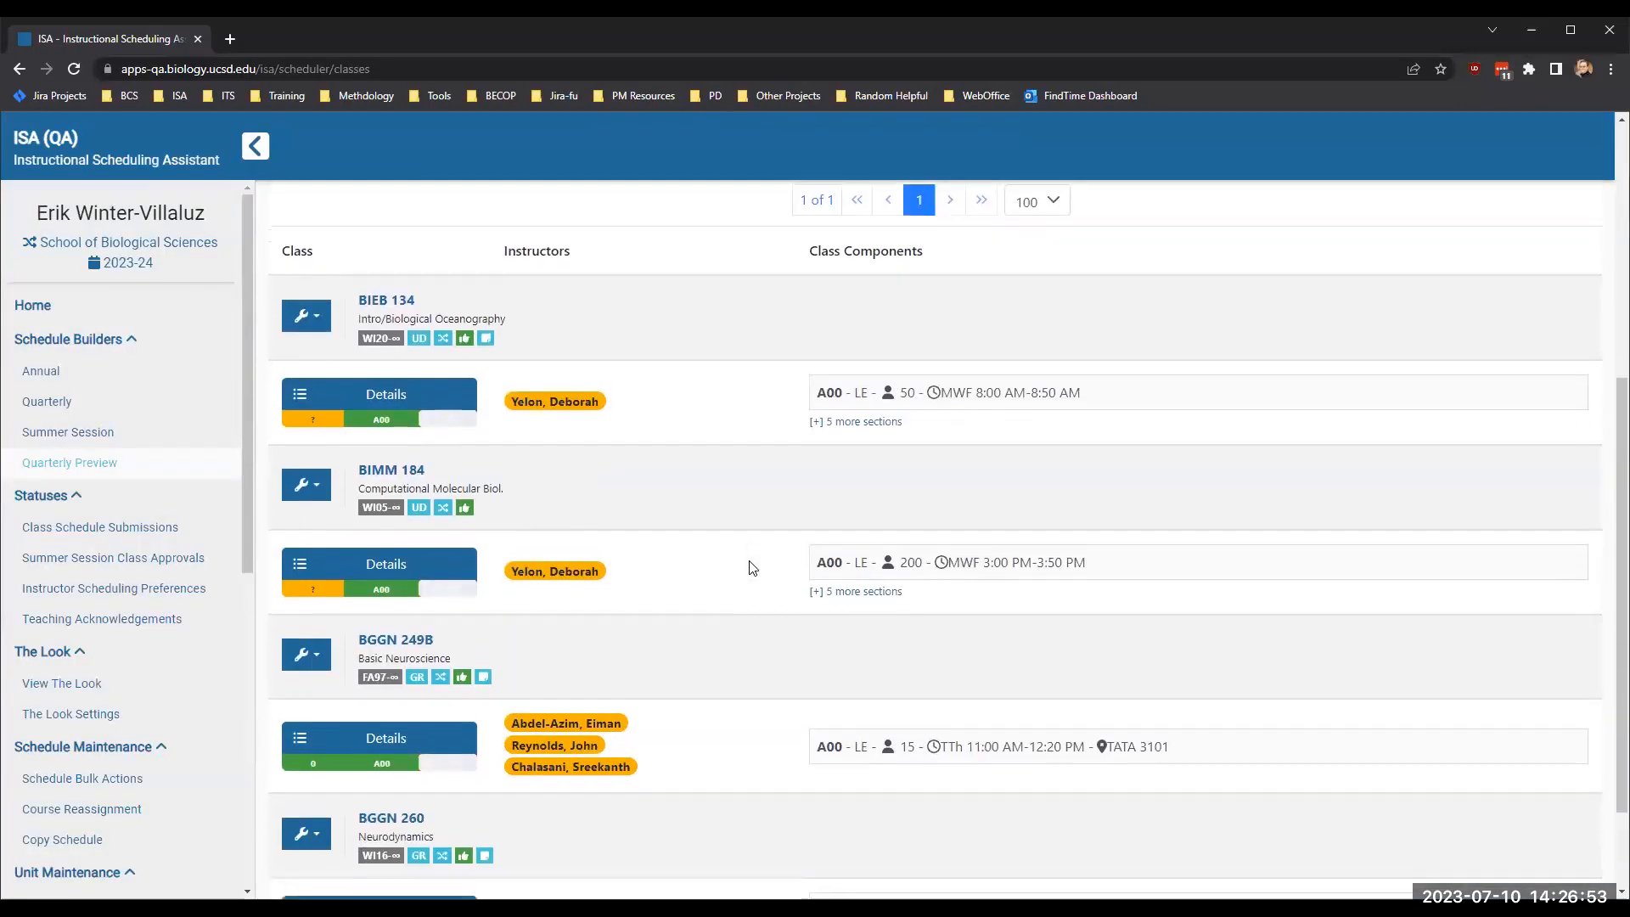
- Open BIMM 184's class details and review its scheduling details and linked classes
mouse_move(382, 571)
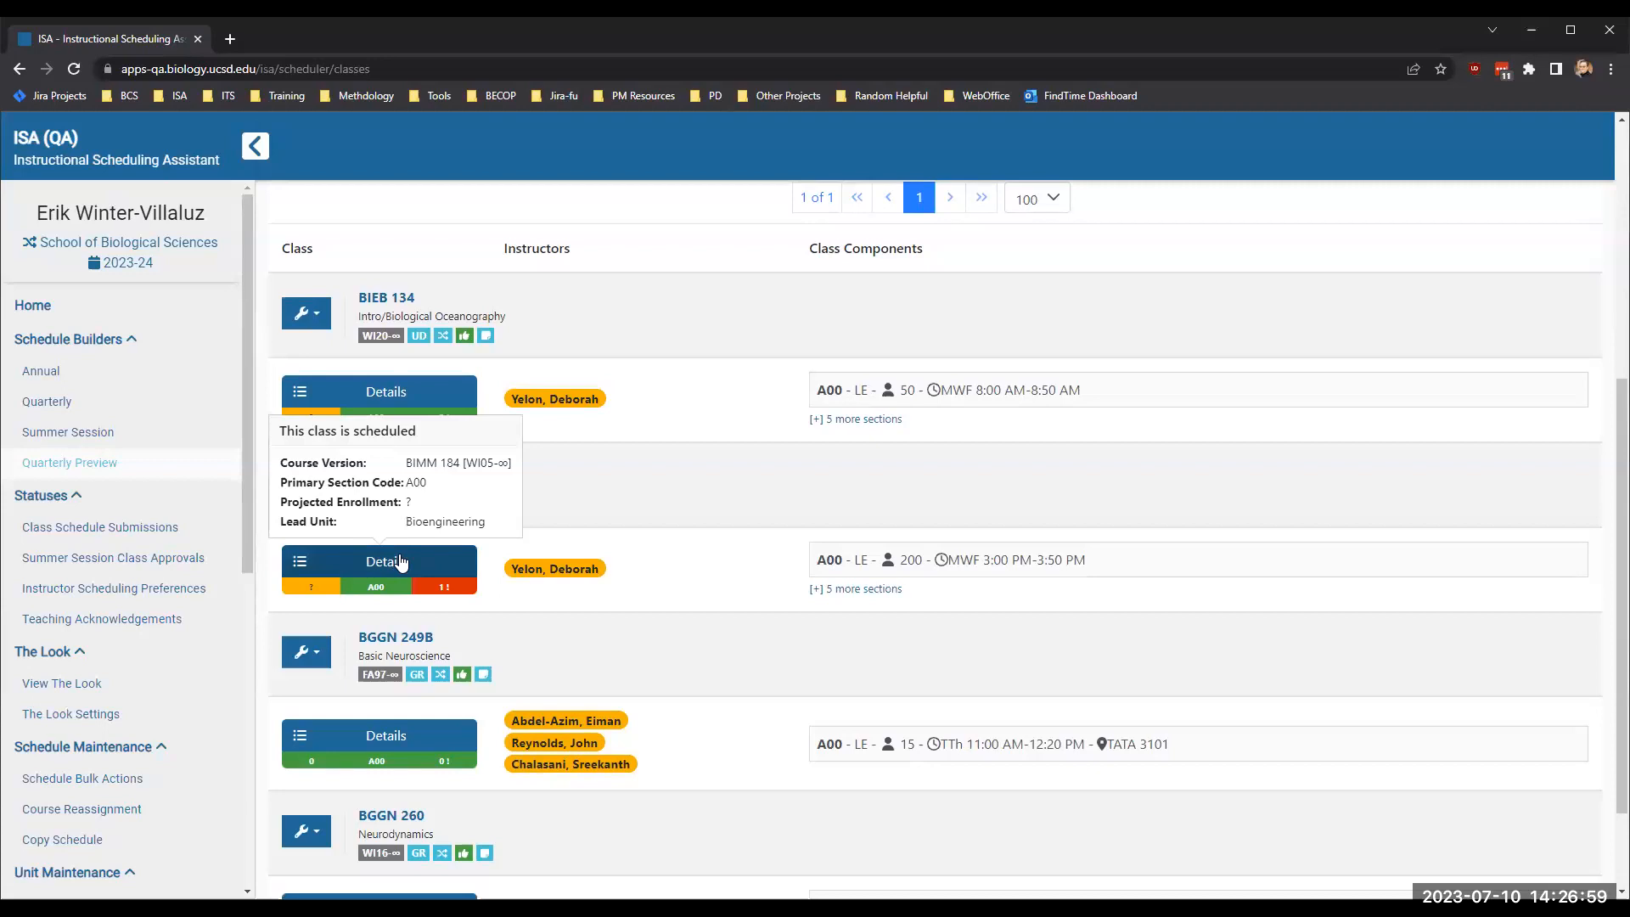
left_click(400, 562)
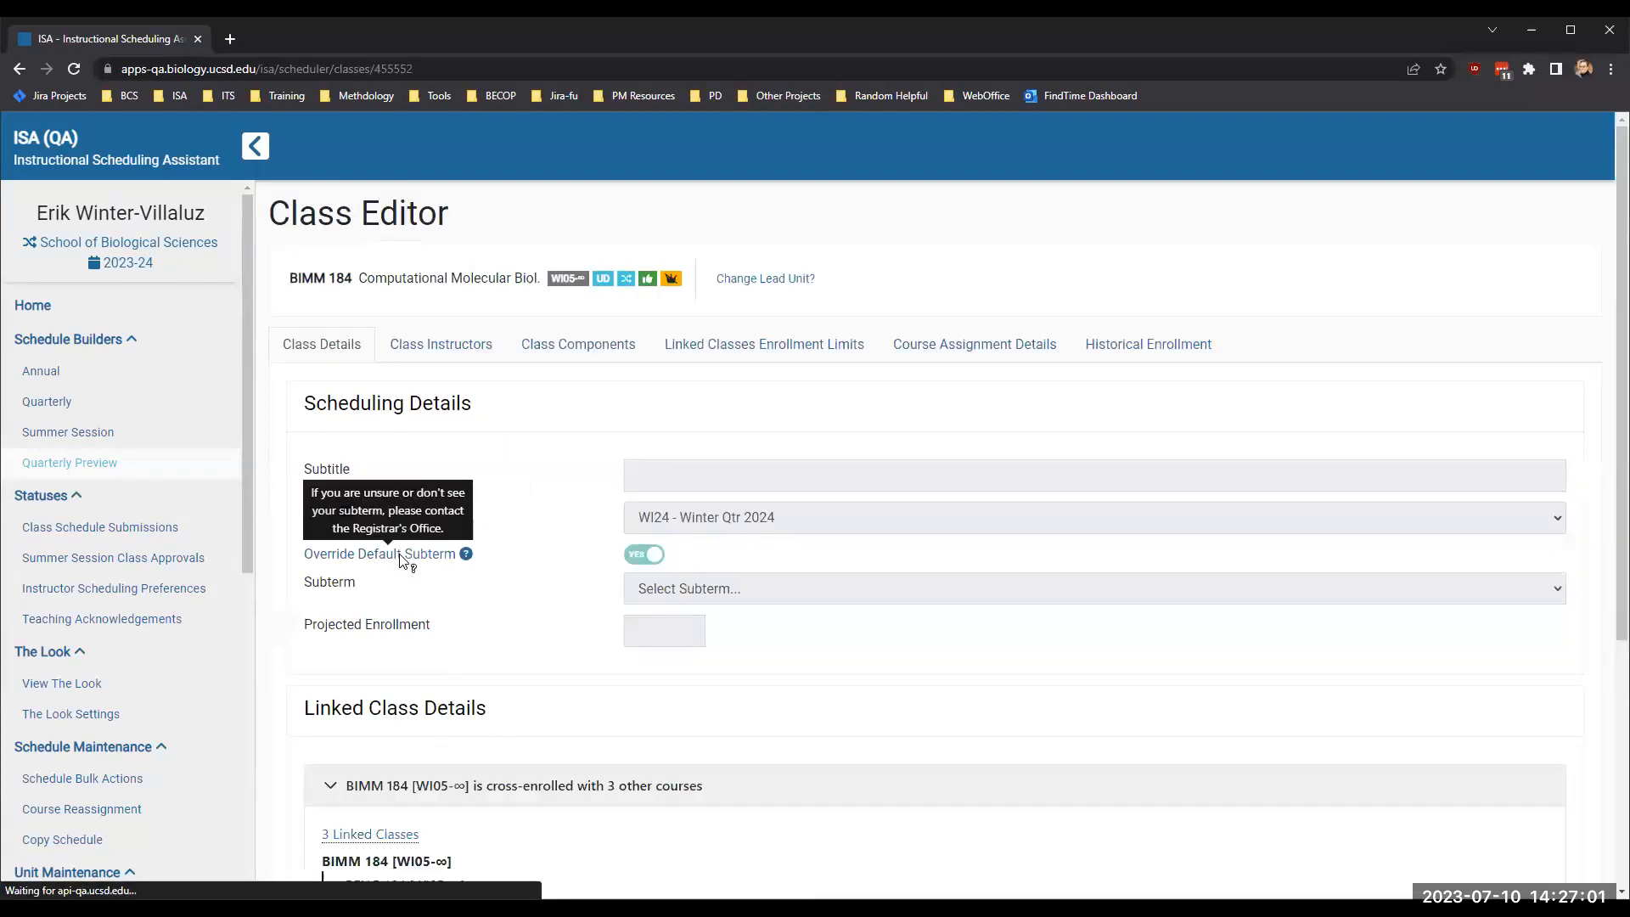
scroll(599, 453, "down", 2)
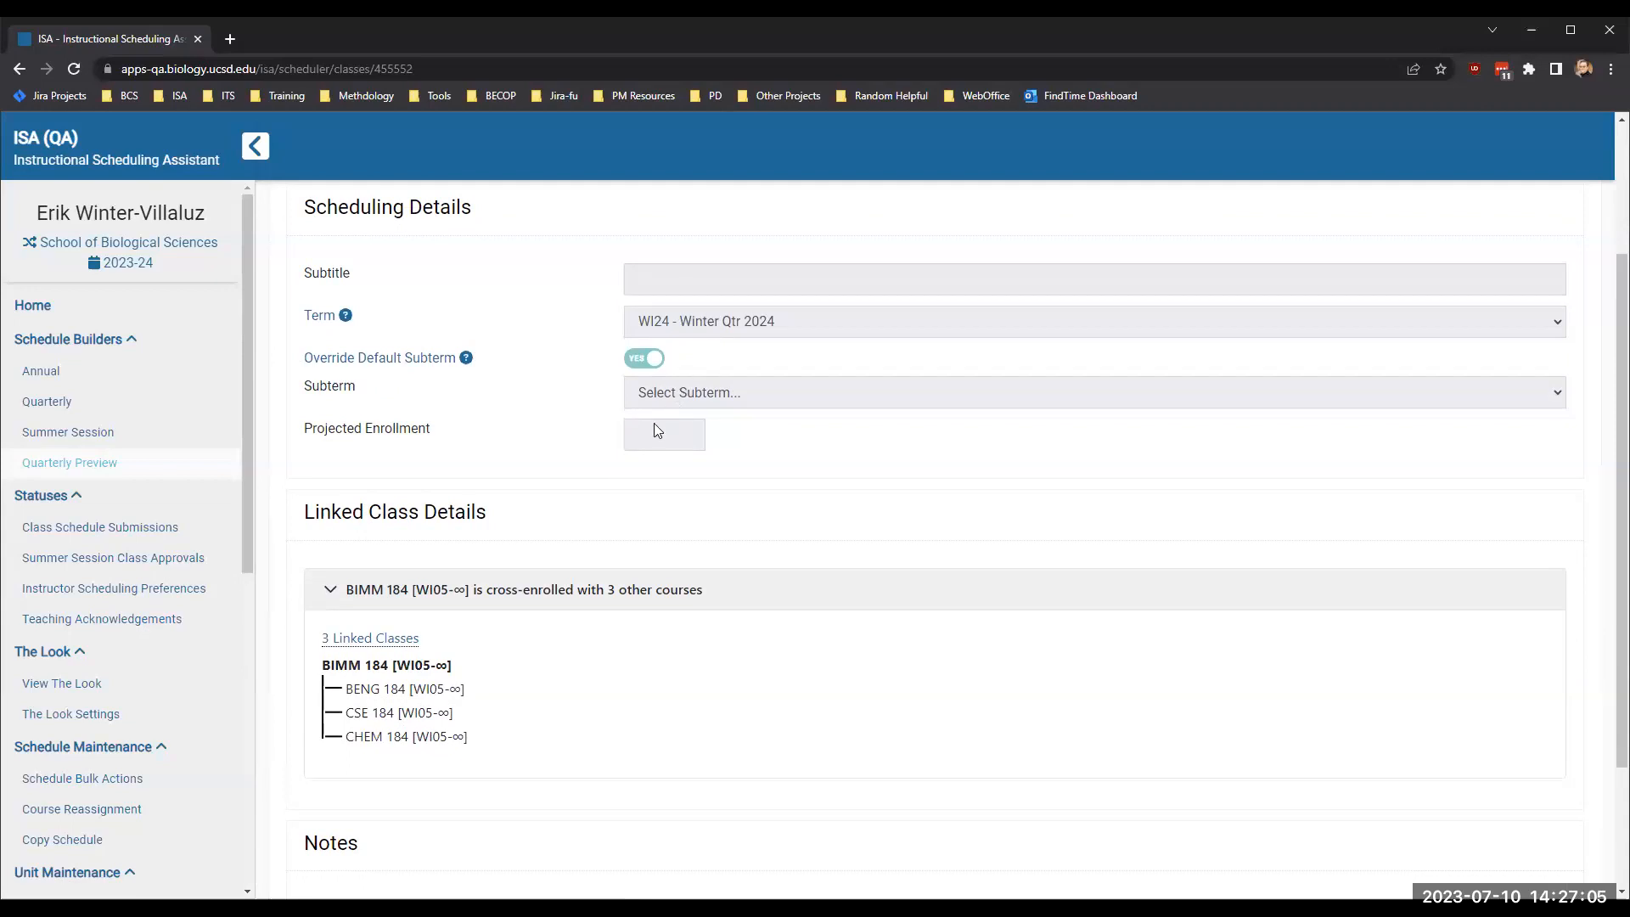
scroll(574, 510, "down", 2)
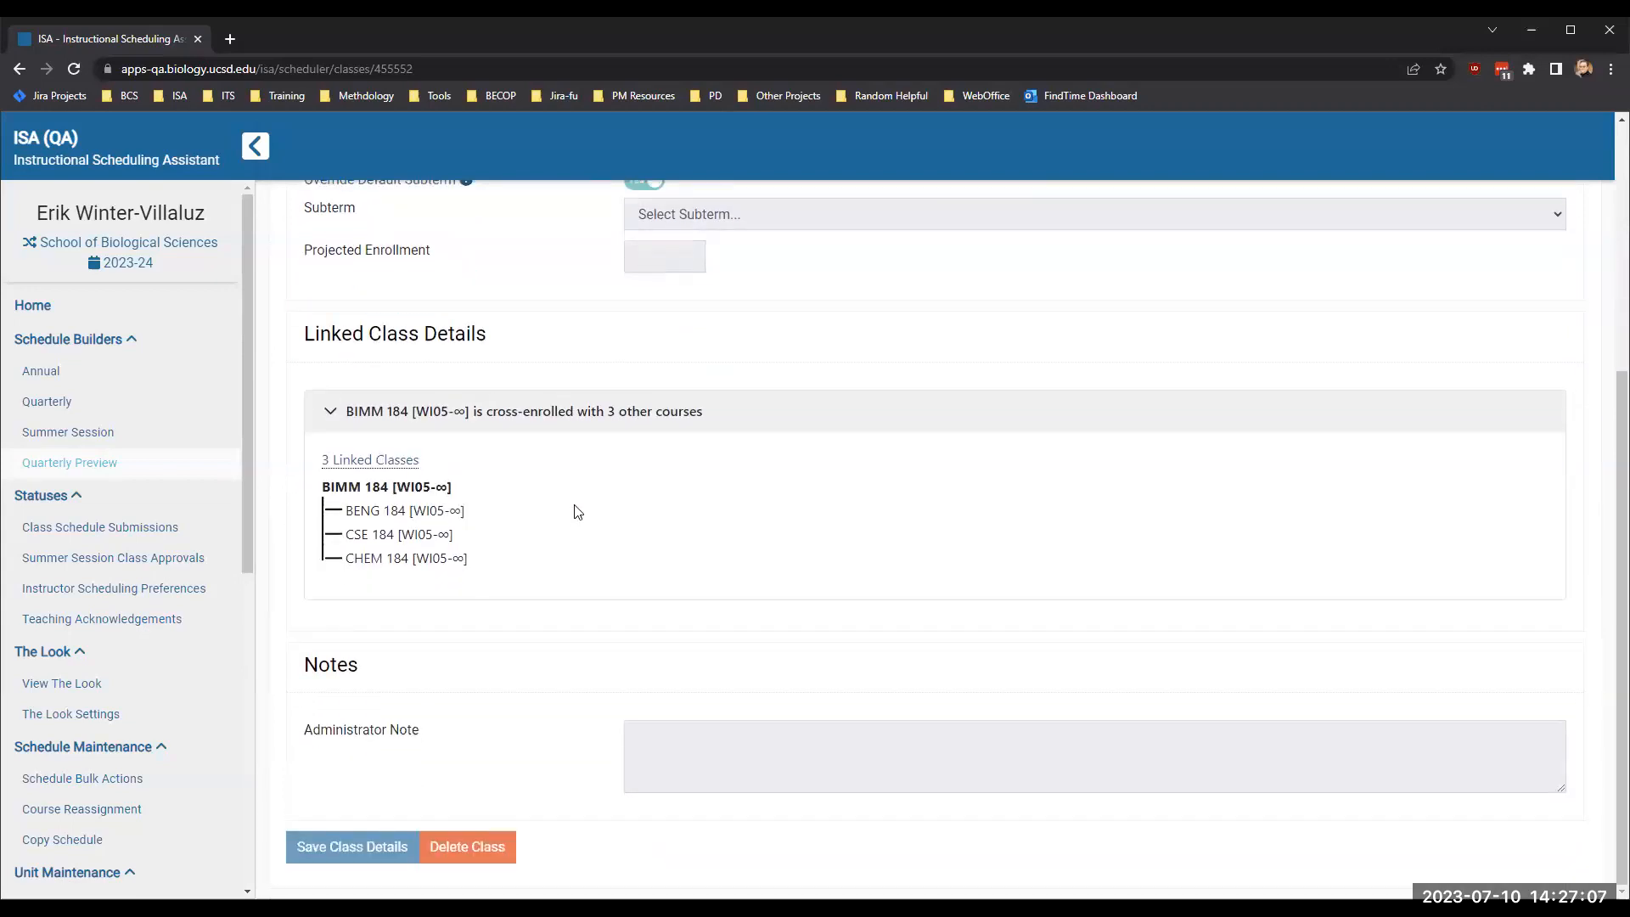
scroll(543, 503, "up", 4)
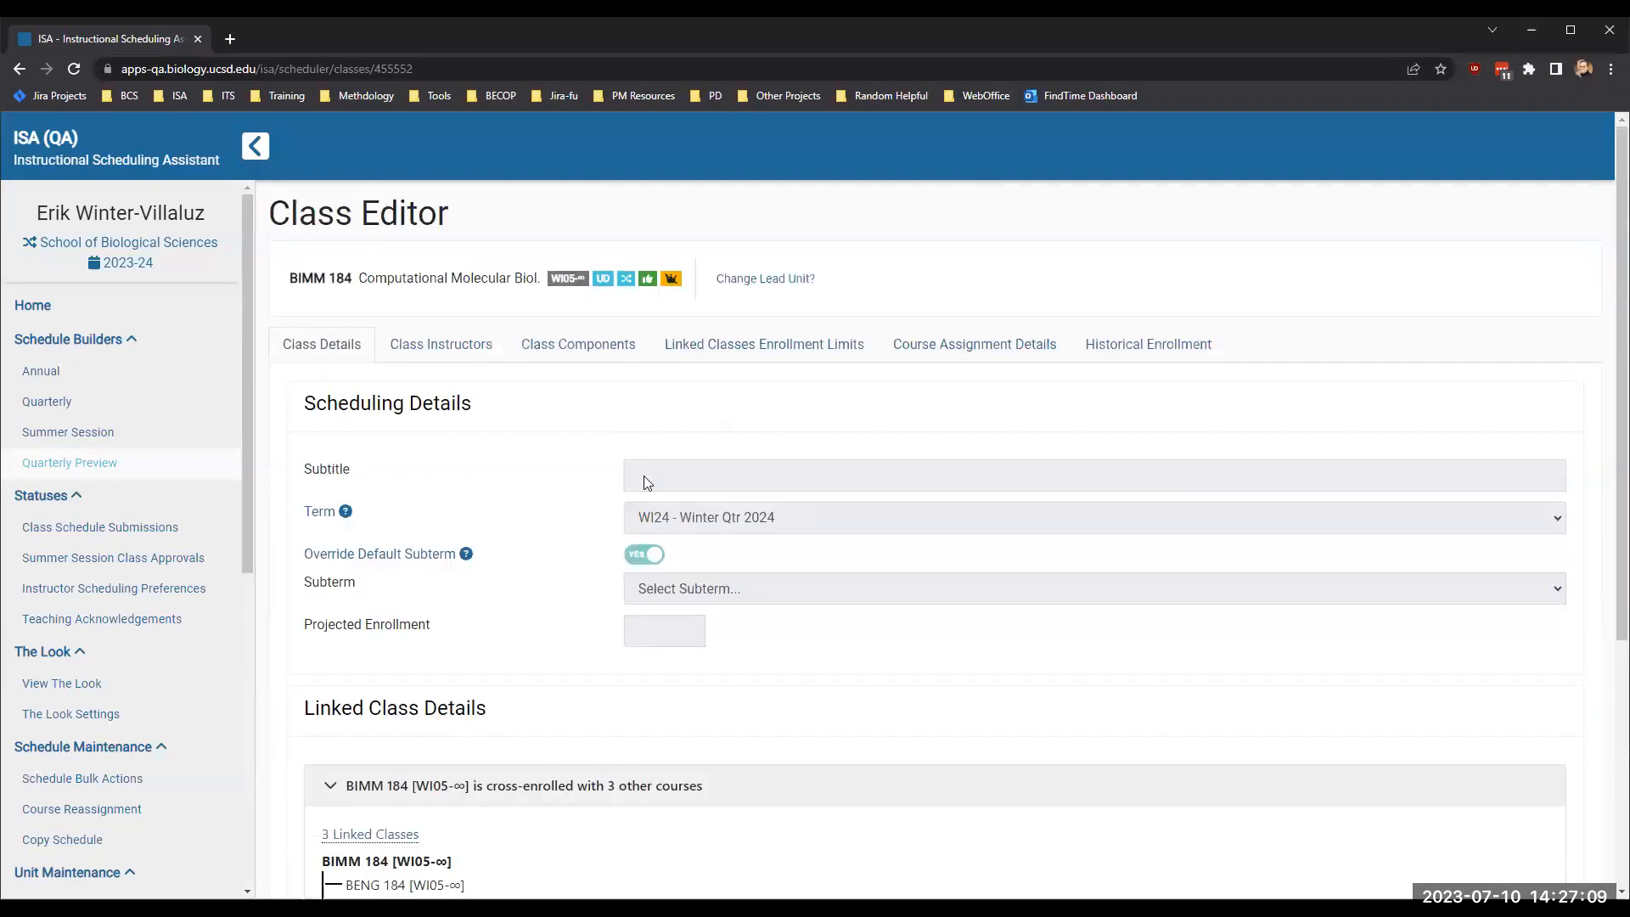
- Review BIMM 184's class instructors, class components and the available component utilities
left_click(437, 345)
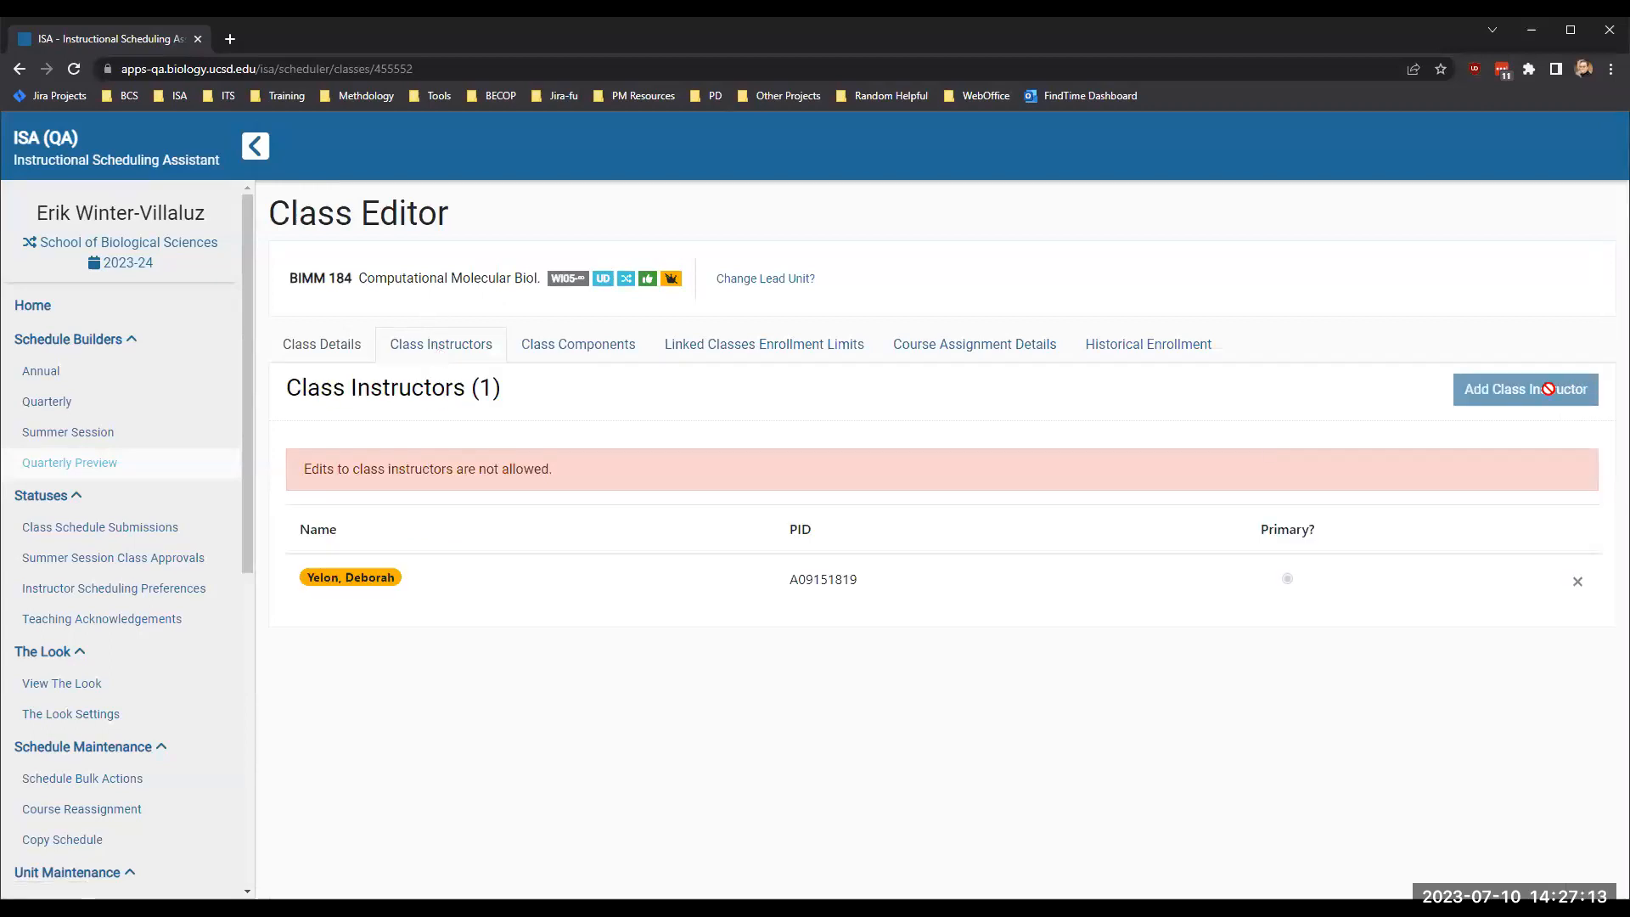
left_click(620, 348)
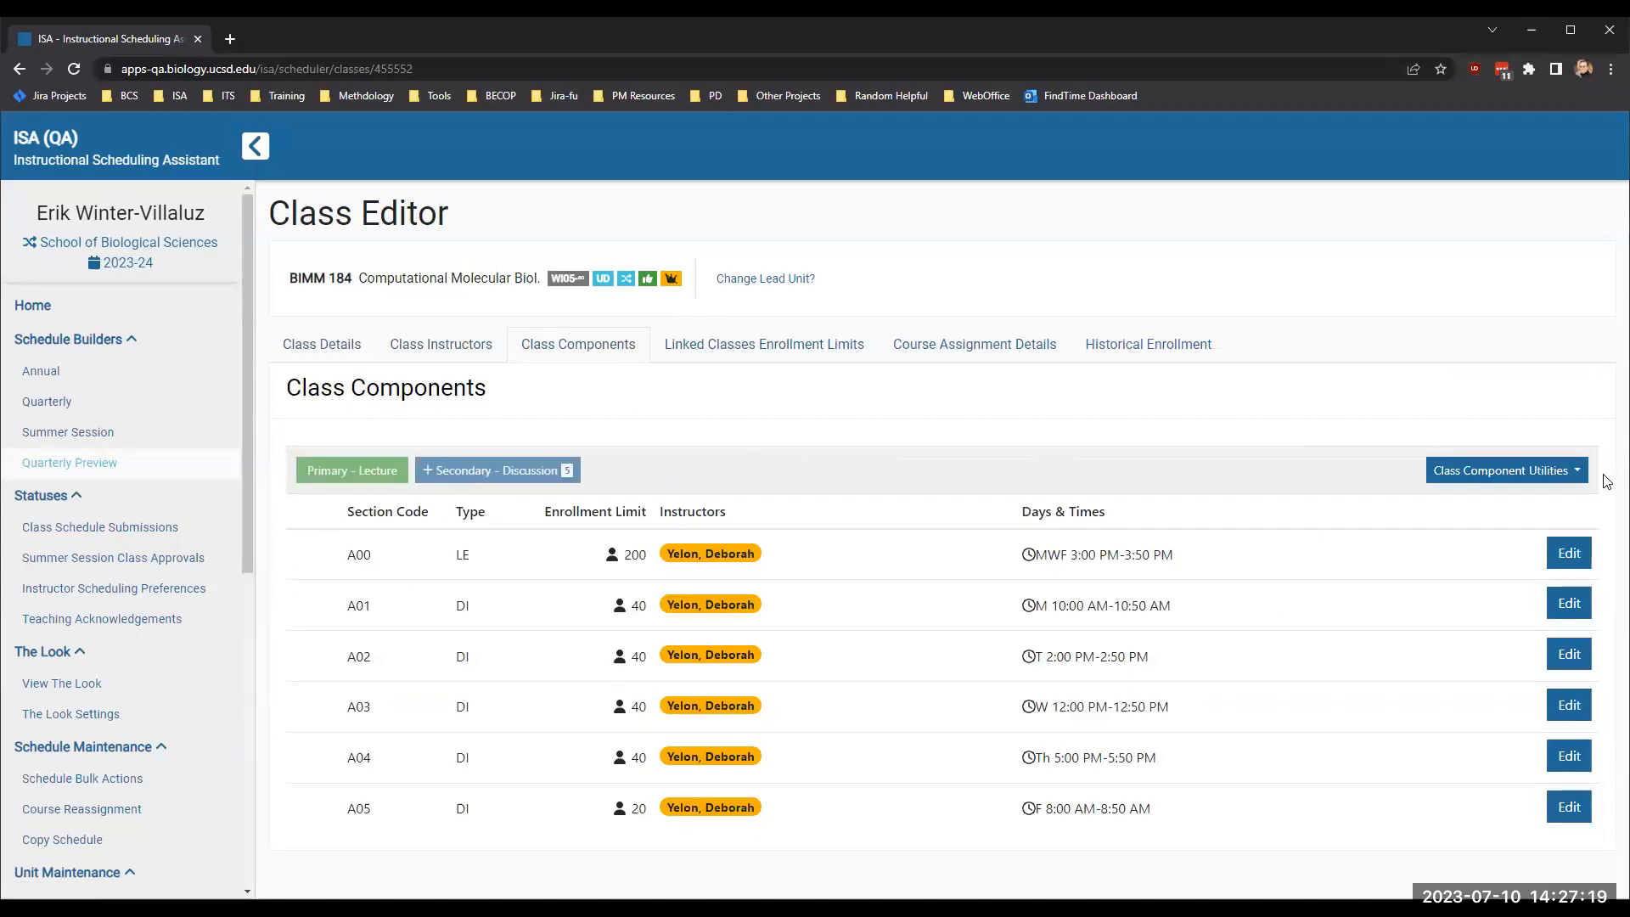
left_click(1524, 472)
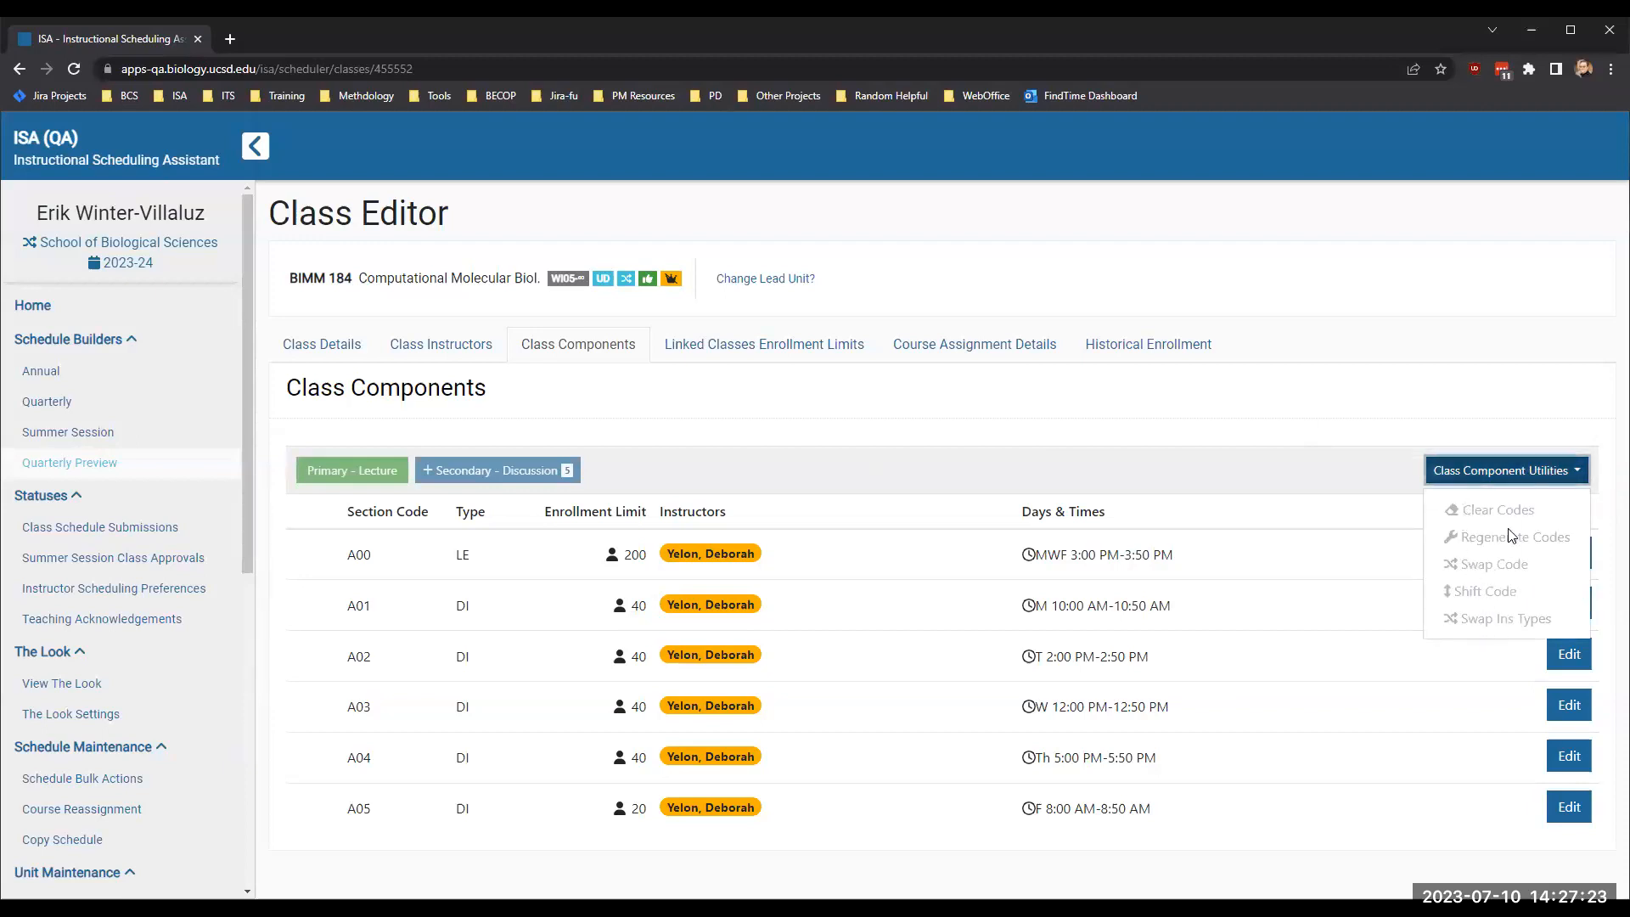
left_click(1236, 488)
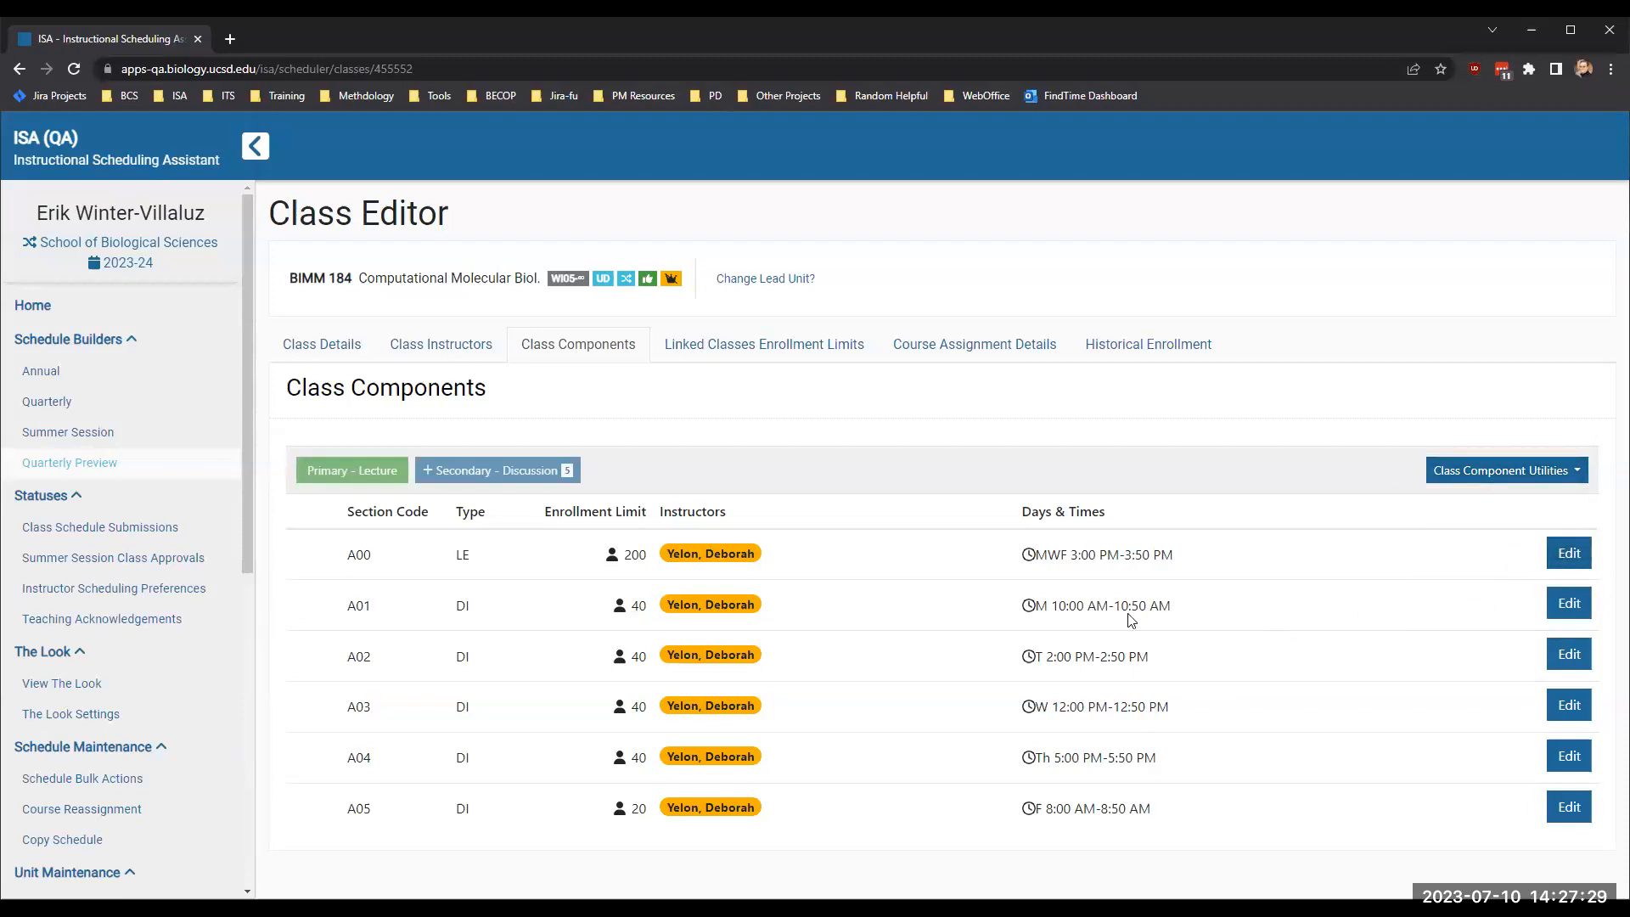
- Open BIMM 184's lecture section A00, examine which planned section details can be edited, and close it without changes
left_click(1568, 559)
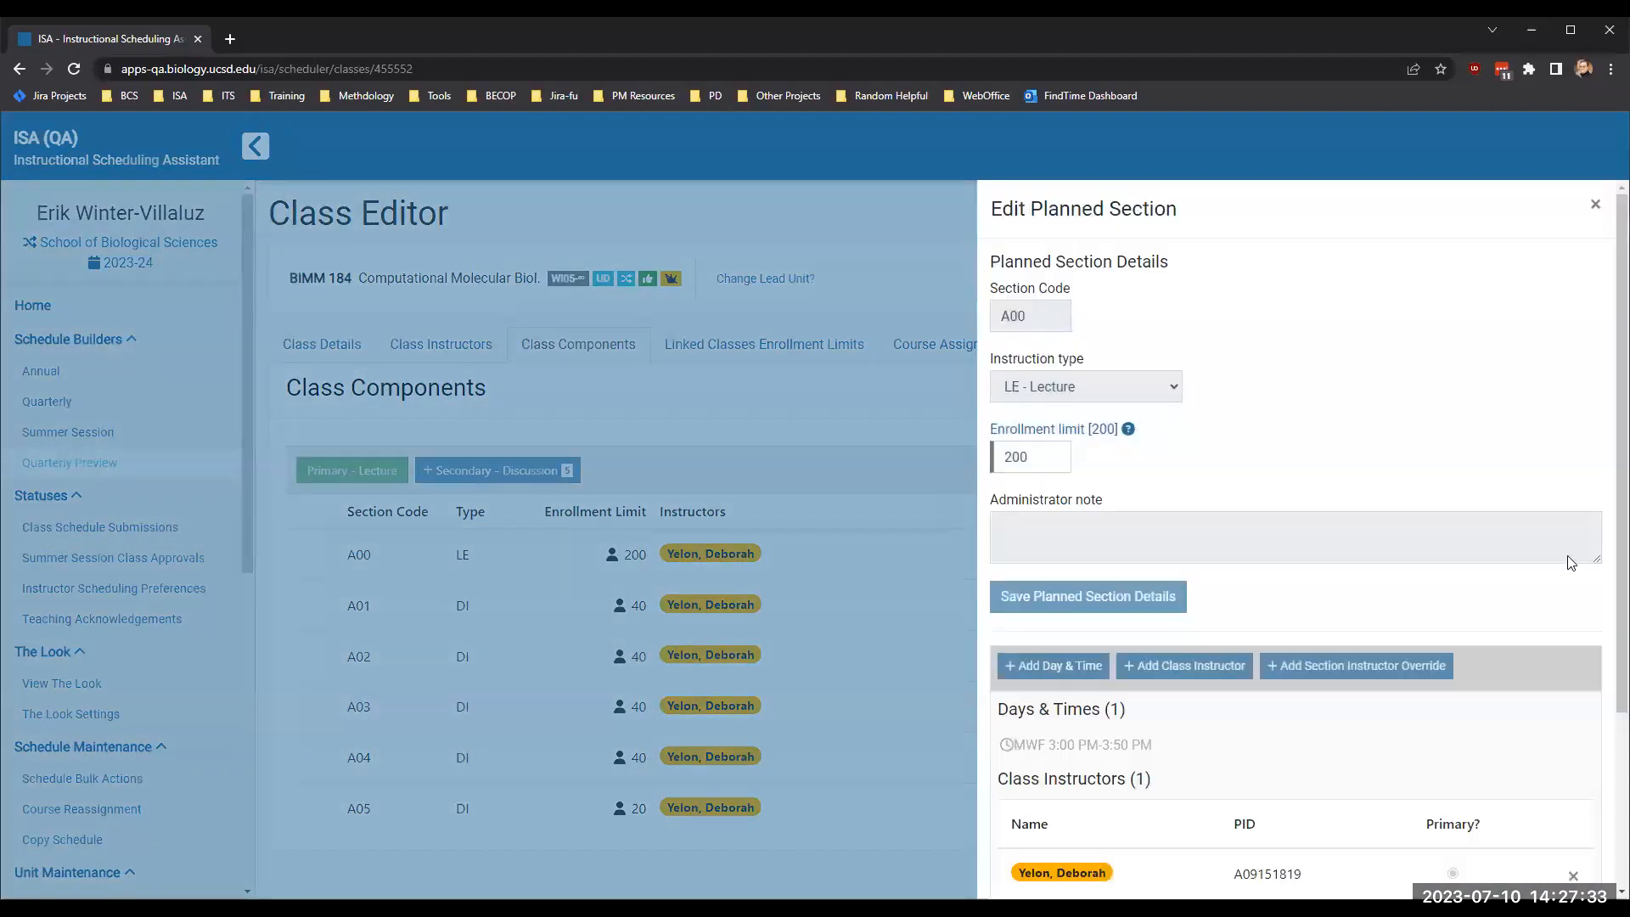
double_click(1025, 458)
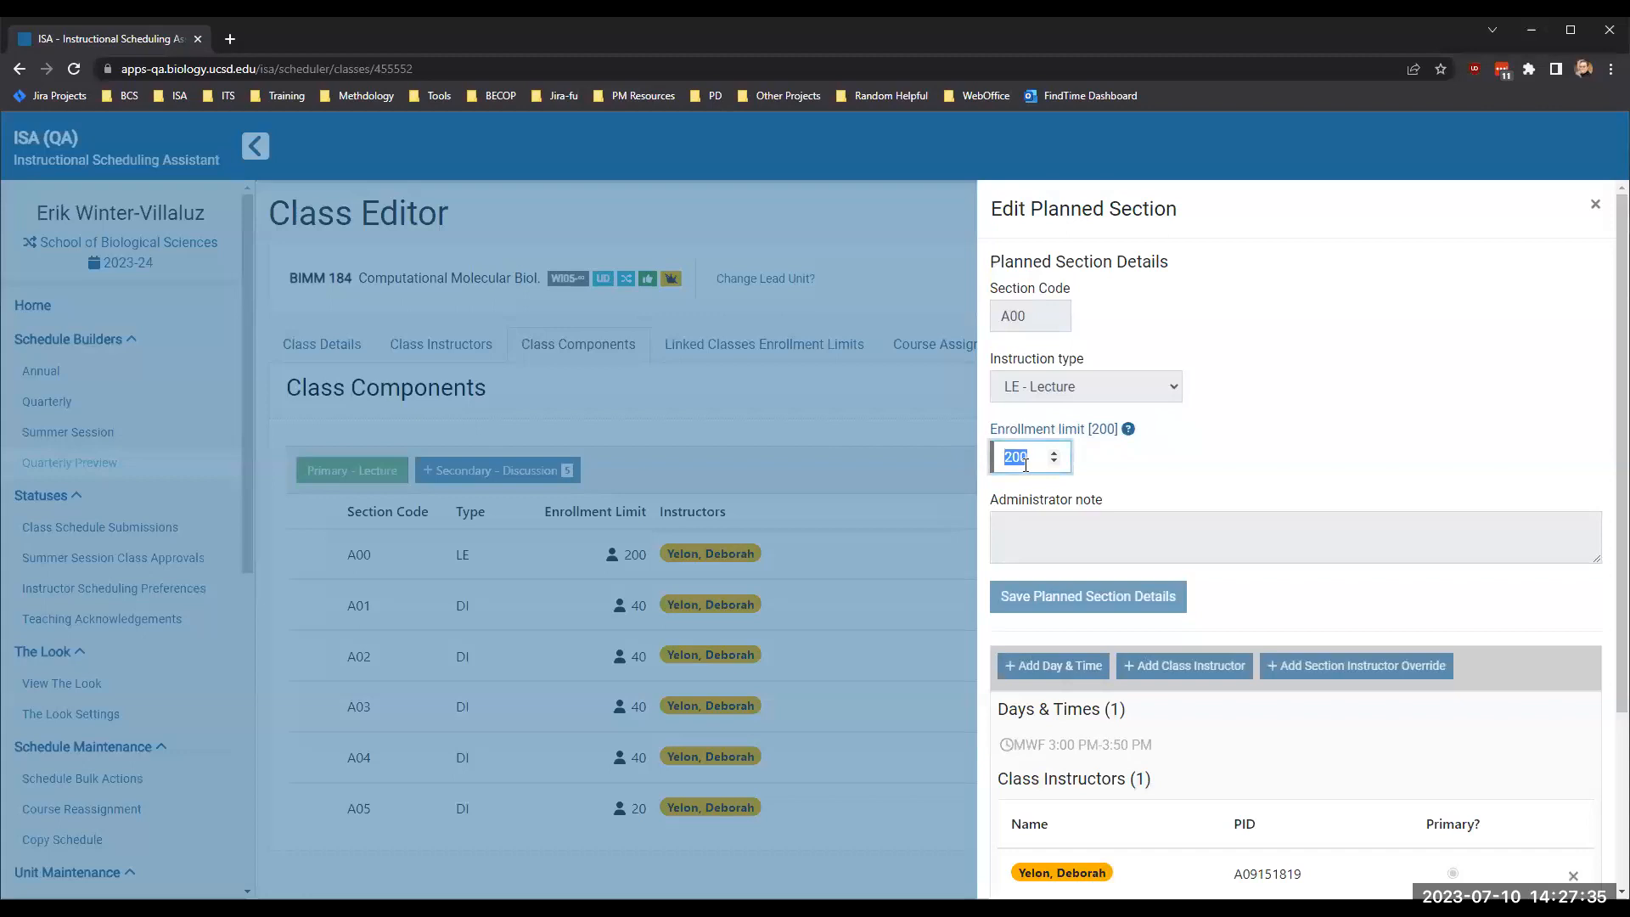
left_click(1112, 477)
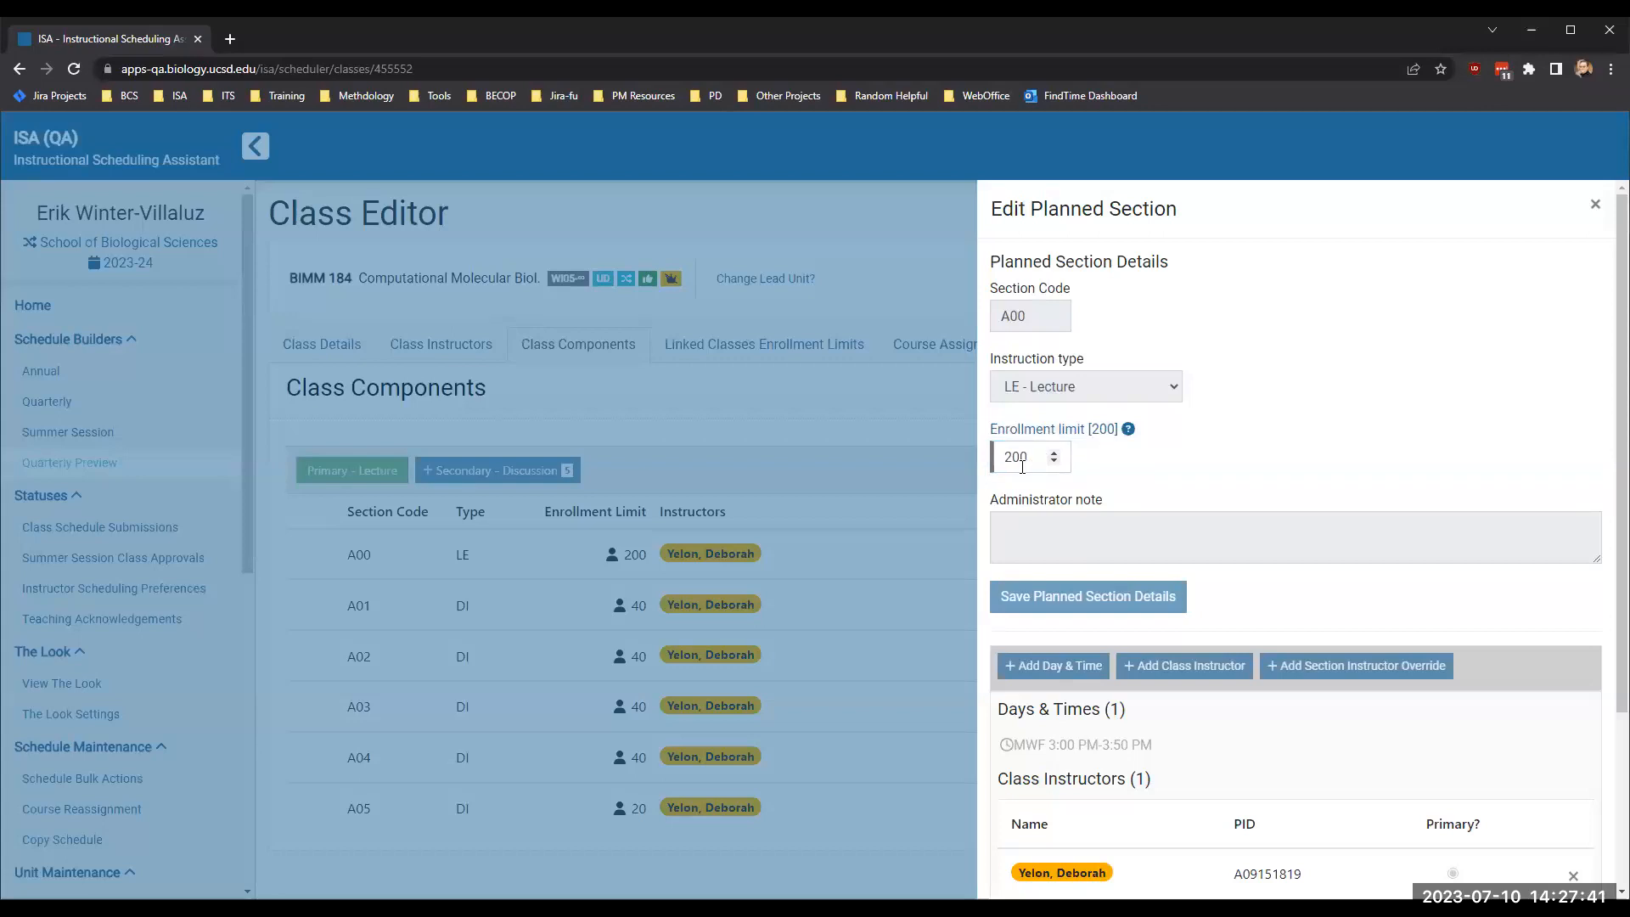
scroll(1174, 601, "down", 3)
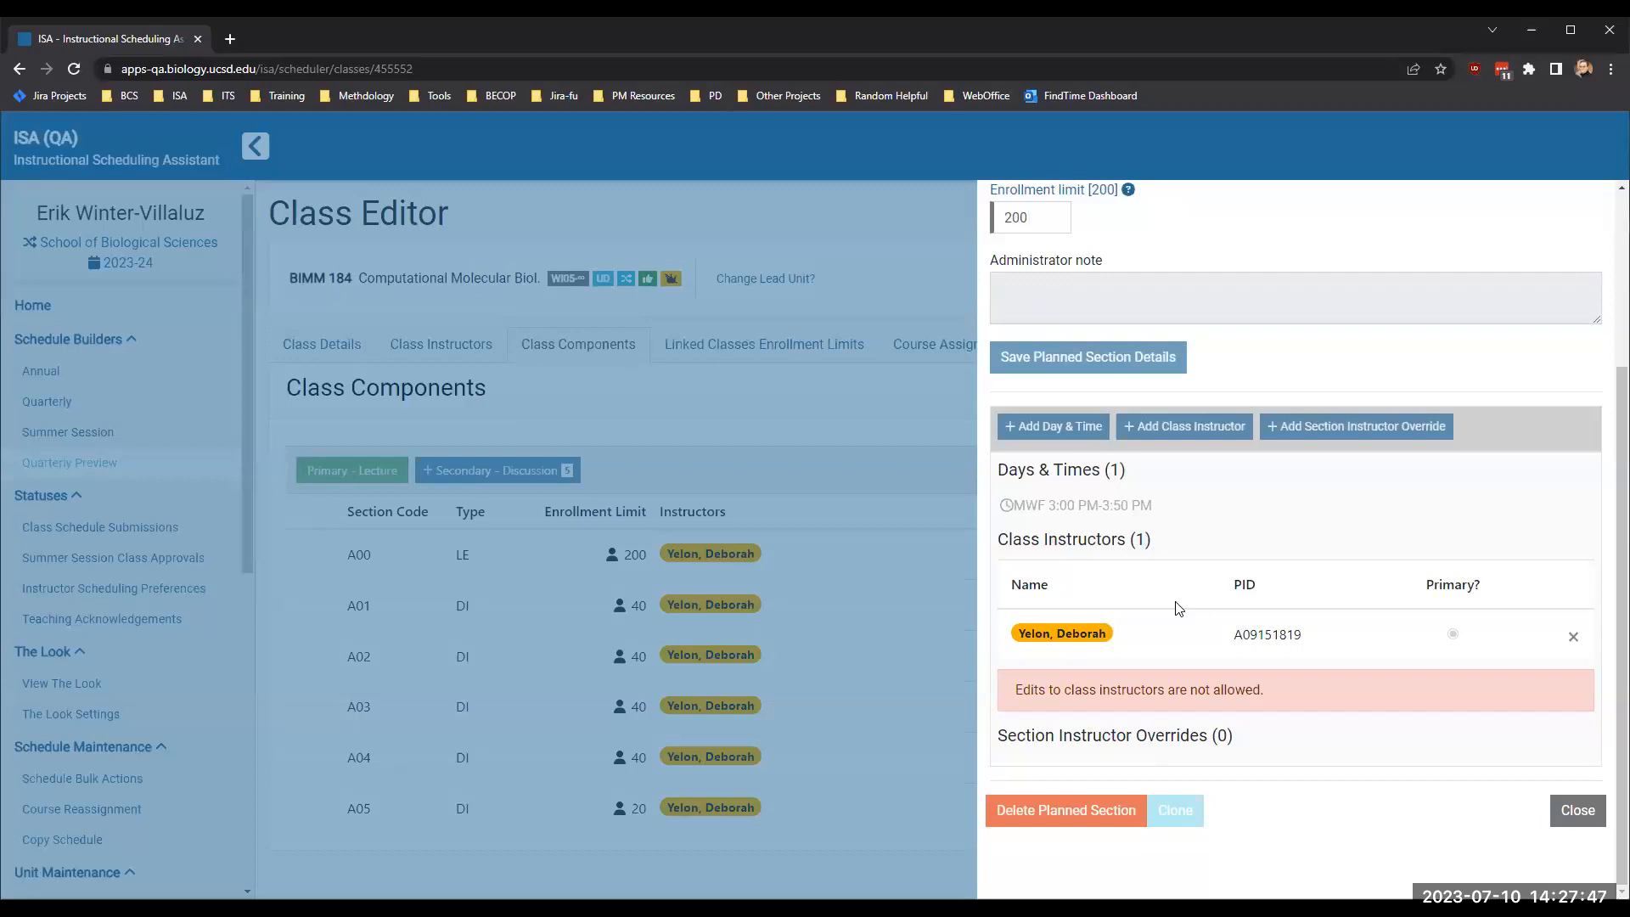
scroll(1179, 608, "up", 3)
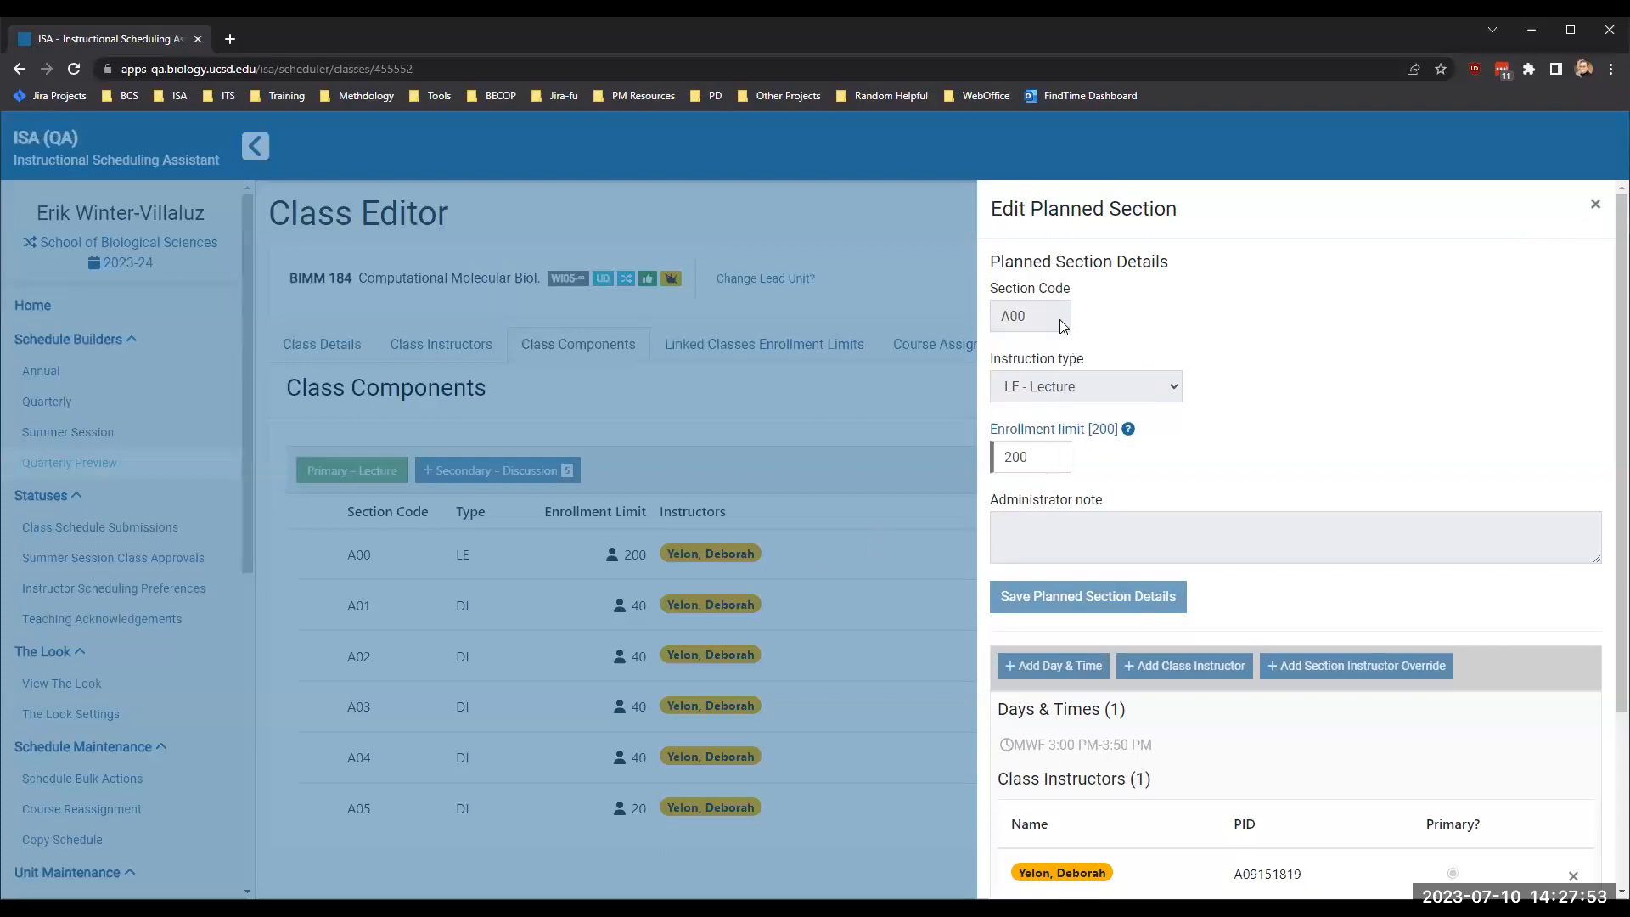
scroll(1161, 482, "down", 3)
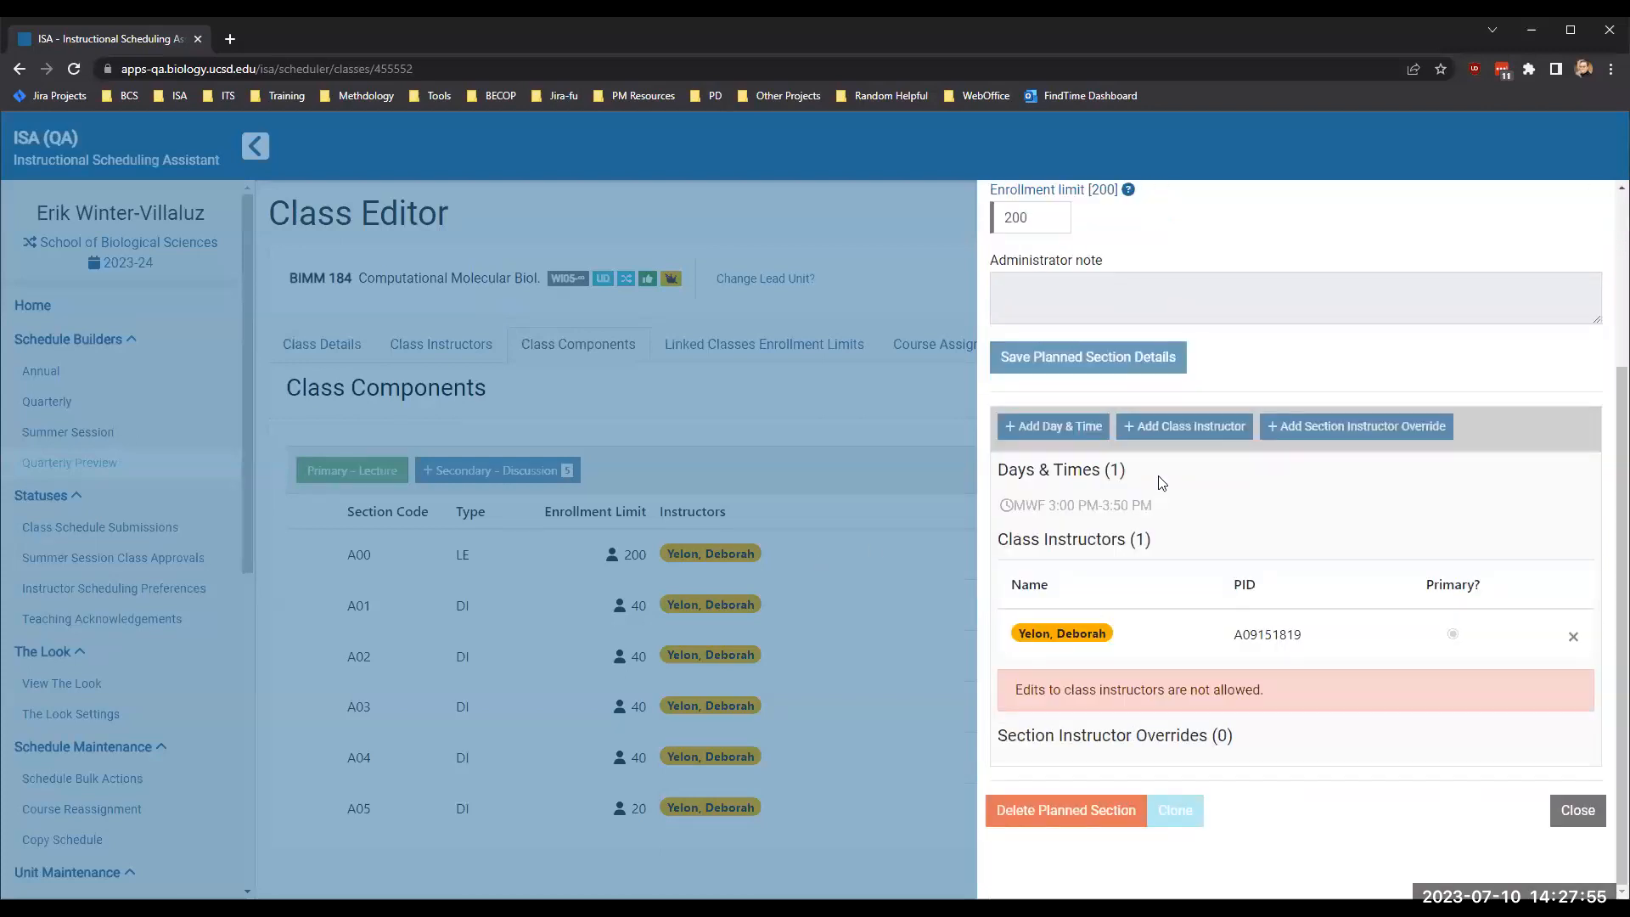
scroll(1161, 482, "up", 3)
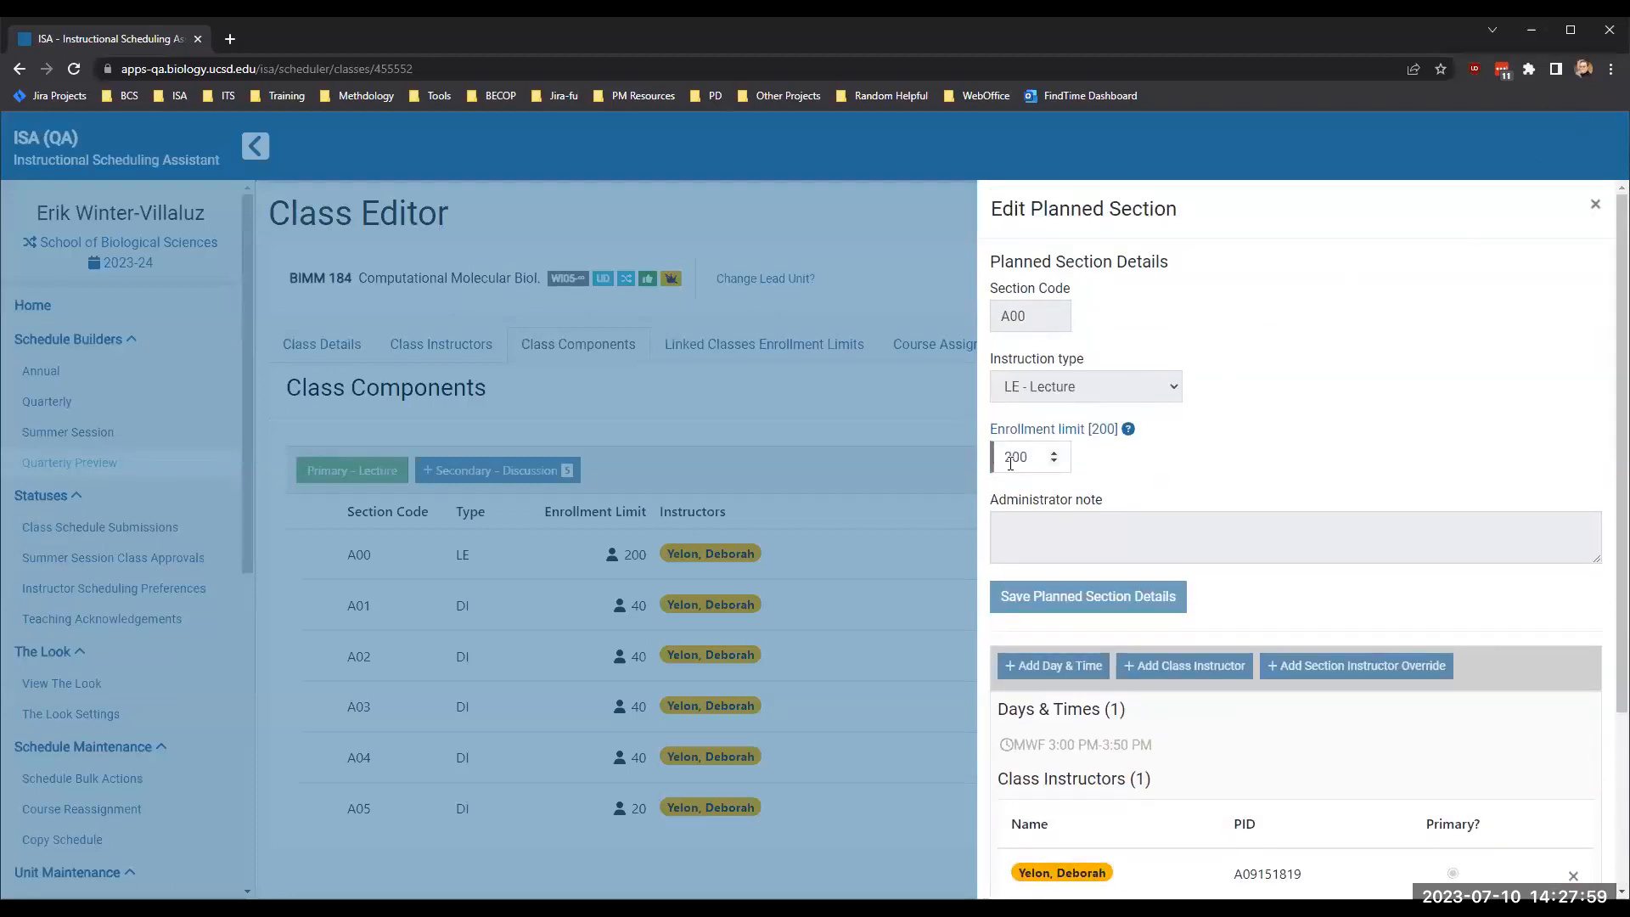
left_click(1595, 205)
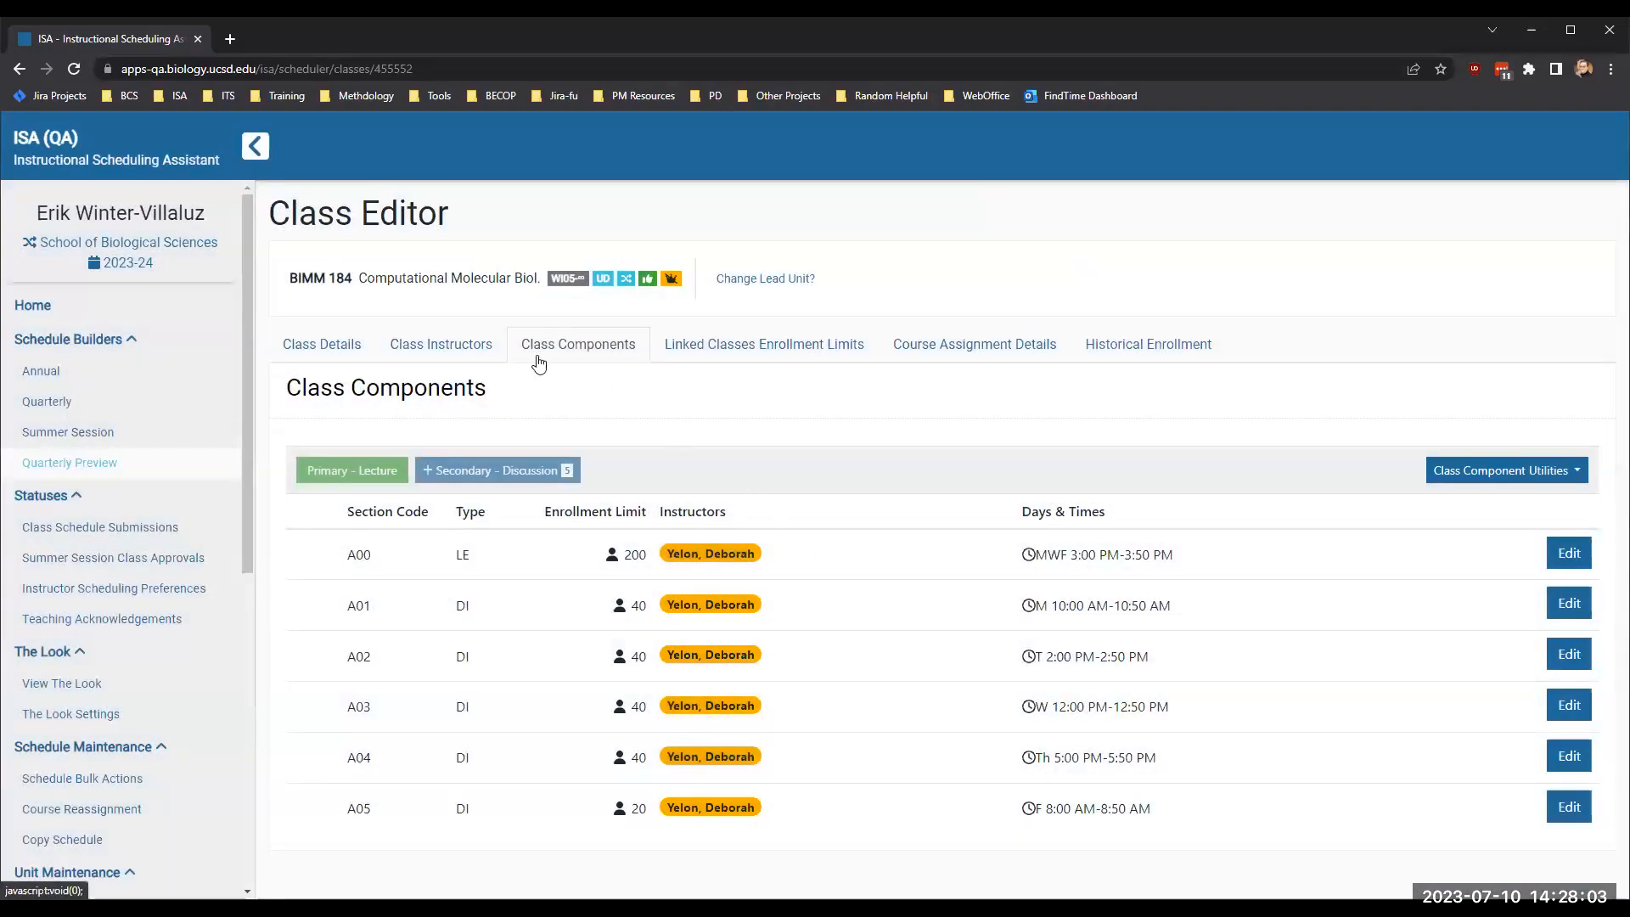
- Start editing the linked enrollment limits and set BIMM 184's limit for discussion section A05 to 40
left_click(722, 348)
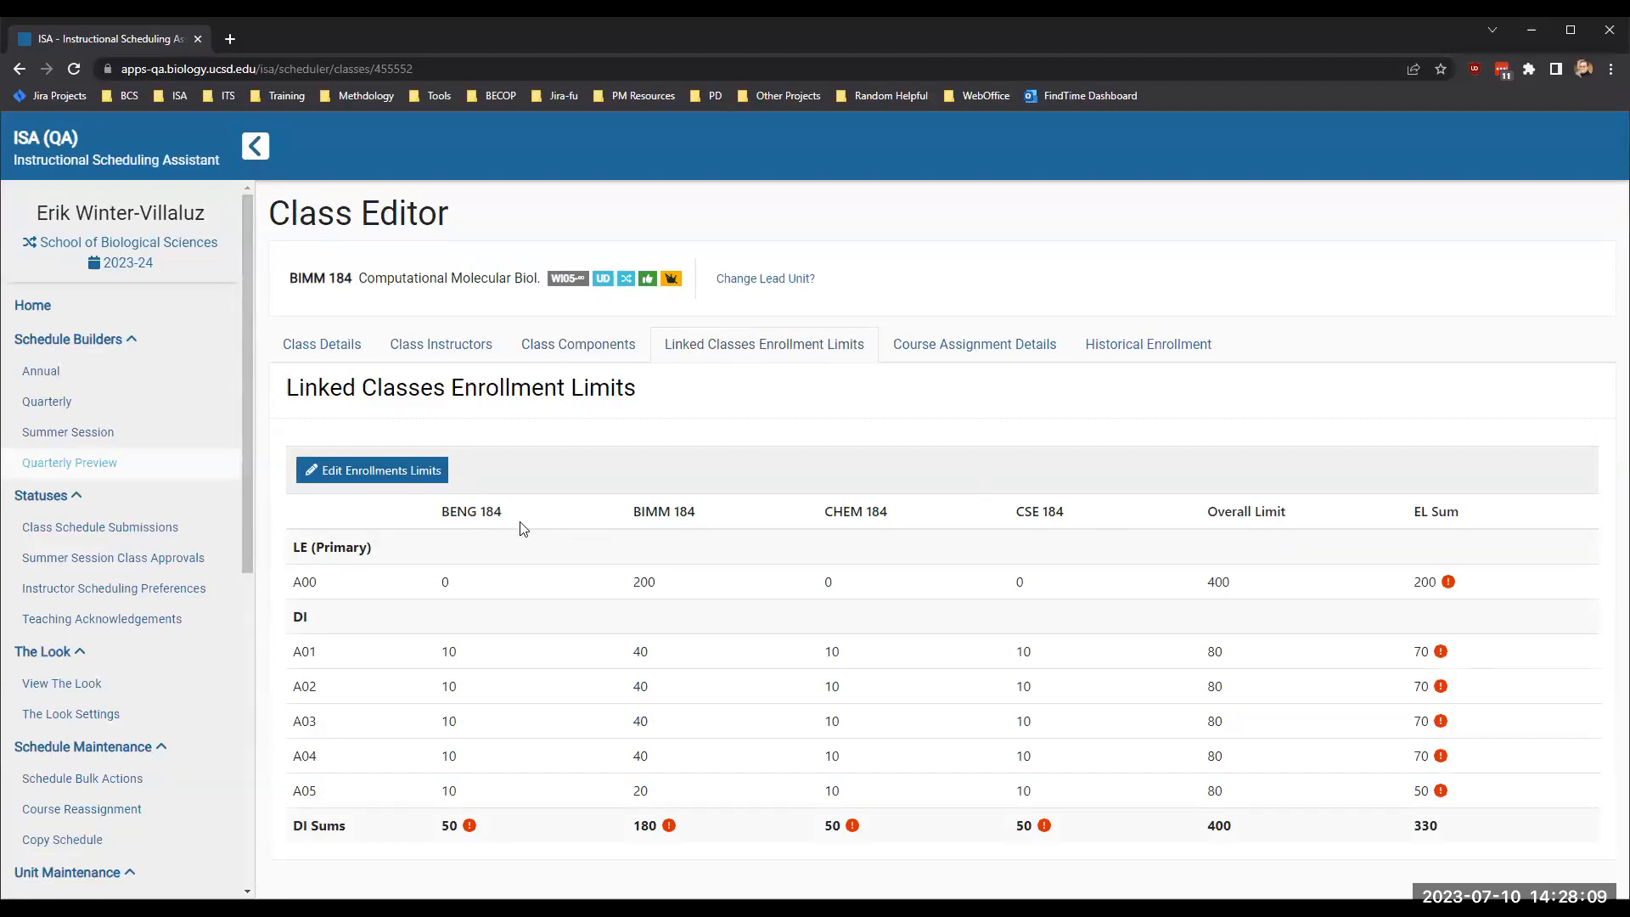
left_click(340, 471)
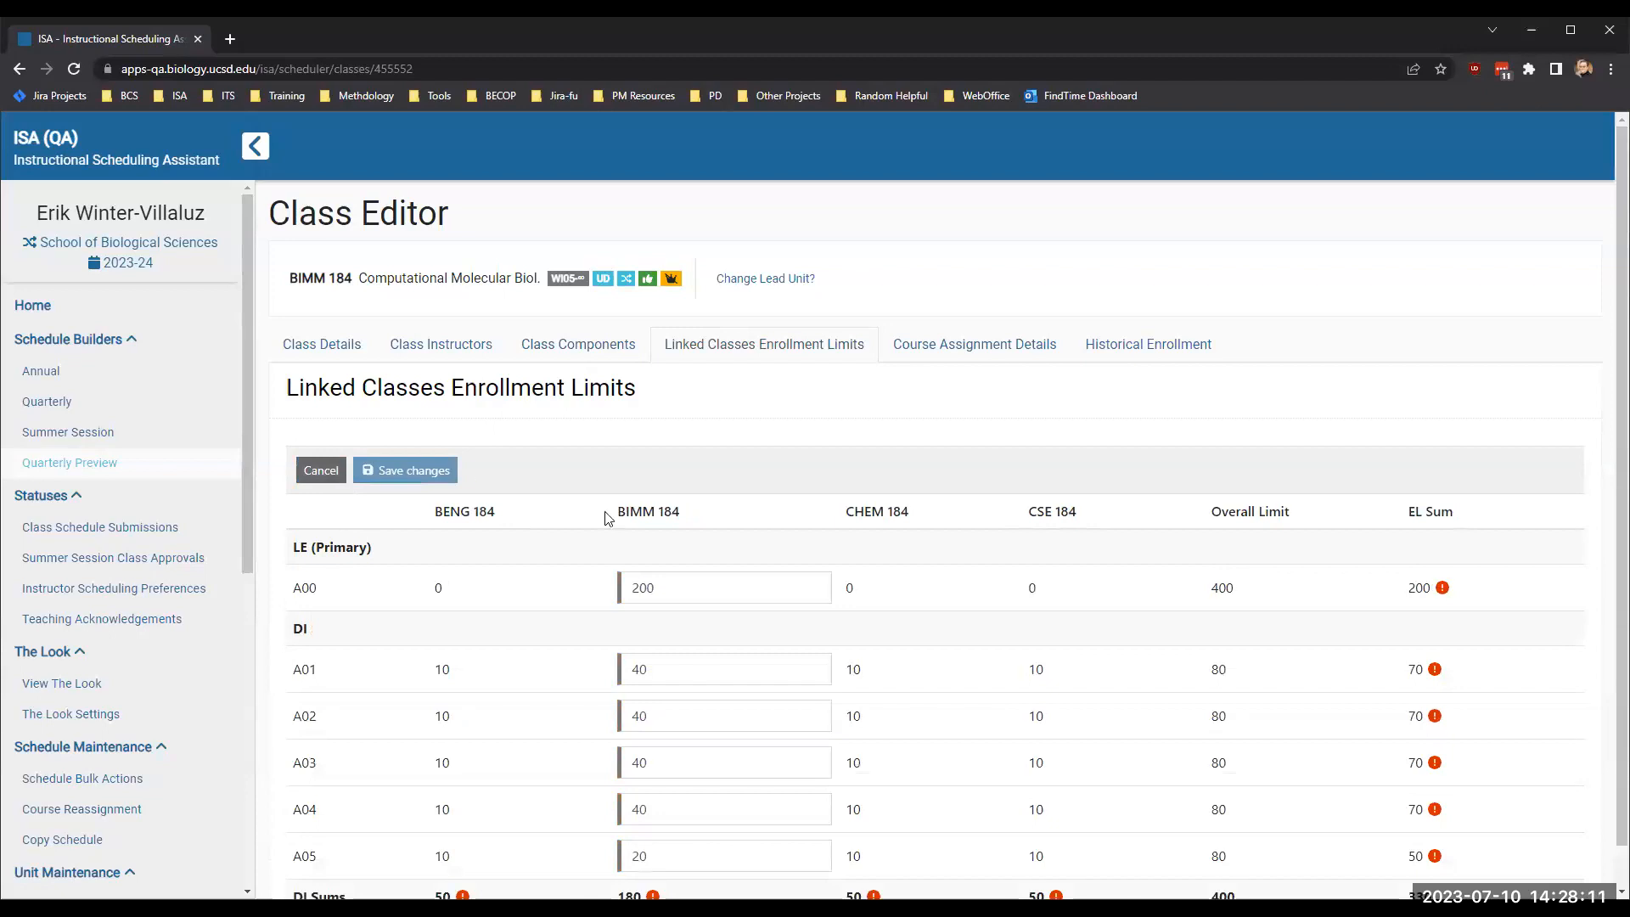
scroll(694, 521, "down", 1)
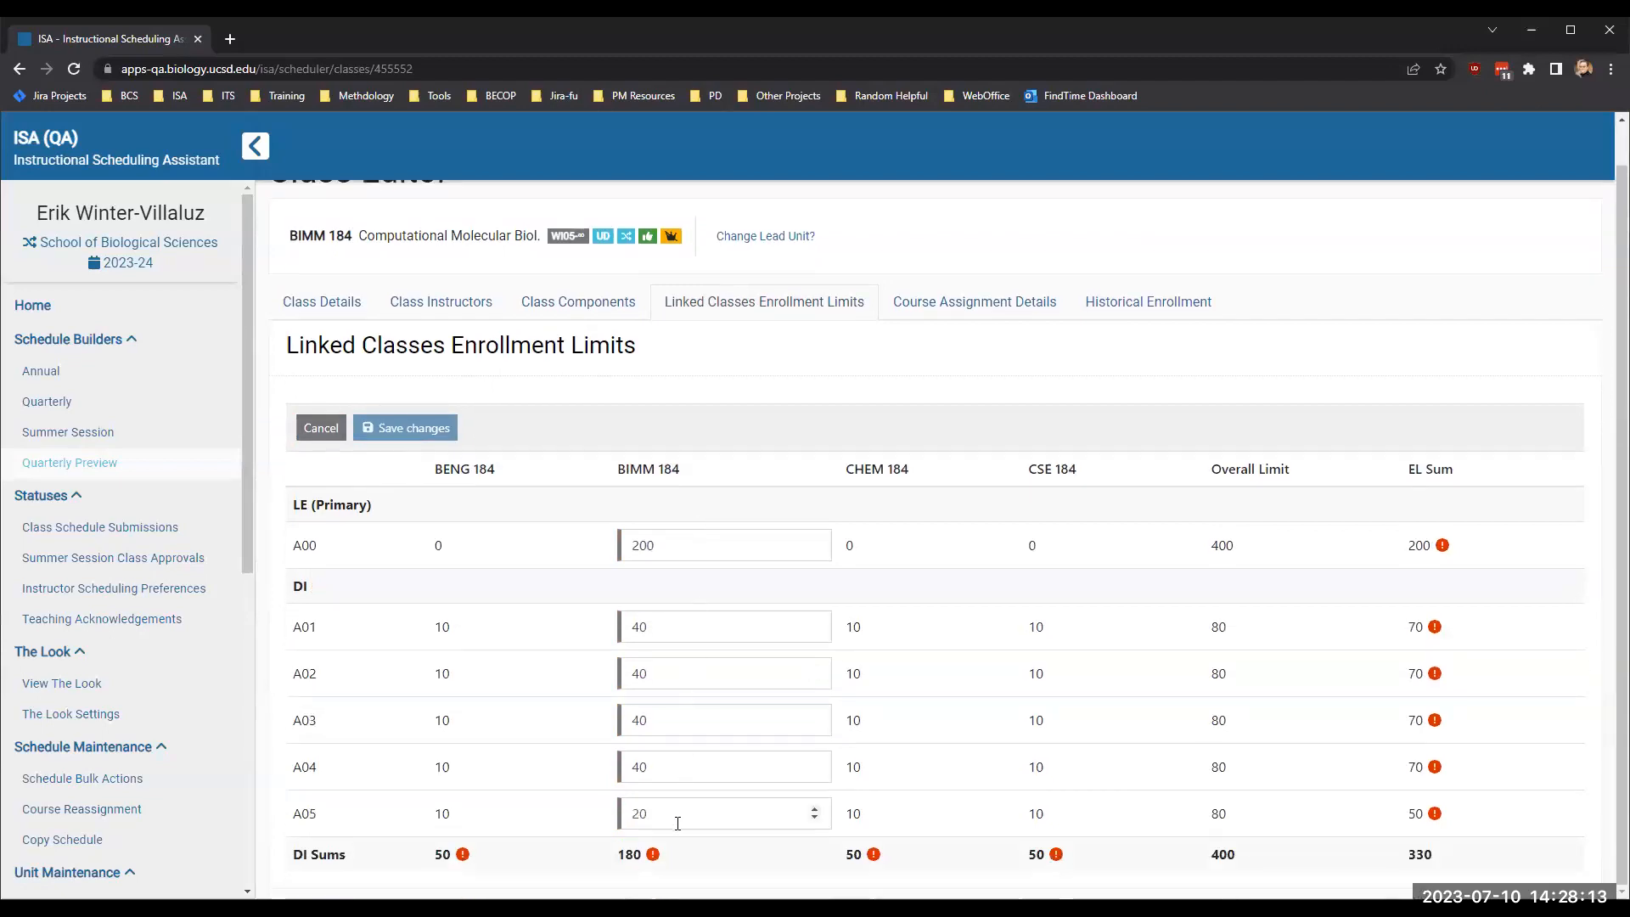
double_click(629, 854)
double_click(667, 817)
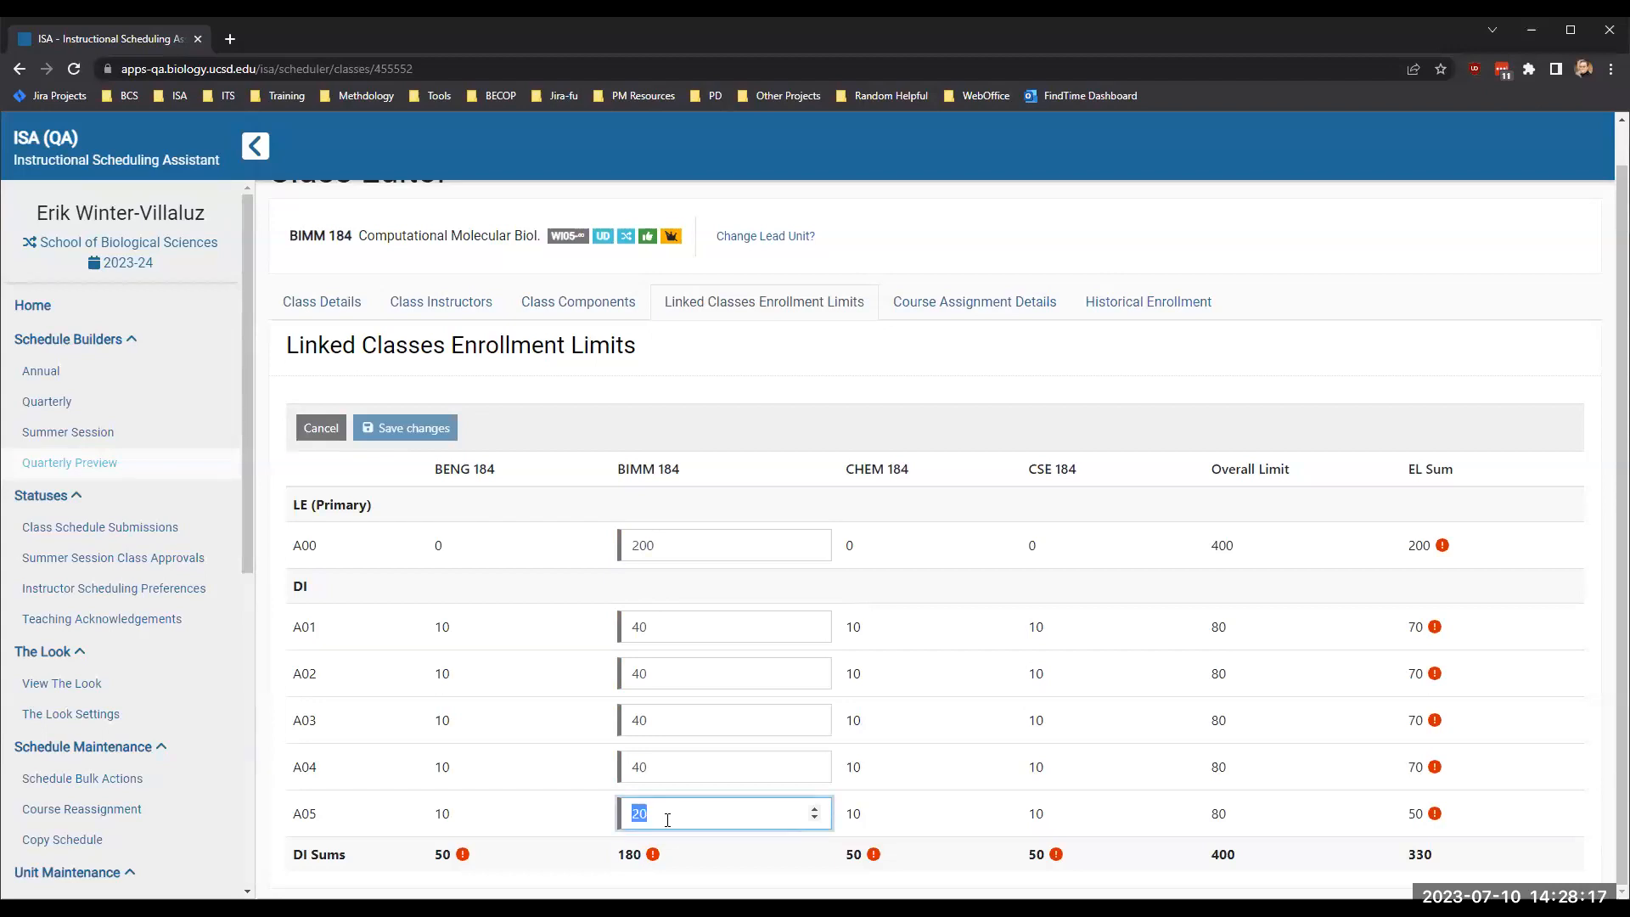
type("40")
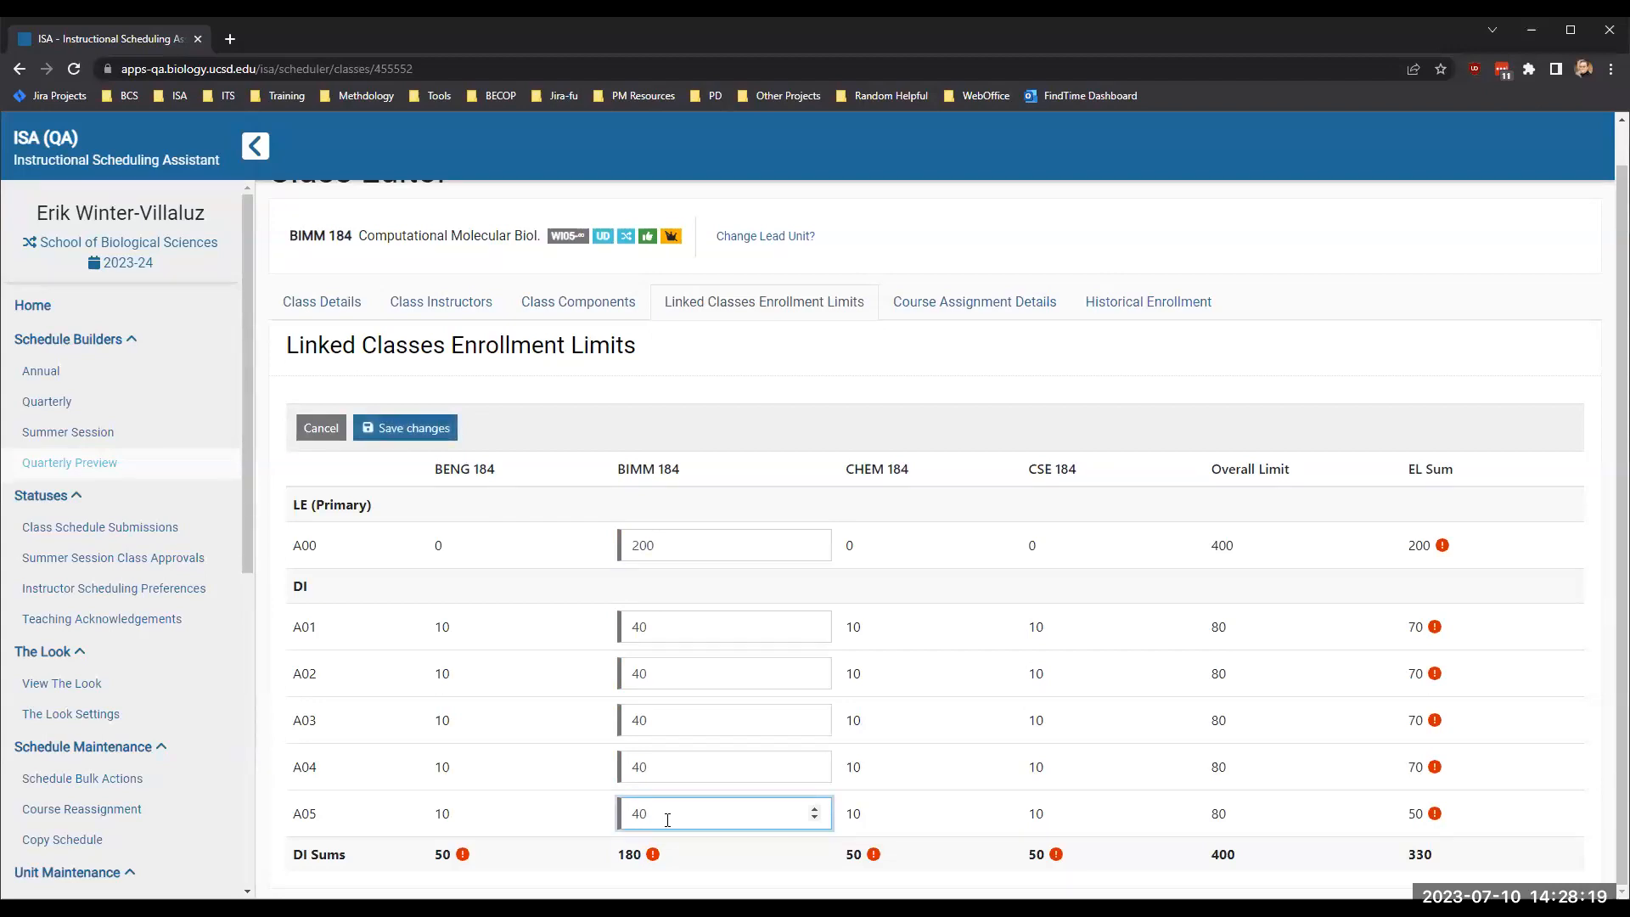
- Save the linked enrollment limits, and reopen them to set and save BIMM 184's limit for discussion section A05 as 20
left_click(674, 866)
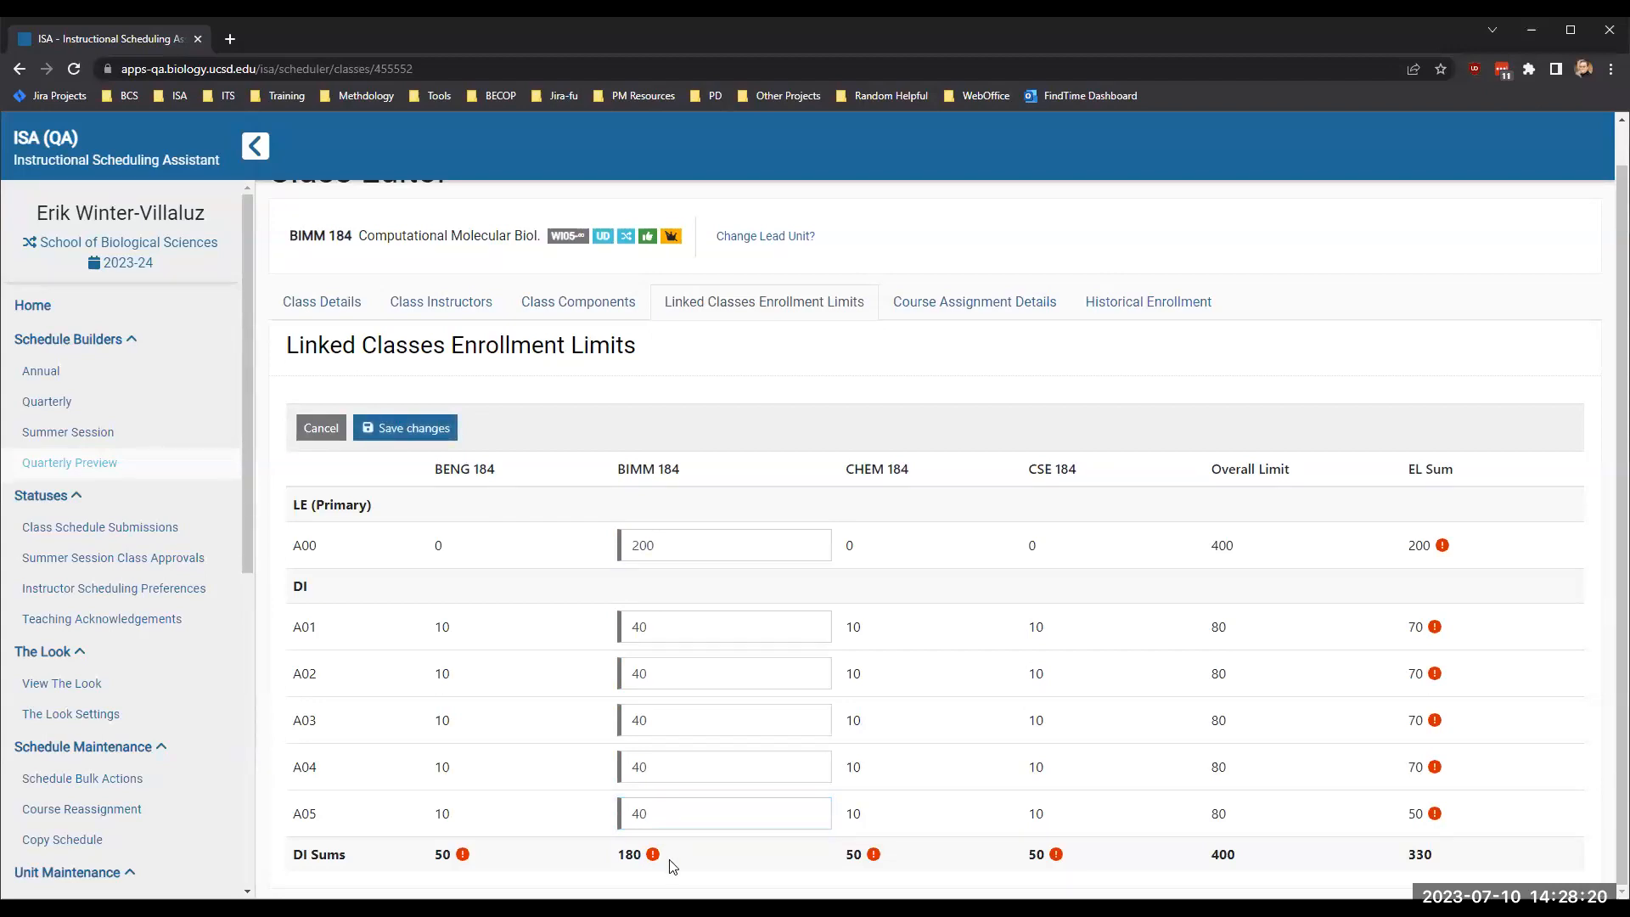
left_click(384, 428)
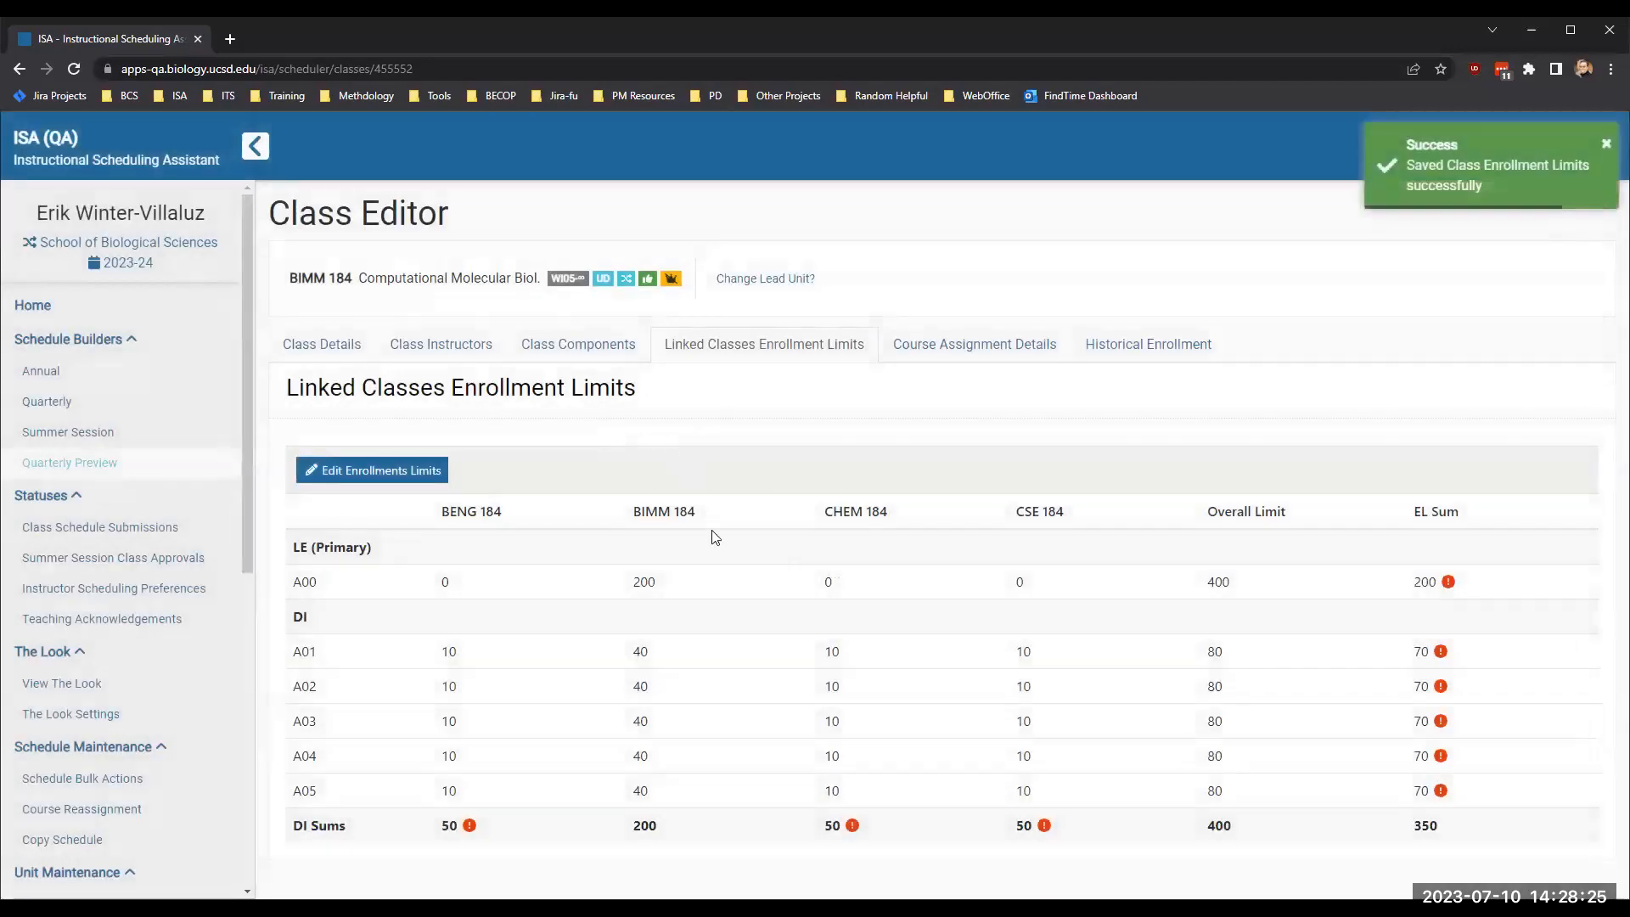
left_click(382, 467)
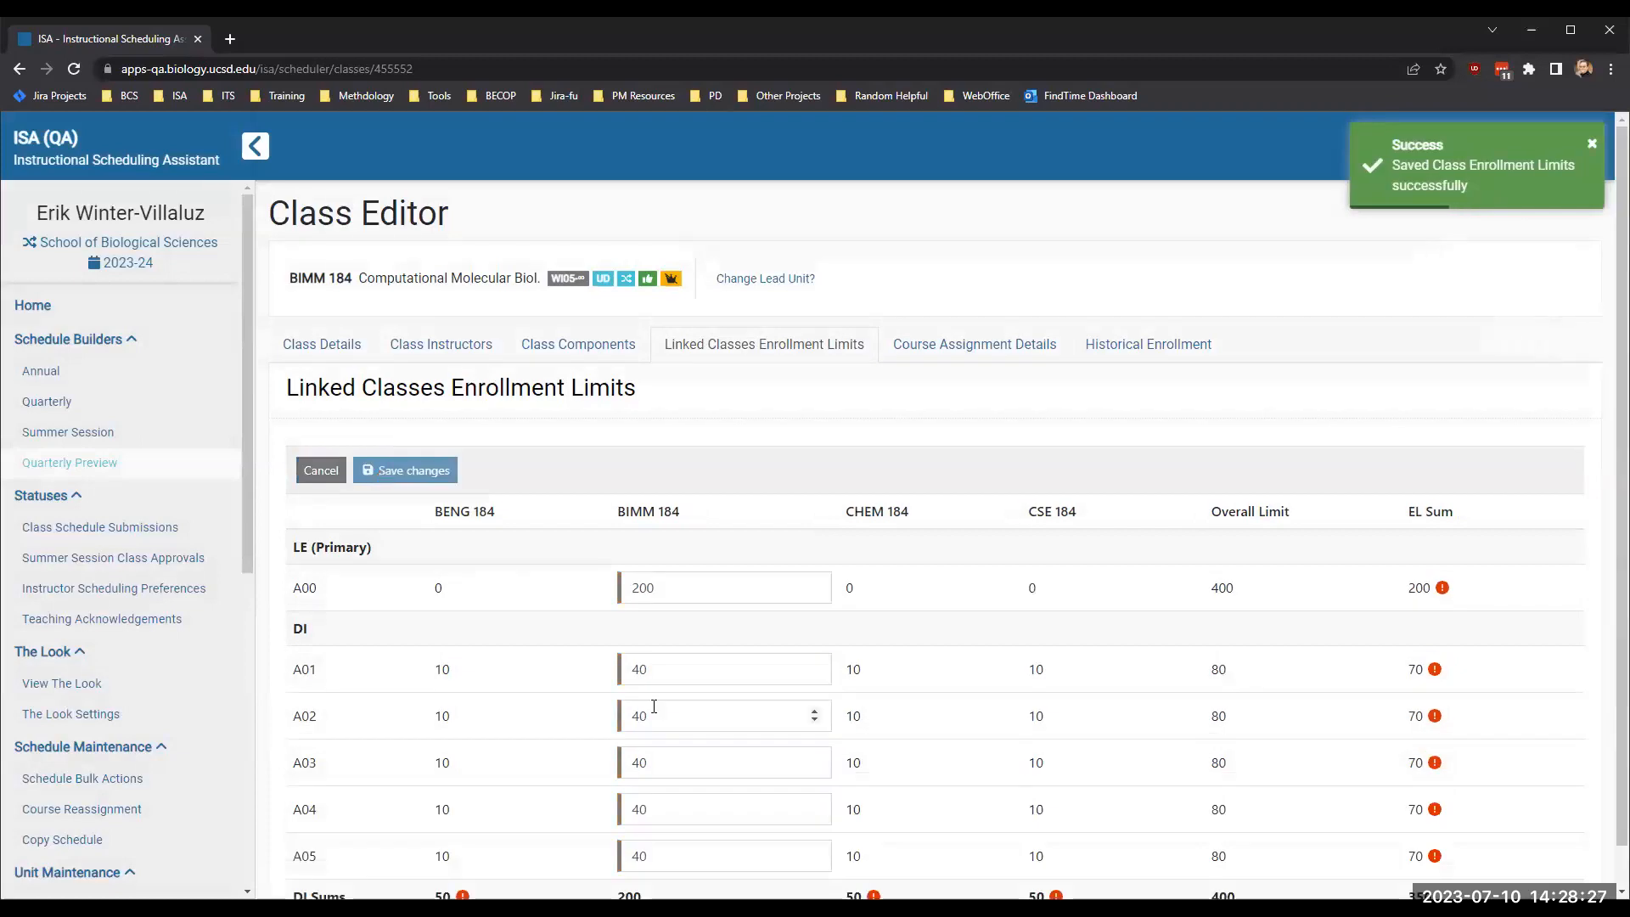
scroll(654, 706, "down", 1)
double_click(662, 817)
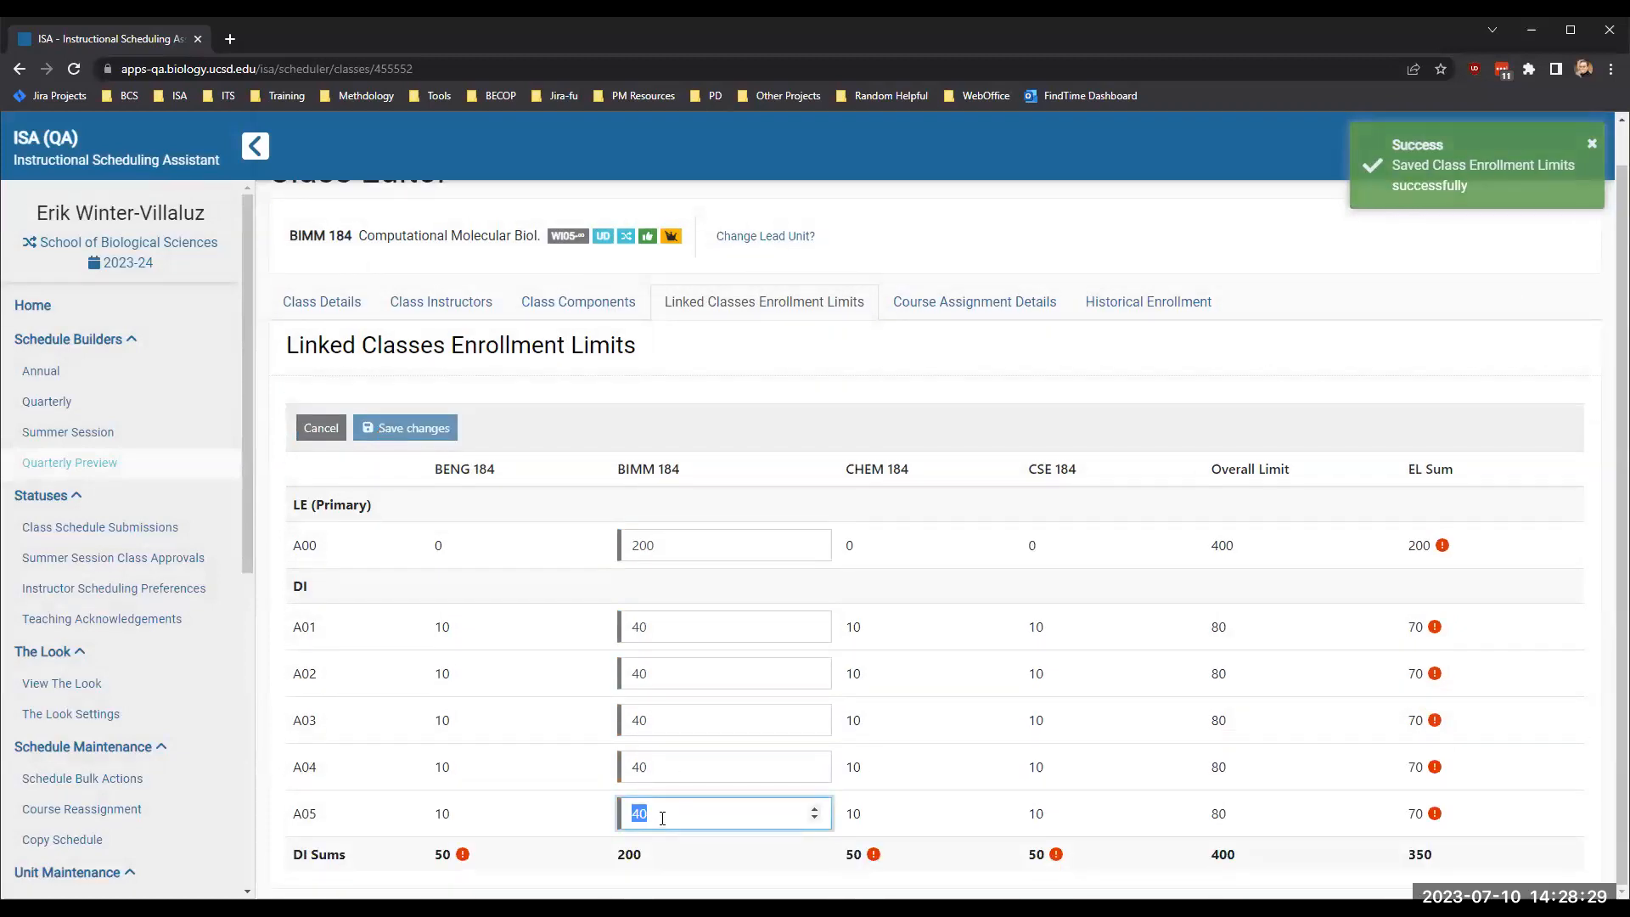
type("40")
key("Return")
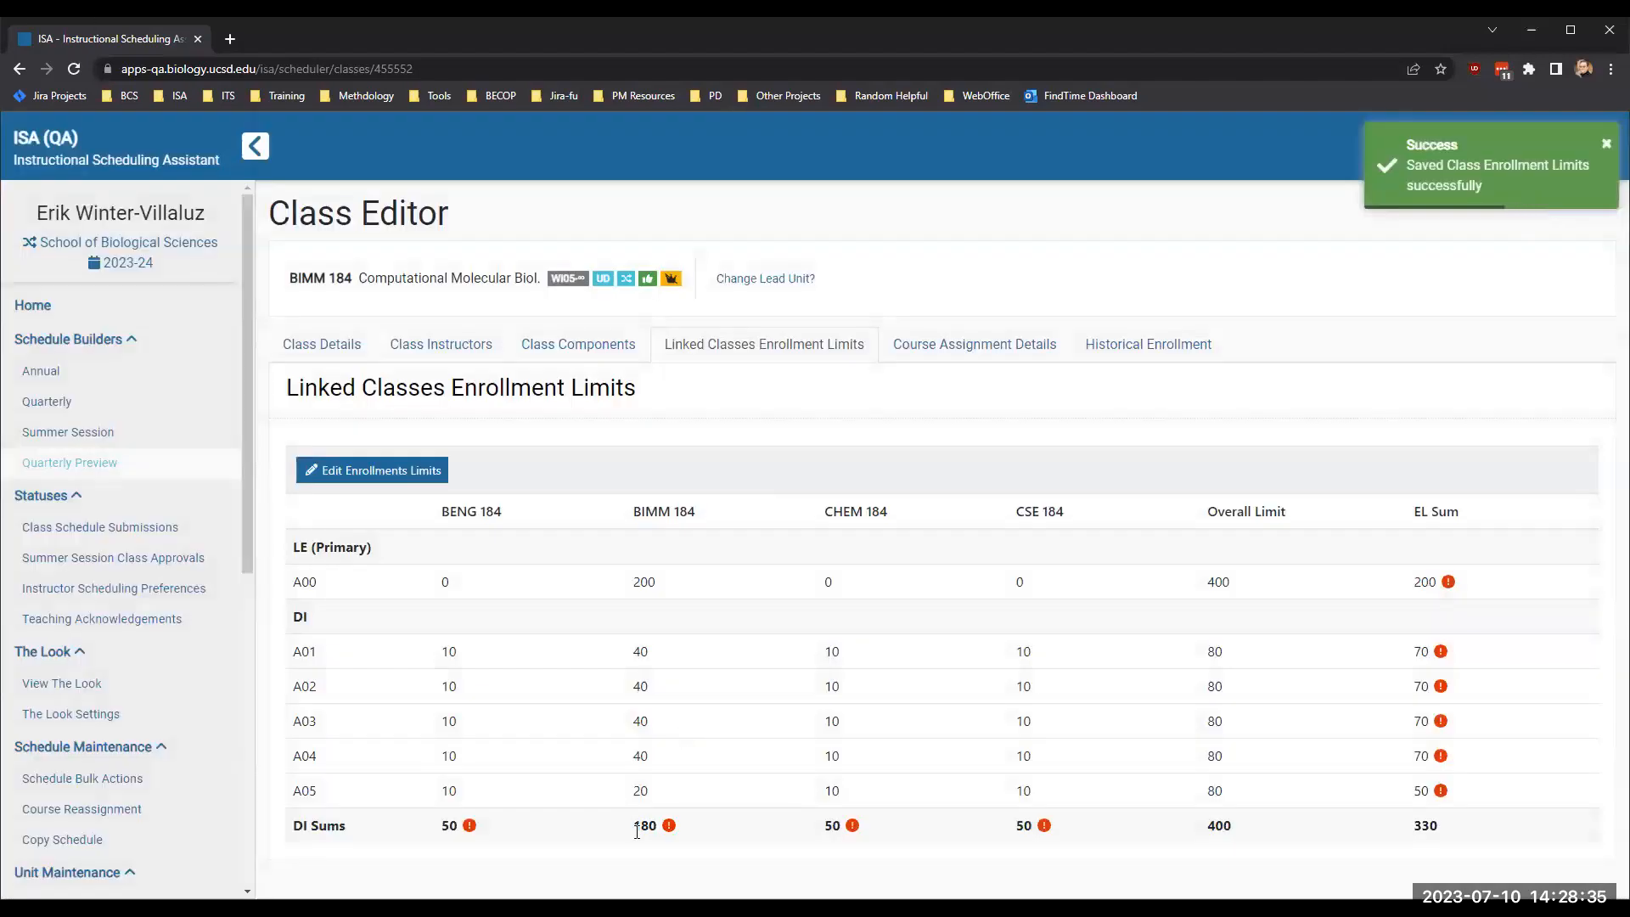
- Review BIMM 184's class components and inspect the planned section details of lecture A00, closing them without changes
left_click(575, 342)
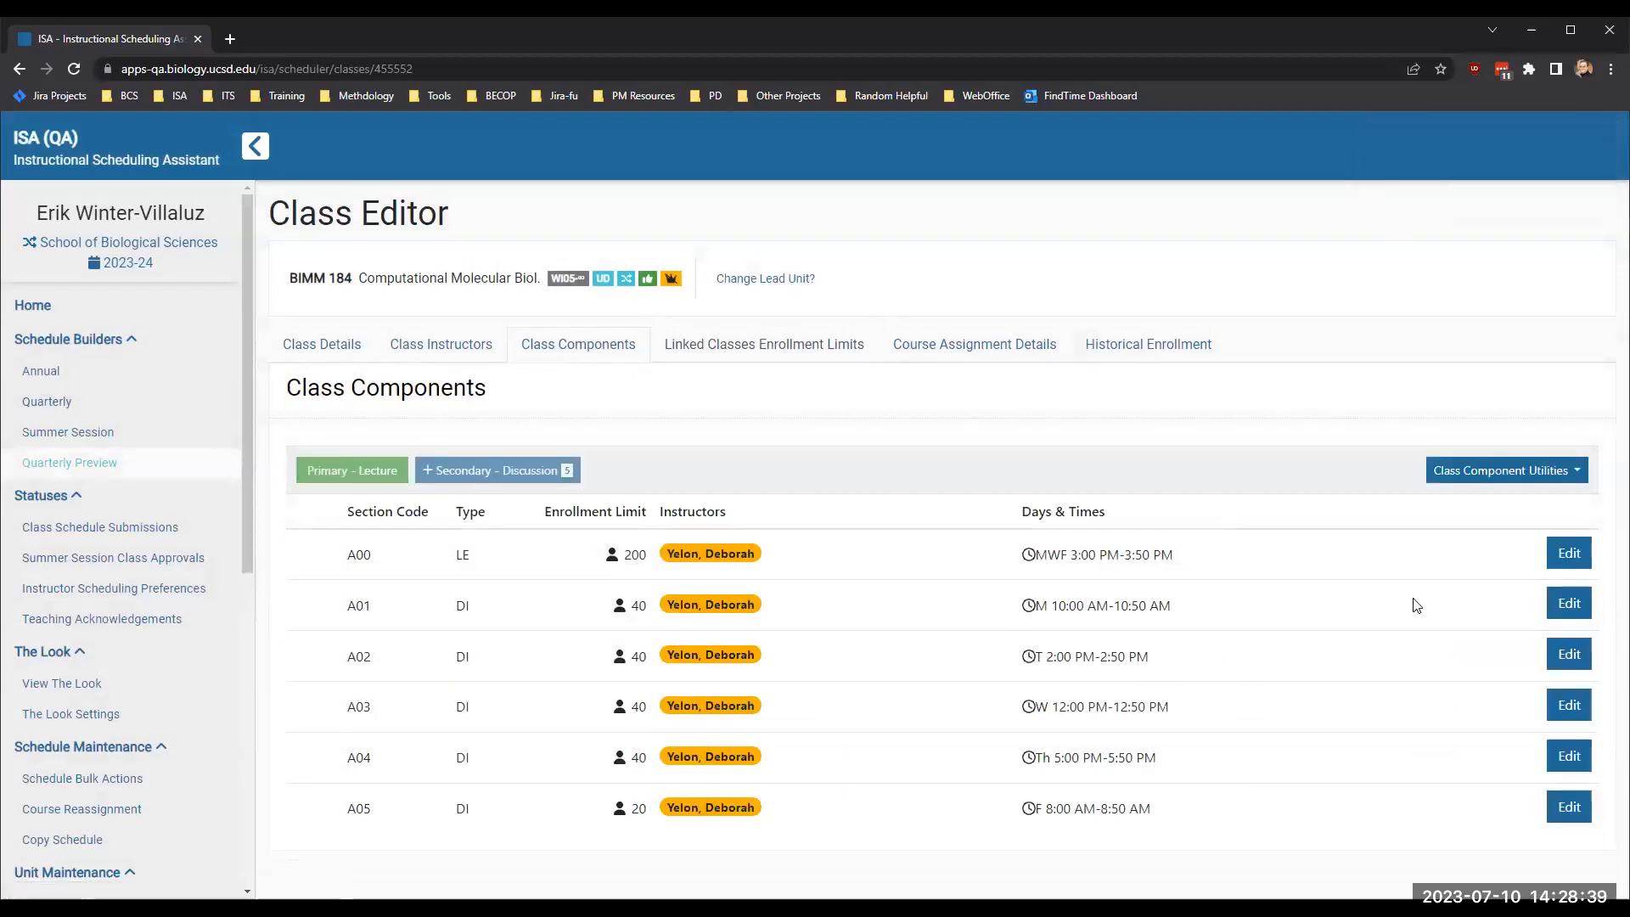
left_click(1566, 554)
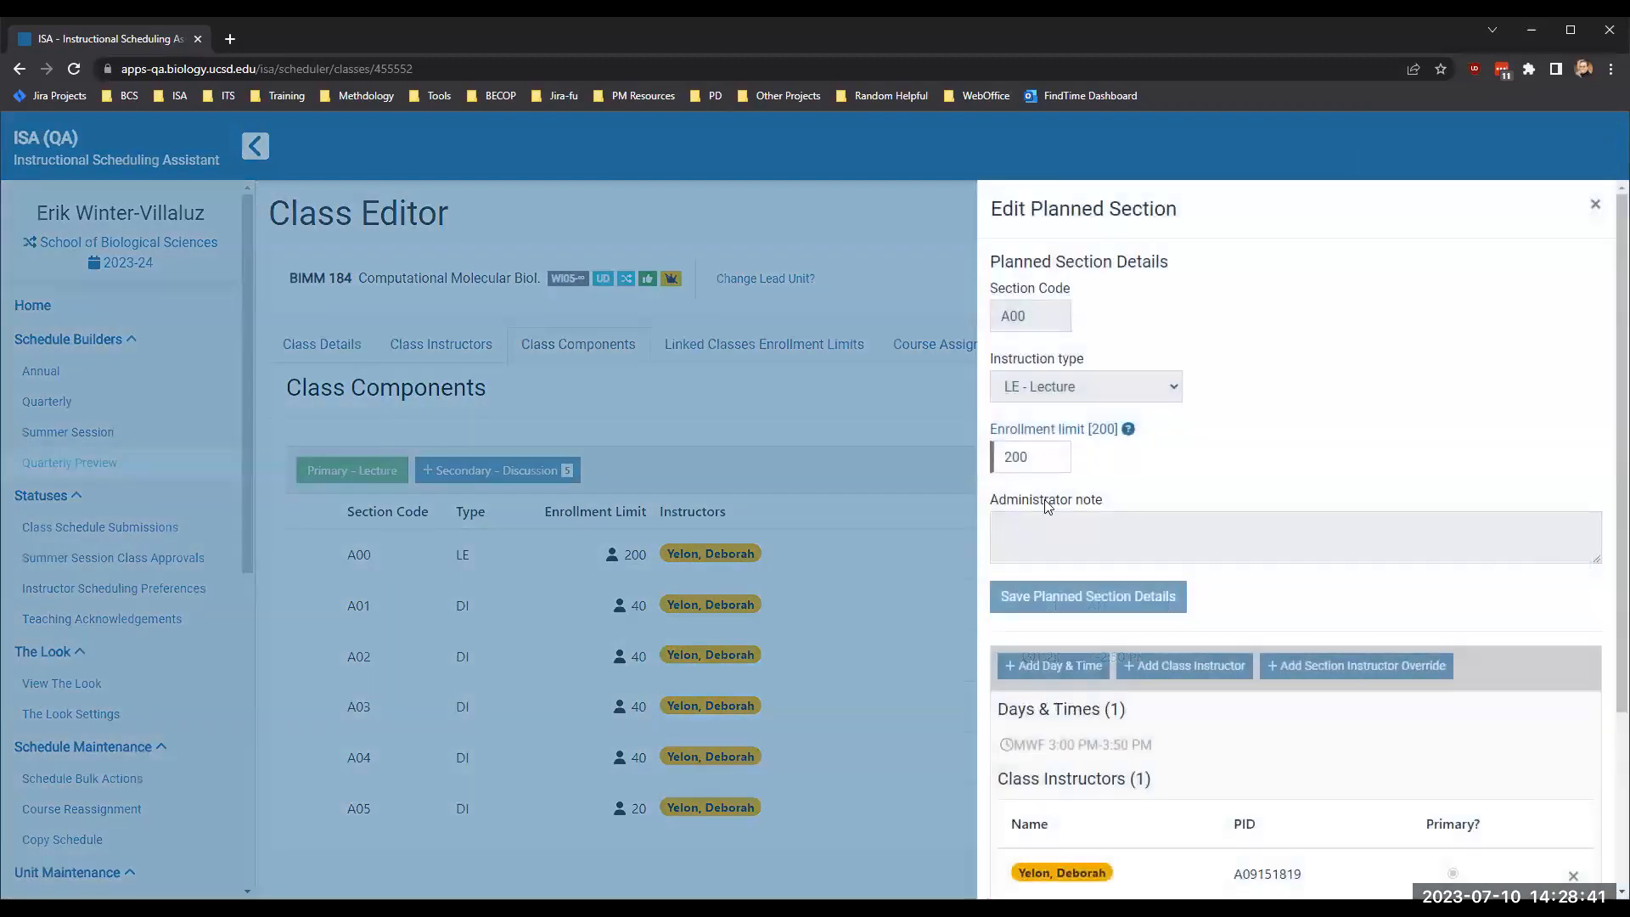
left_click(1594, 206)
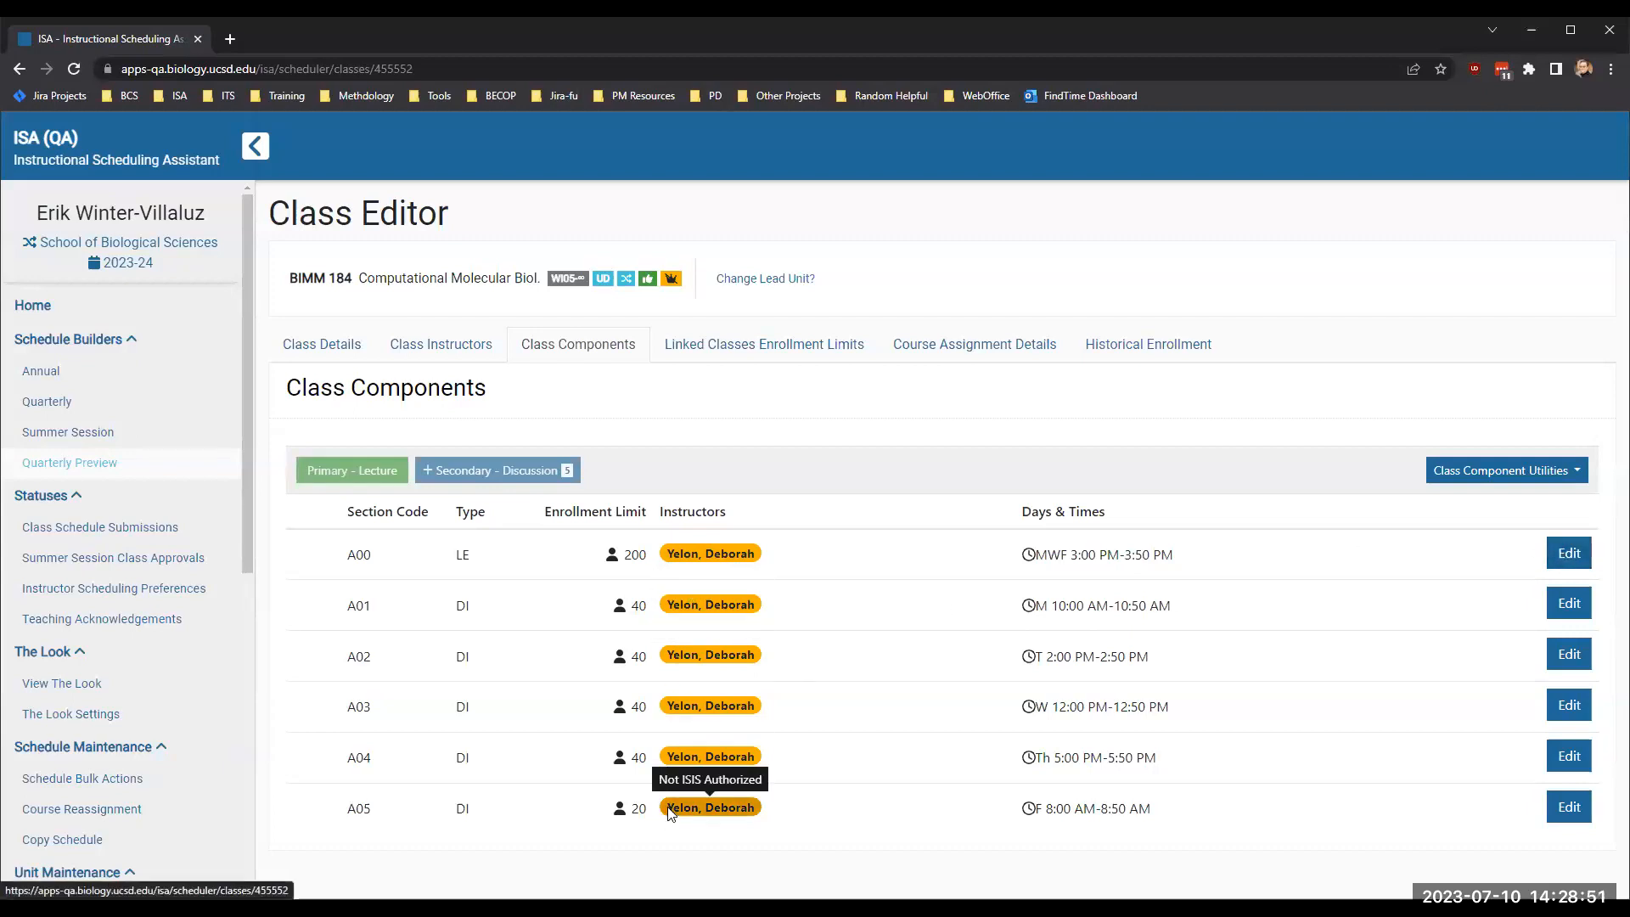
- Set the enrollment limit of BIMM 184's lecture section A00 to 180 and save the planned section details
left_click(1568, 554)
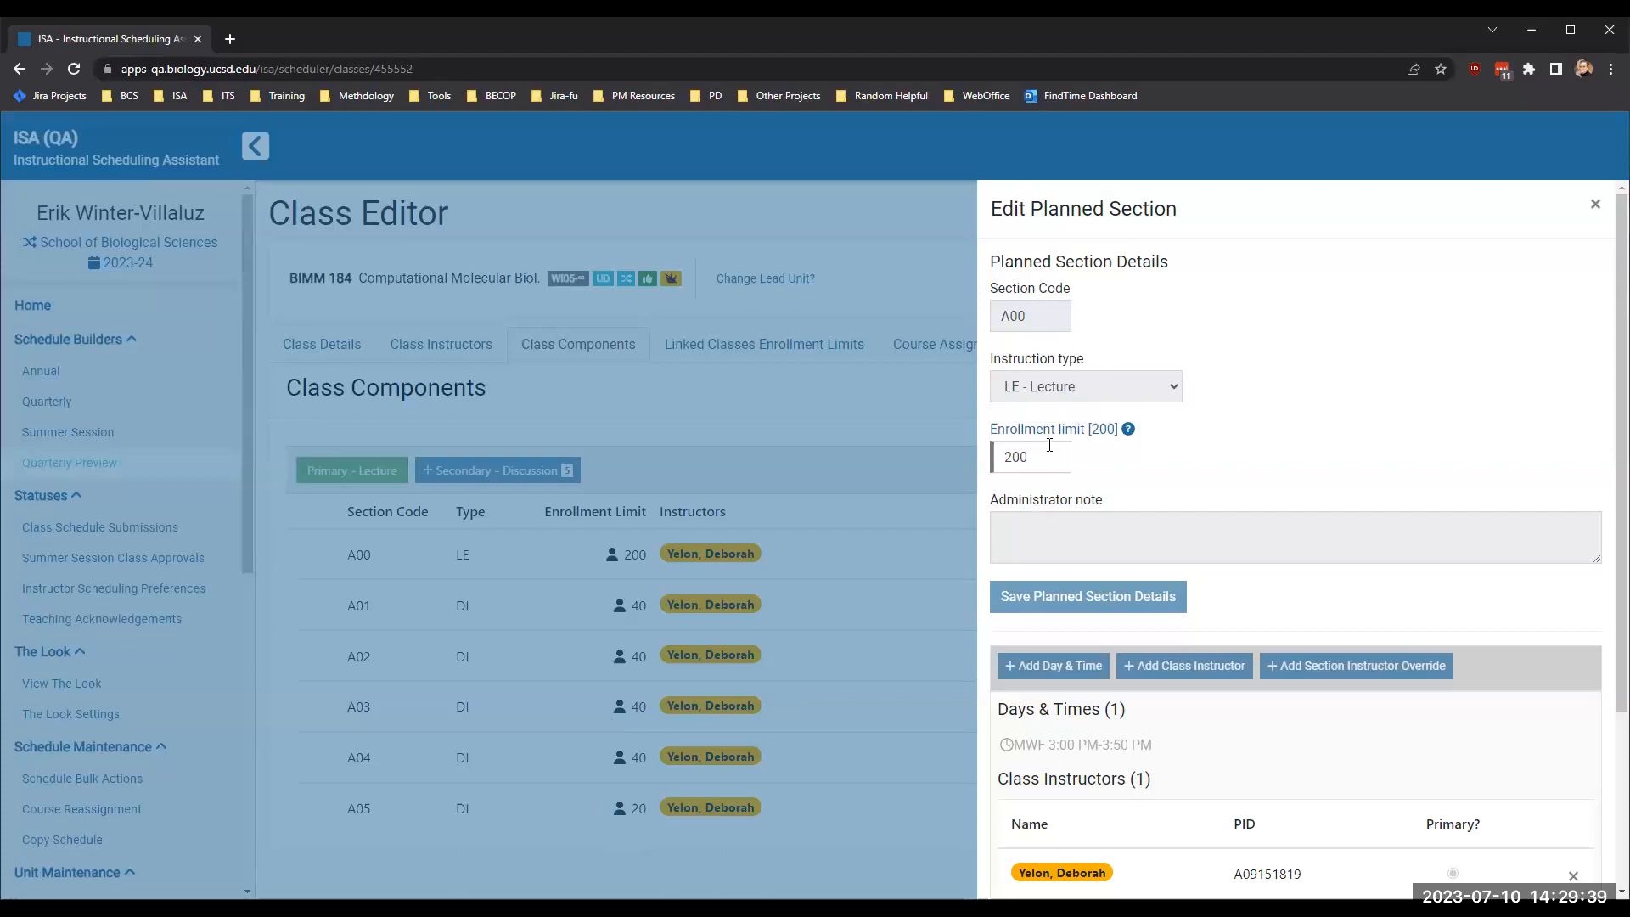
mouse_move(1097, 437)
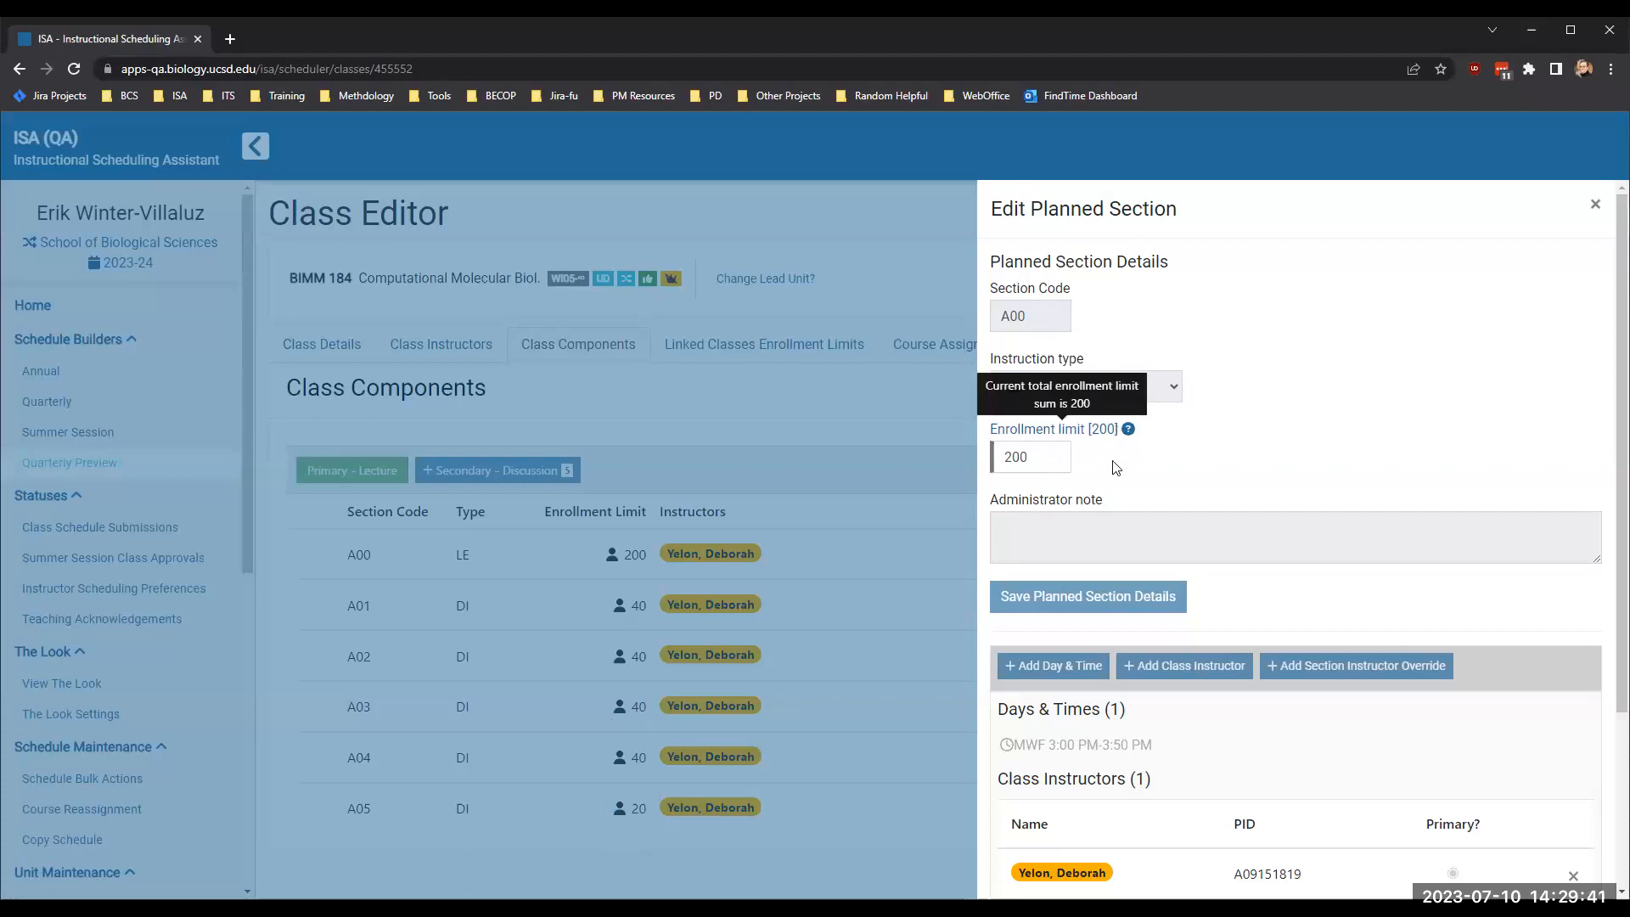
left_click(1051, 455)
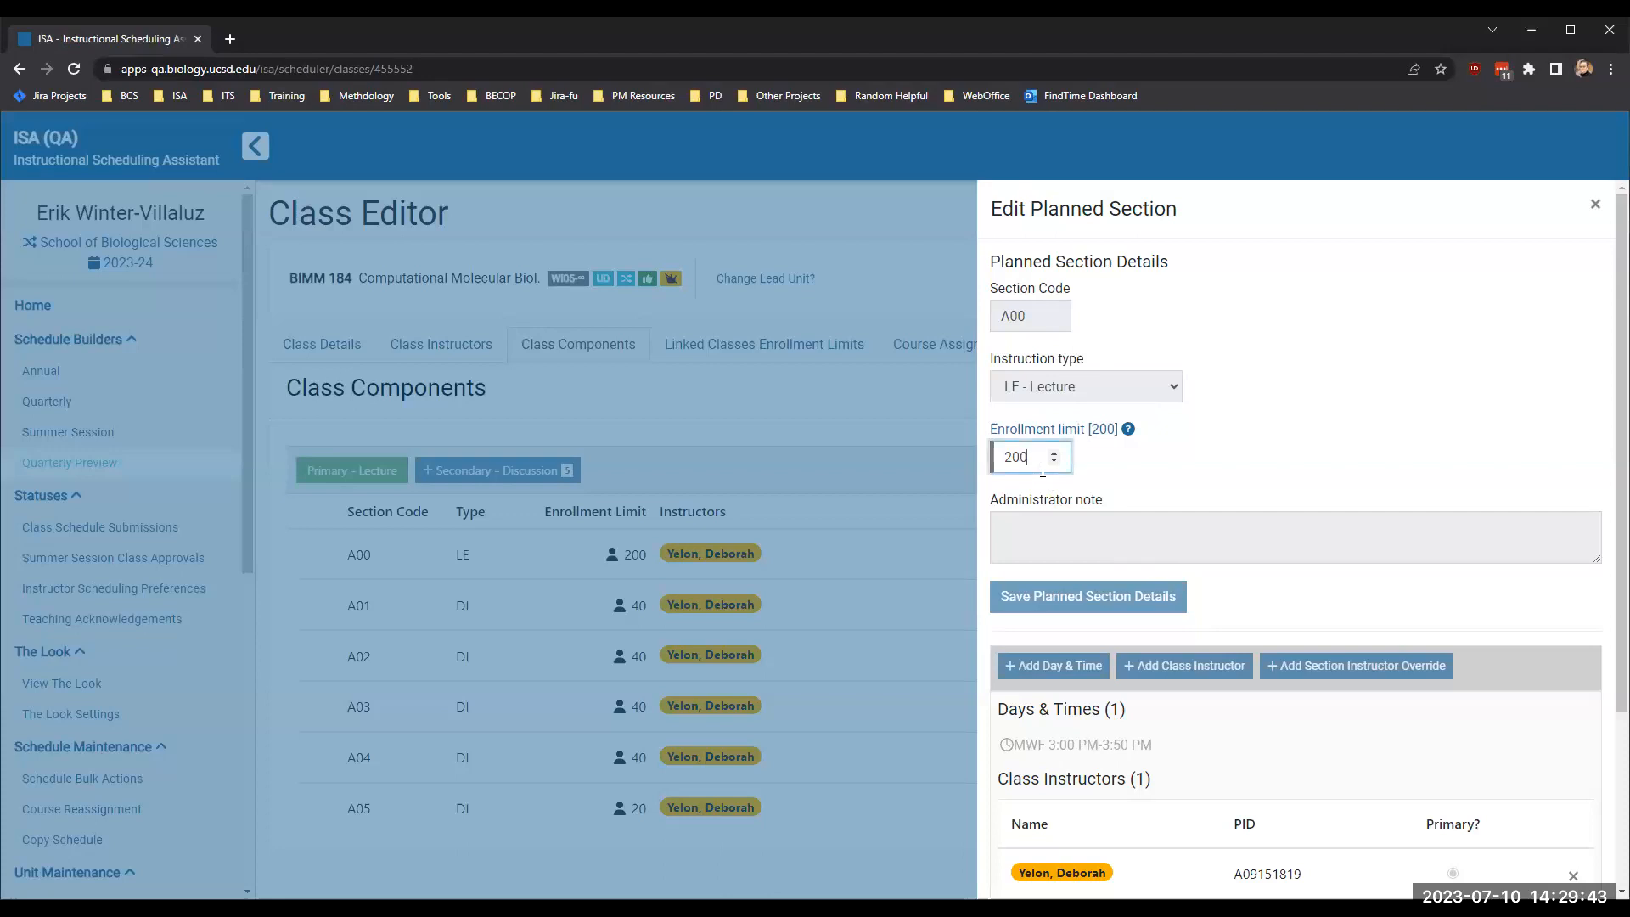
double_click(1046, 469)
type("180")
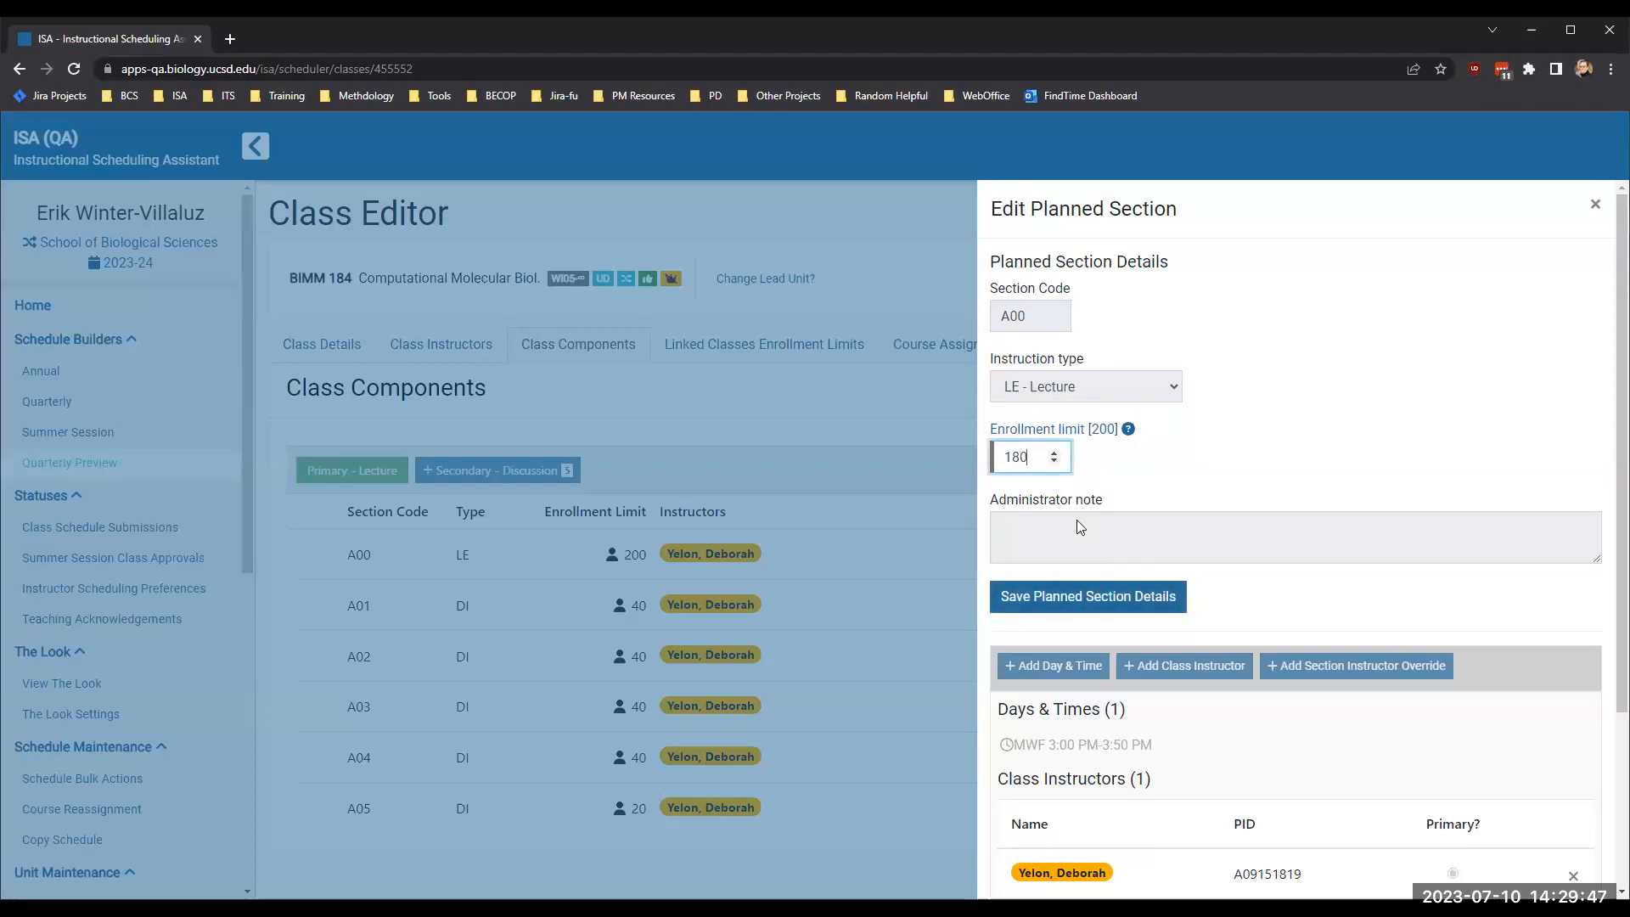
left_click(1073, 601)
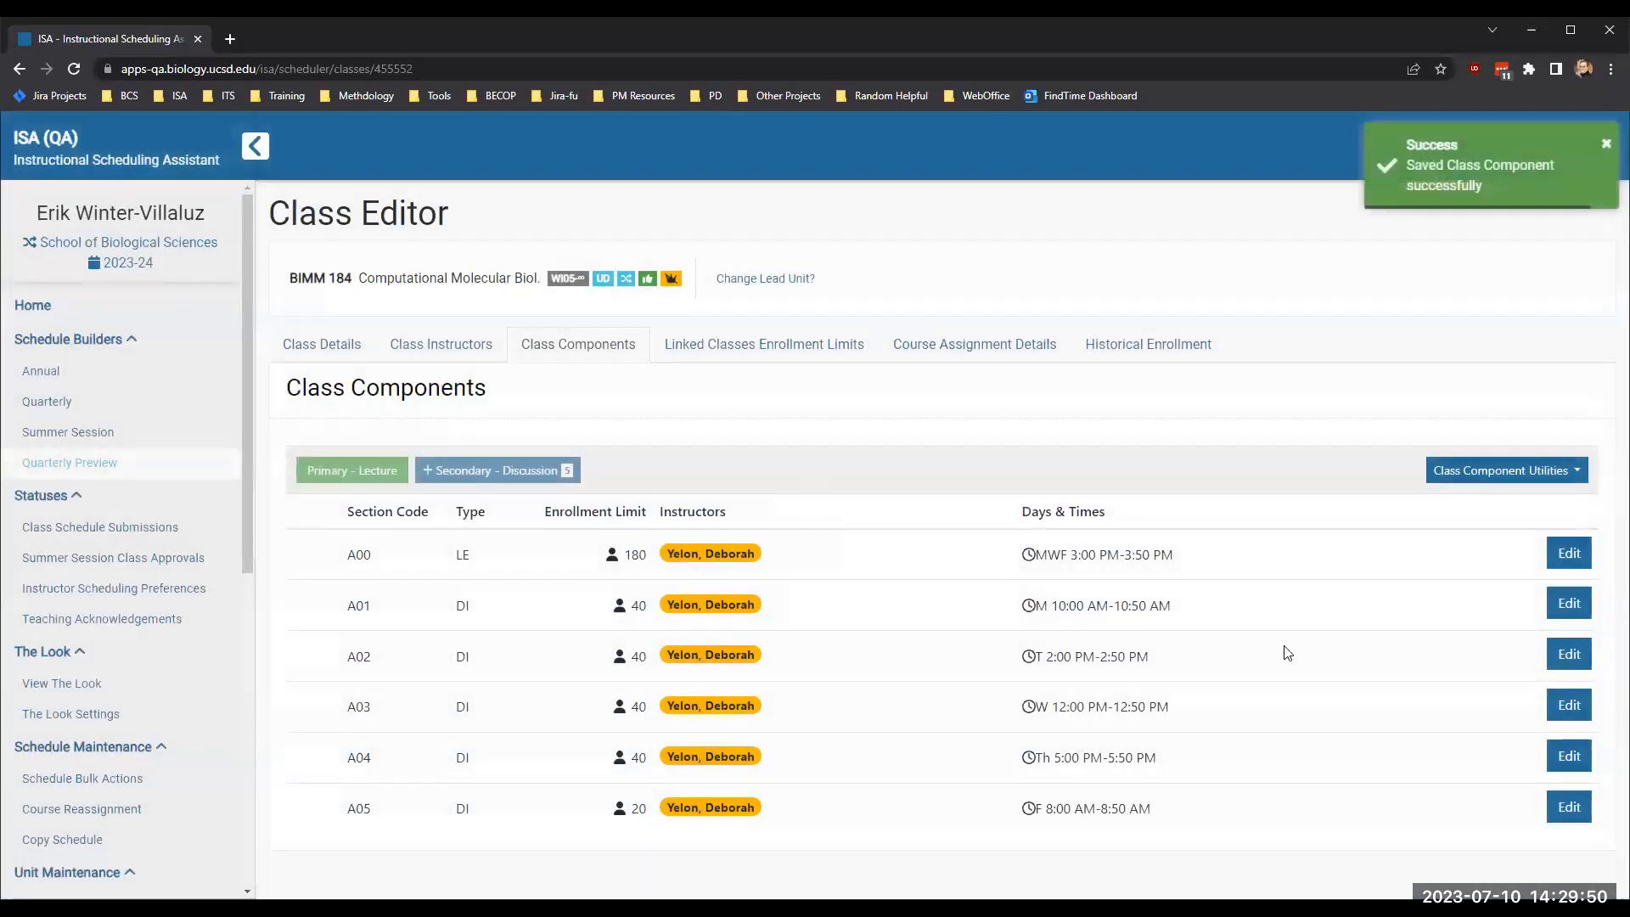
- Set lecture section A00's enrollment limit to 200, save it, and reopen the section briefly to check the planned details
left_click(1569, 553)
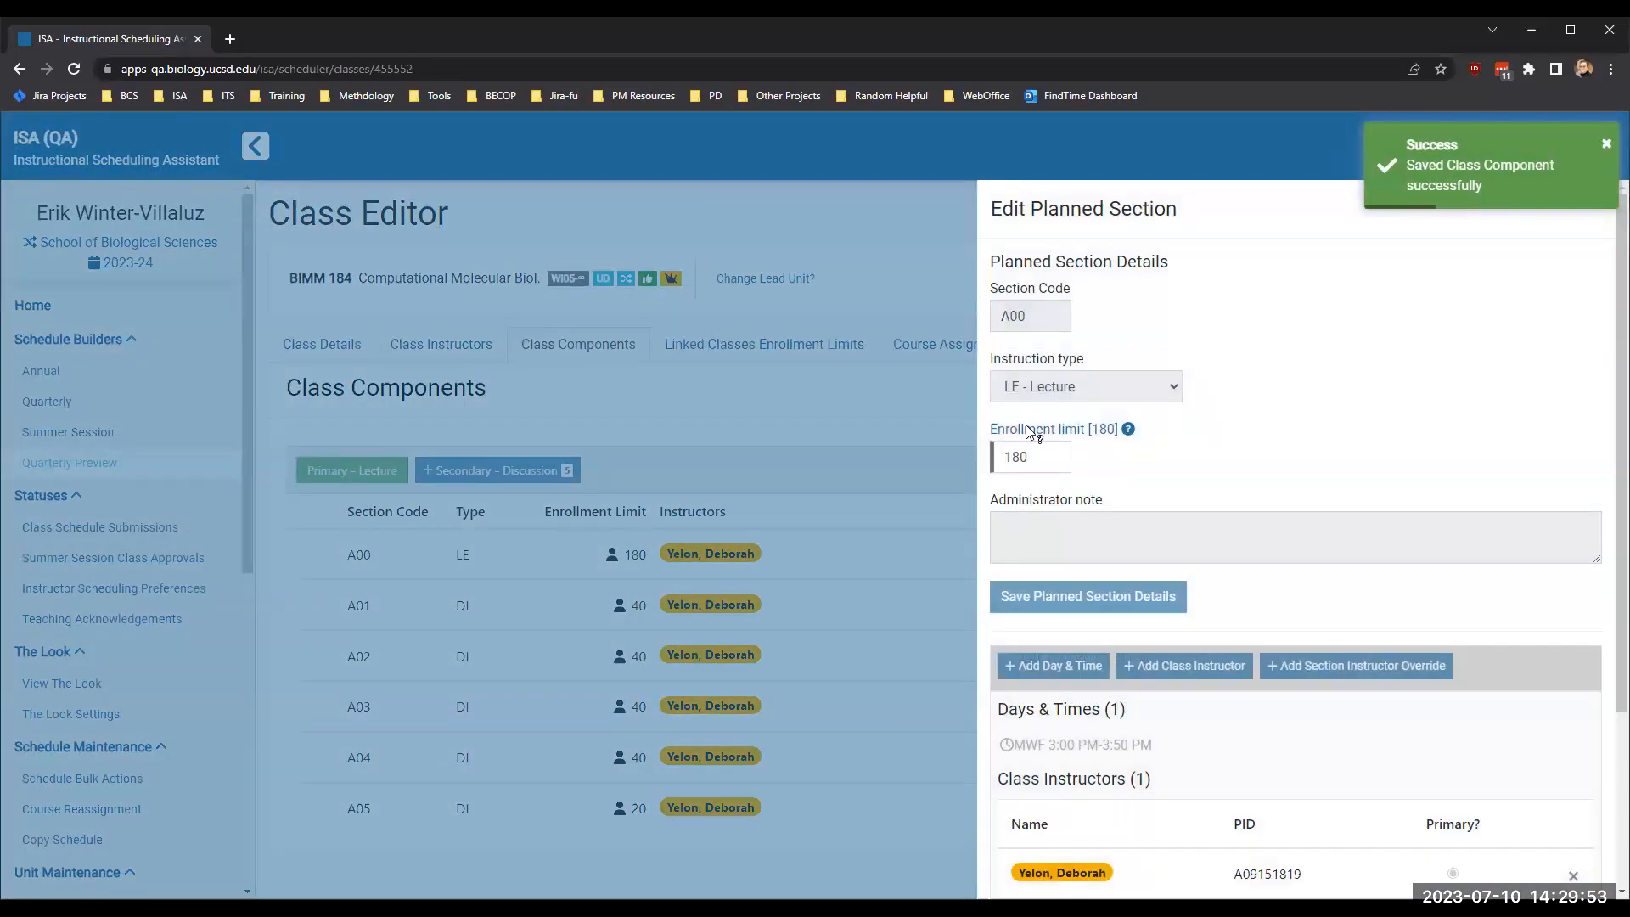
double_click(1015, 455)
type("25")
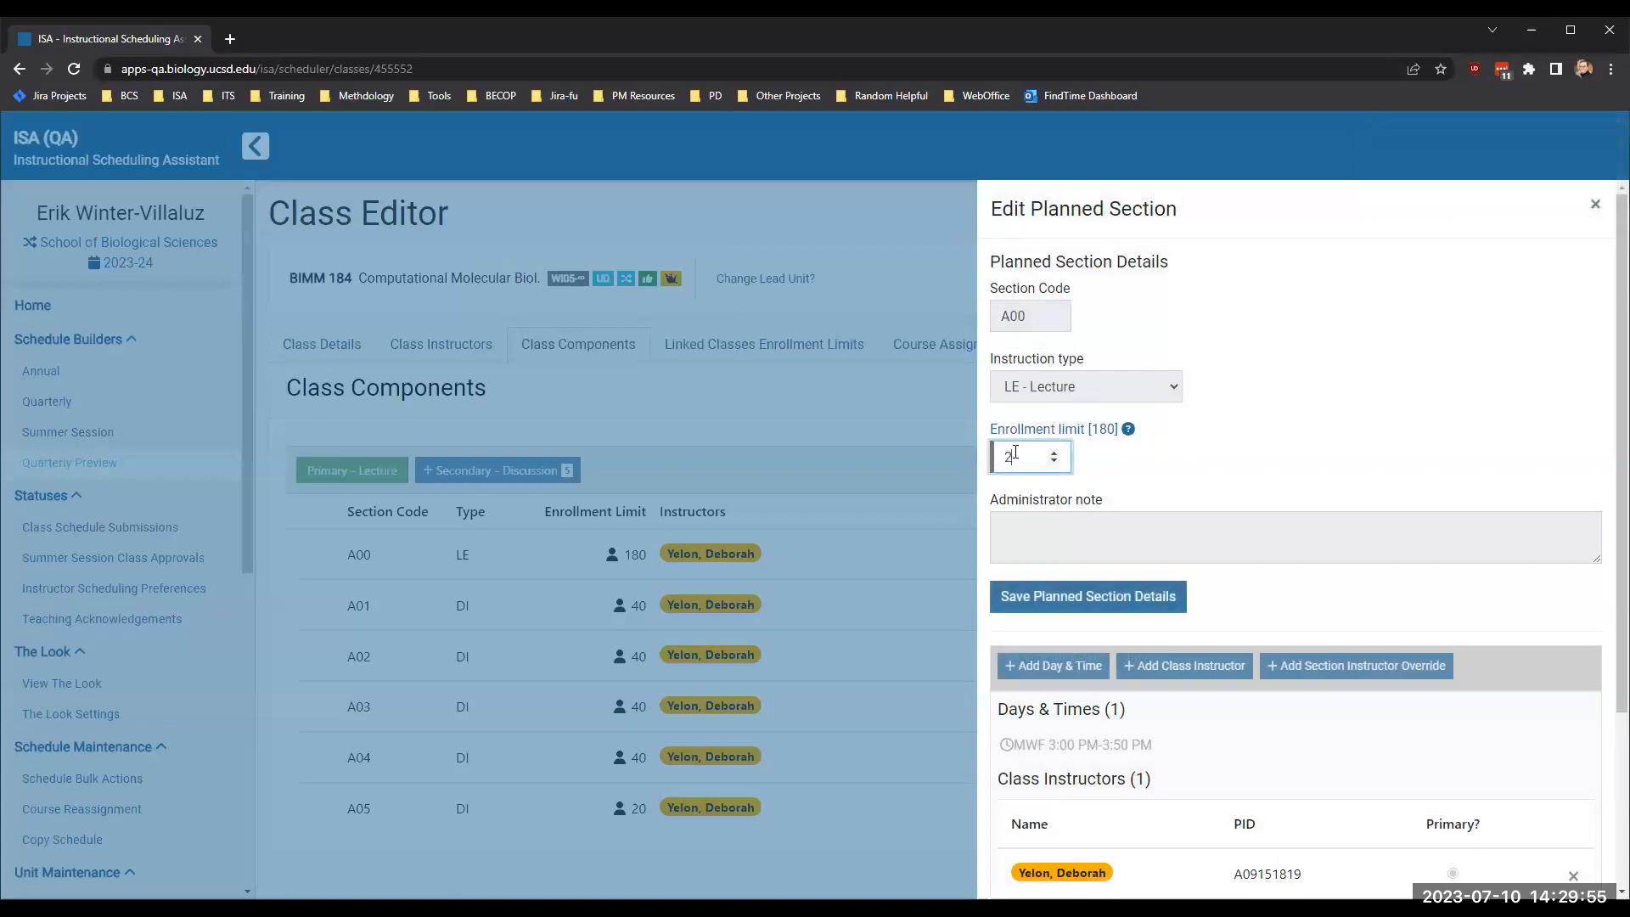
left_click(1054, 596)
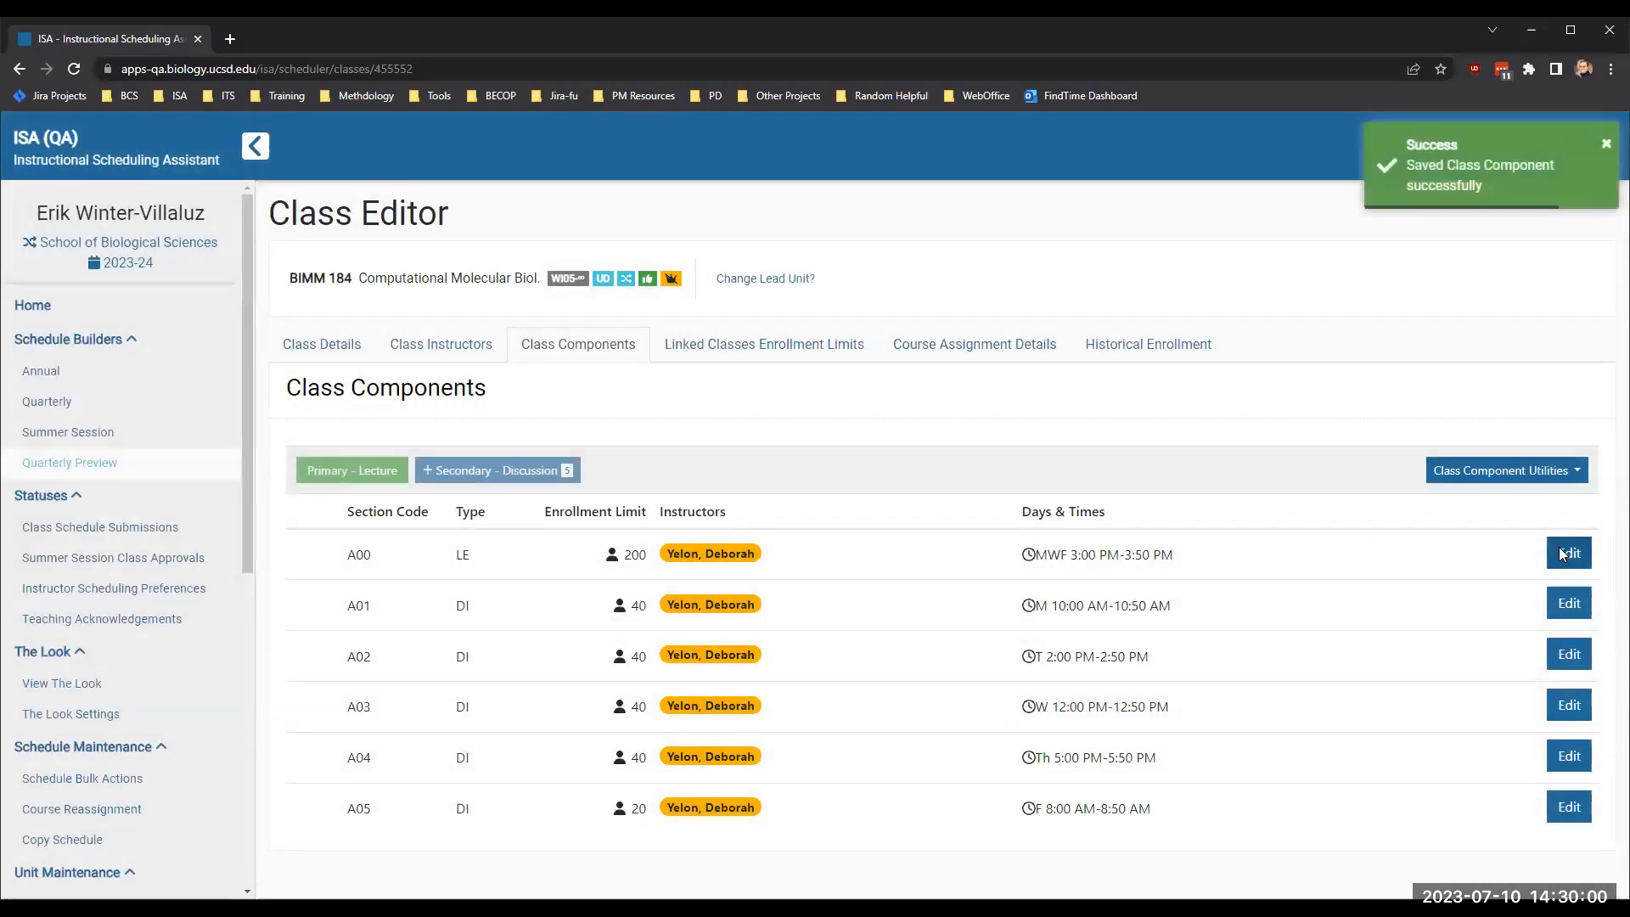
left_click(1559, 553)
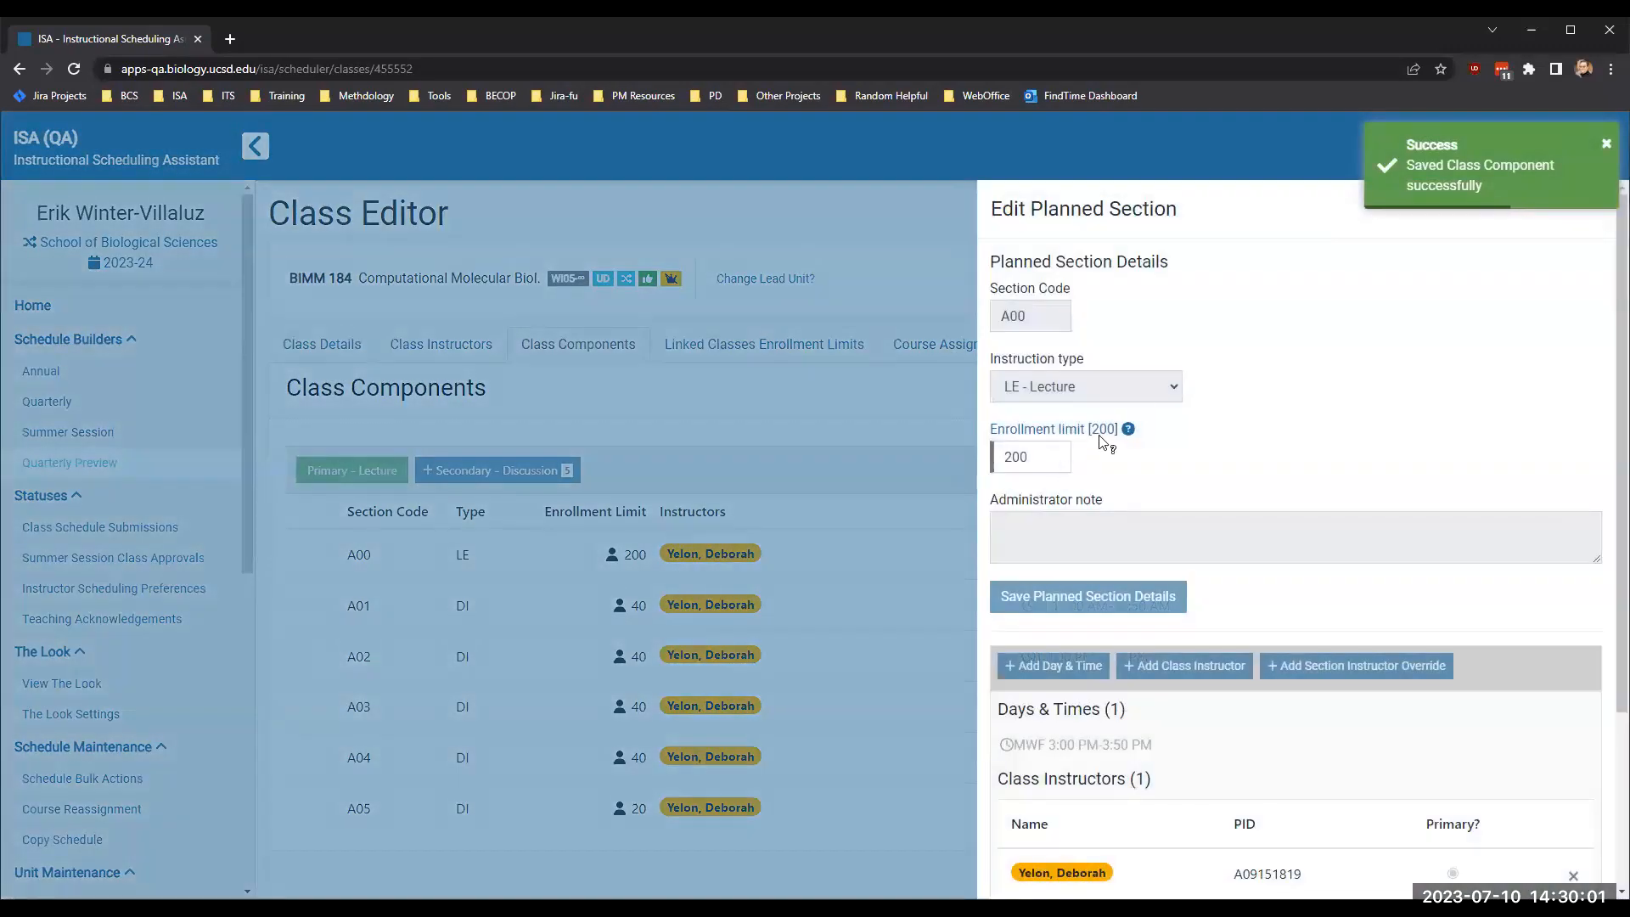
left_click(1607, 148)
left_click(1601, 207)
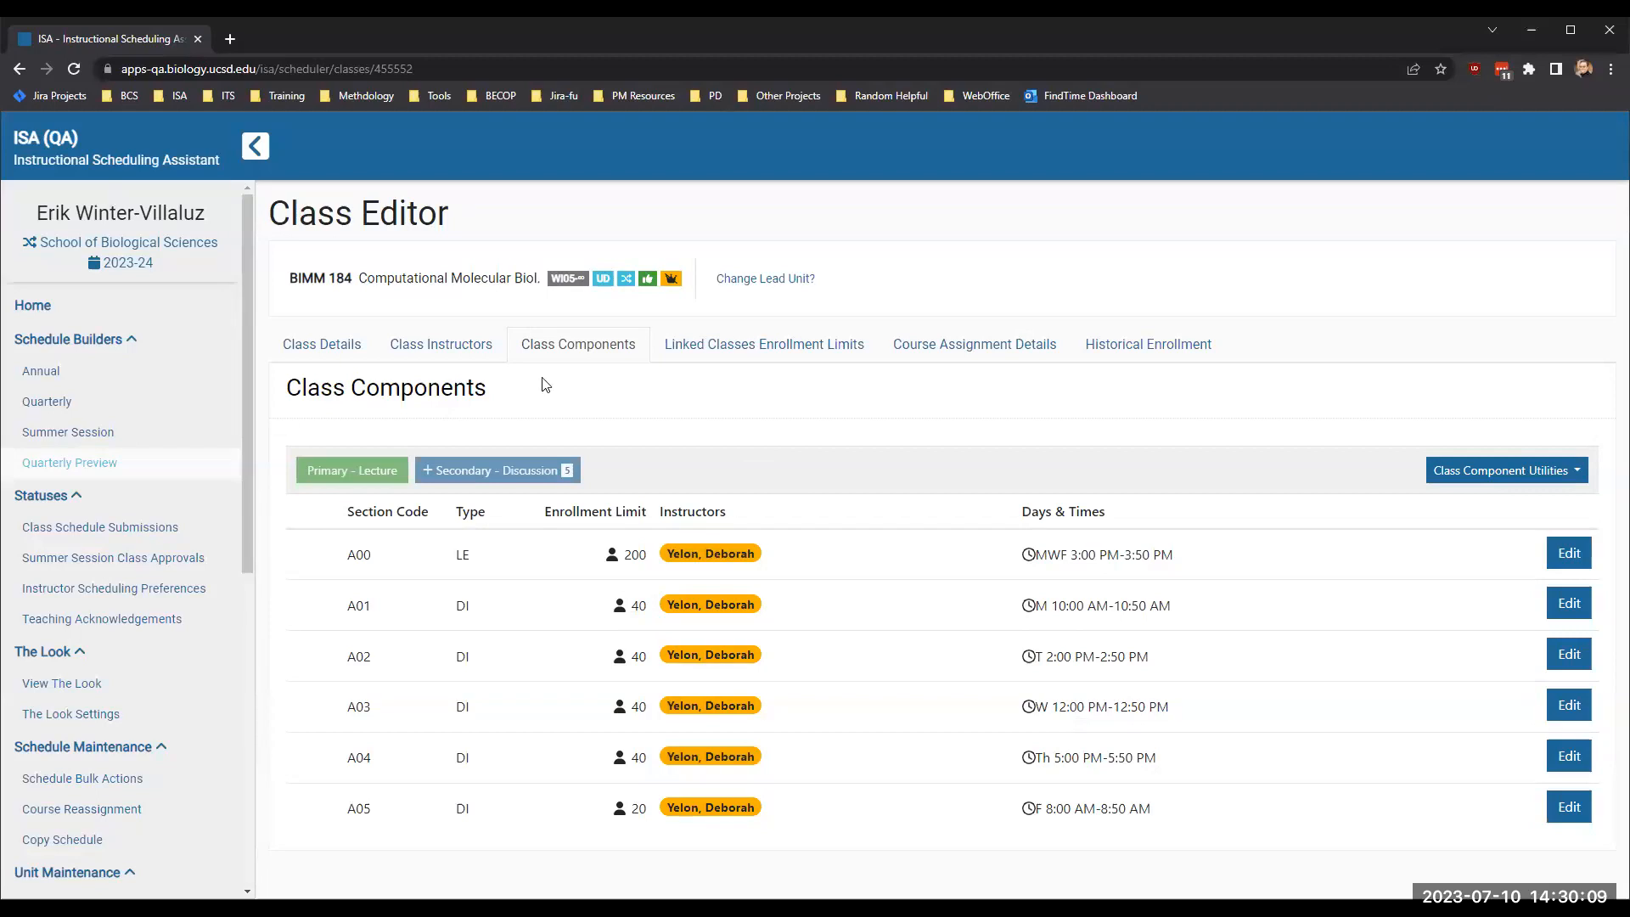
- Review BIMM 184's class details, instructors, components and linked enrollment limits as a non-lead unit, ending on the class details
left_click(329, 357)
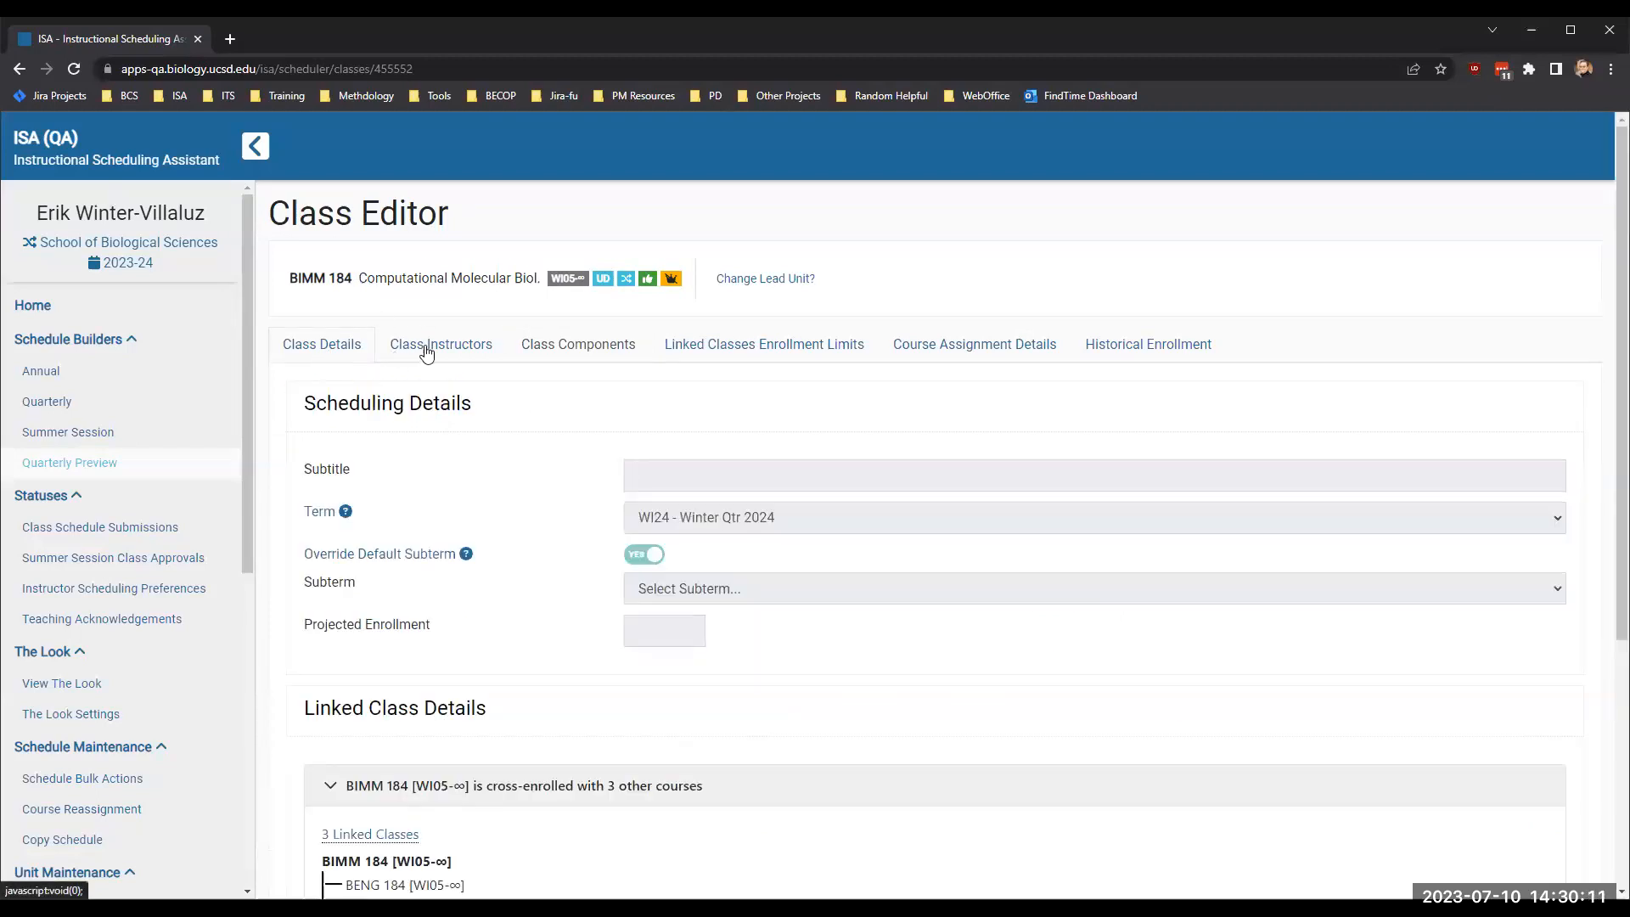
left_click(426, 350)
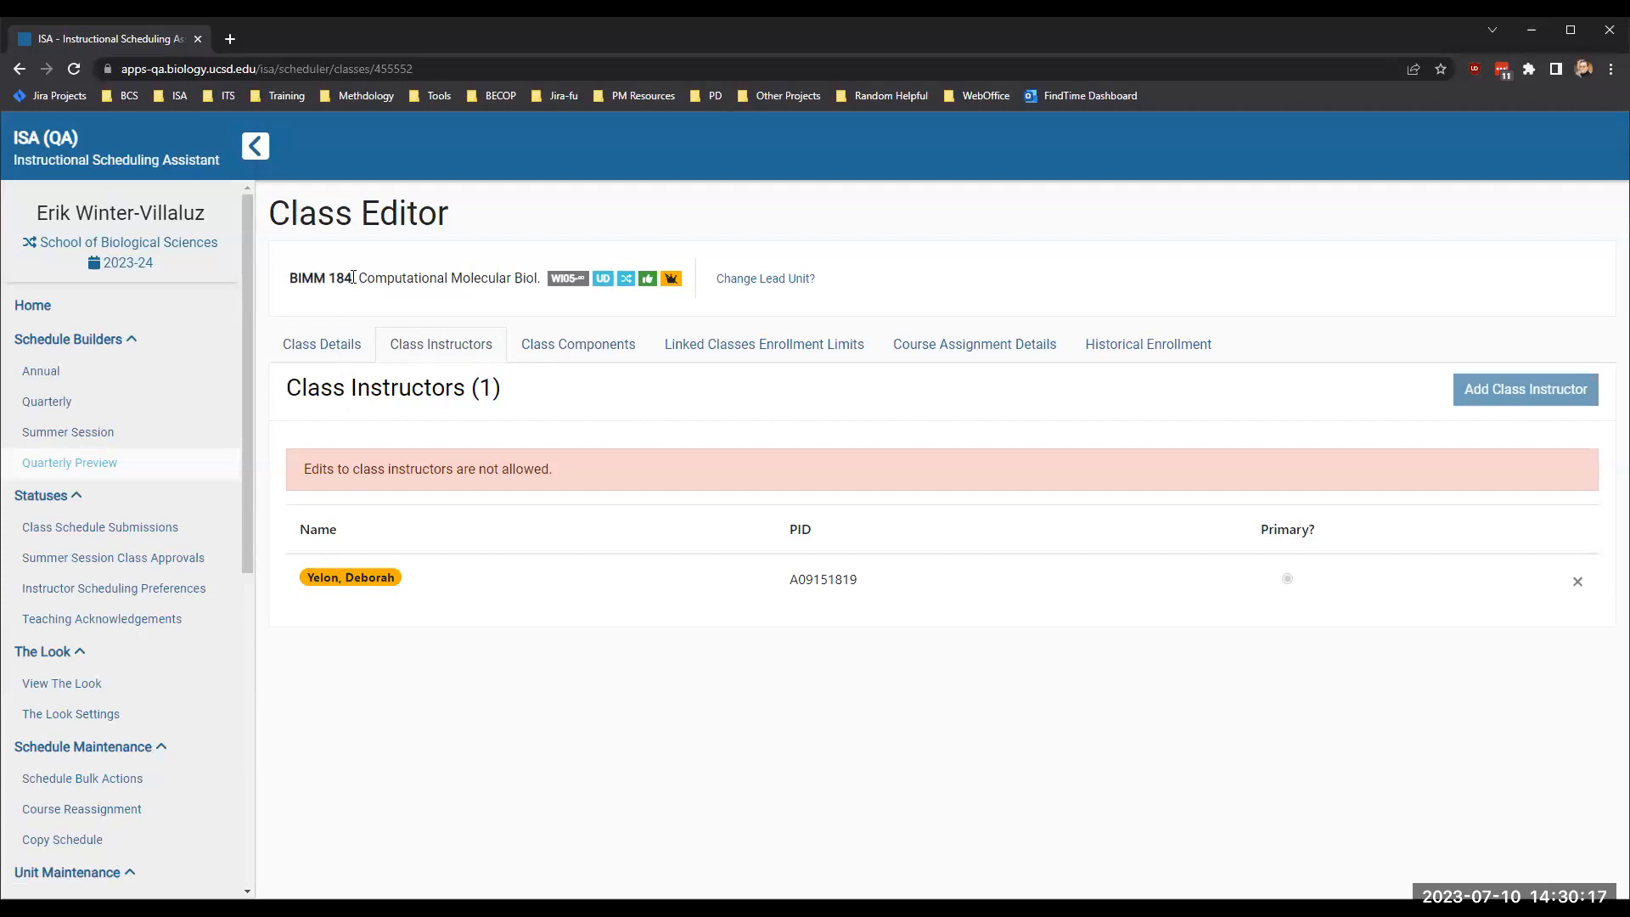
left_click_drag(353, 278, 265, 290)
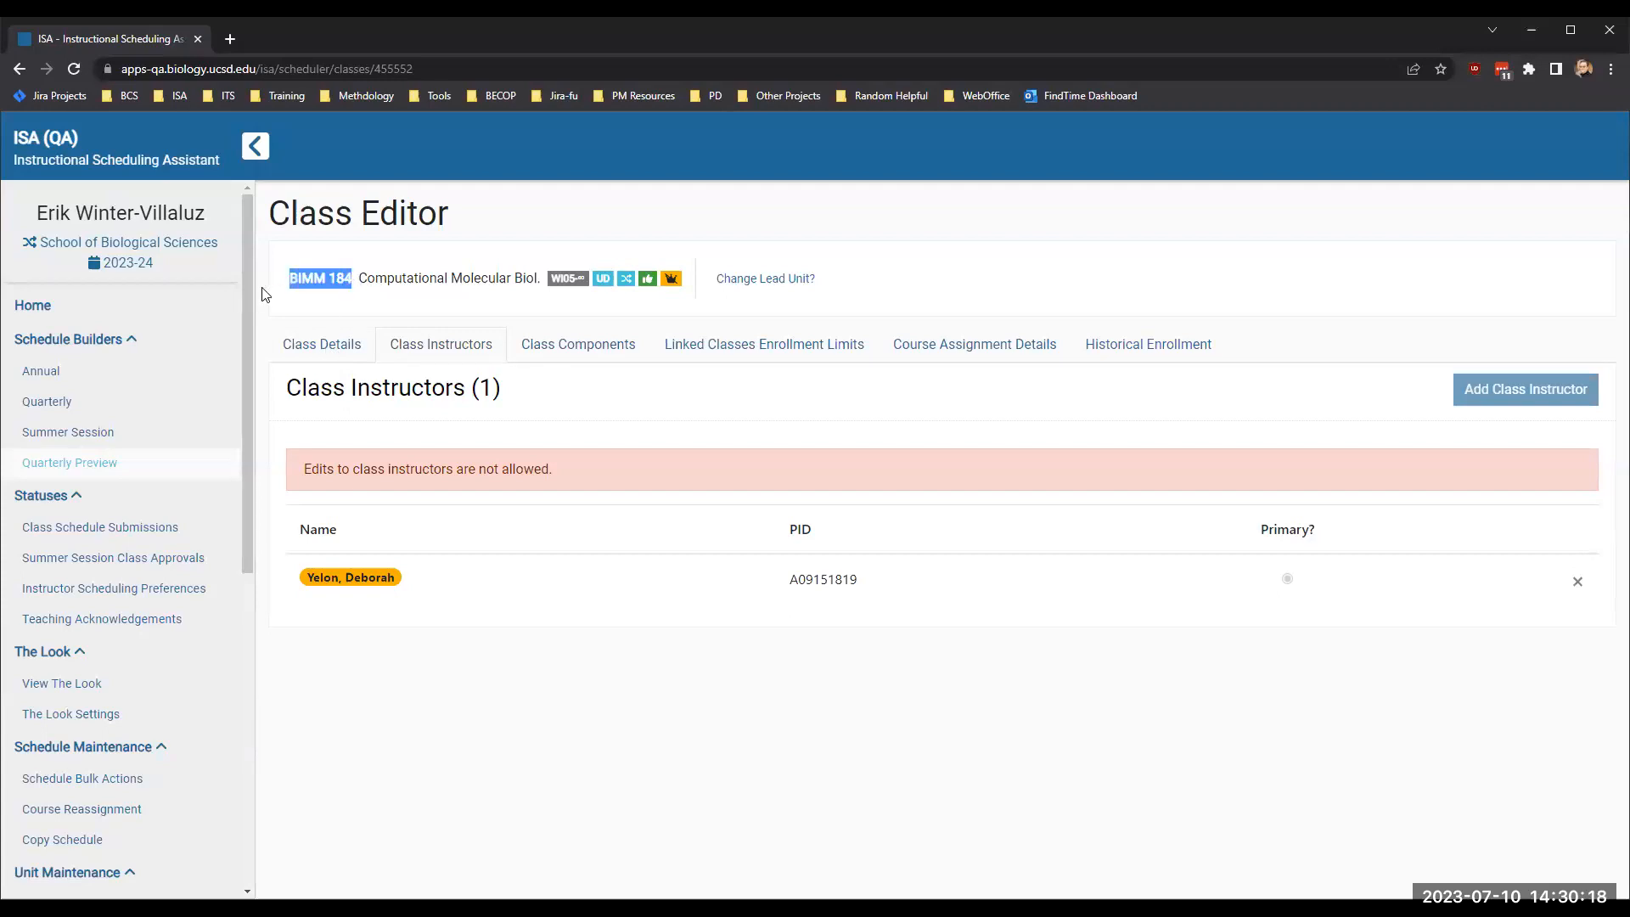
left_click(594, 343)
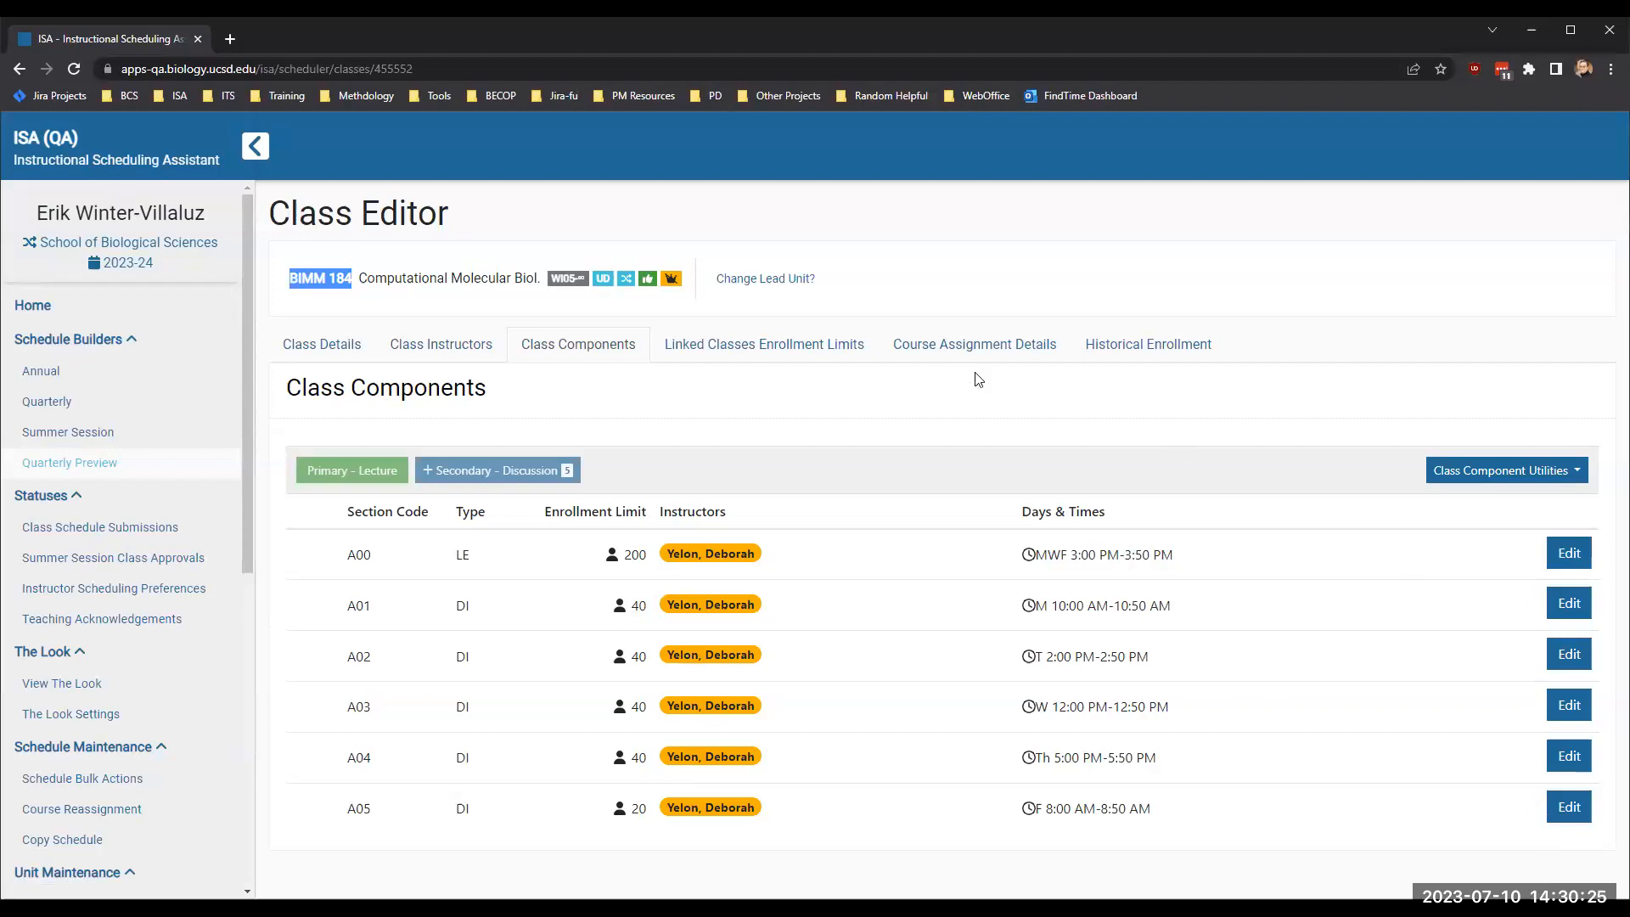
left_click(777, 355)
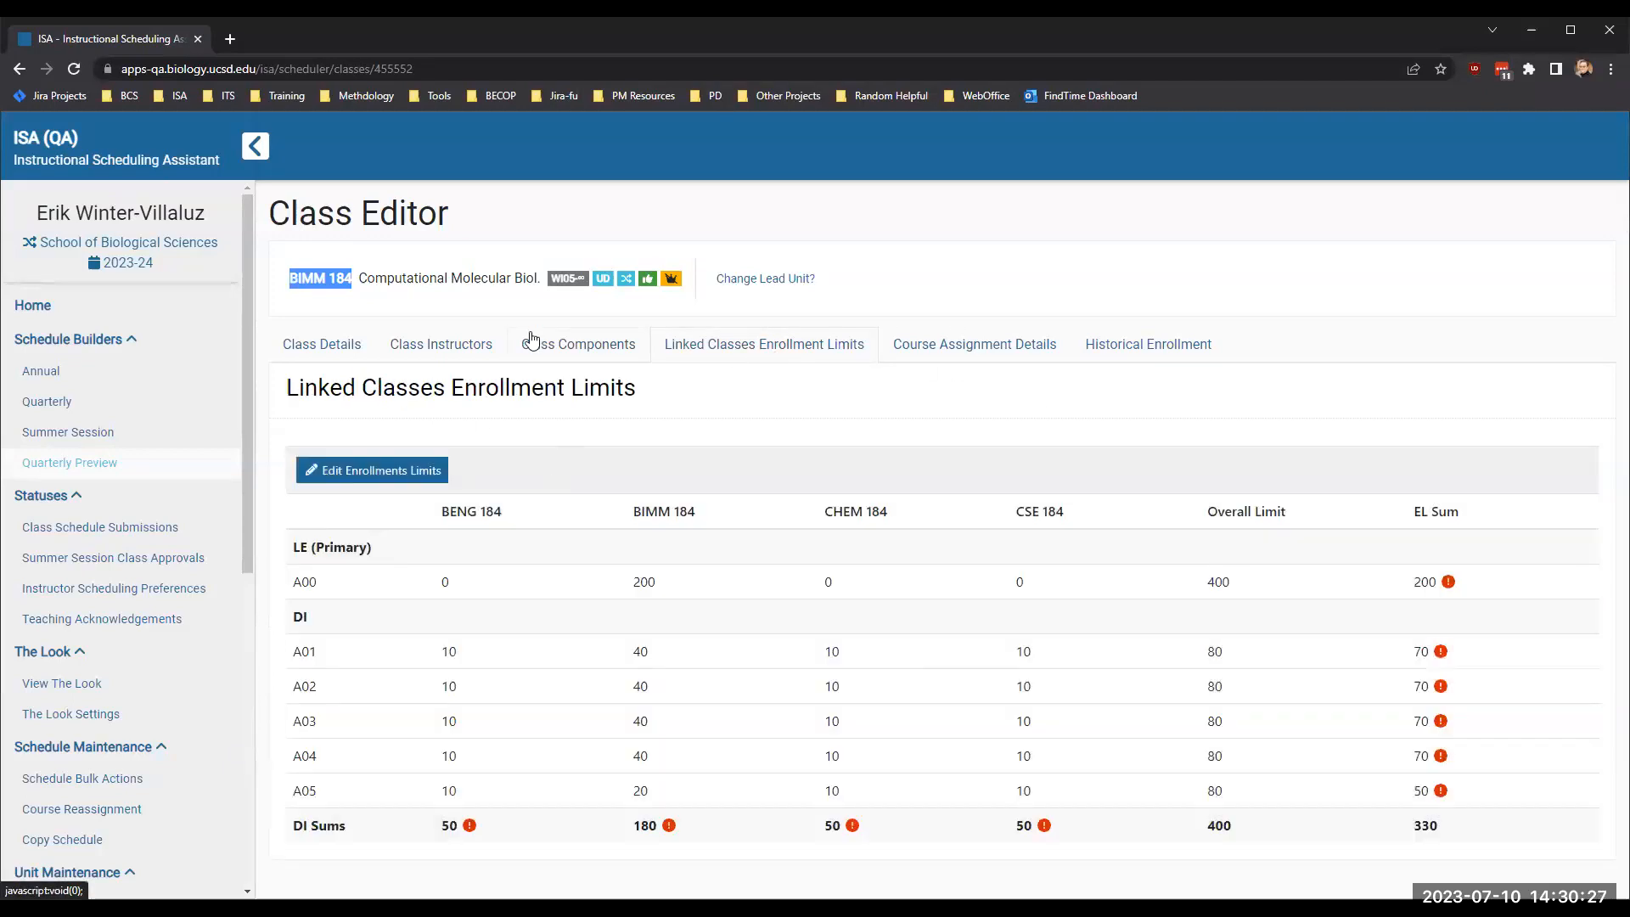
left_click(322, 353)
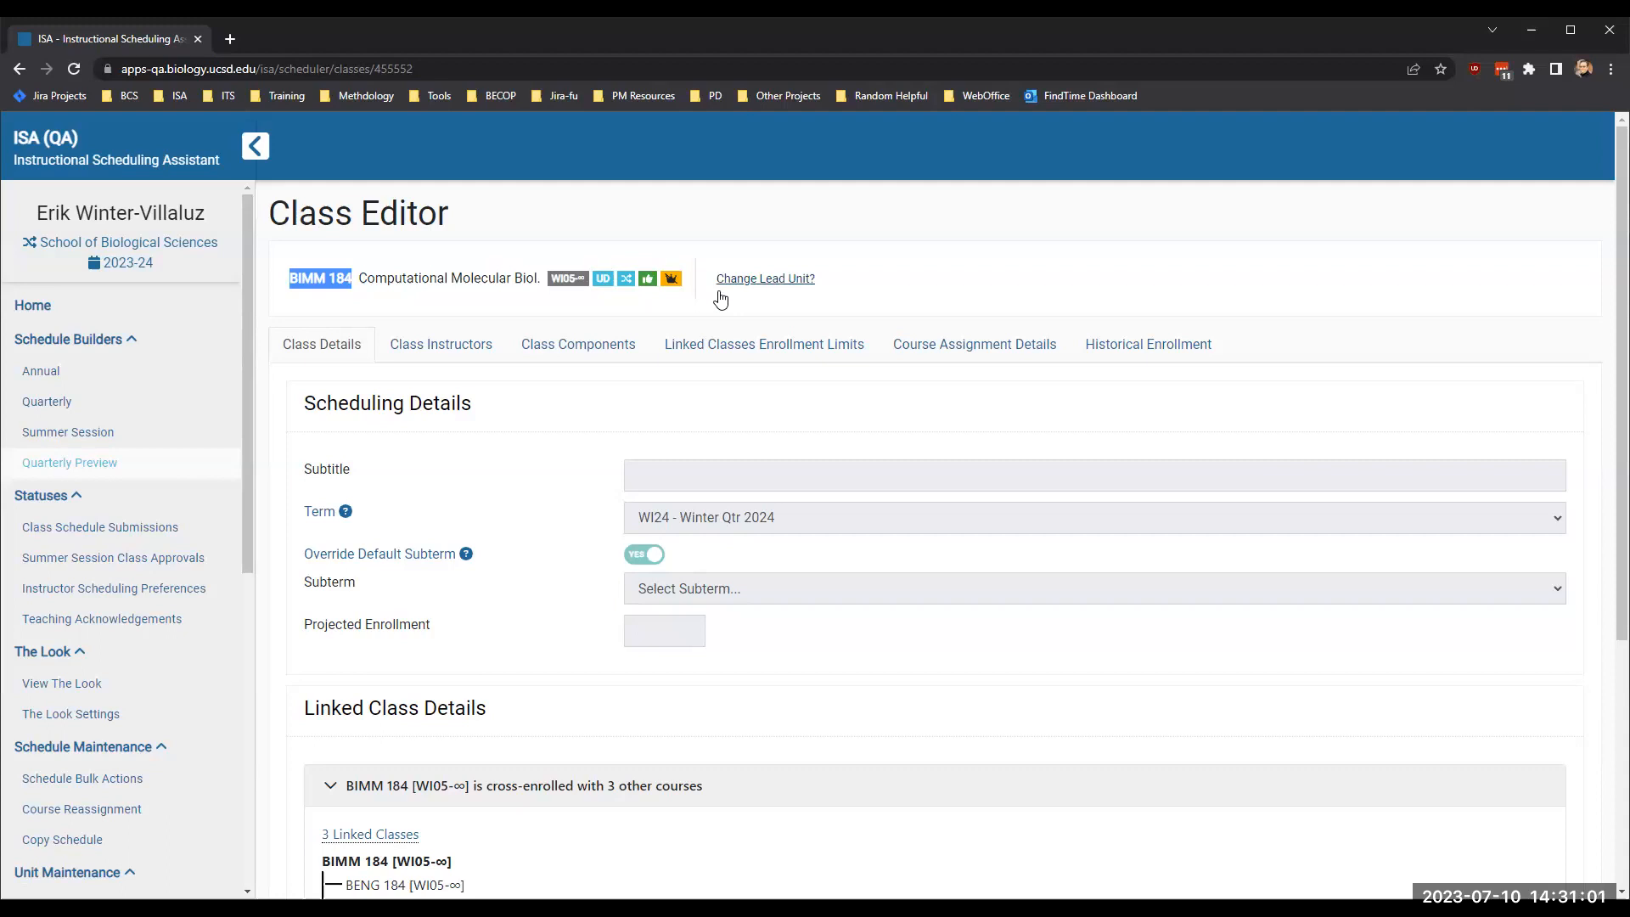
- Change BIMM 184's lead unit to School of Biological Sciences
left_click(749, 281)
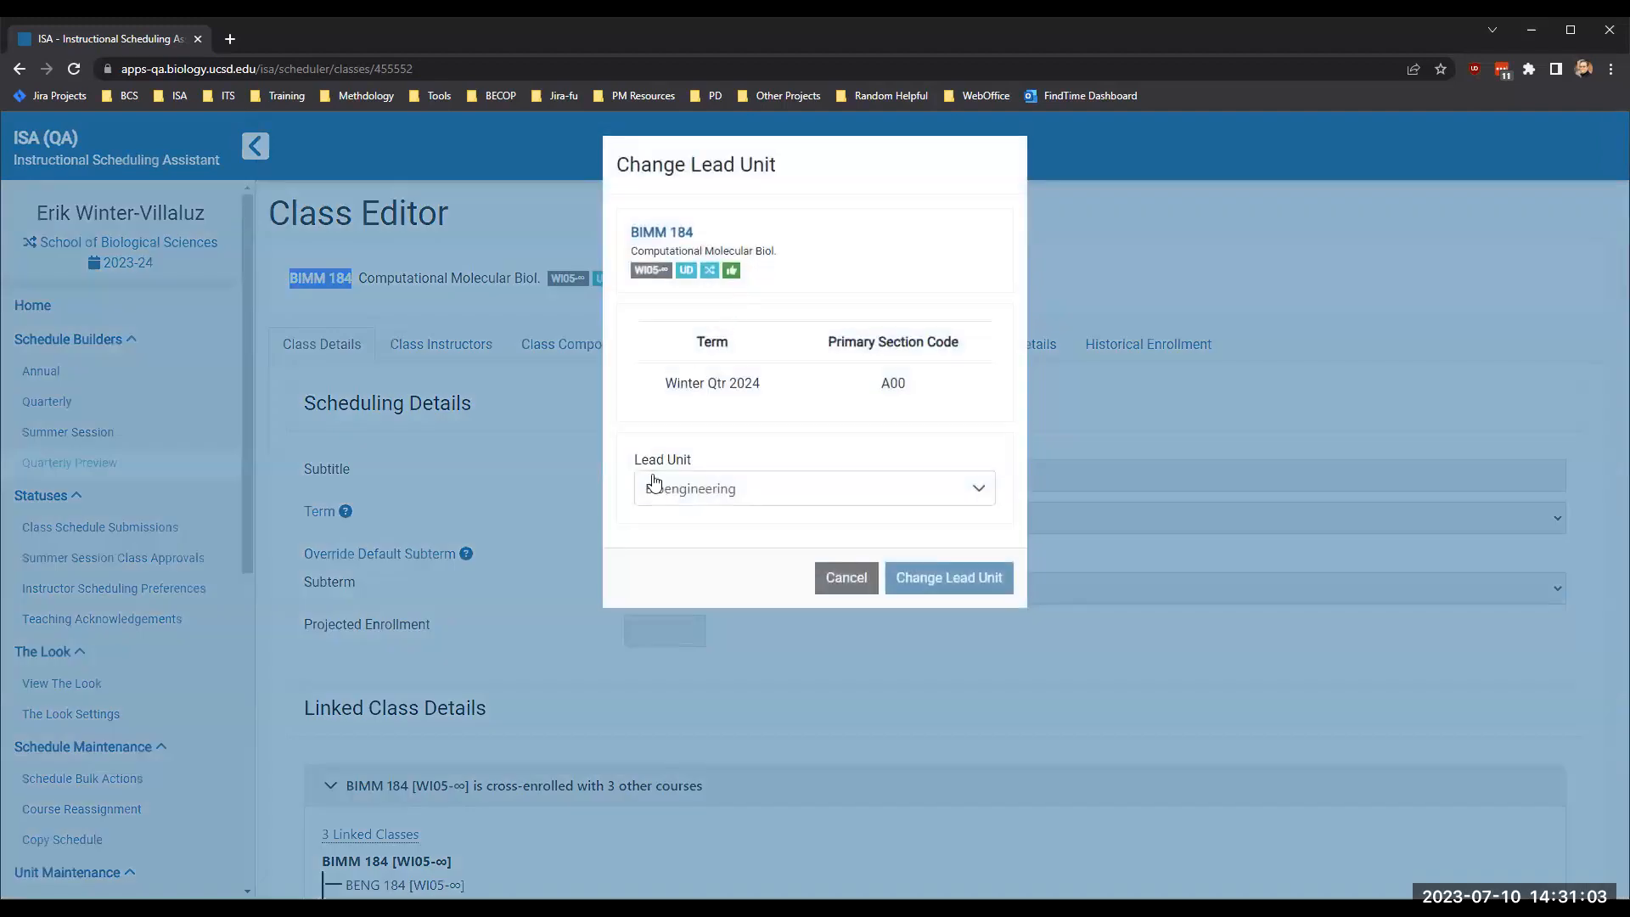
left_click(699, 498)
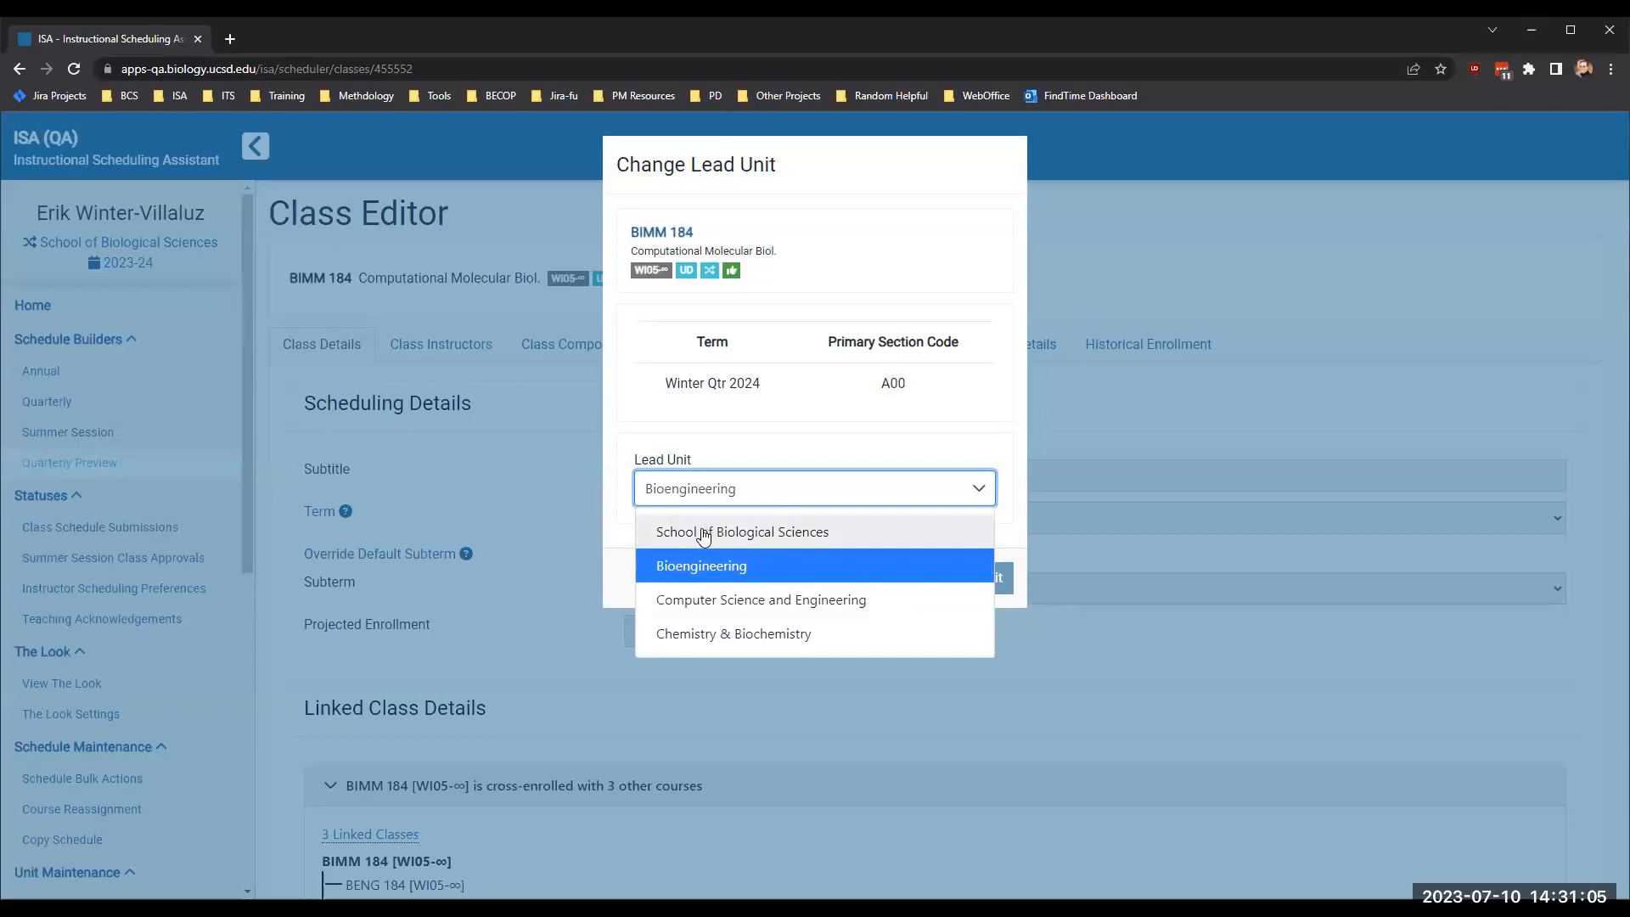
left_click(704, 533)
left_click(991, 584)
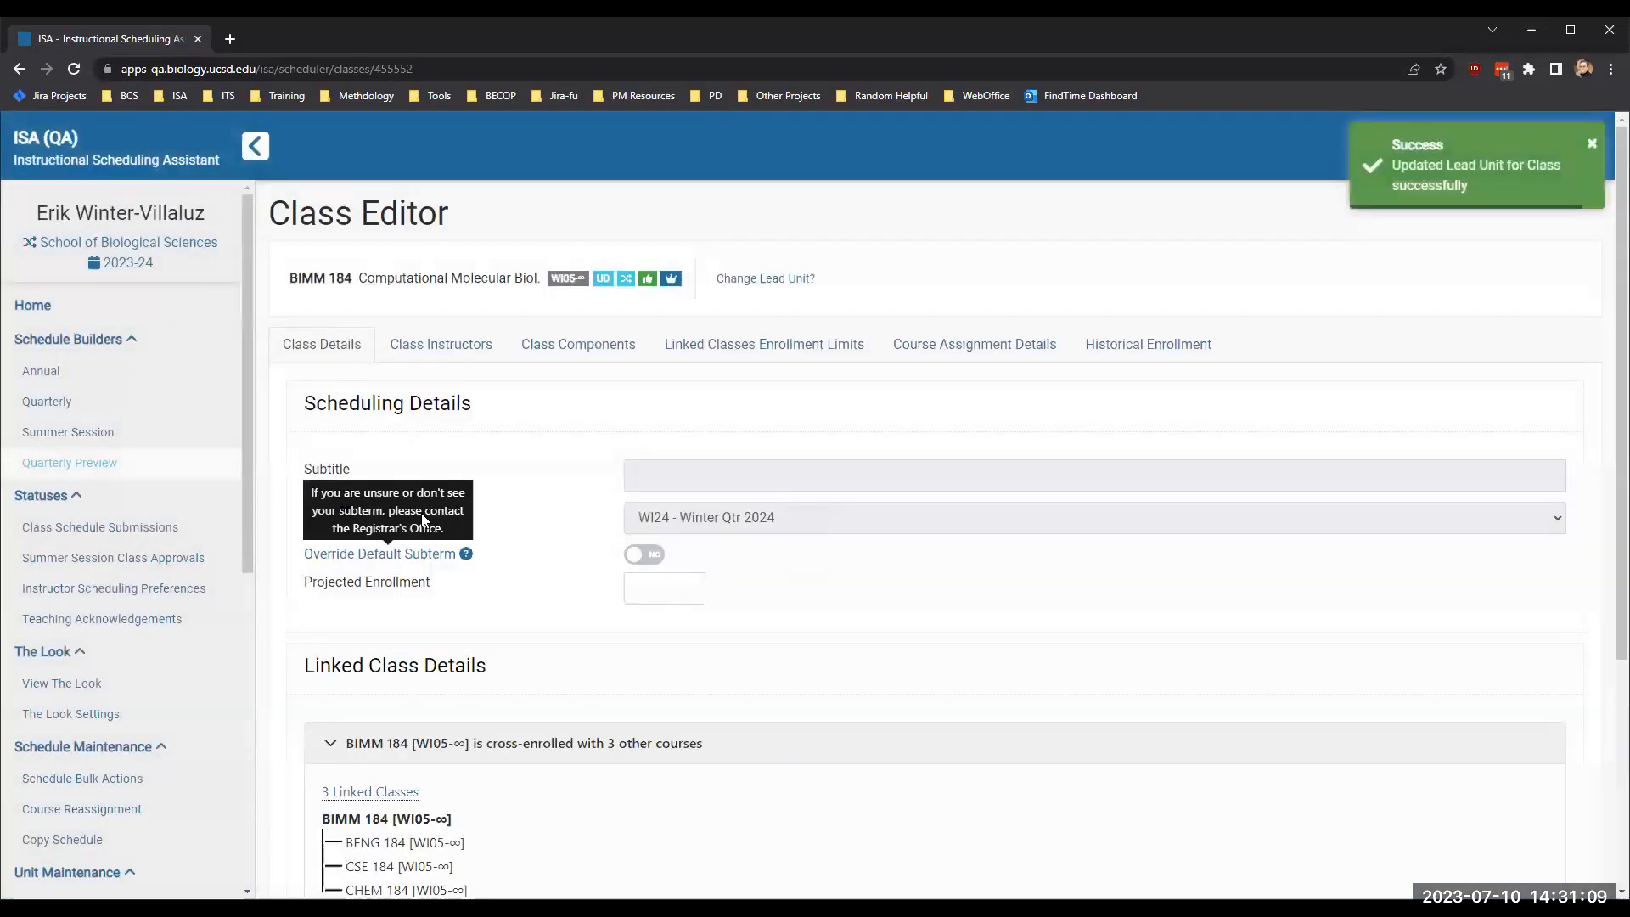
- Check BIMM 184's cross-enrolled courses, class details, instructors and components for what the lead unit can edit
mouse_move(626, 281)
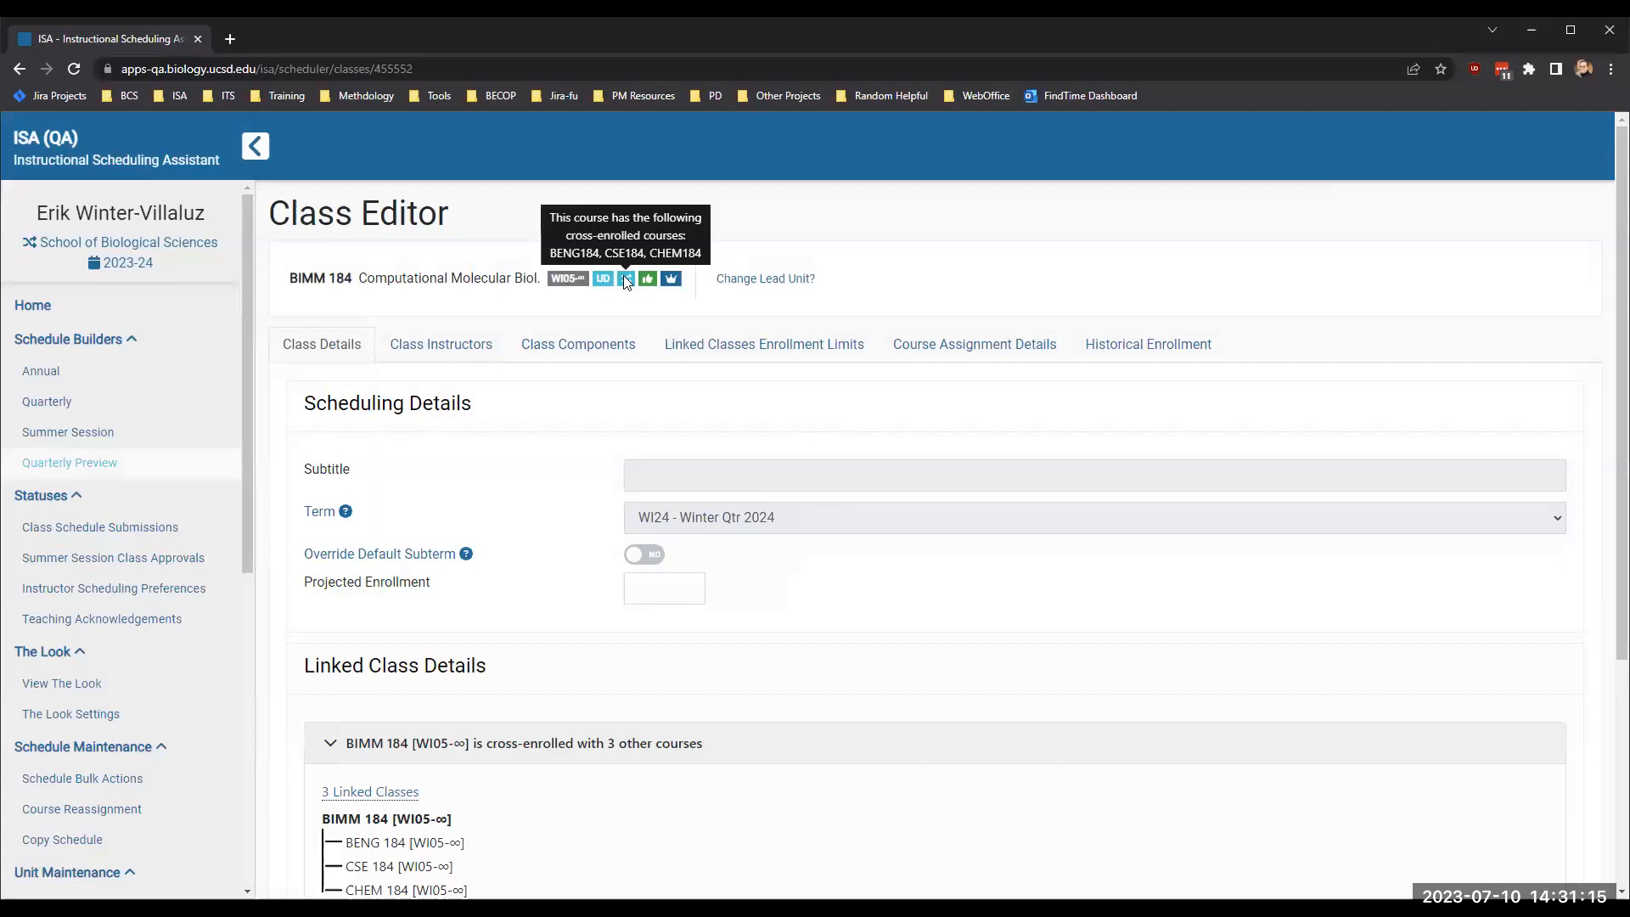
scroll(443, 602, "down", 2)
scroll(443, 603, "up", 2)
left_click(458, 340)
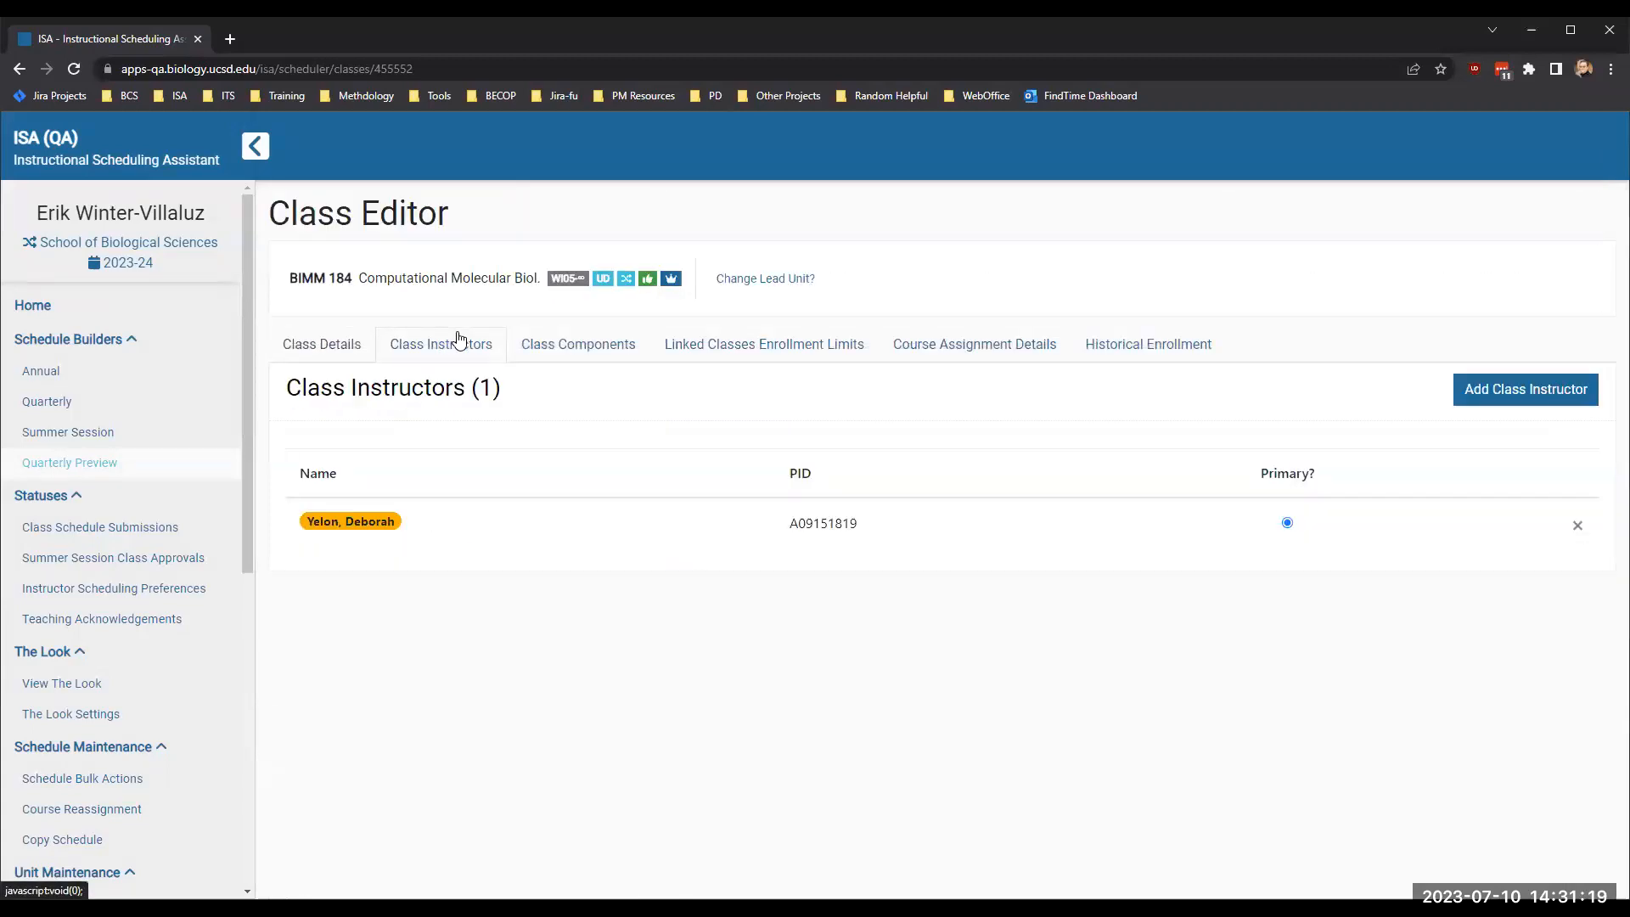
mouse_move(382, 534)
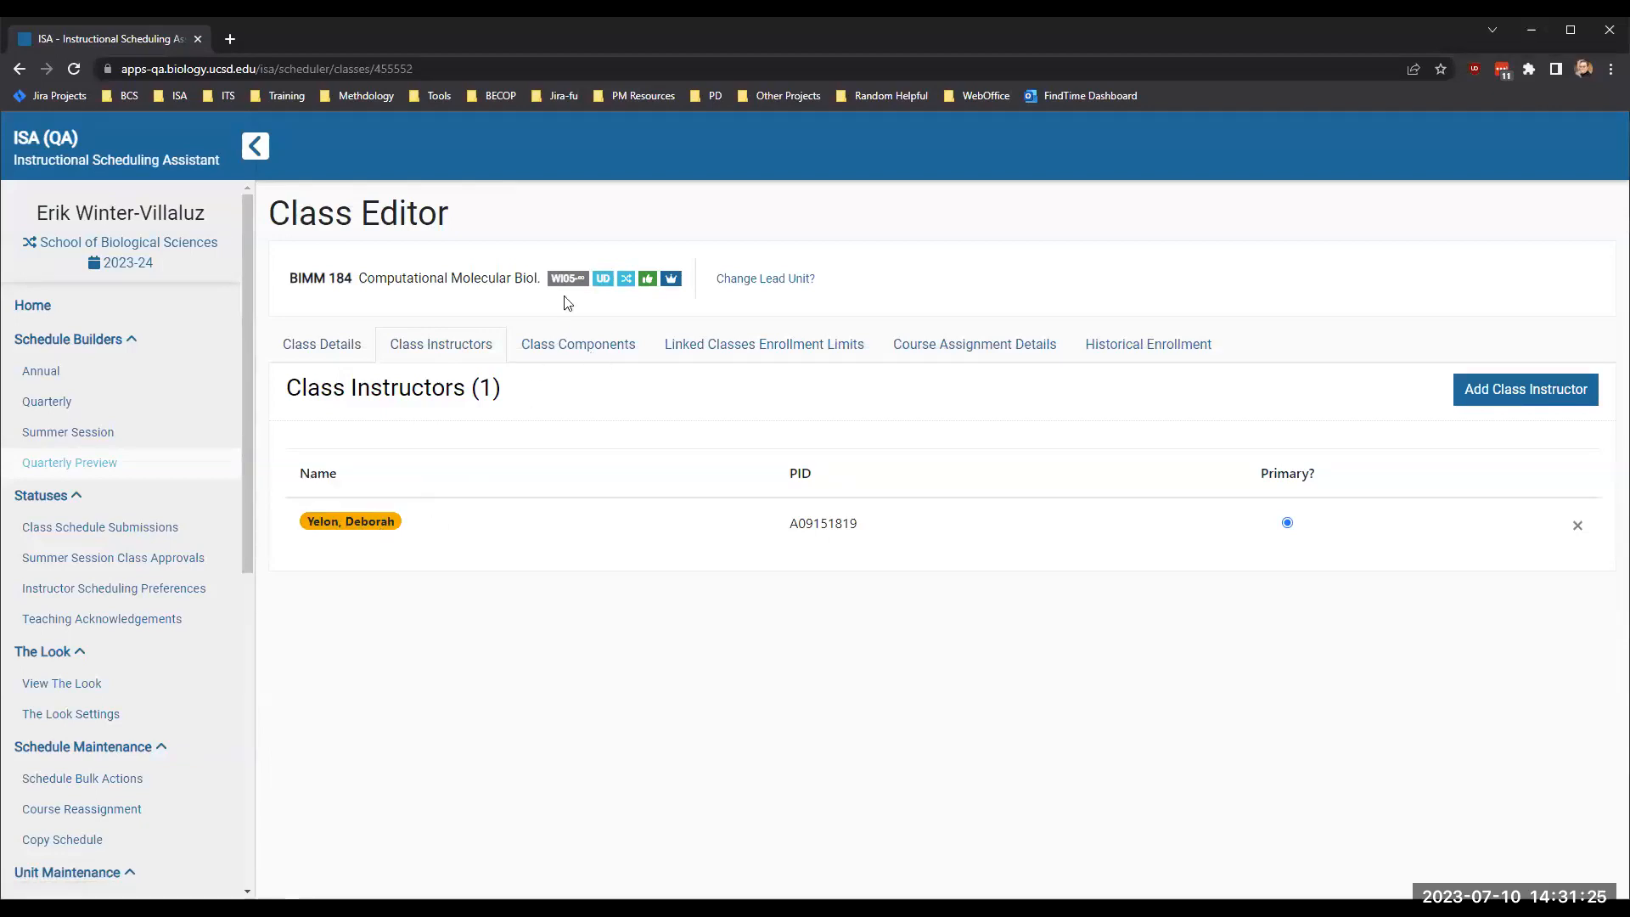
left_click(581, 350)
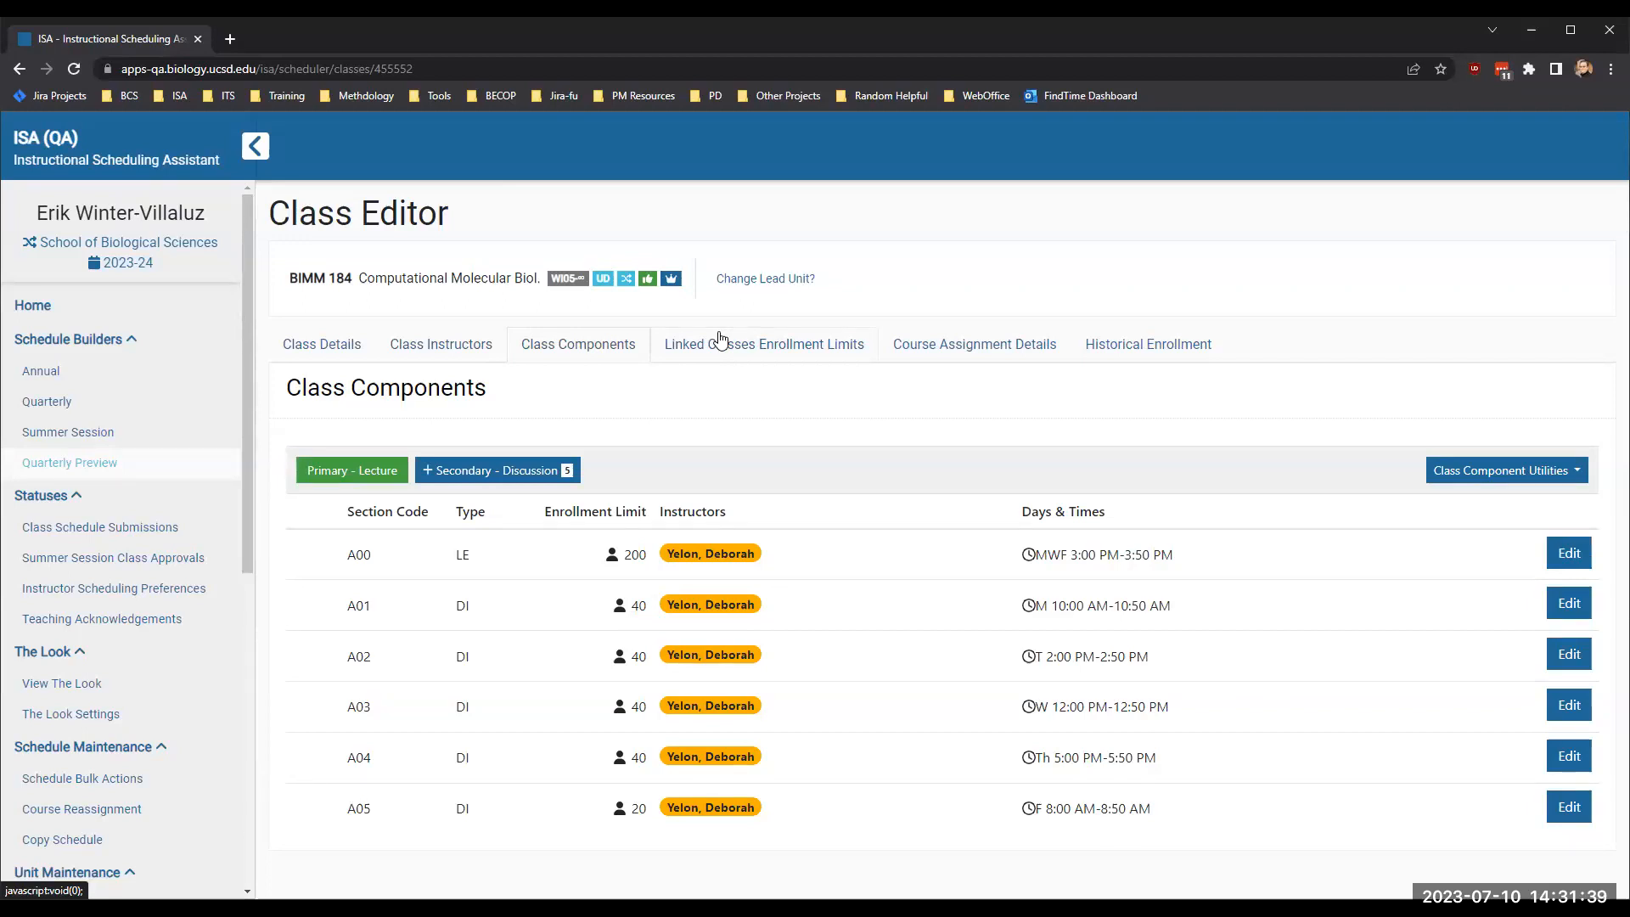
- Change BIMM 184's lead unit to Bioengineering
left_click(748, 282)
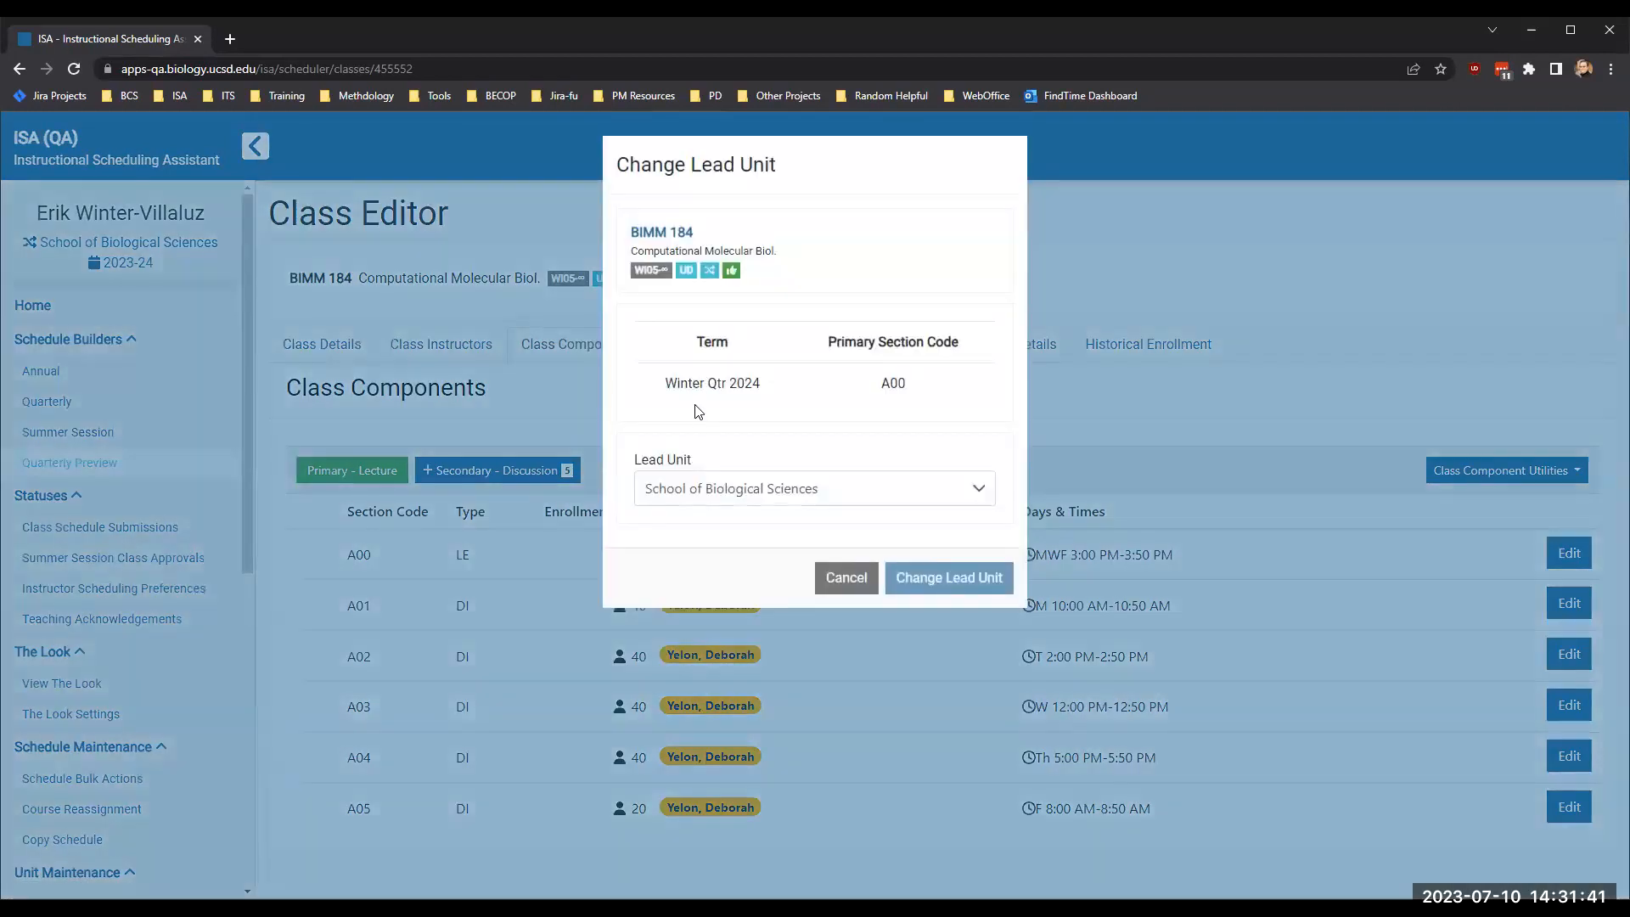
left_click(714, 487)
left_click(726, 567)
left_click(942, 584)
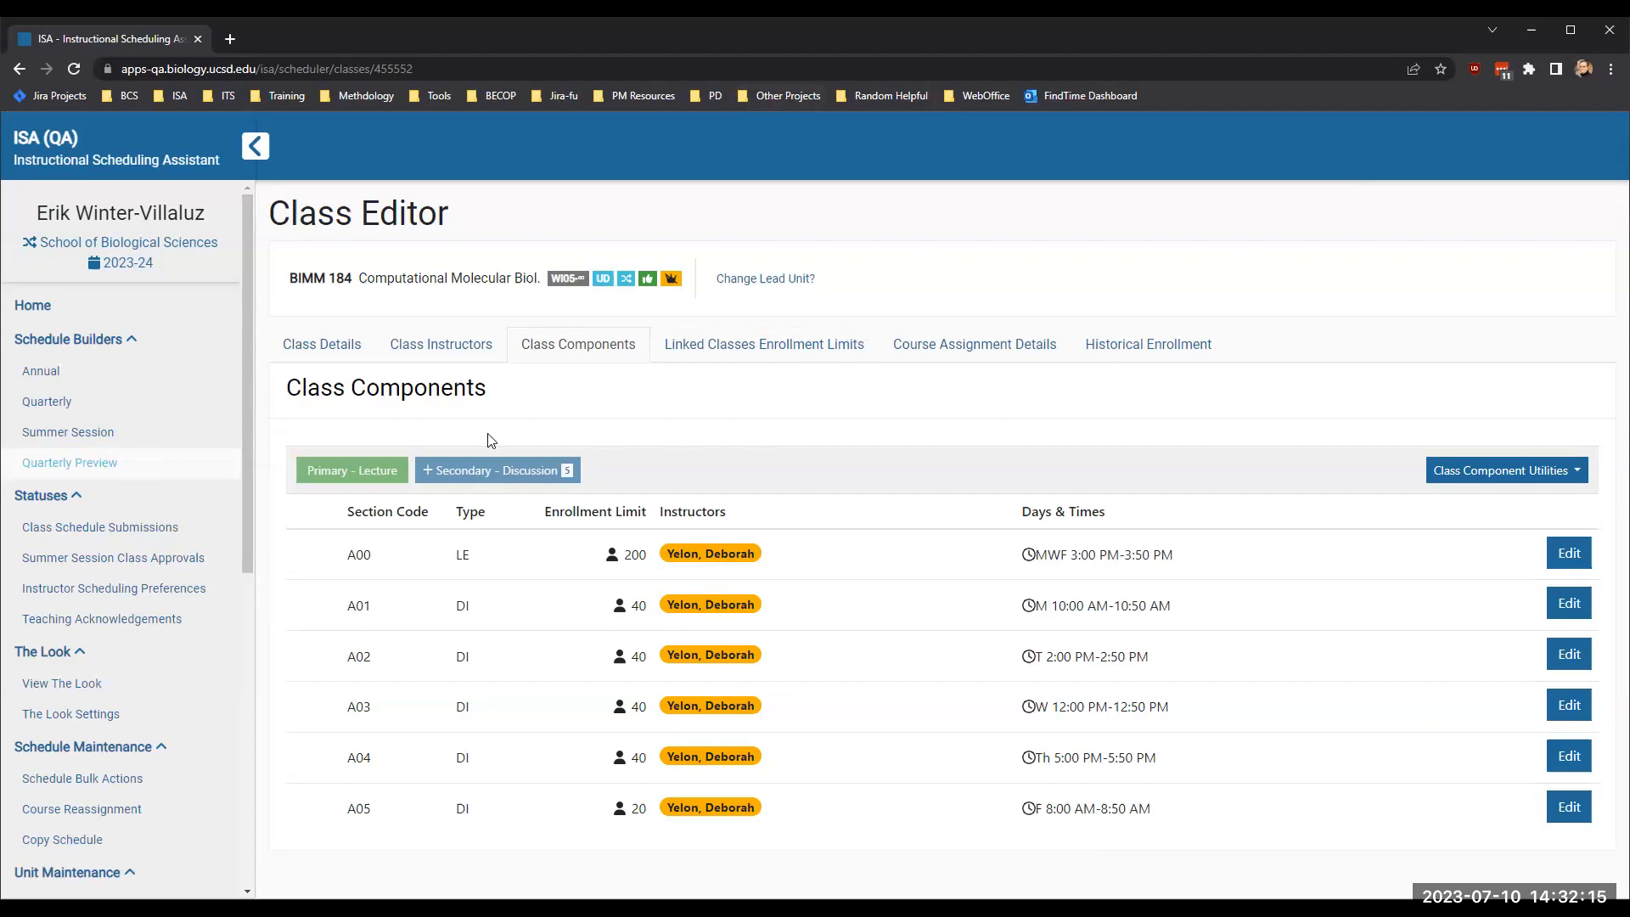
- Return to the Winter Qtr 2024 Quarterly Preview and inspect BIMM 184's class validation warnings
left_click(74, 472)
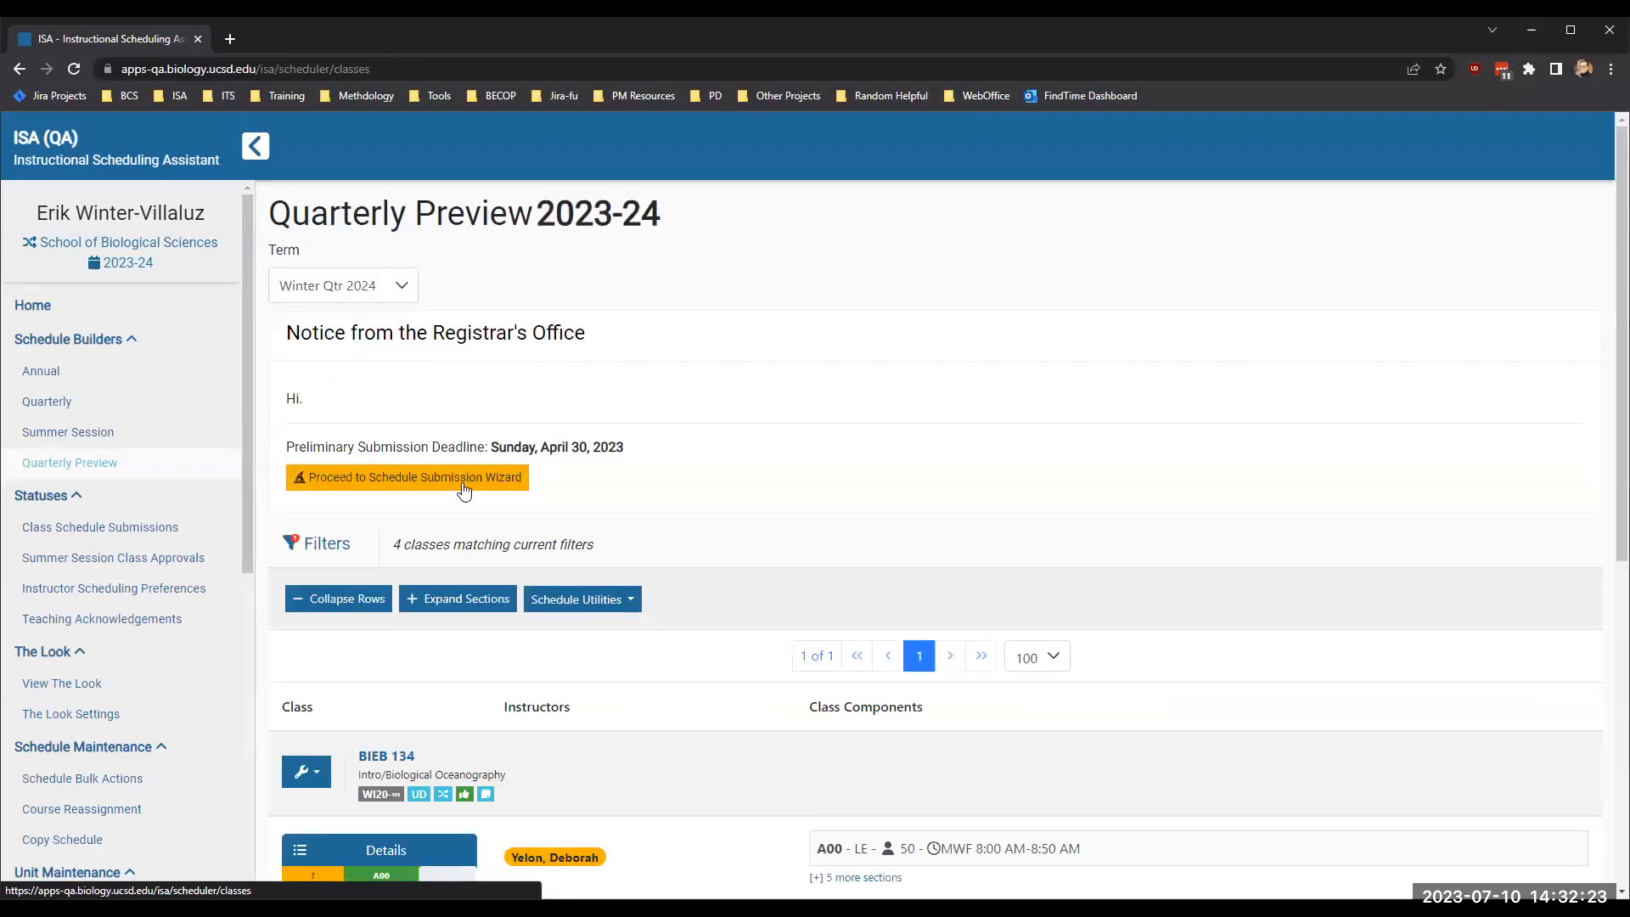
scroll(463, 491, "down", 2)
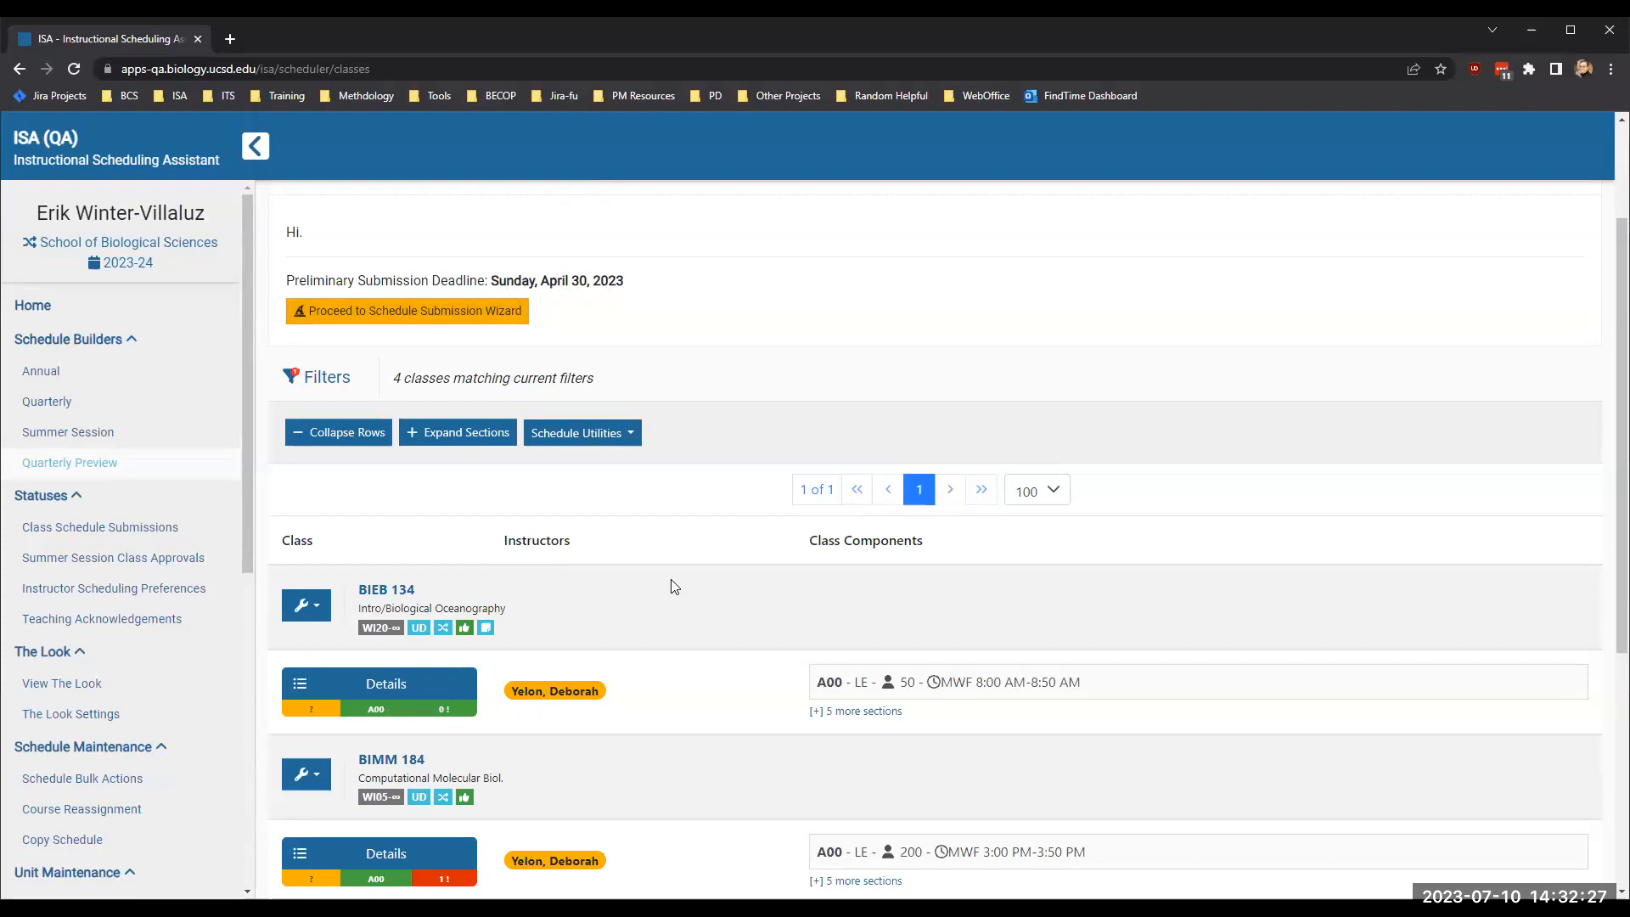
scroll(671, 579, "down", 3)
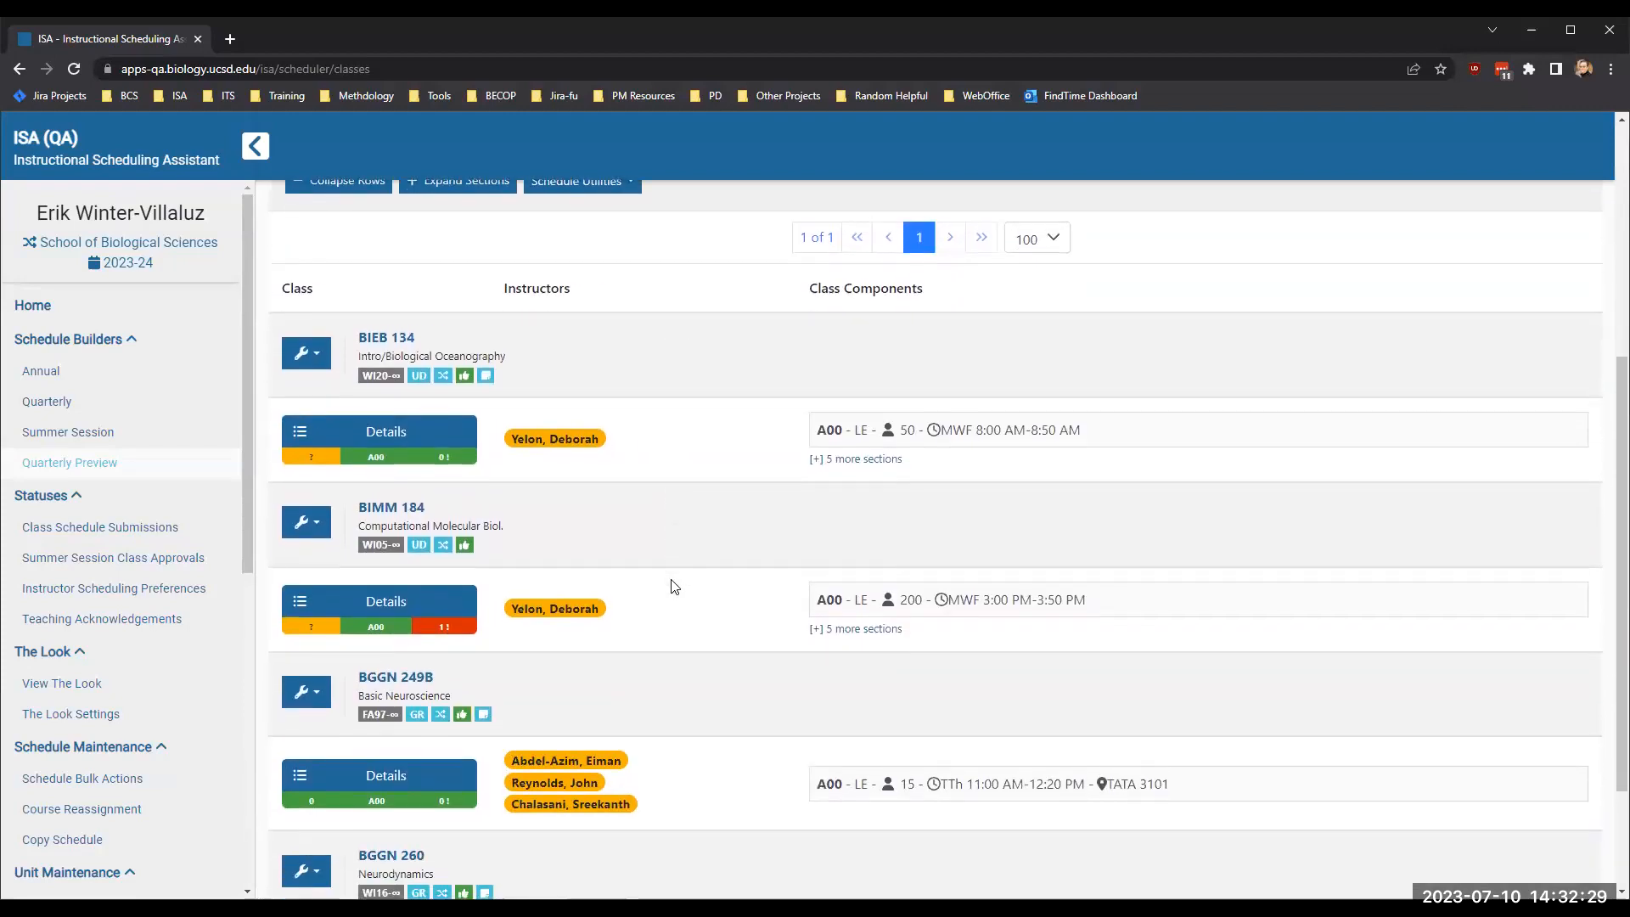
mouse_move(445, 628)
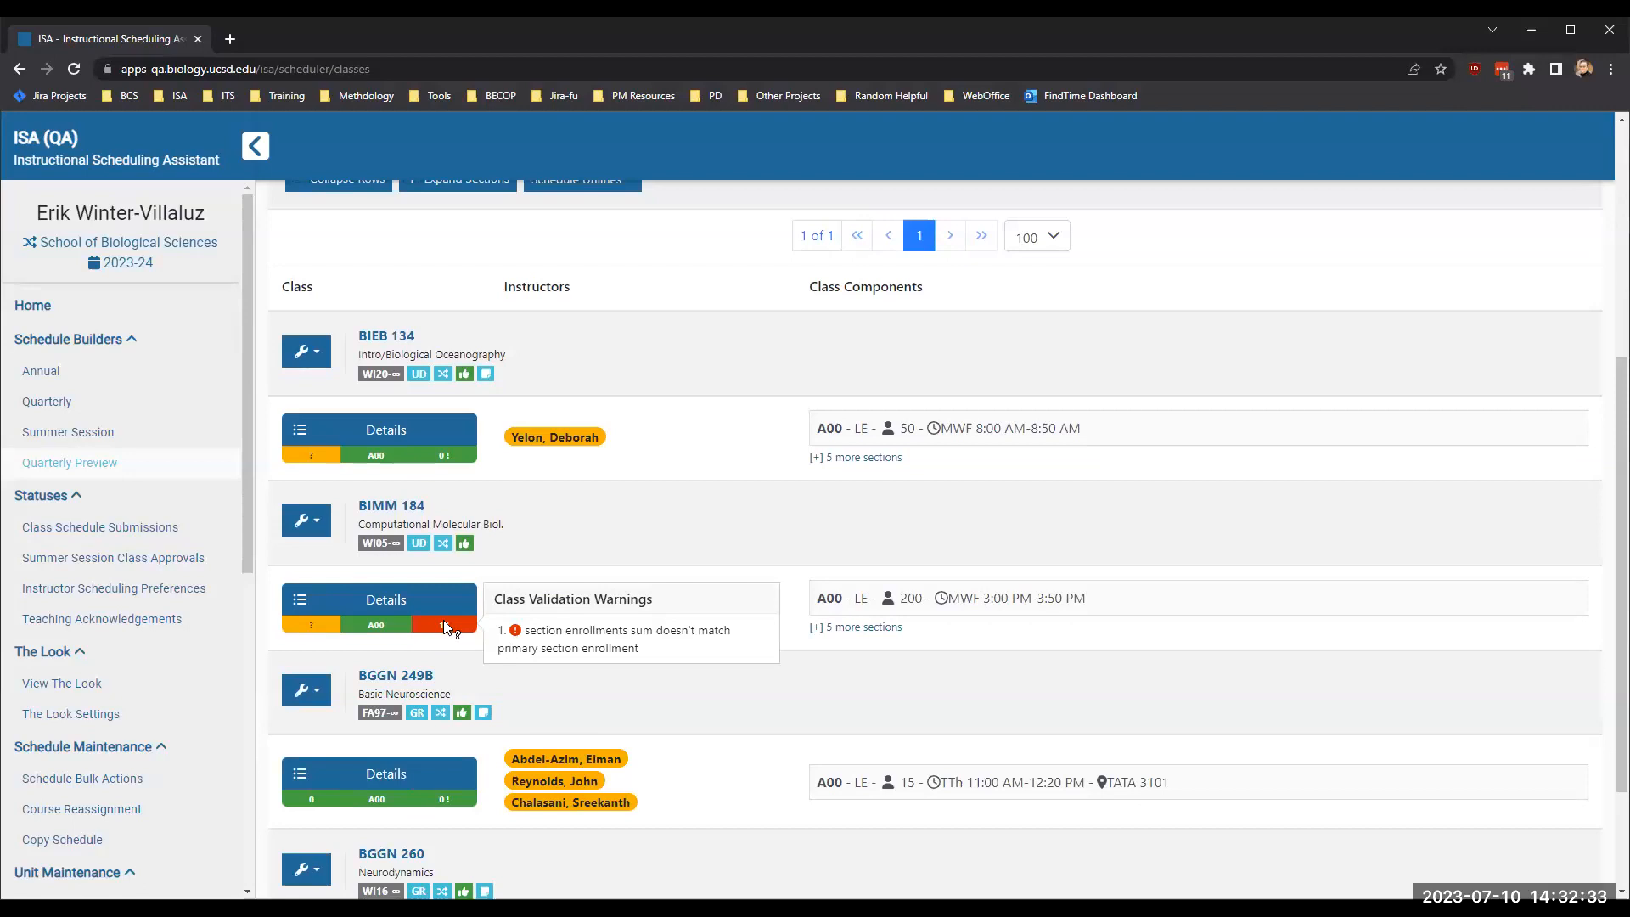
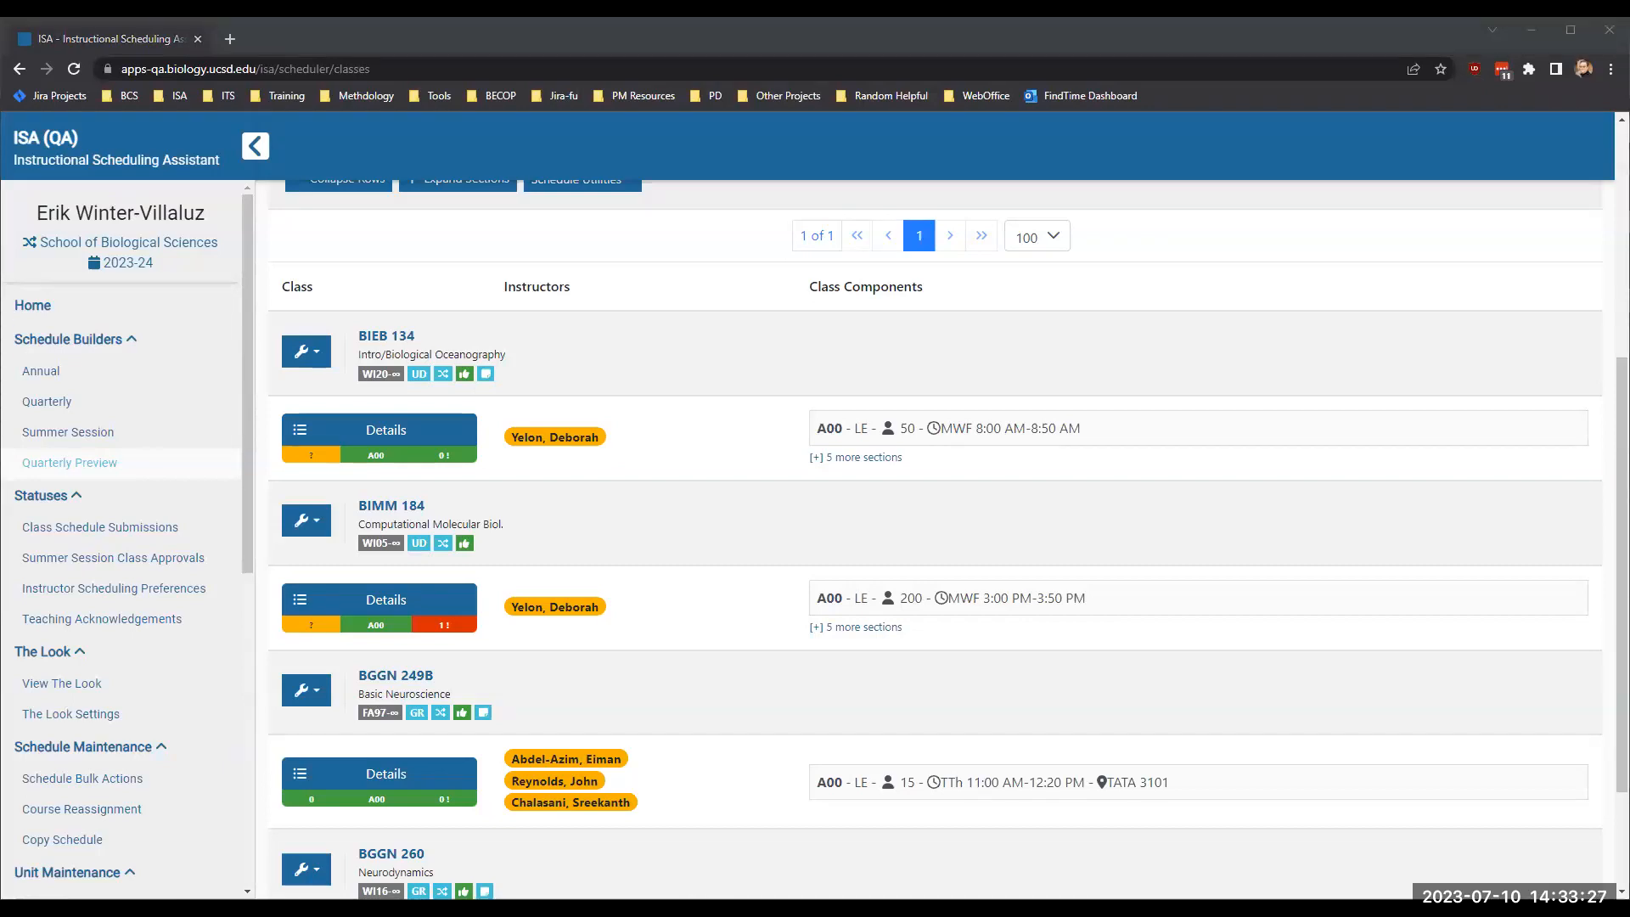
- Review the filter settings applied to the Winter Qtr 2024 Quarterly Preview without changing them
left_click(722, 425)
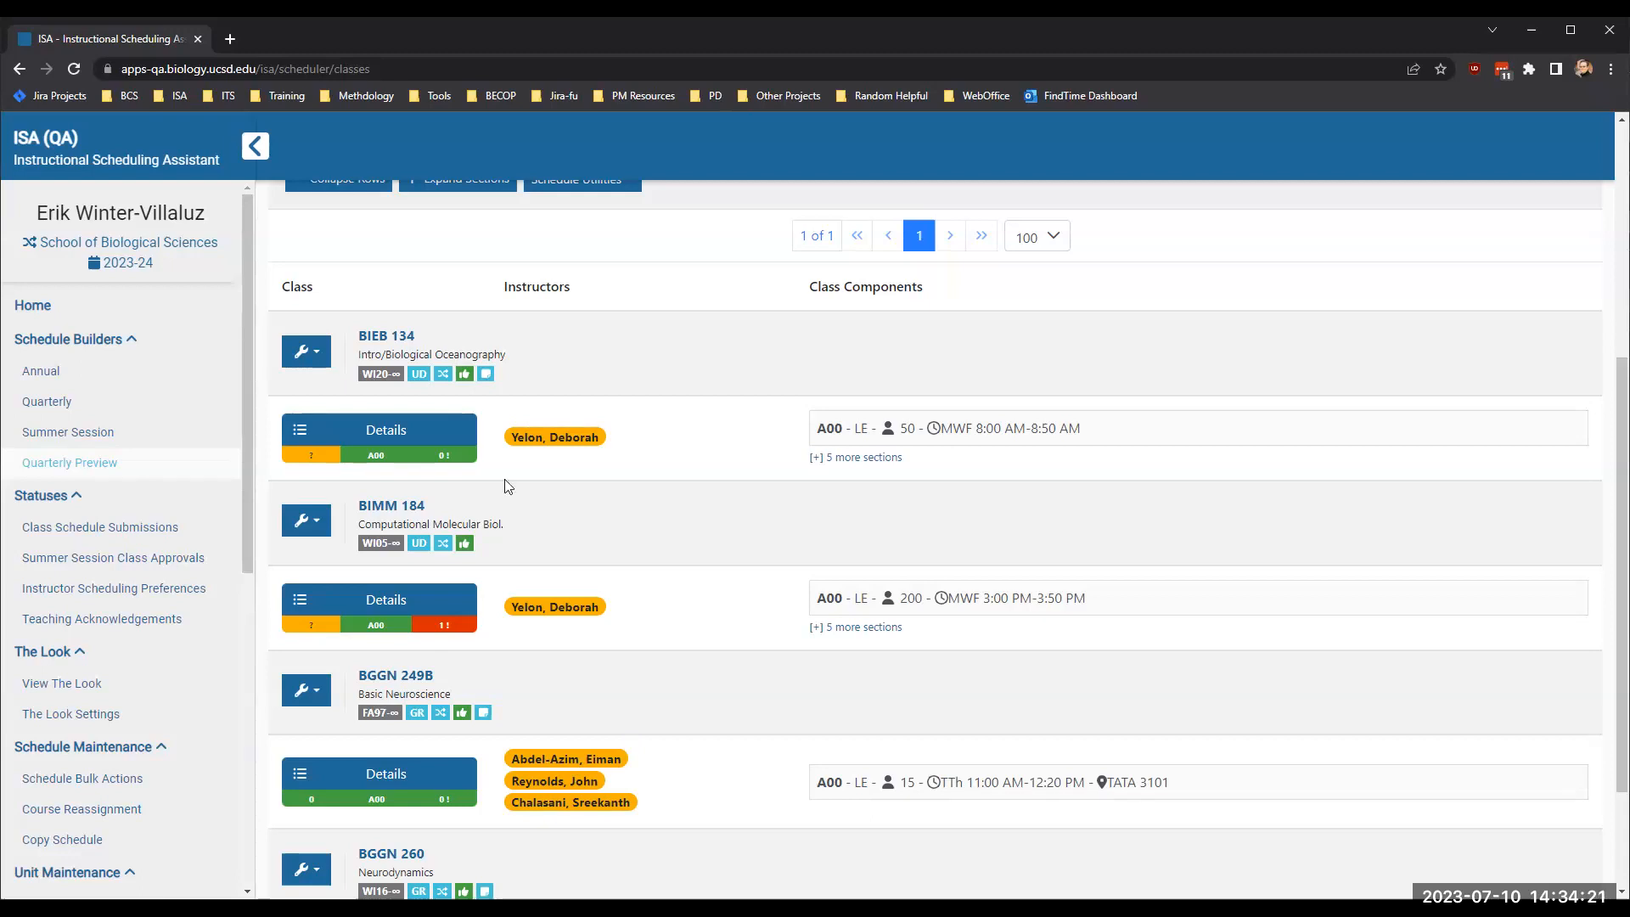
scroll(507, 486, "up", 5)
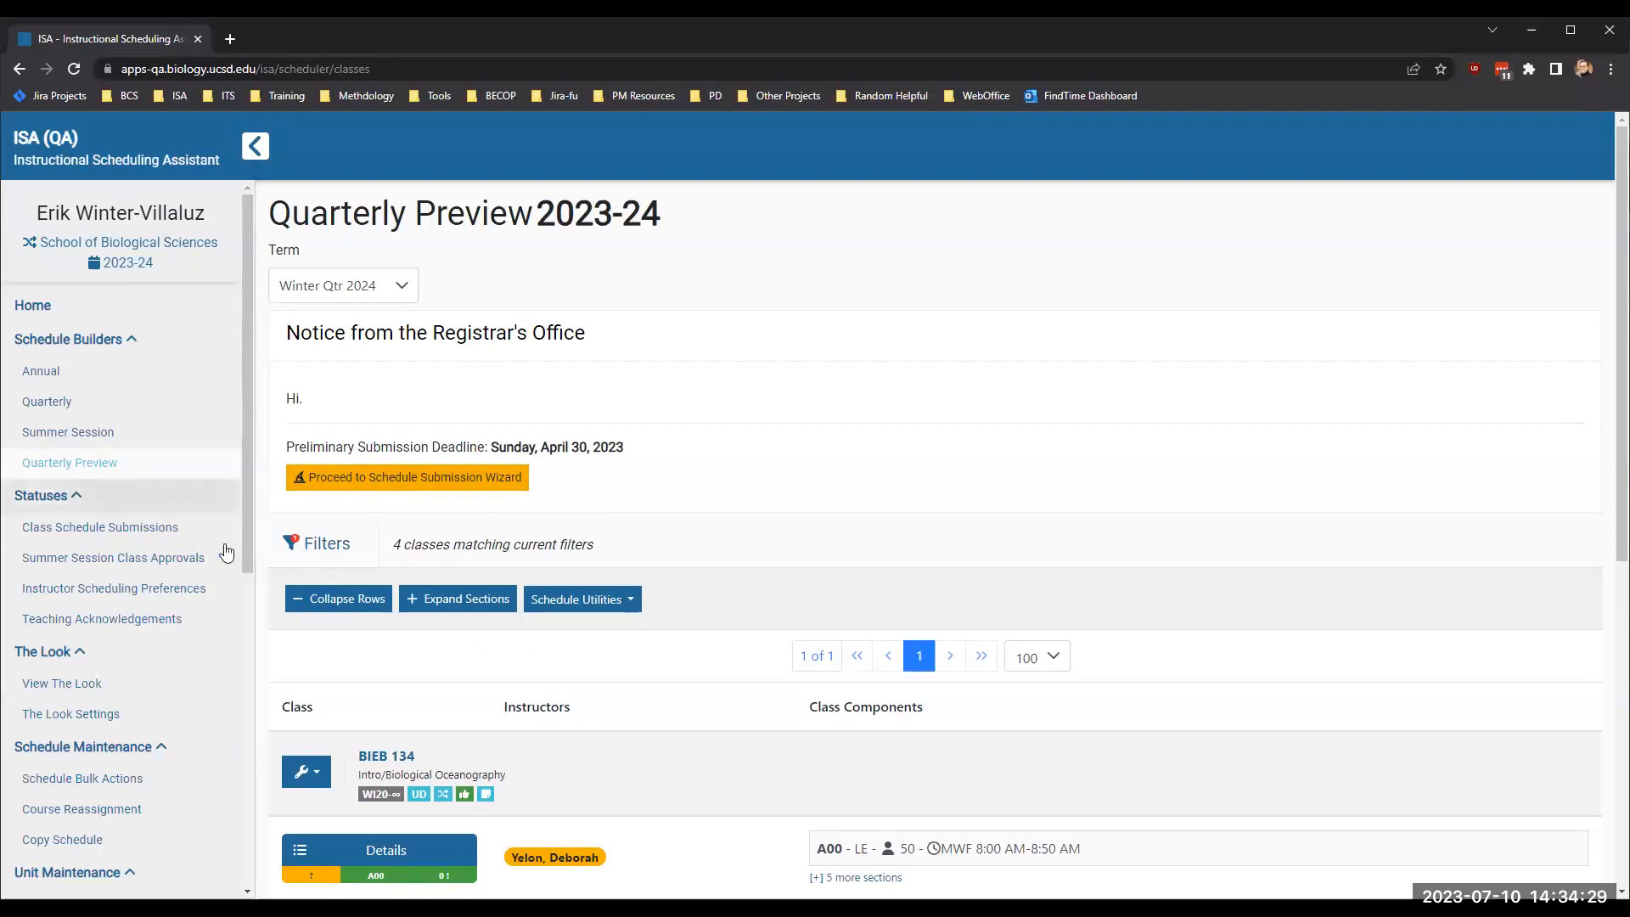
left_click(331, 542)
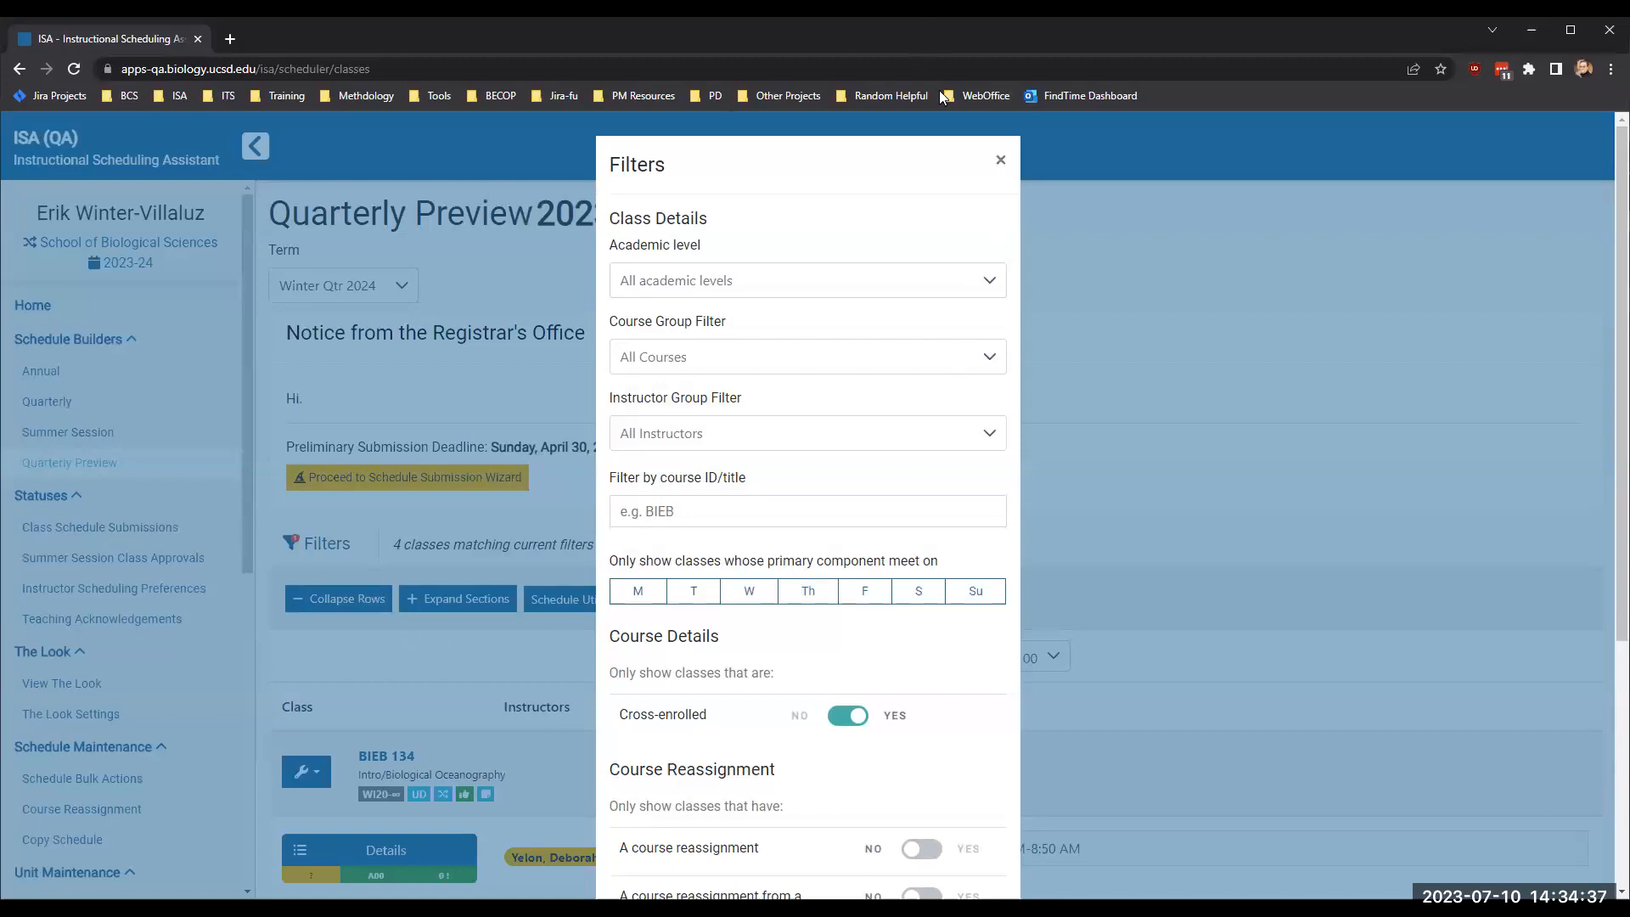
key("Escape")
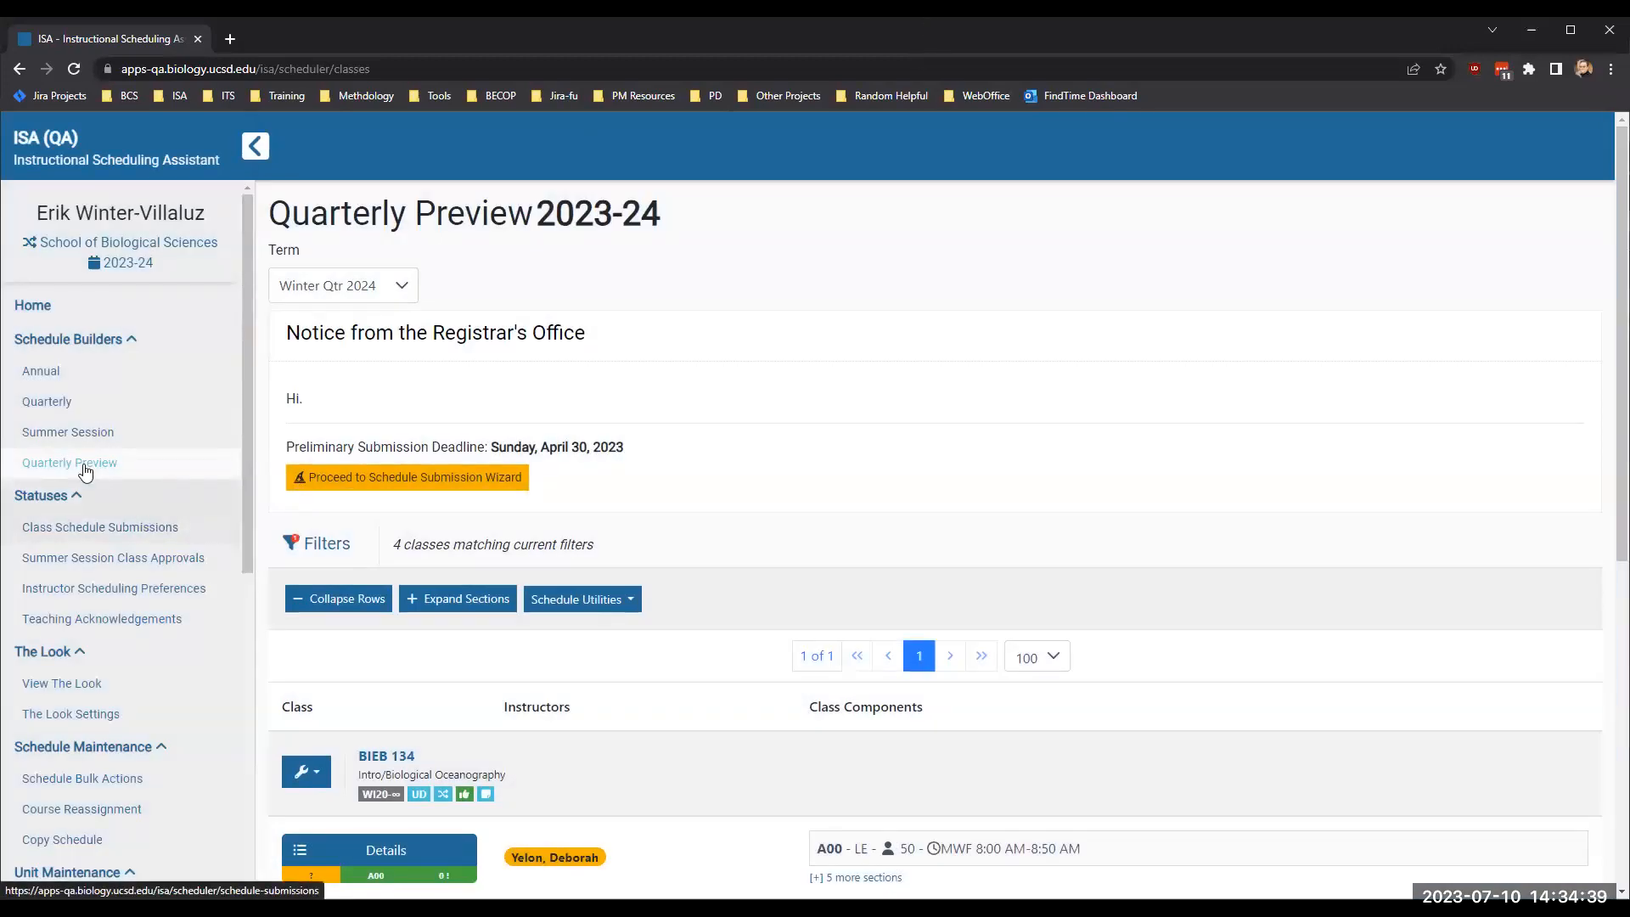
- Open the Summer 2024 schedule builder and limit the list to cross-enrolled courses only
left_click(53, 440)
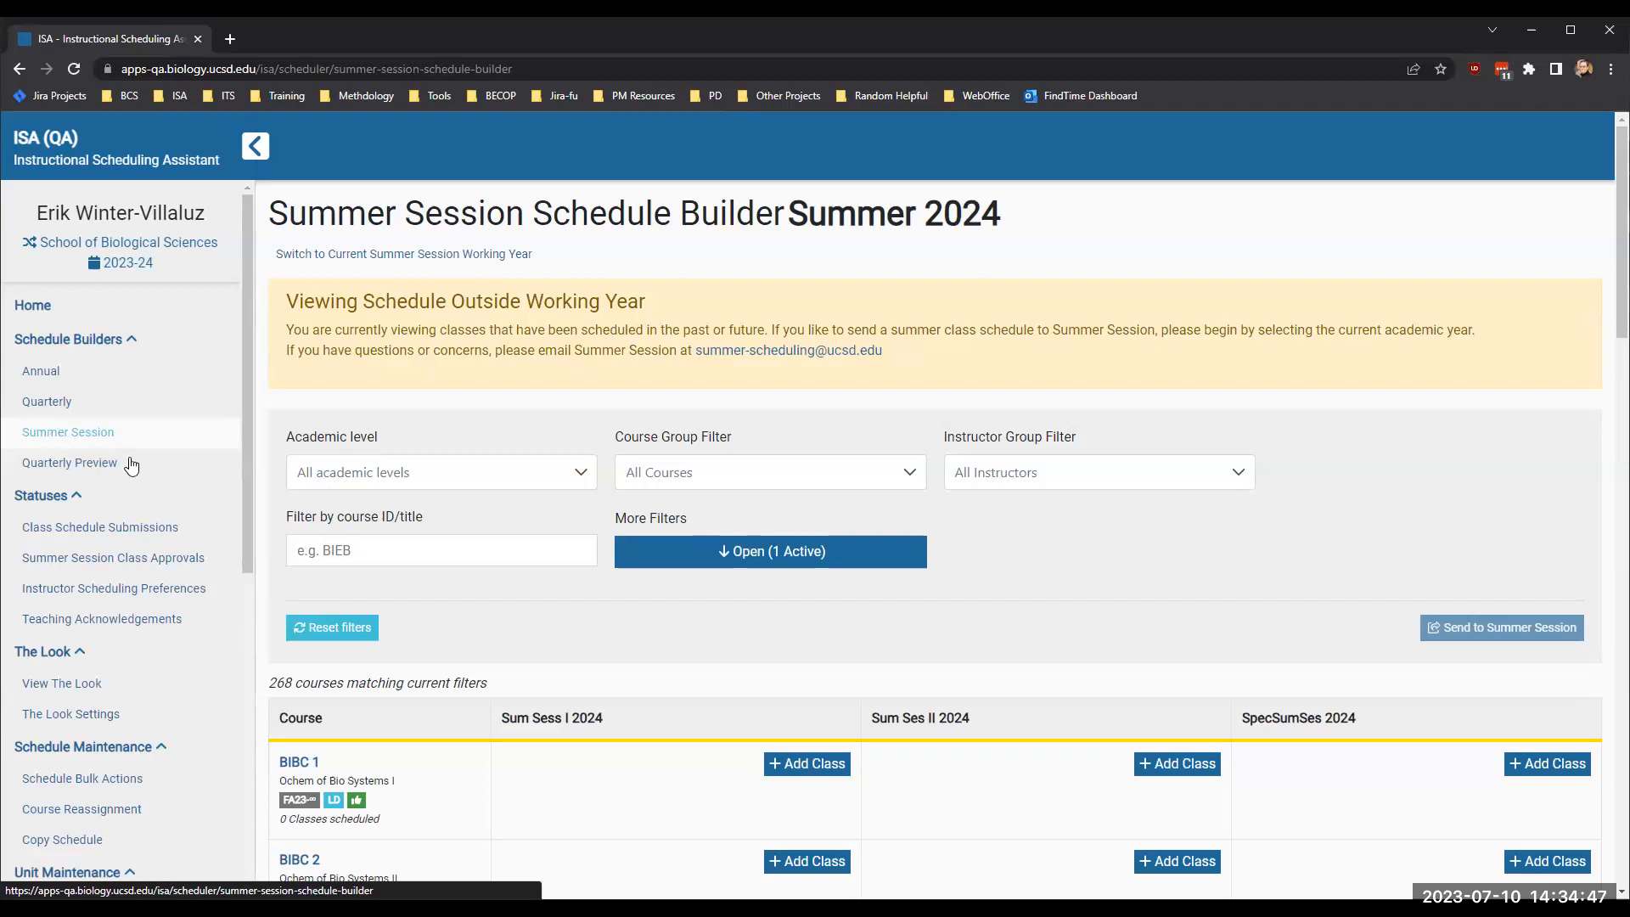
left_click(766, 558)
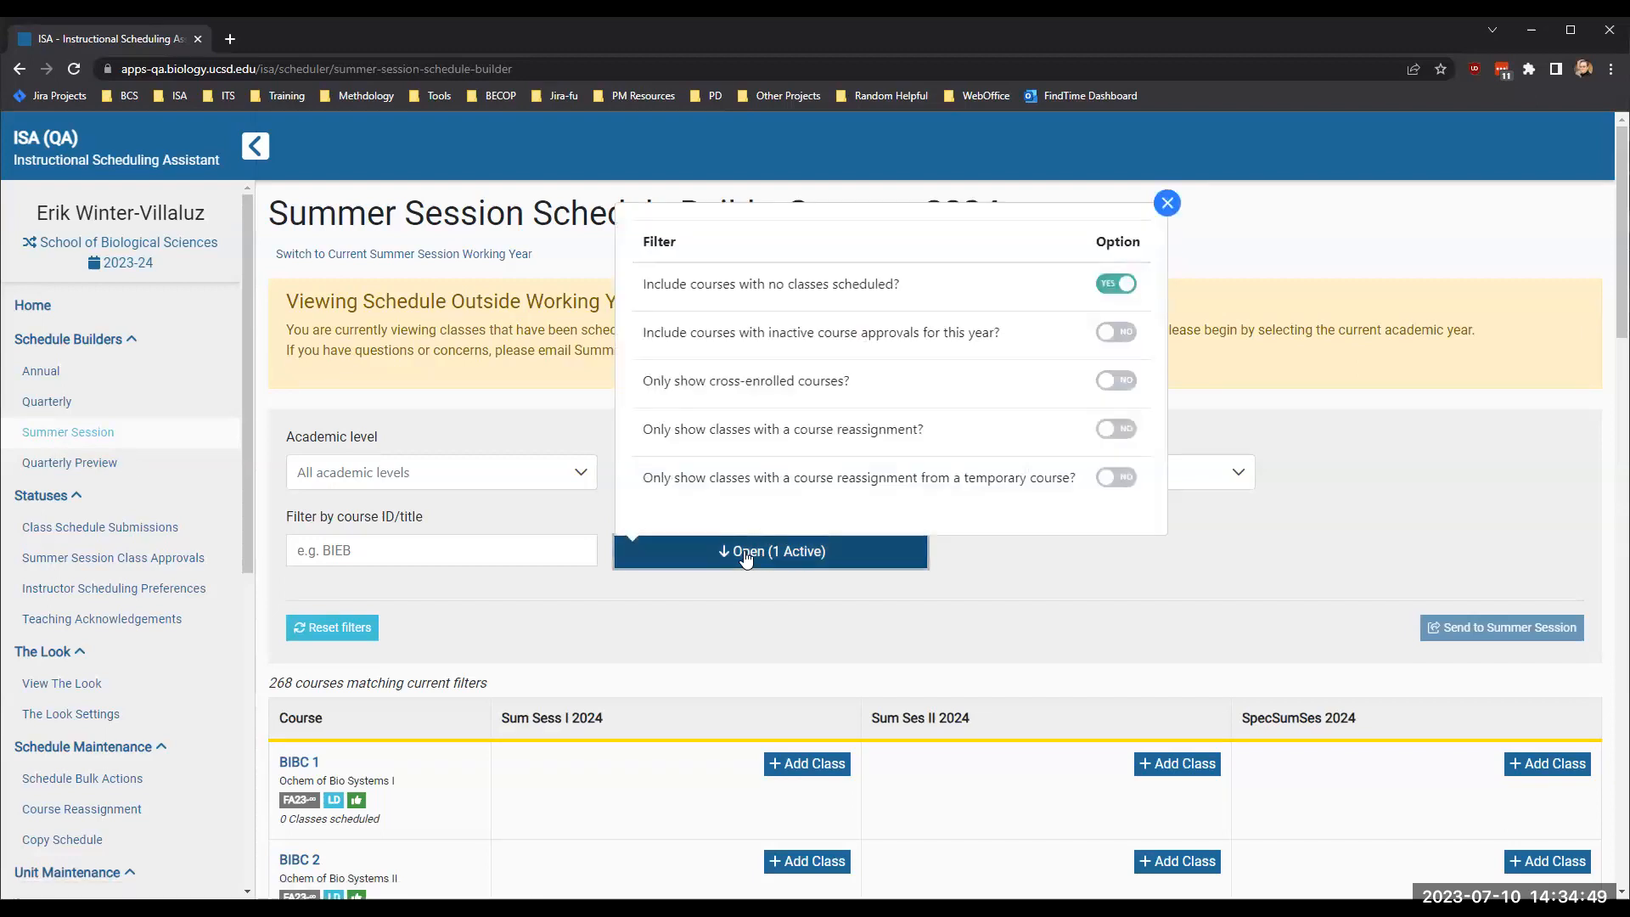
left_click(1118, 381)
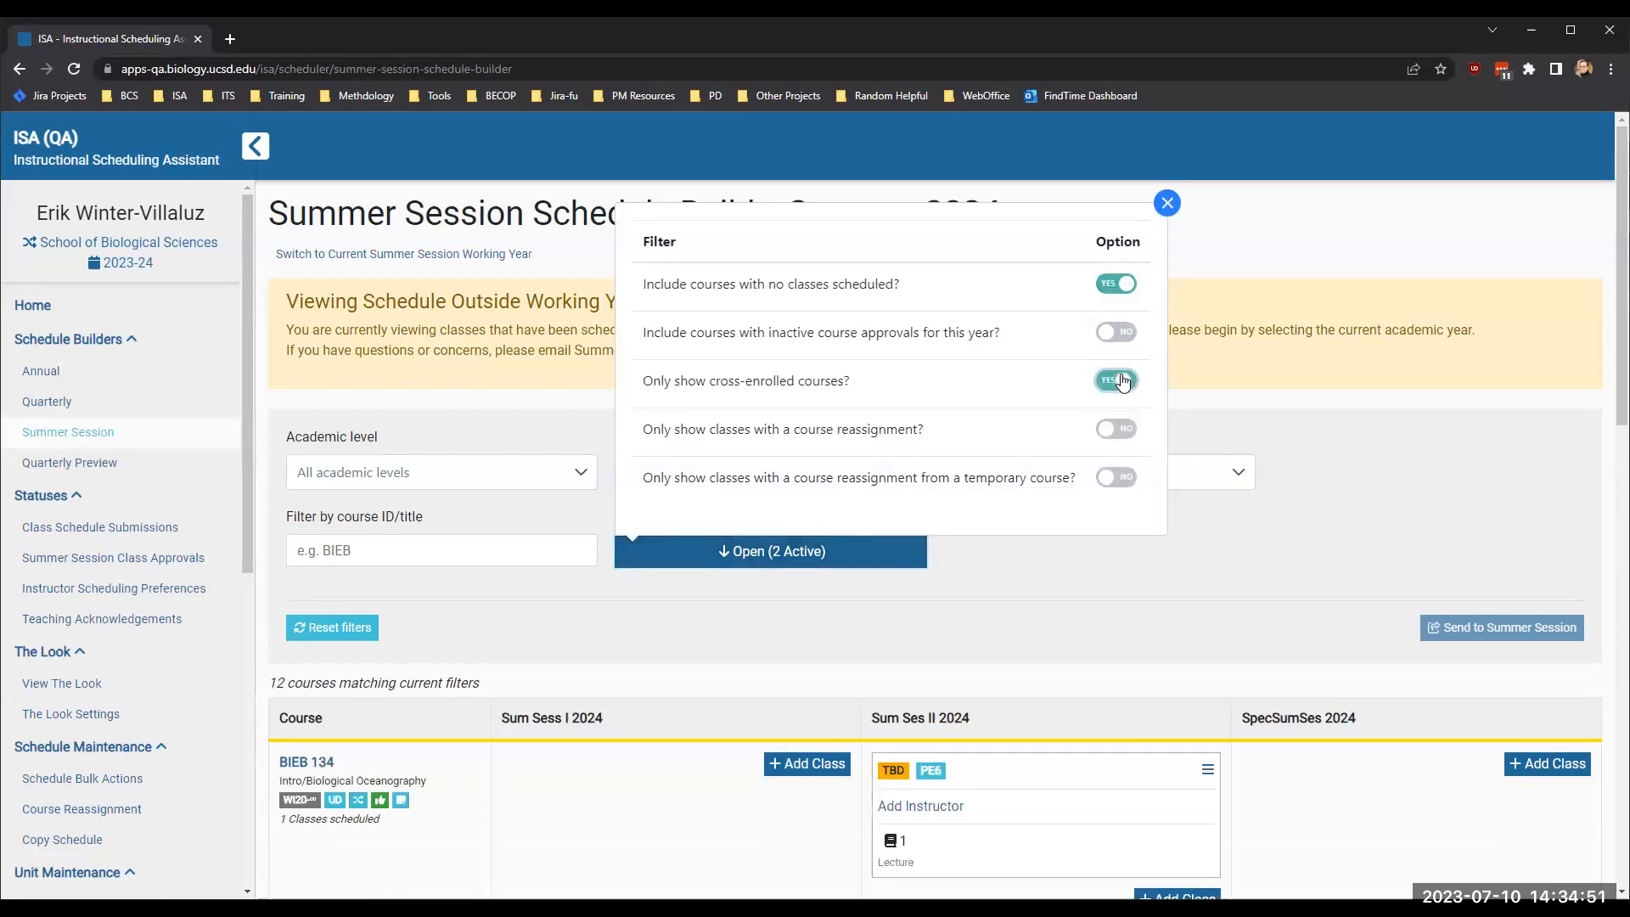
left_click(1226, 593)
- Open all details of BIEB 134's Sum Ses II 2024 class and check its linked classes and cross-enrolled course
scroll(1178, 620, "down", 4)
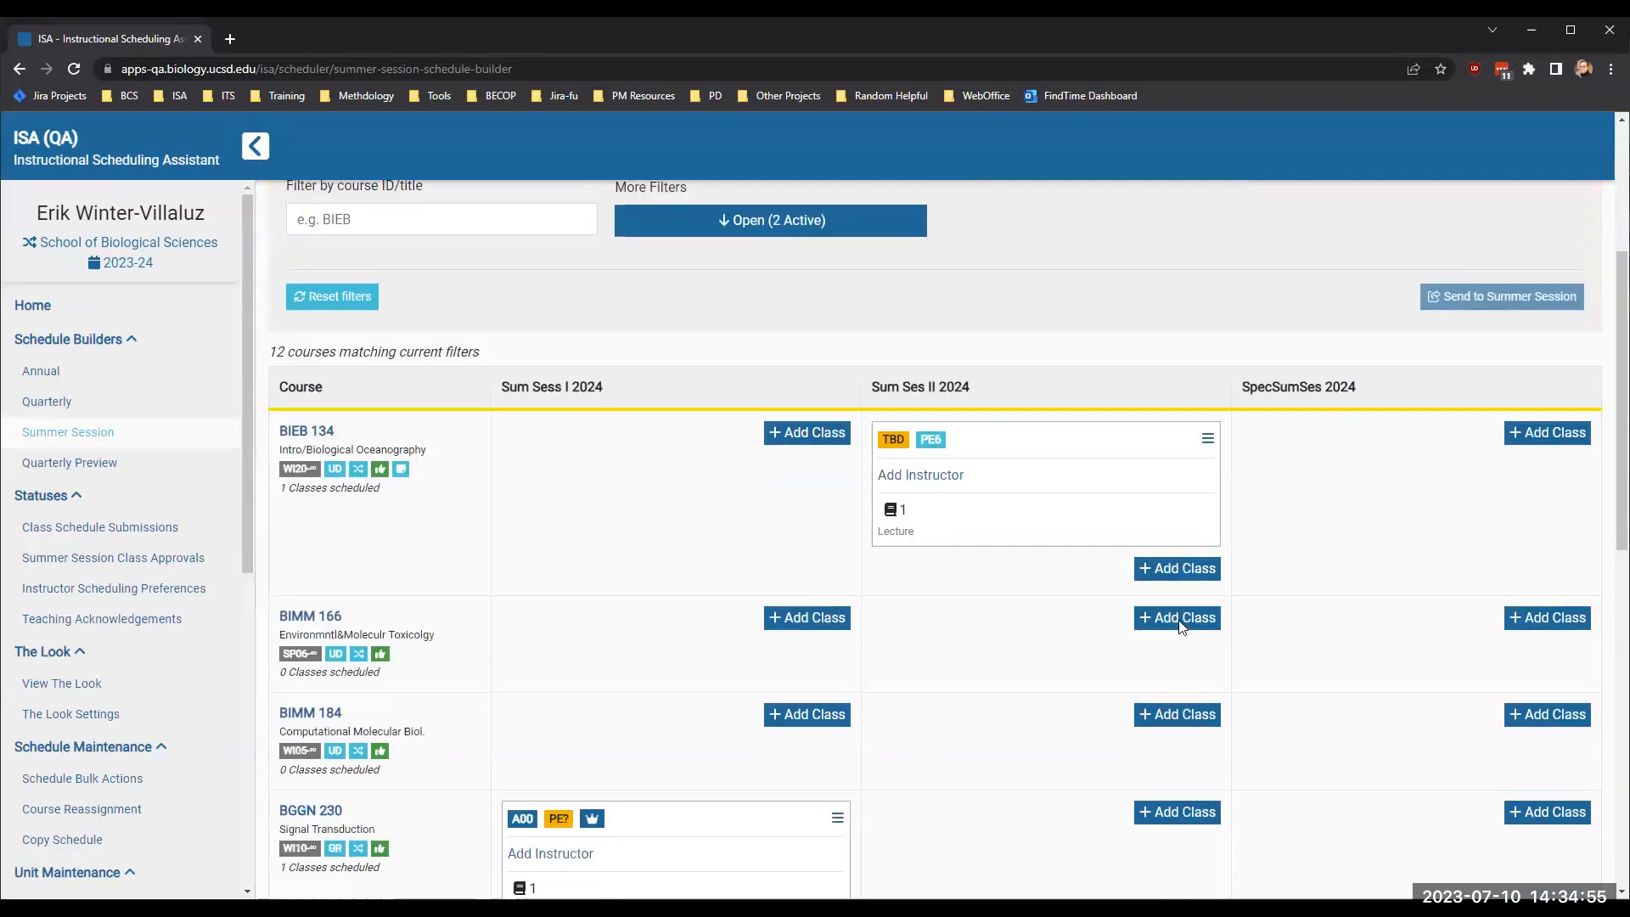
scroll(1180, 624, "down", 2)
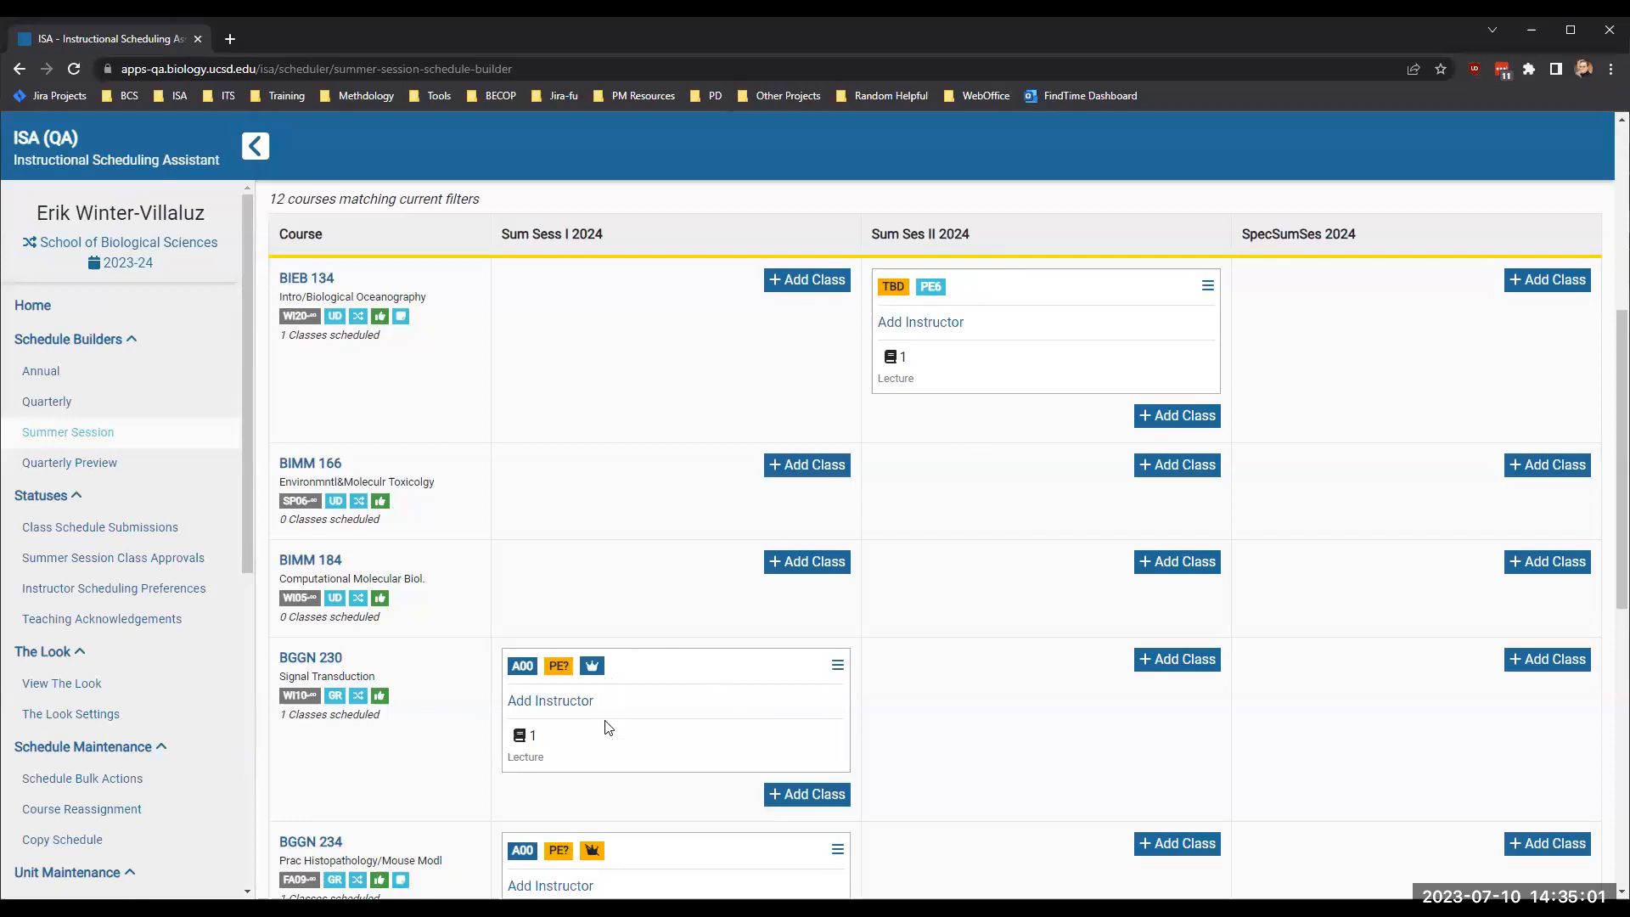
scroll(605, 728, "down", 9)
scroll(605, 727, "up", 10)
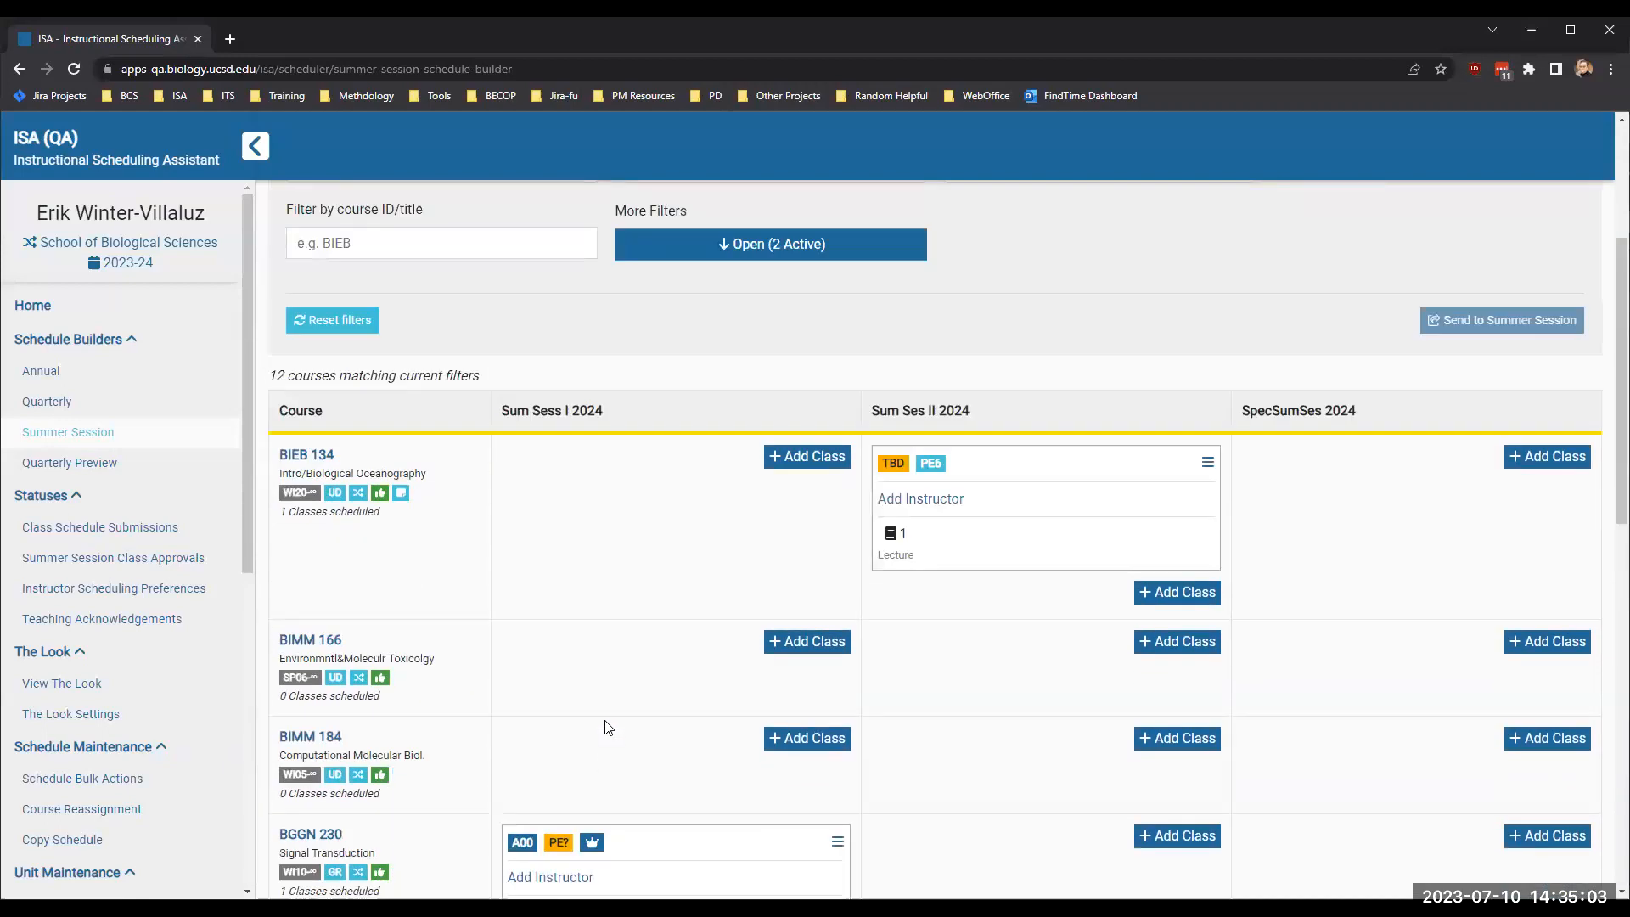
left_click(1207, 769)
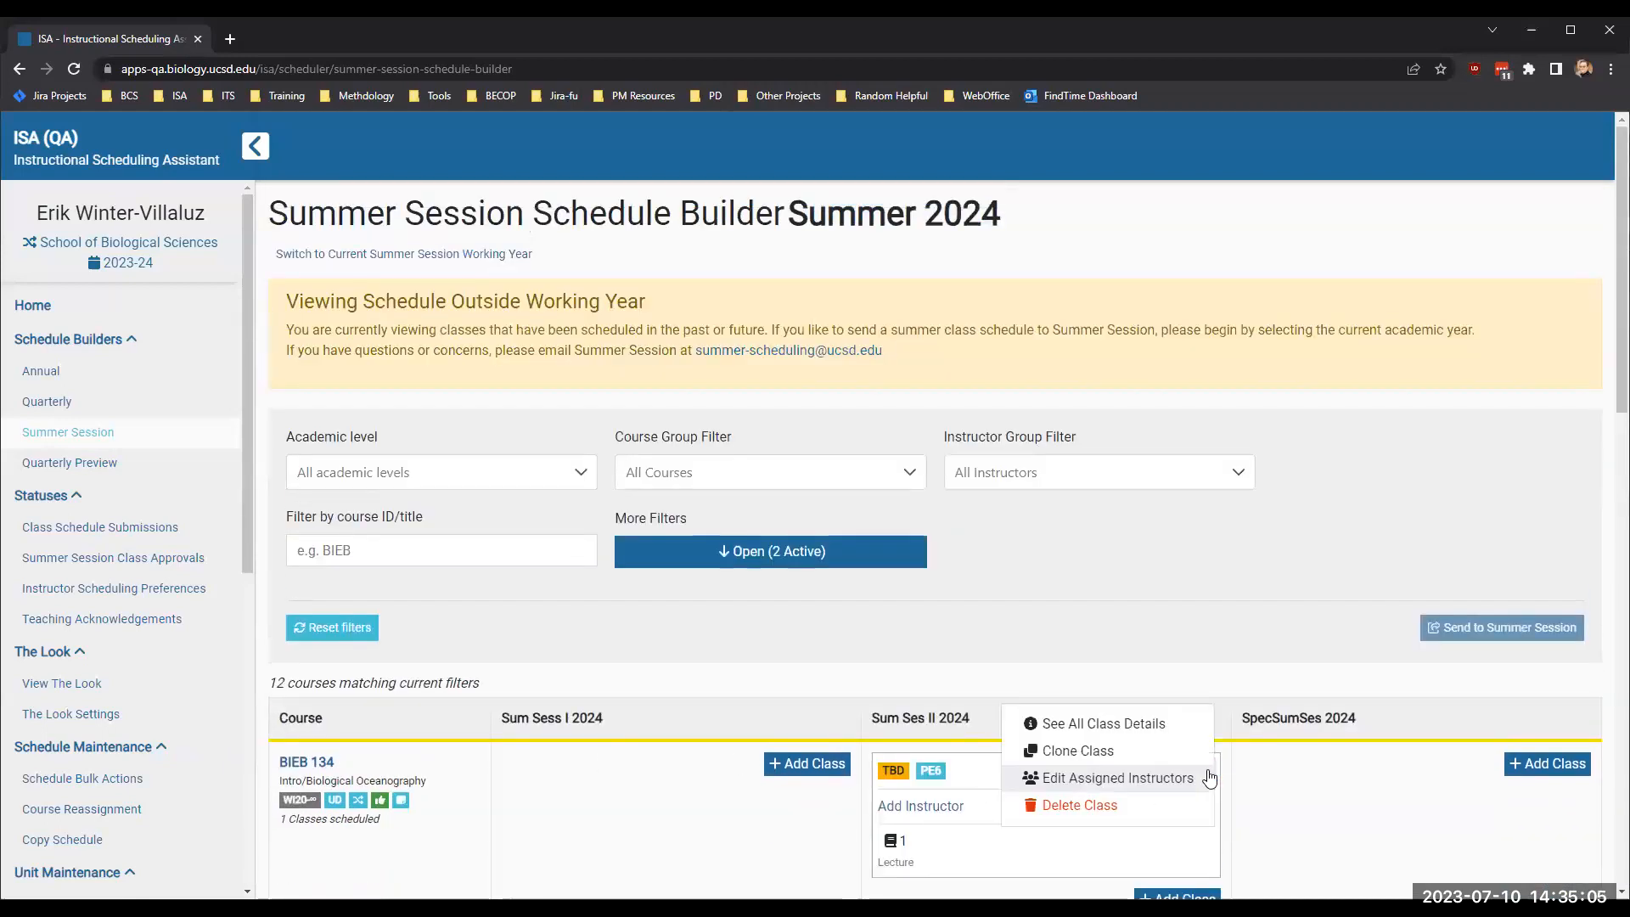
left_click(1093, 729)
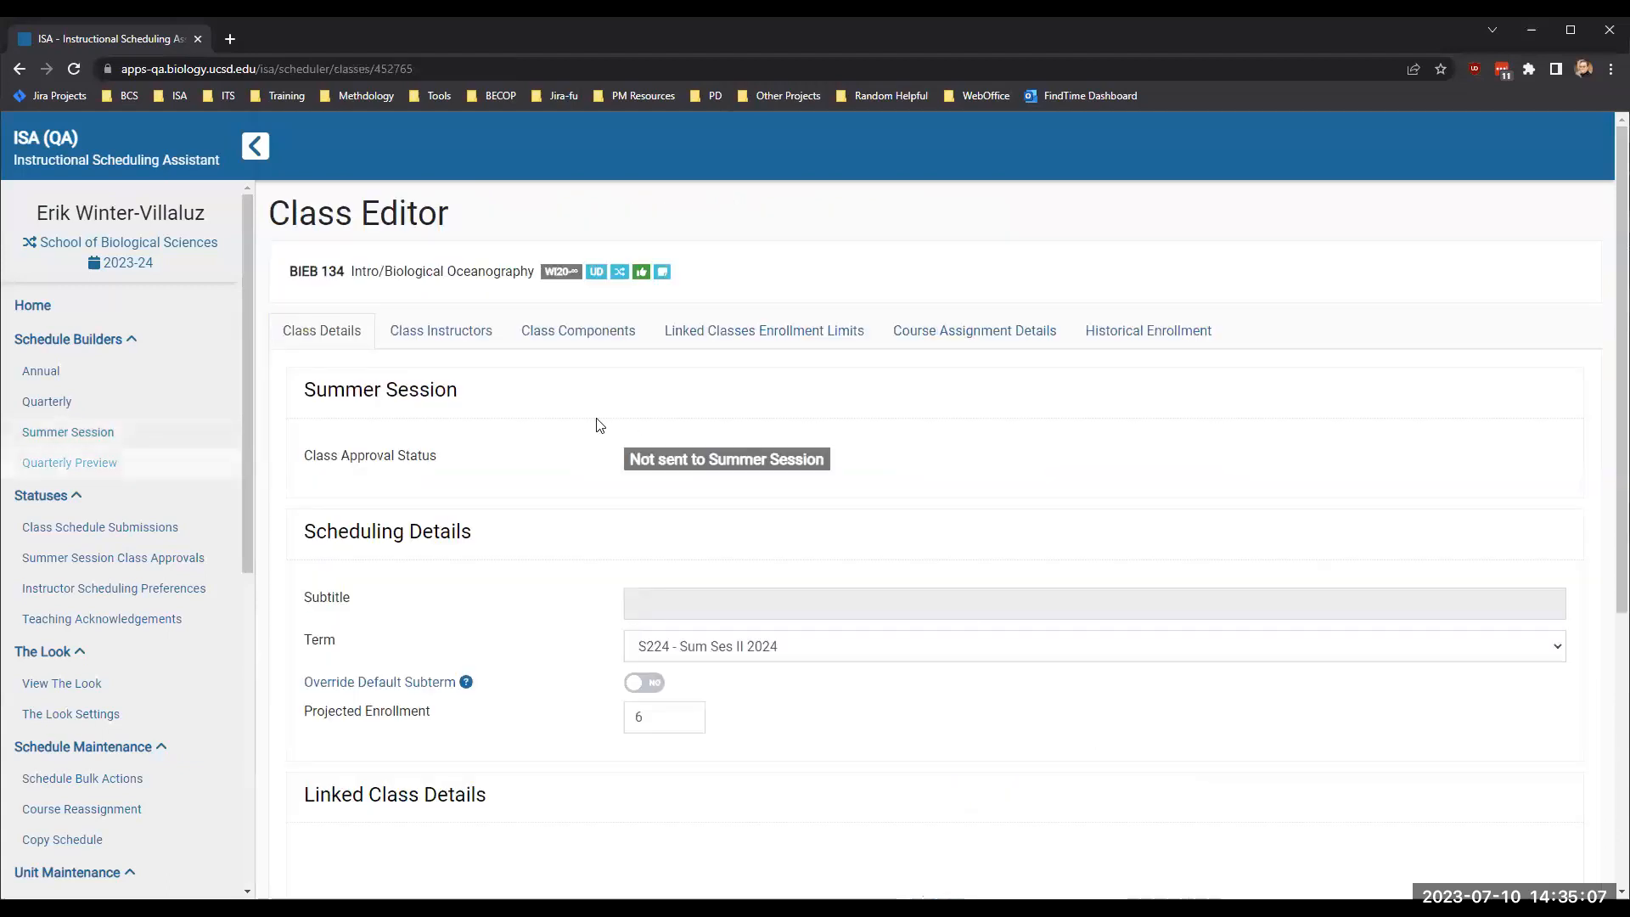
scroll(556, 662, "down", 3)
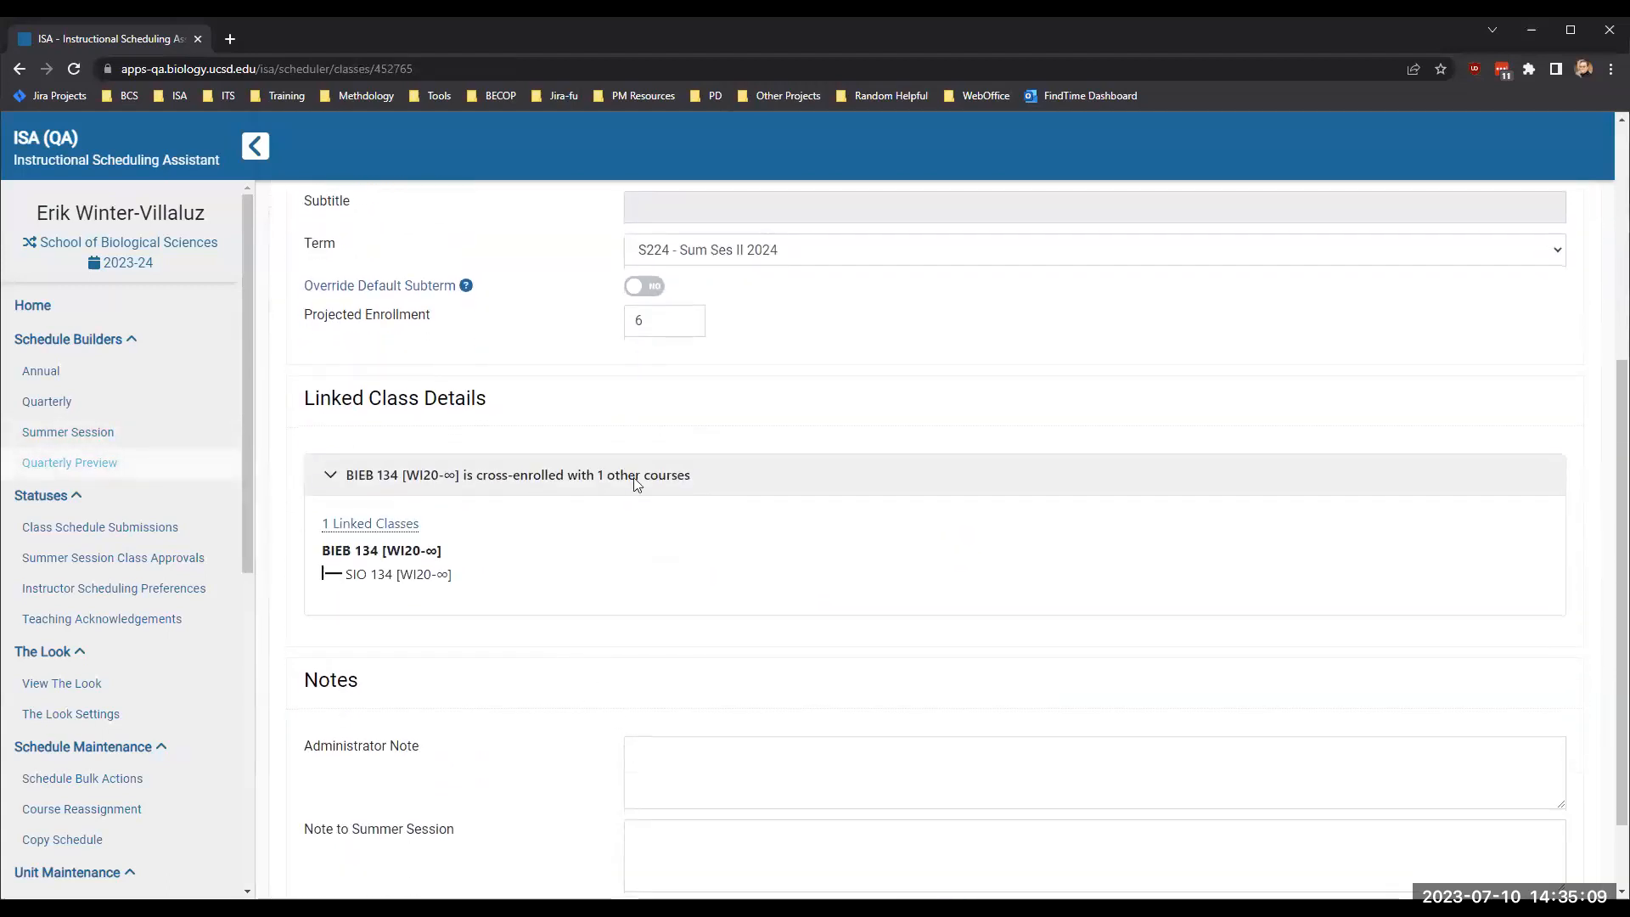
scroll(632, 467, "up", 2)
scroll(631, 466, "up", 2)
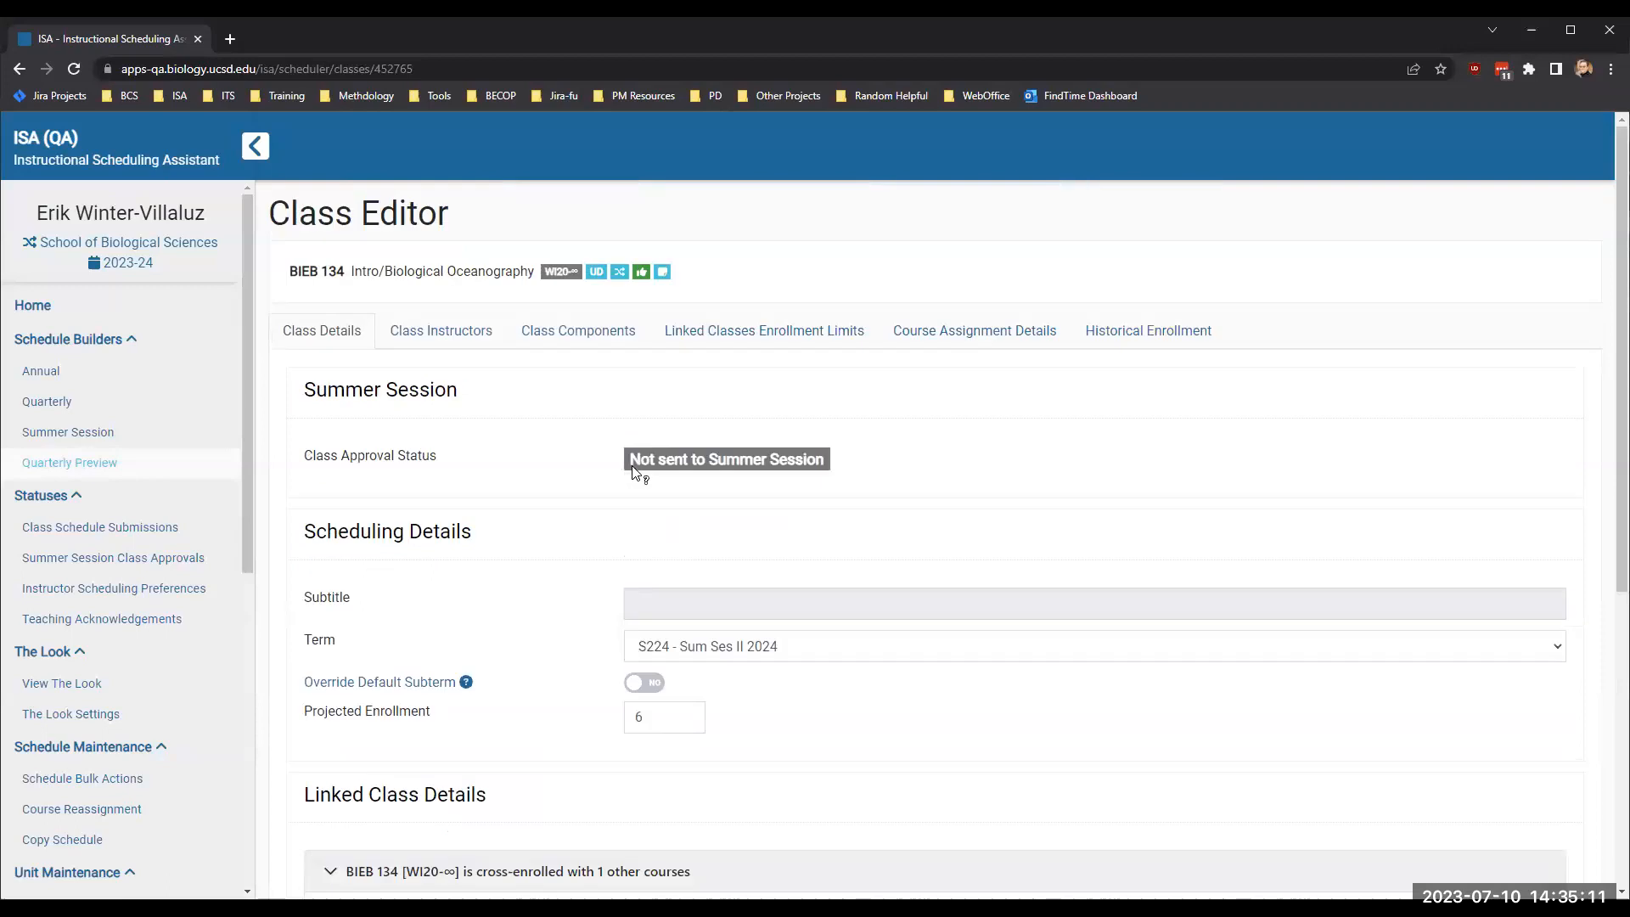
mouse_move(624, 273)
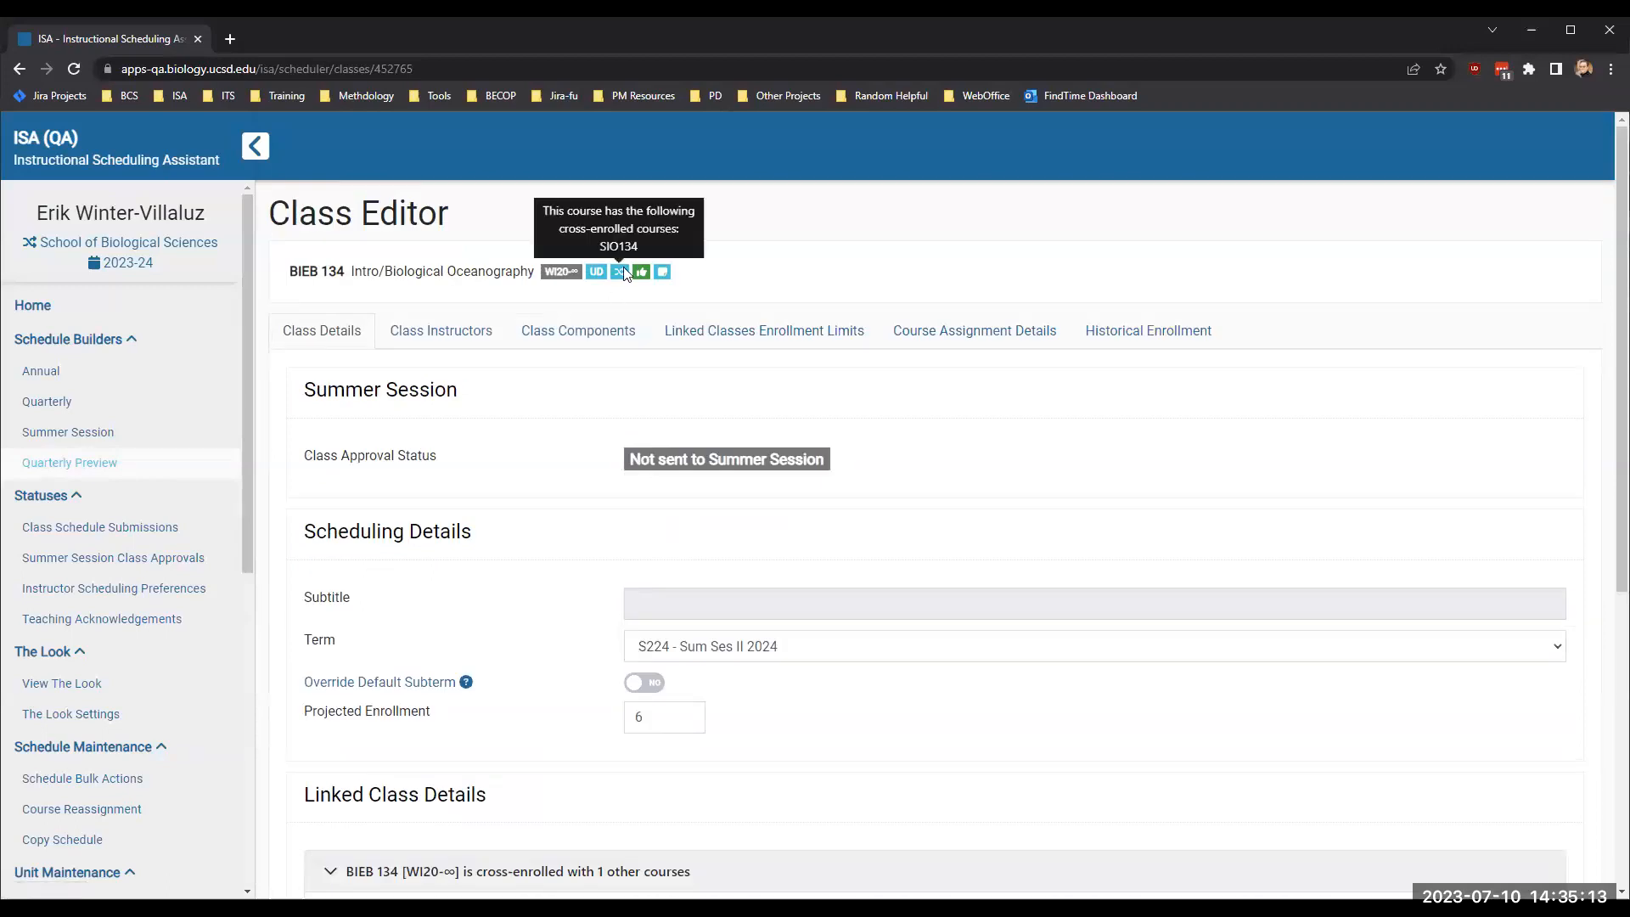
scroll(584, 658, "down", 6)
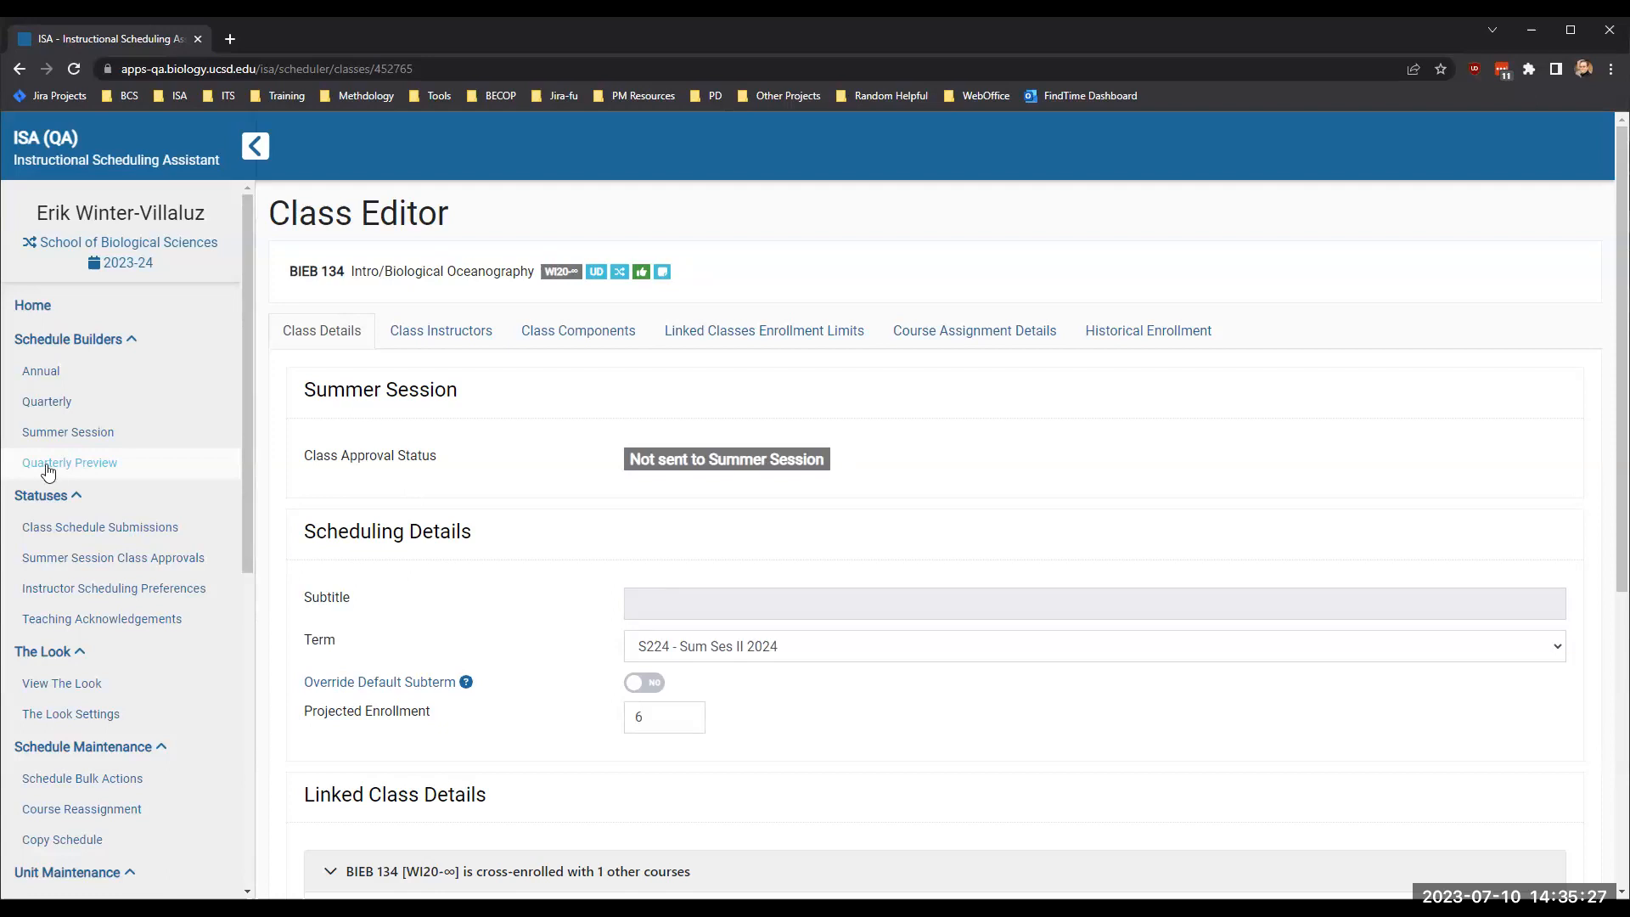
- Return to the Summer 2024 schedule builder, reload it, and filter again for cross-enrolled courses only
left_click(67, 433)
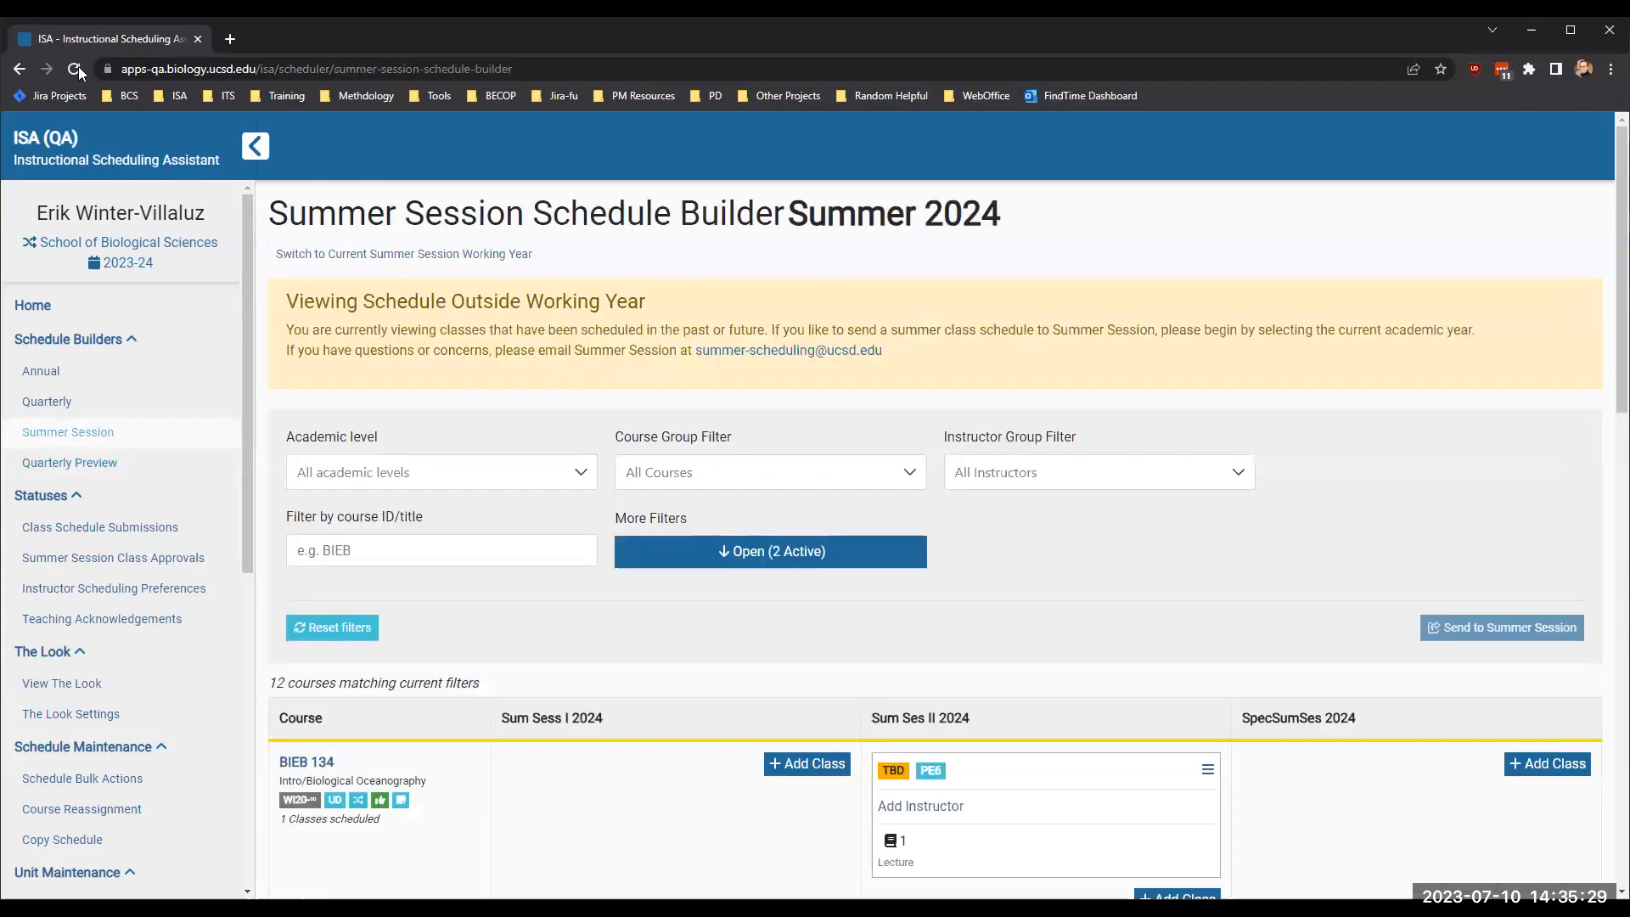
left_click(76, 69)
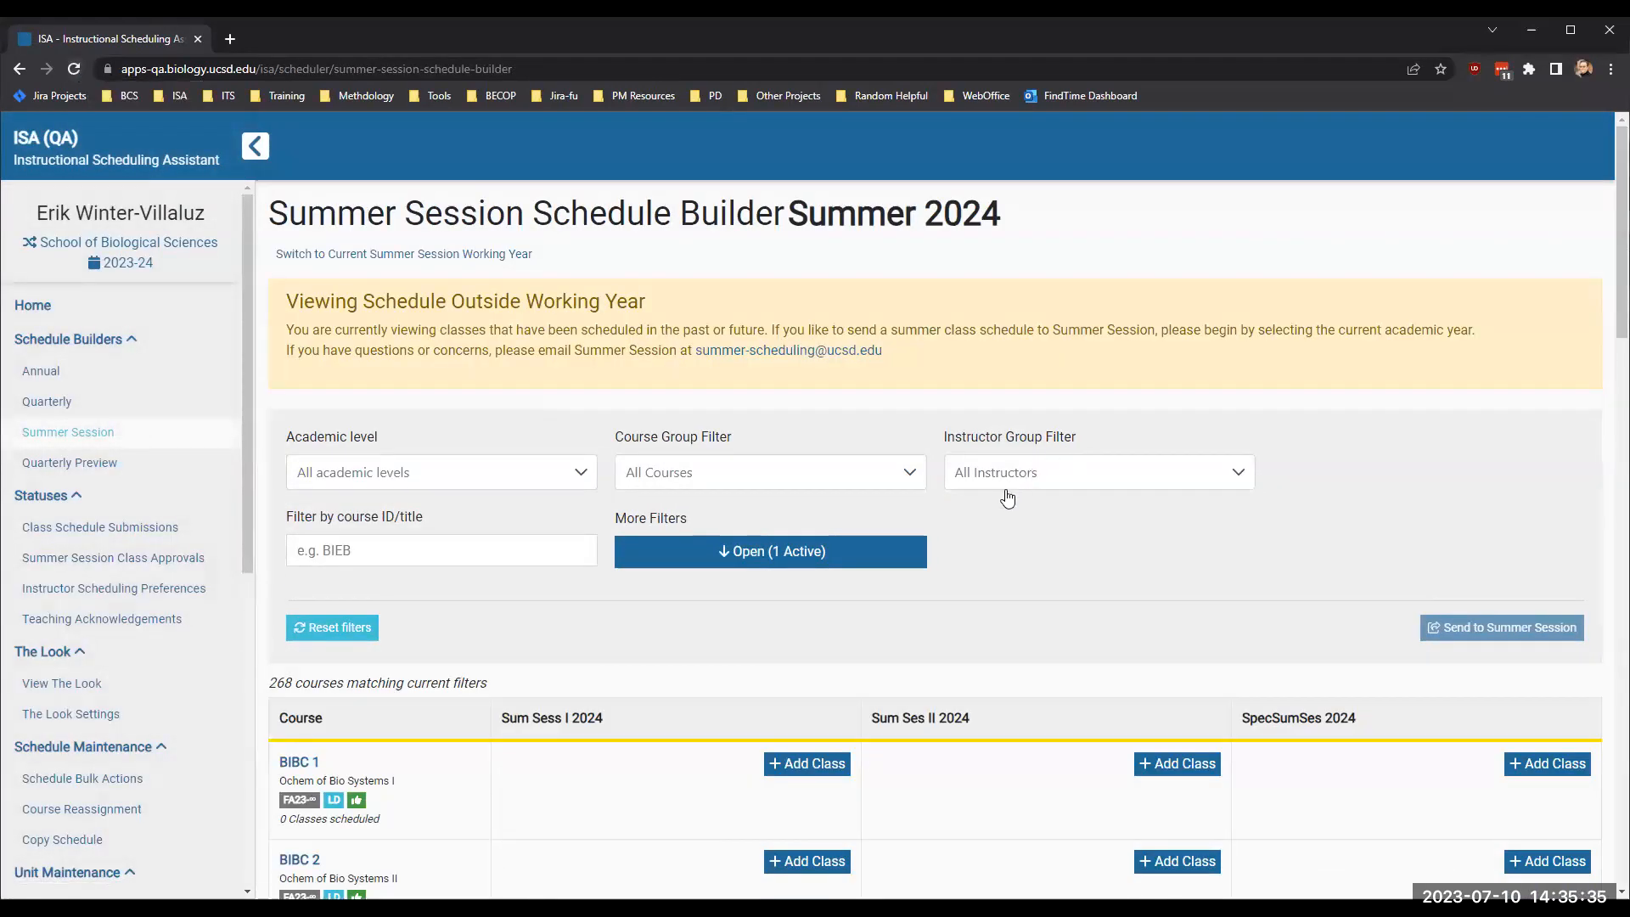
left_click(730, 552)
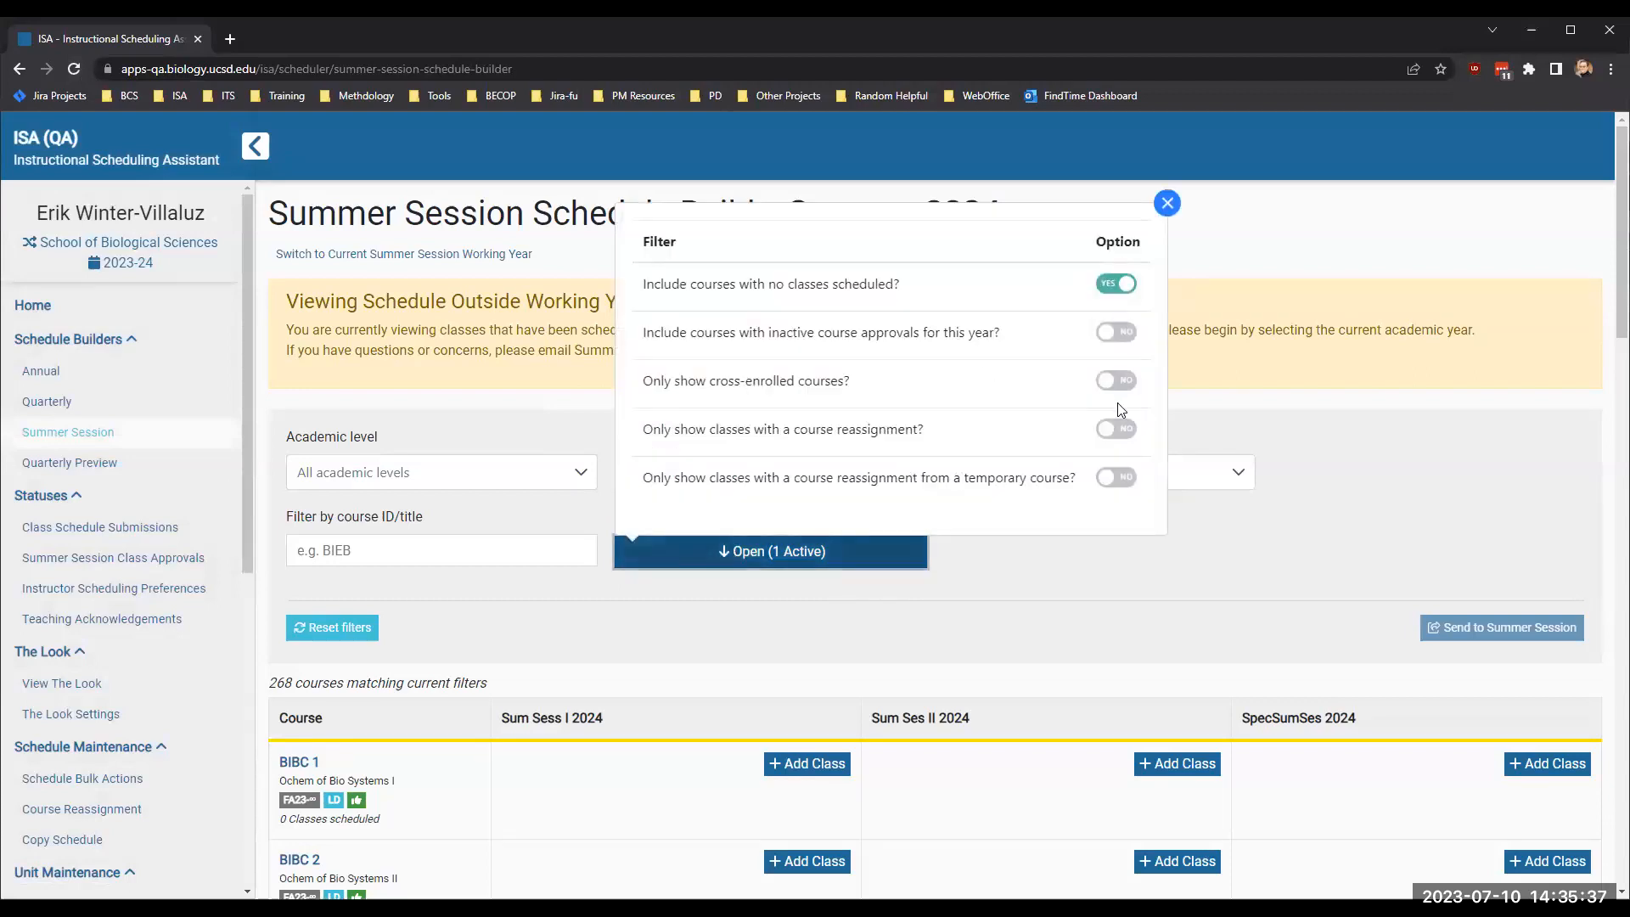
left_click(1119, 382)
left_click(1289, 640)
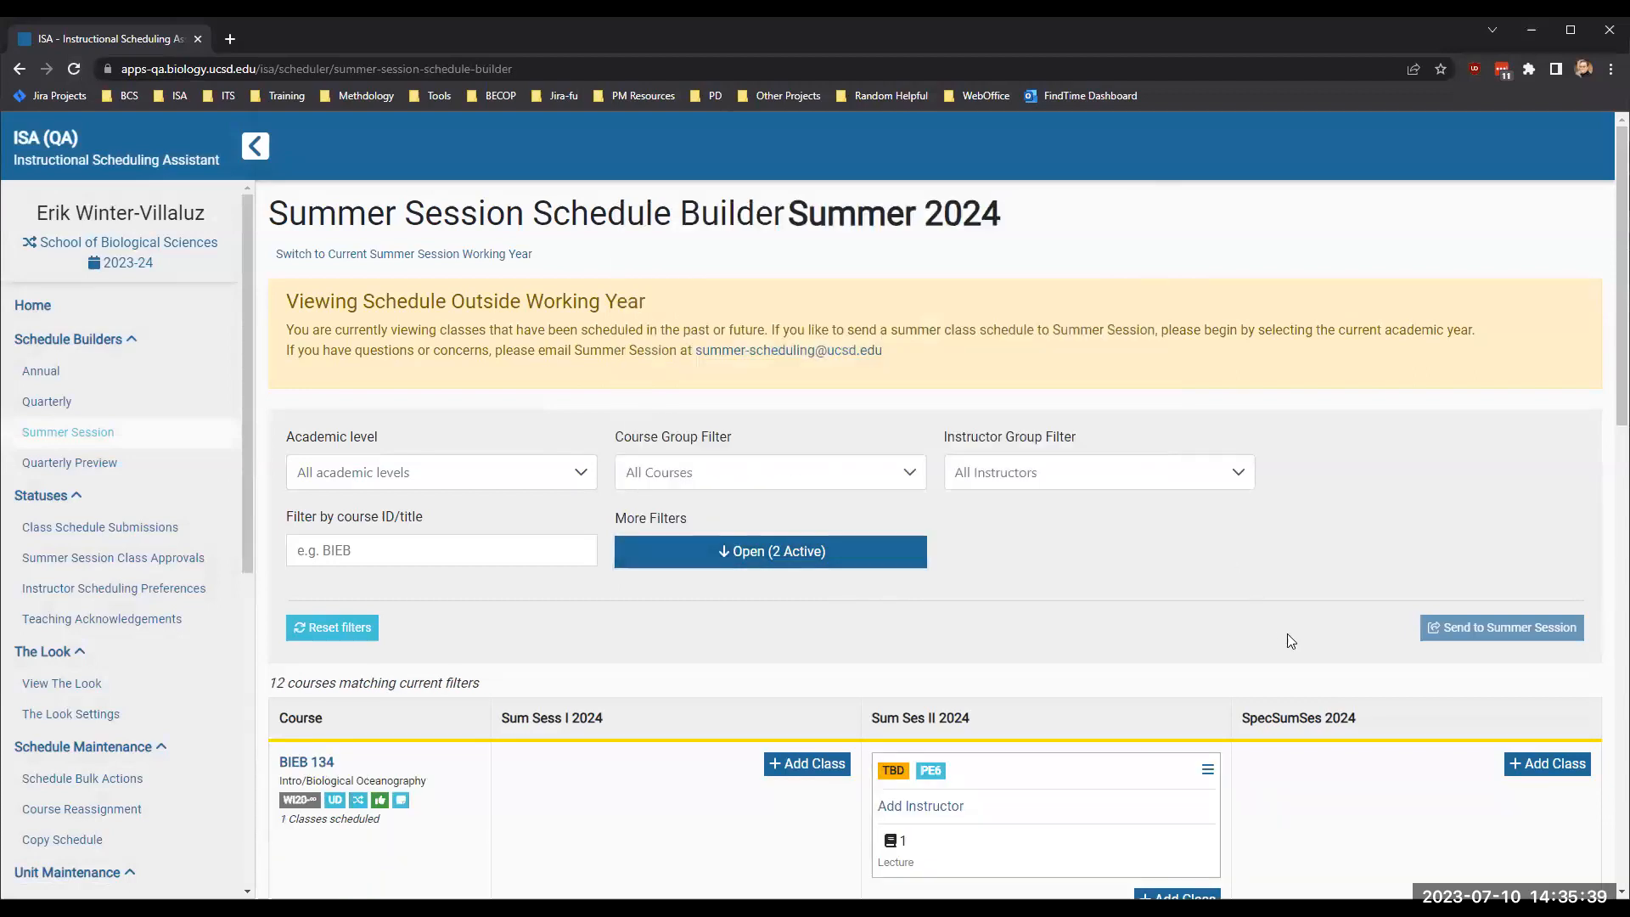
- Reopen BIEB 134's Sum Ses II 2024 class from the filtered schedule and examine its scheduling and linked class details
scroll(1057, 806, "down", 3)
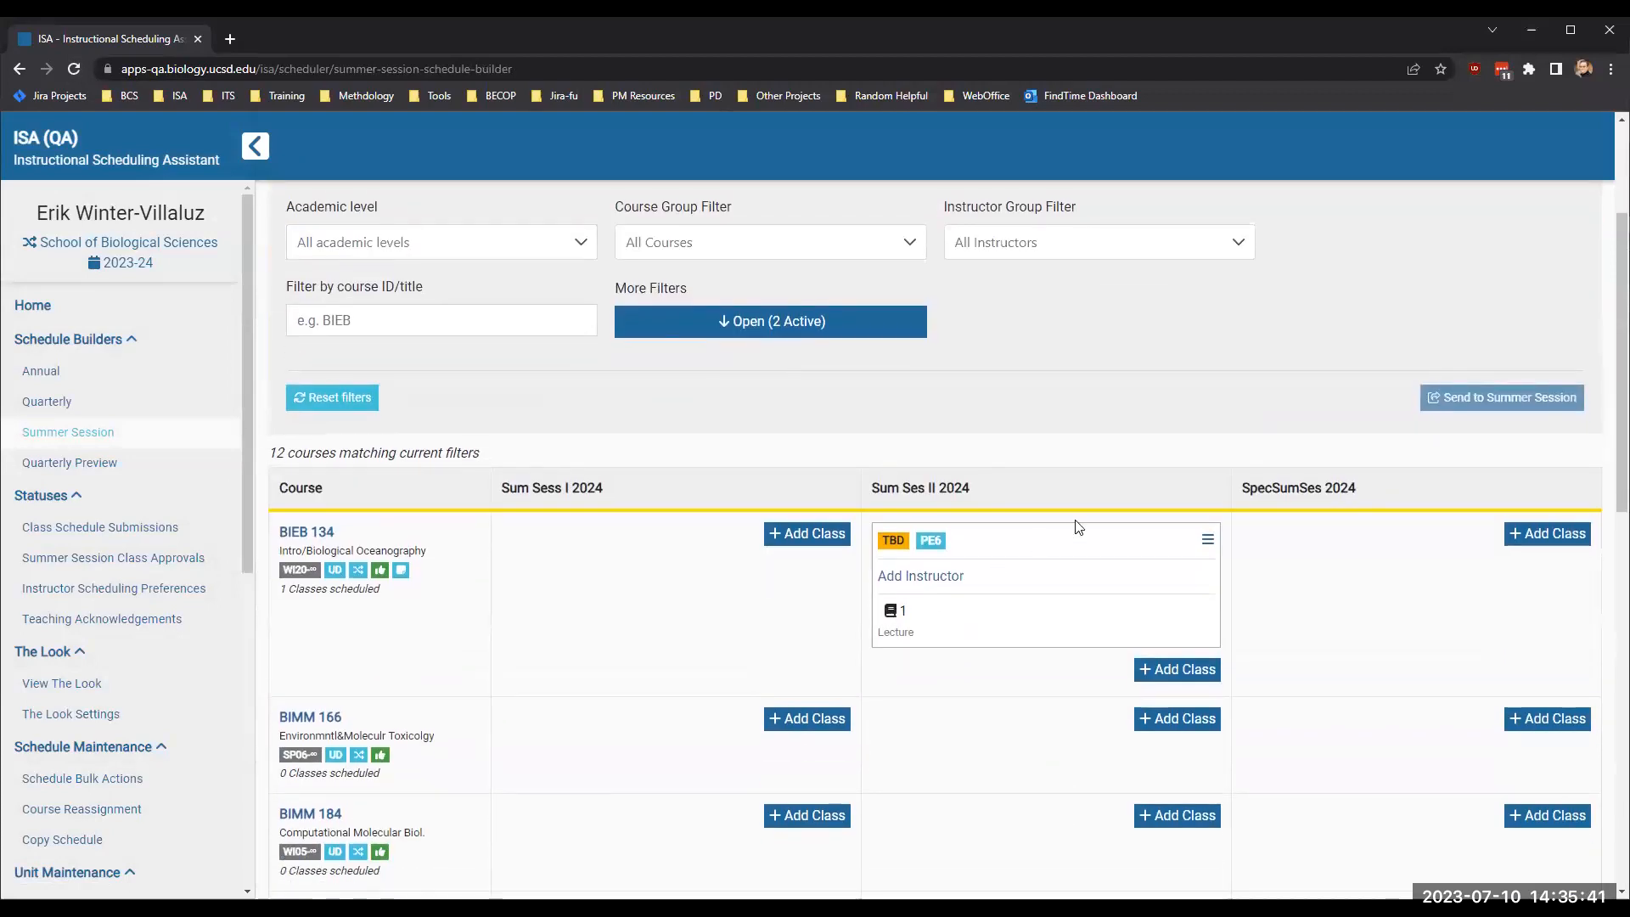
mouse_move(898, 539)
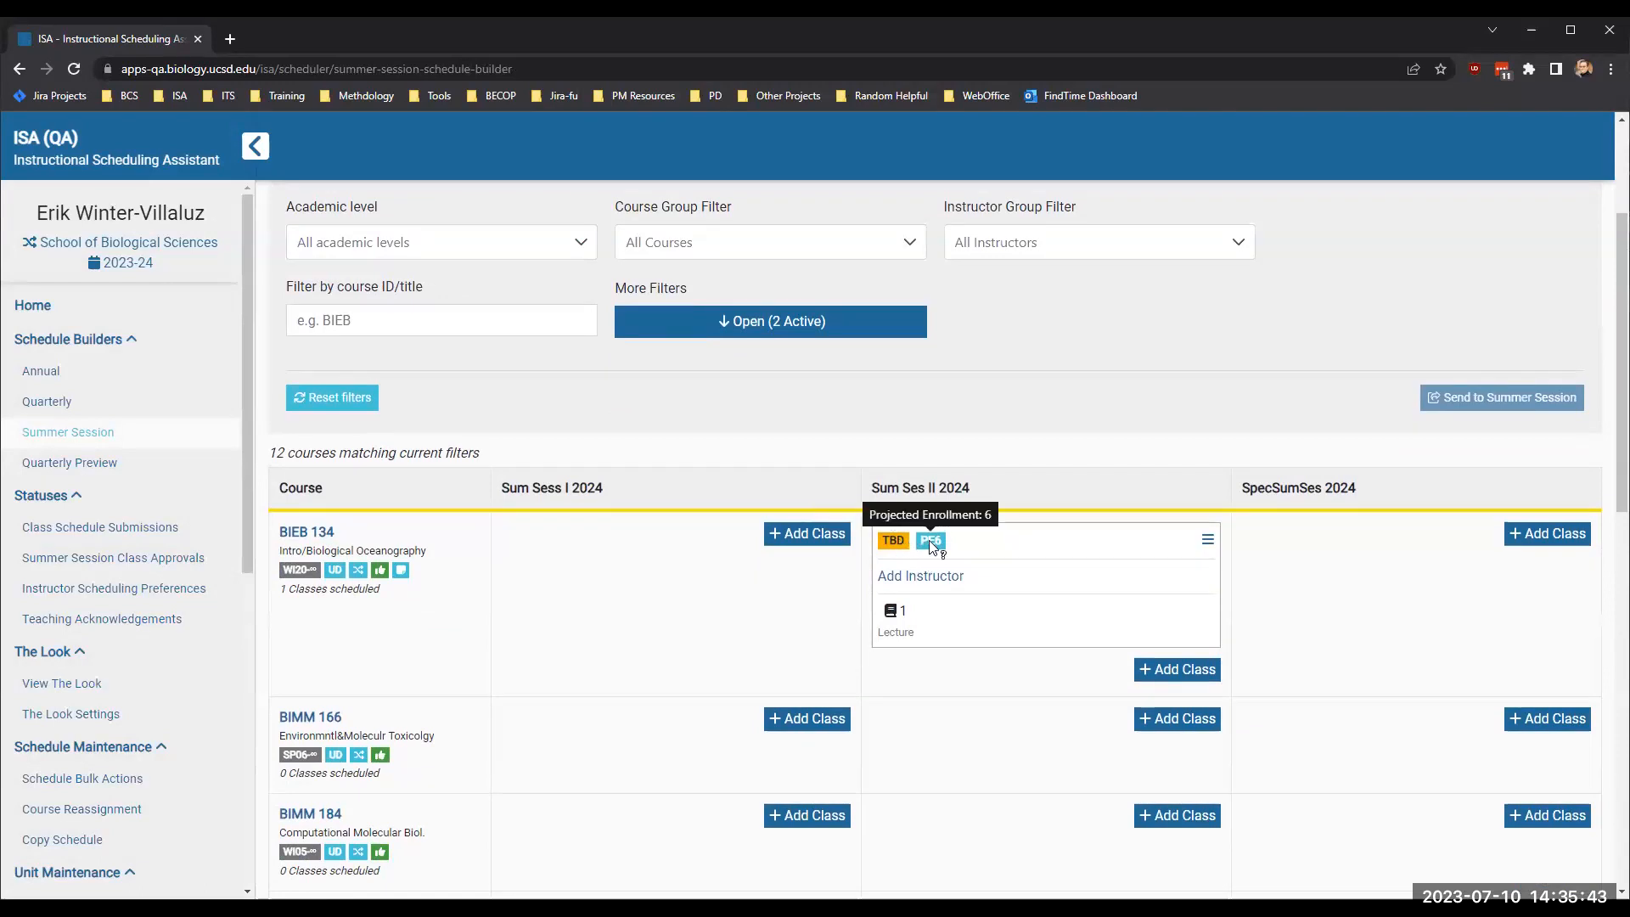
left_click(1207, 541)
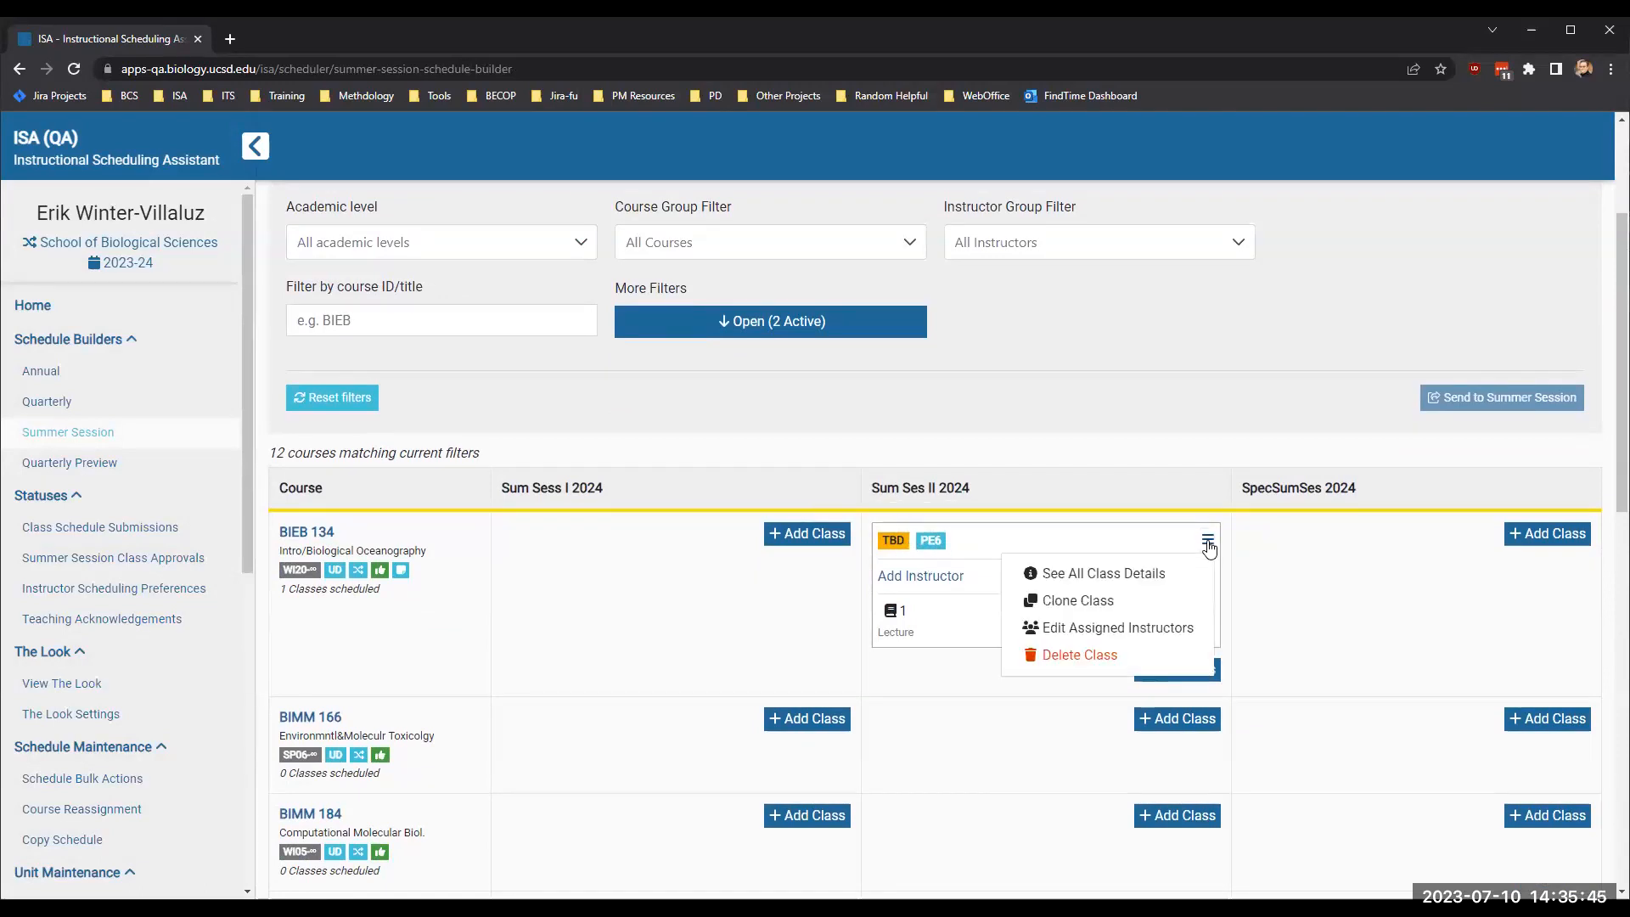
left_click(1176, 580)
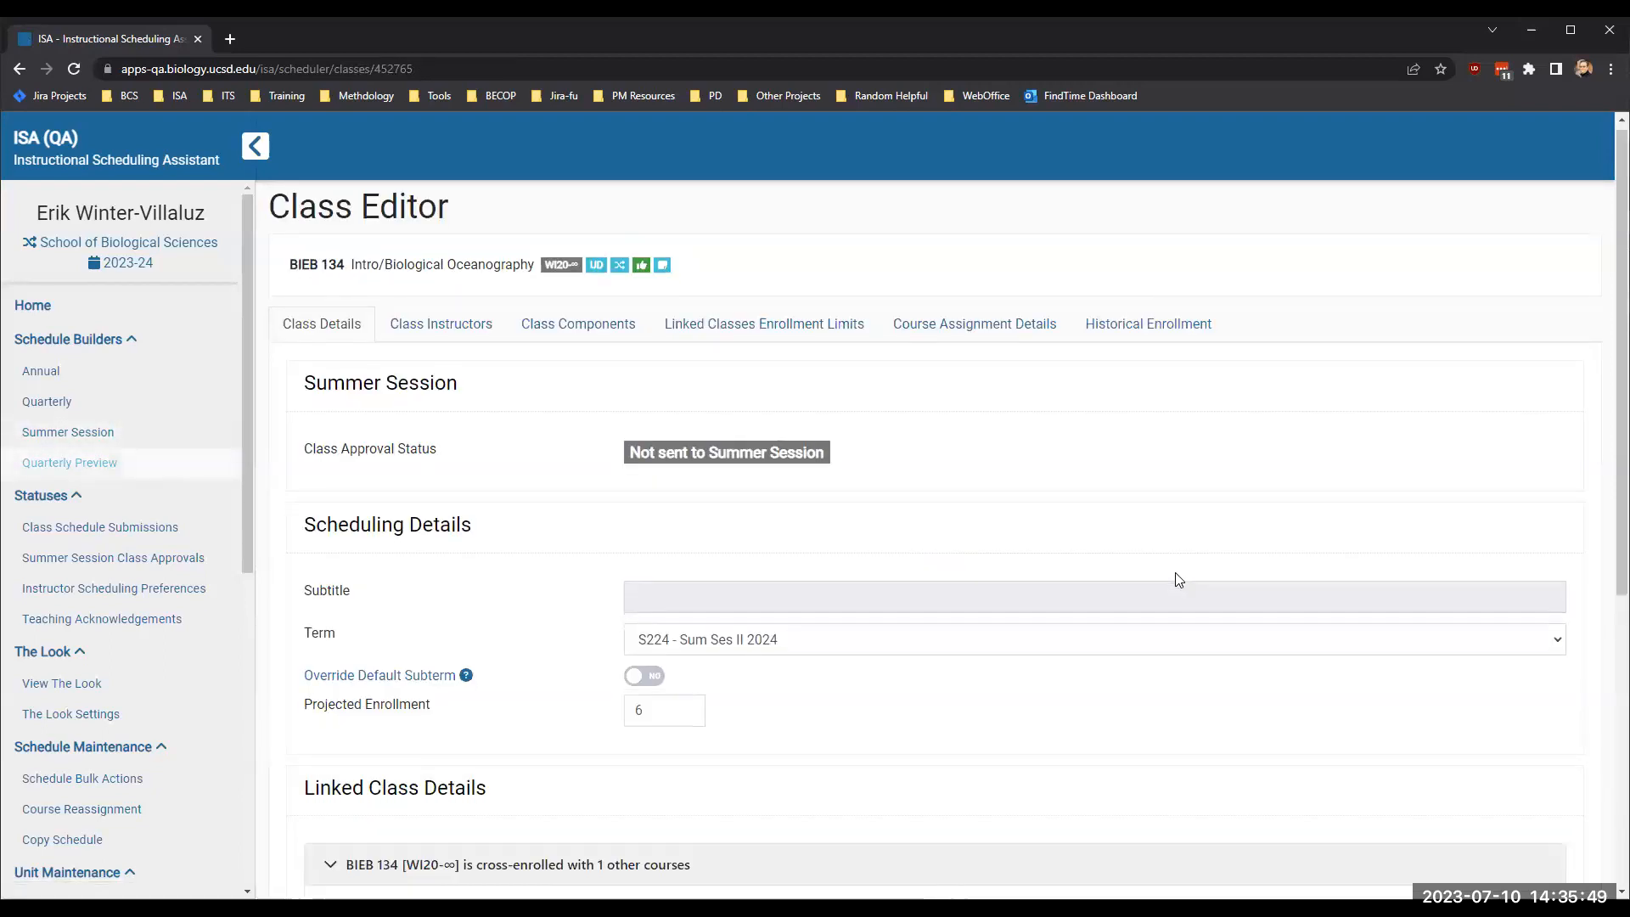
scroll(1178, 579, "down", 5)
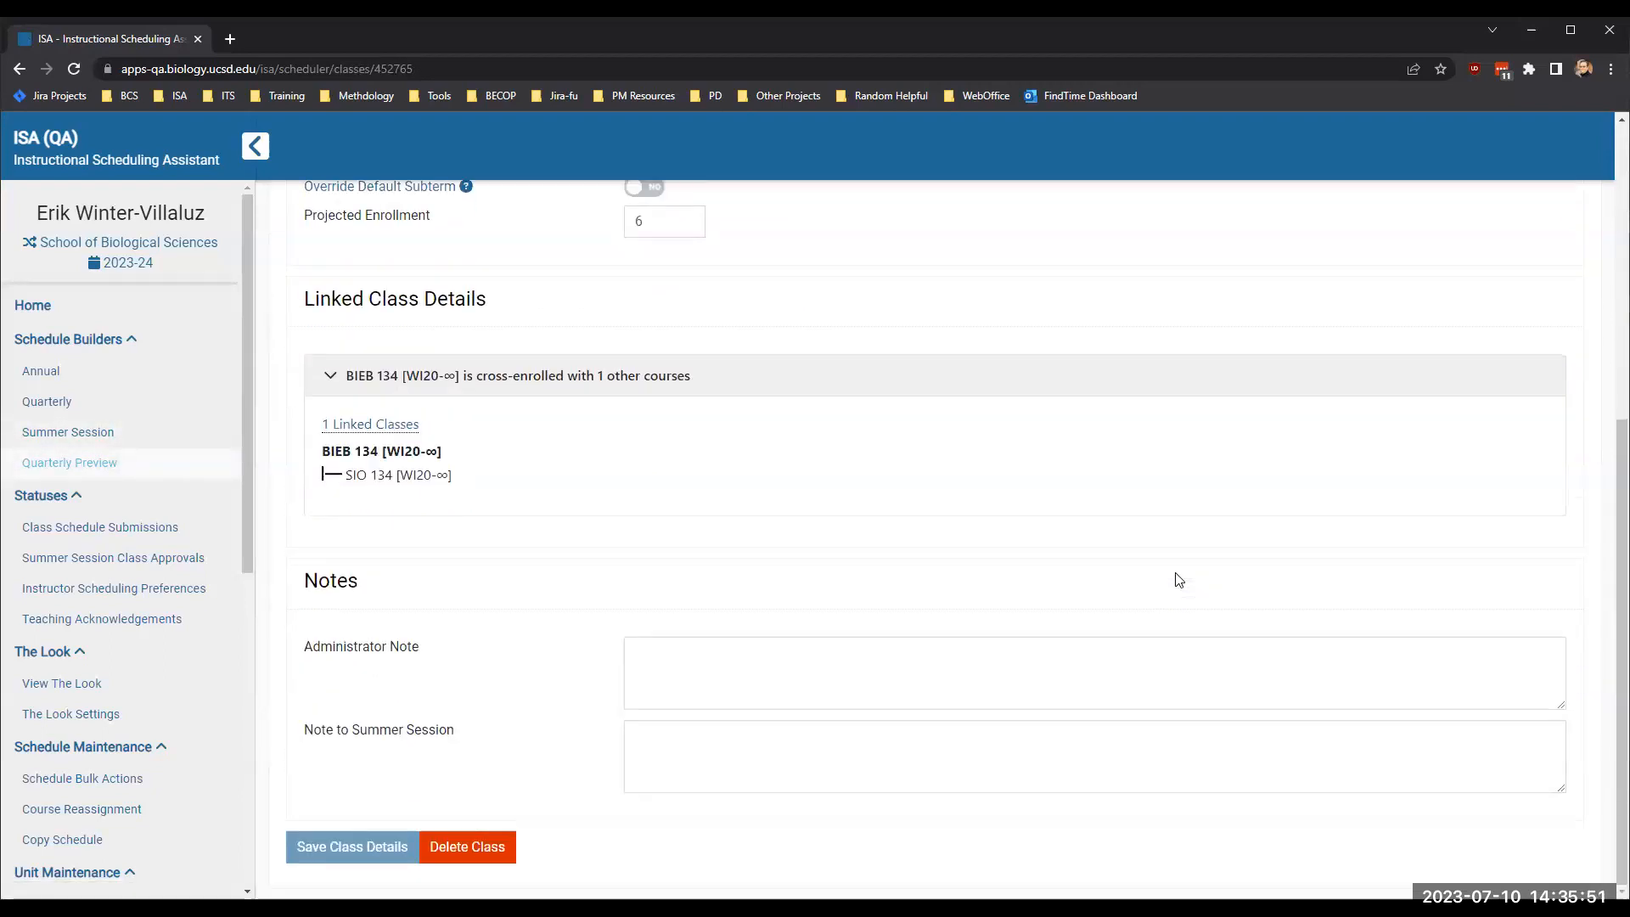
scroll(1178, 580, "up", 5)
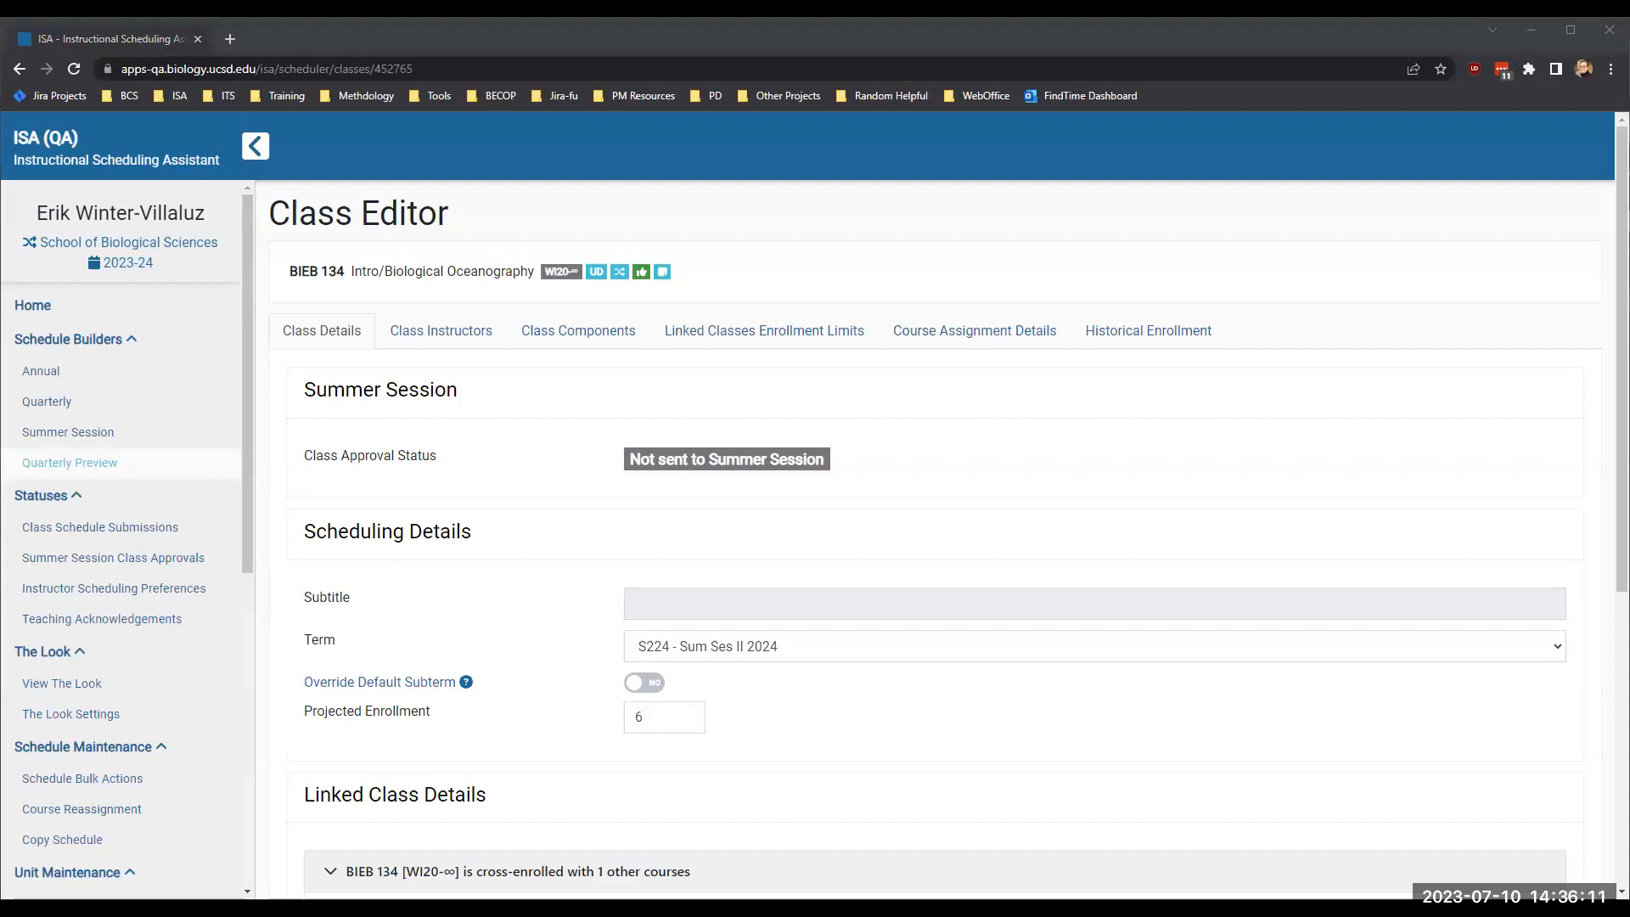
scroll(609, 613, "down", 5)
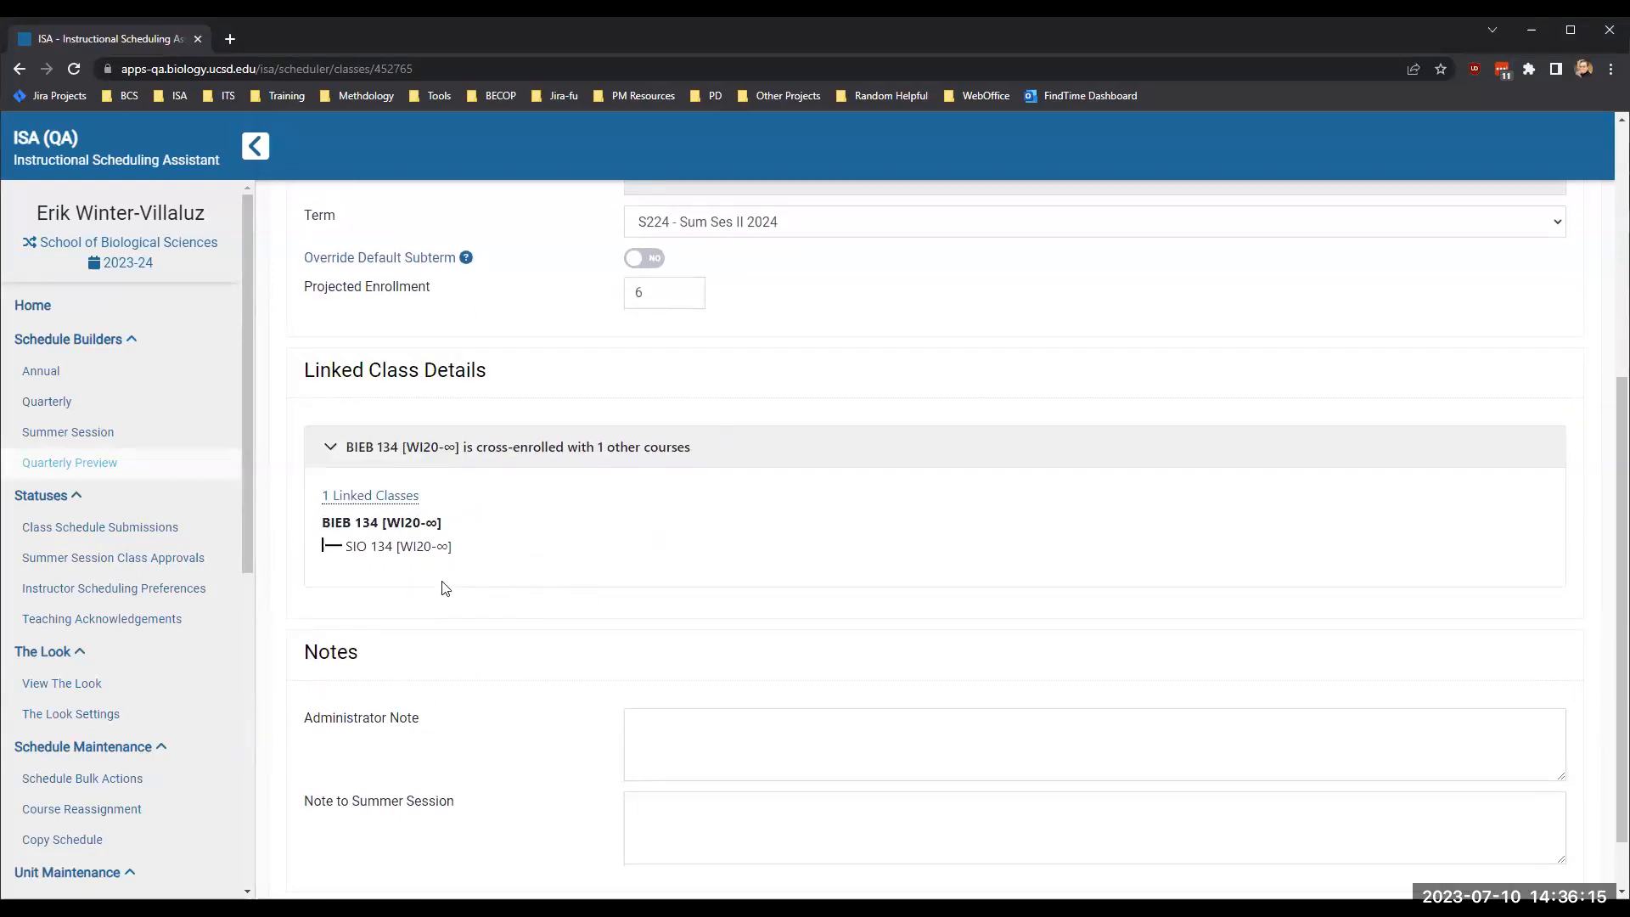
mouse_move(349, 500)
scroll(424, 549, "up", 5)
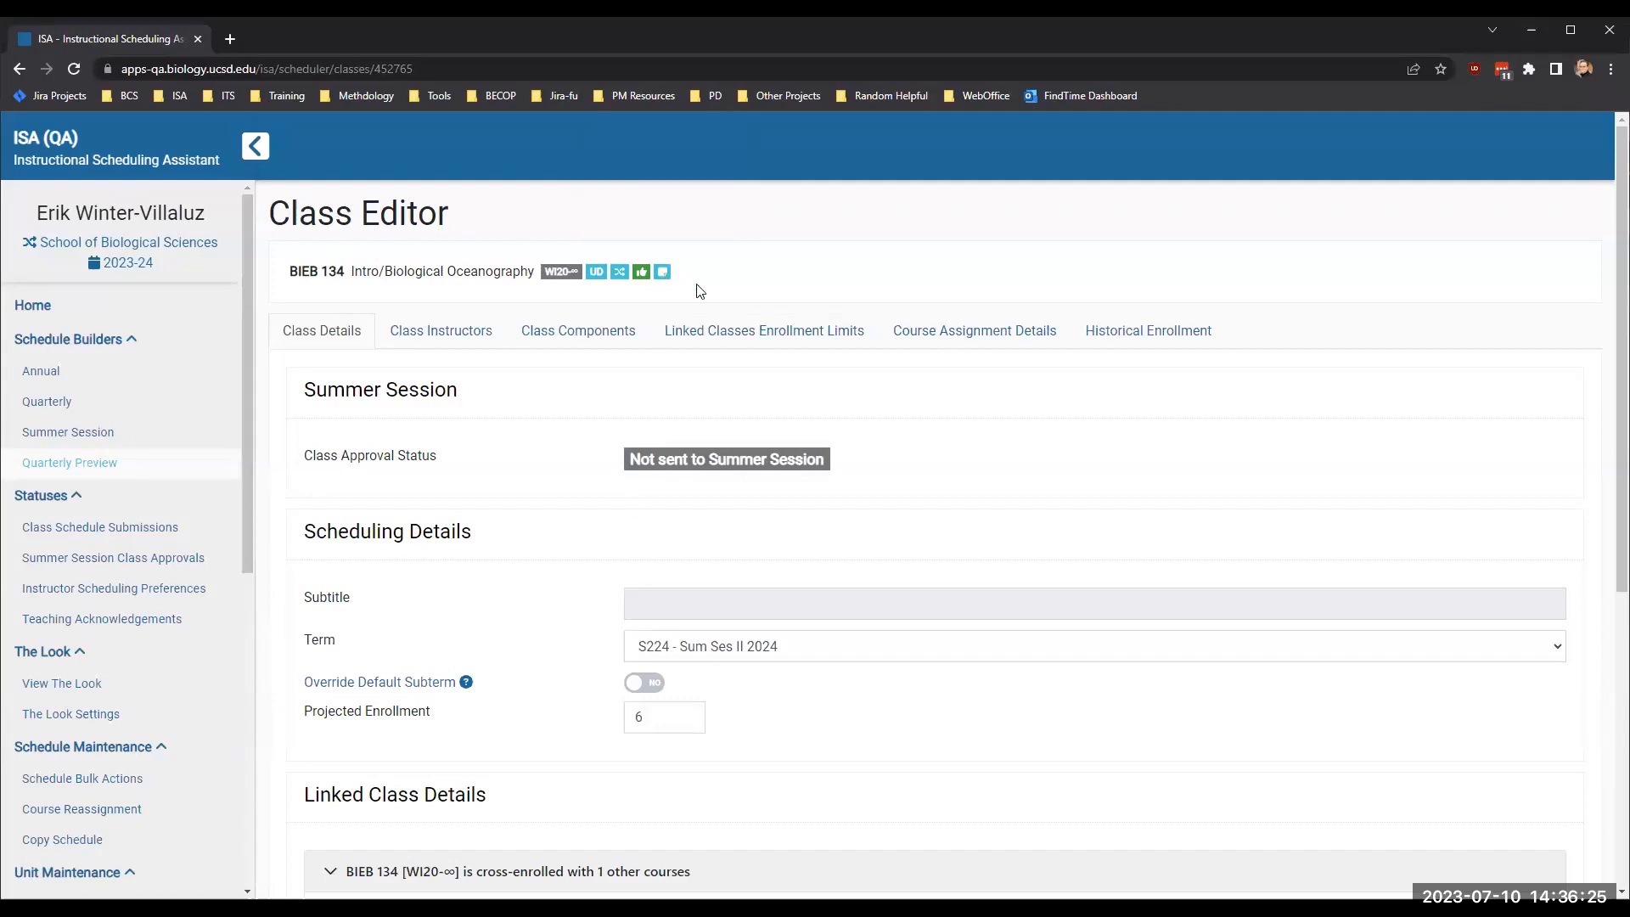
- Check BIEB 134's linked classes enrollment limits and class components, ending back on its class details
left_click(701, 340)
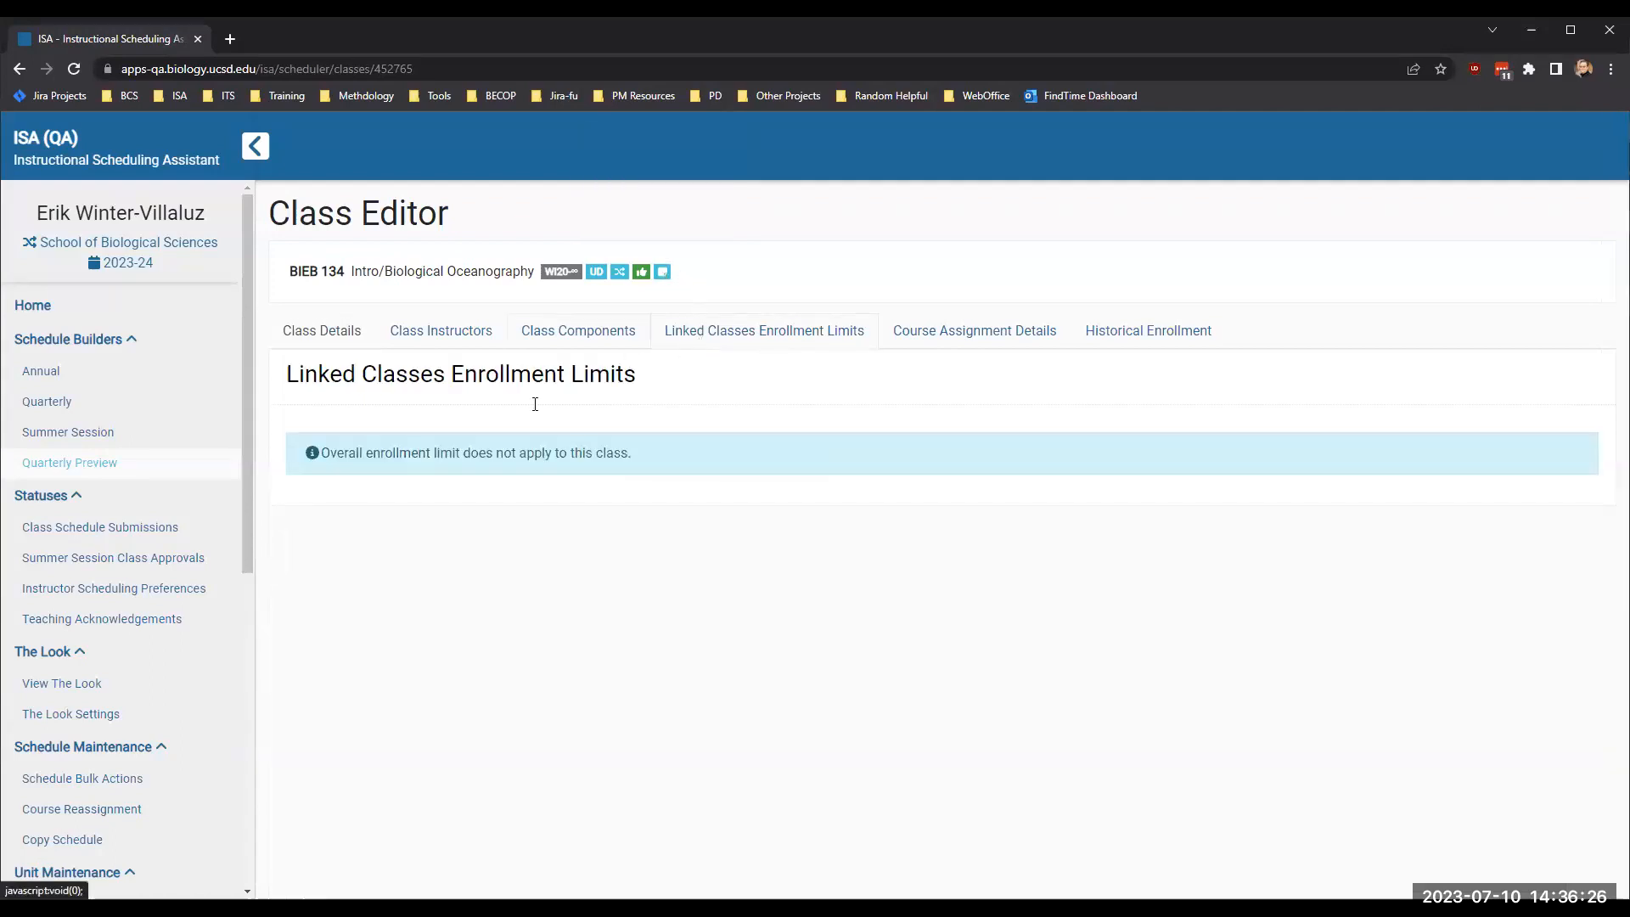
left_click(580, 344)
left_click(329, 338)
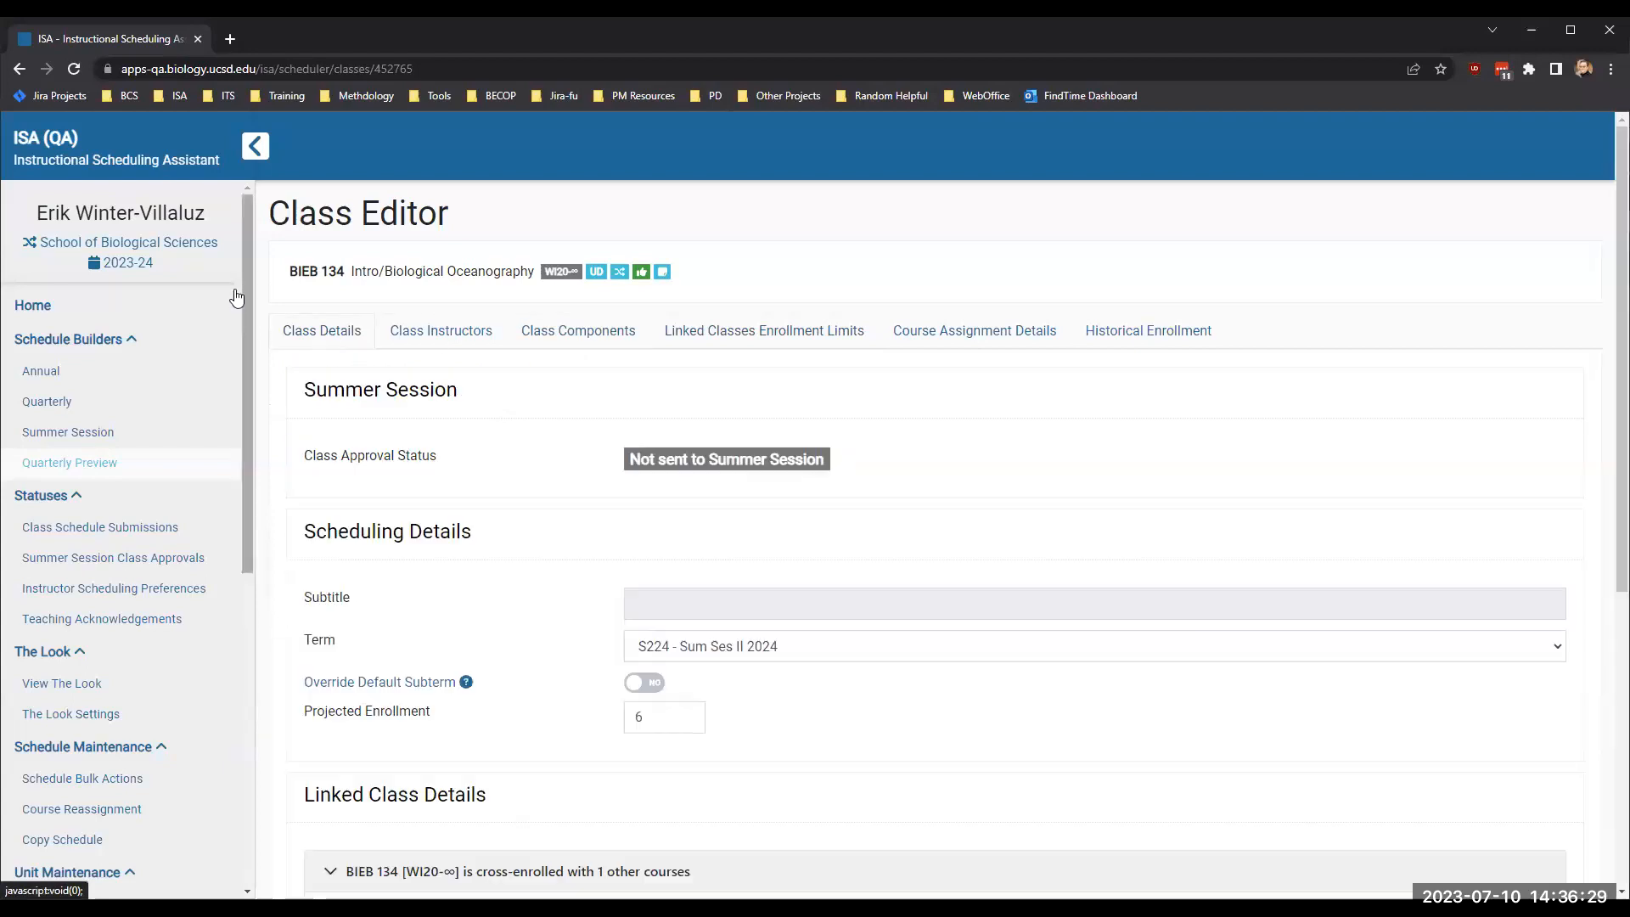
- Switch the active scheduling unit from School of Biological Sciences to SIO Department
left_click(161, 243)
left_click(888, 269)
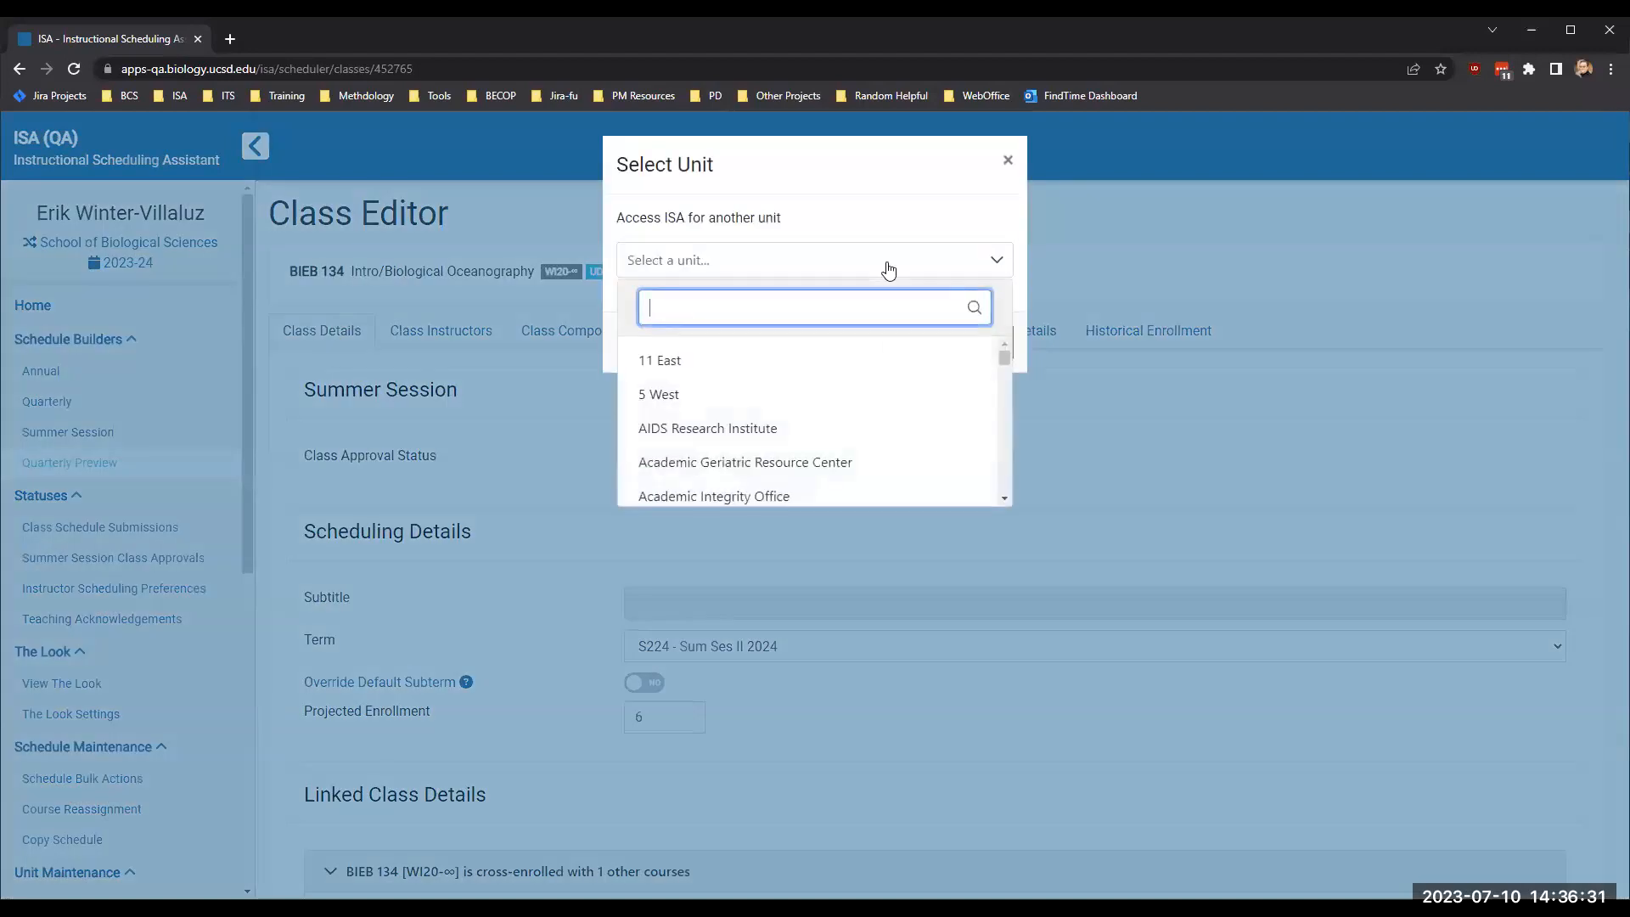
type("idea")
key("Return")
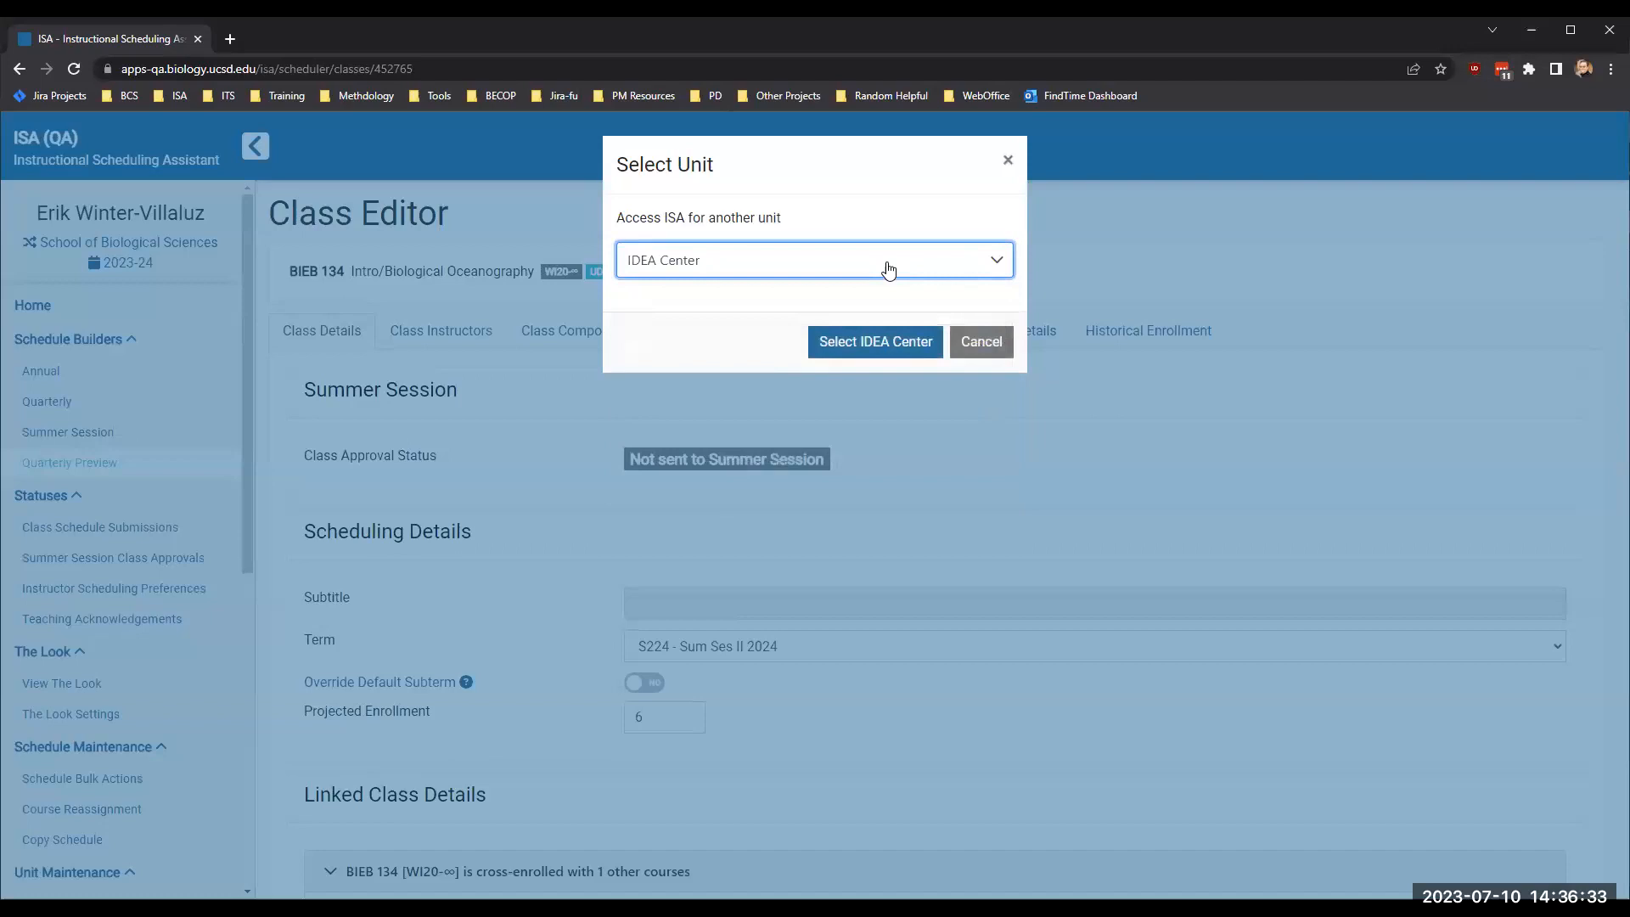
left_click(888, 270)
type("sio")
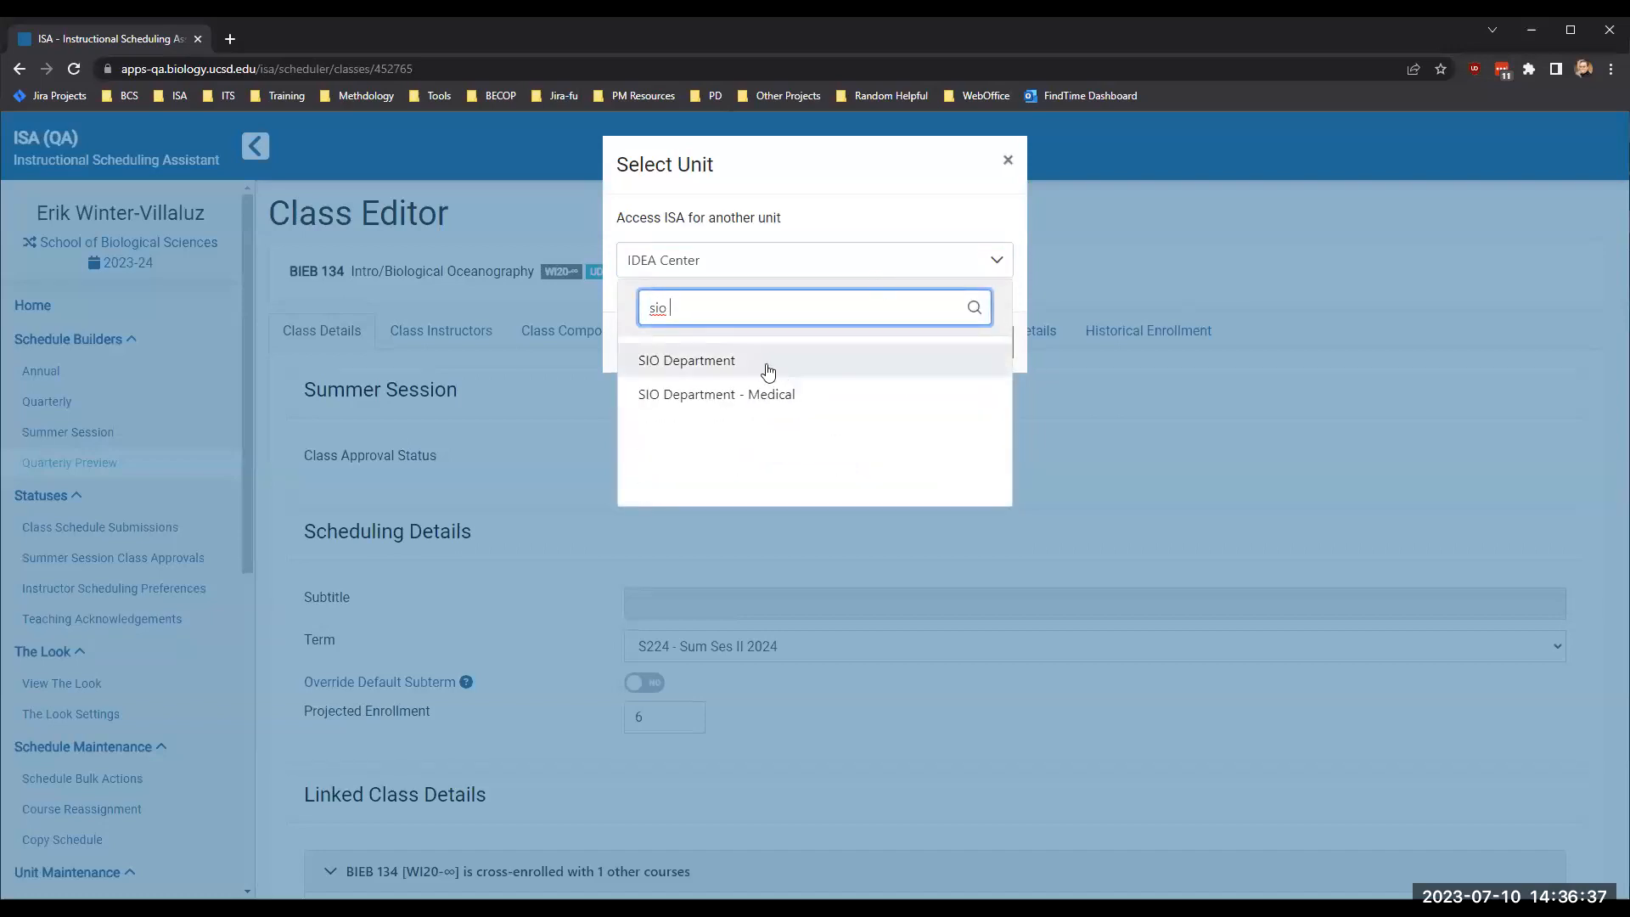
left_click(767, 365)
left_click(850, 342)
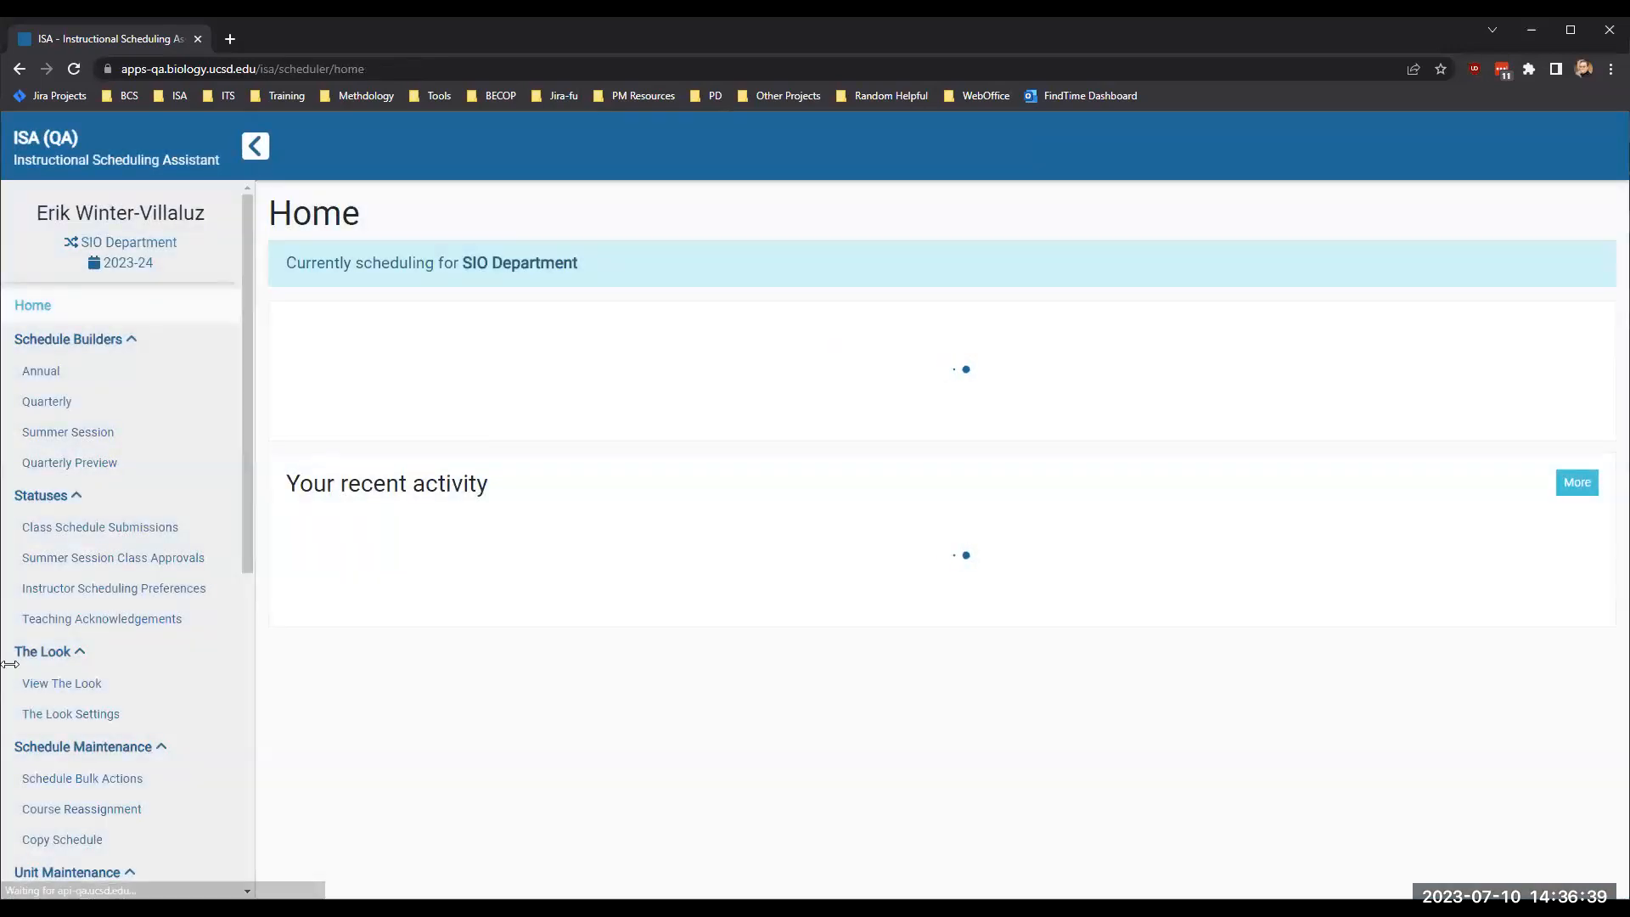
- Open SIO Department's Summer Session schedule builder, check the cross-enrolled filter, and examine its cross-enrolled courses
left_click(70, 434)
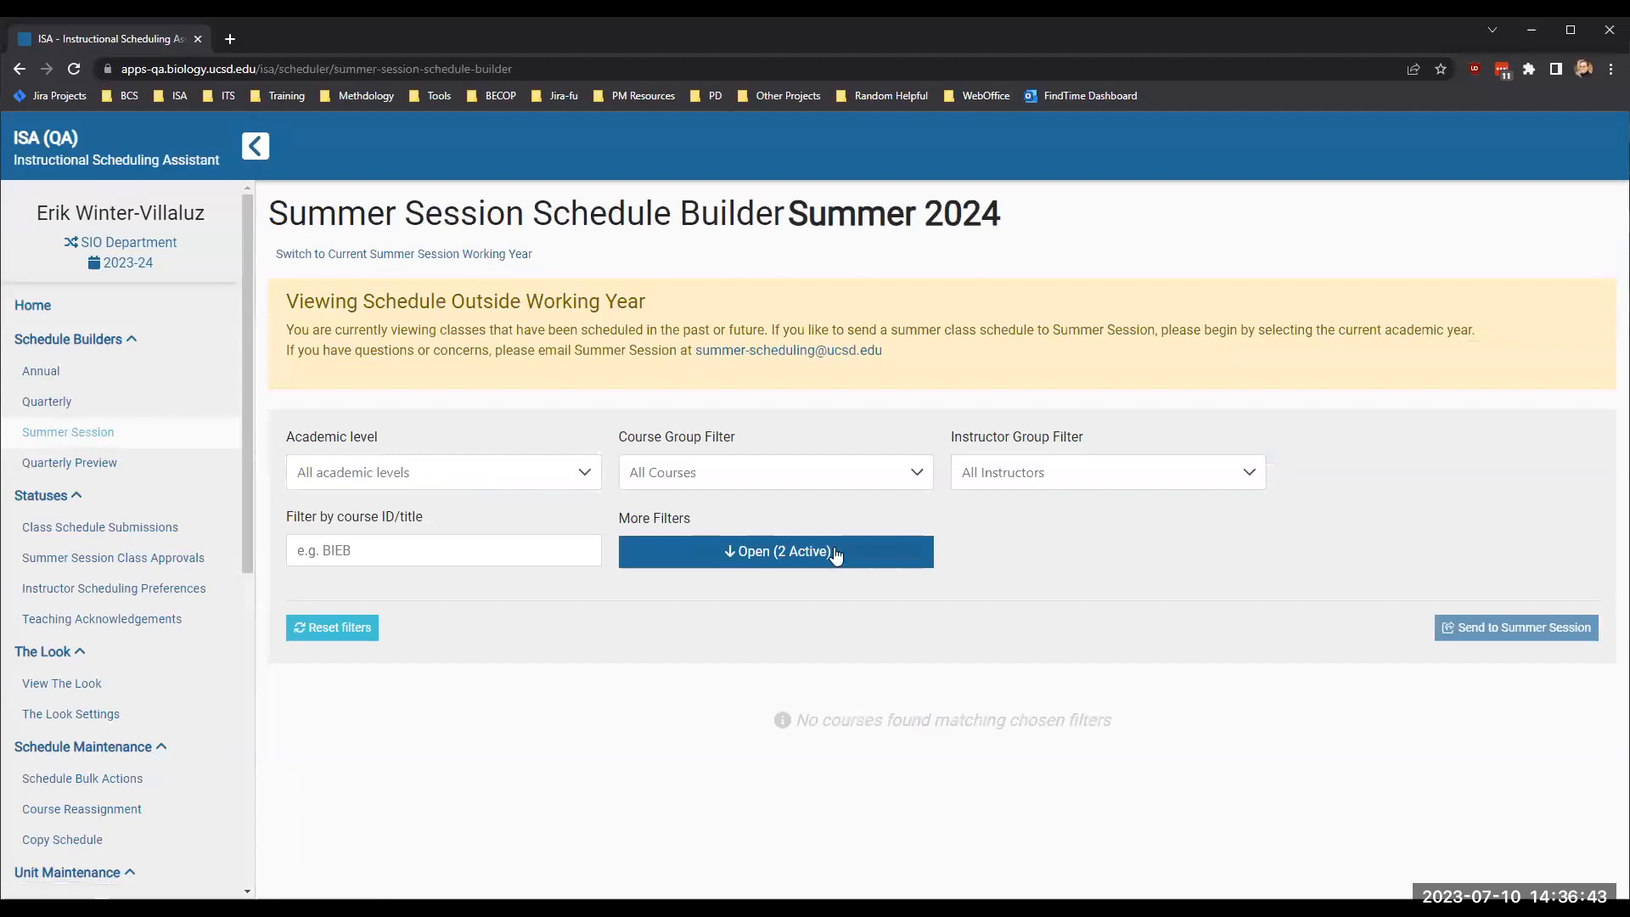
left_click(792, 551)
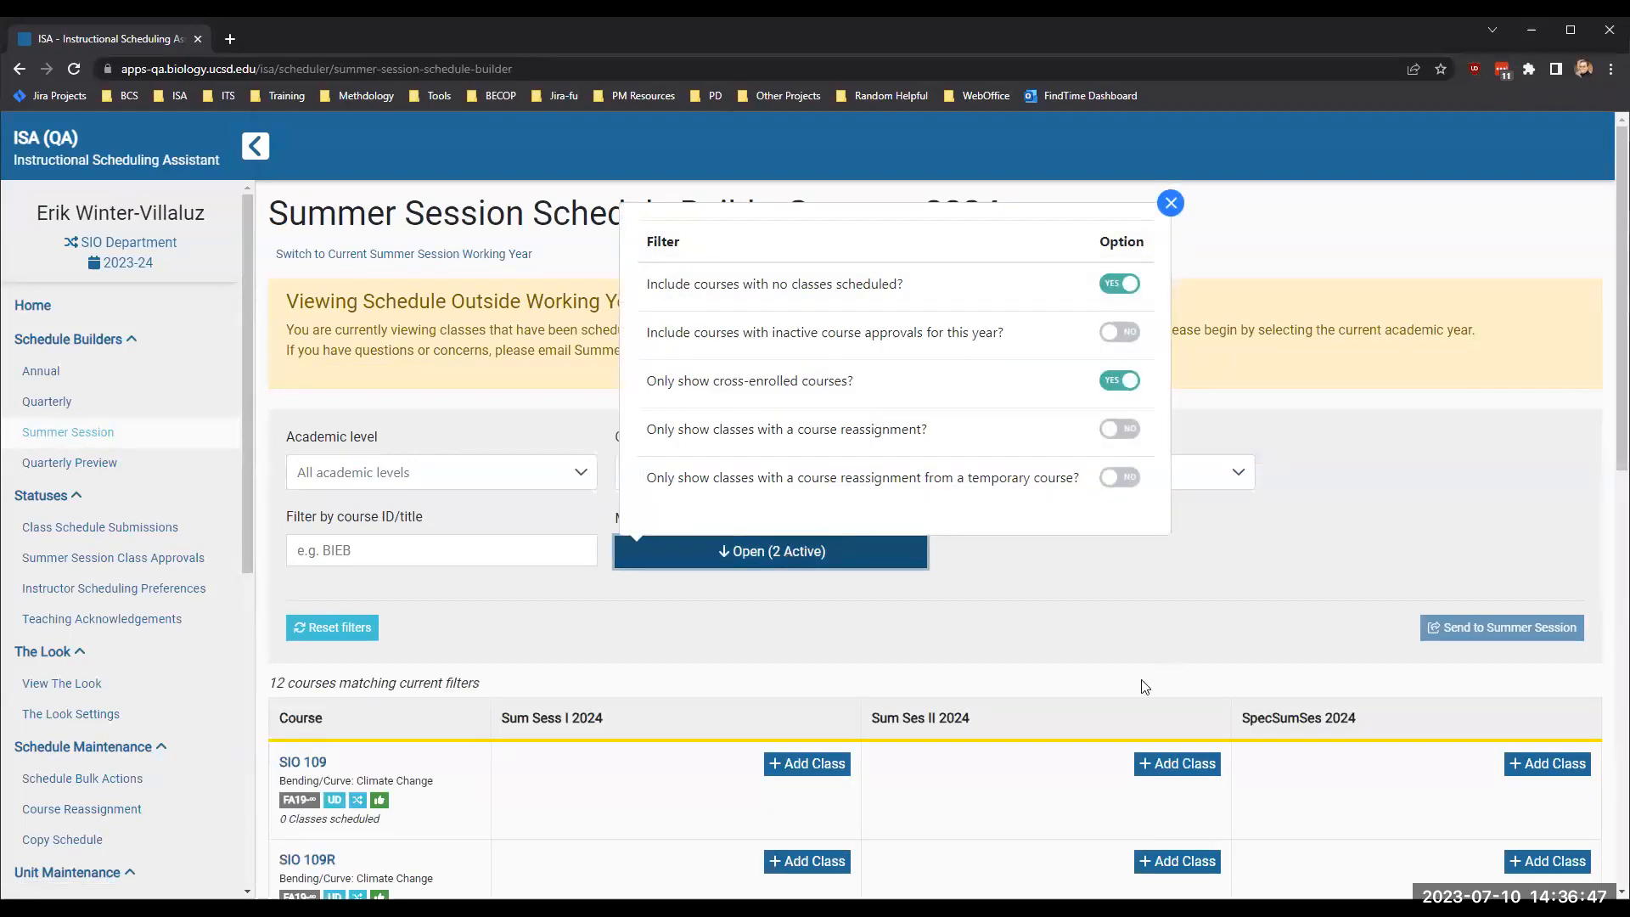
left_click(1087, 675)
scroll(1087, 675, "down", 10)
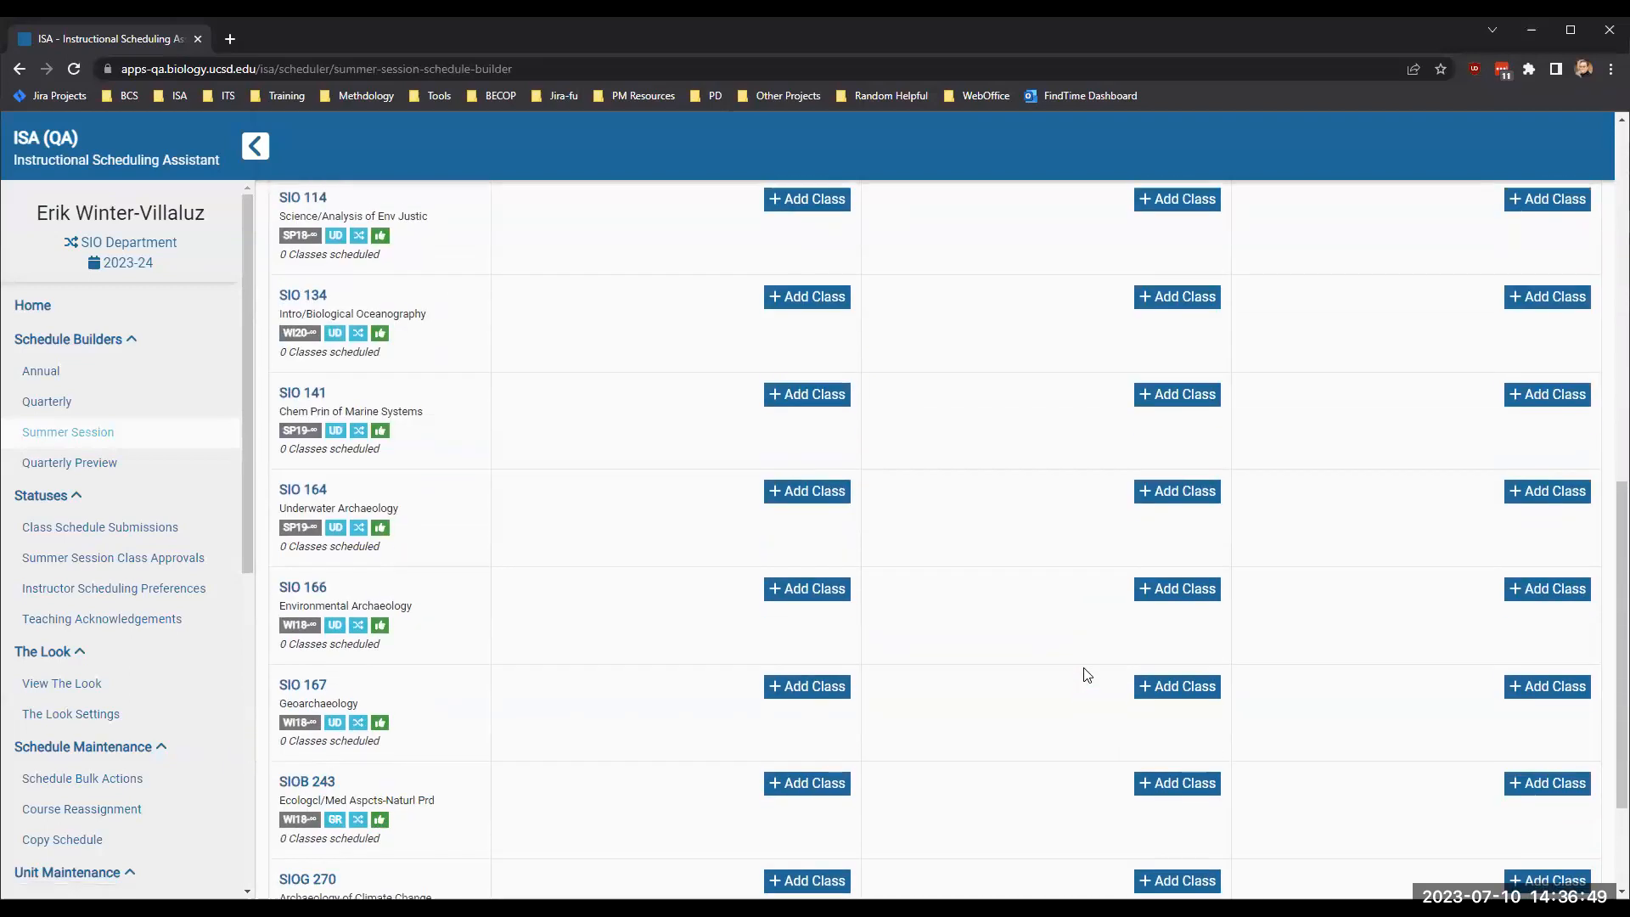
scroll(1087, 675, "down", 1)
scroll(1087, 675, "up", 4)
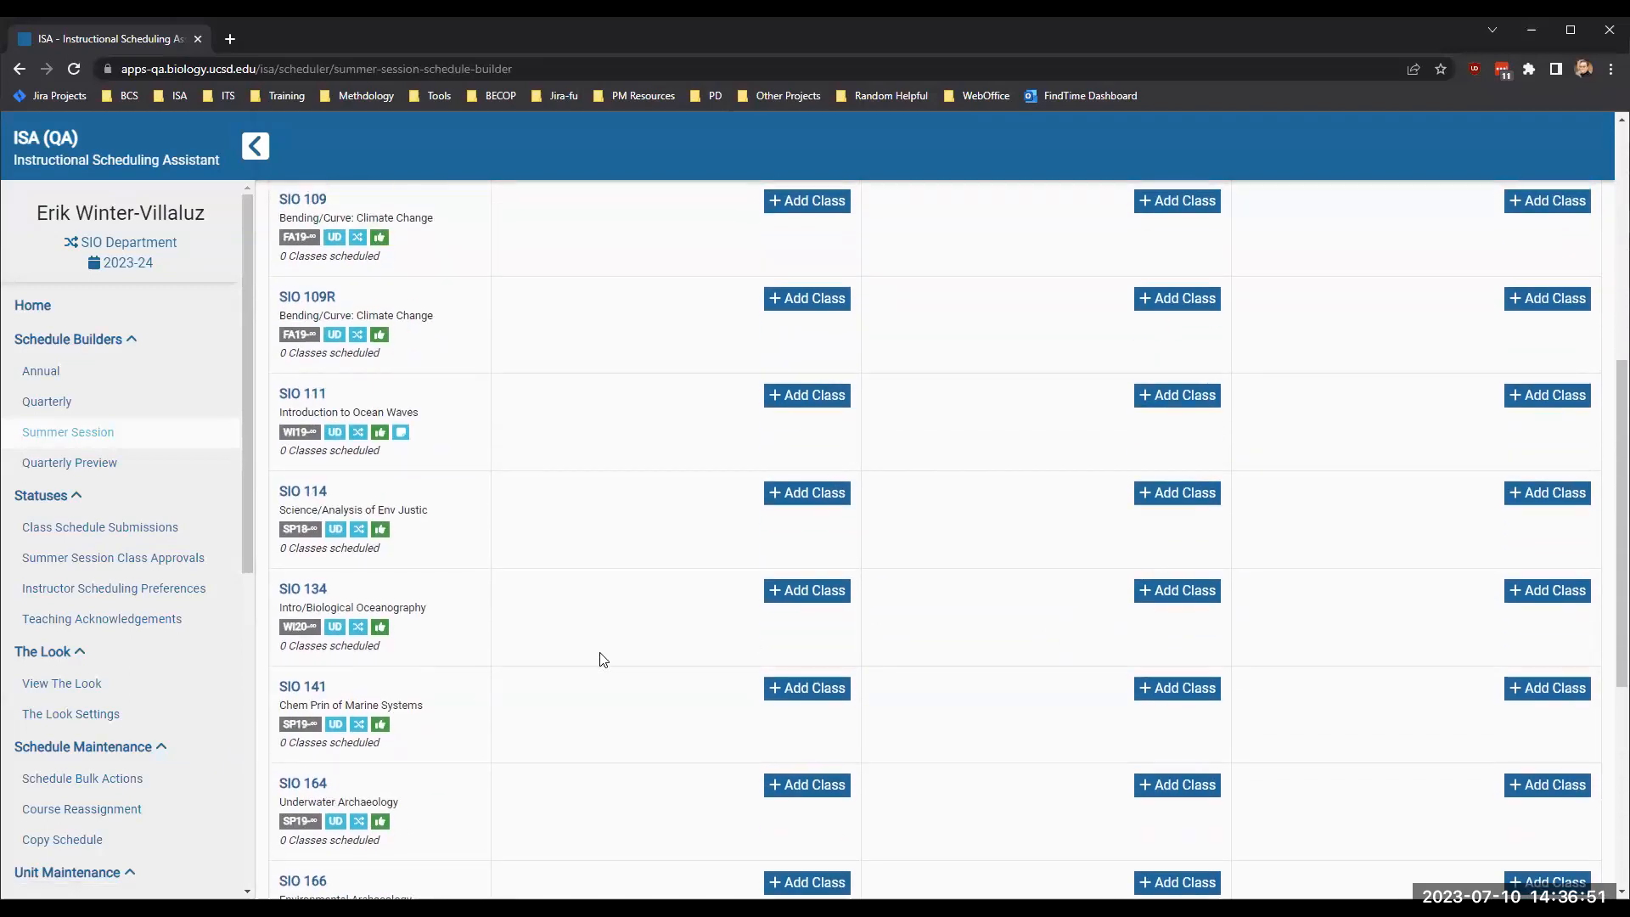
mouse_move(356, 635)
scroll(750, 609, "up", 7)
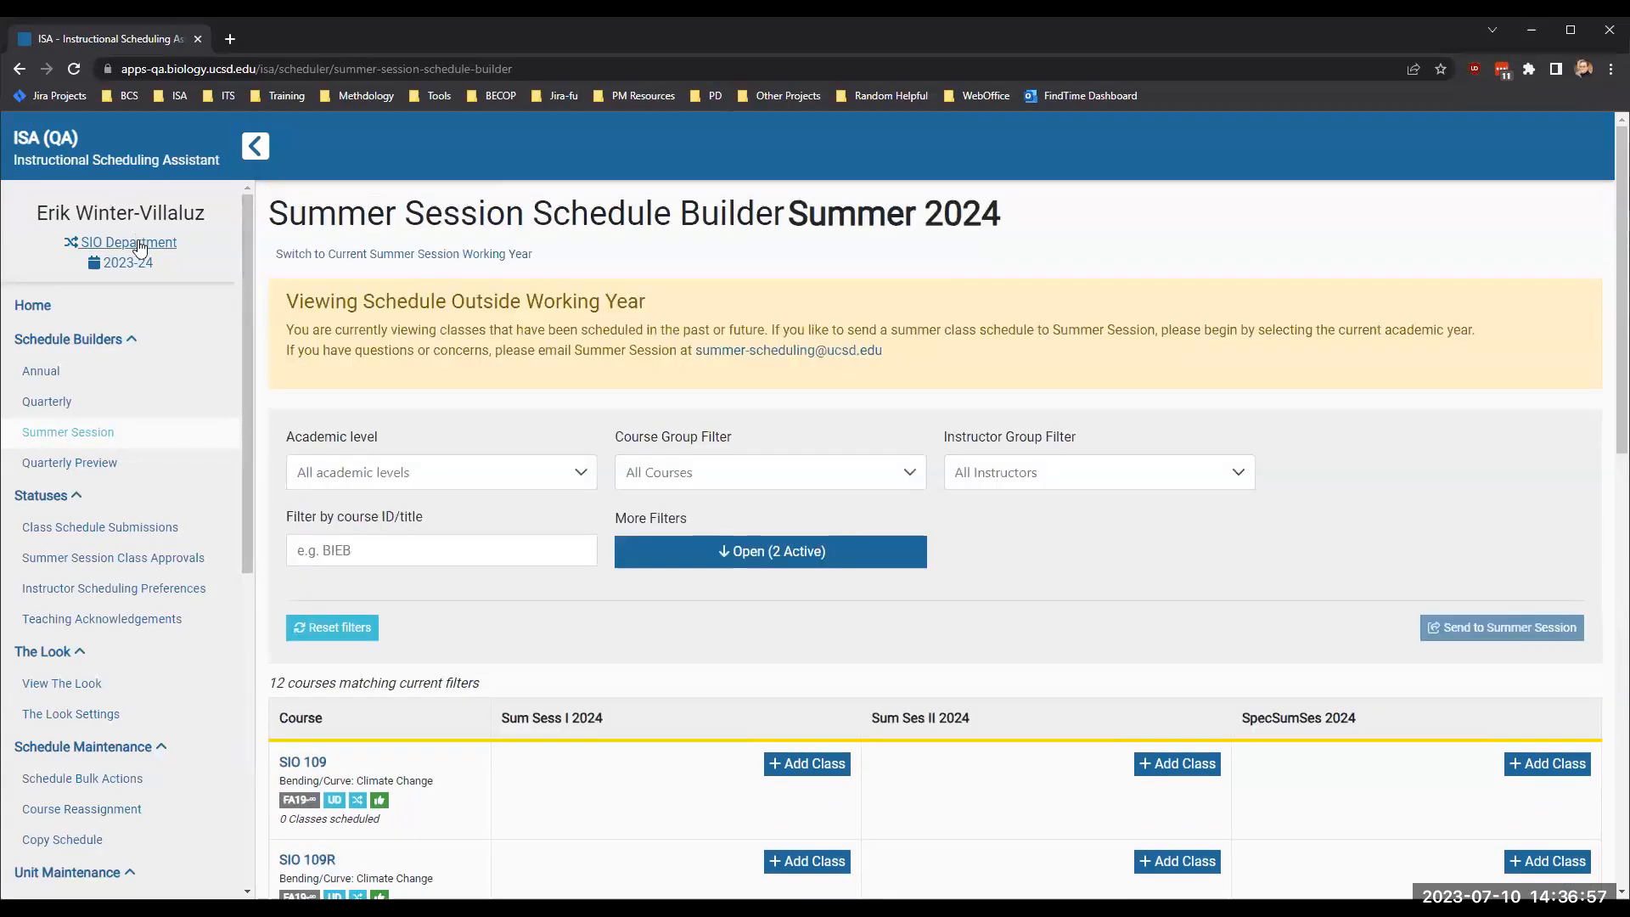
- Switch the active scheduling unit to School of Biological Sciences
left_click(139, 243)
left_click(773, 273)
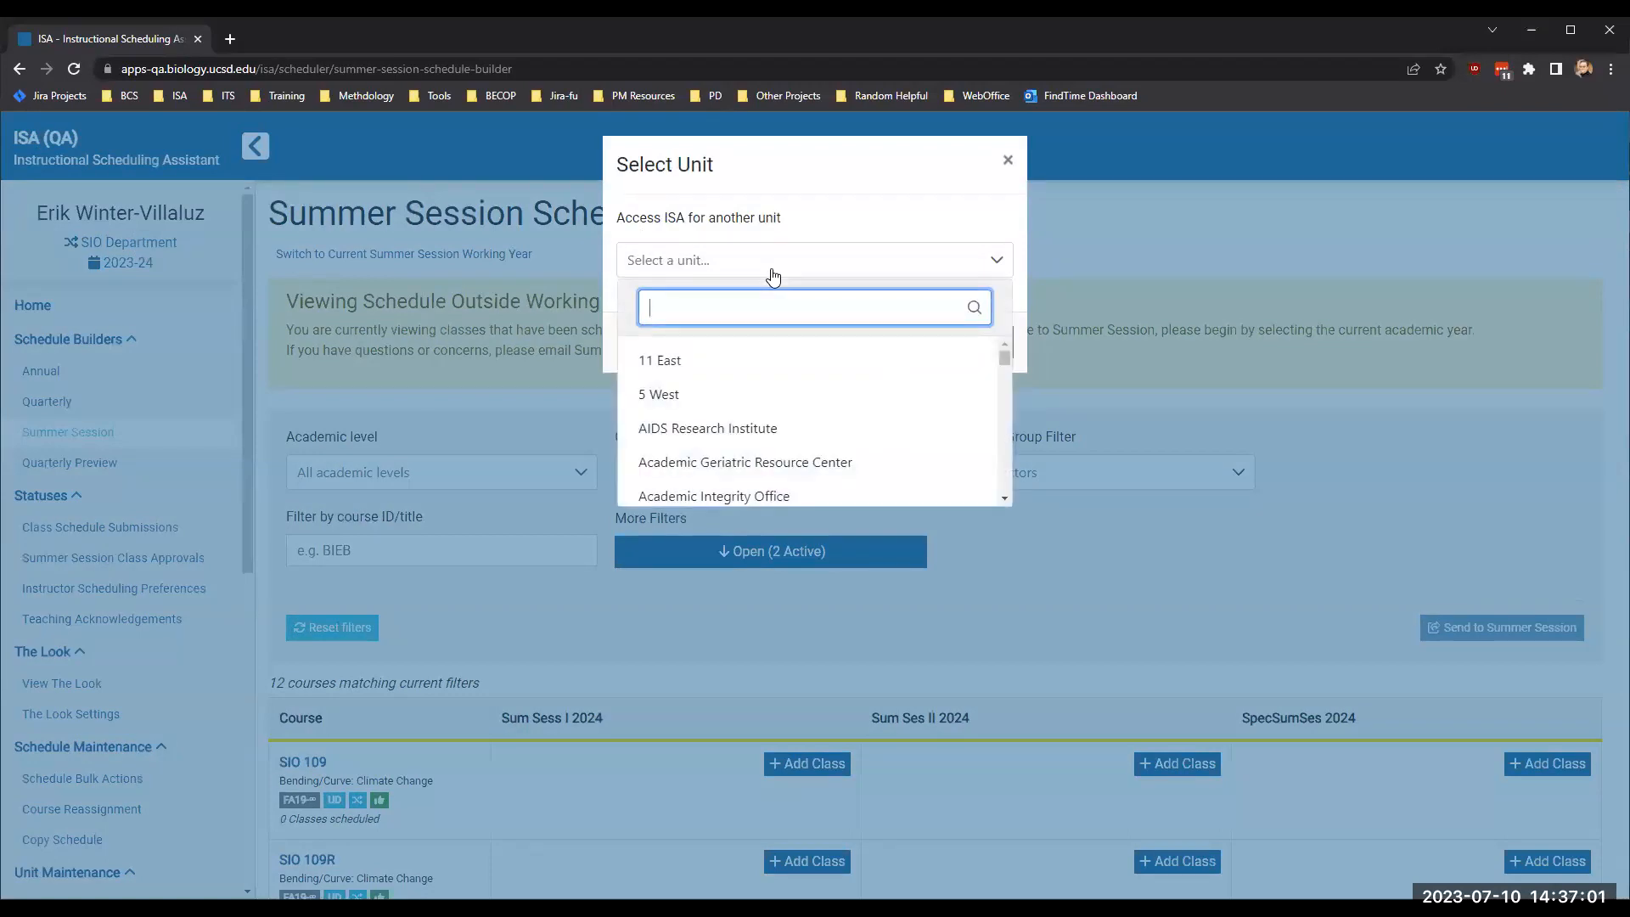
type("bios")
key("BackSpace")
type("l")
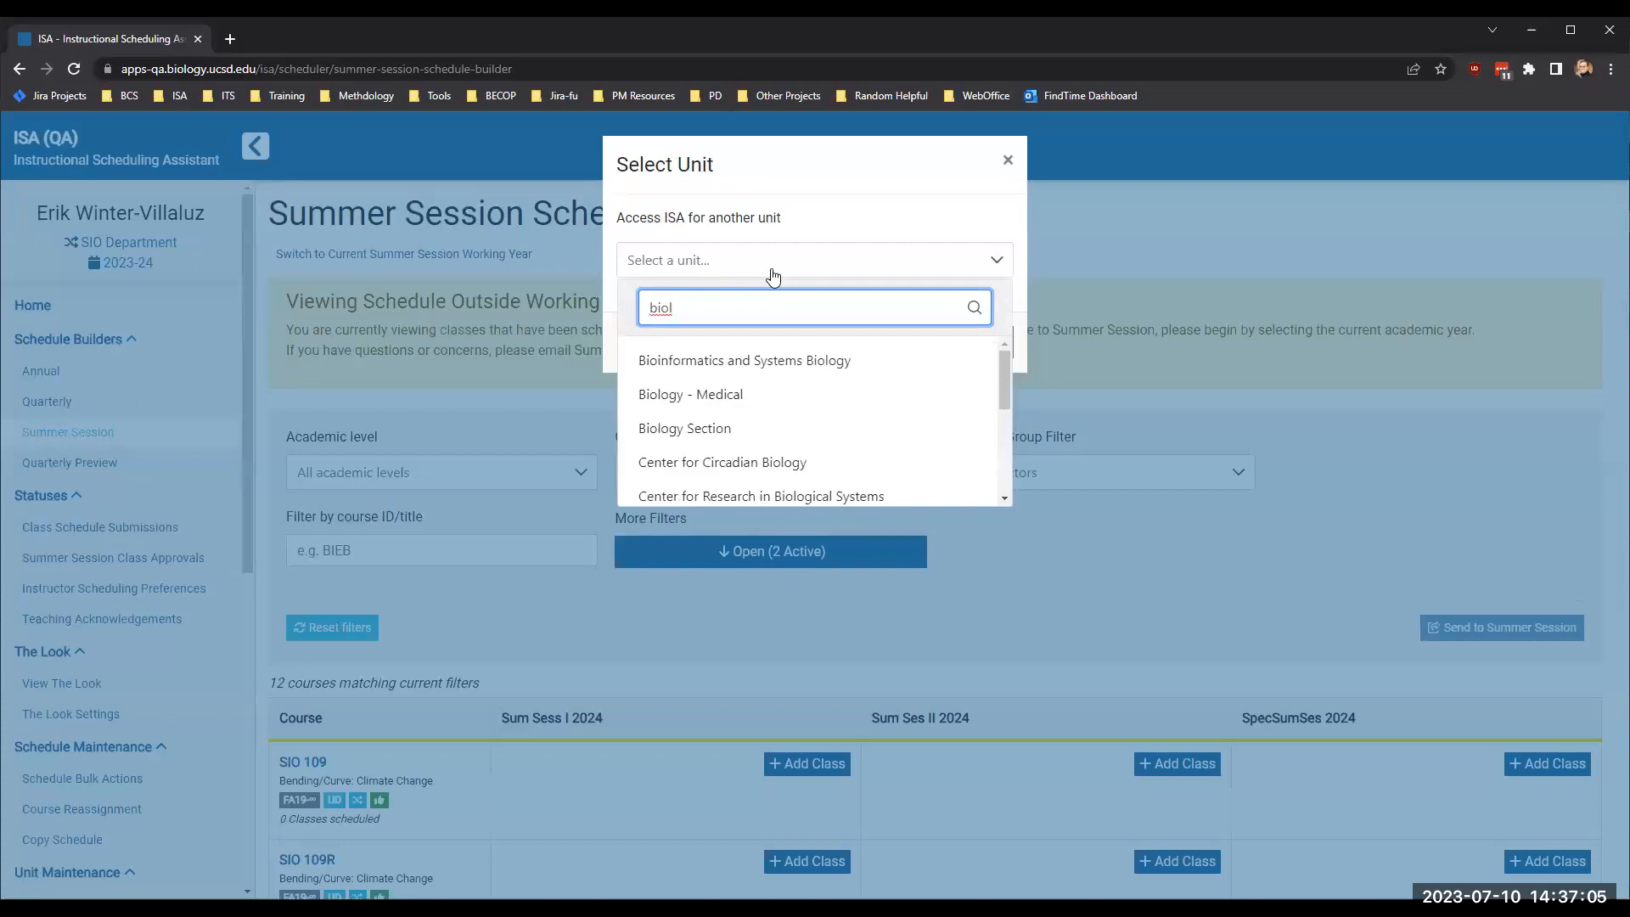
type("ogi")
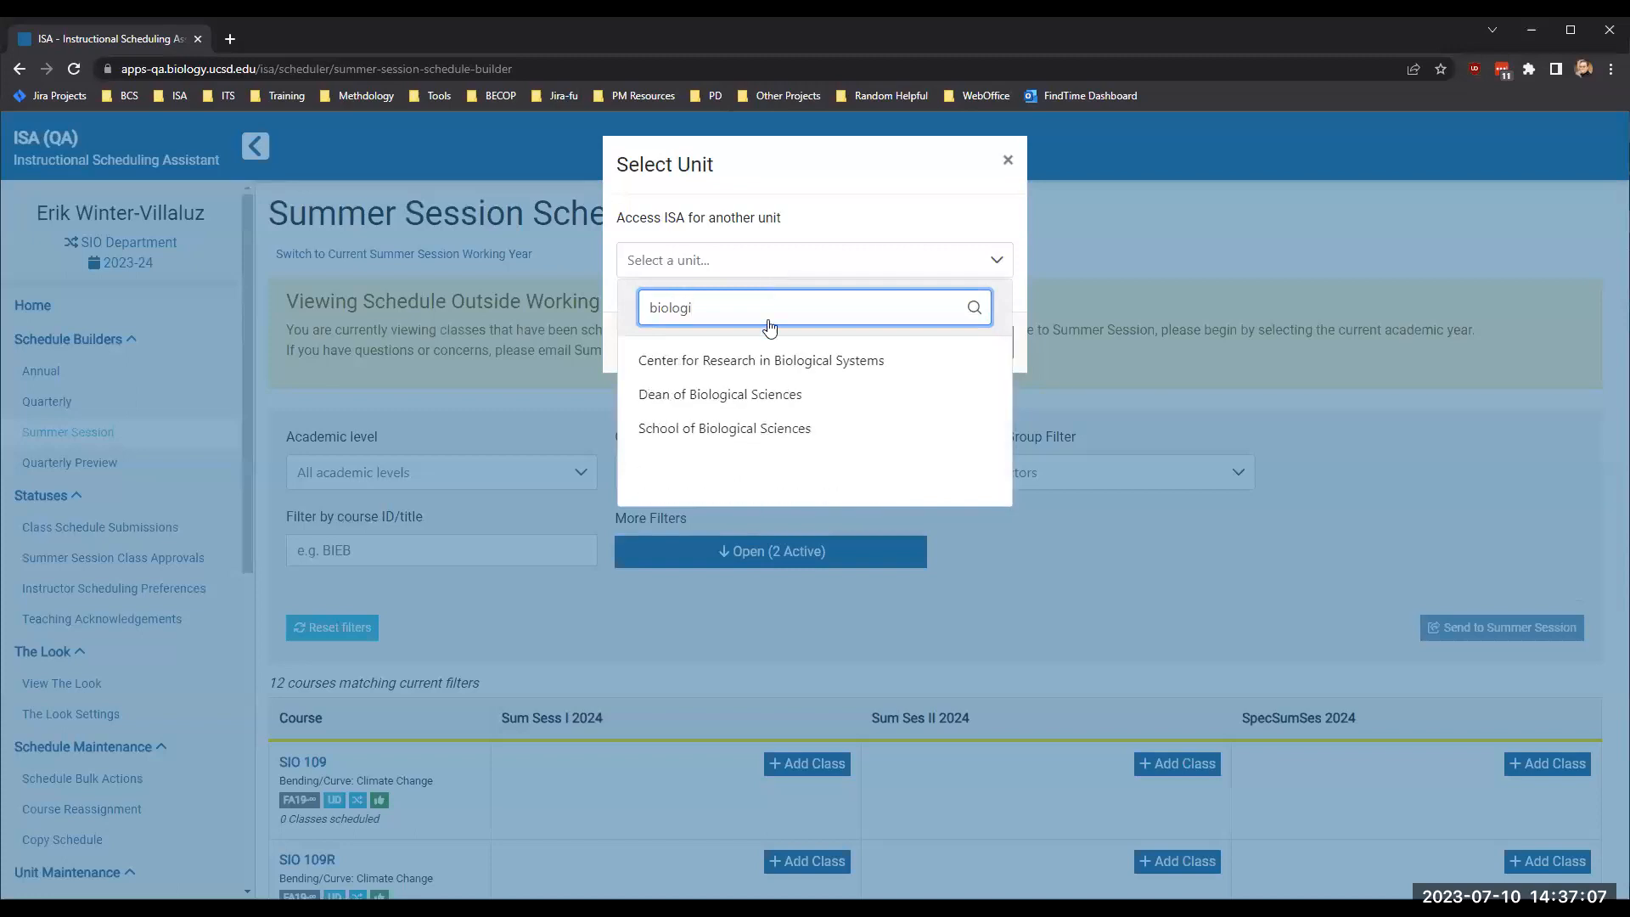
left_click(684, 425)
left_click(790, 343)
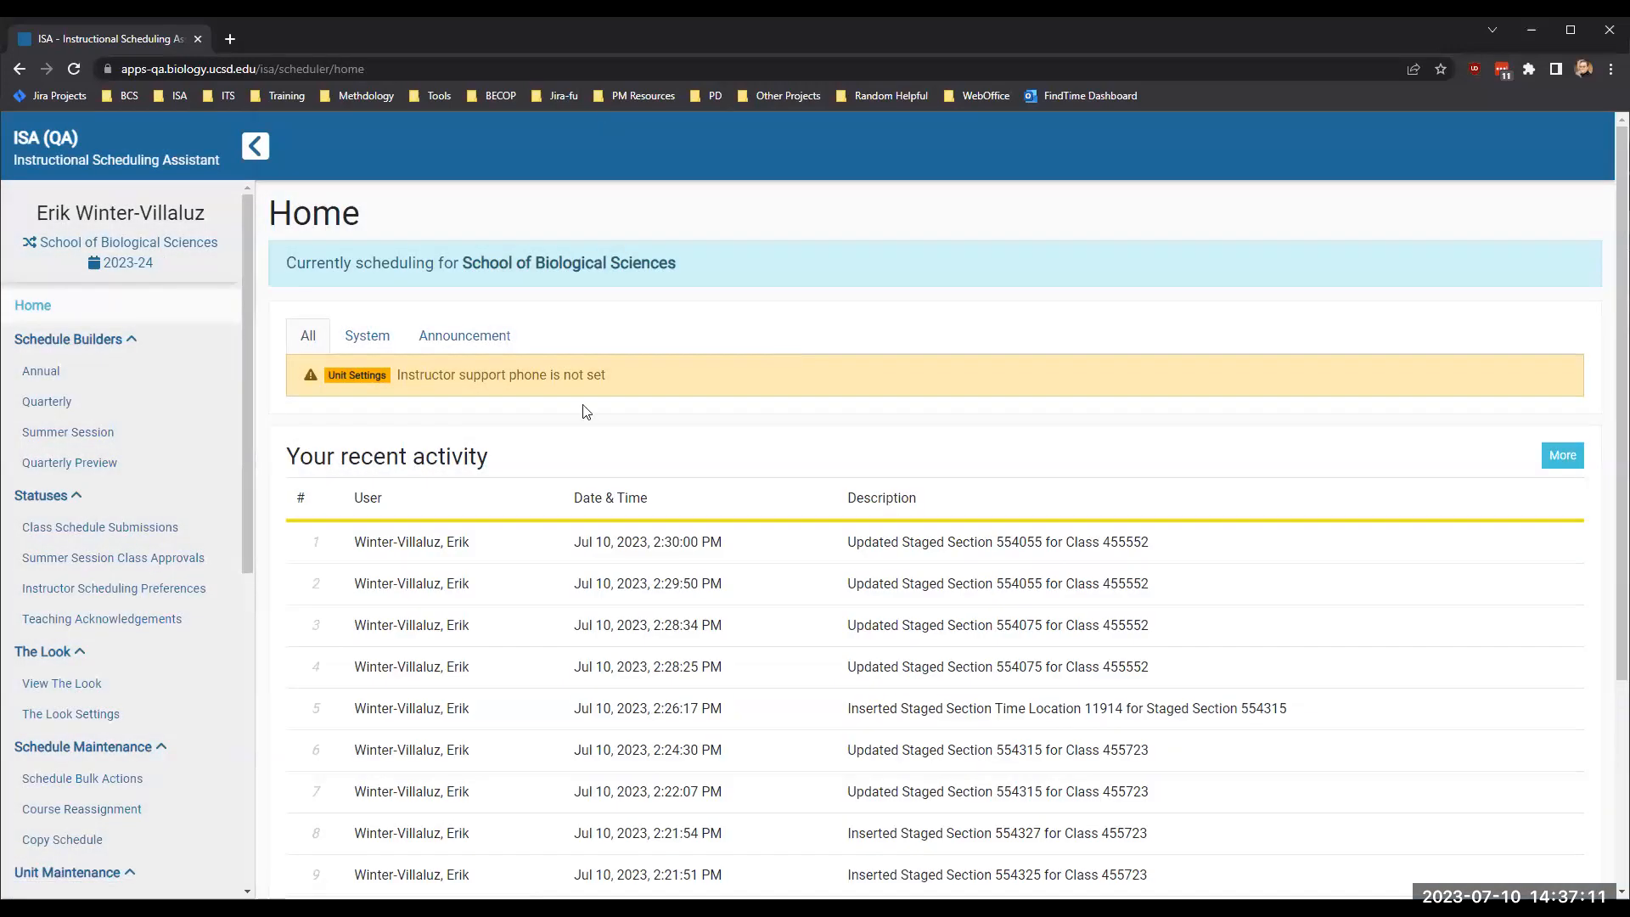
- Open the Summer Session schedule builder and examine the classes scheduled for School of Biological Sciences' cross-enrolled courses
left_click(78, 430)
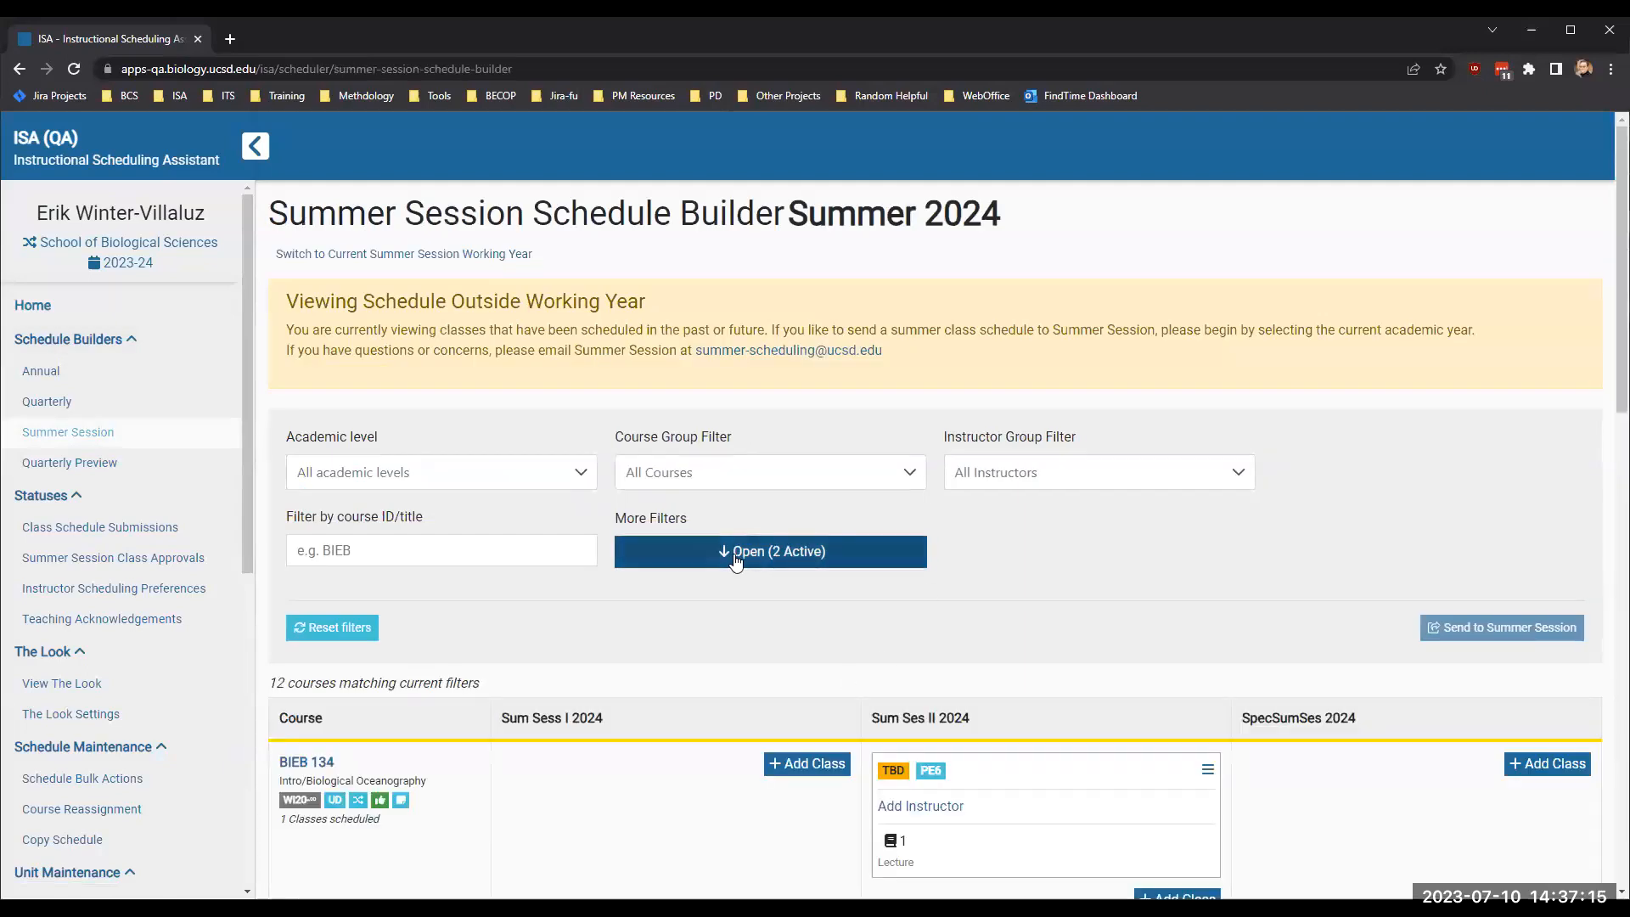
scroll(973, 750, "down", 6)
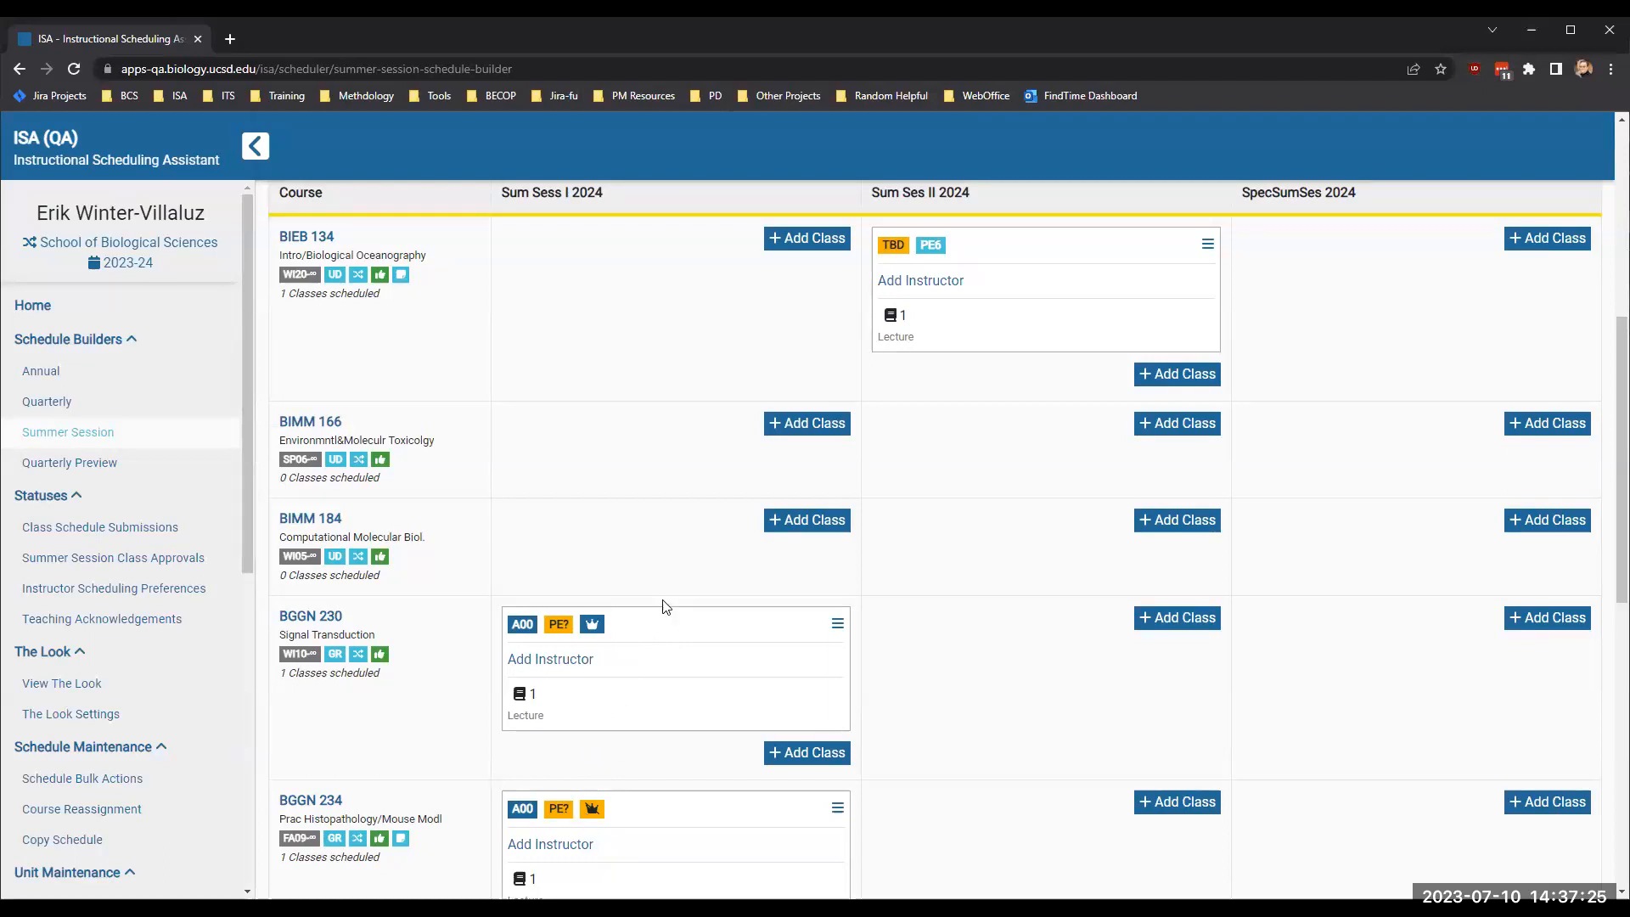
scroll(665, 607, "up", 3)
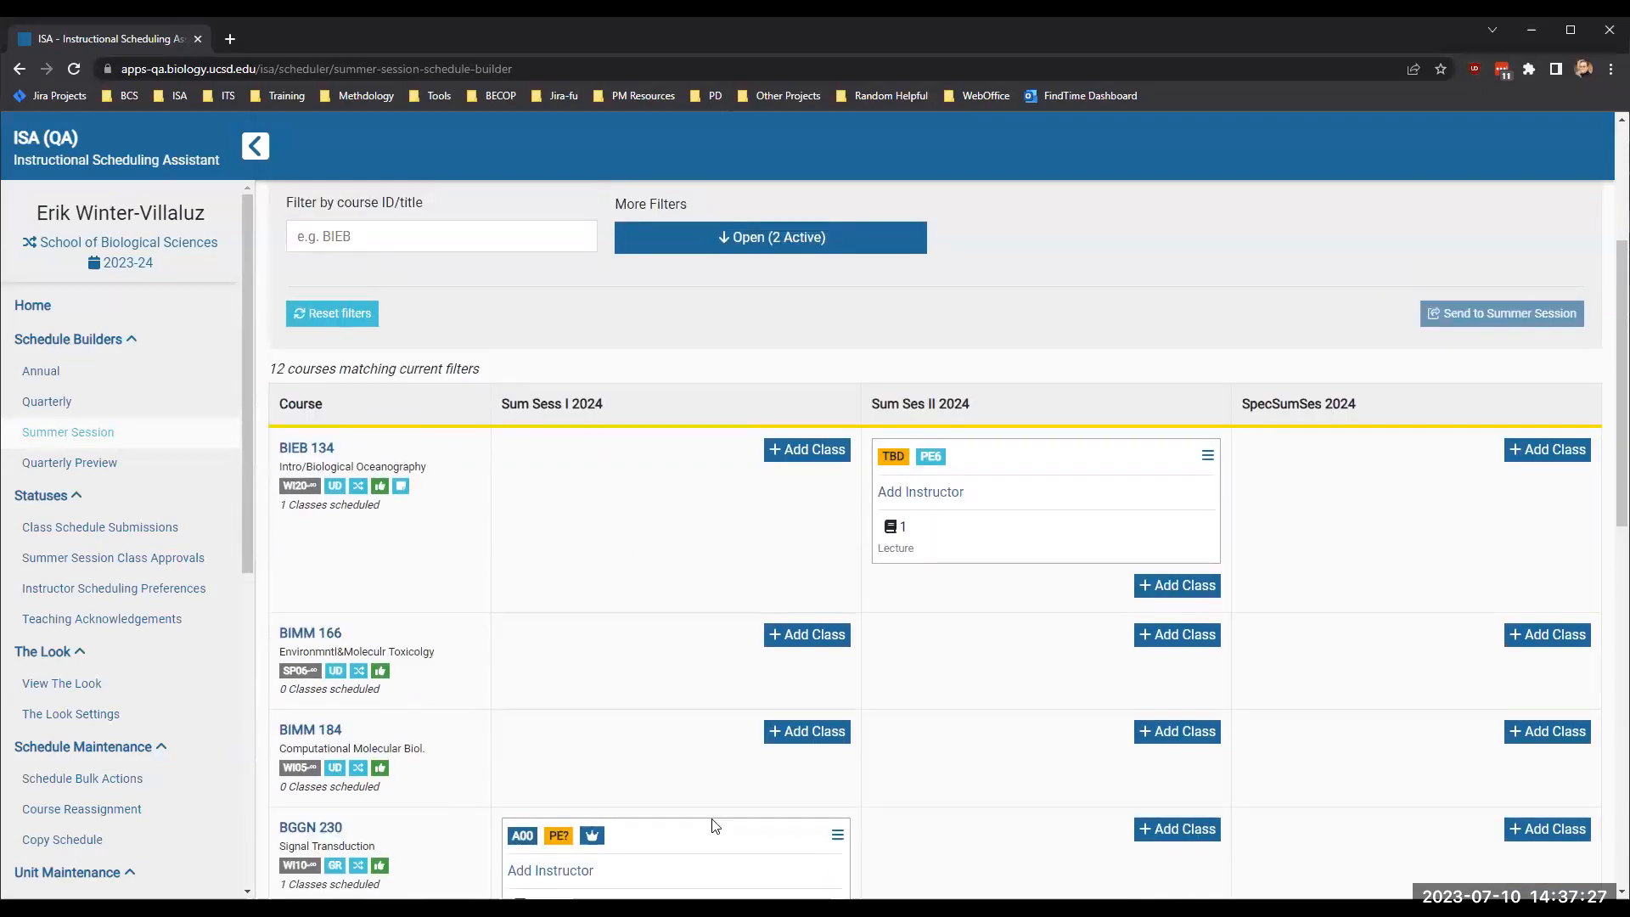
scroll(710, 825, "down", 6)
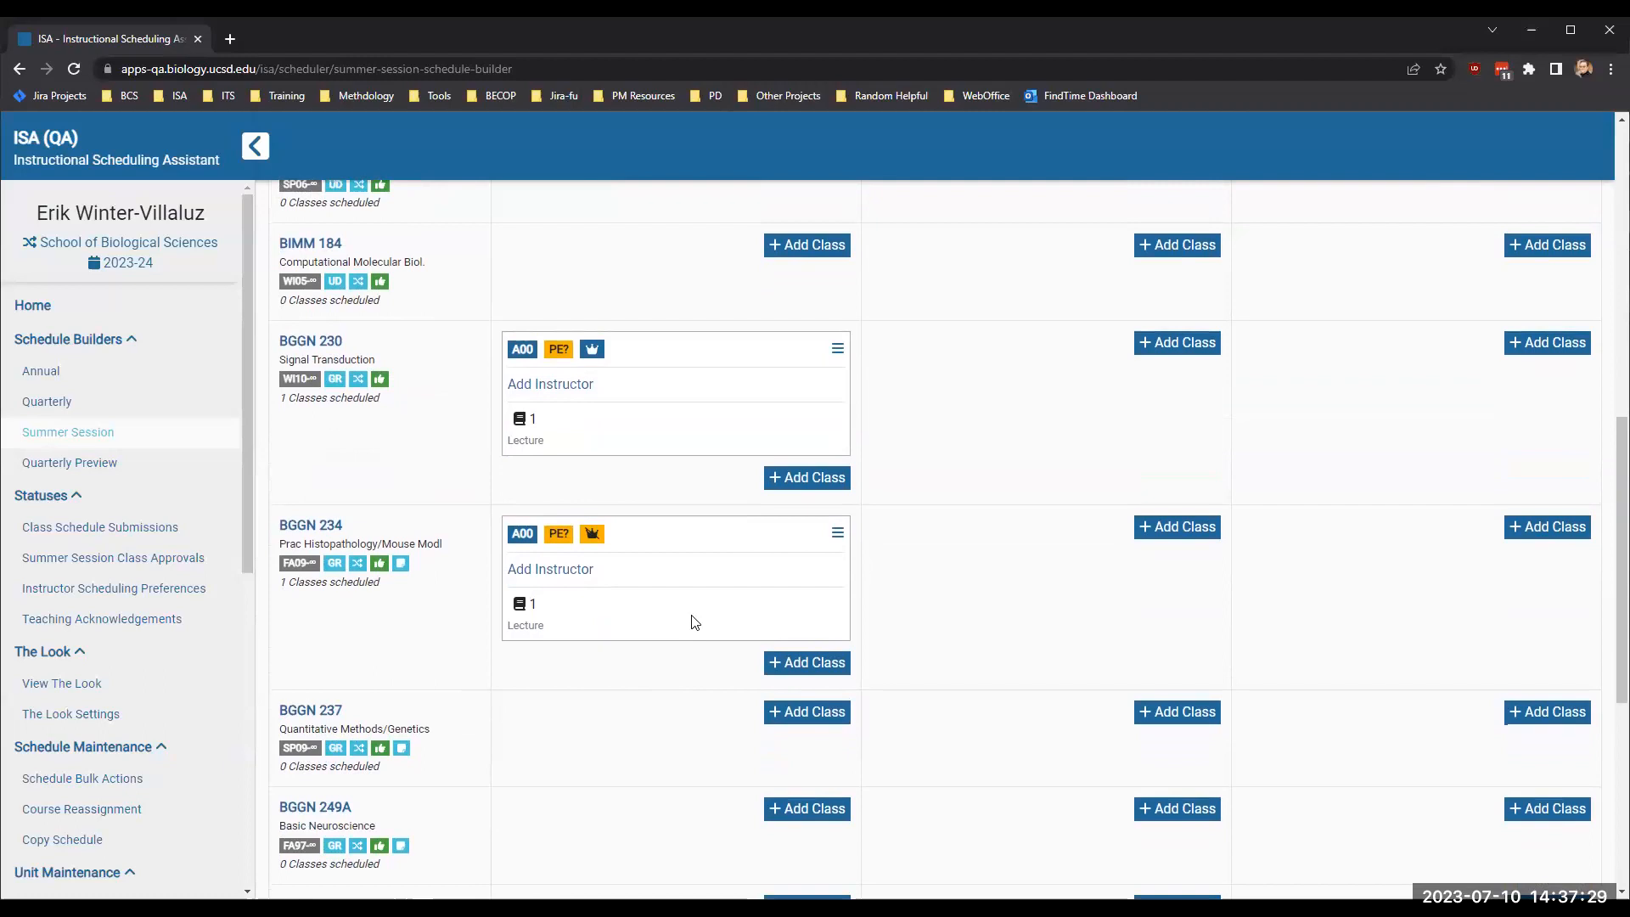
scroll(694, 622, "up", 2)
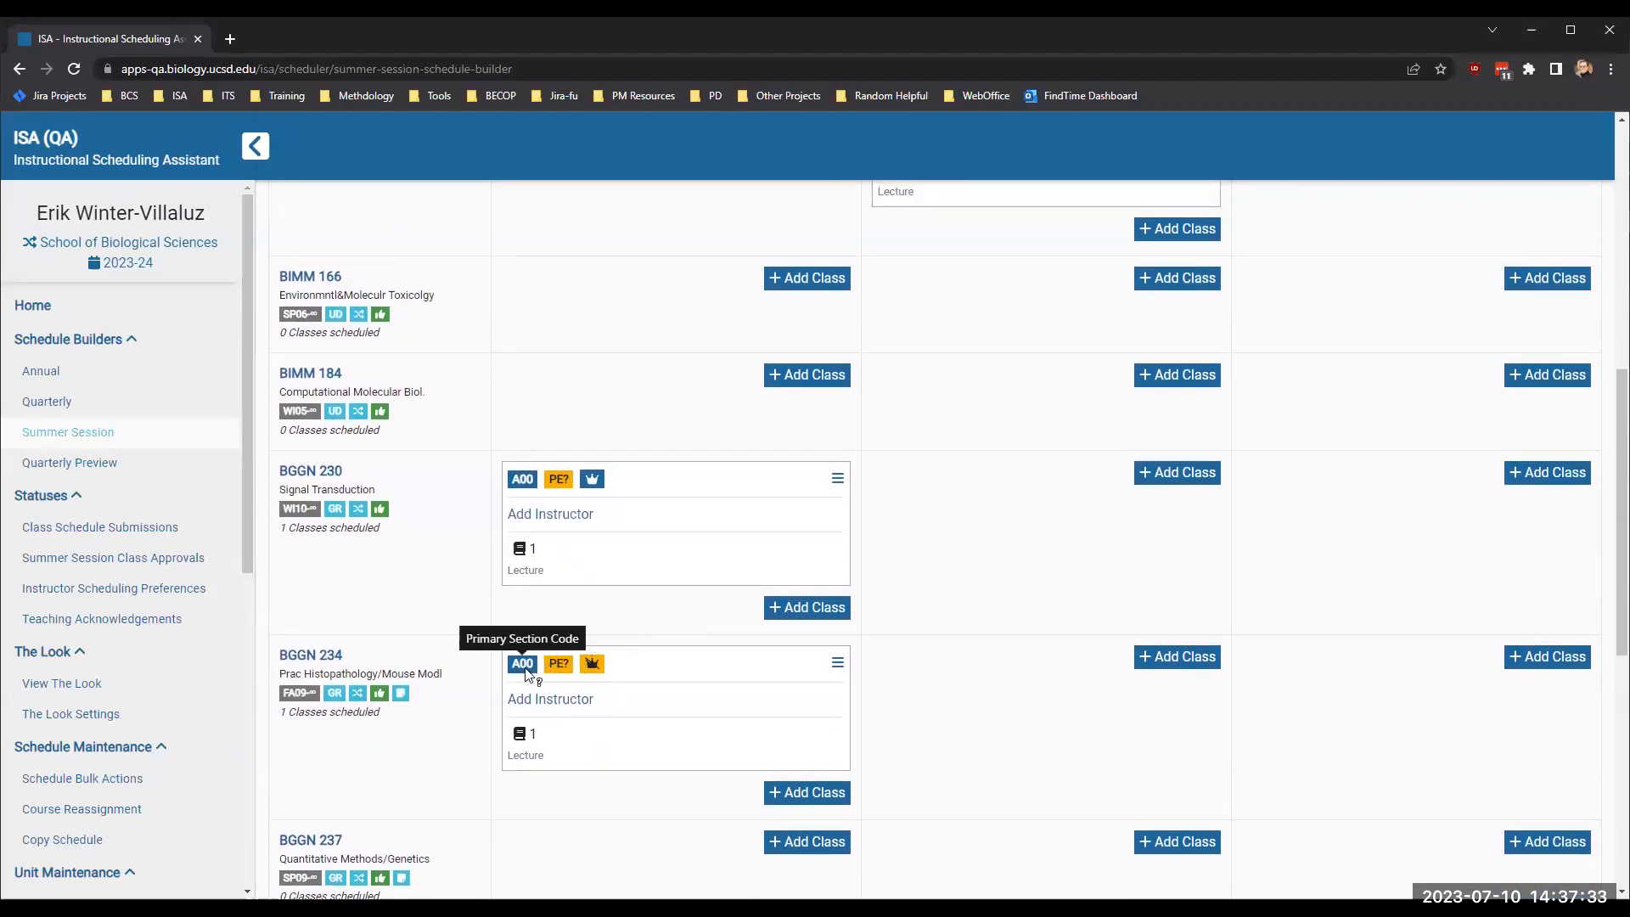
scroll(718, 661, "up", 10)
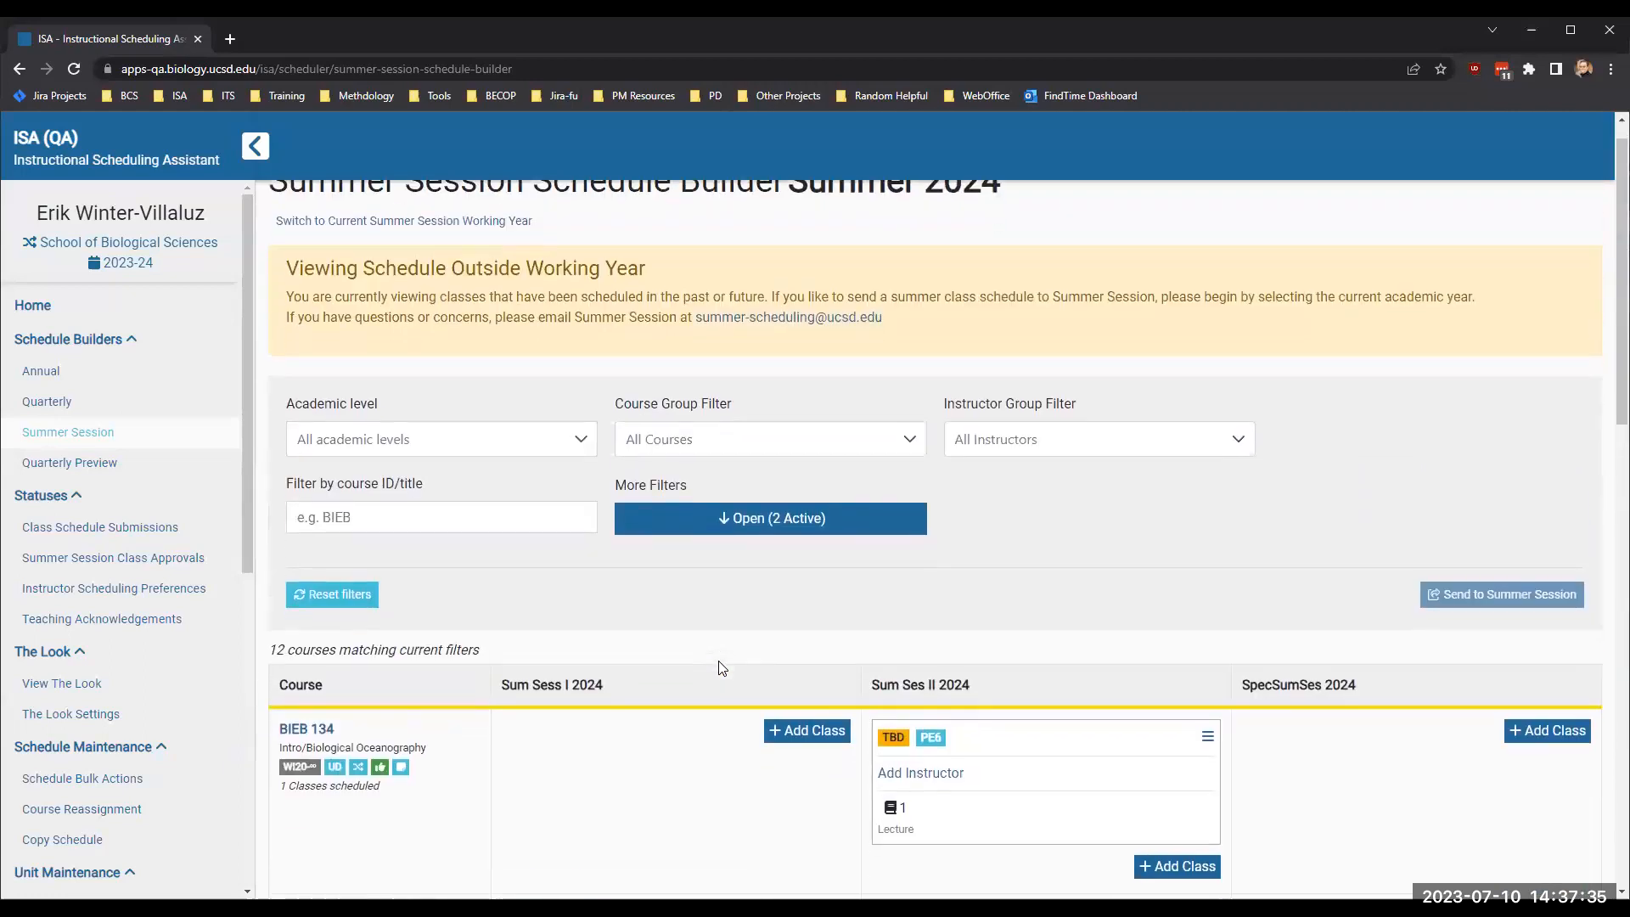
scroll(718, 660, "down", 1)
scroll(1005, 628, "down", 7)
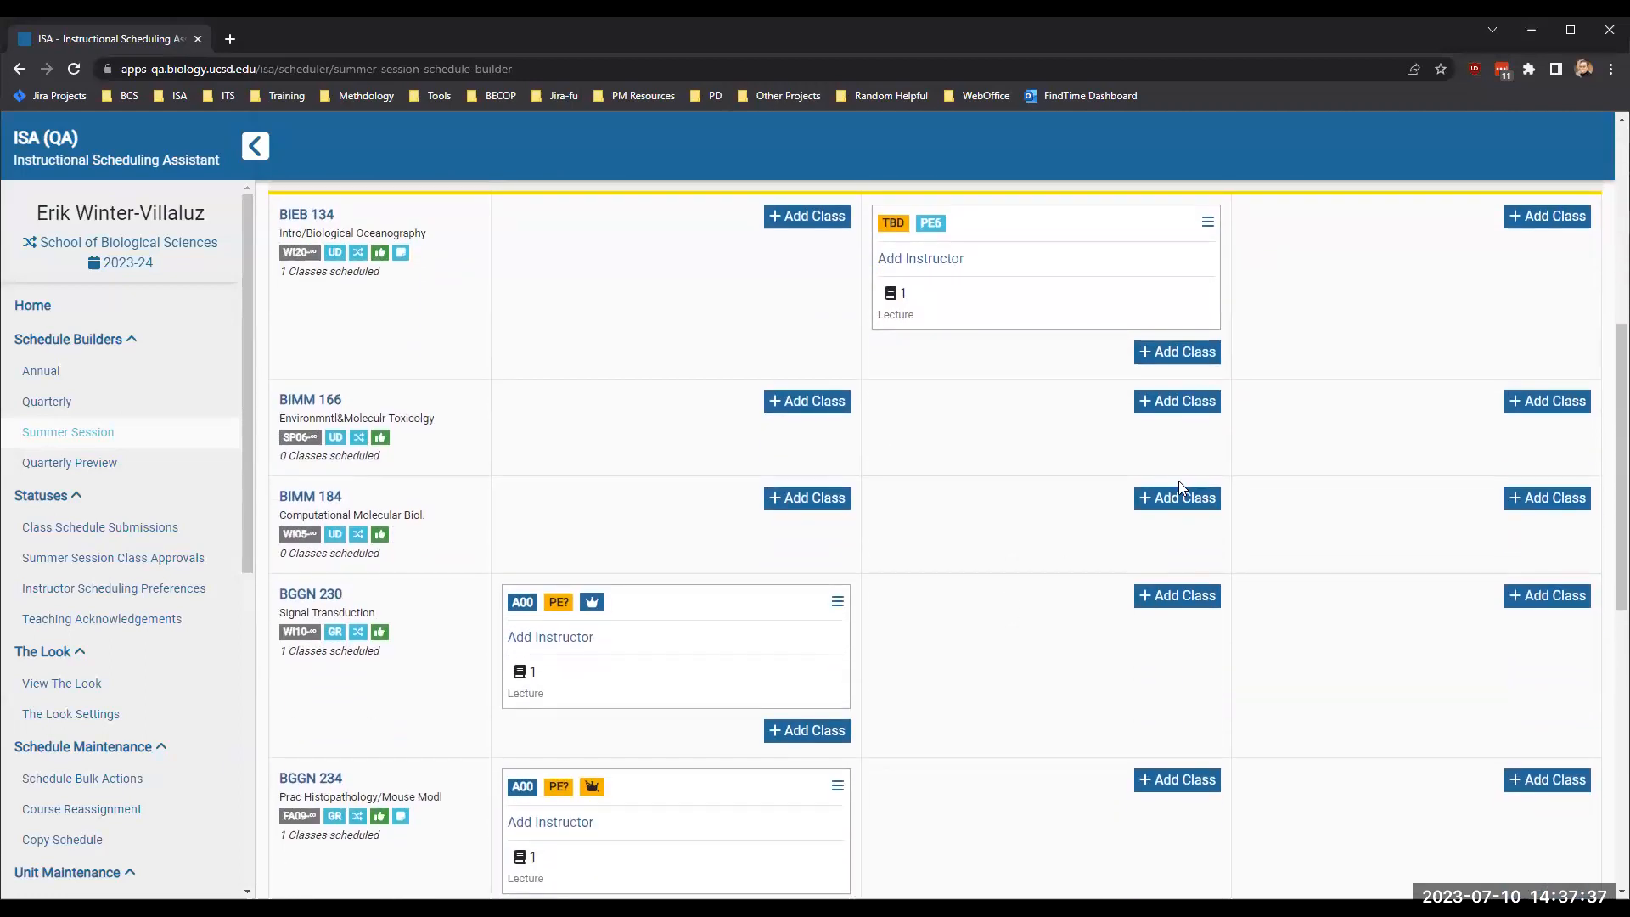
- Create a BIMM 184 lecture class for Sum Ses II 2024 with School of Biological Sciences as lead unit
left_click(1174, 506)
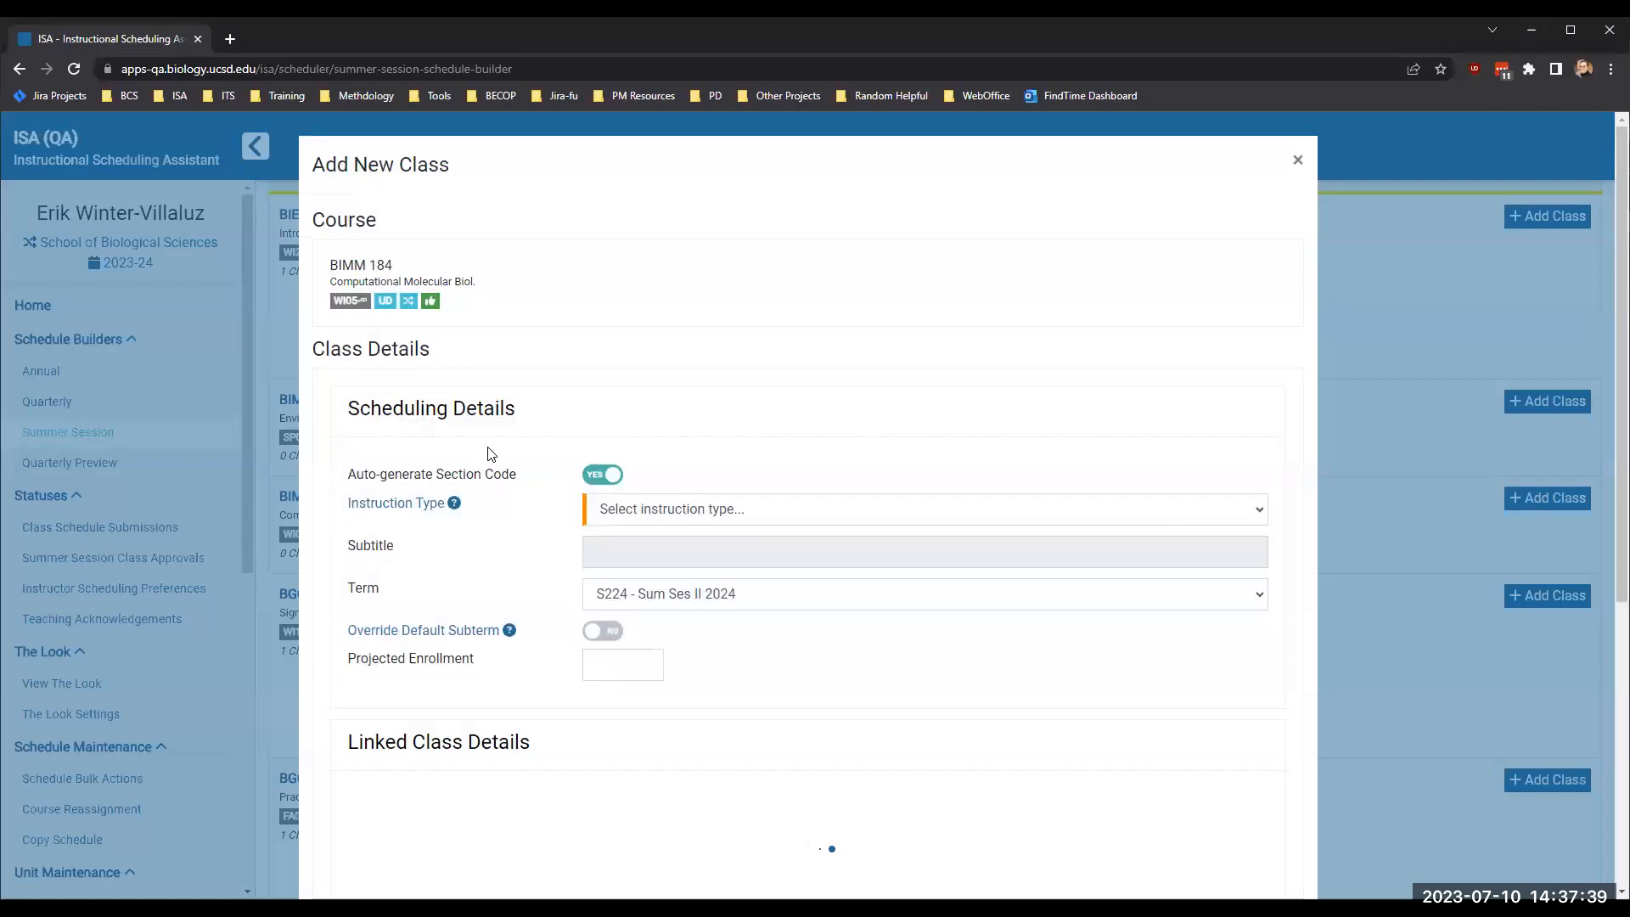
left_click(642, 509)
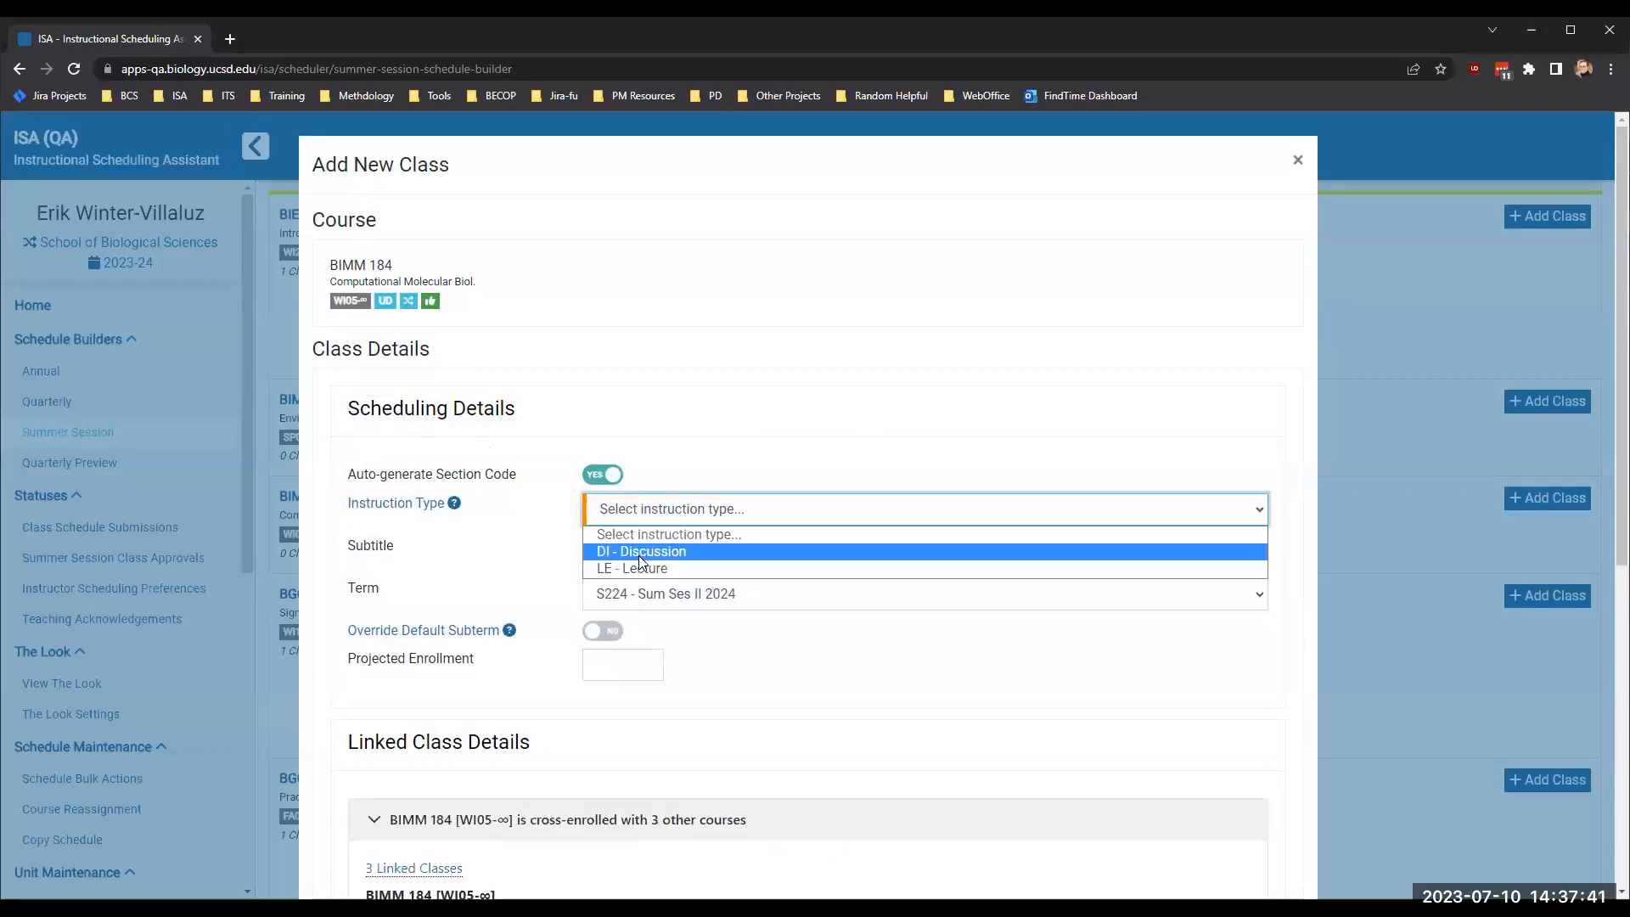
left_click(638, 552)
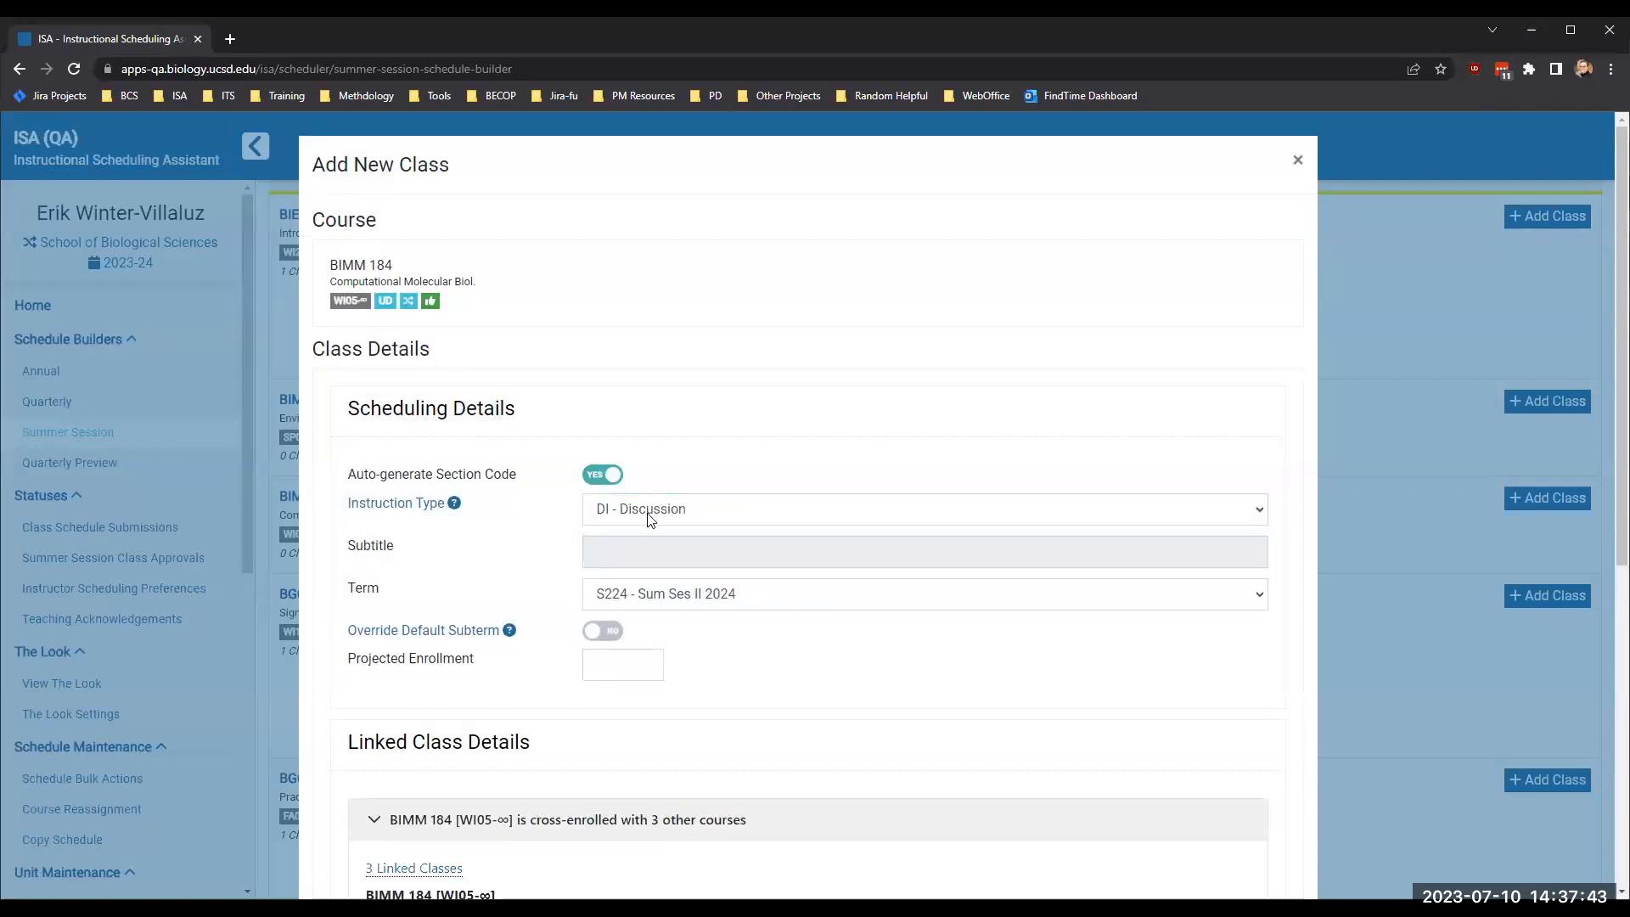
left_click(649, 519)
left_click(627, 567)
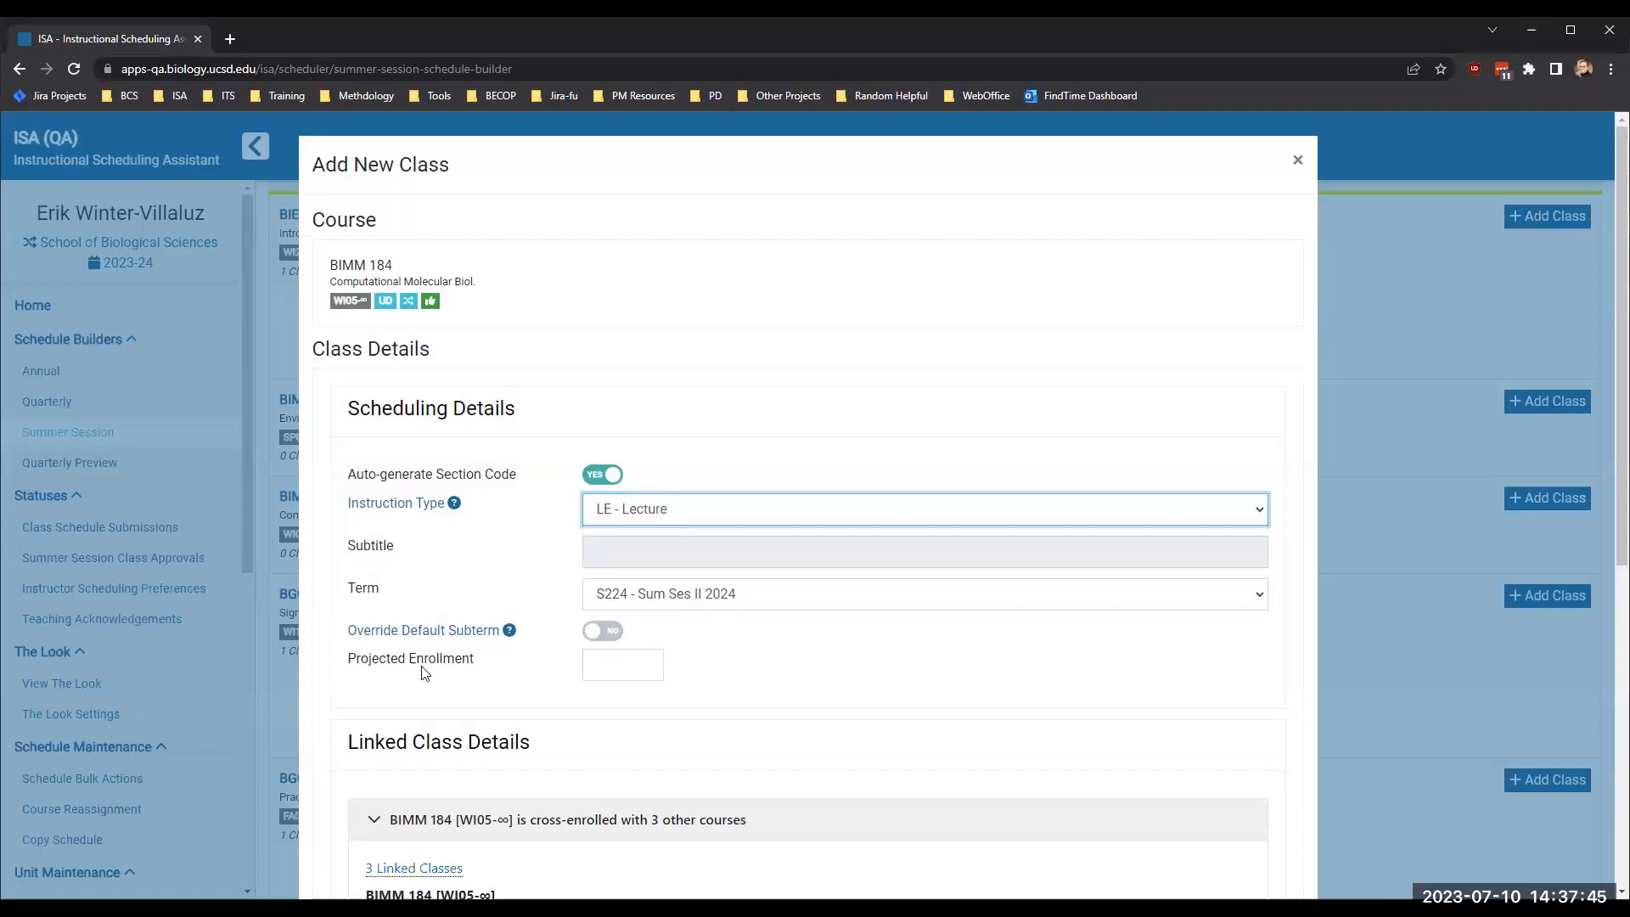
scroll(645, 534, "down", 6)
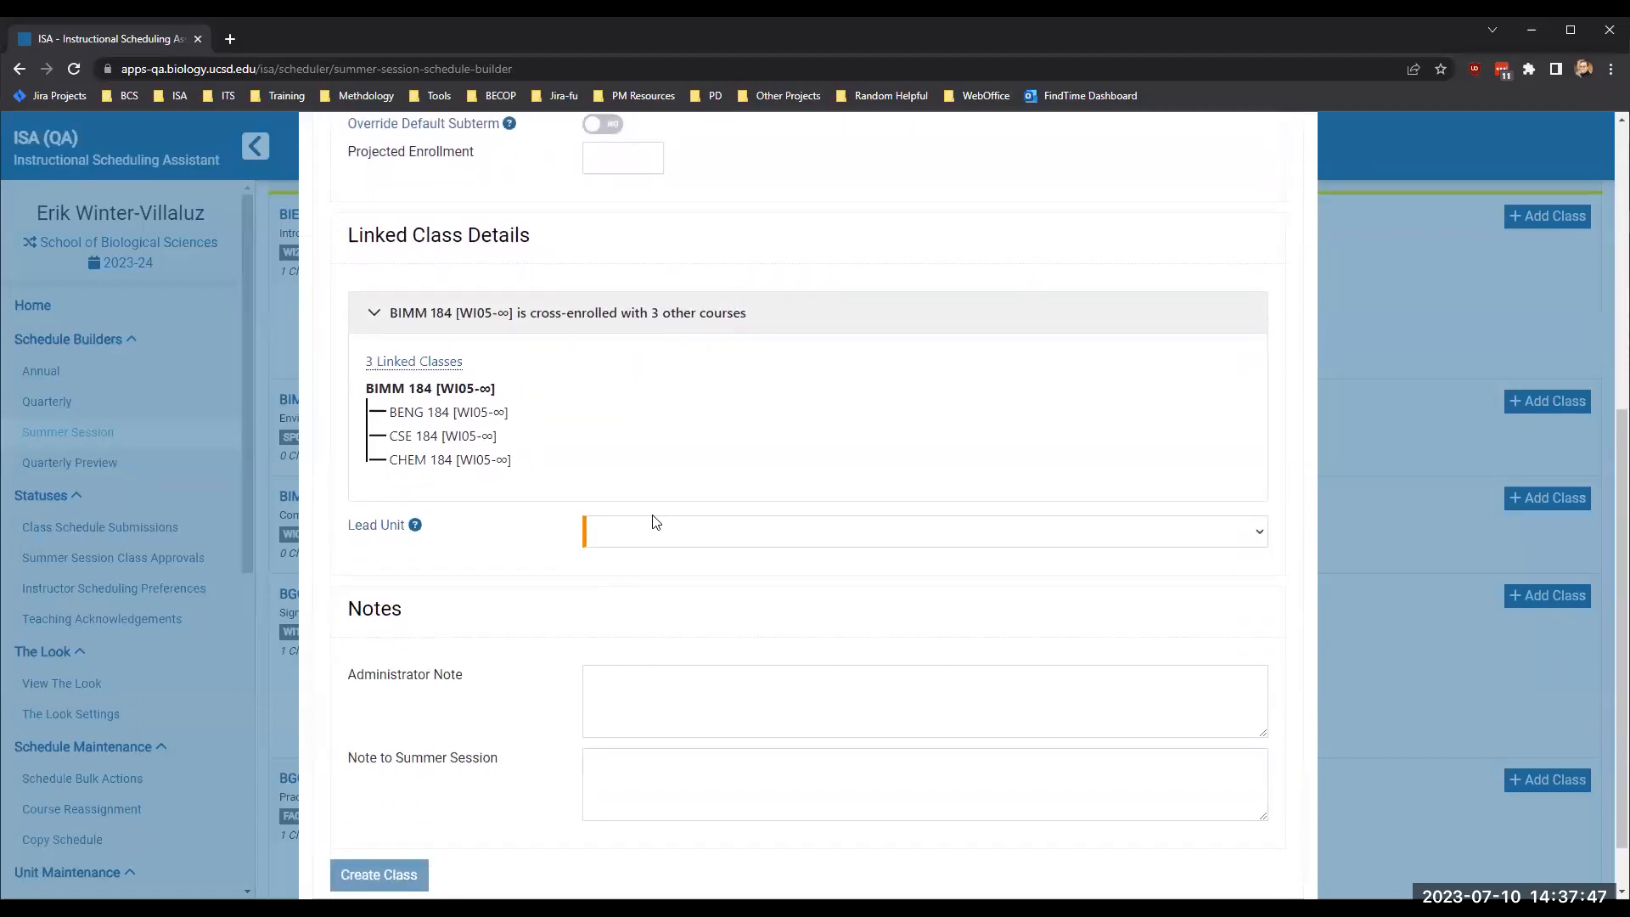
left_click(654, 522)
left_click(641, 577)
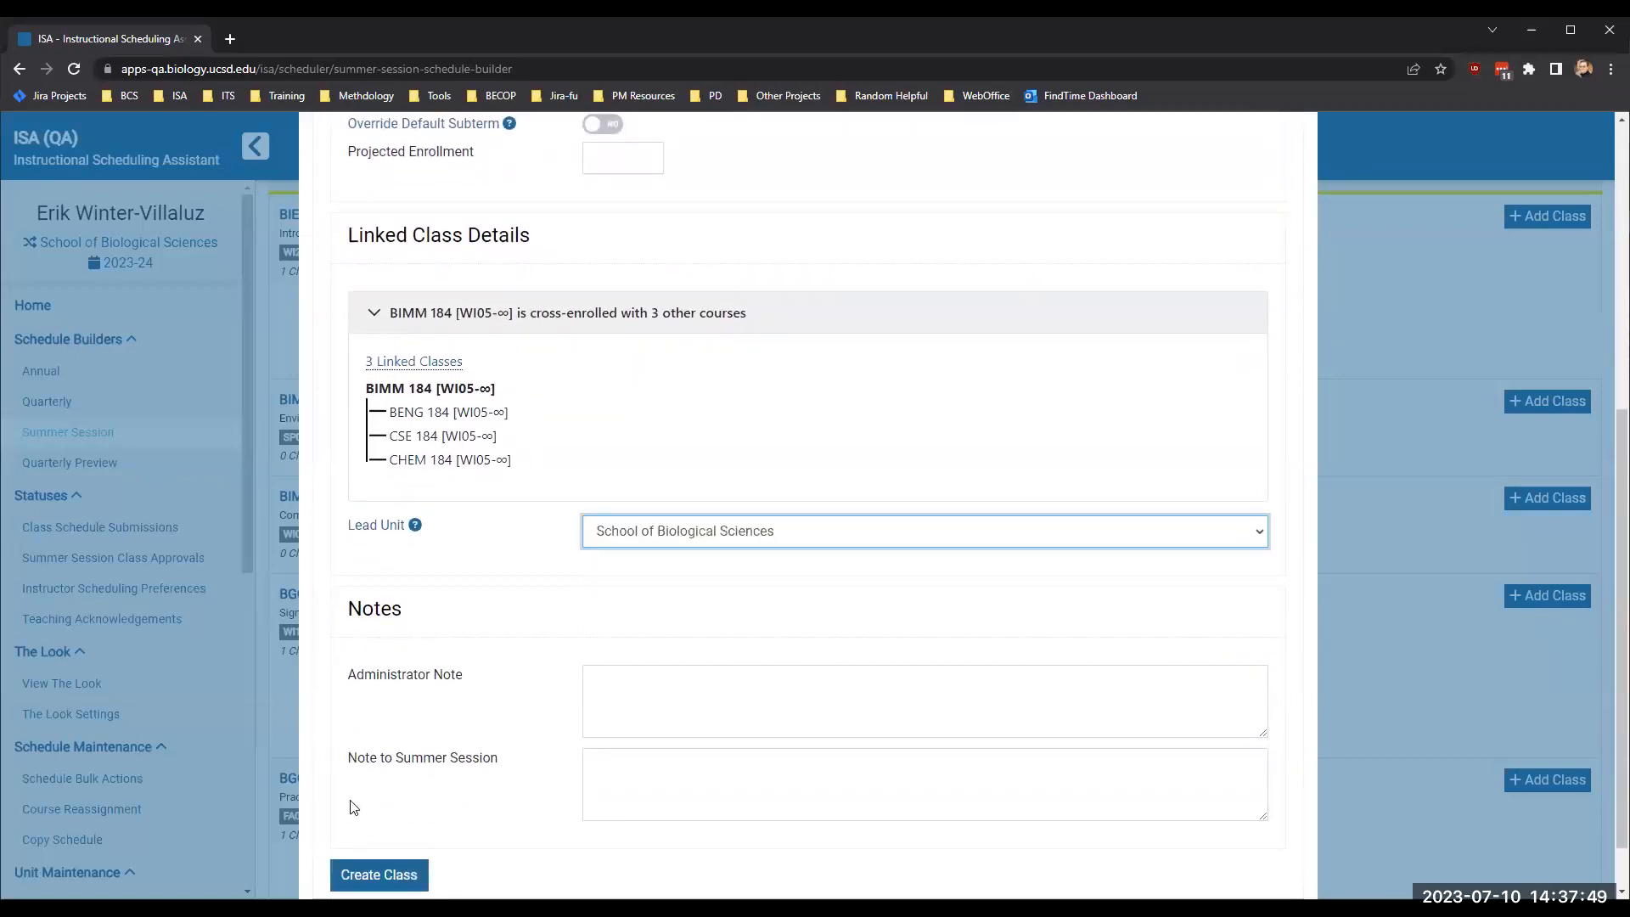
left_click(377, 874)
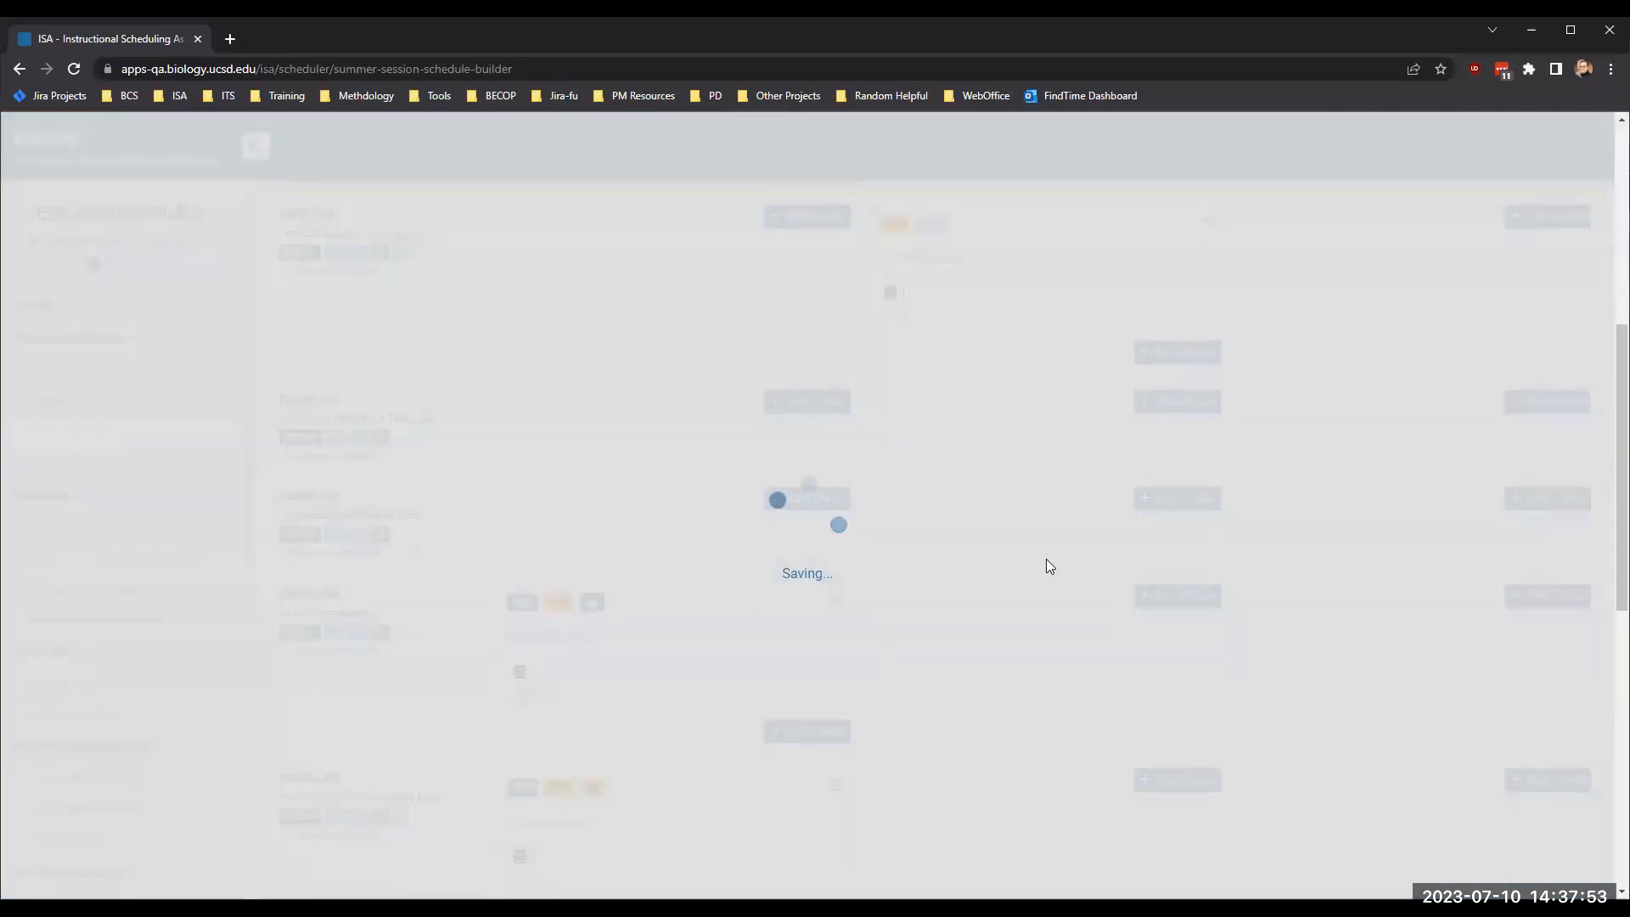
- Create a BIMM 166 lecture class for Sum Ses II 2024 with Chemistry & Biochemistry as lead unit
scroll(1047, 564, "up", 3)
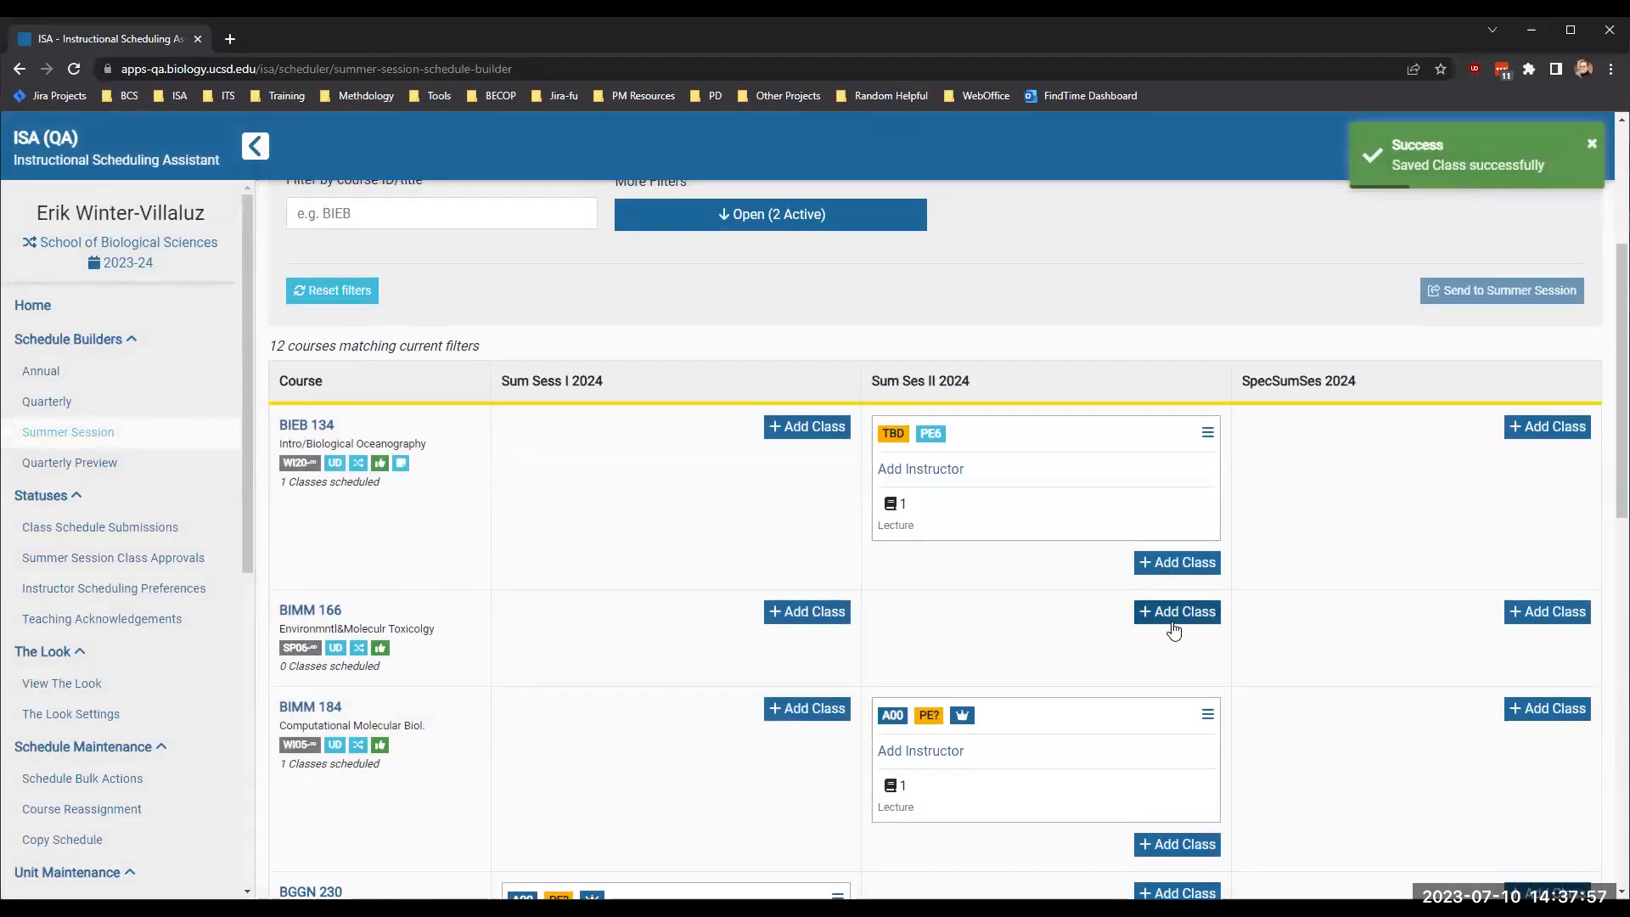
left_click(1174, 626)
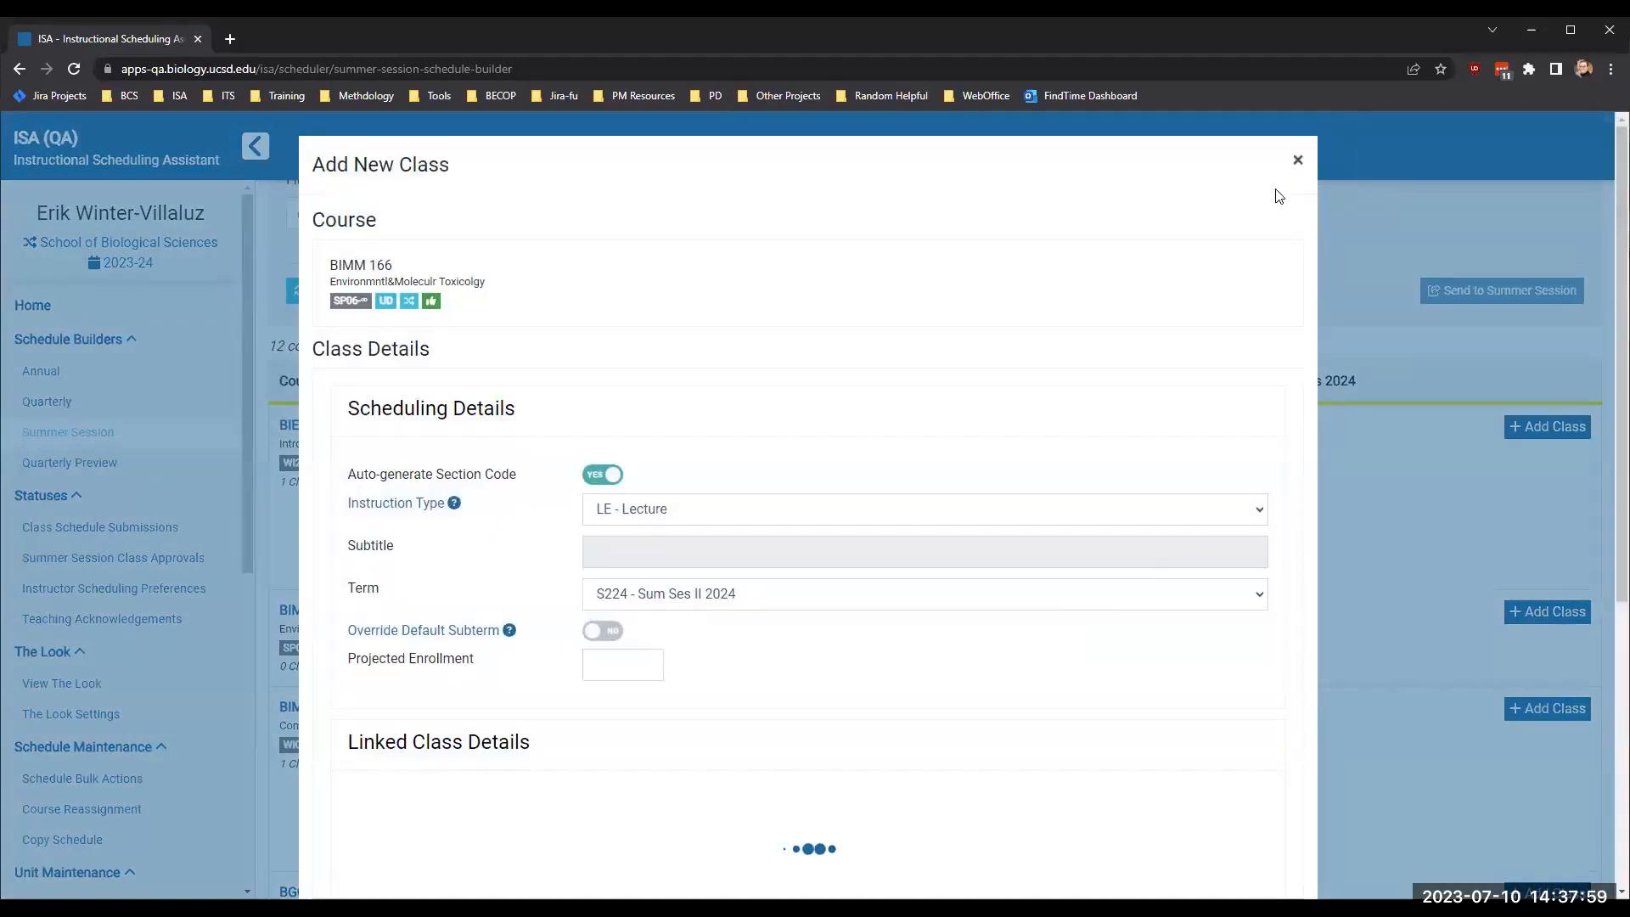
key("Escape")
mouse_move(365, 644)
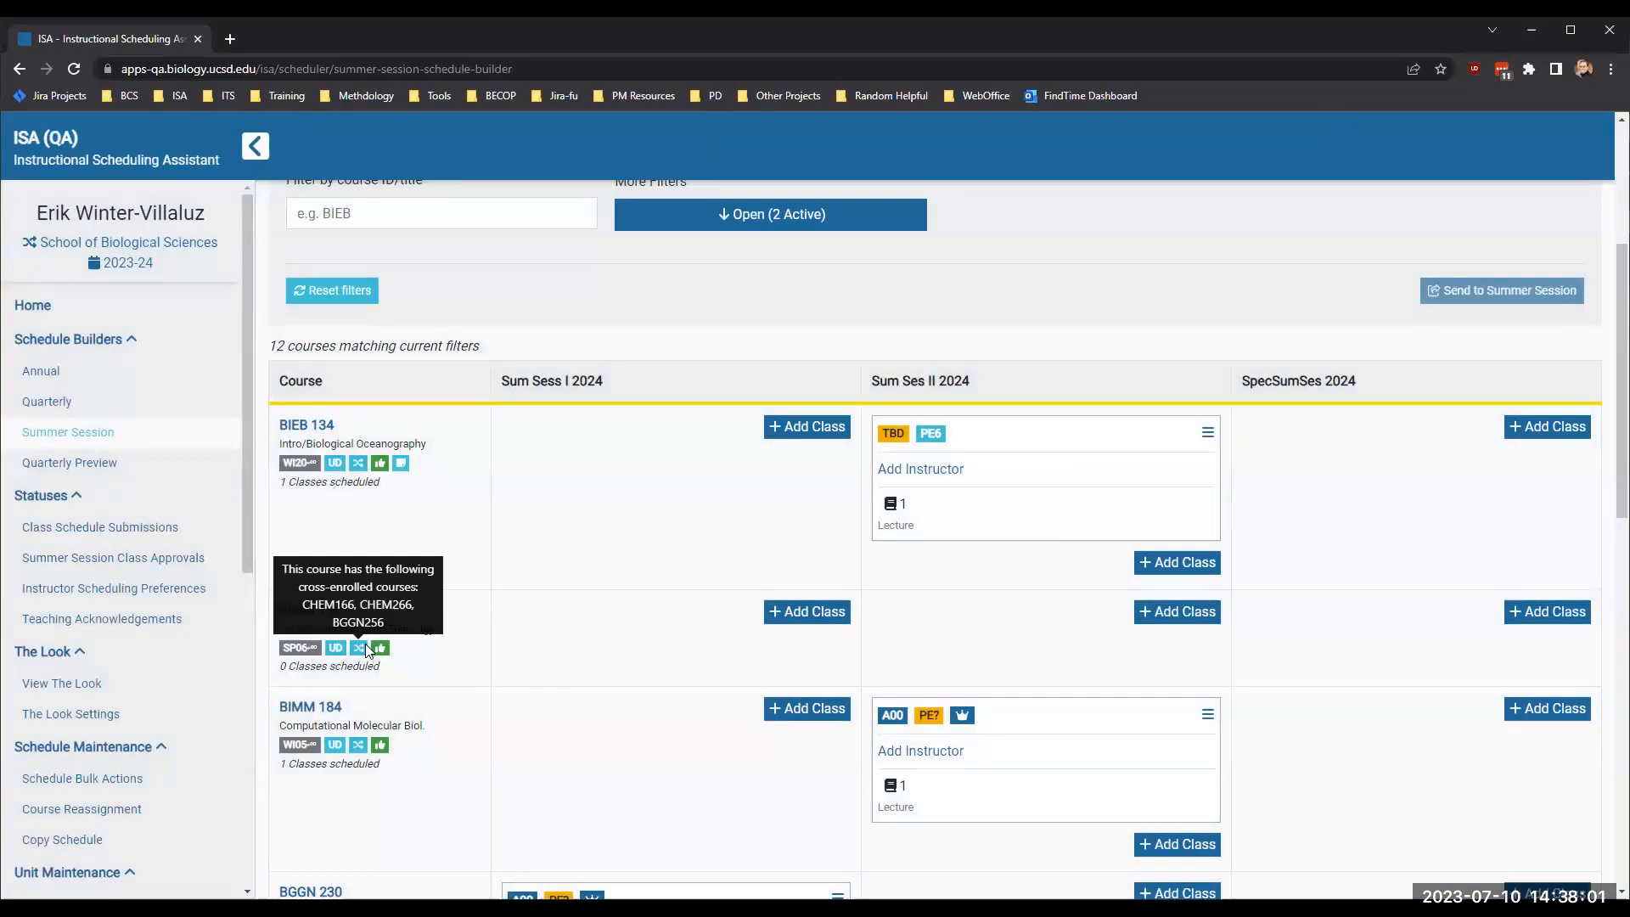
left_click(1168, 612)
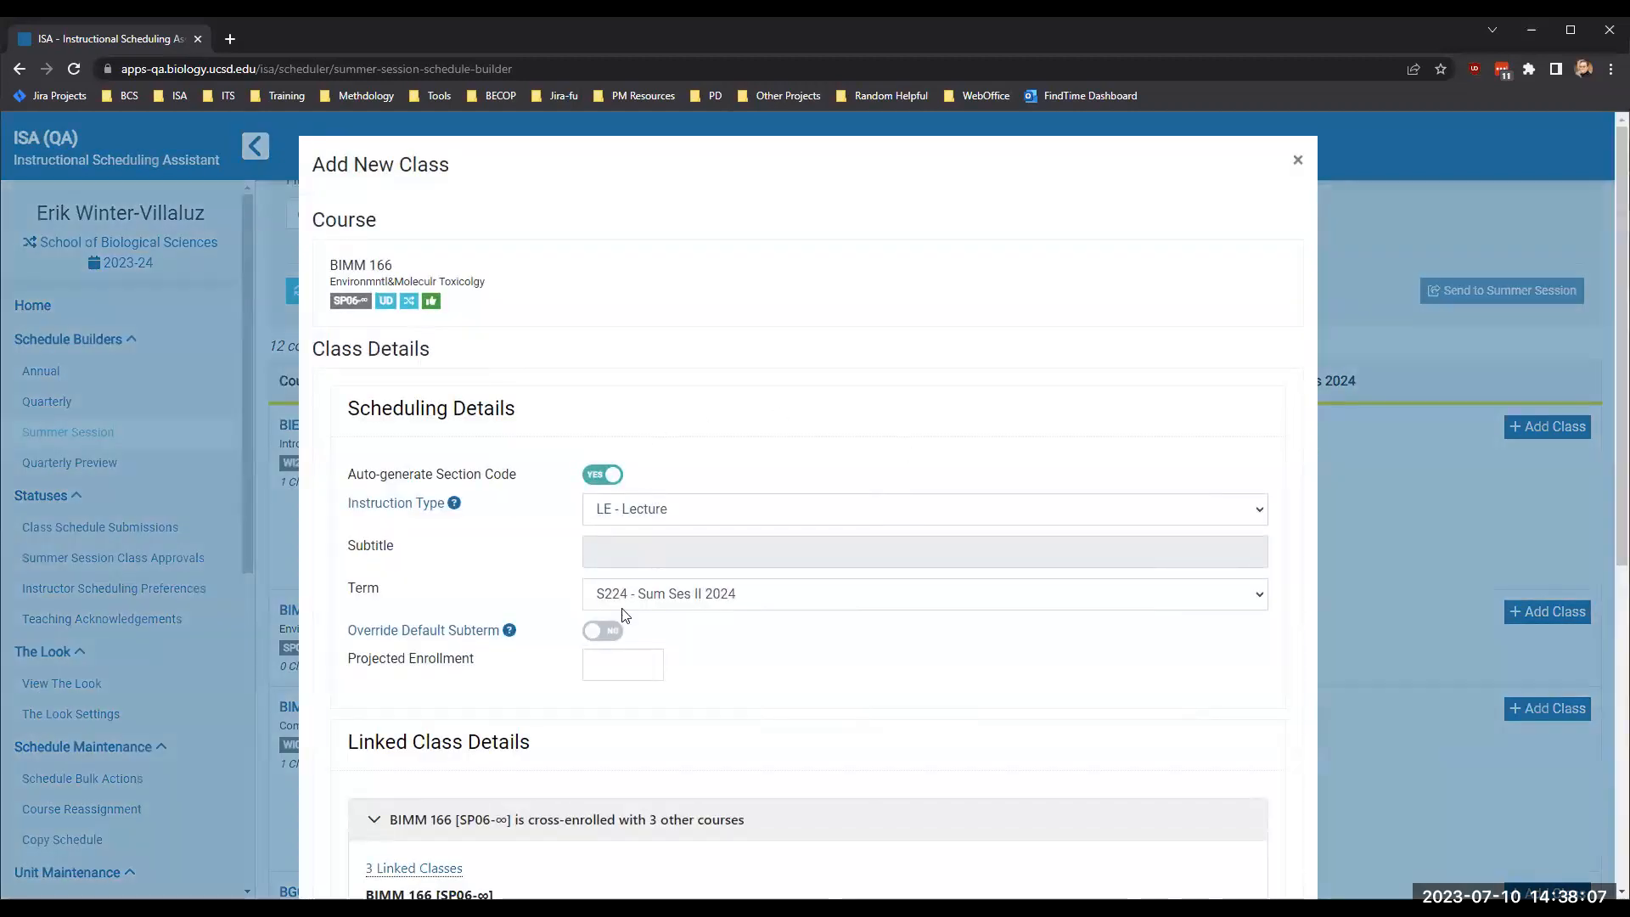
scroll(628, 607, "down", 4)
left_click(618, 685)
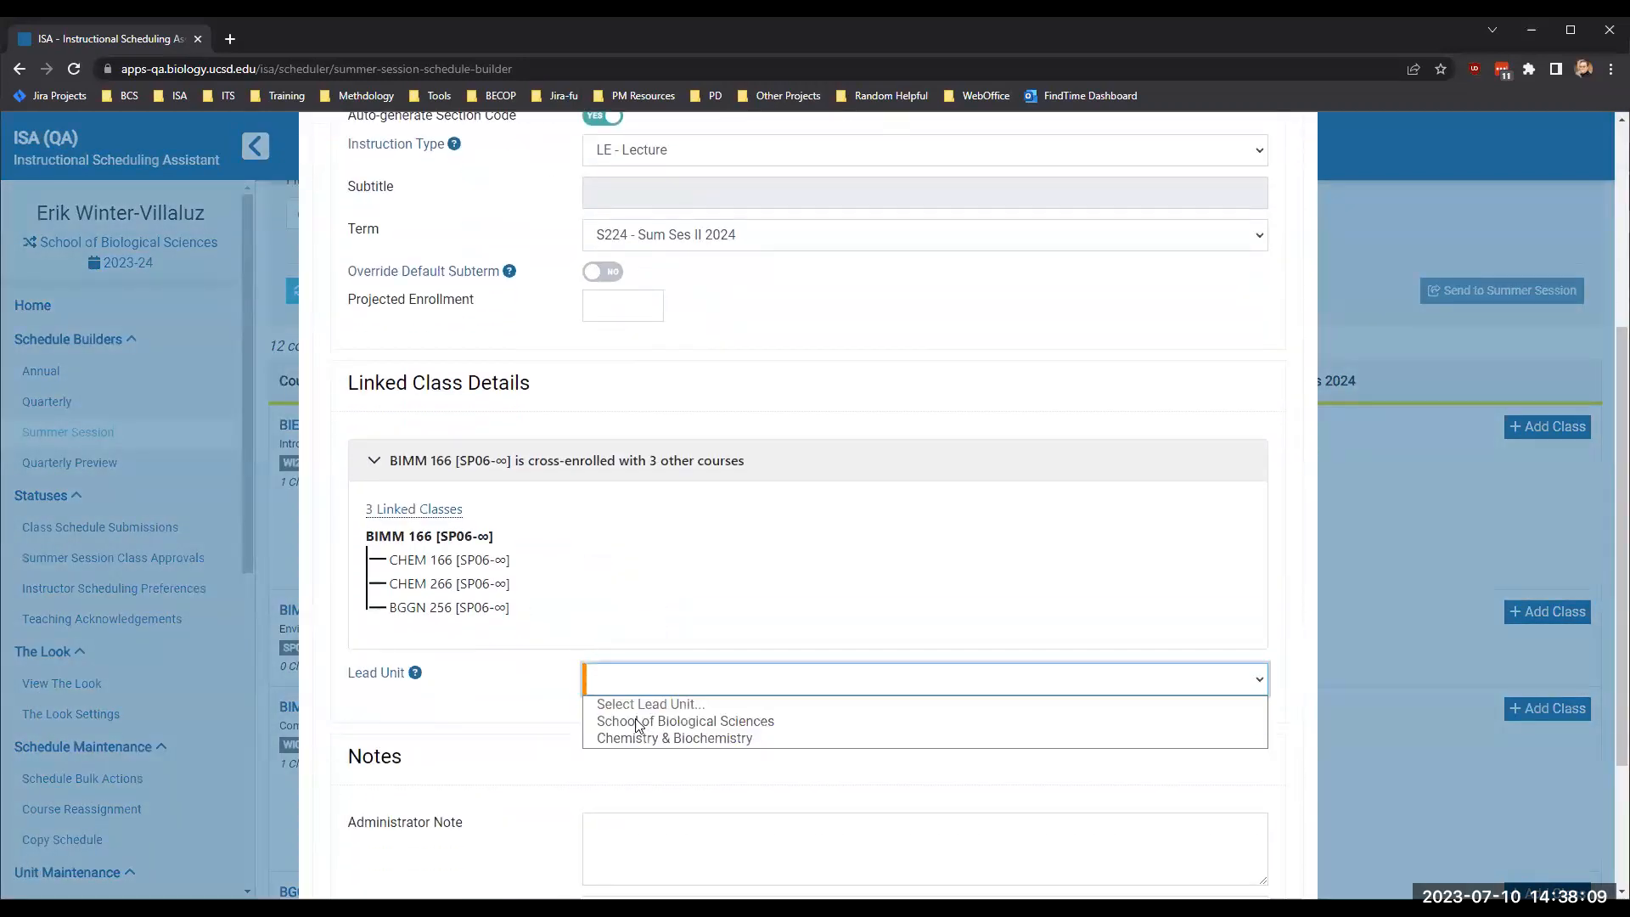
left_click(645, 738)
scroll(522, 732, "down", 3)
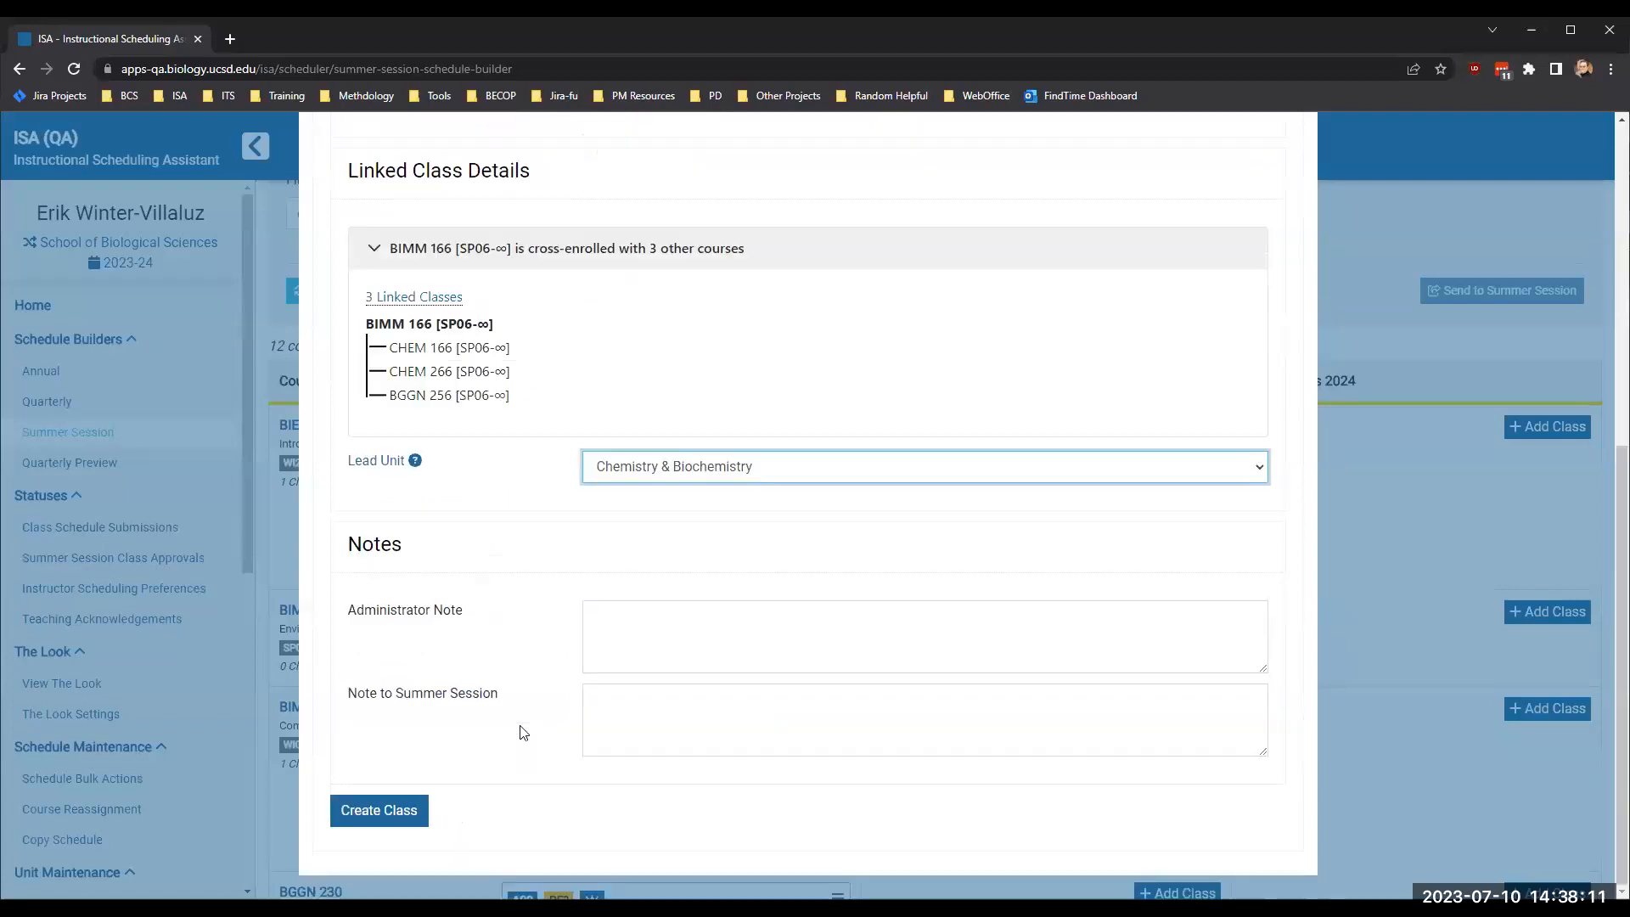
left_click(375, 817)
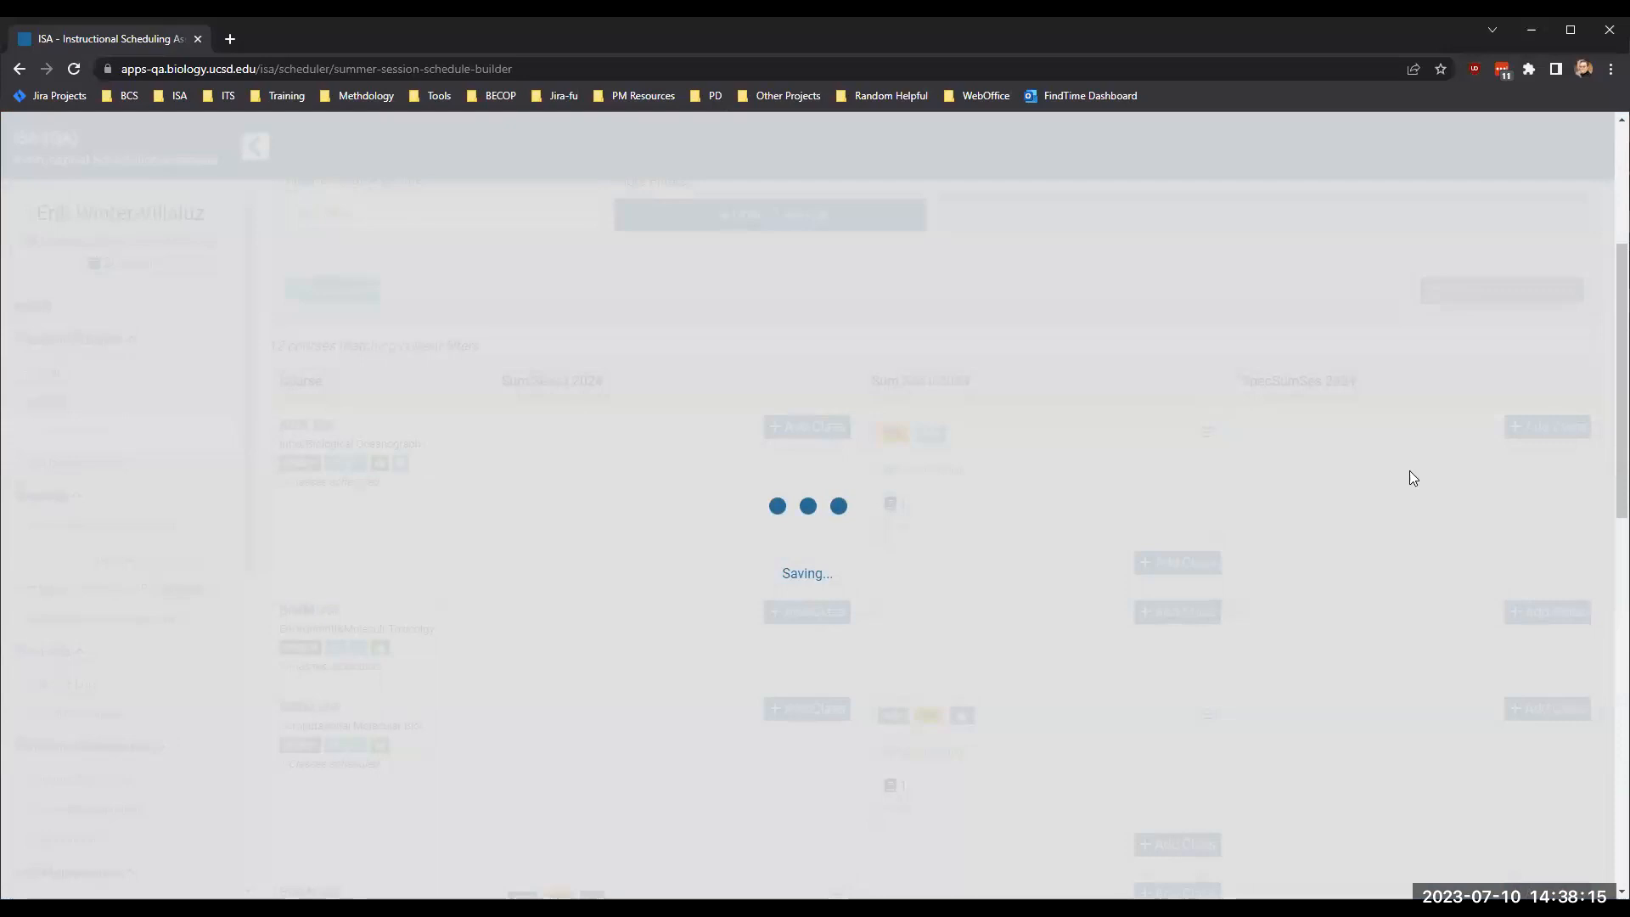
scroll(1408, 476, "down", 4)
scroll(1412, 477, "up", 5)
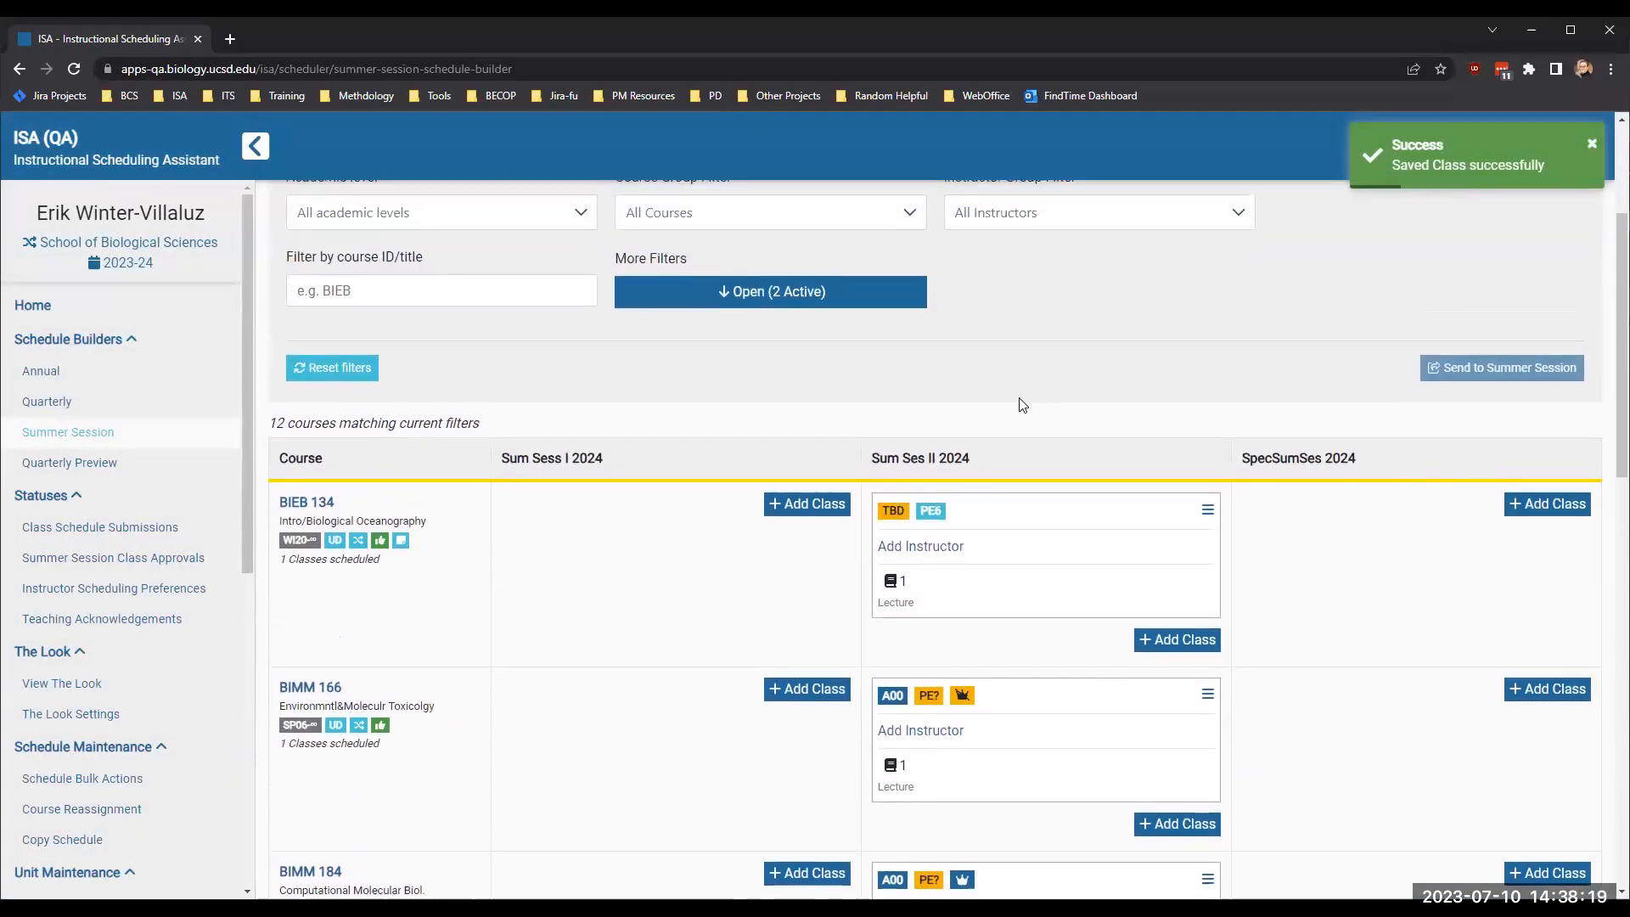
scroll(1022, 404, "down", 5)
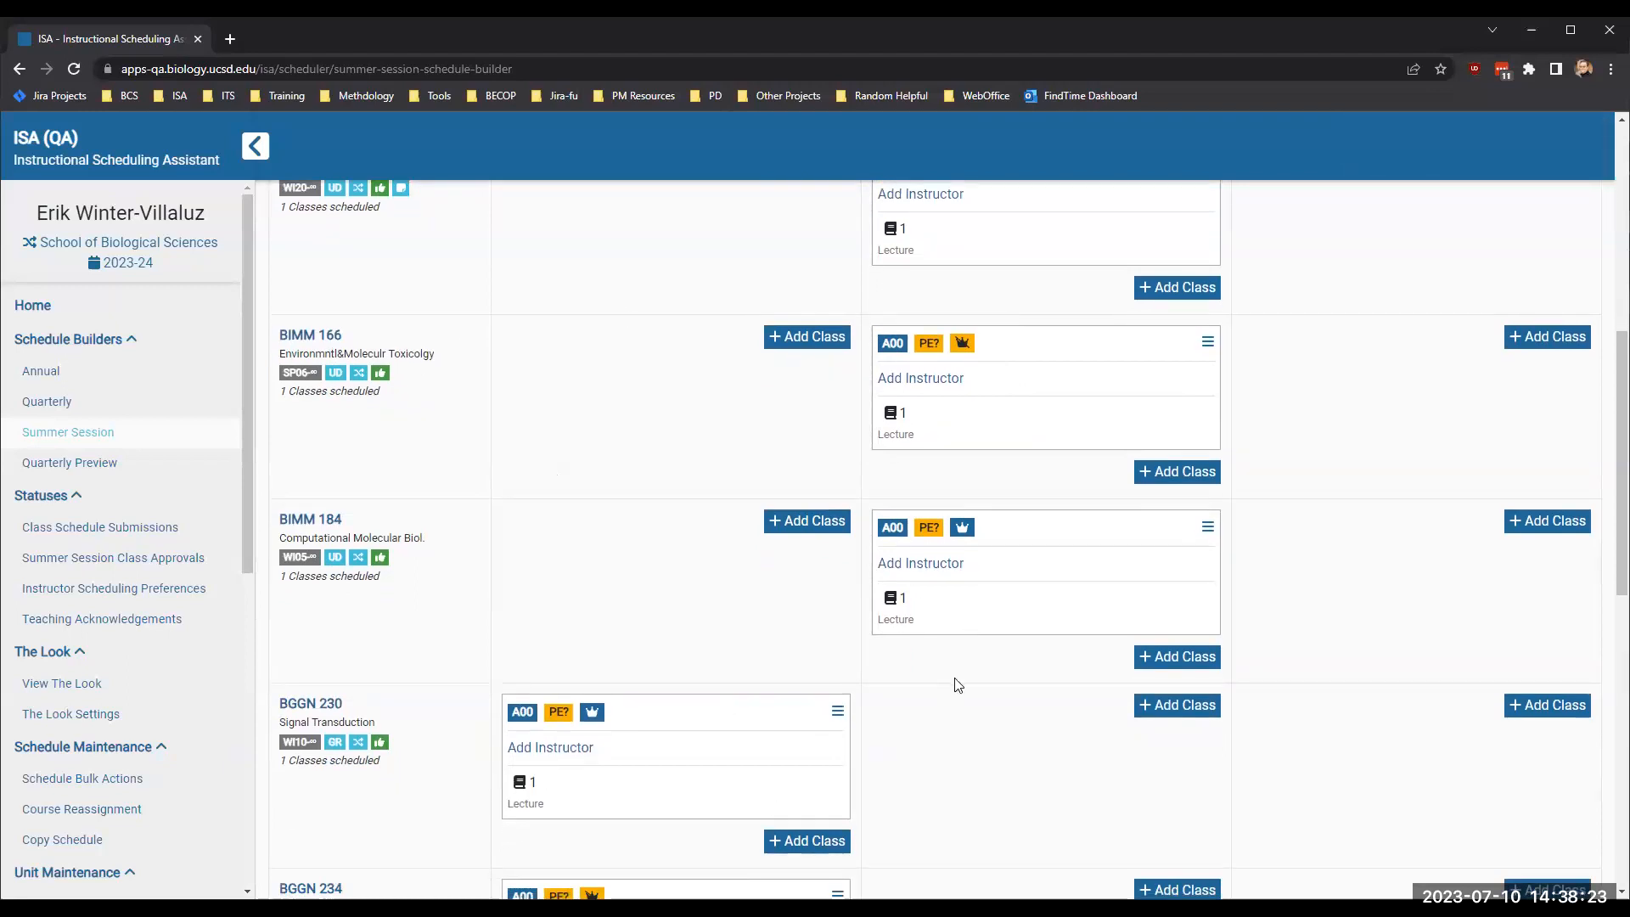
- Check the term choices in the Quarterly Preview and return to the Summer Session schedule builder's filtered courses
left_click(96, 463)
left_click(398, 284)
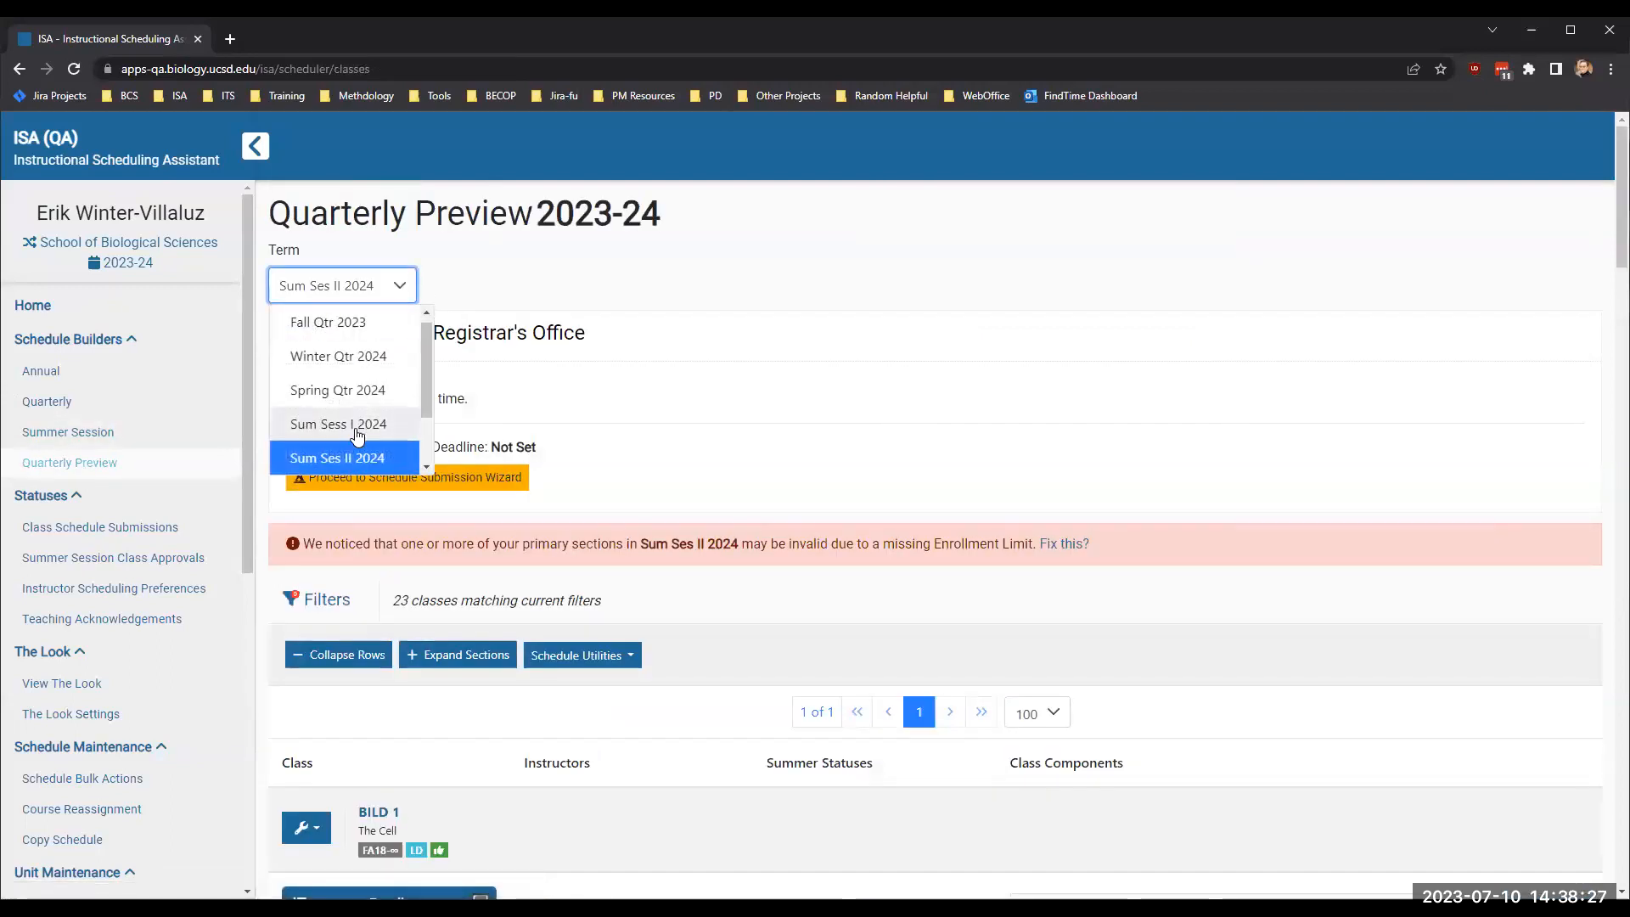
left_click(670, 332)
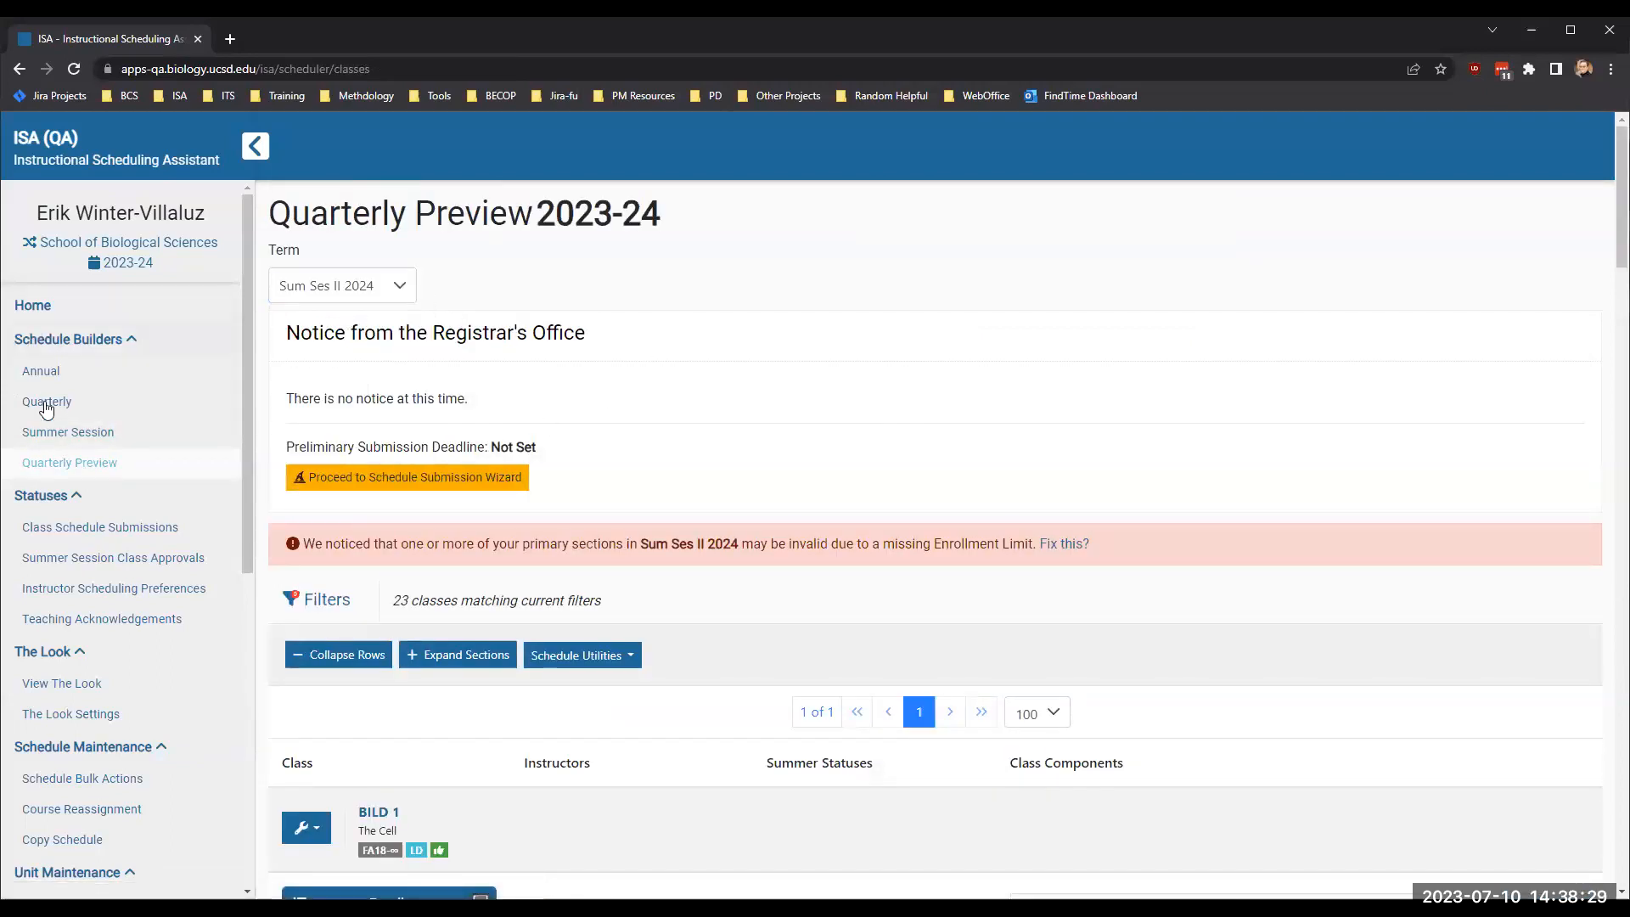
left_click(84, 446)
scroll(1215, 553, "down", 6)
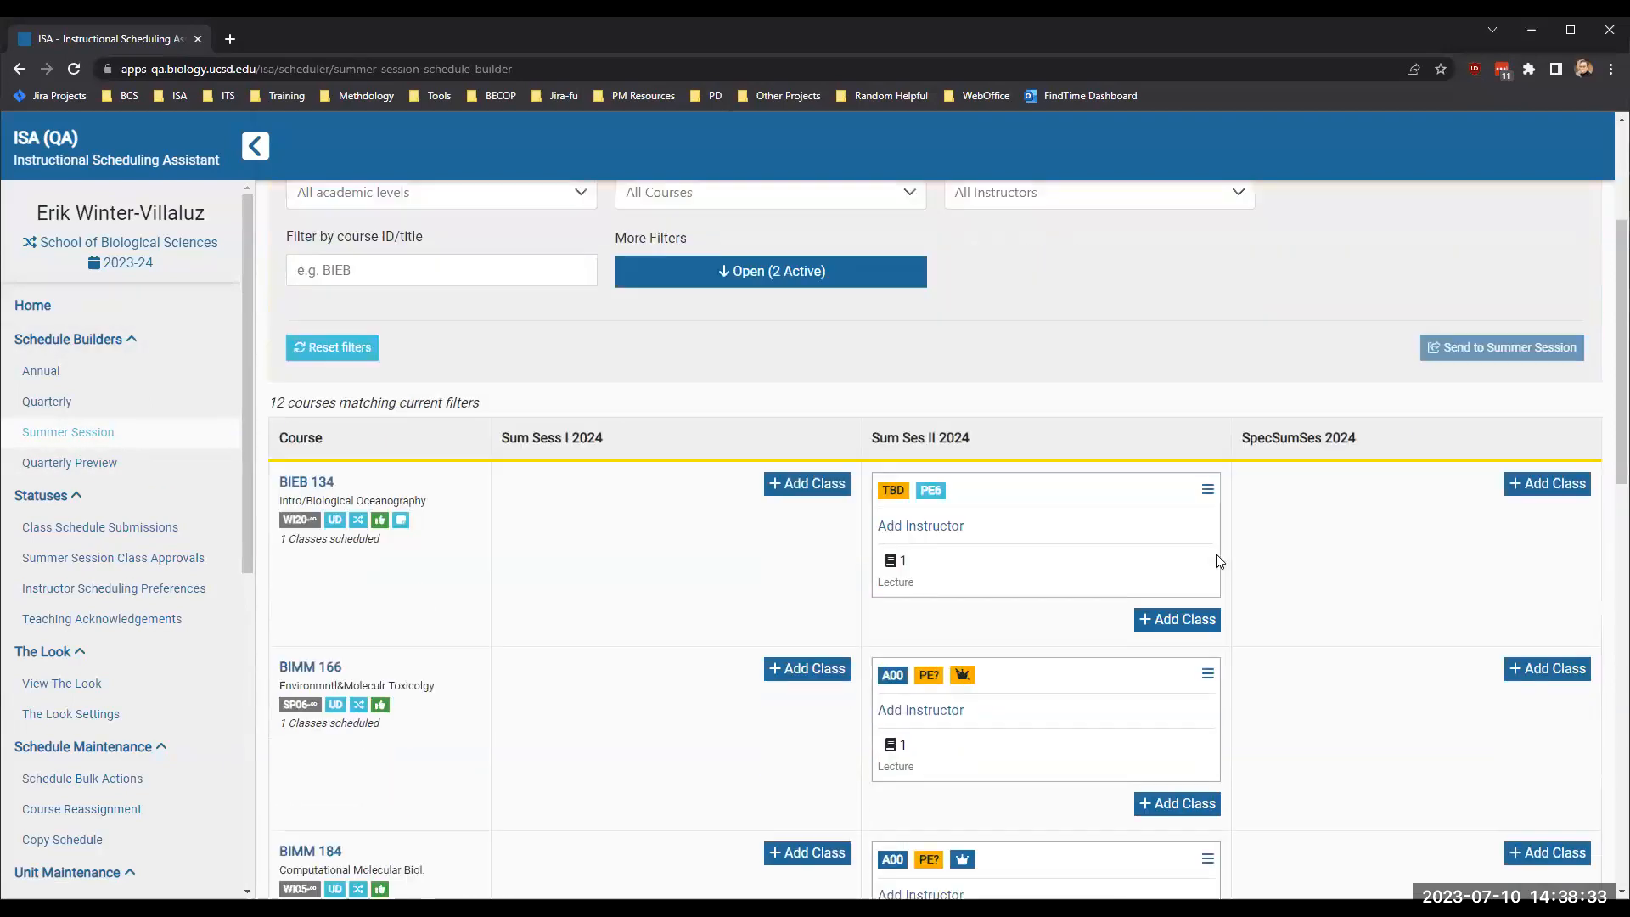
scroll(1078, 528, "up", 5)
scroll(1079, 527, "up", 1)
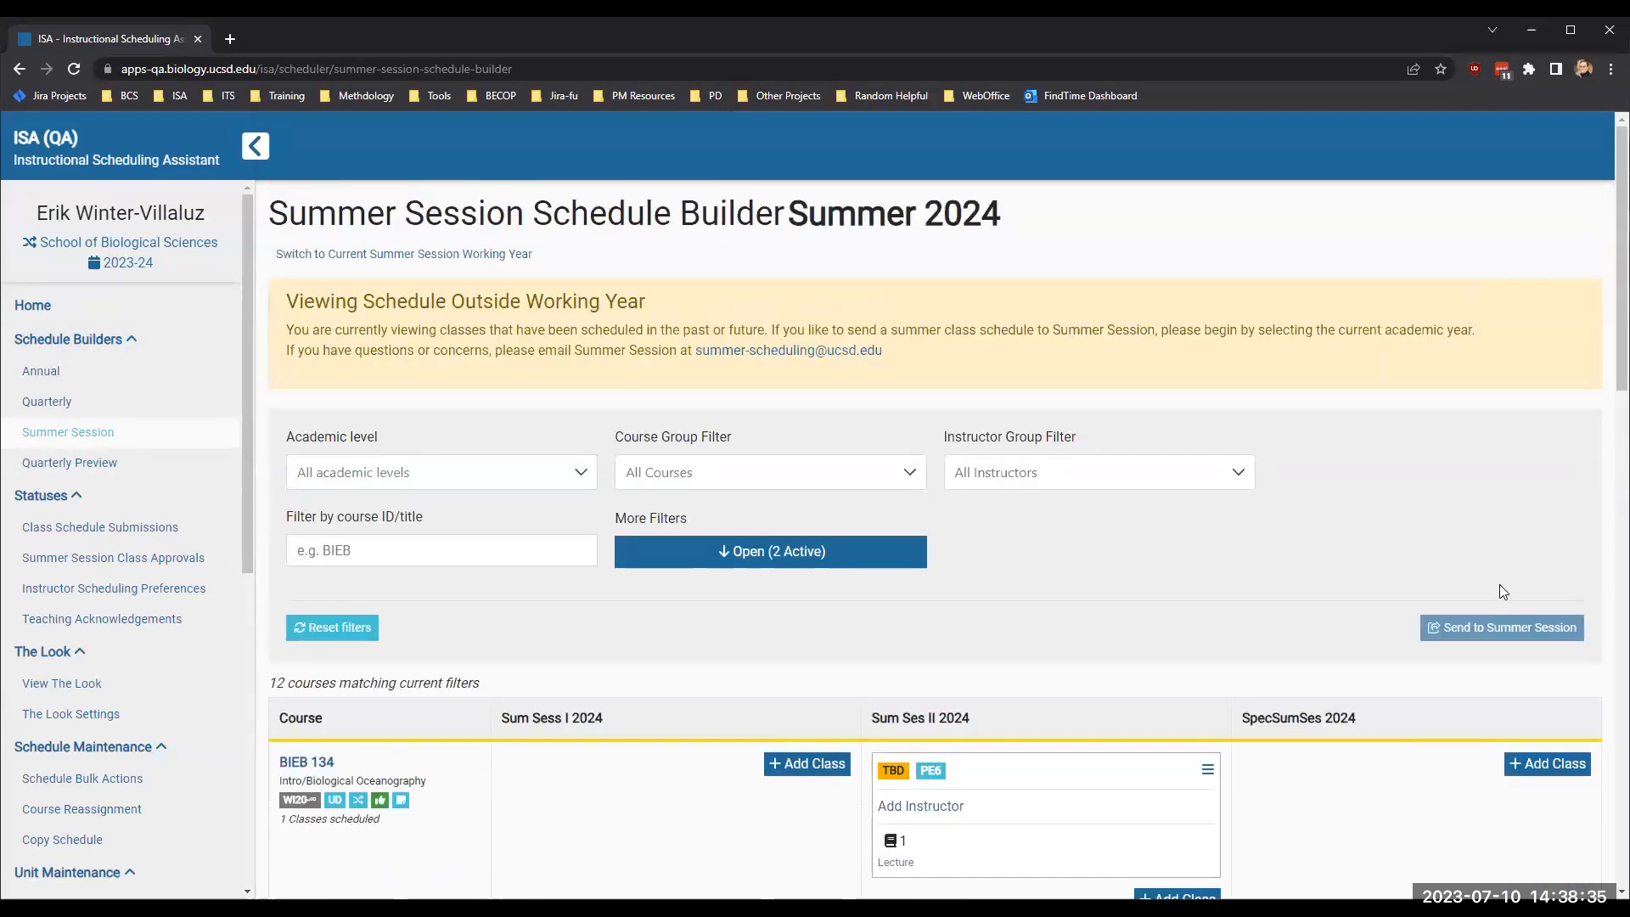
- Change the Summer Session schedule builder's academic year to 2024-25
left_click(127, 265)
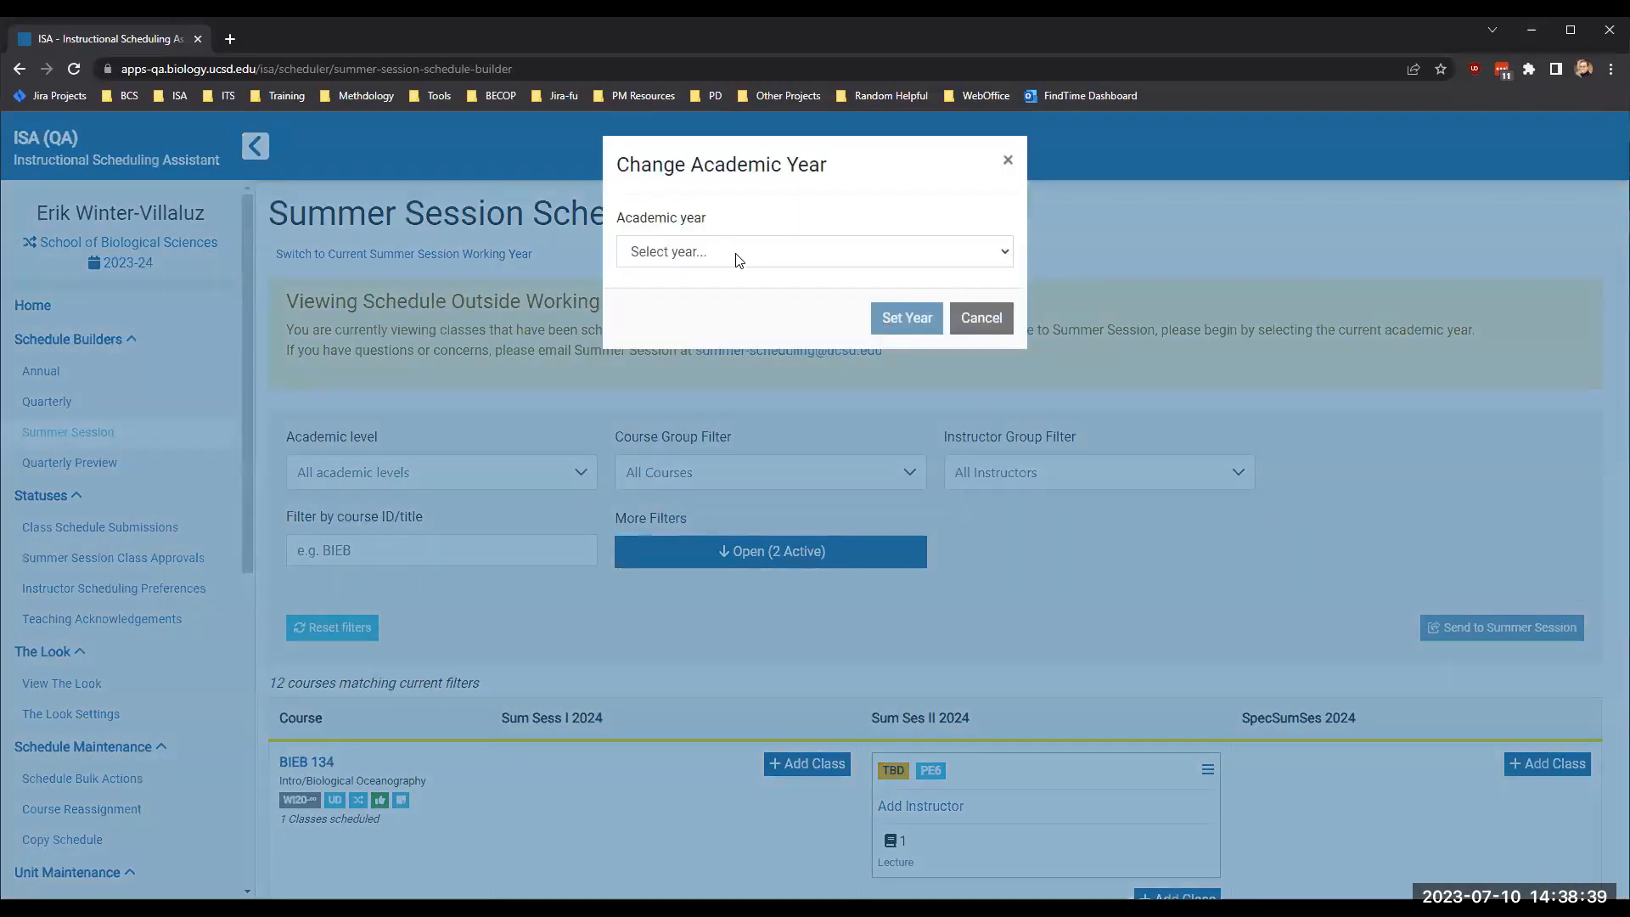
left_click(738, 260)
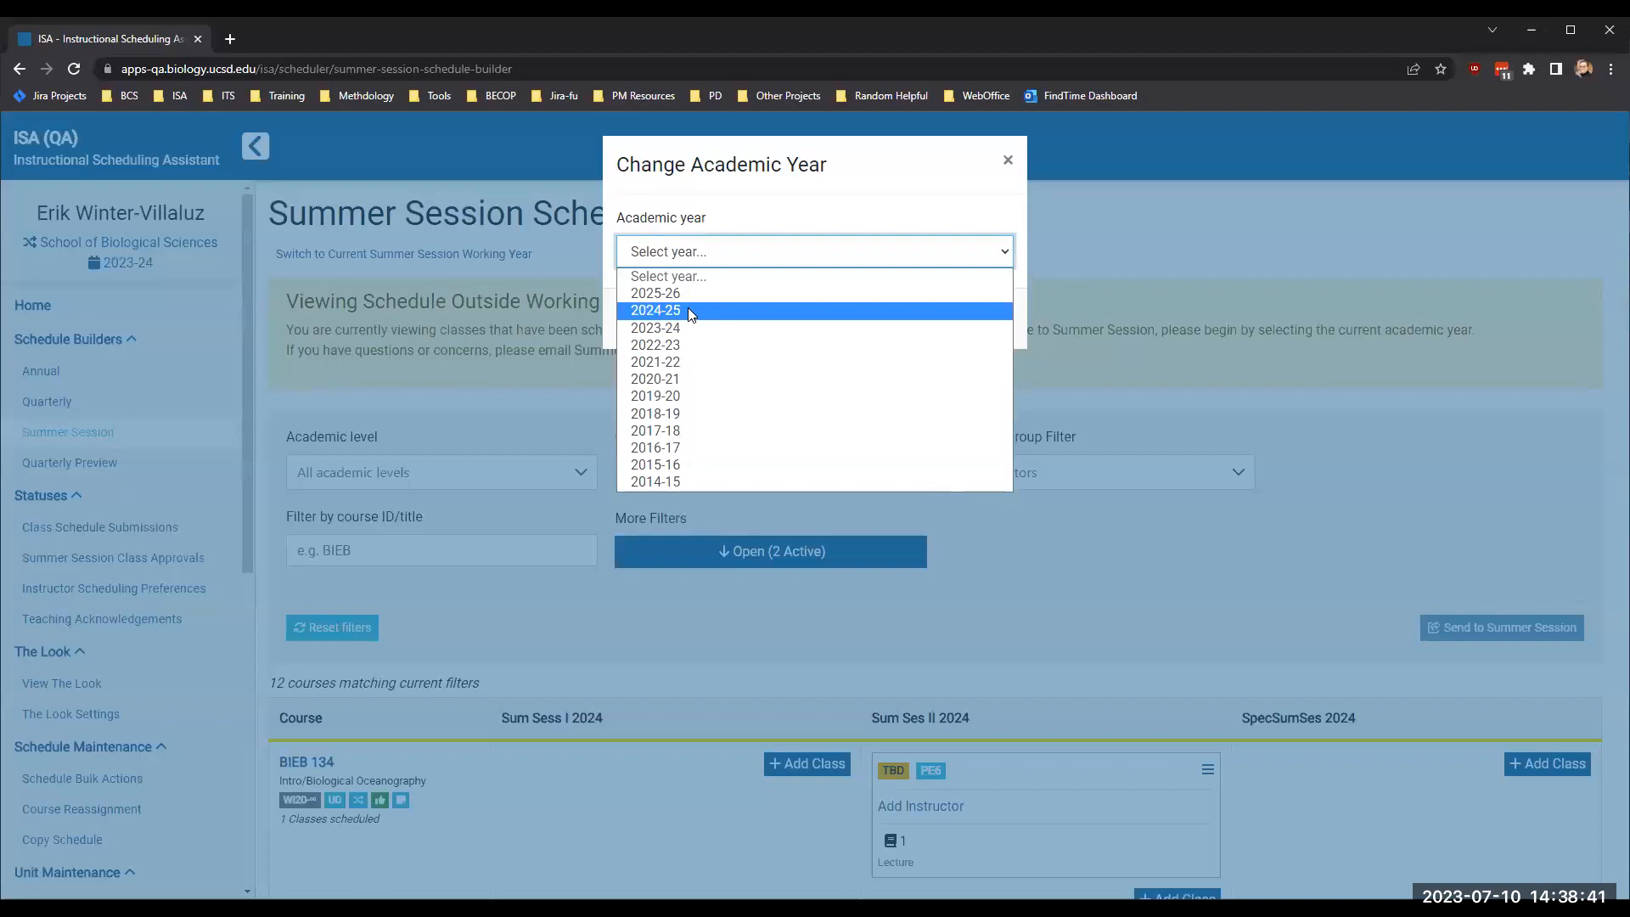
left_click(687, 309)
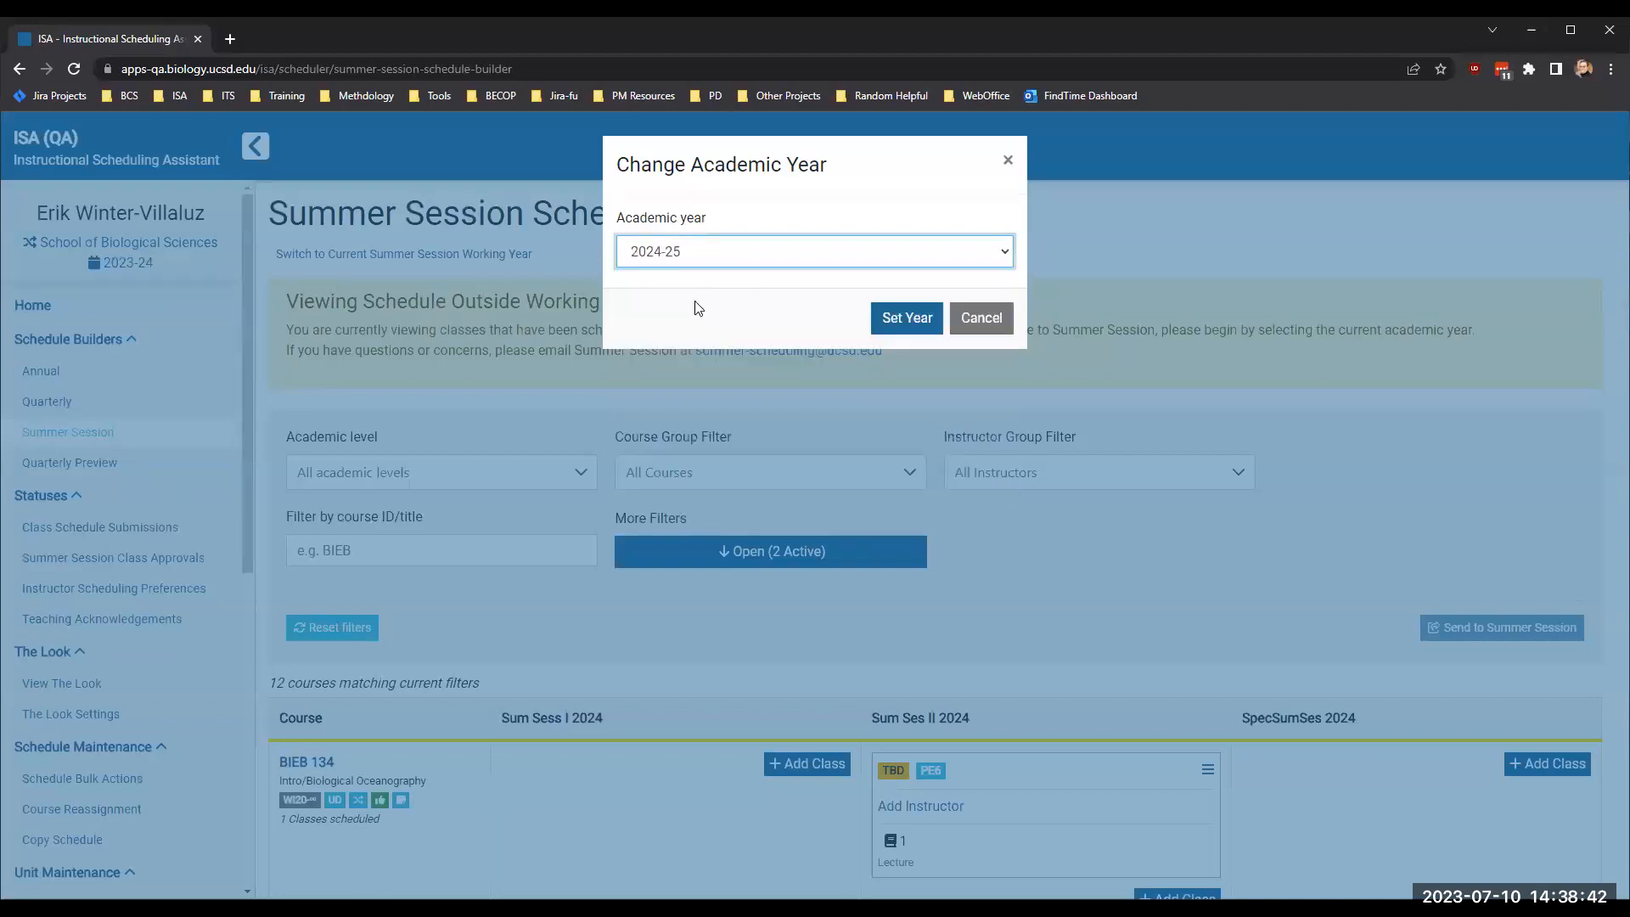
left_click(885, 321)
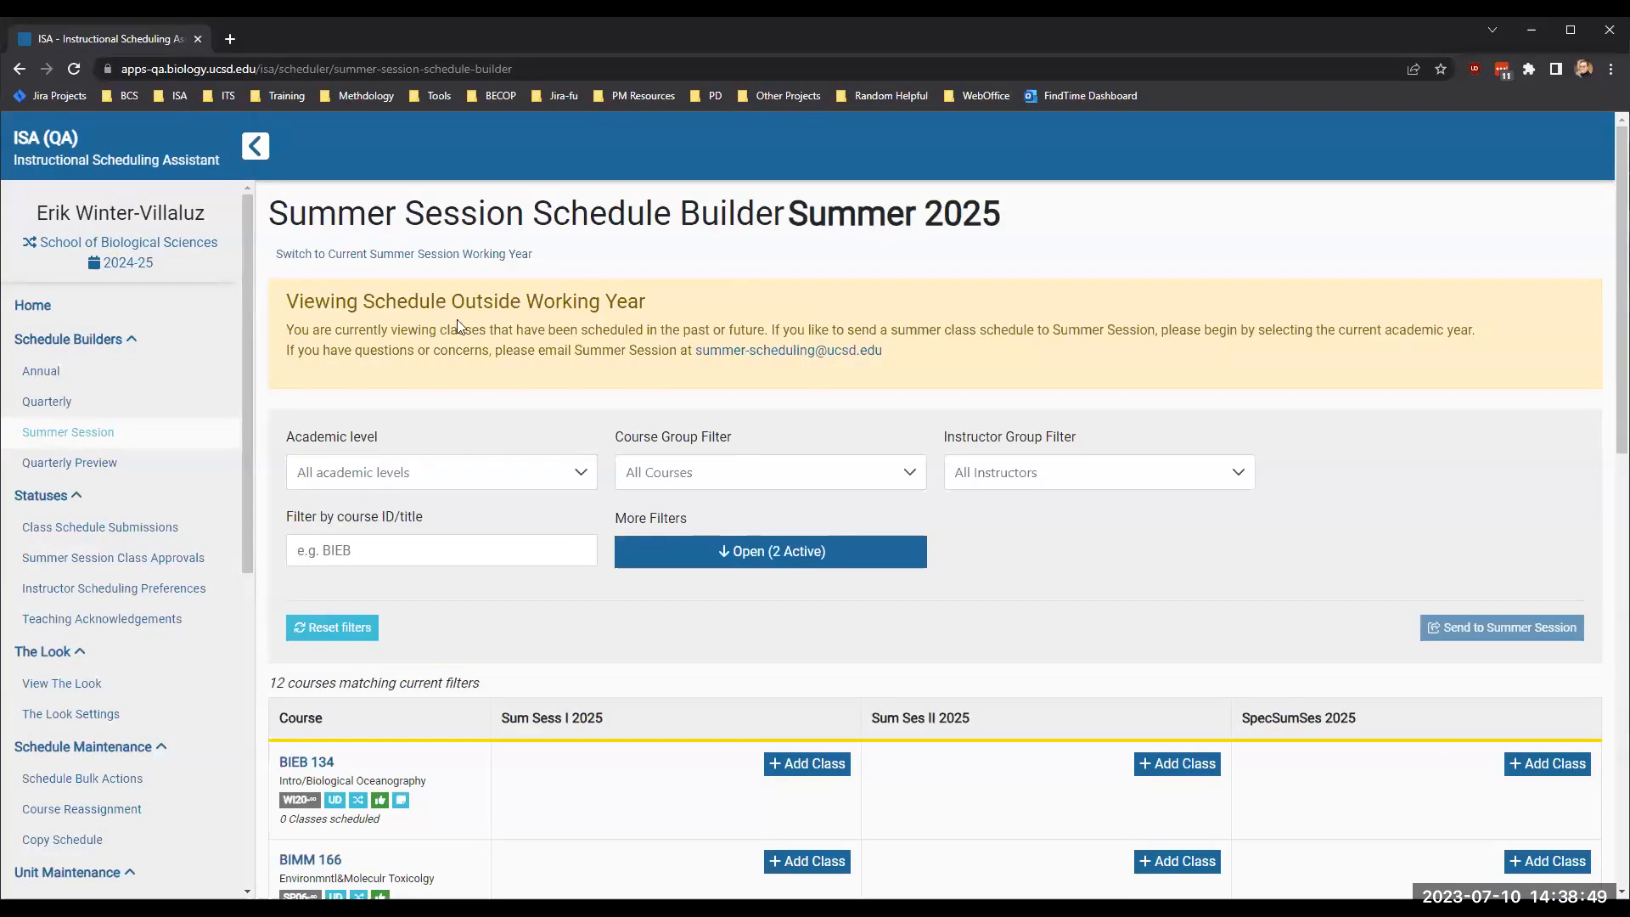
- Switch to the current Summer Session working year and examine the classes scheduled for its cross-enrolled courses
left_click(357, 255)
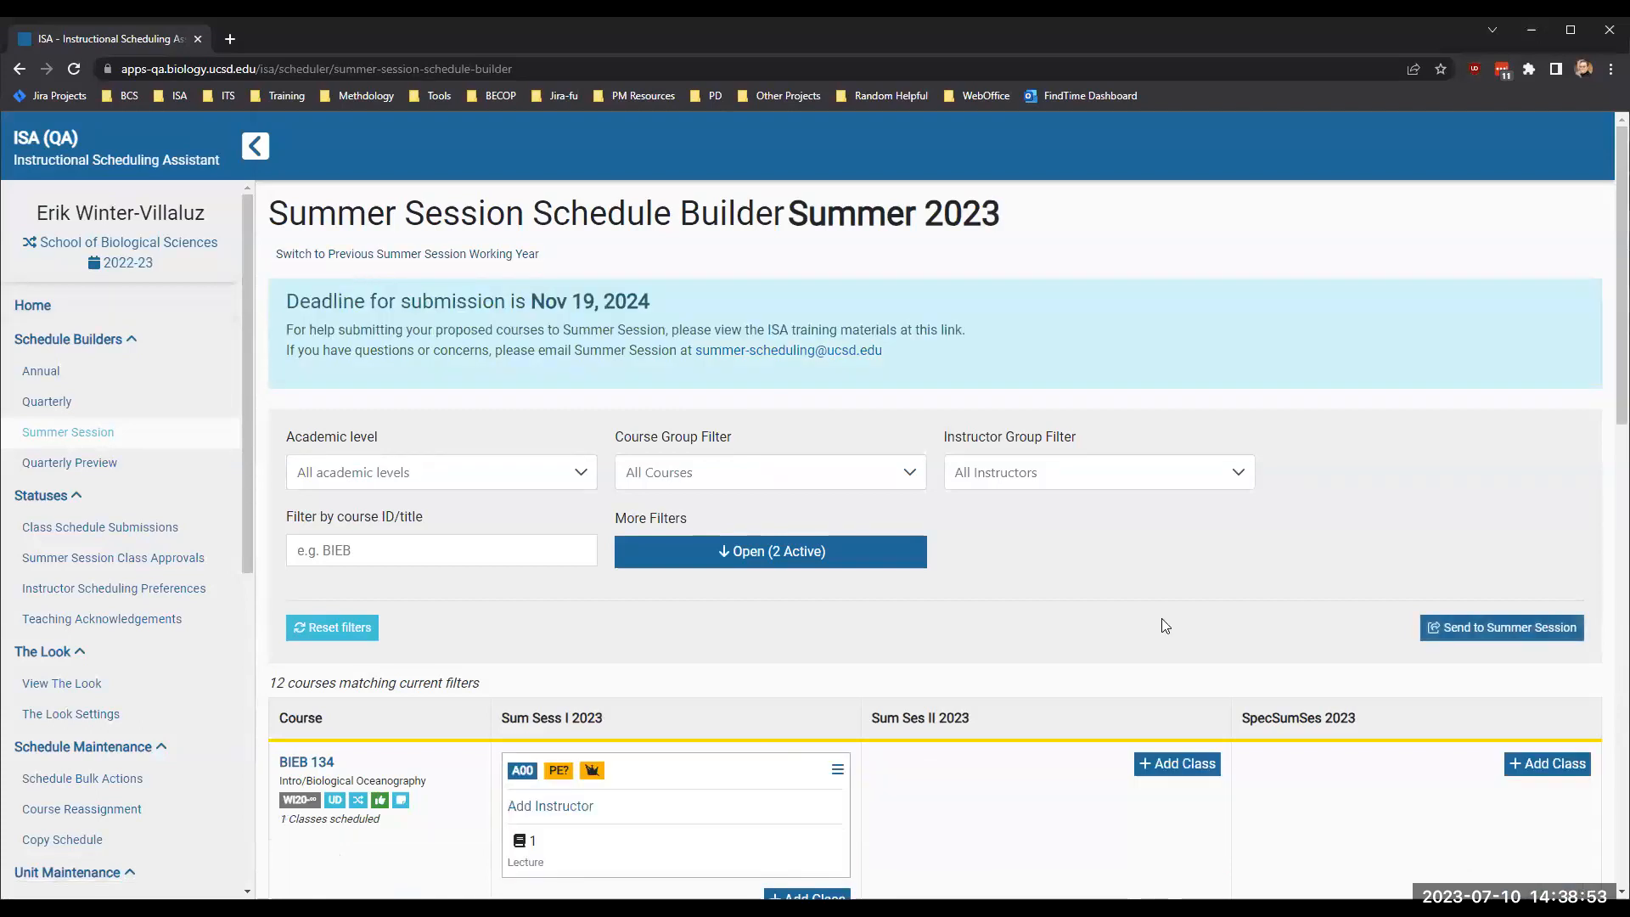
scroll(1162, 622, "down", 5)
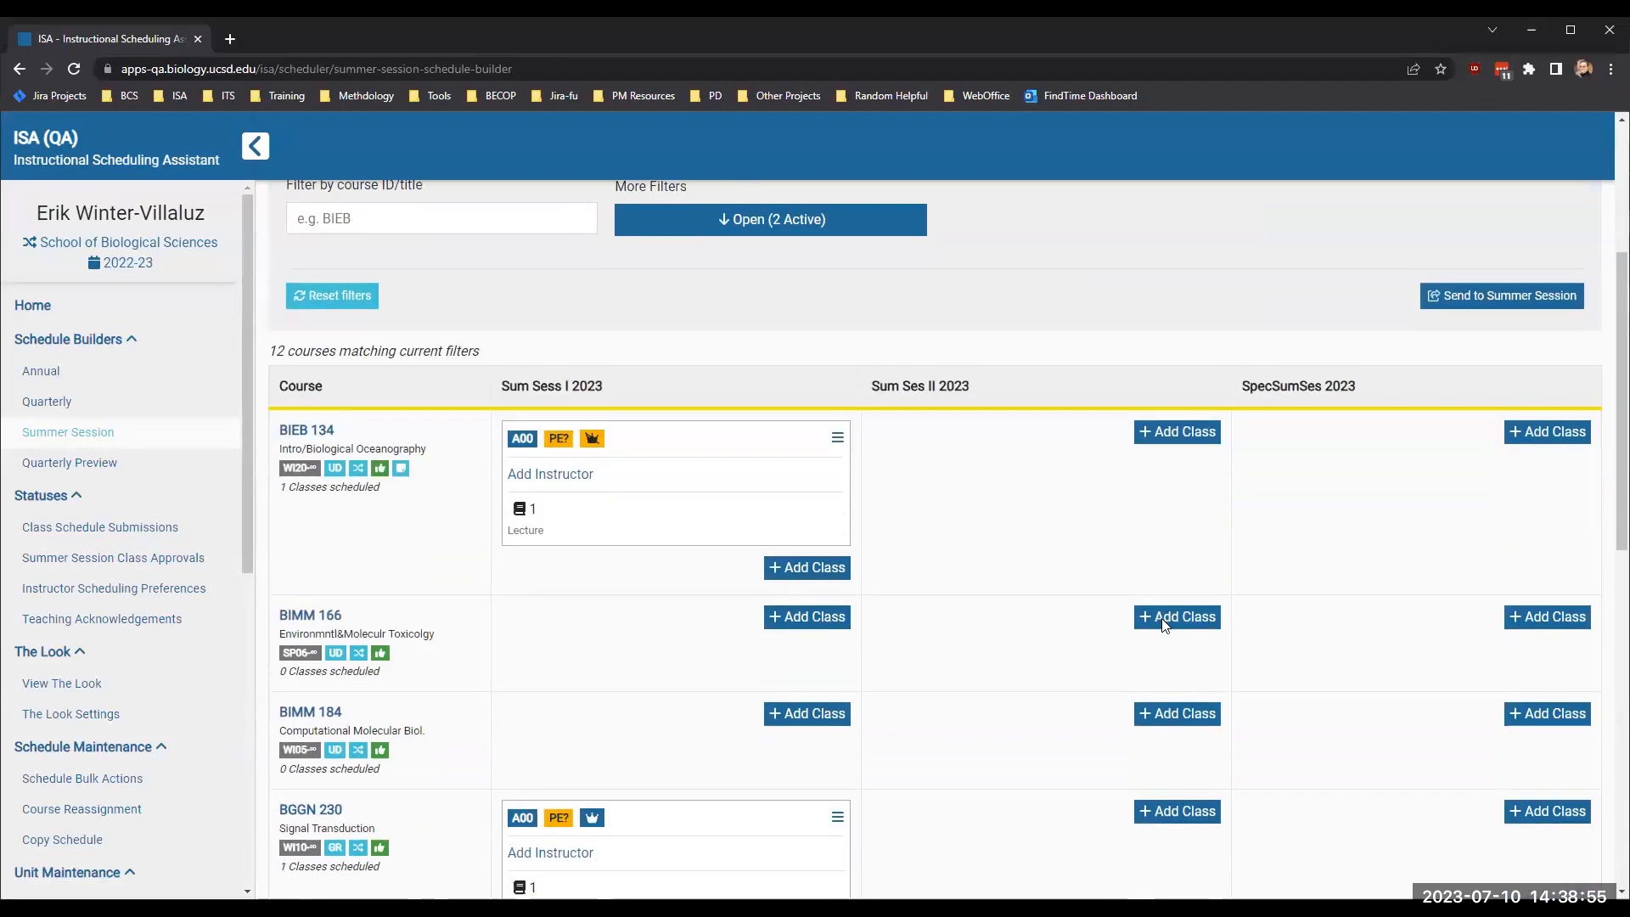
scroll(1162, 621, "up", 2)
scroll(1165, 625, "up", 3)
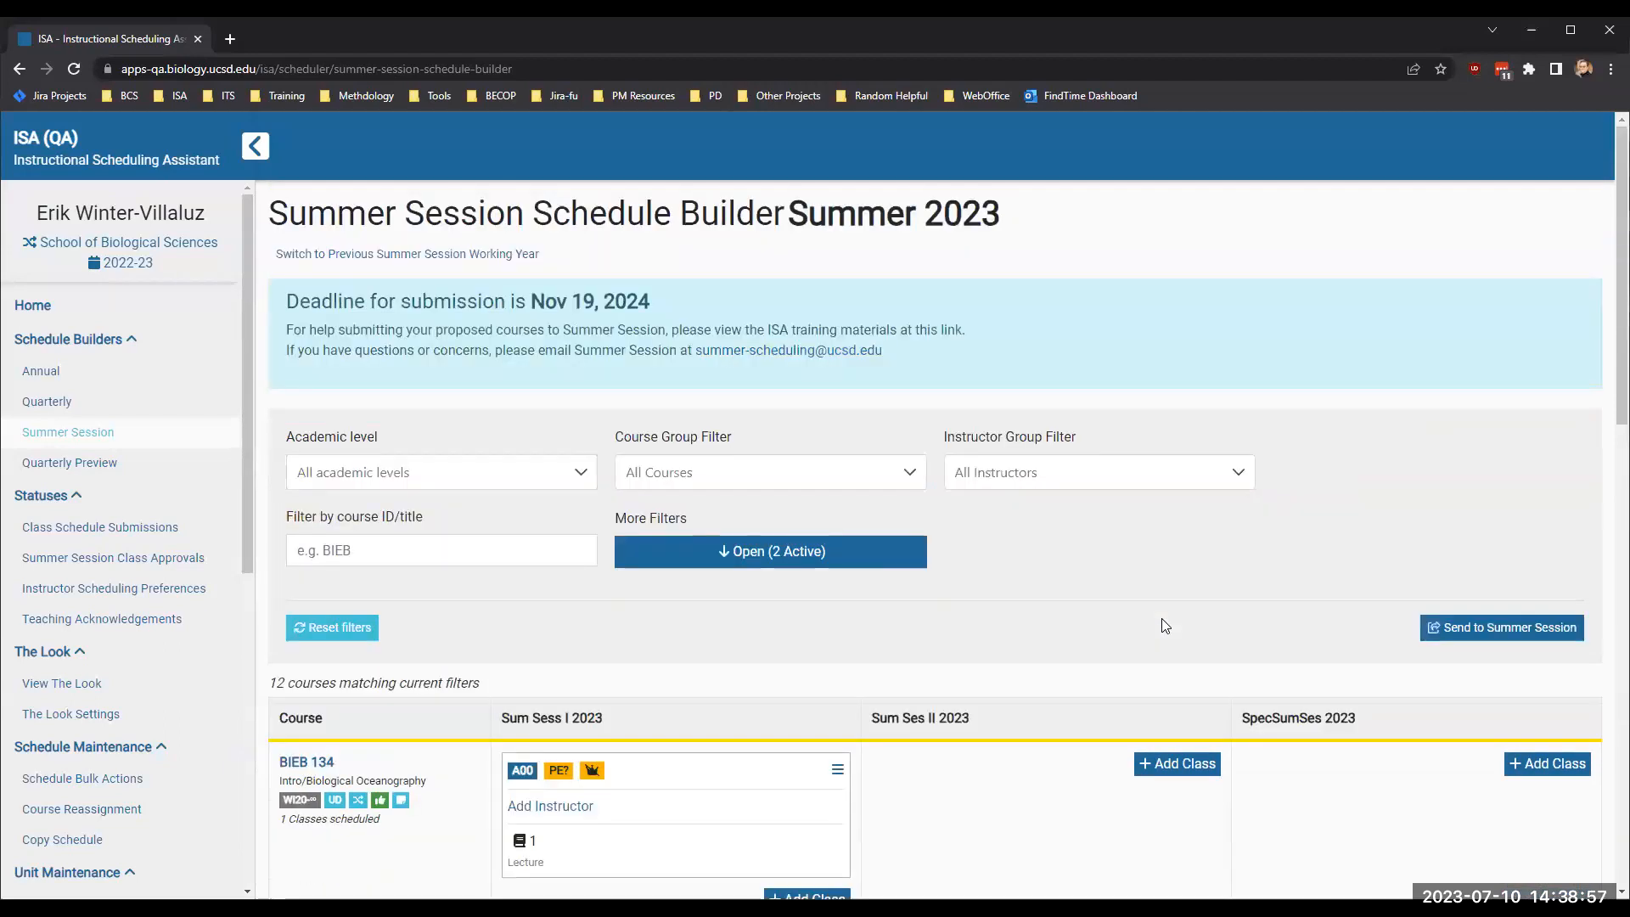
scroll(1164, 626, "down", 5)
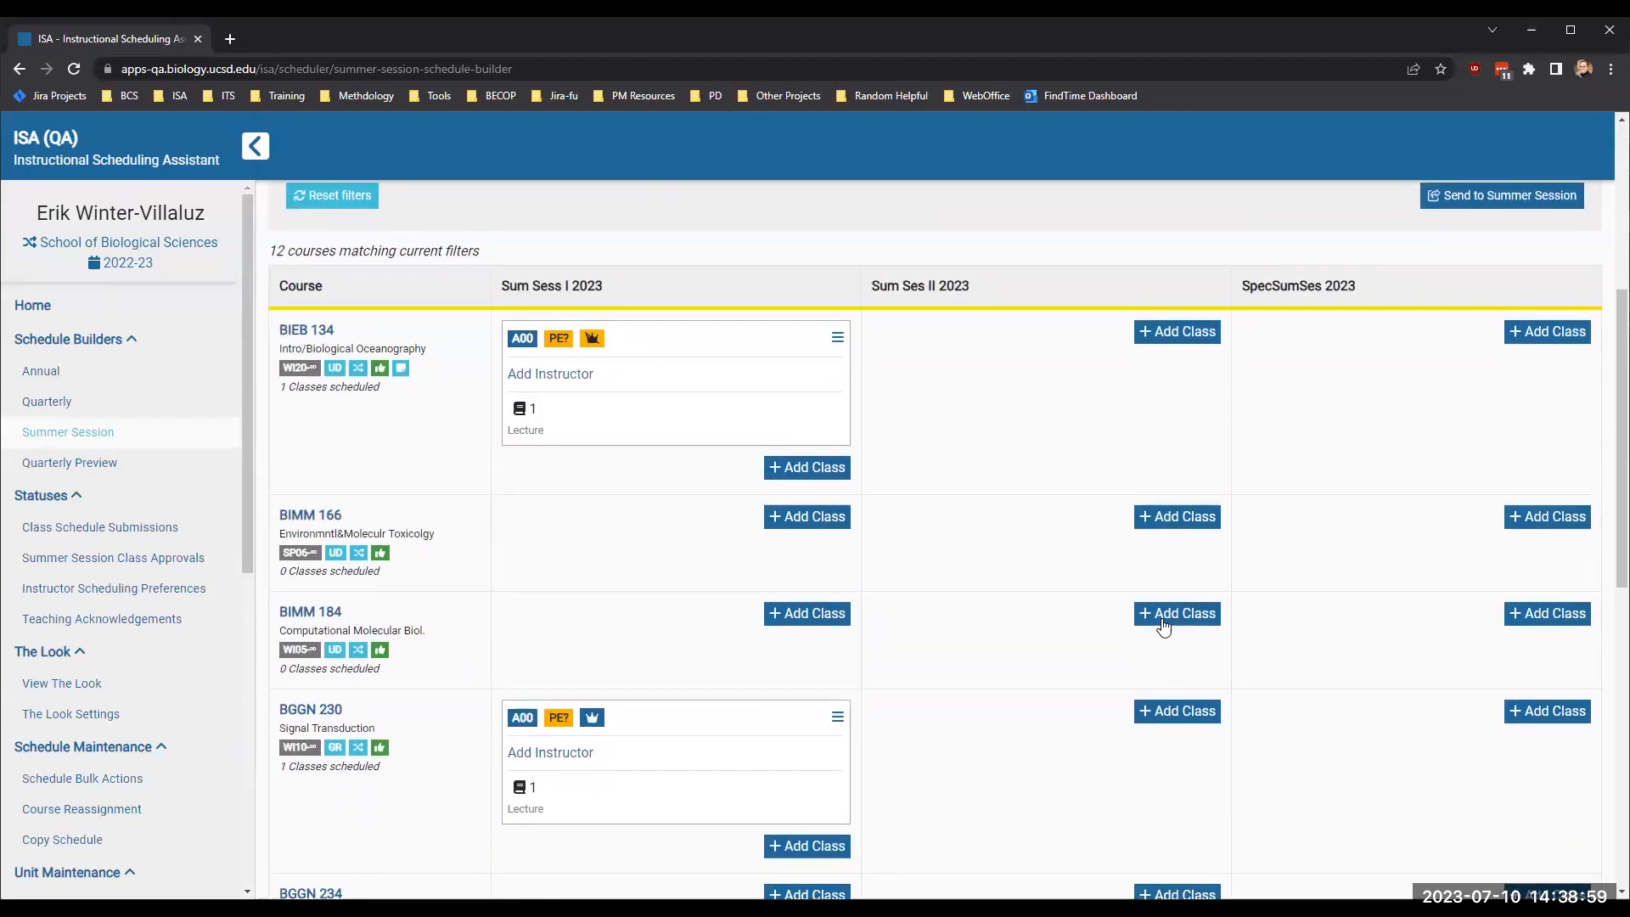
scroll(1165, 626, "up", 5)
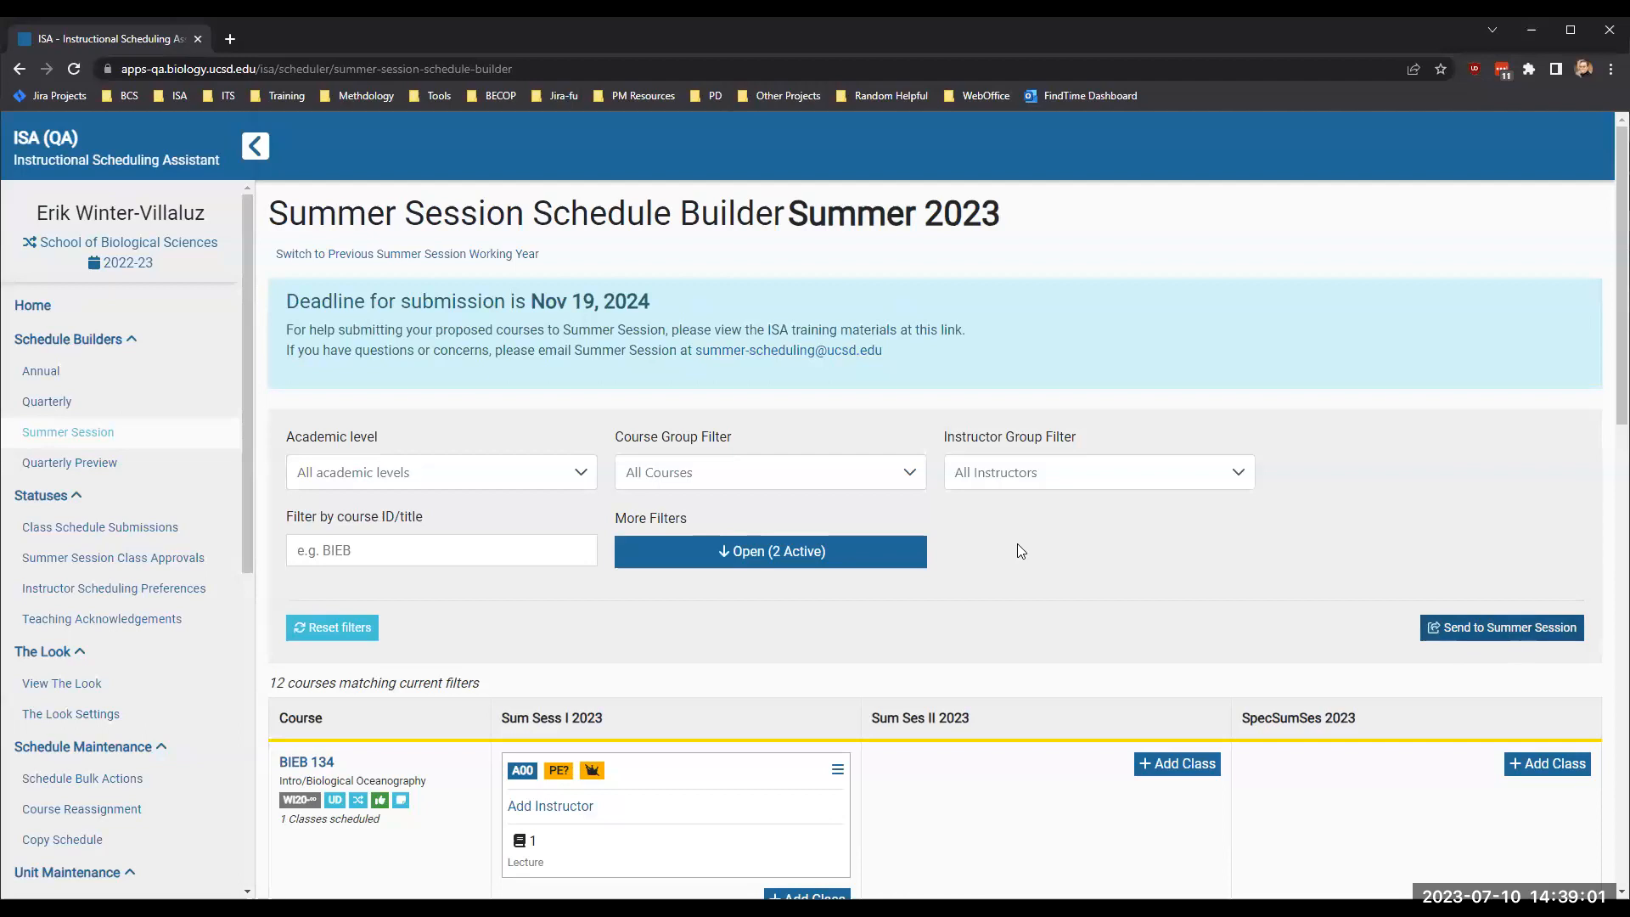
scroll(1017, 543, "down", 5)
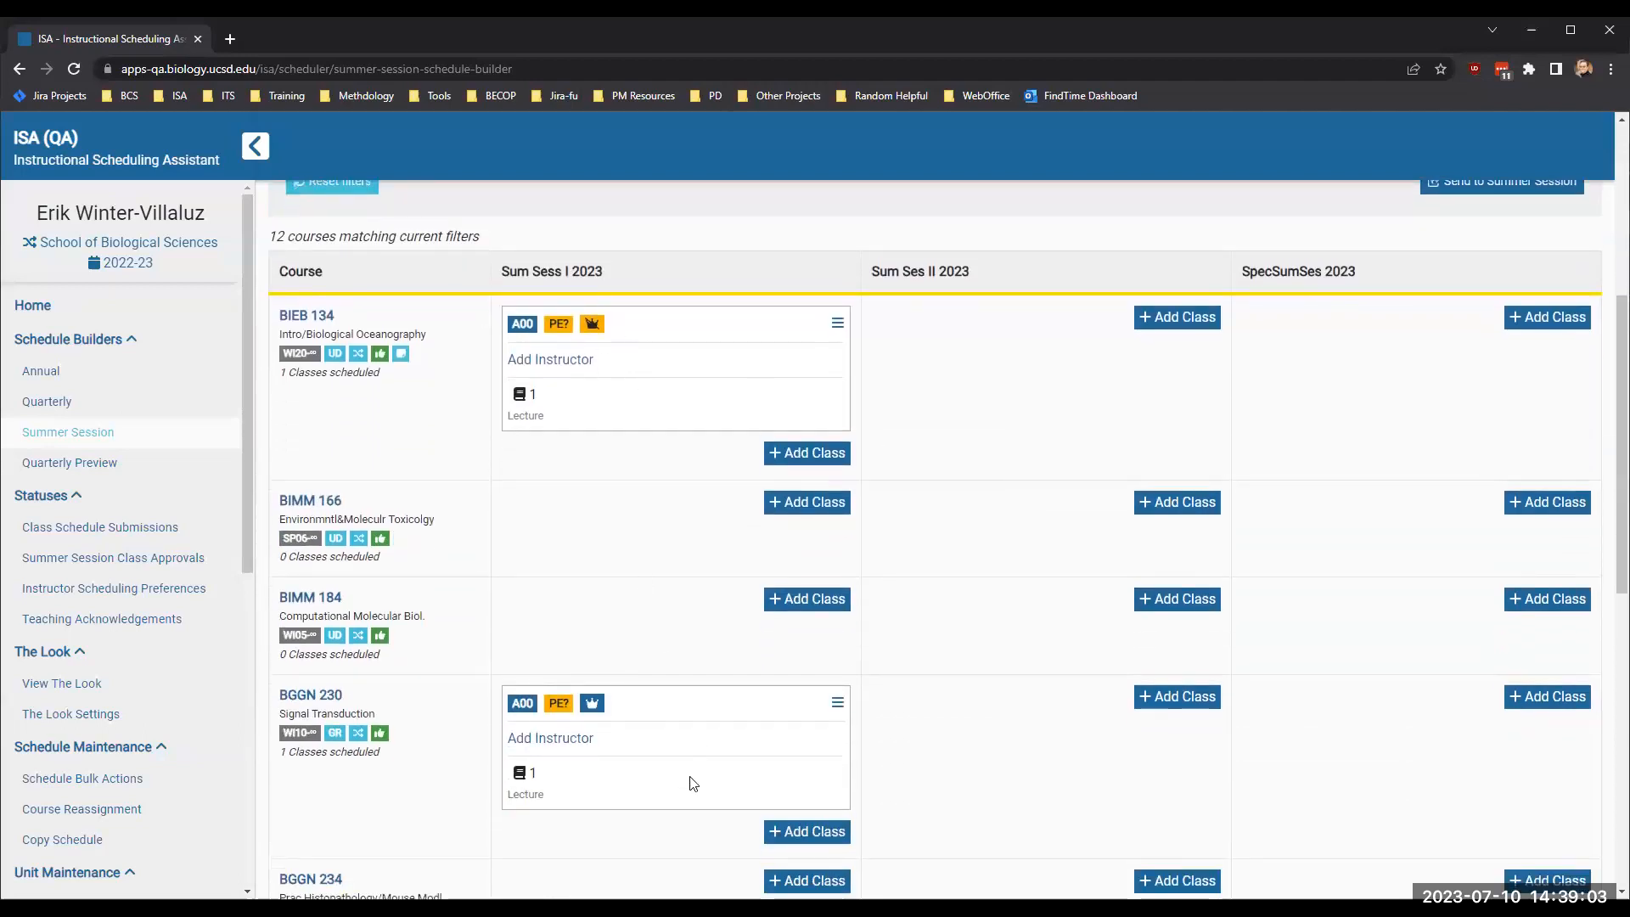
scroll(654, 764, "down", 9)
scroll(654, 764, "up", 11)
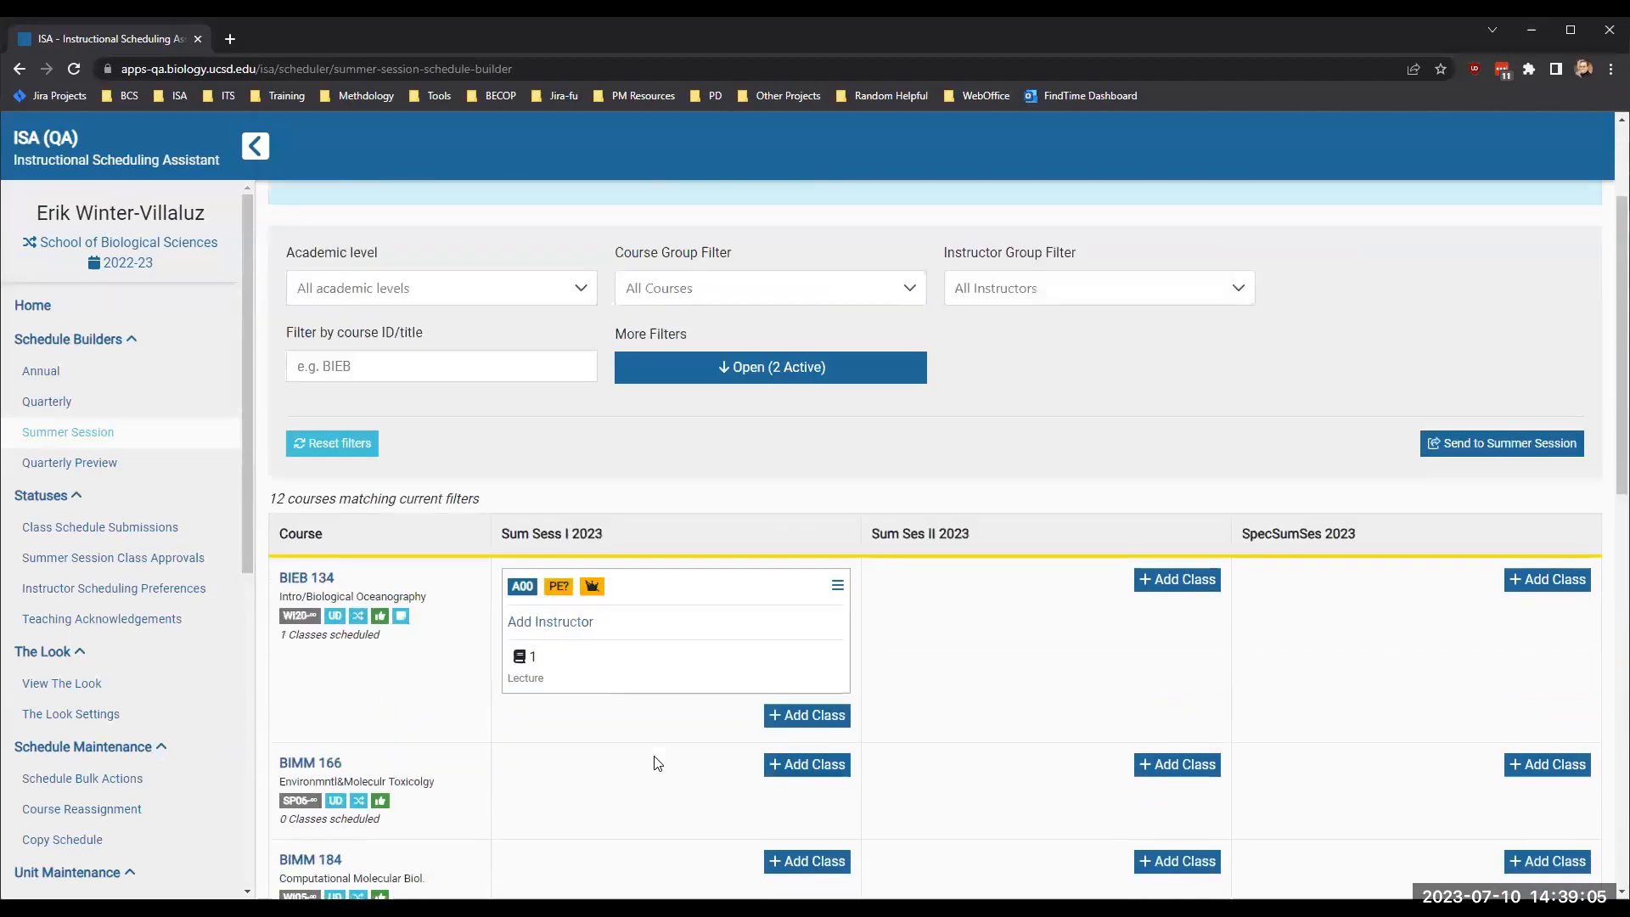
scroll(856, 692, "down", 3)
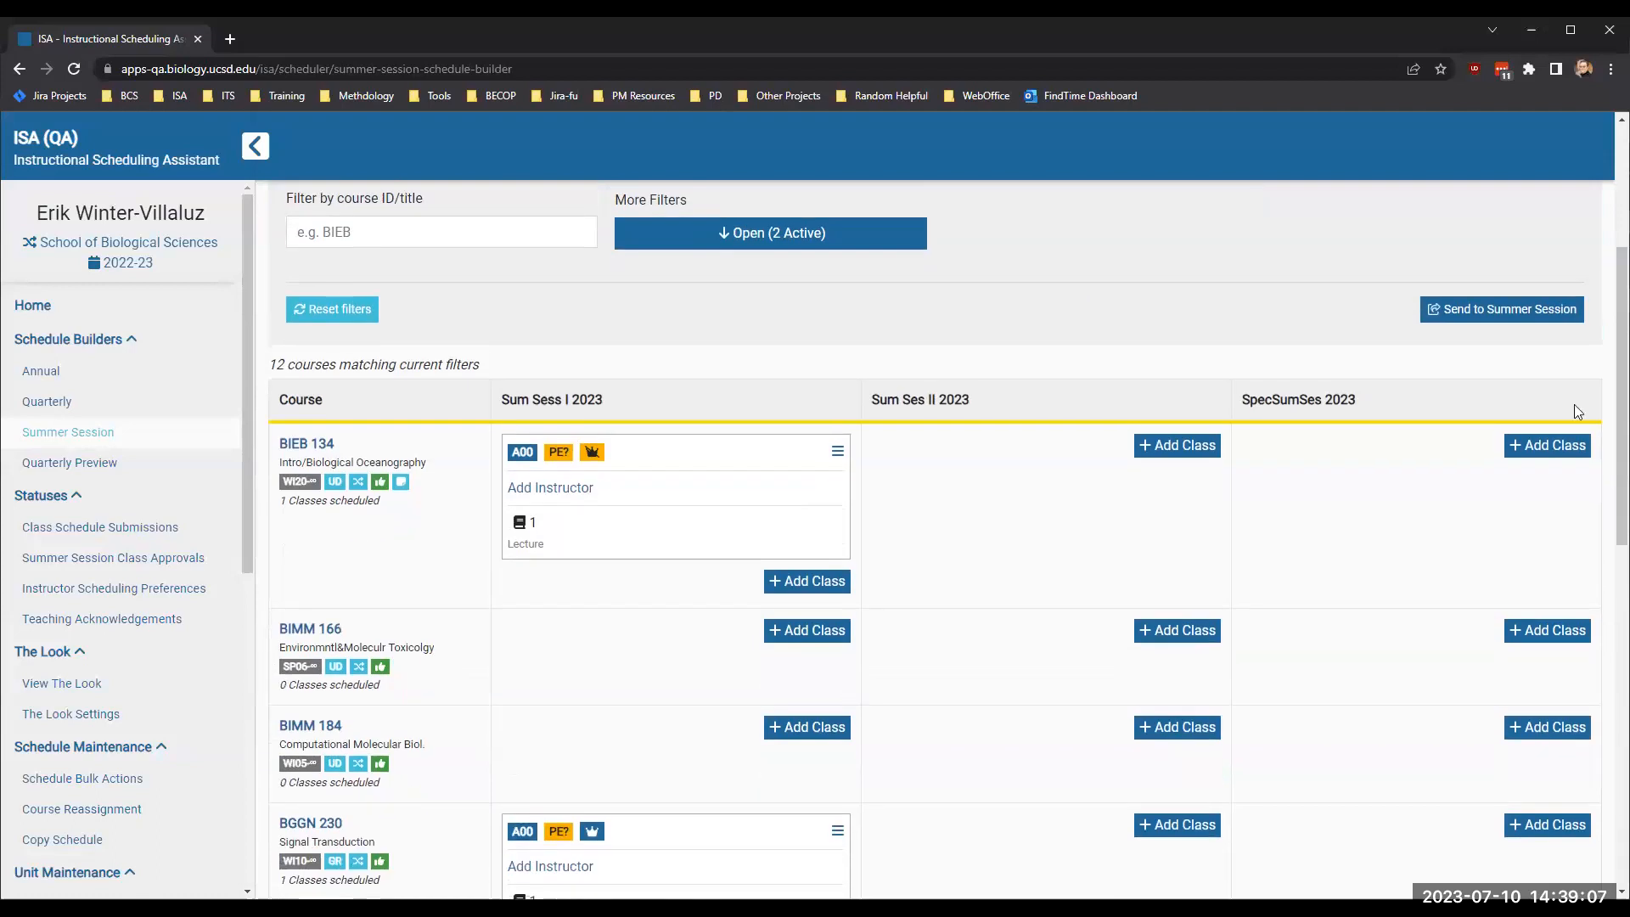
scroll(1317, 417, "up", 2)
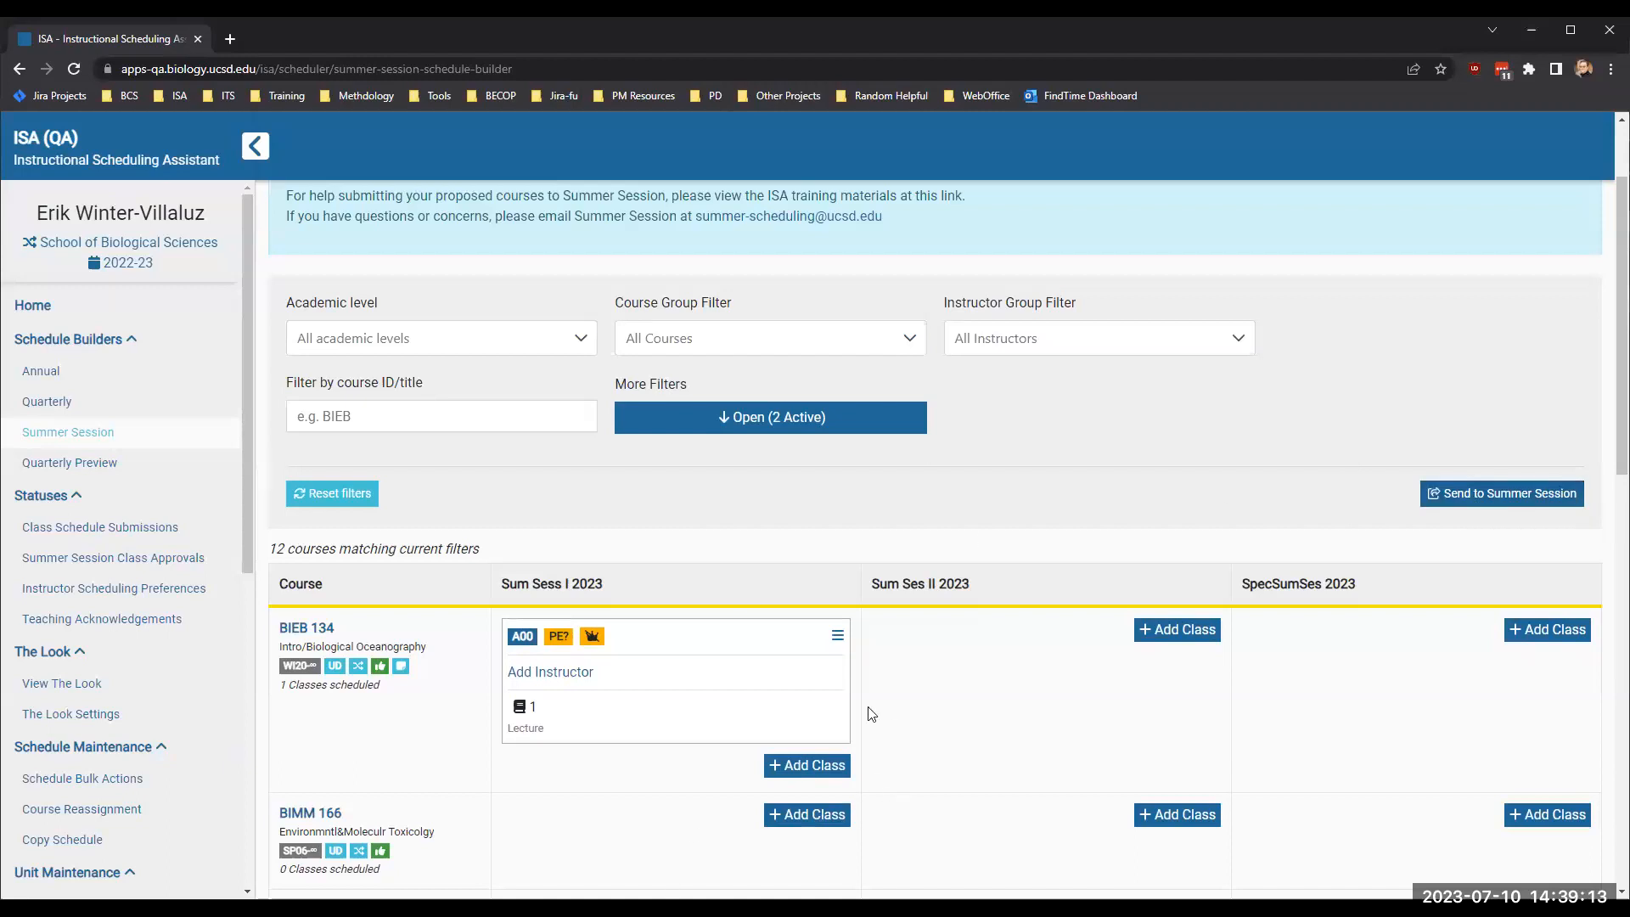
- Turn off the filters for cross-enrolled courses only and courses with no classes scheduled, and review all scheduled summer classes
left_click(821, 426)
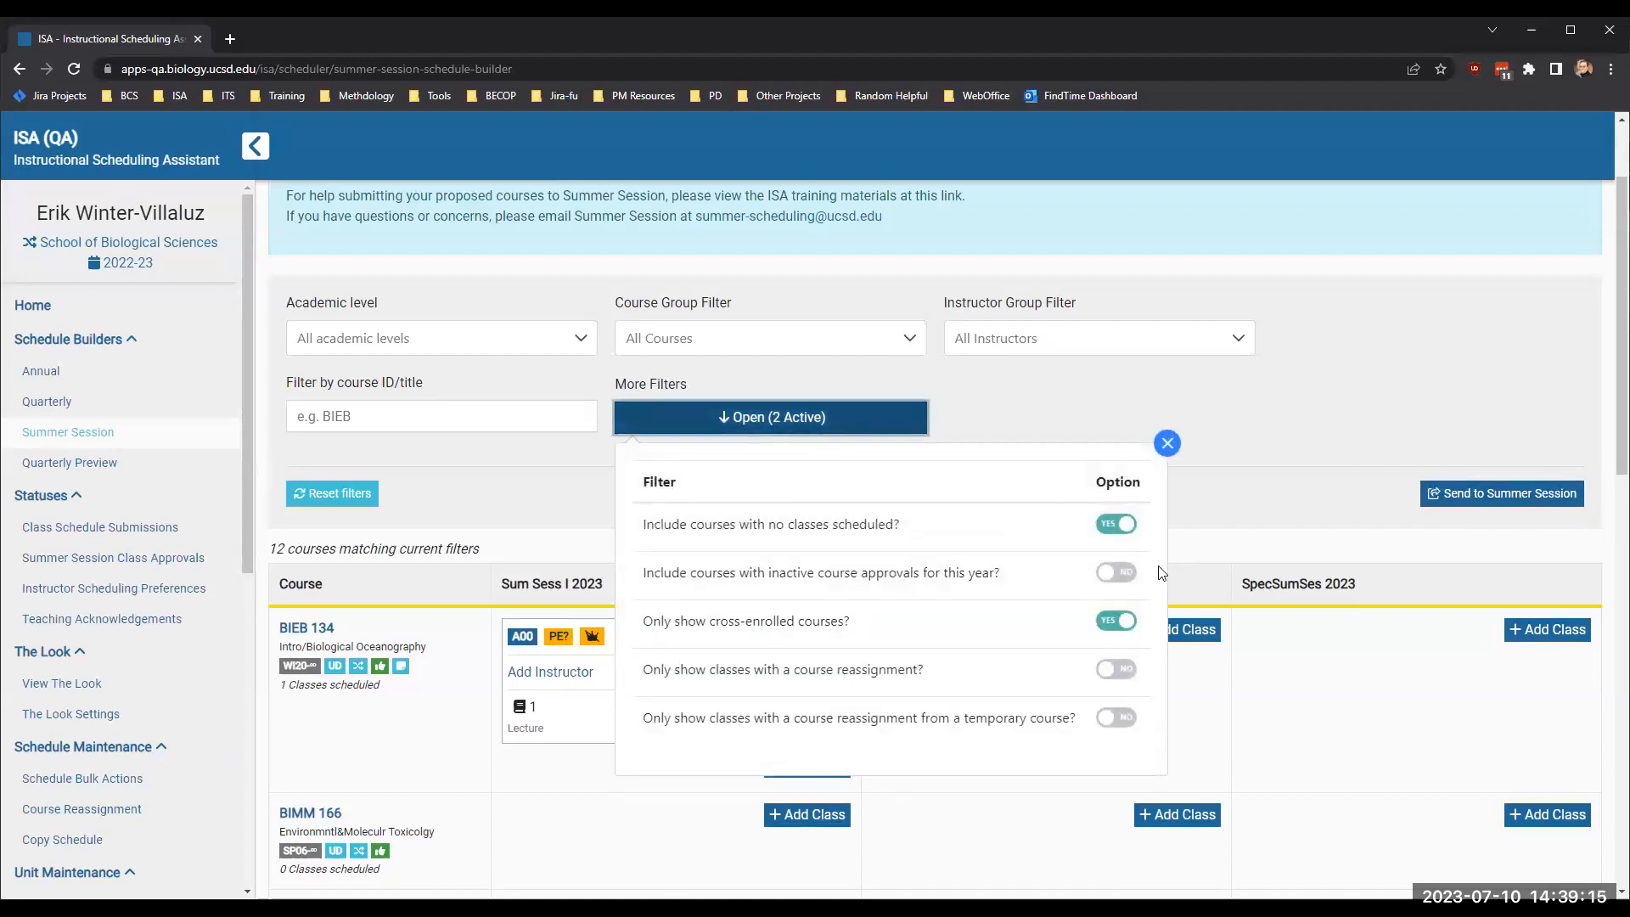
left_click(1094, 615)
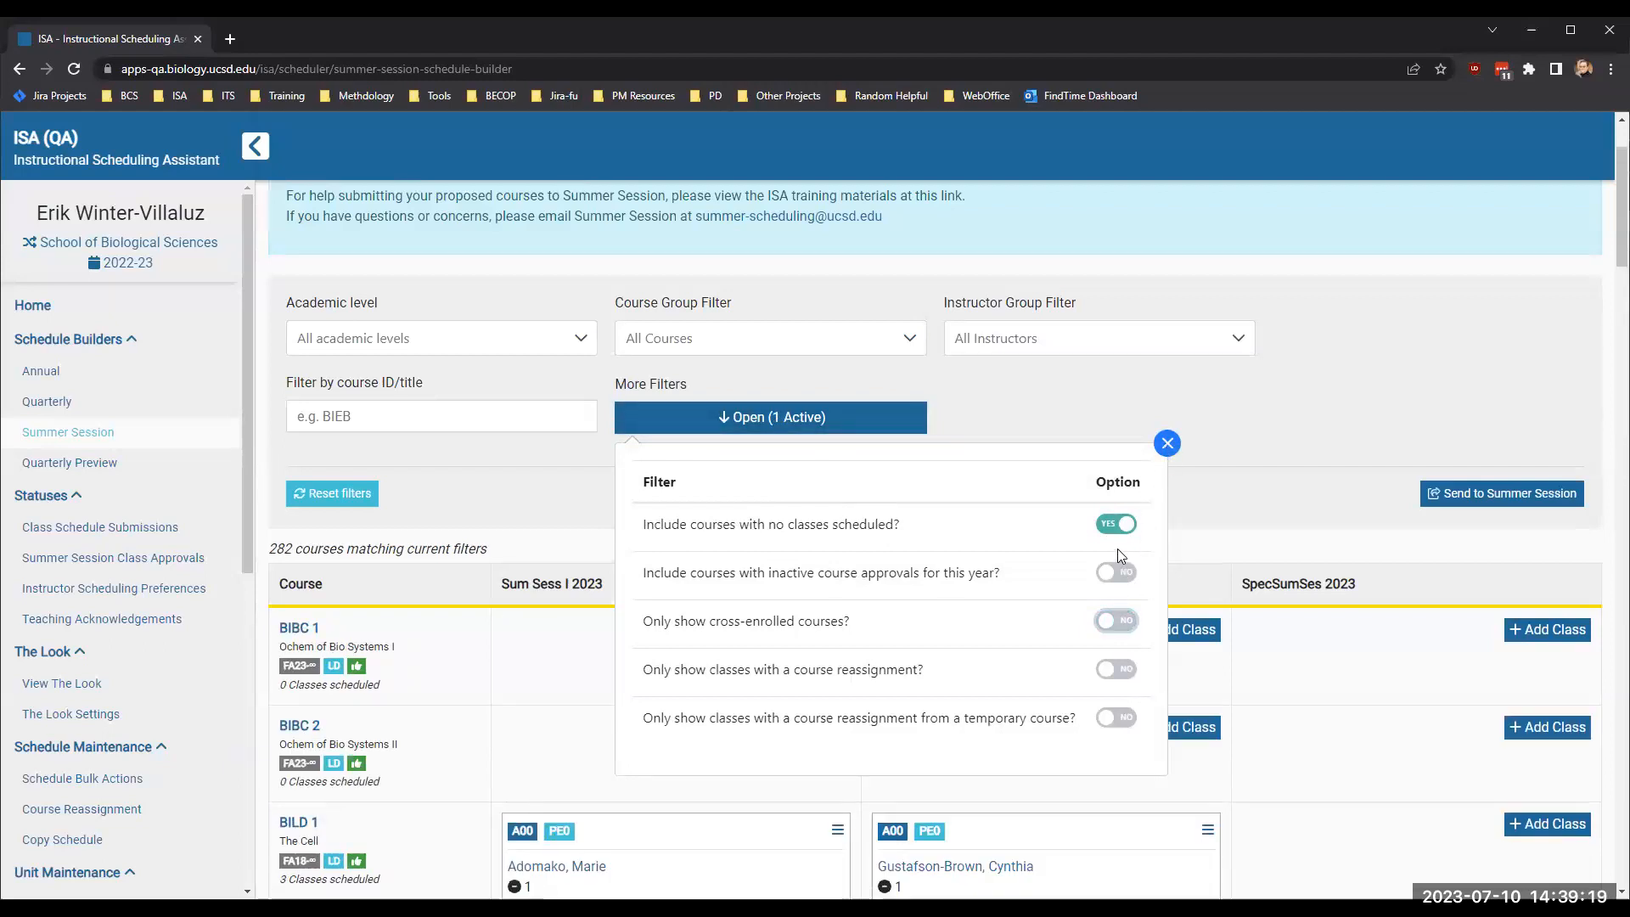
left_click(1116, 526)
left_click(1163, 450)
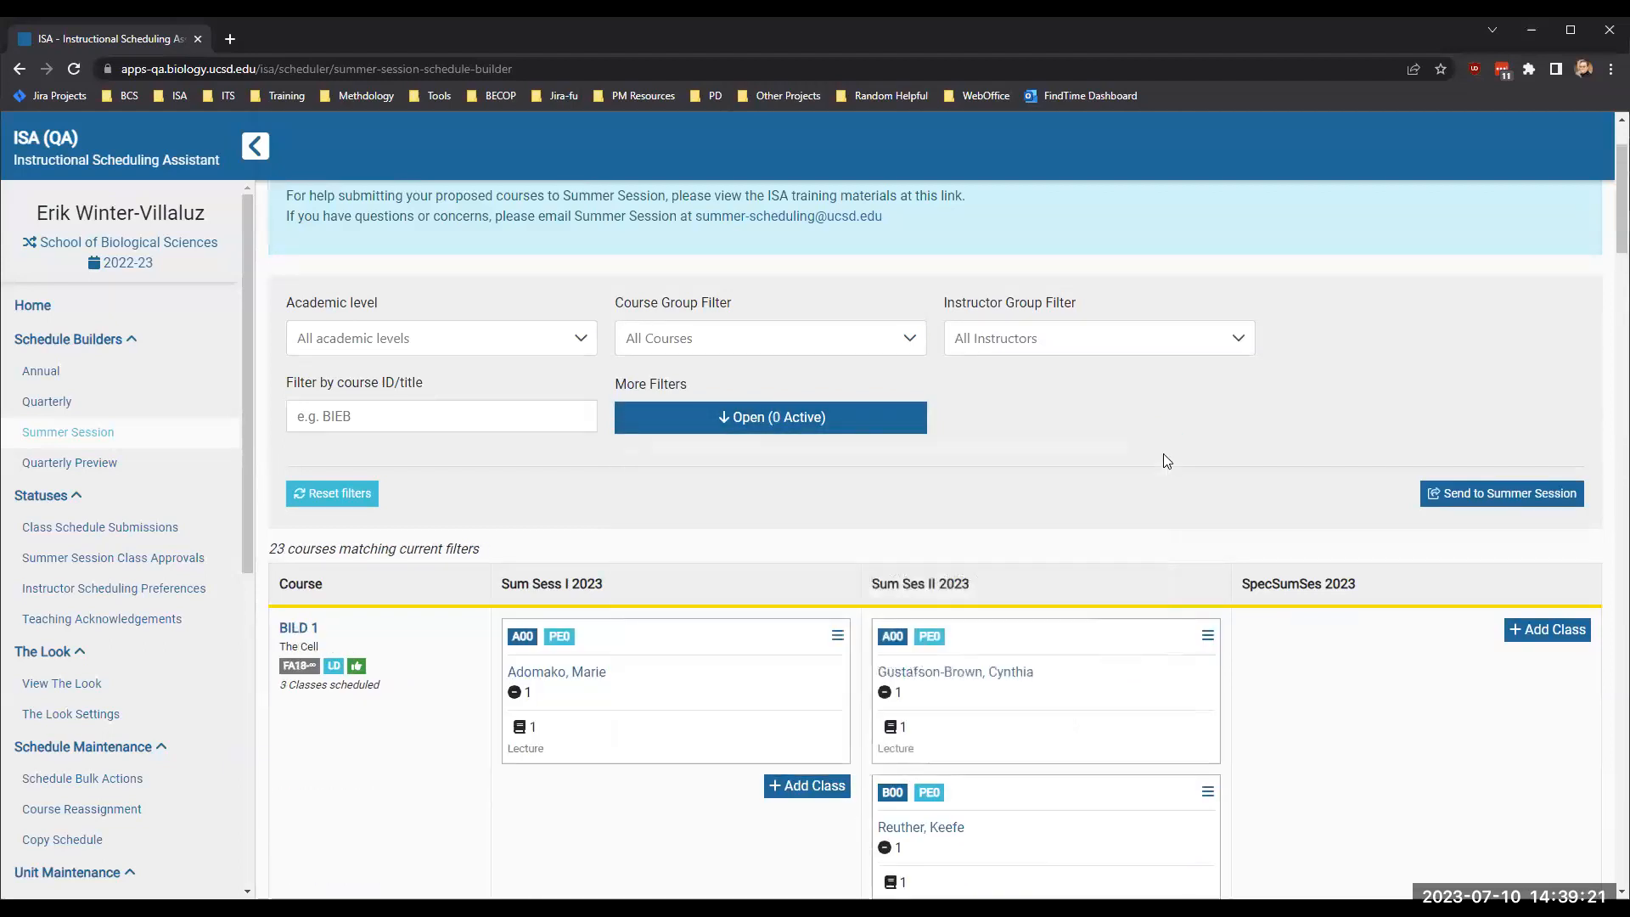
scroll(975, 520, "down", 6)
scroll(974, 519, "down", 6)
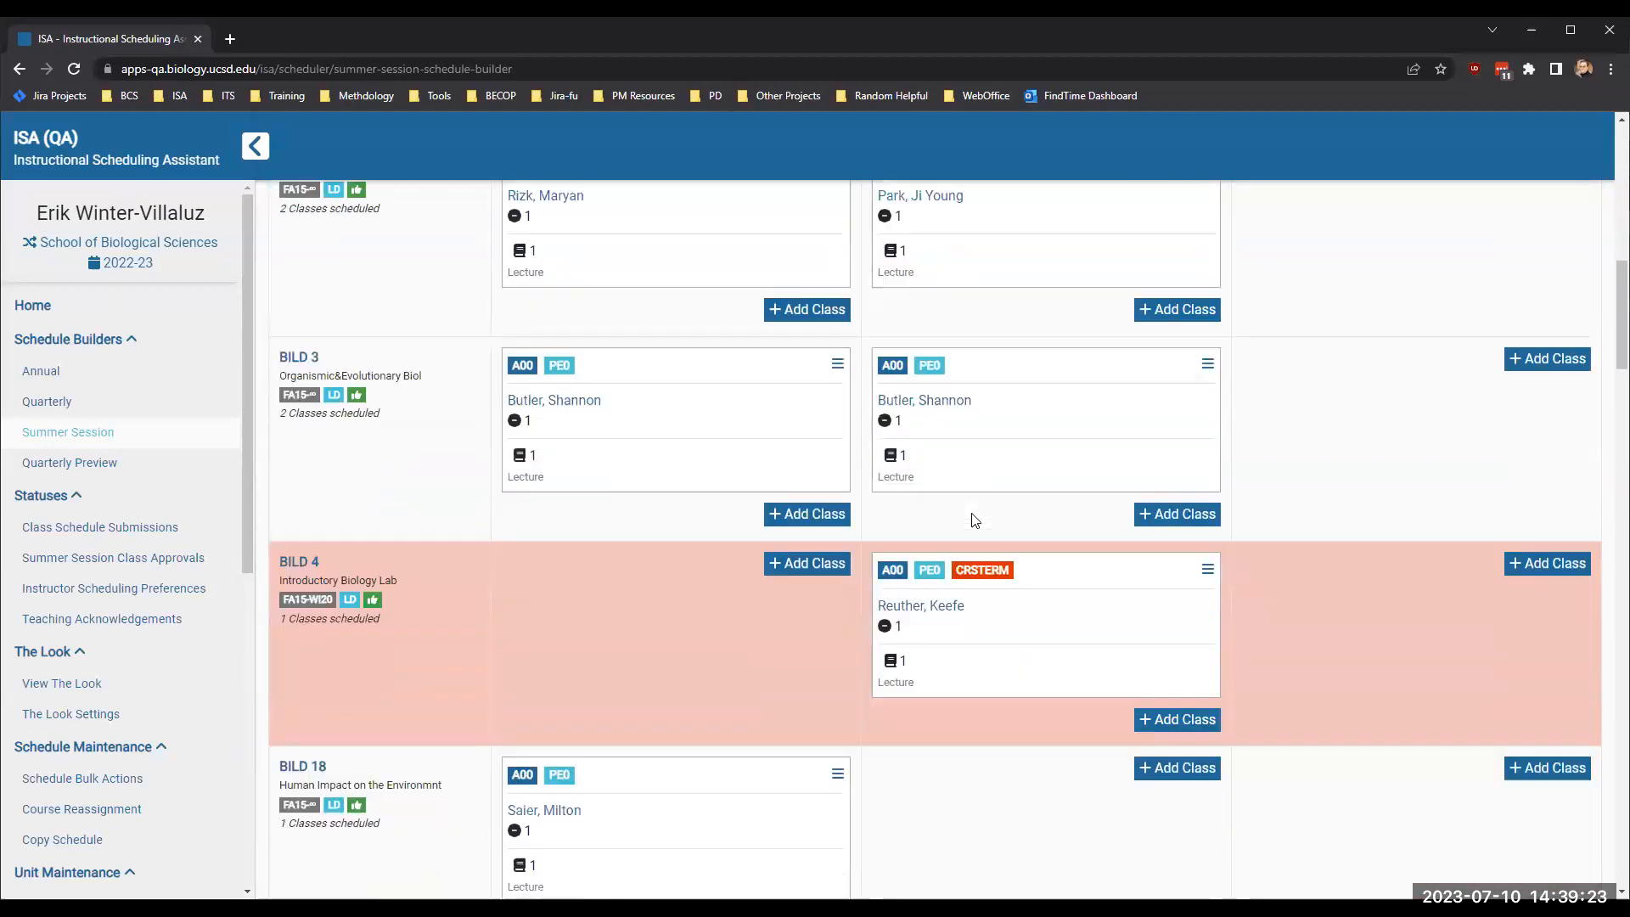
scroll(809, 785, "down", 20)
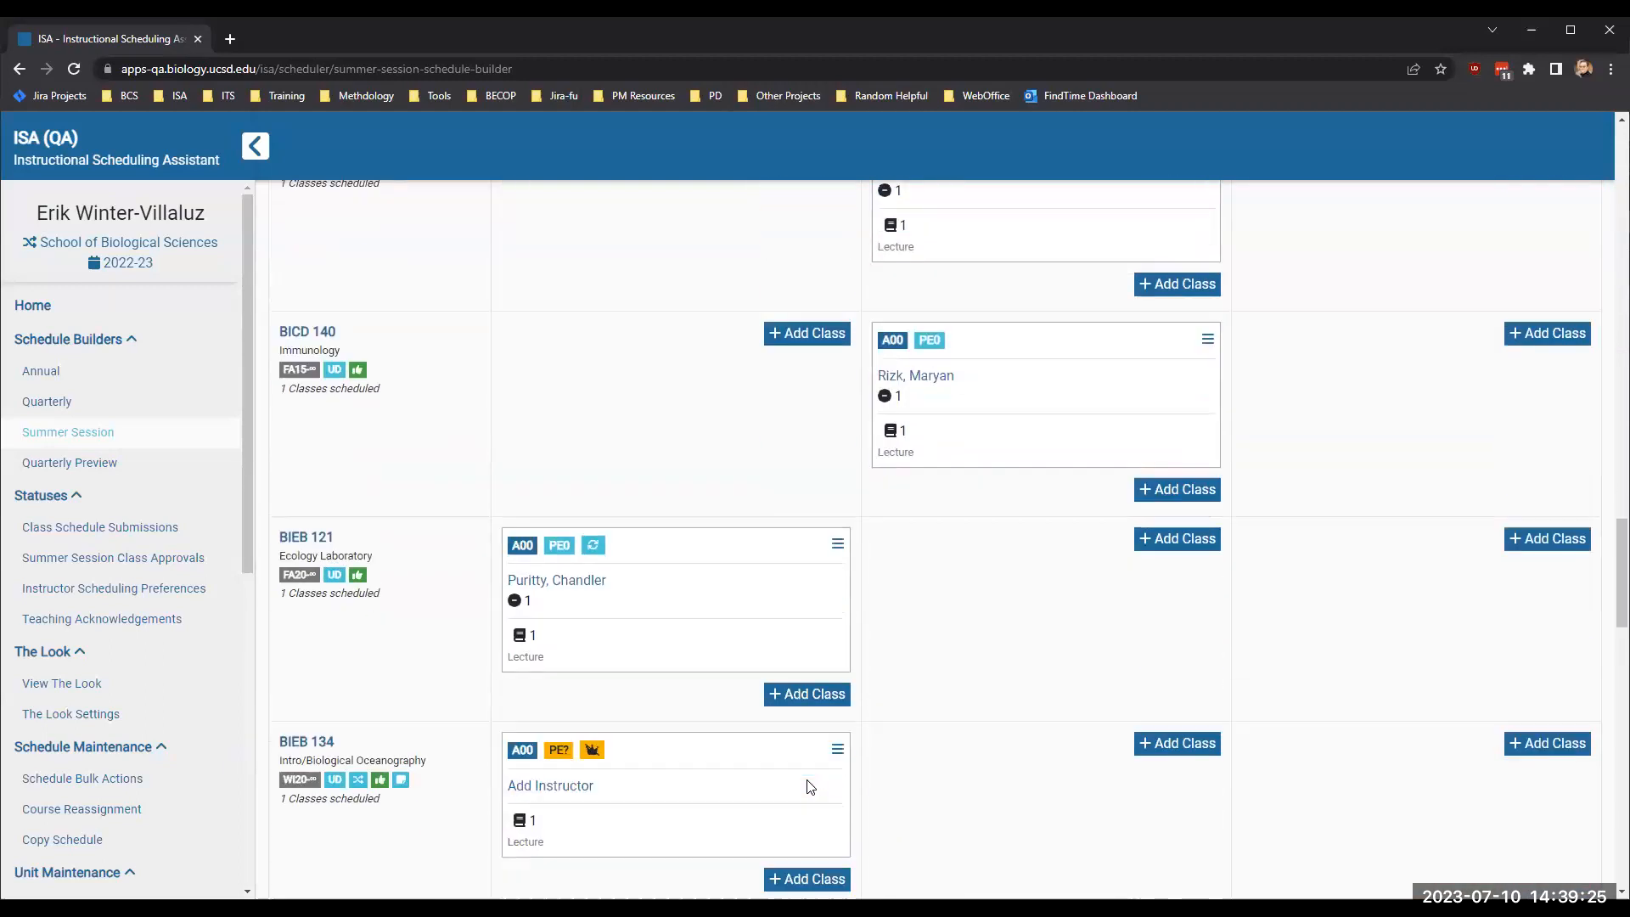
scroll(816, 823, "up", 20)
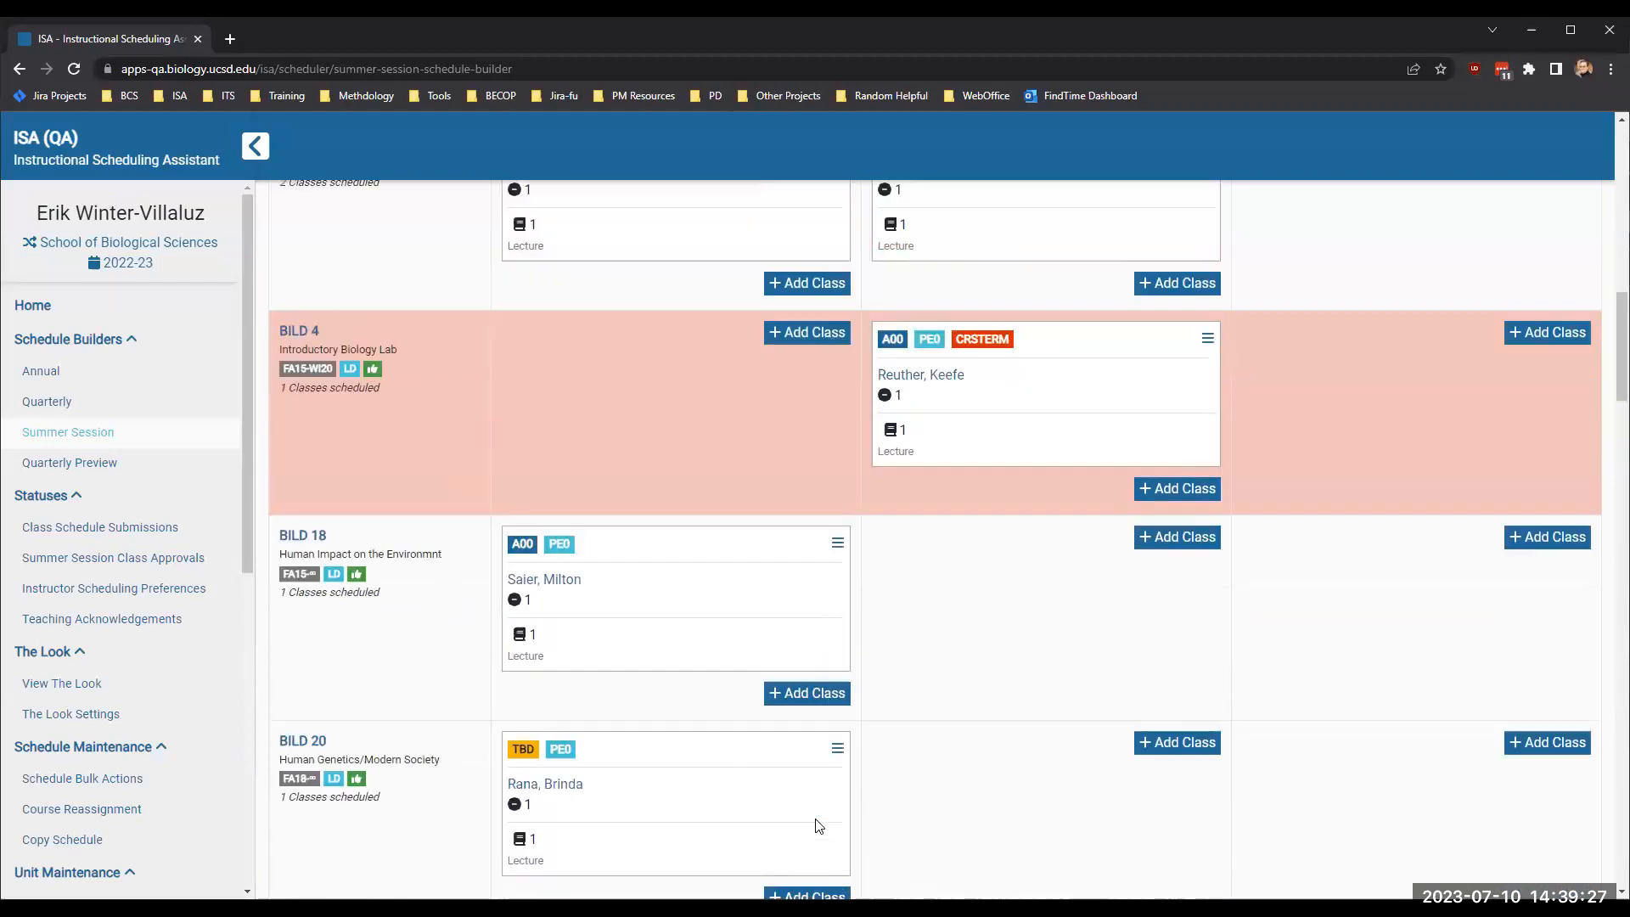
- Turn on the filters to include courses with no classes scheduled and only show cross-enrolled courses
left_click(769, 565)
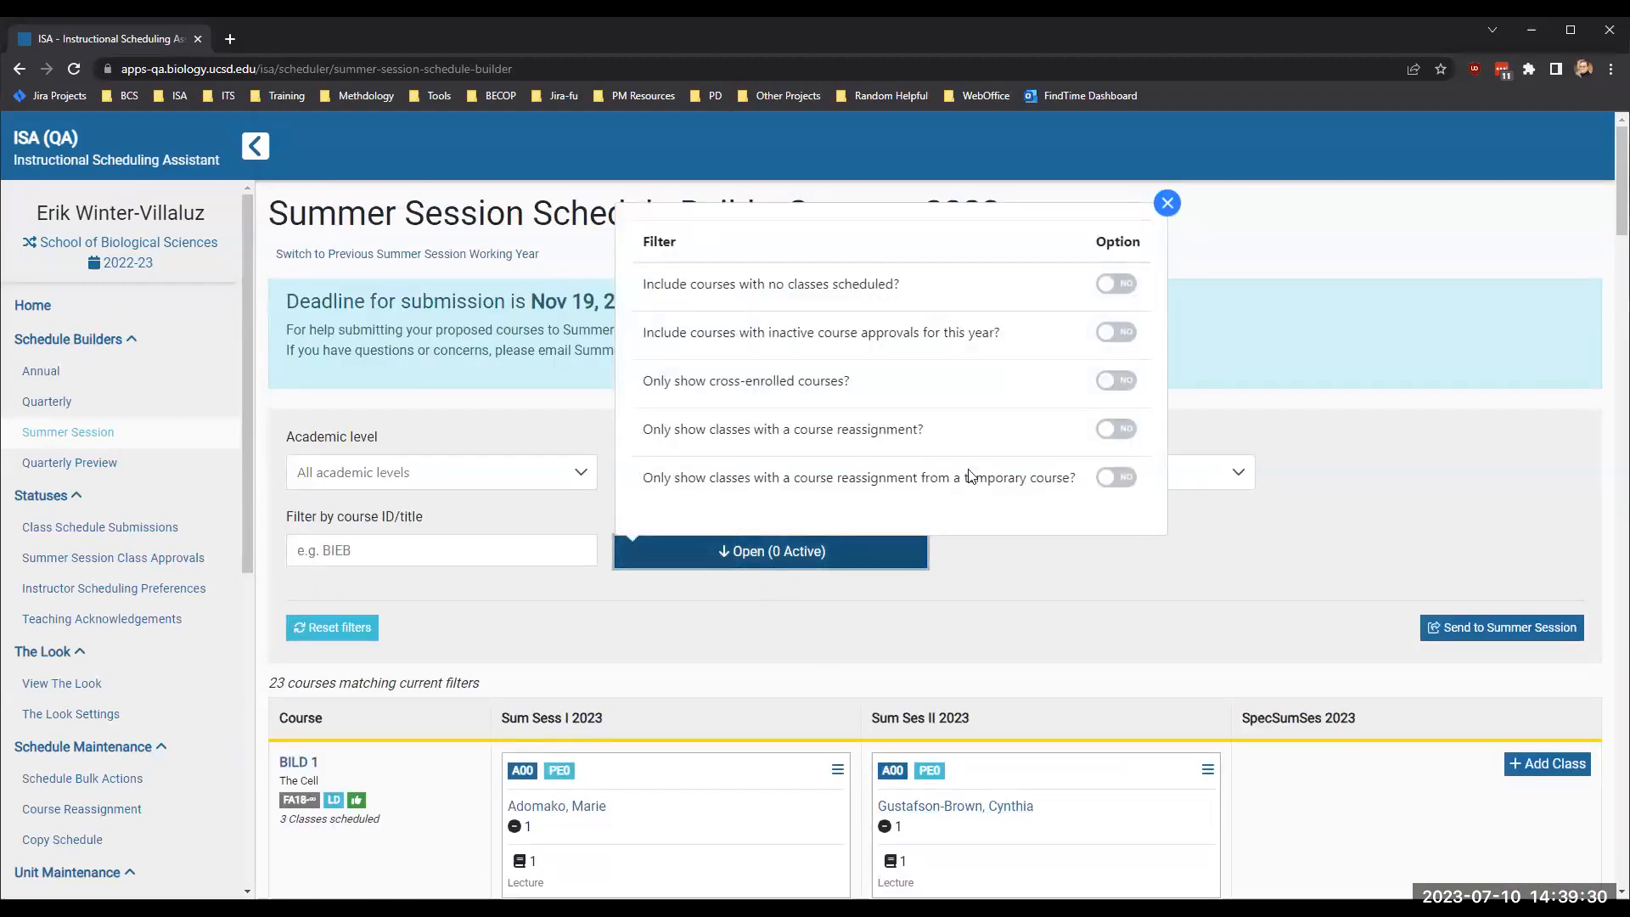
left_click(1117, 285)
left_click(1115, 382)
left_click(1167, 203)
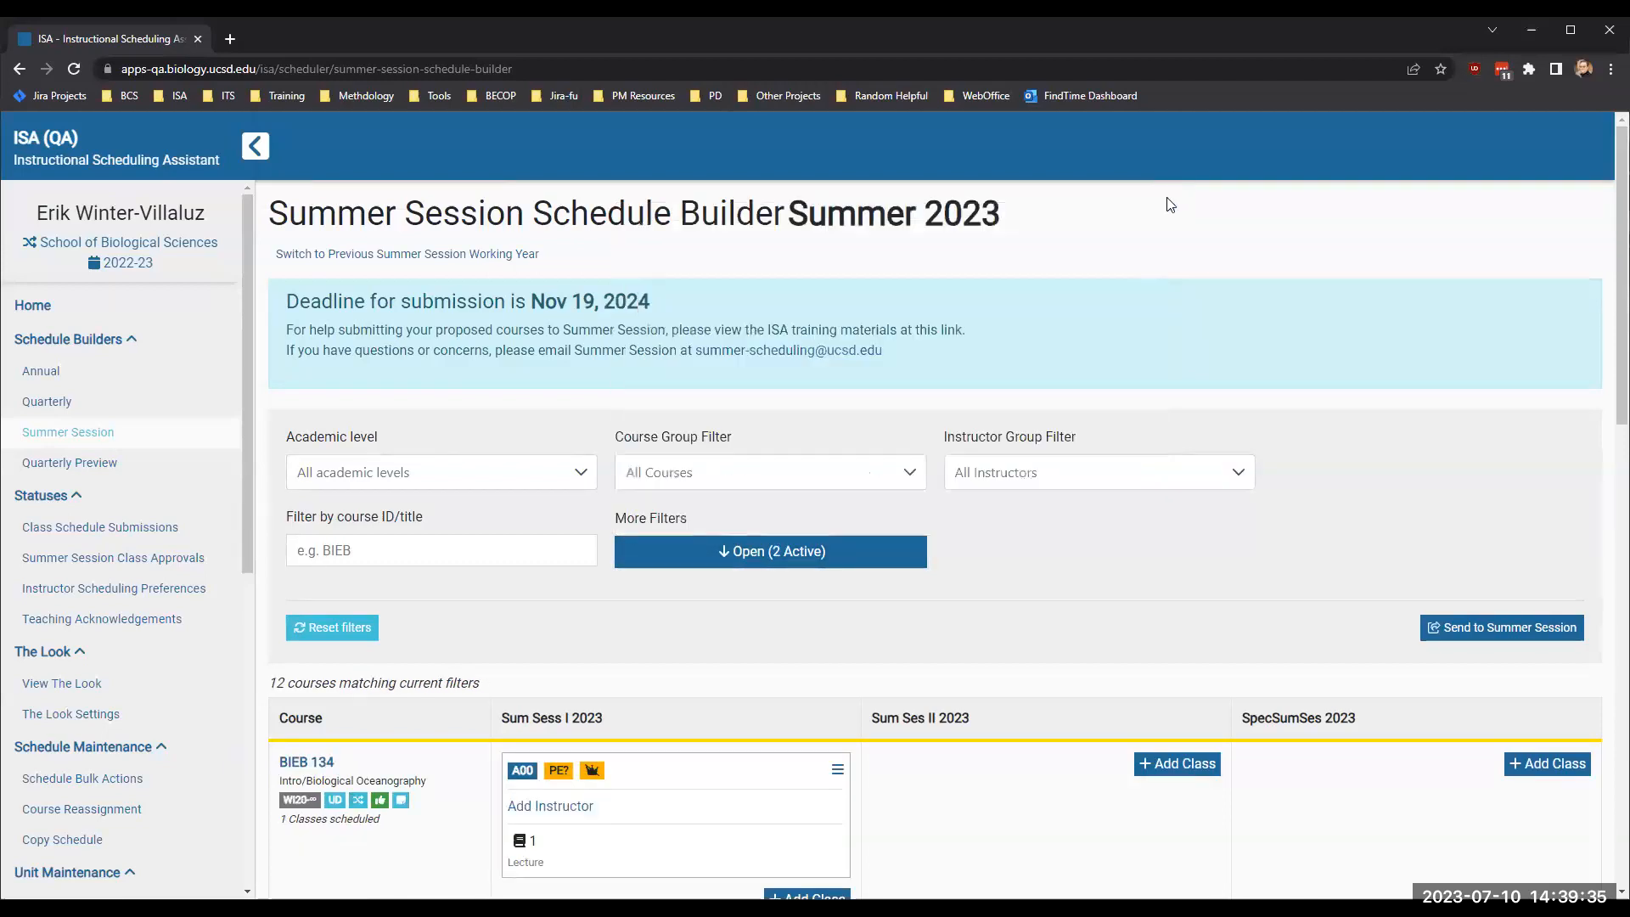
- Start sending the classes to Summer Session and examine BIEB 134's submission status, cross-enrolled course and administrator note
scroll(1166, 583, "down", 1)
left_click(1456, 502)
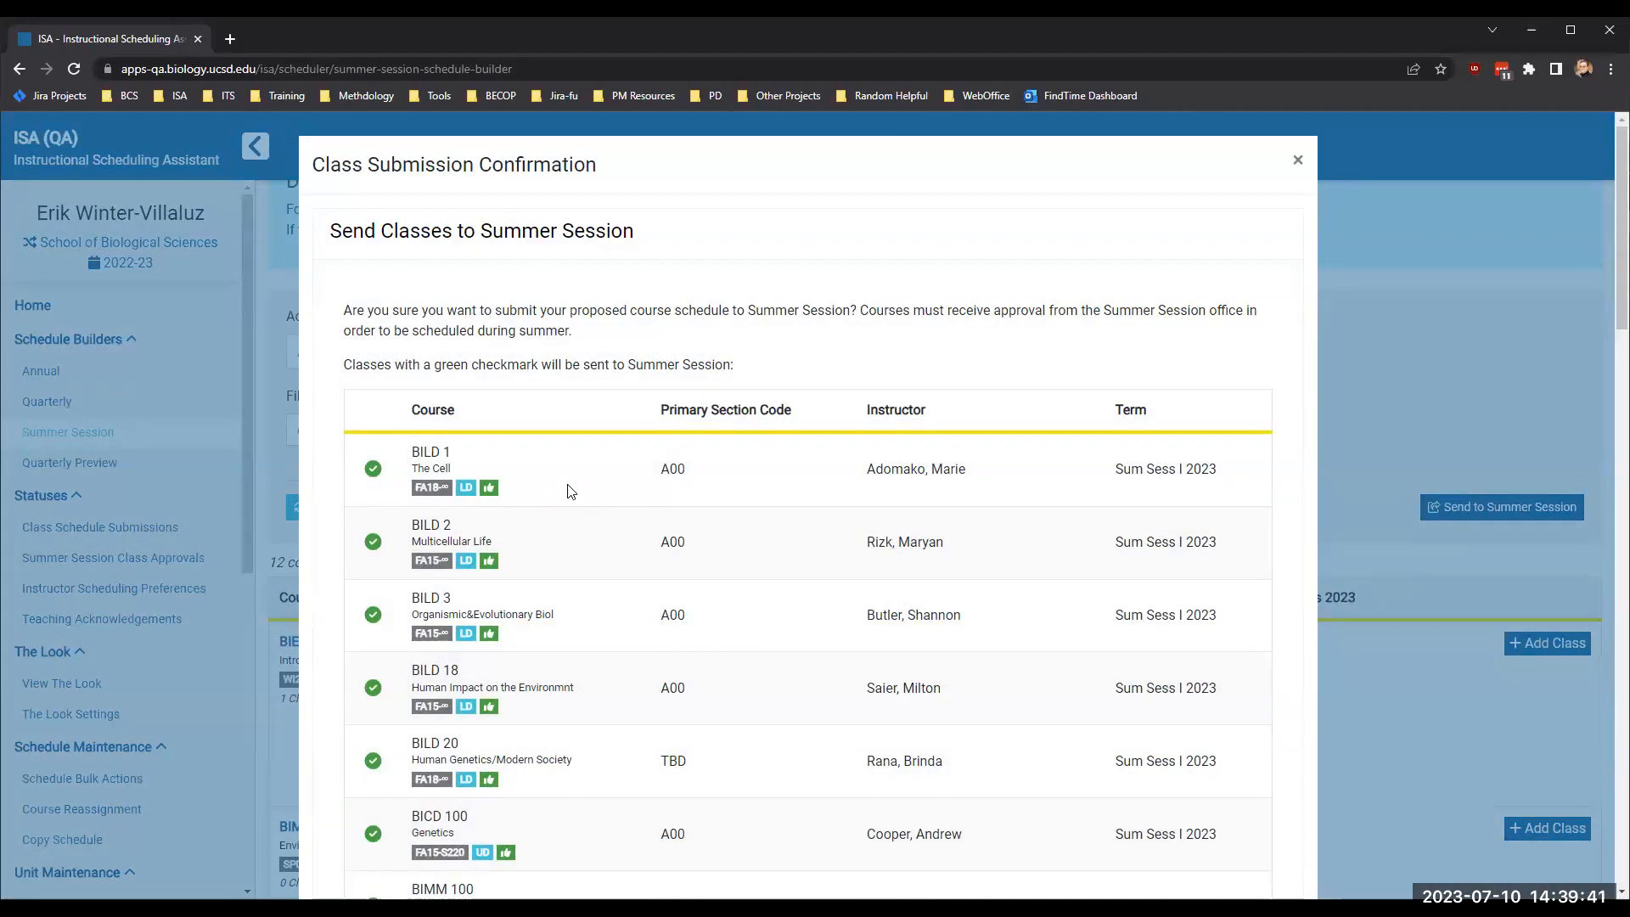
scroll(570, 491, "down", 7)
scroll(570, 491, "down", 1)
mouse_move(369, 638)
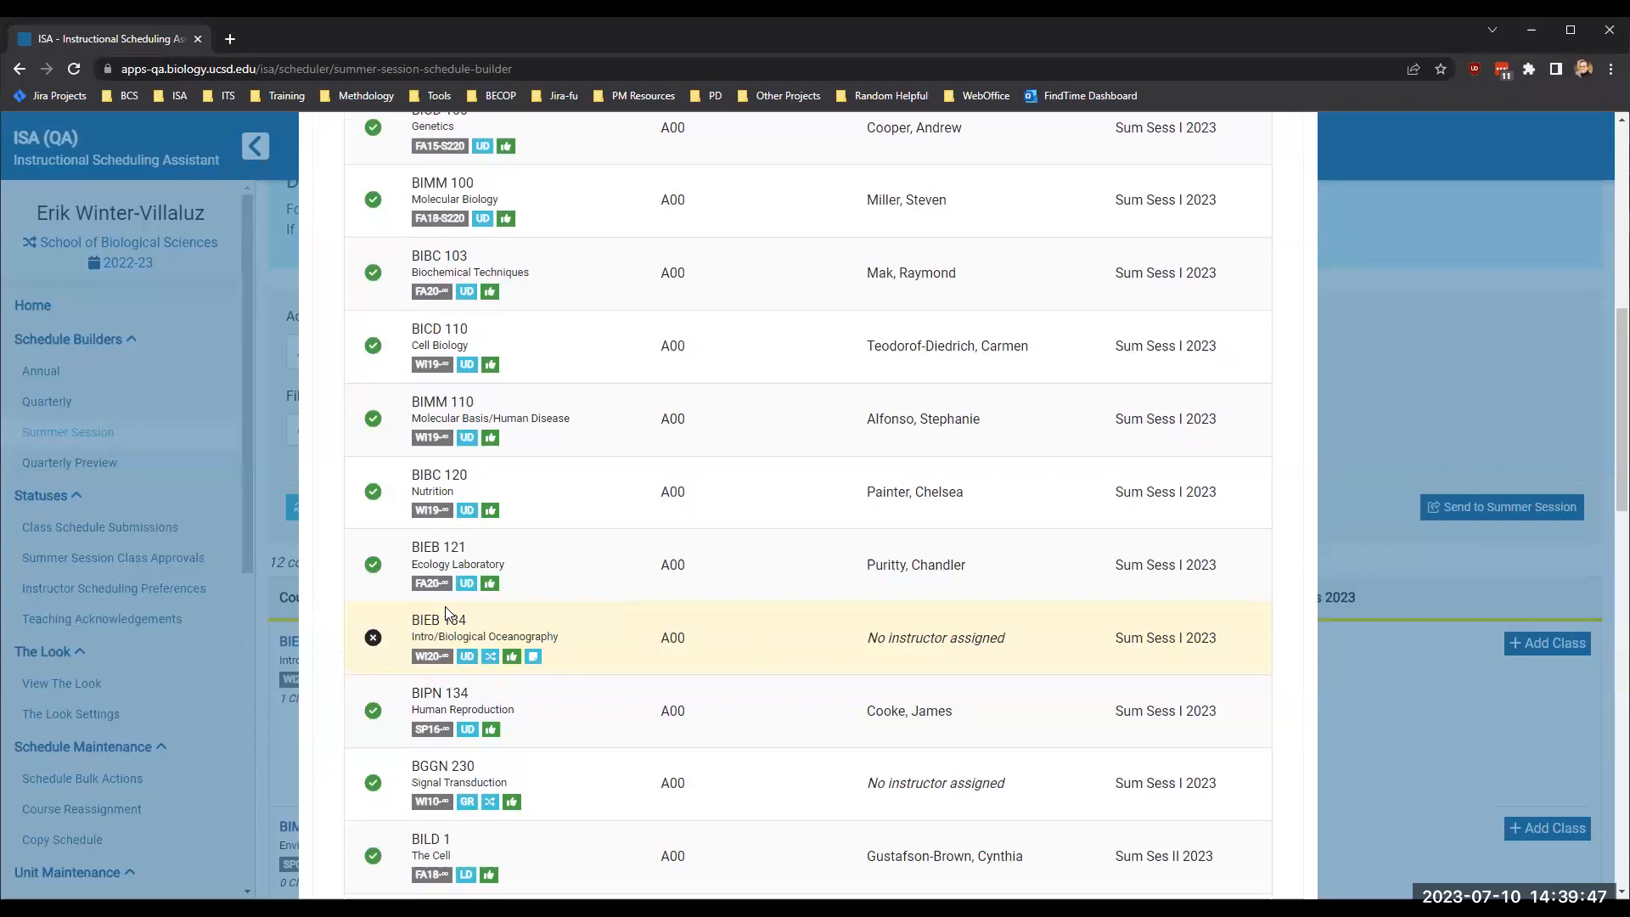
double_click(463, 621)
mouse_move(373, 638)
left_click(592, 638)
mouse_move(488, 662)
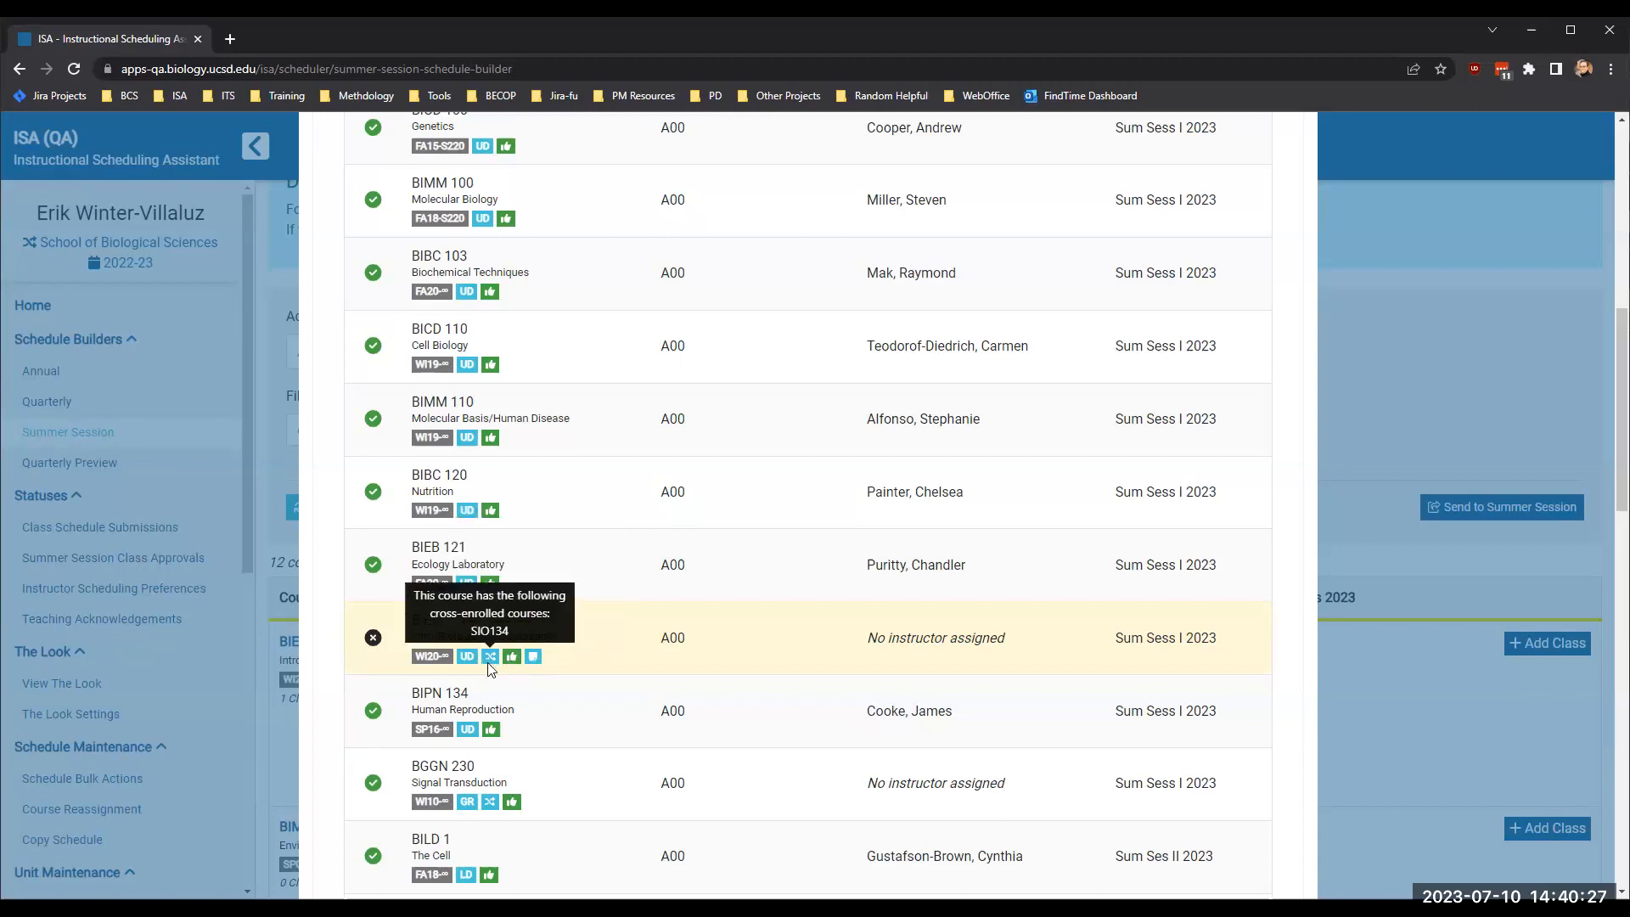
left_click_drag(412, 620, 483, 620)
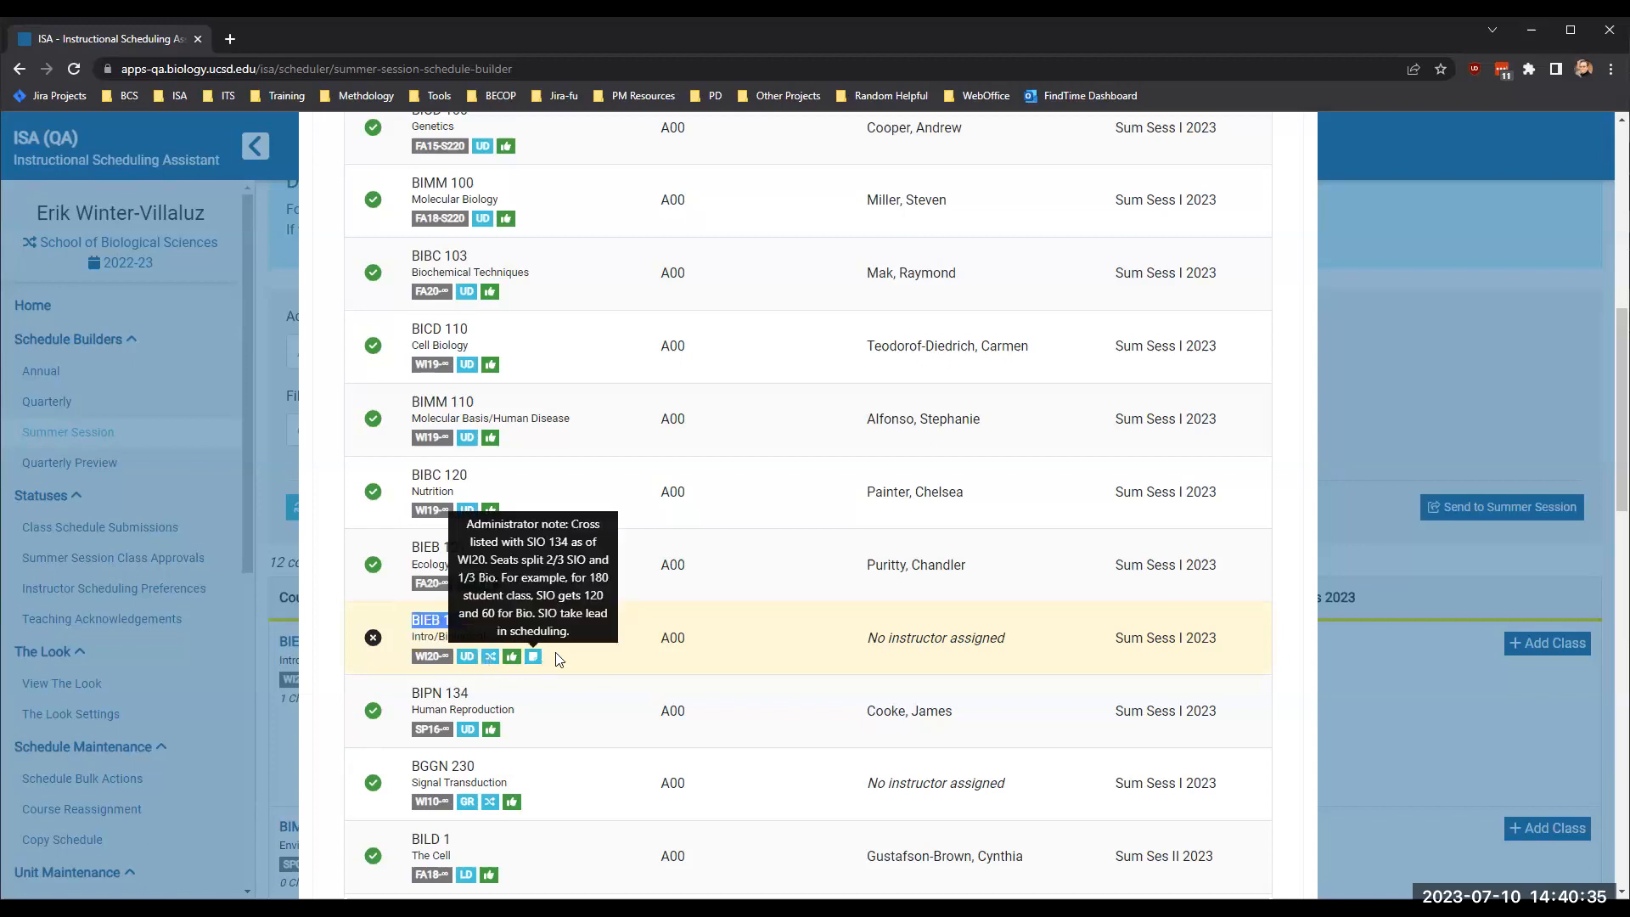
left_click(611, 638)
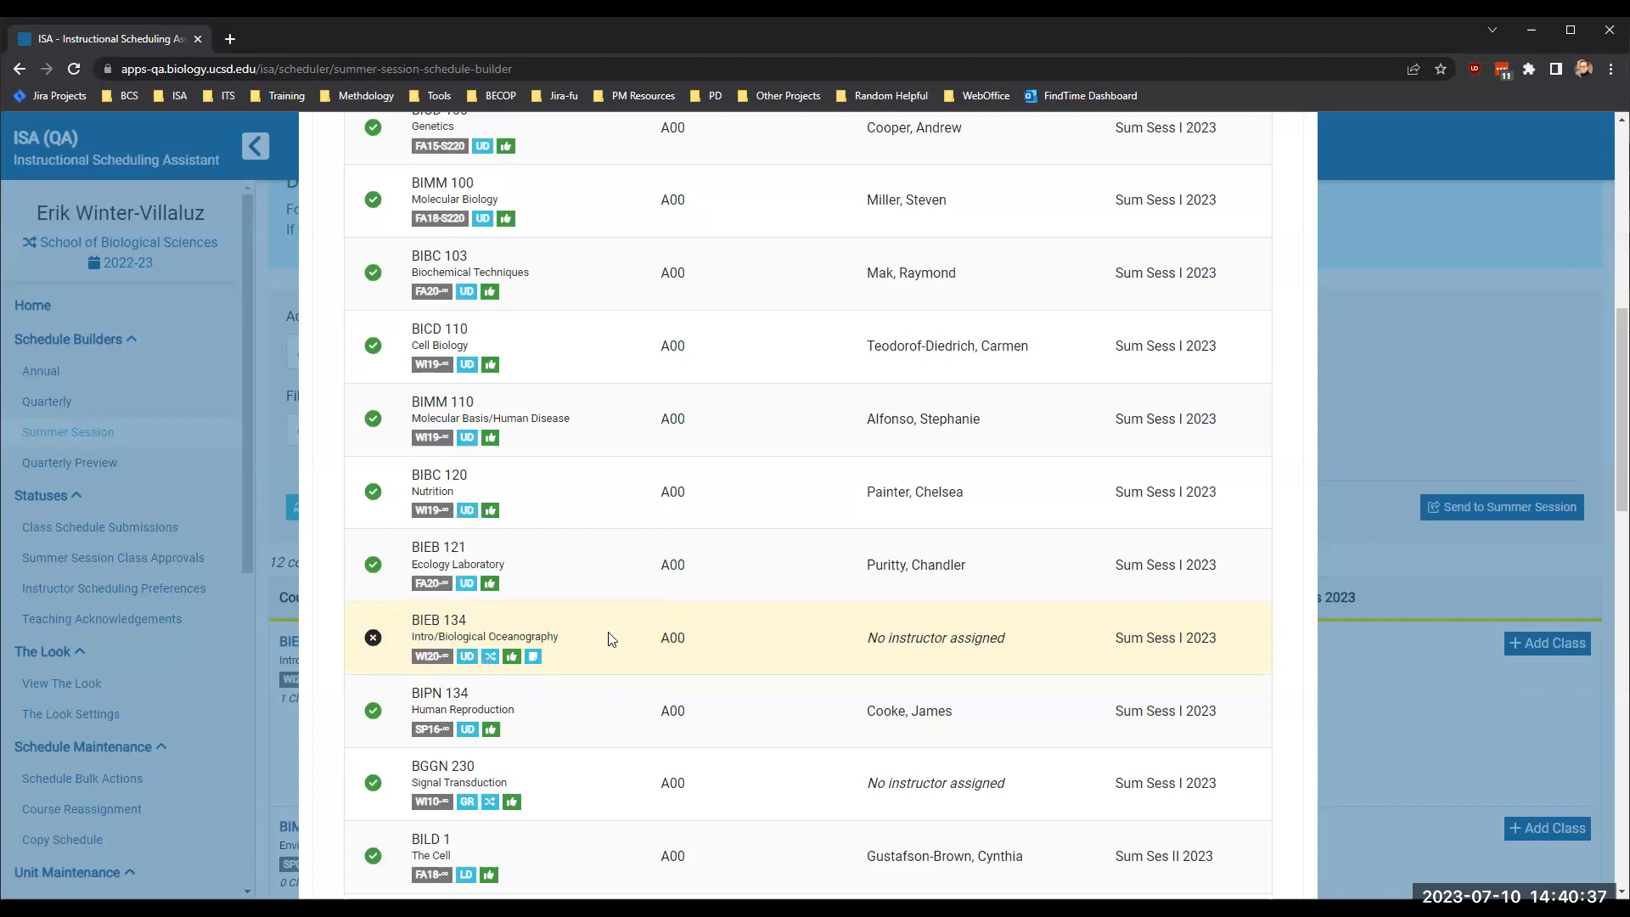
- Examine BGGN 230's submission status and cross-enrolled course in the class submission list
scroll(608, 640, "down", 3)
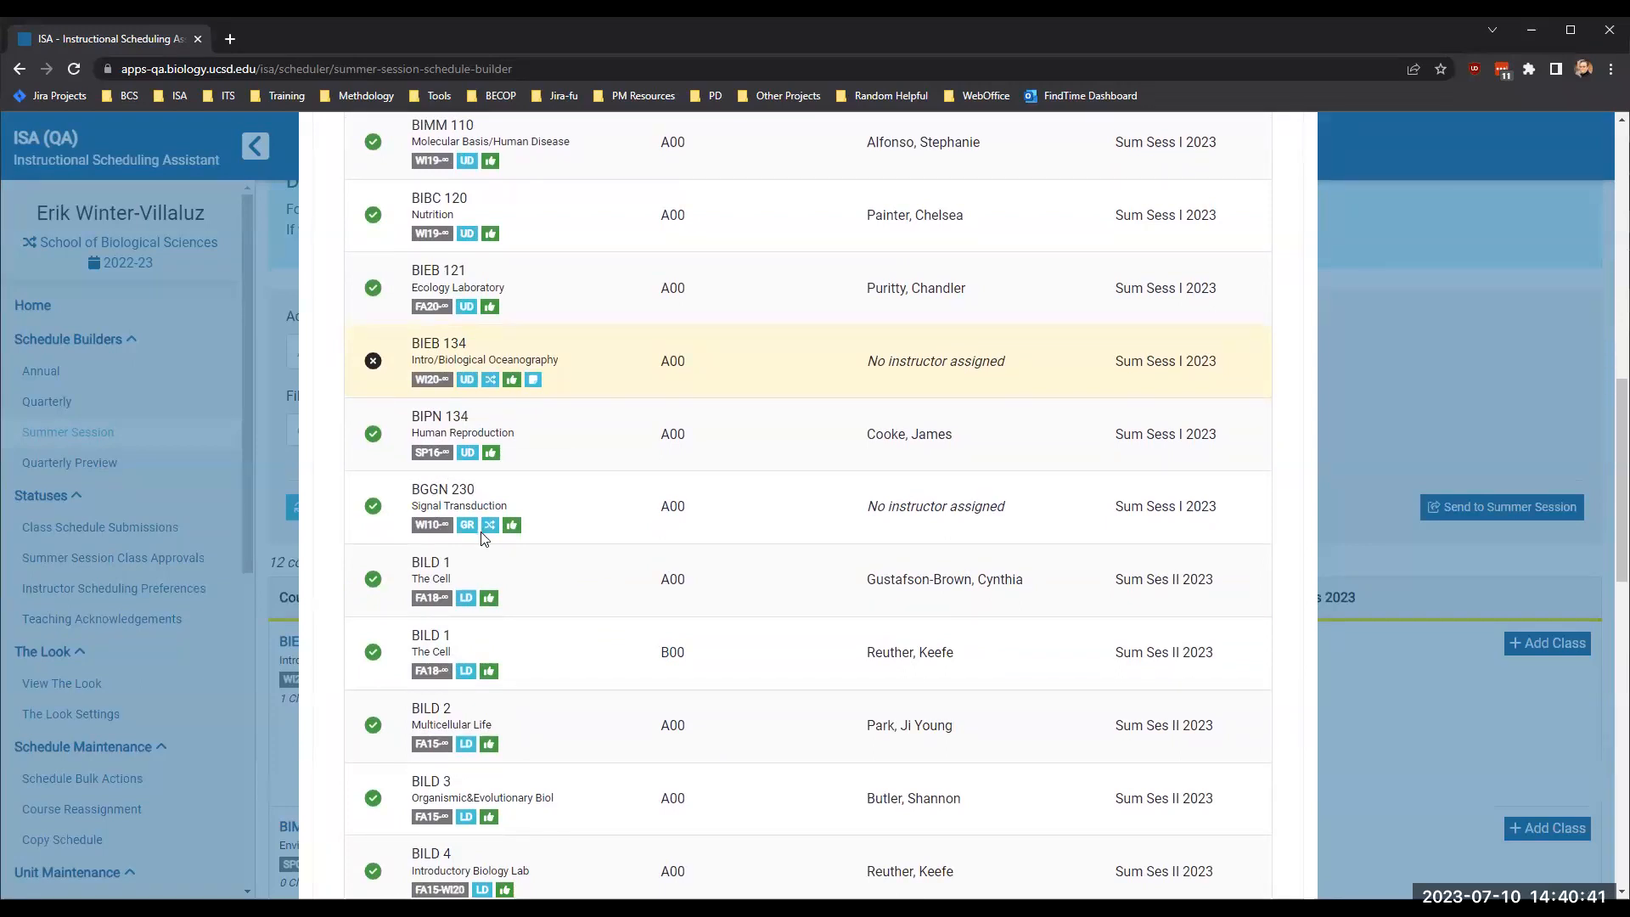
mouse_move(491, 534)
left_click_drag(419, 490, 502, 494)
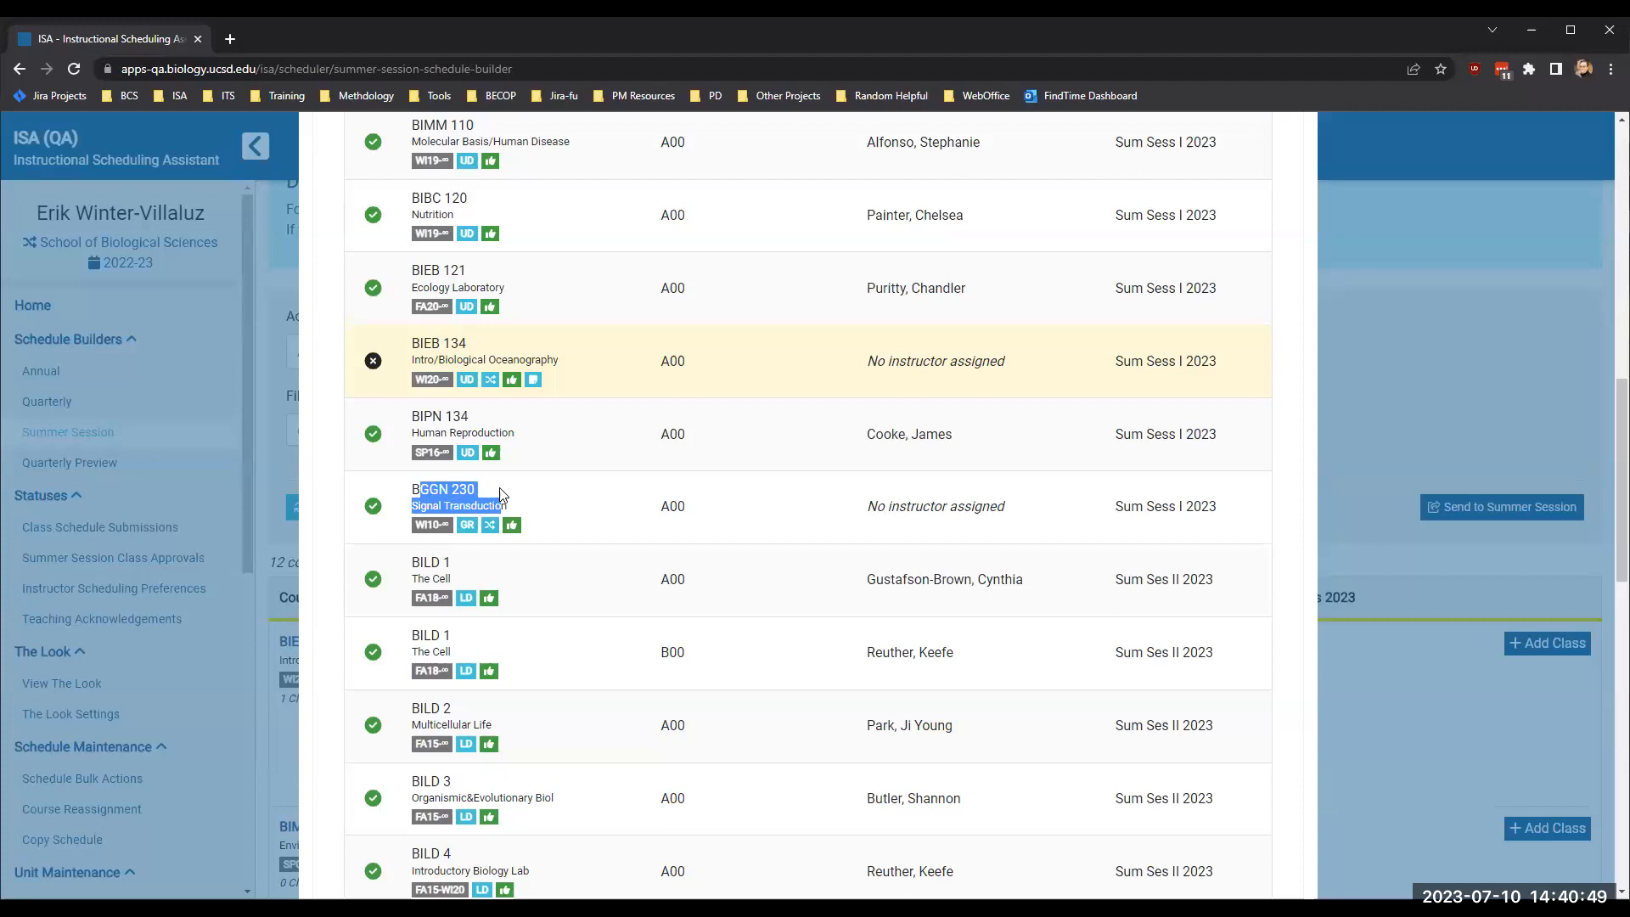
left_click(527, 503)
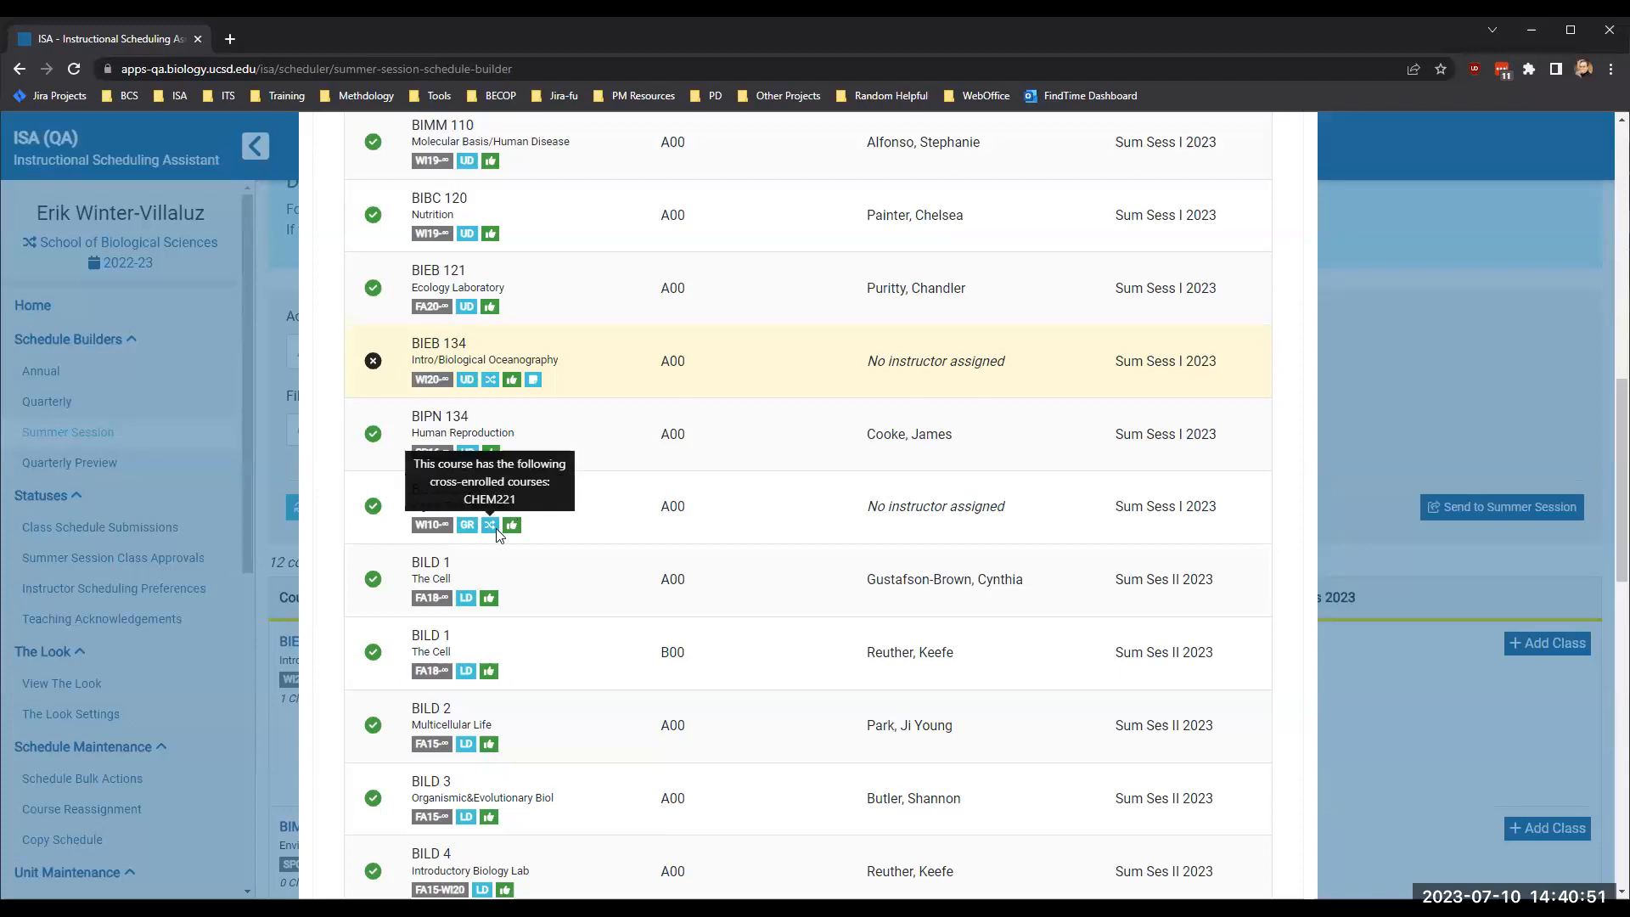
- Accept the DBO approval, Chair/Provost/Divisional Dean endorsement and cross-enrolled class coordination acknowledgements for the submission
scroll(538, 570, "down", 6)
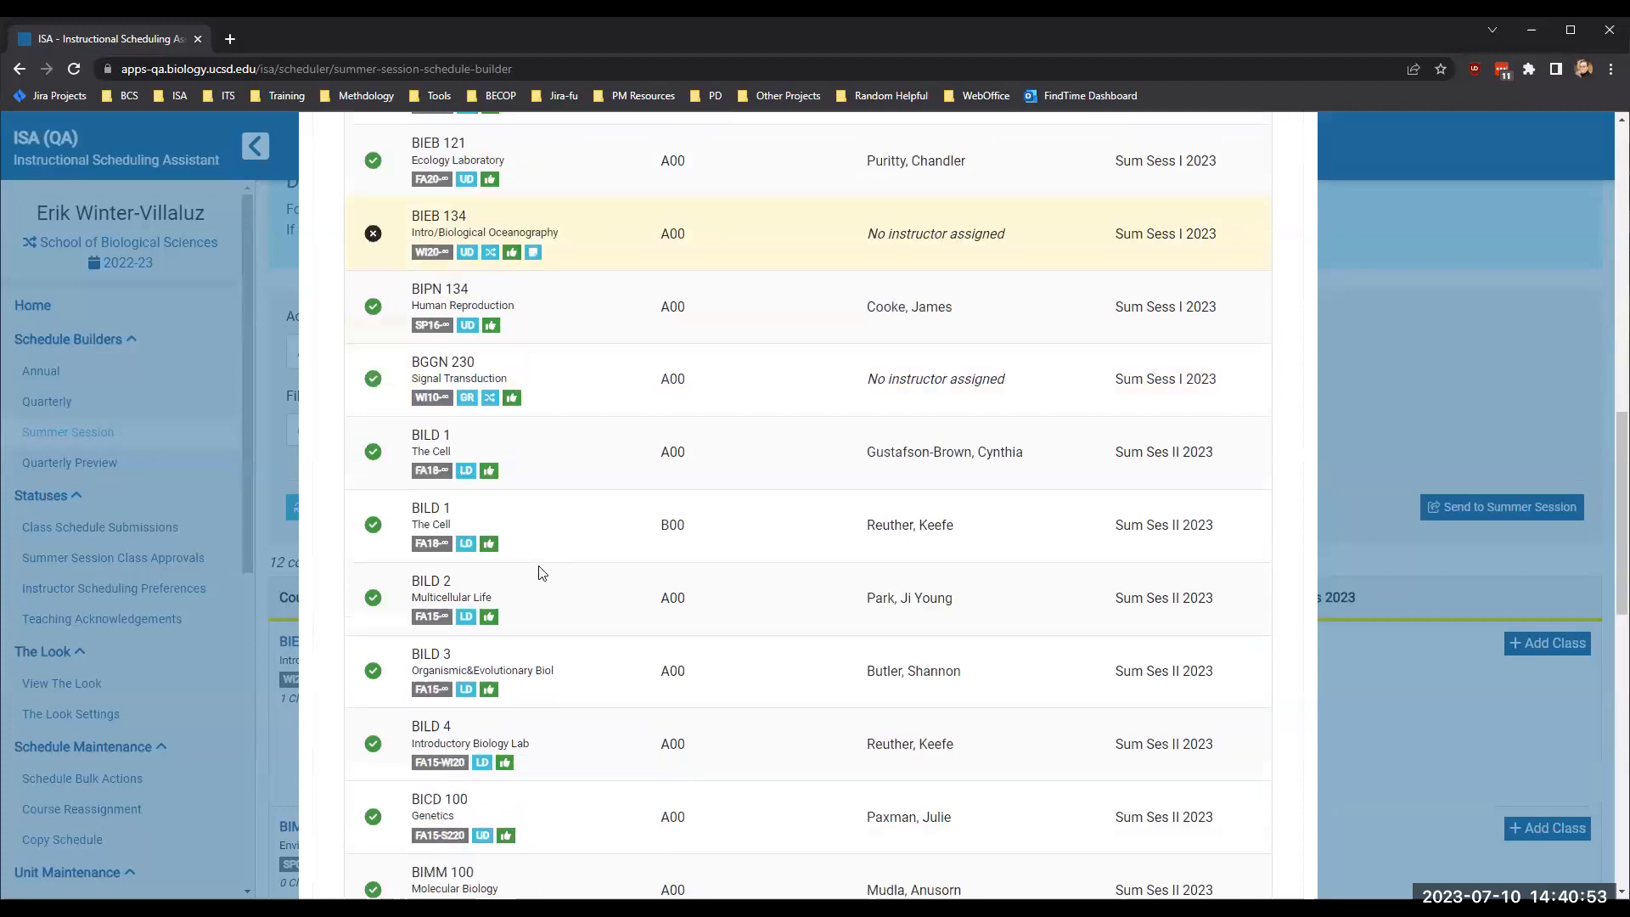
scroll(538, 570, "down", 7)
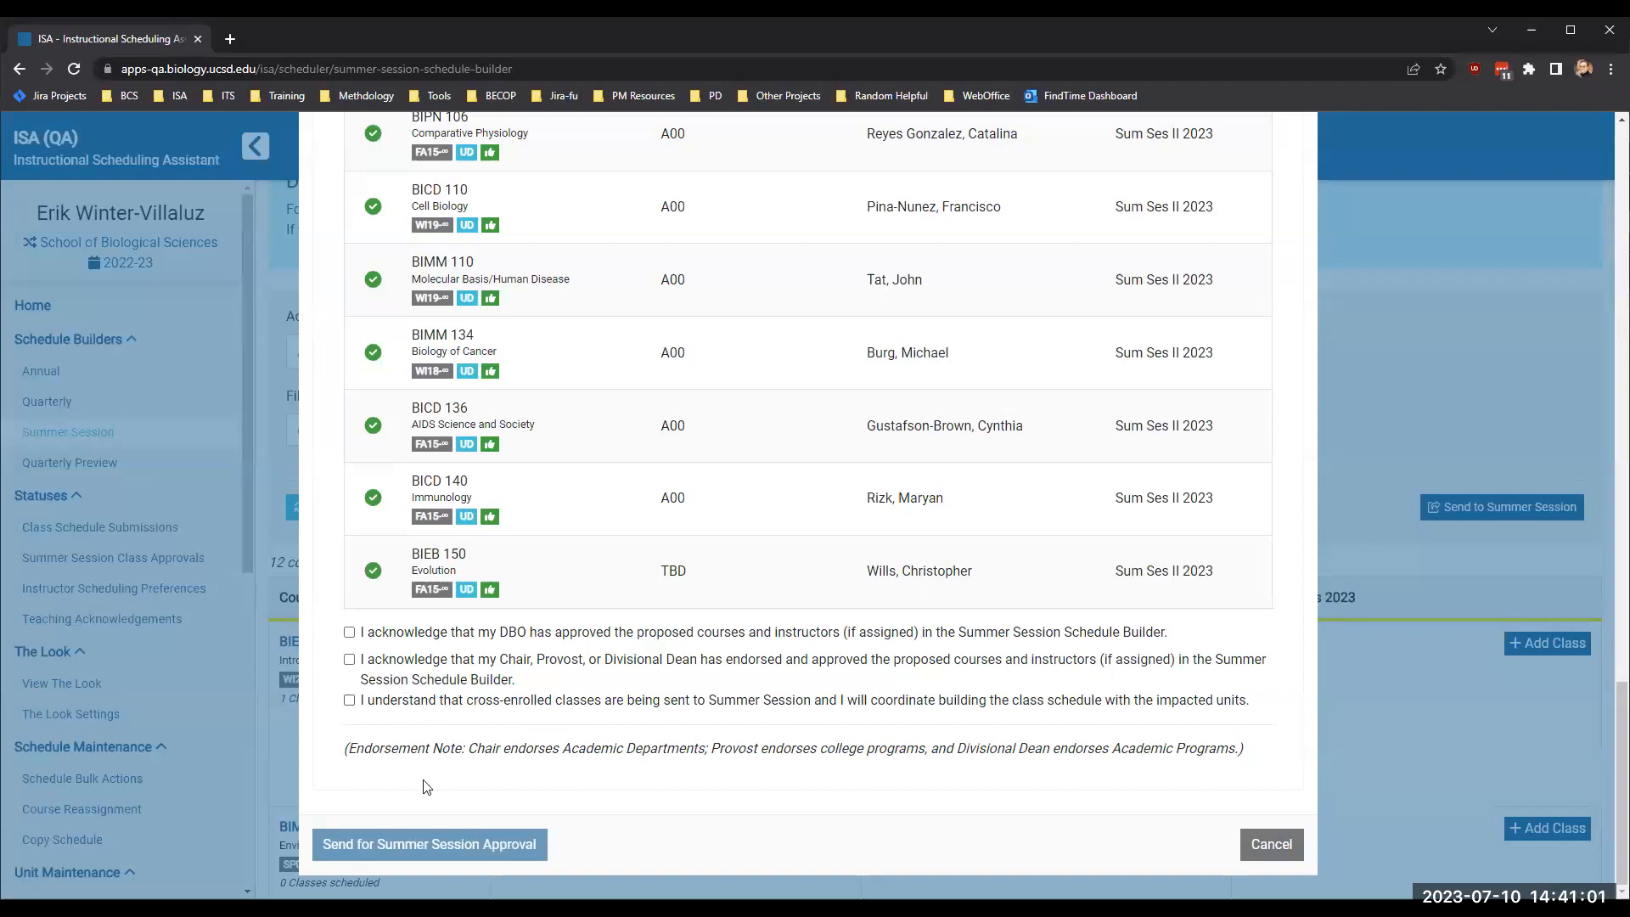
left_click(349, 701)
scroll(624, 541, "up", 7)
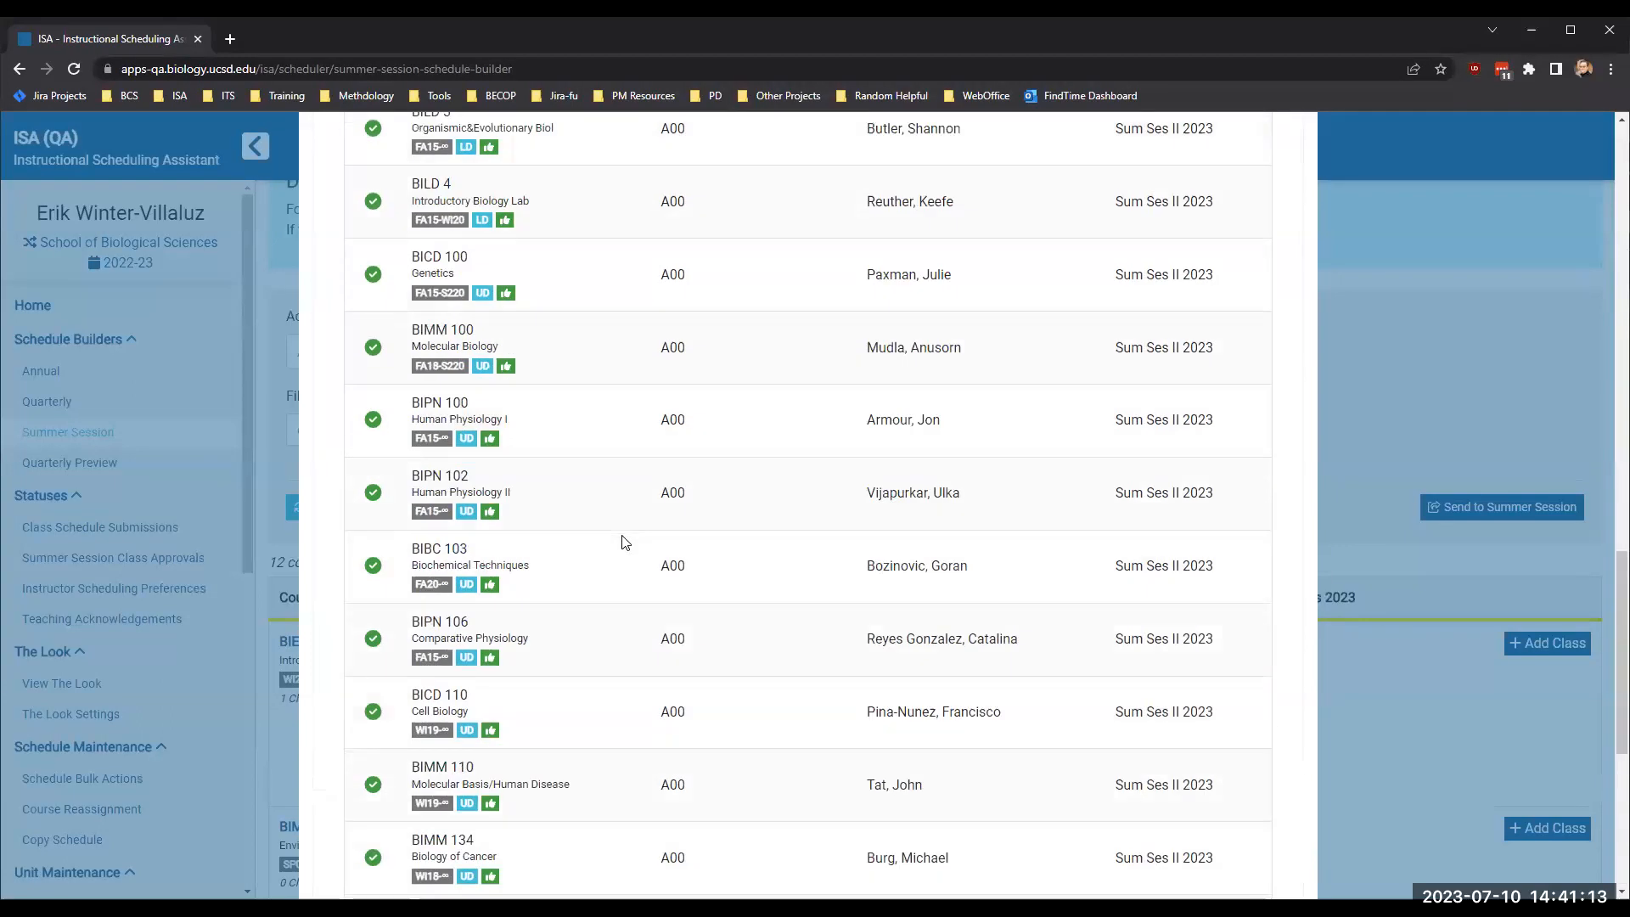
scroll(584, 539, "down", 7)
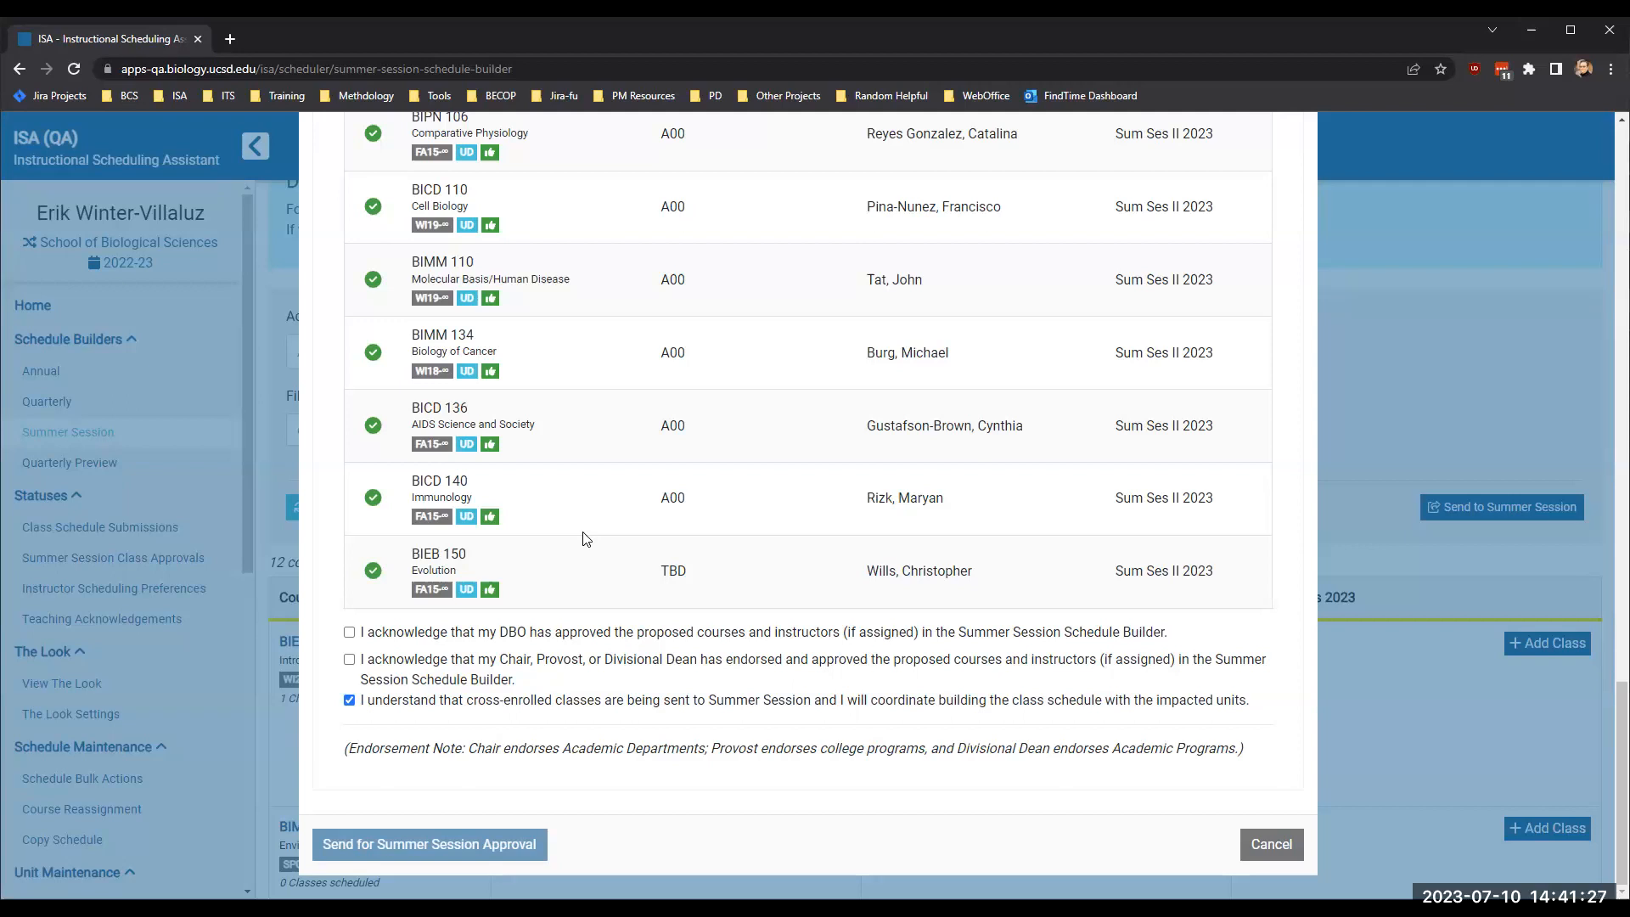
left_click(349, 660)
left_click(349, 633)
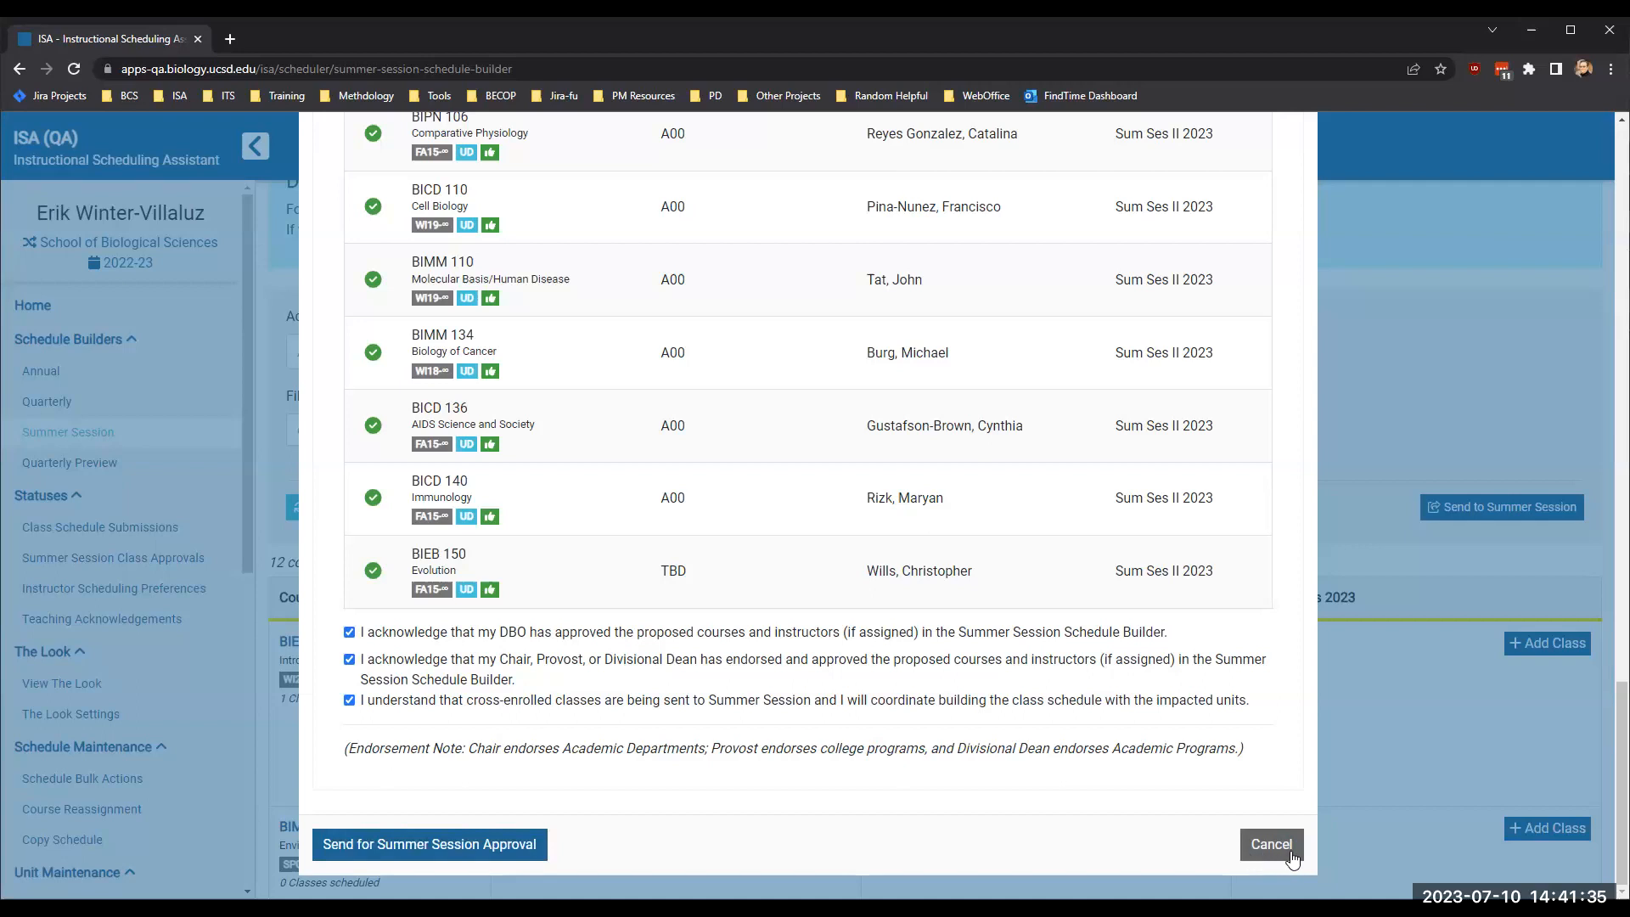
- Look back through the classes listed for sending to Summer Session
scroll(1182, 852, "up", 8)
scroll(1179, 849, "up", 5)
scroll(1180, 848, "down", 20)
scroll(667, 420, "up", 10)
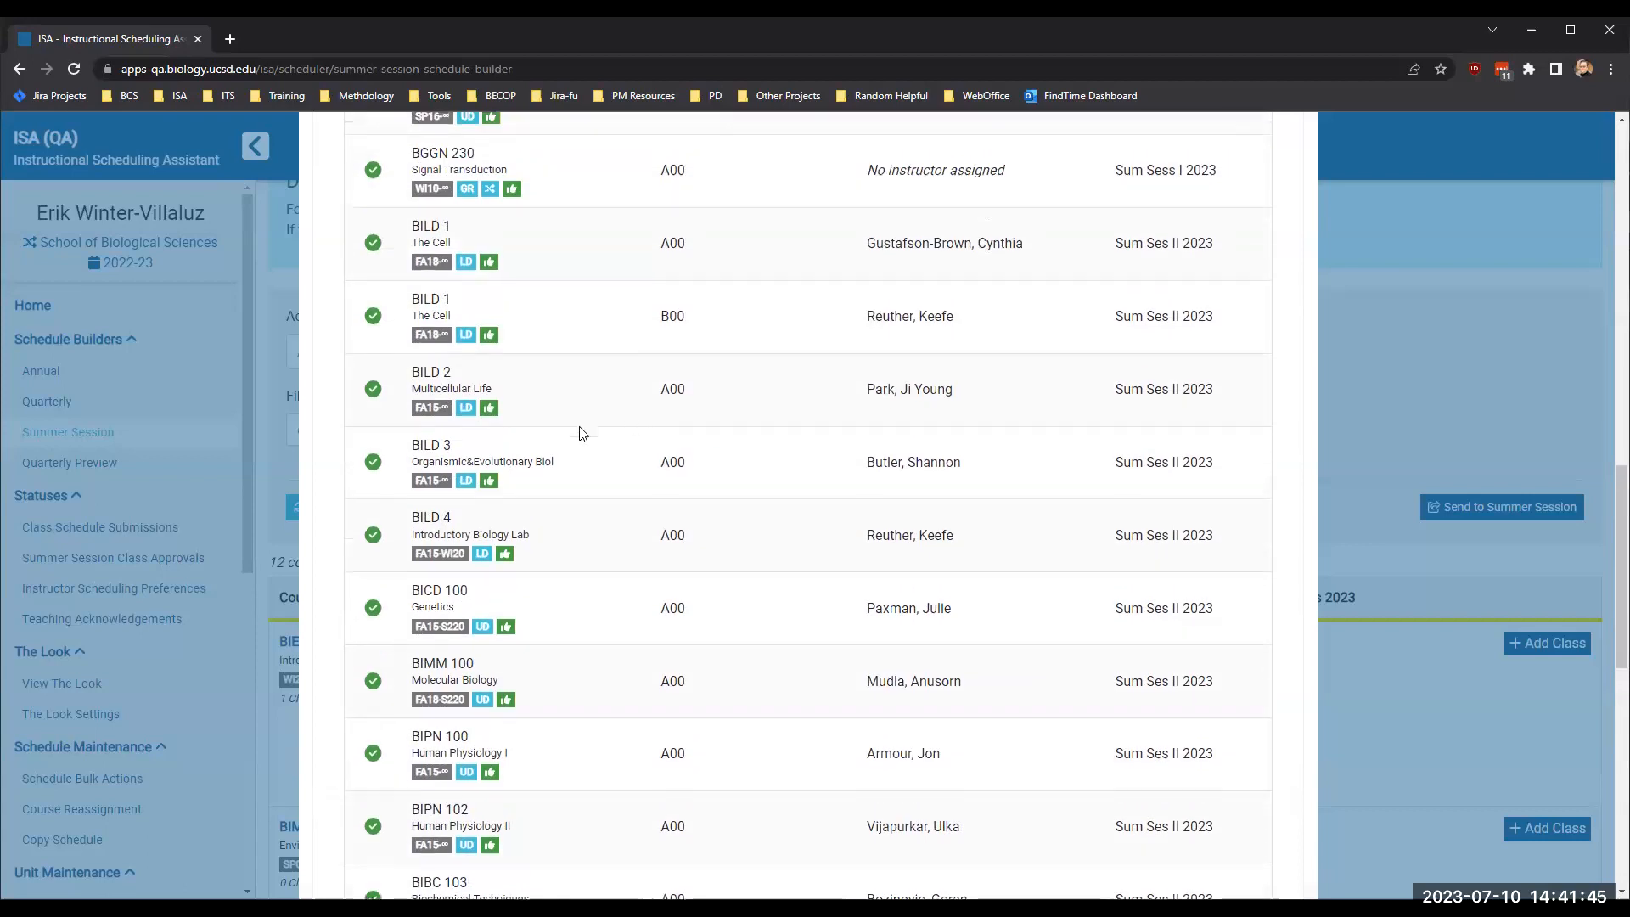
- Review the BIEB 134 and BGGN 230 entries in the list of classes for Summer Session submission
scroll(551, 441, "up", 10)
scroll(528, 451, "down", 10)
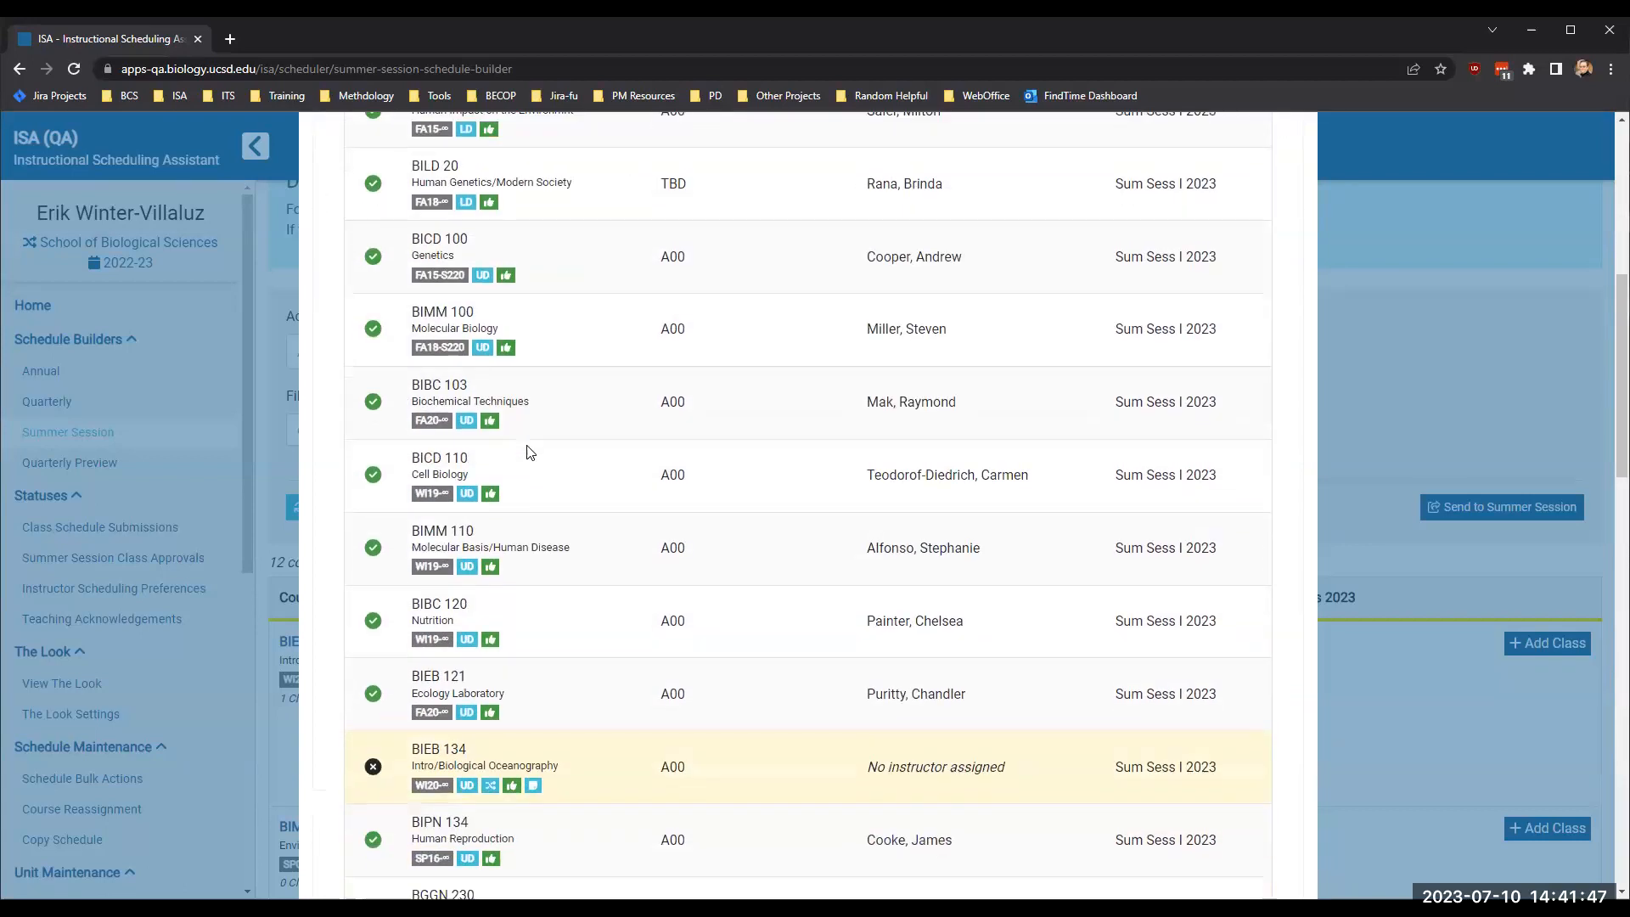
mouse_move(491, 435)
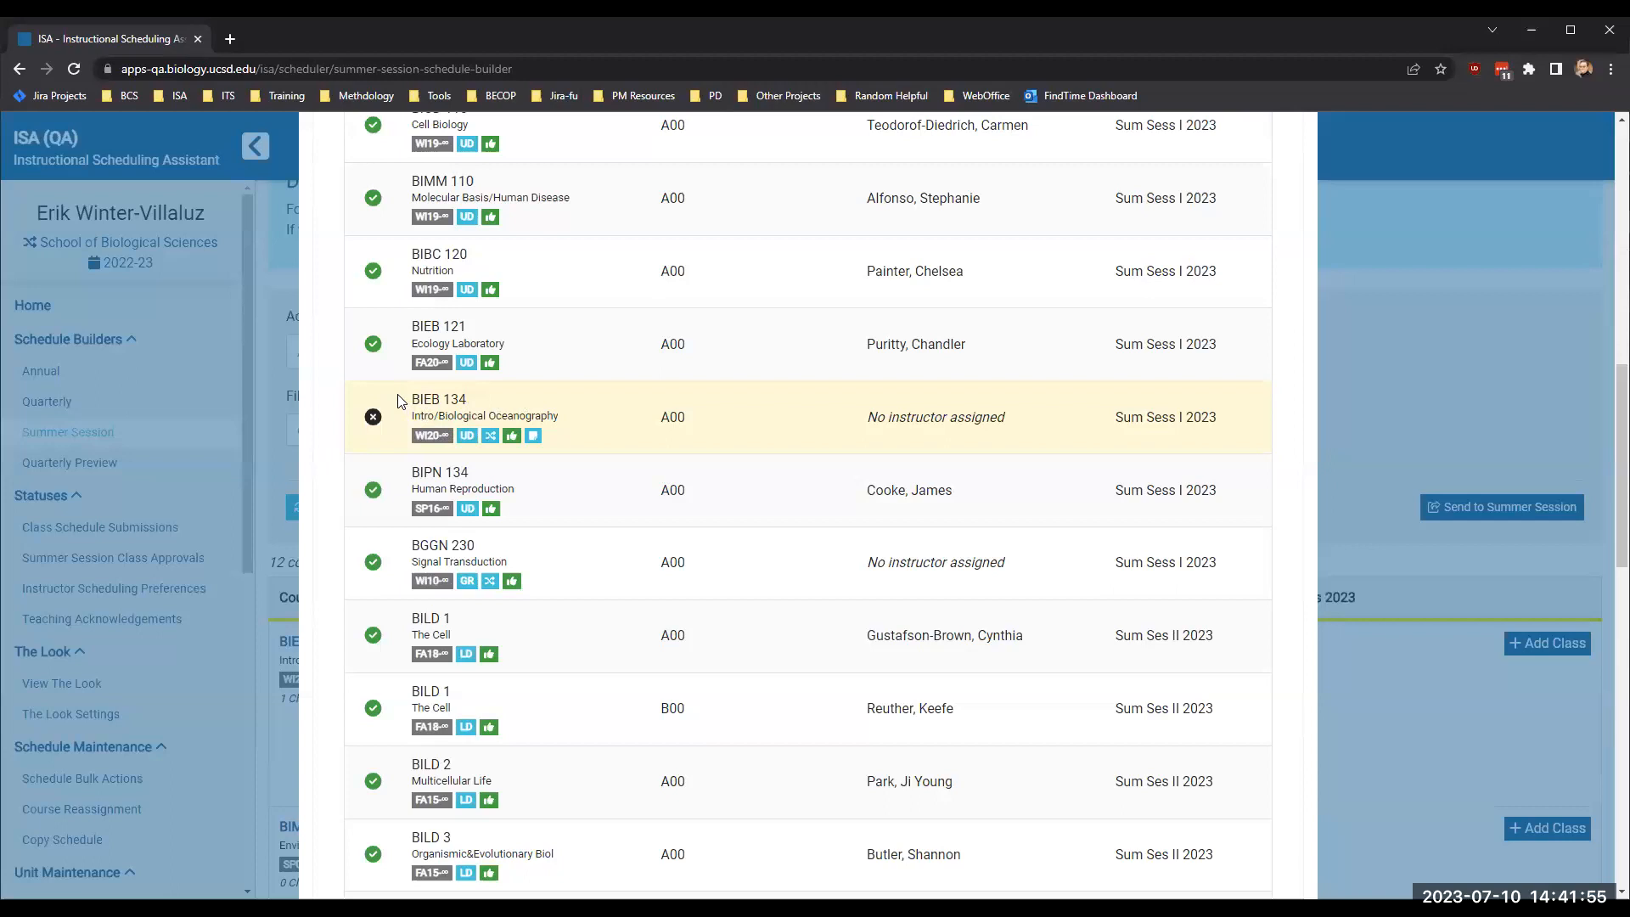
left_click_drag(409, 394, 575, 442)
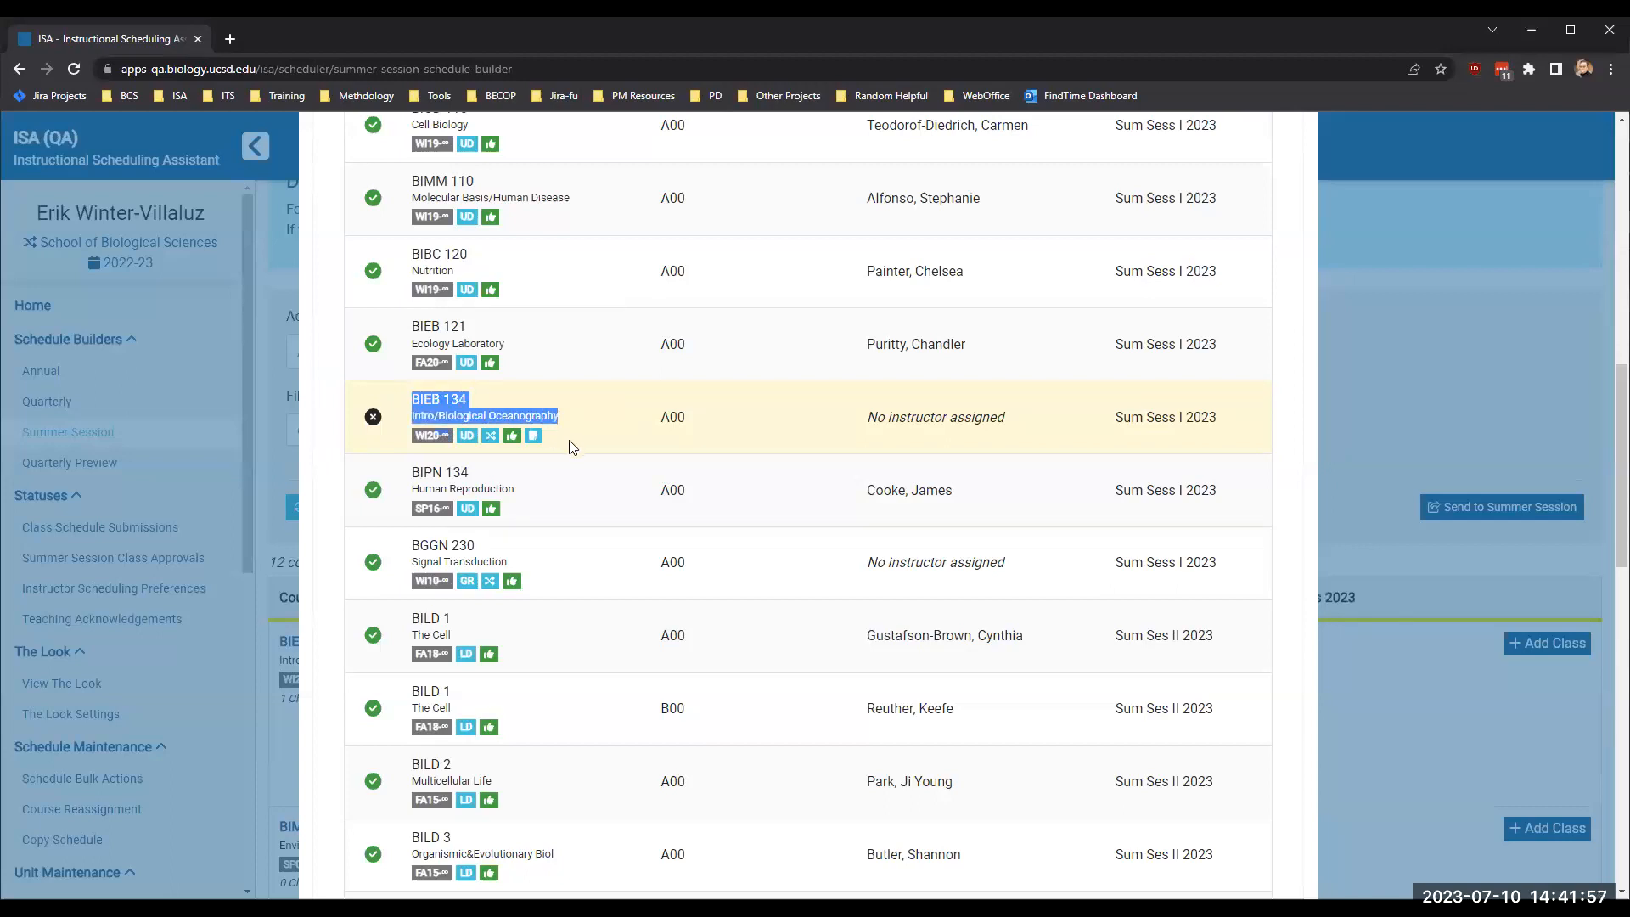
left_click(569, 442)
left_click_drag(525, 566, 405, 555)
left_click(405, 555)
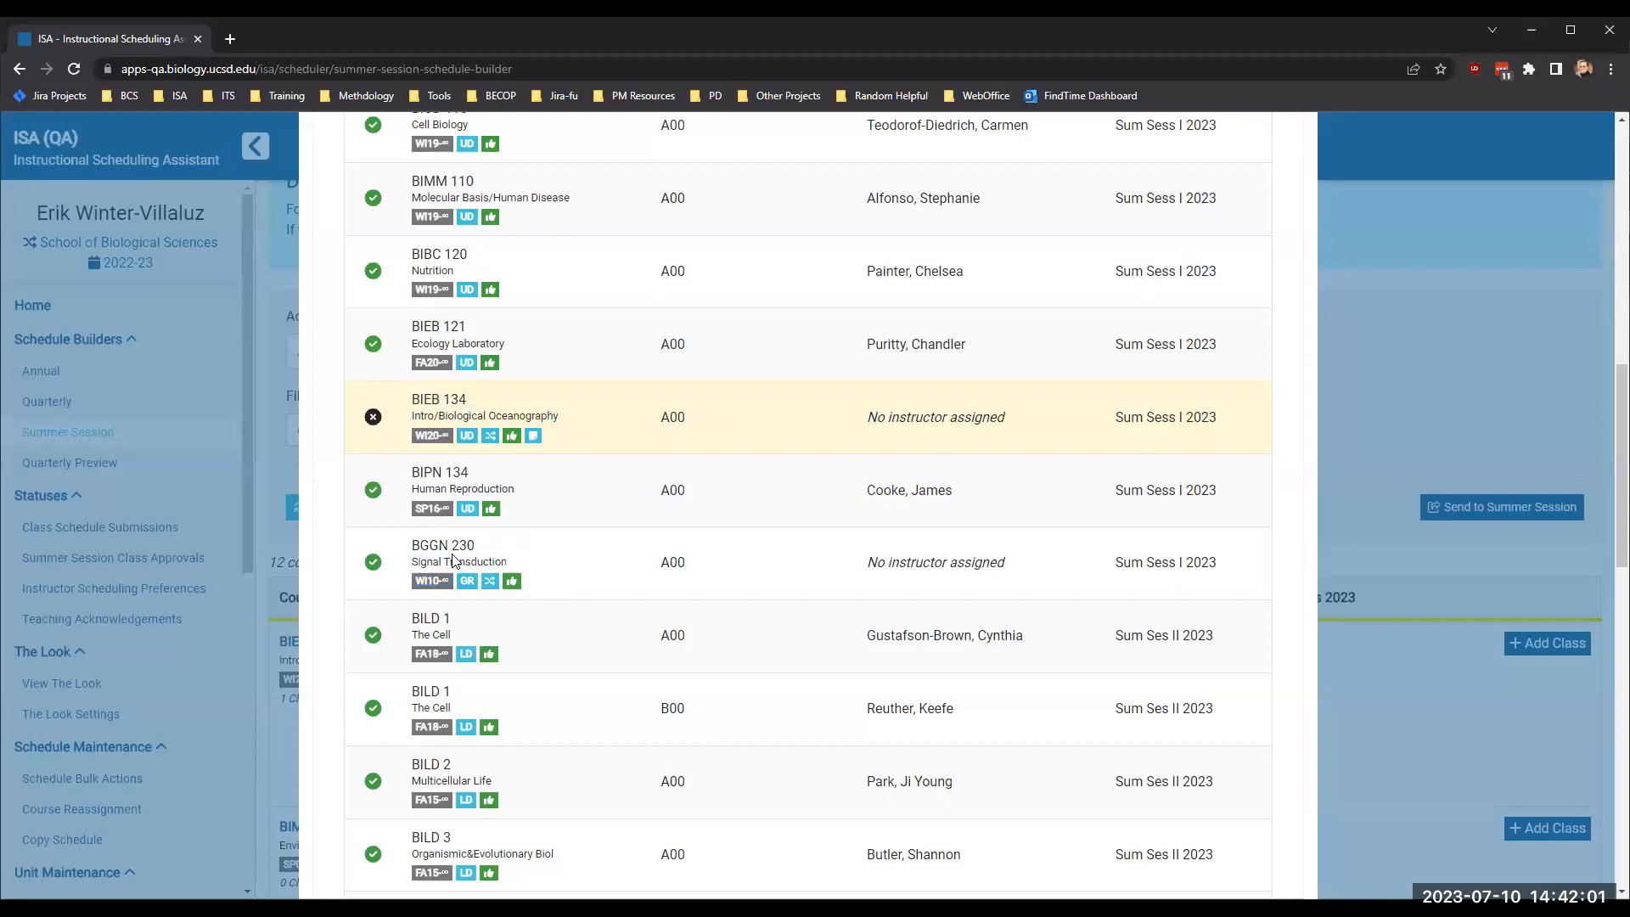
- Close the class submission confirmation without sending the classes to Summer Session
scroll(597, 583, "down", 3)
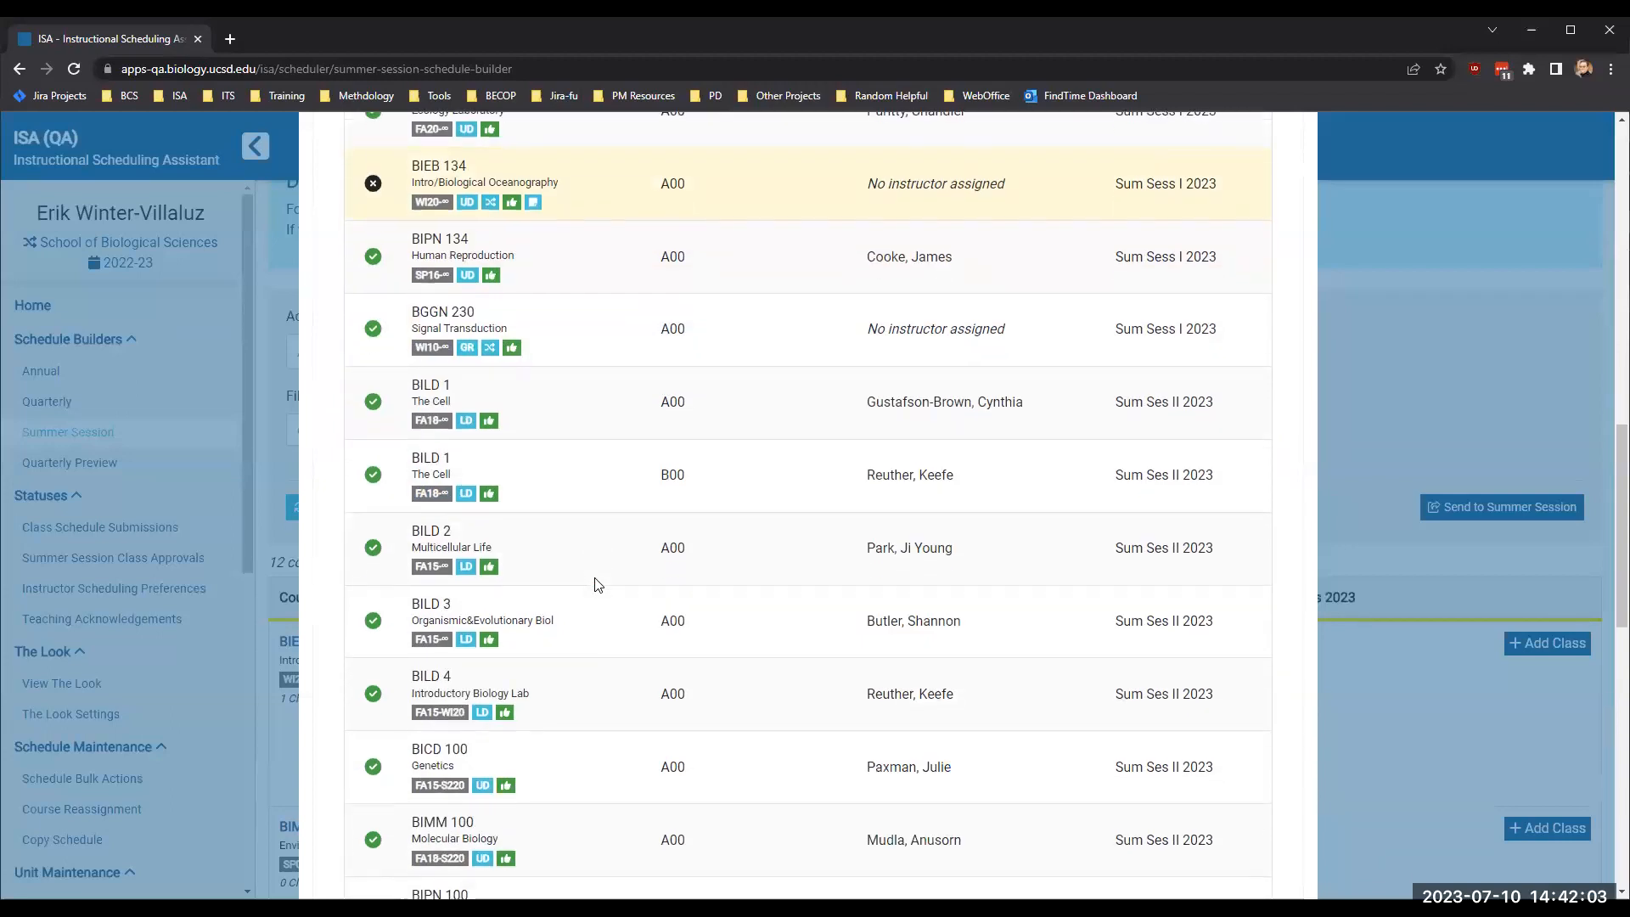
scroll(597, 583, "up", 12)
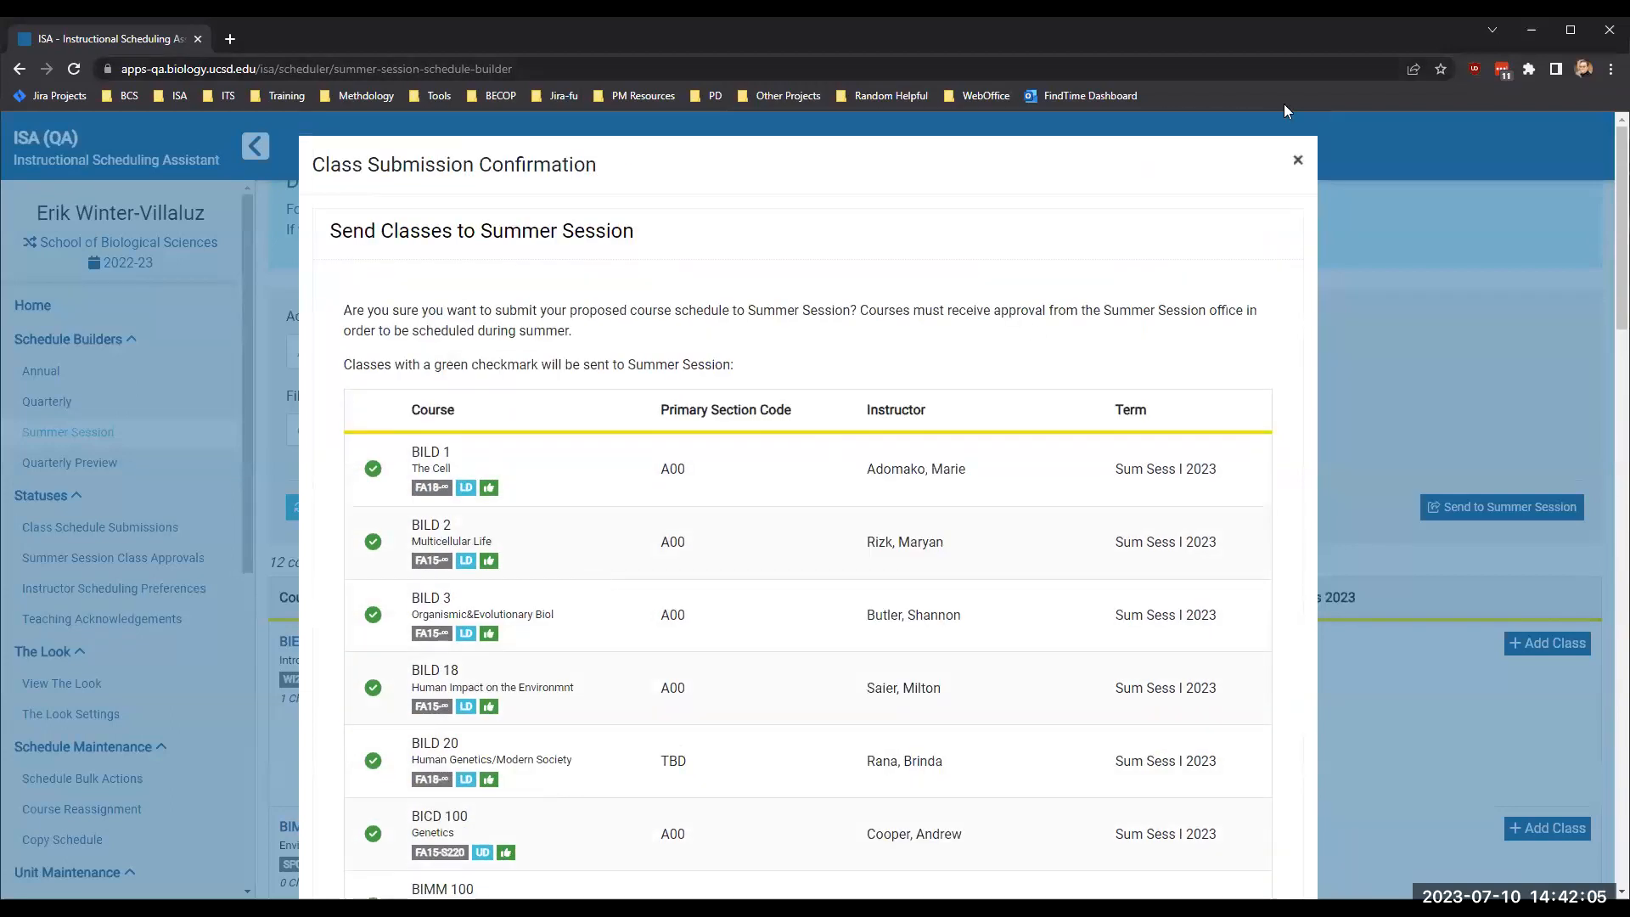
left_click(1297, 160)
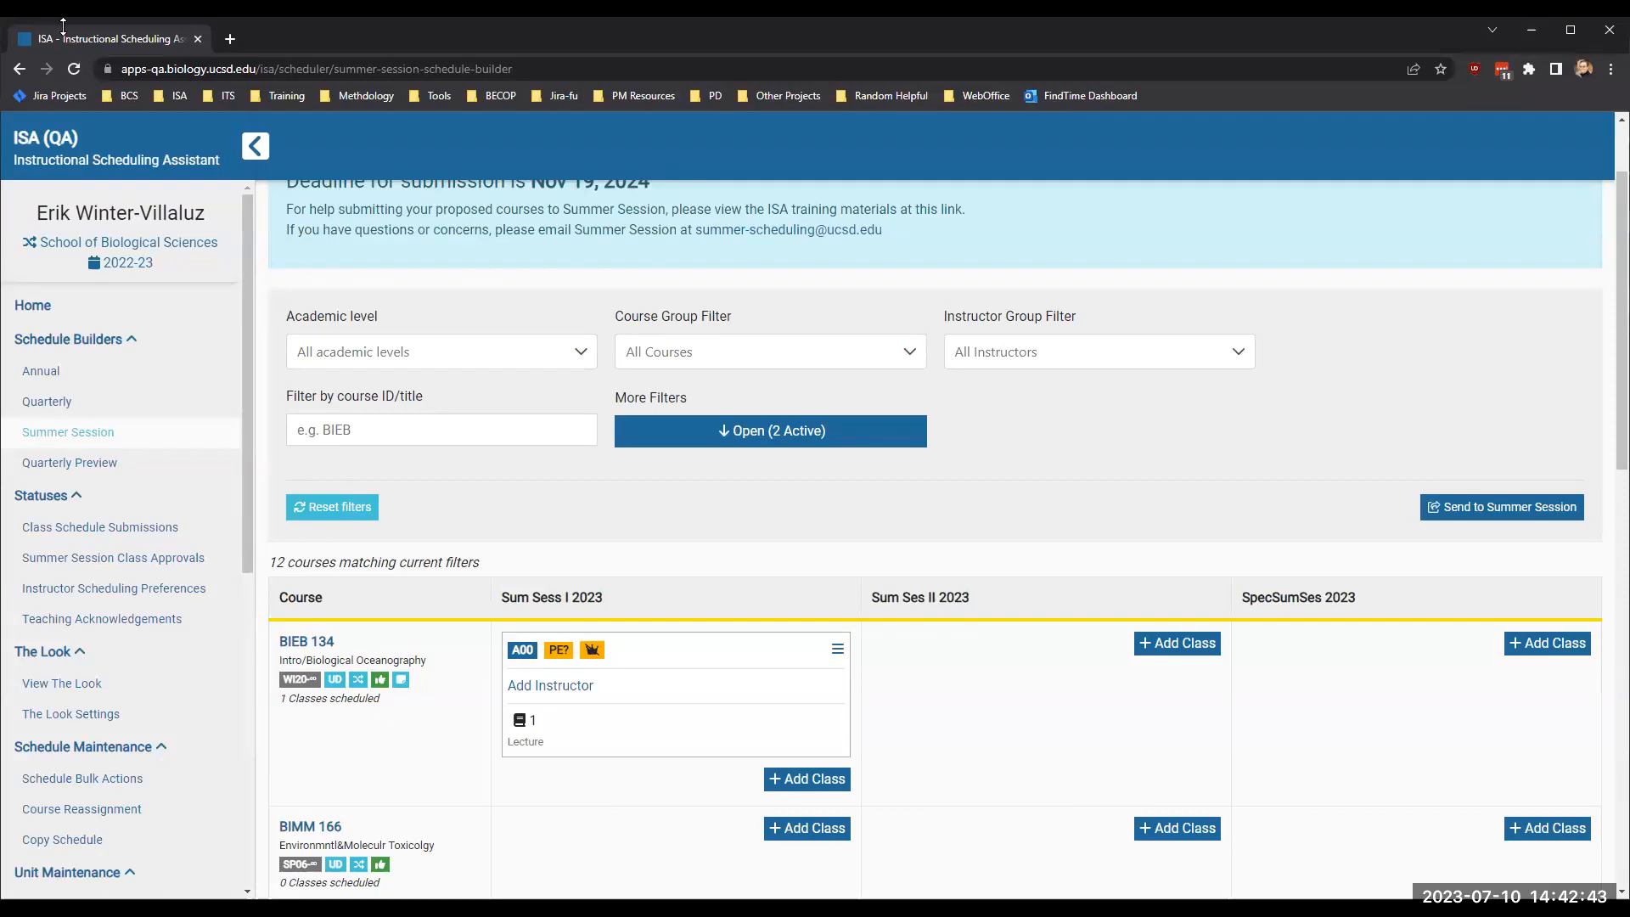
- Switch to Miro in a new browser tab and open the ISA XENRL Course Reassignment logic board
left_click(226, 44)
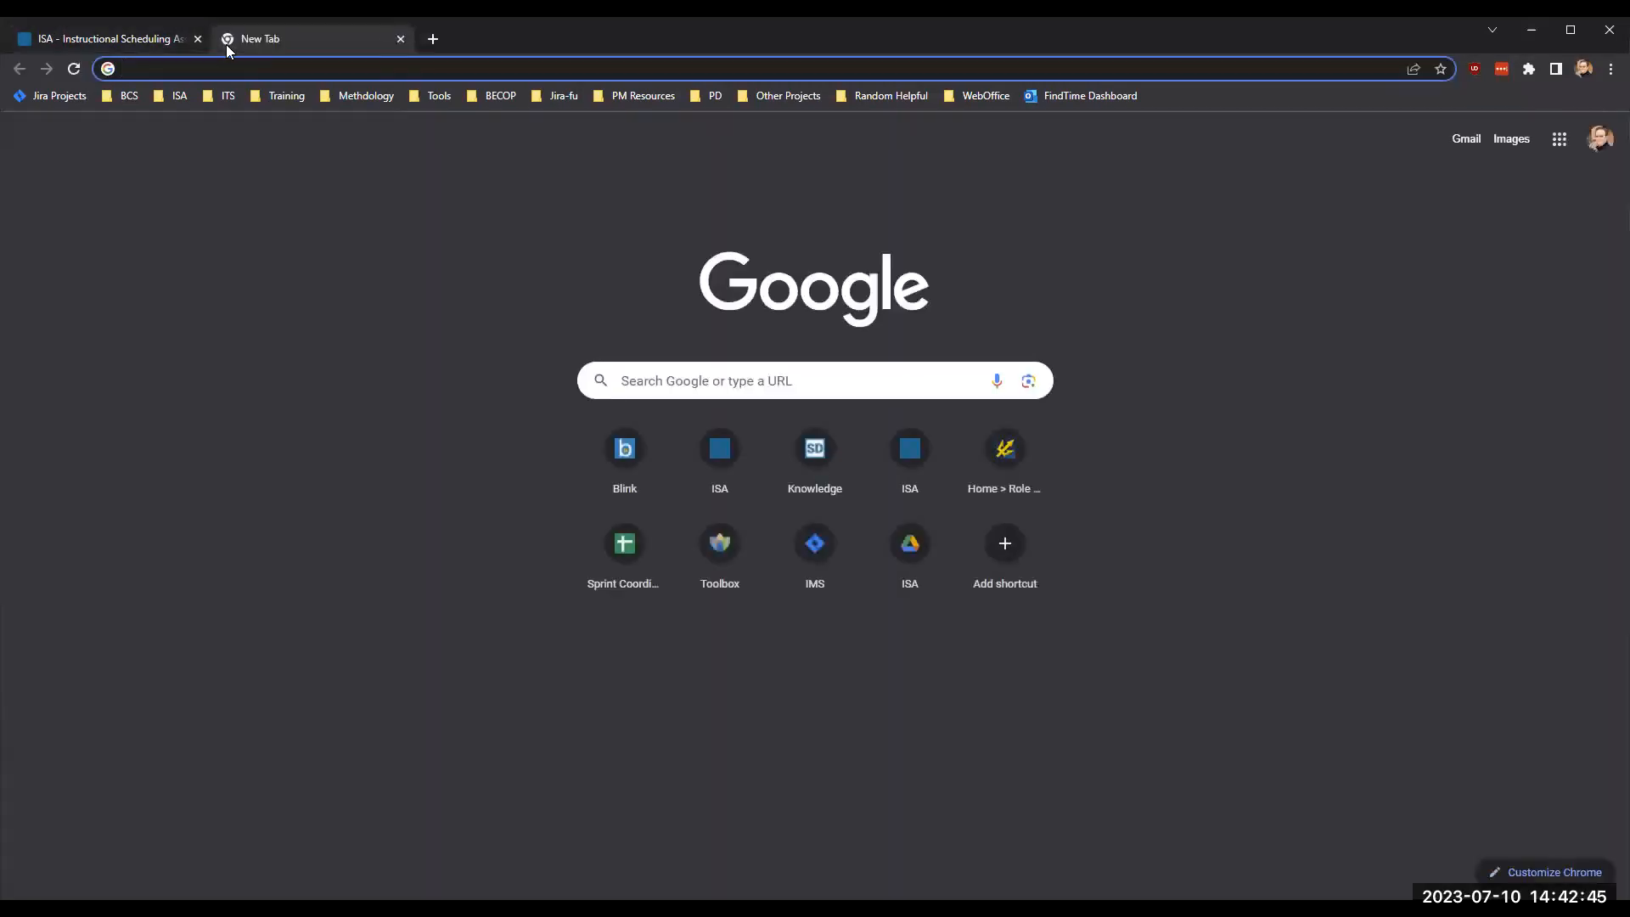
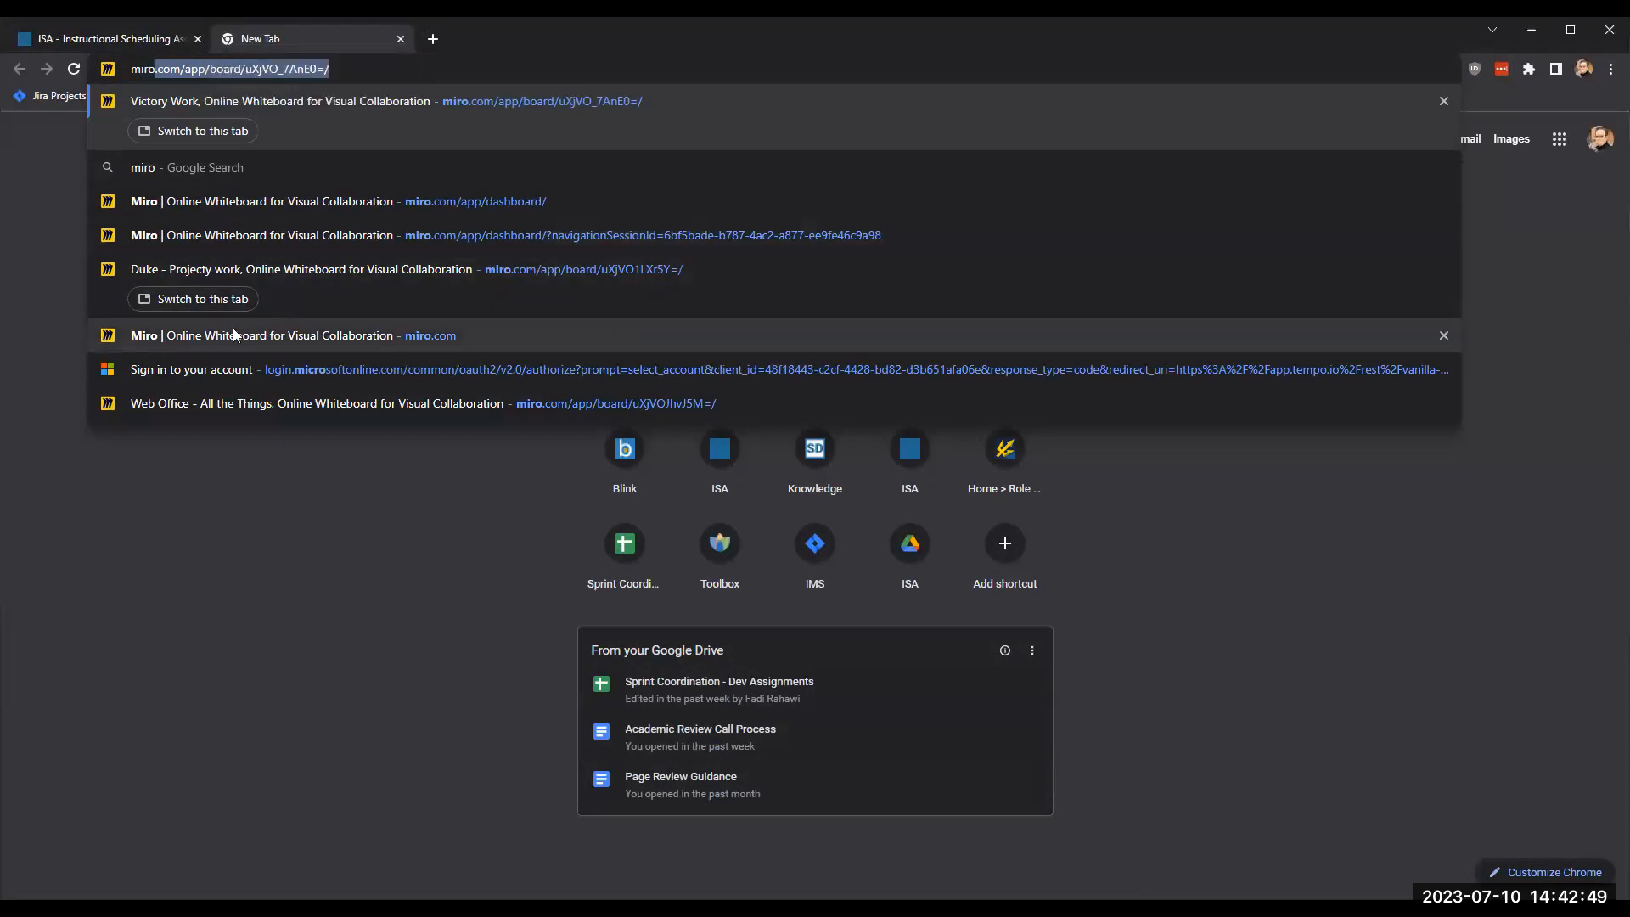
left_click(235, 334)
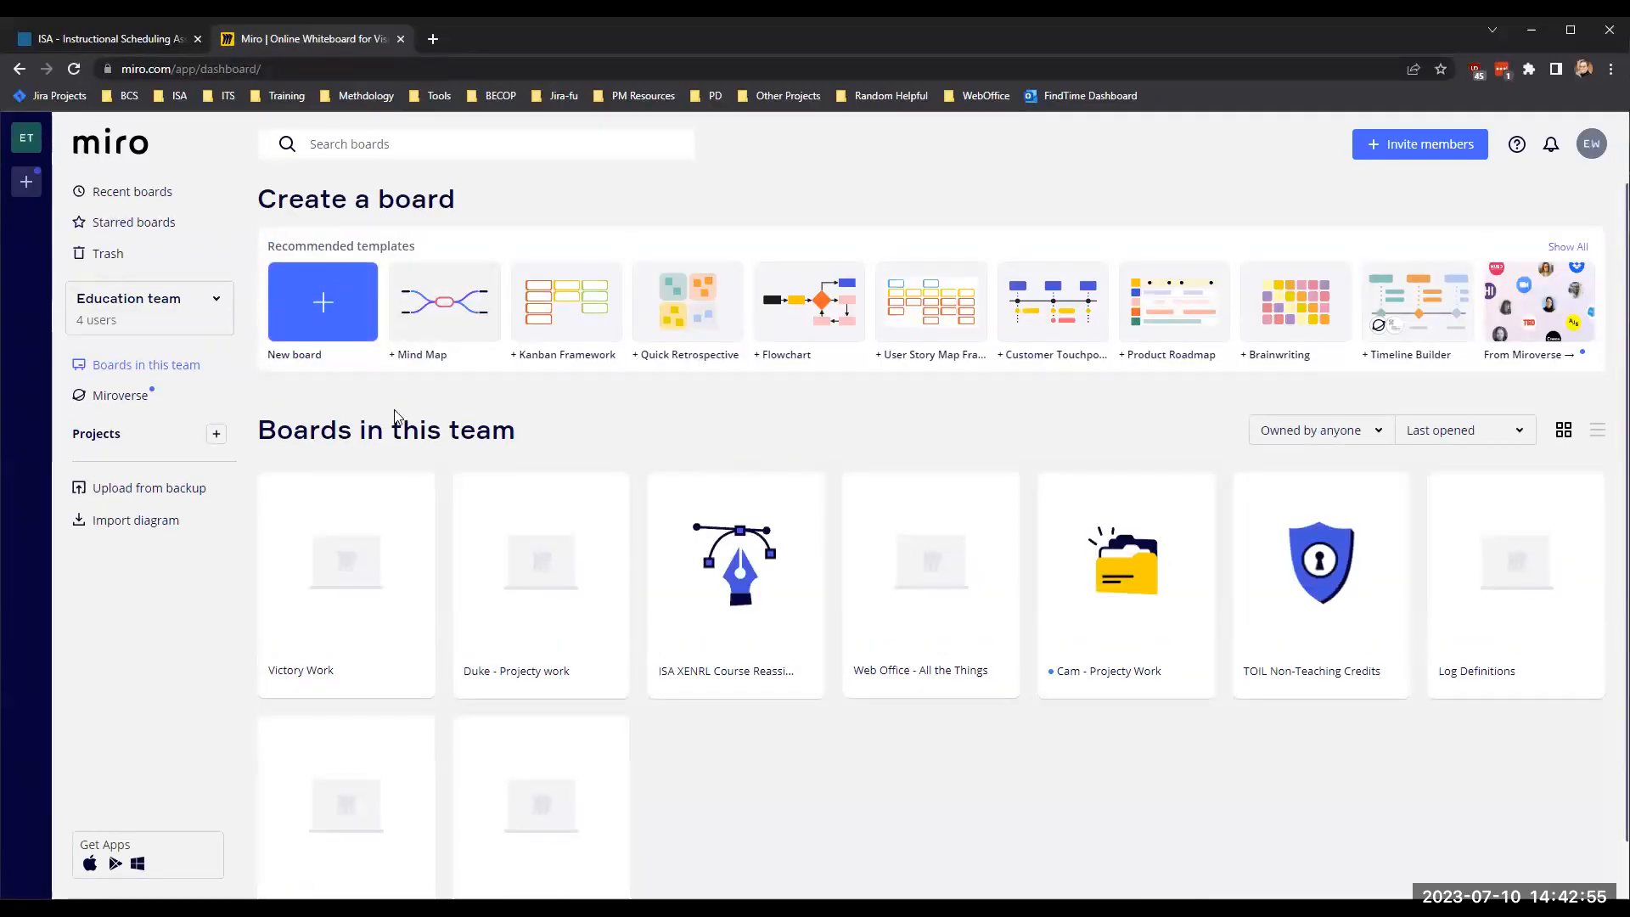
left_click(727, 582)
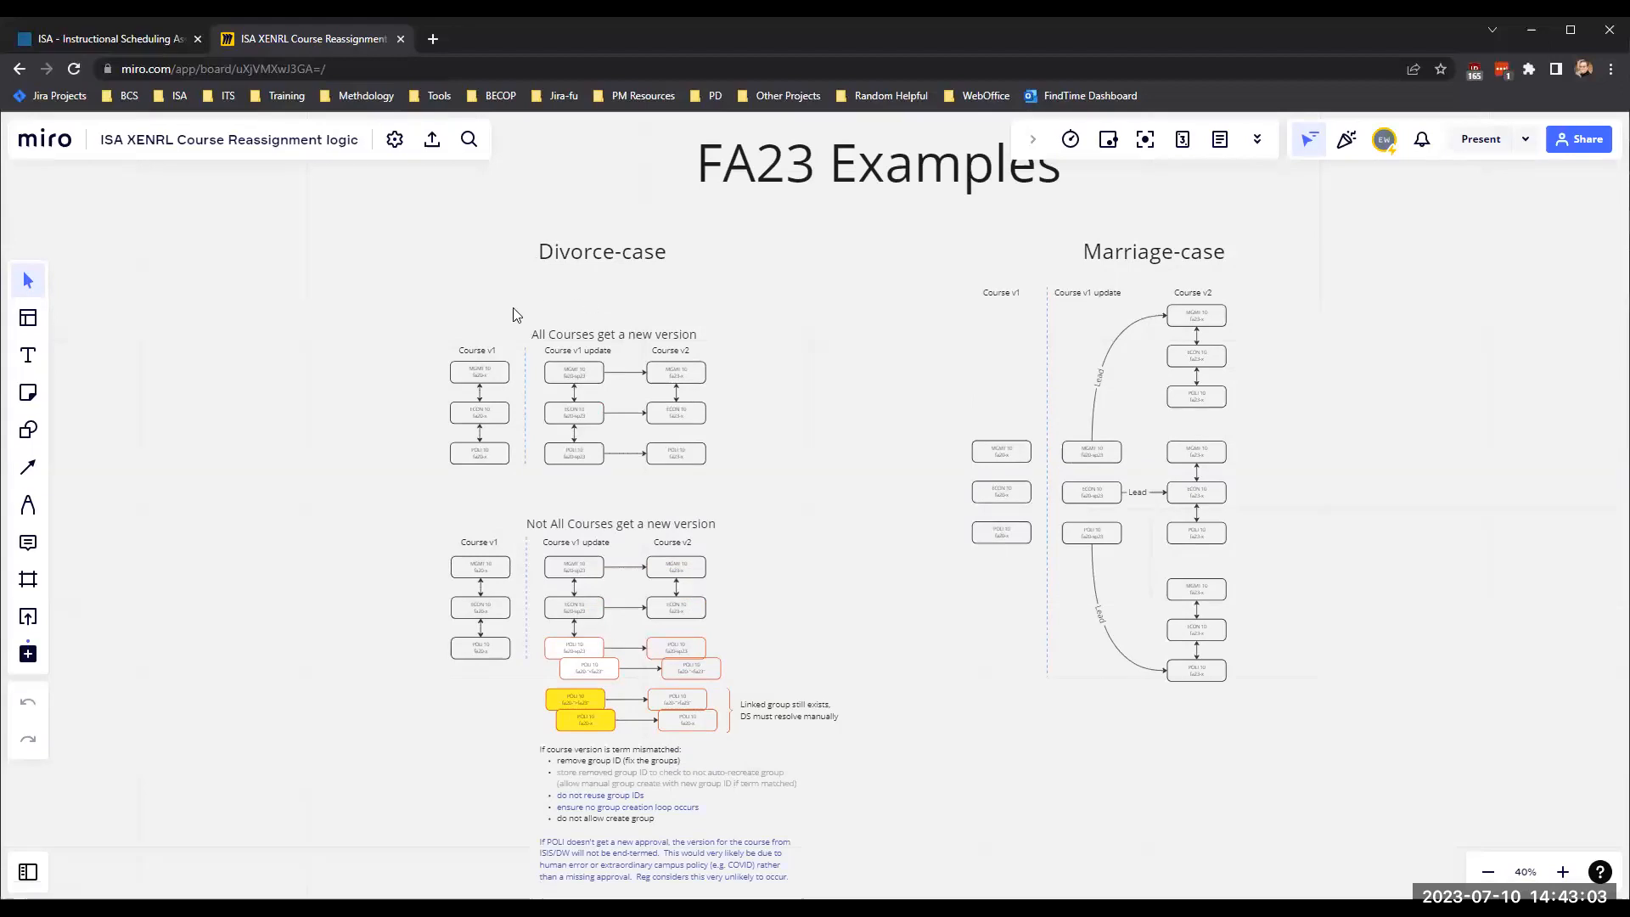
- Examine the Divorce-case diagram for the scenario where all courses get a new version
scroll(512, 315, "up", 4)
scroll(513, 315, "up", 4)
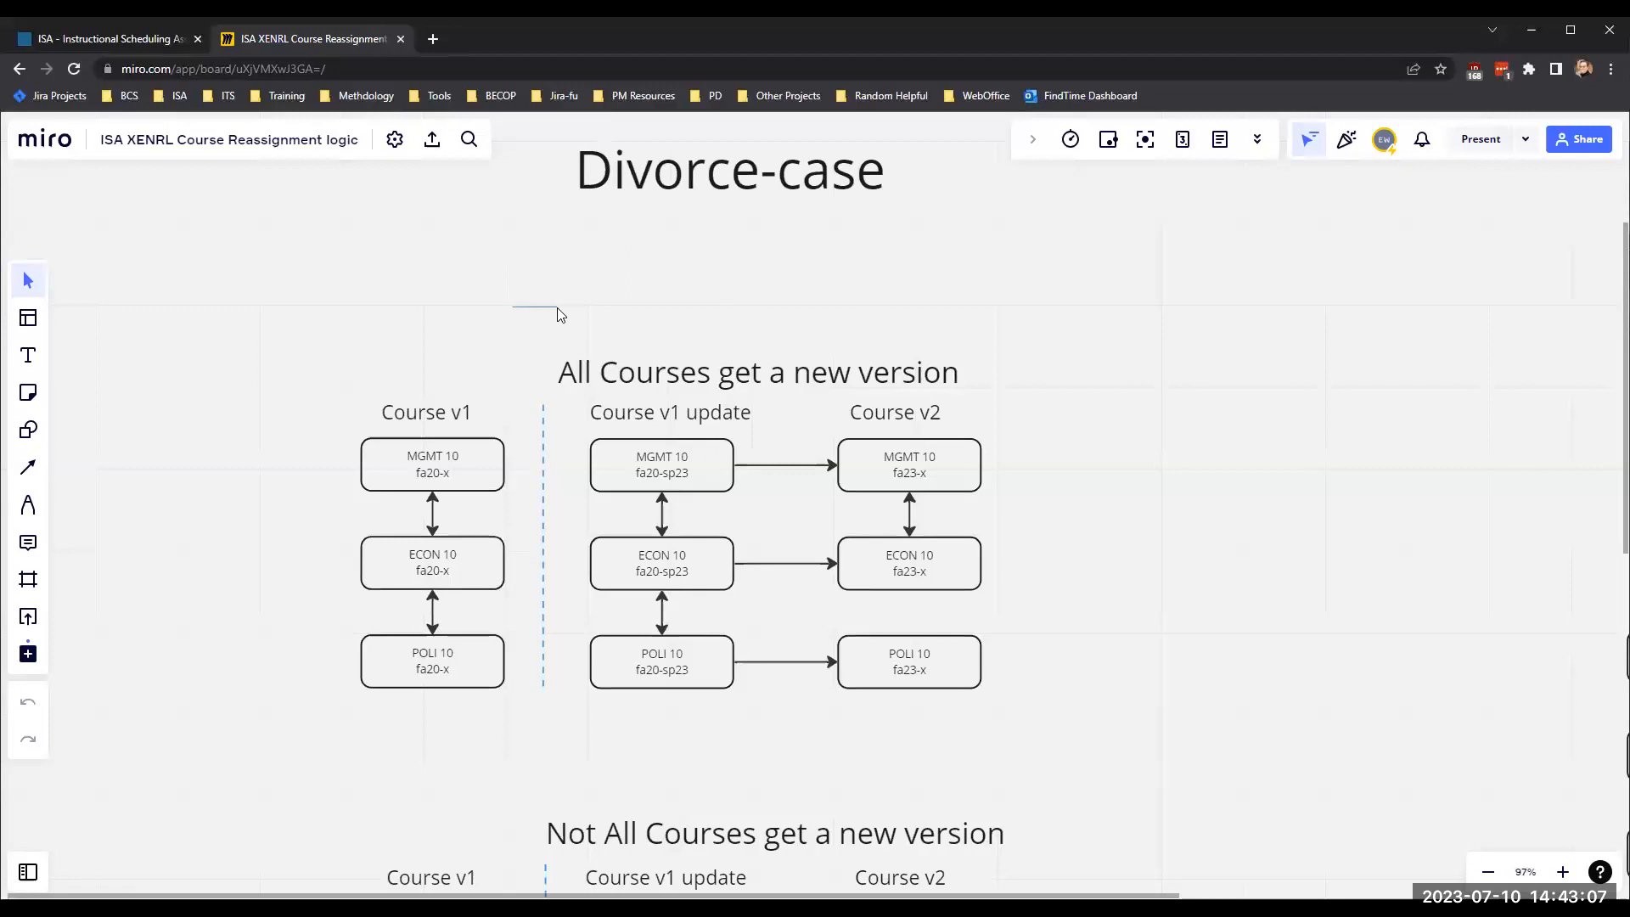
scroll(556, 308, "left", 1)
scroll(556, 307, "up", 1)
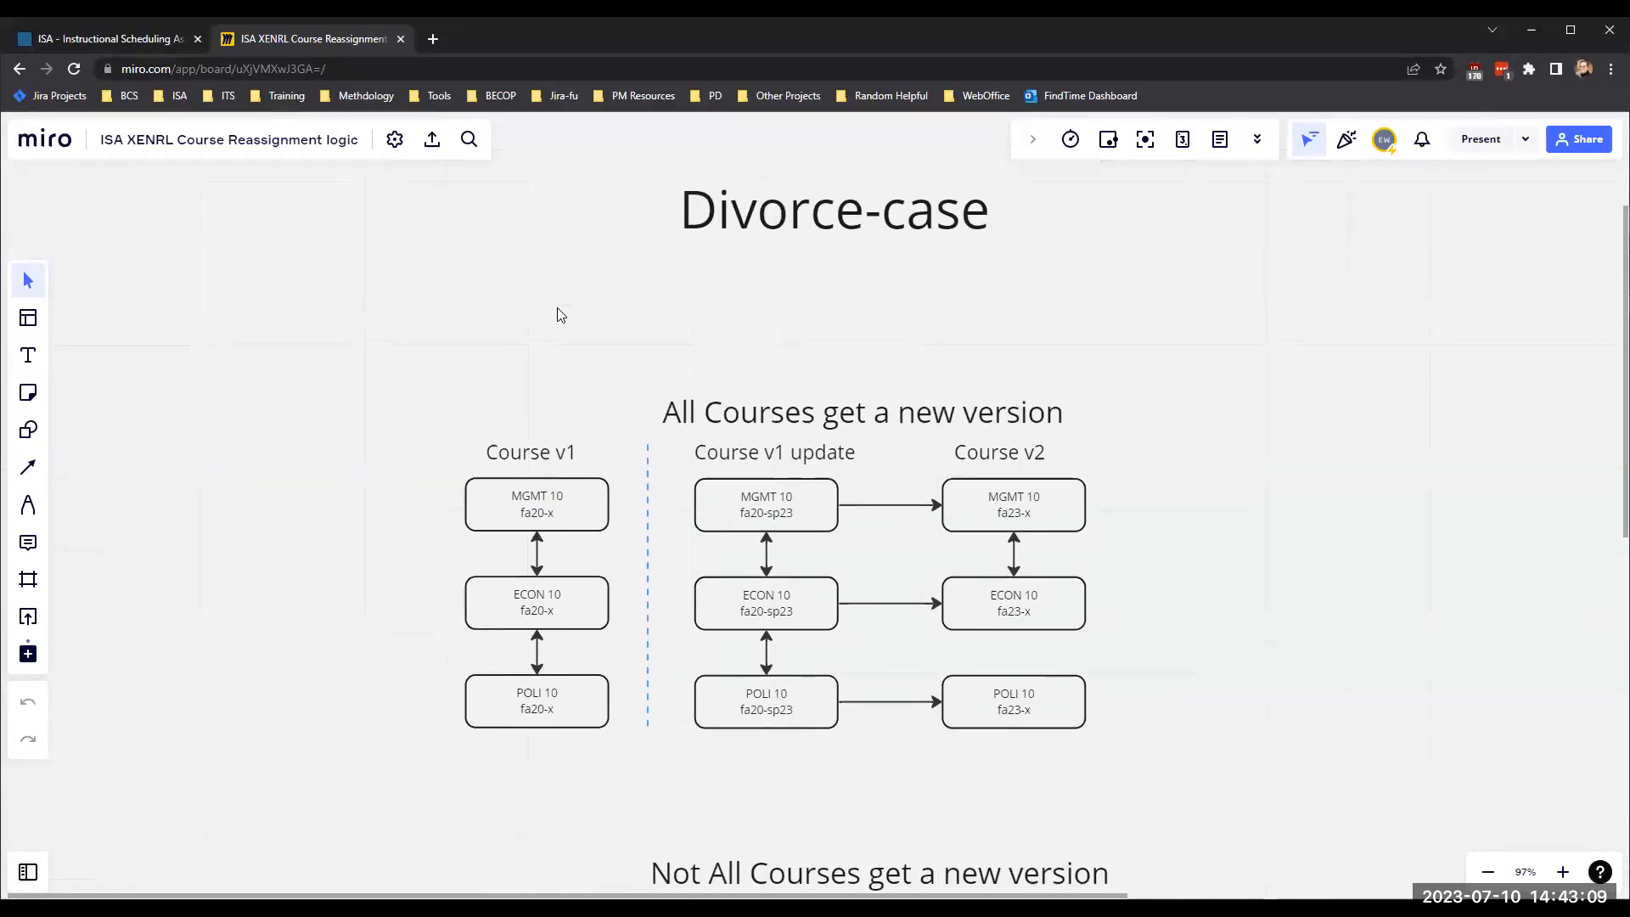